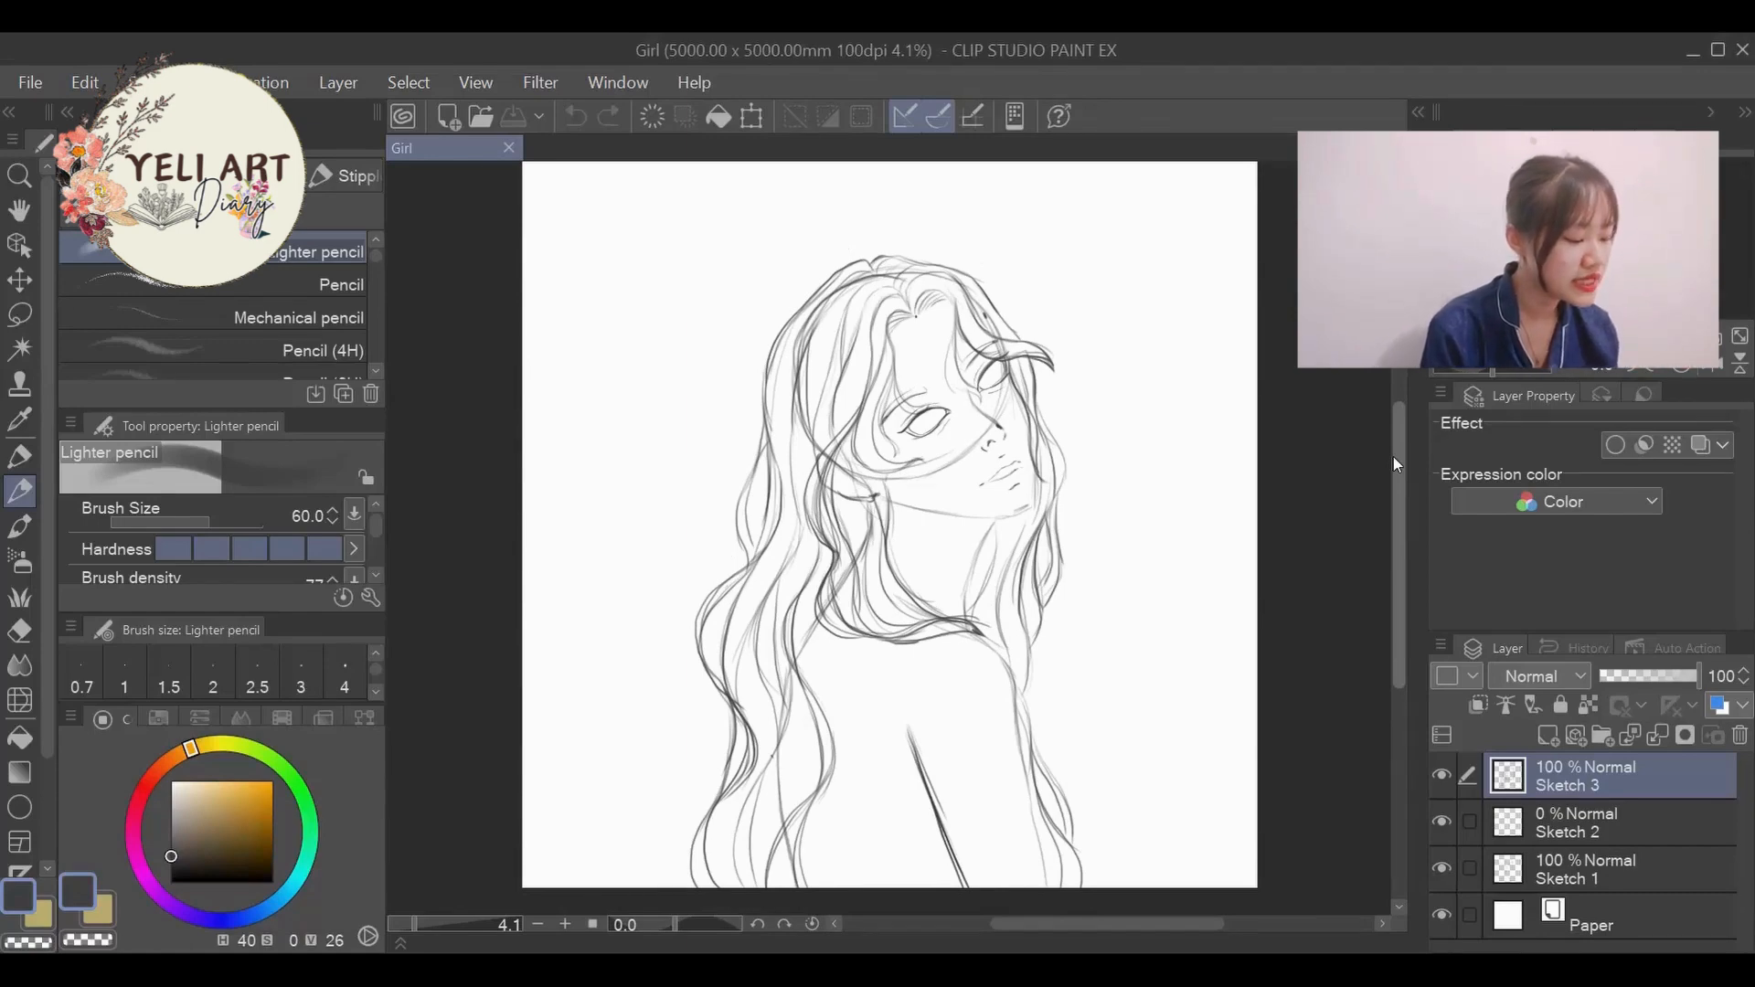
# - Create a new layer folder above the sketch layers and name it Sketch
pyautogui.click(1603, 735)
pyautogui.doubleClick(1587, 783)
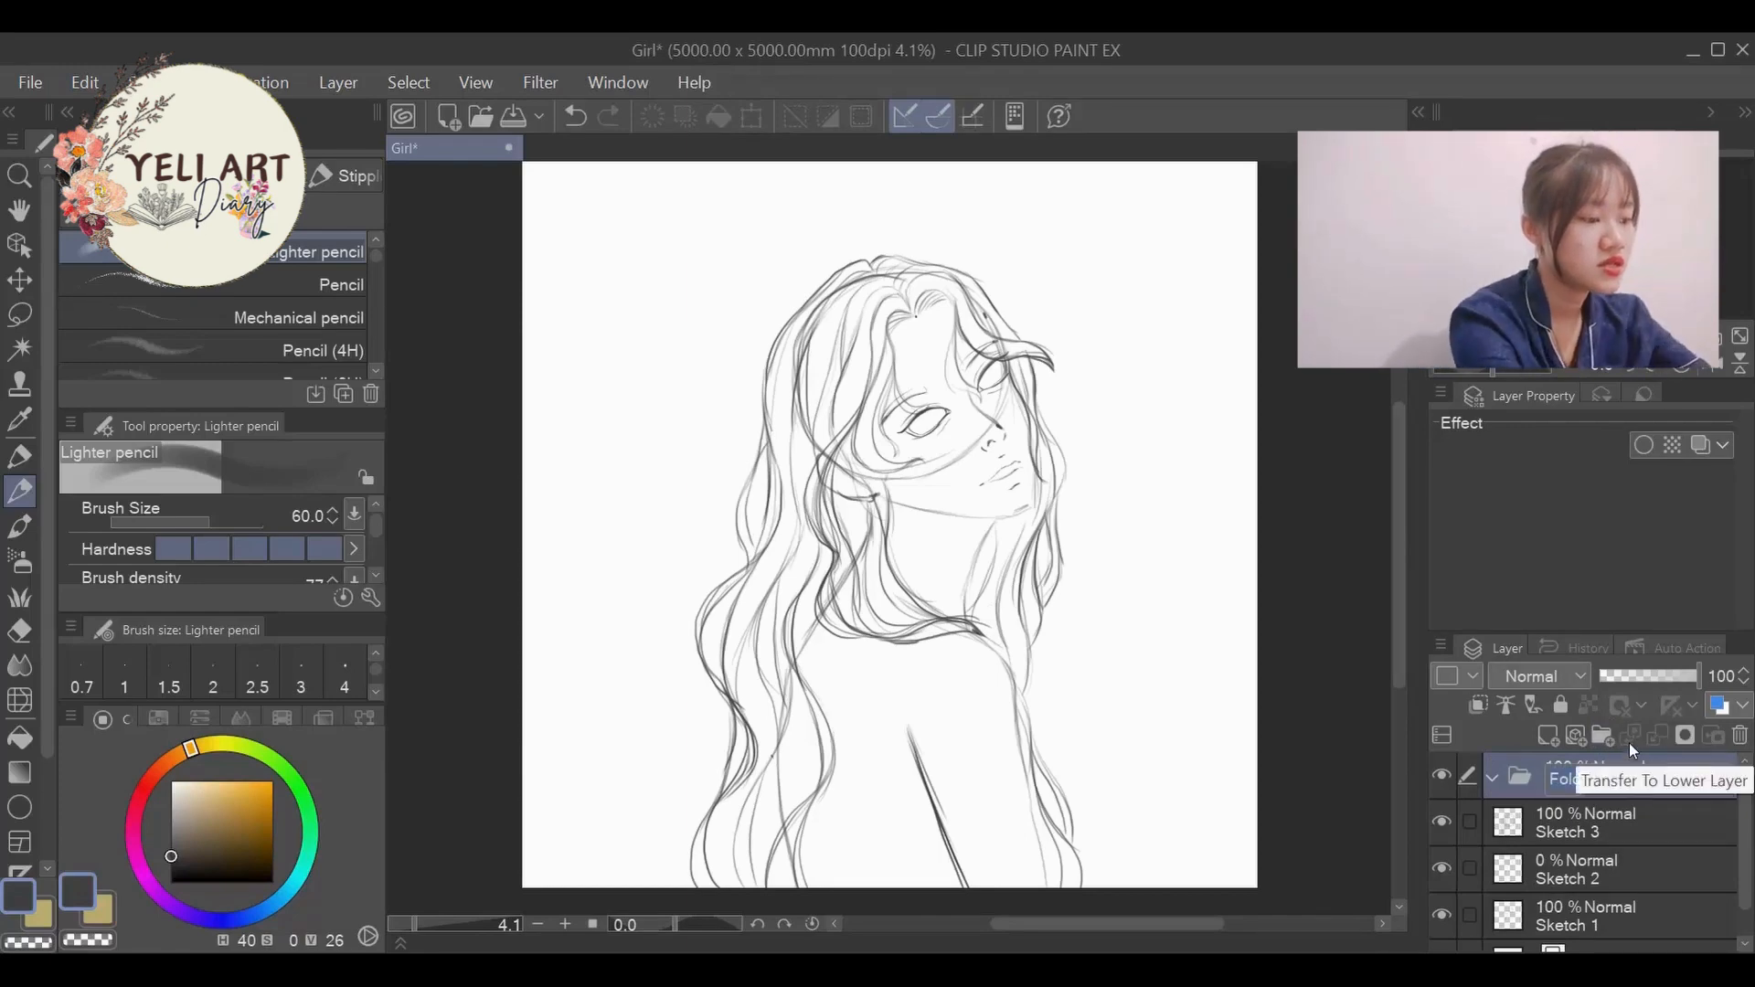
pyautogui.write('Ske')
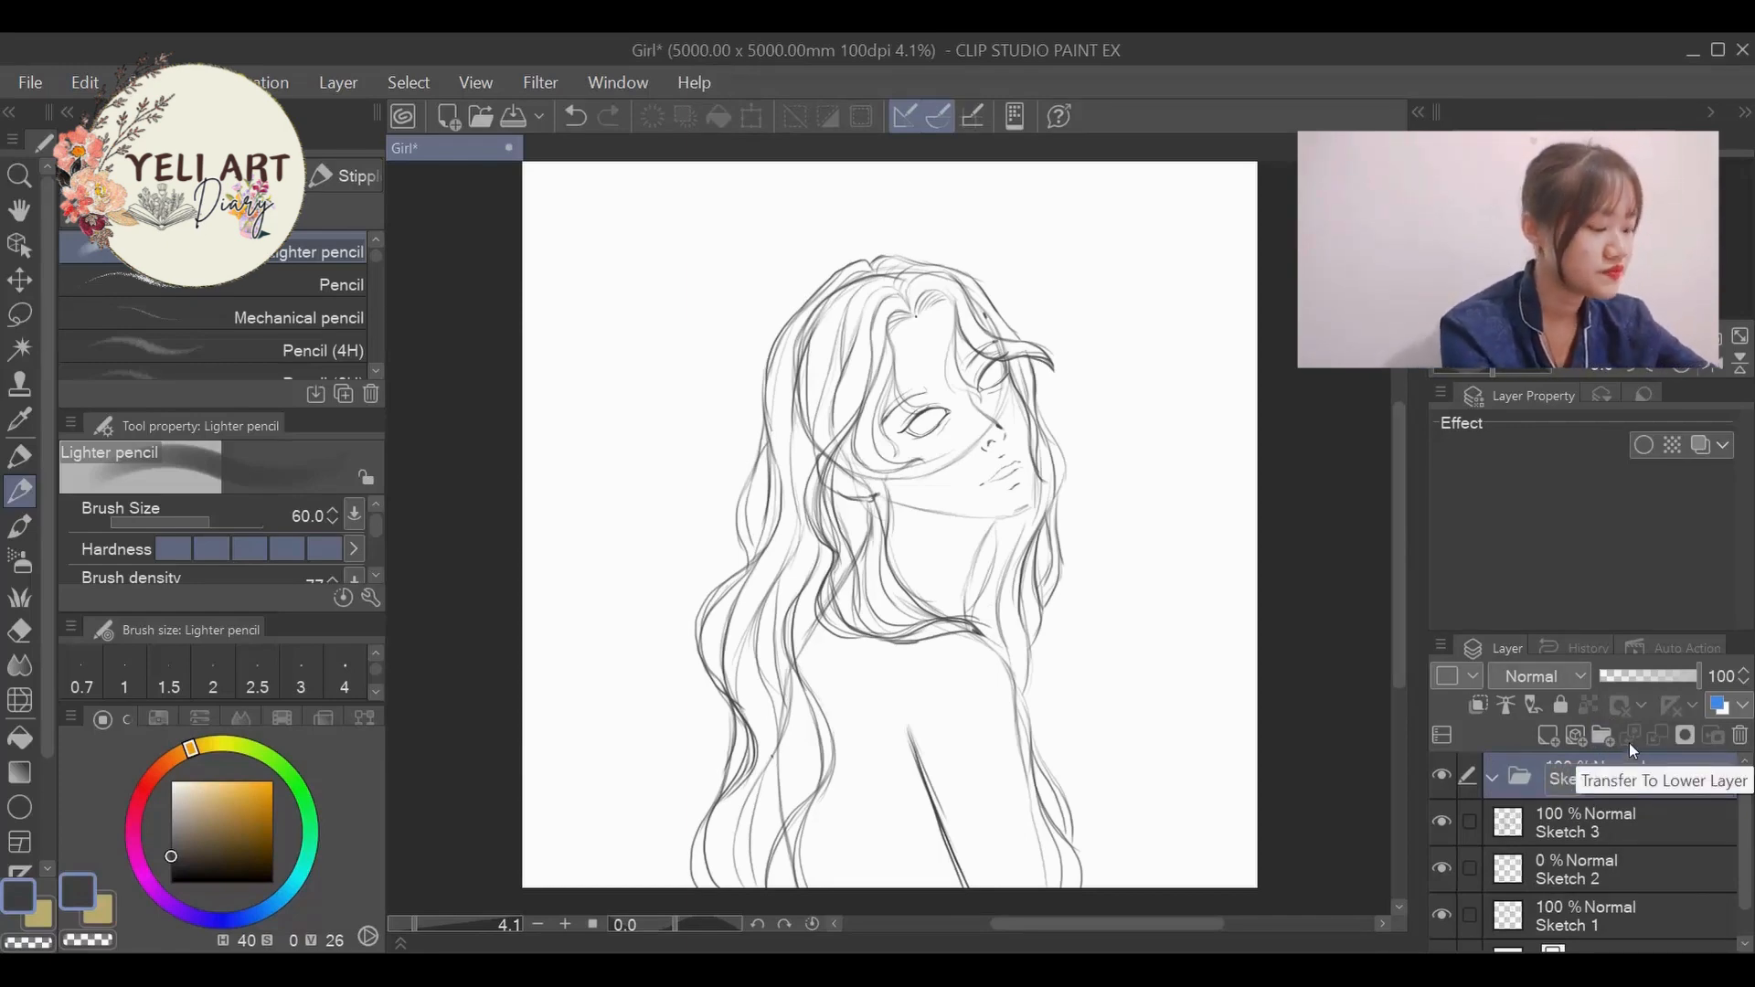
pyautogui.write('tch')
pyautogui.press('Return')
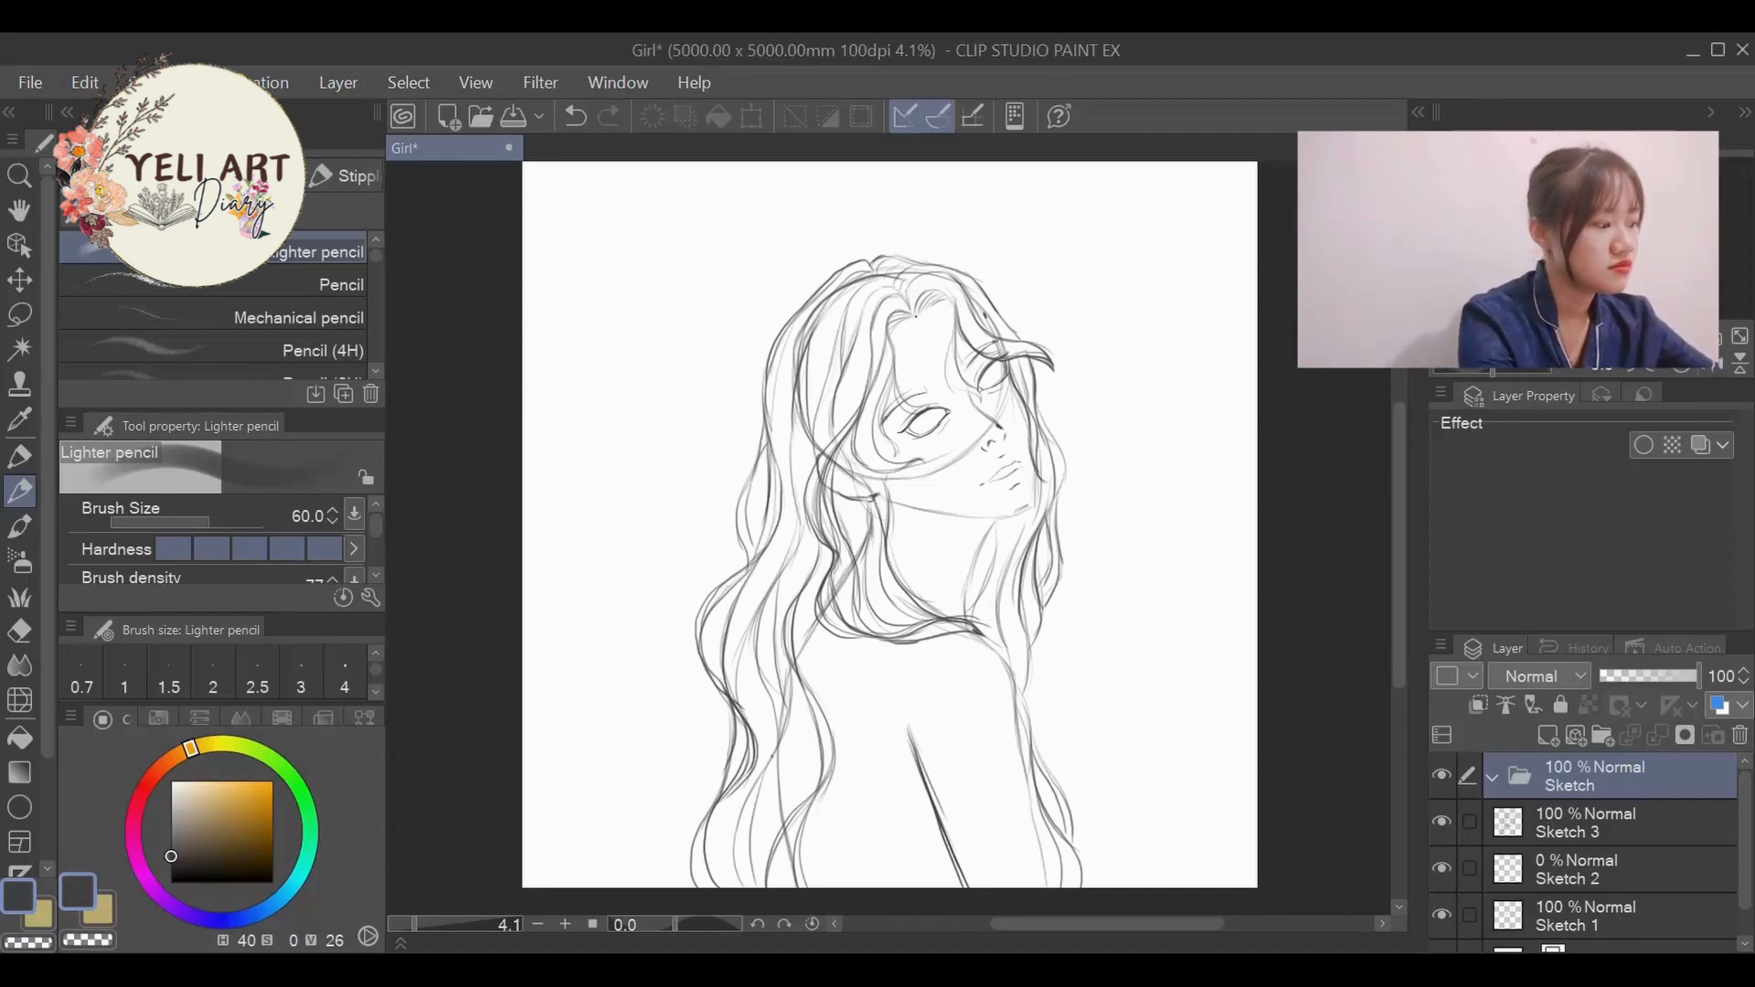
# - Move the layers Sketch 1, Sketch 2 and Sketch 3 together into the Sketch folder and collapse the folder
pyautogui.click(1594, 830)
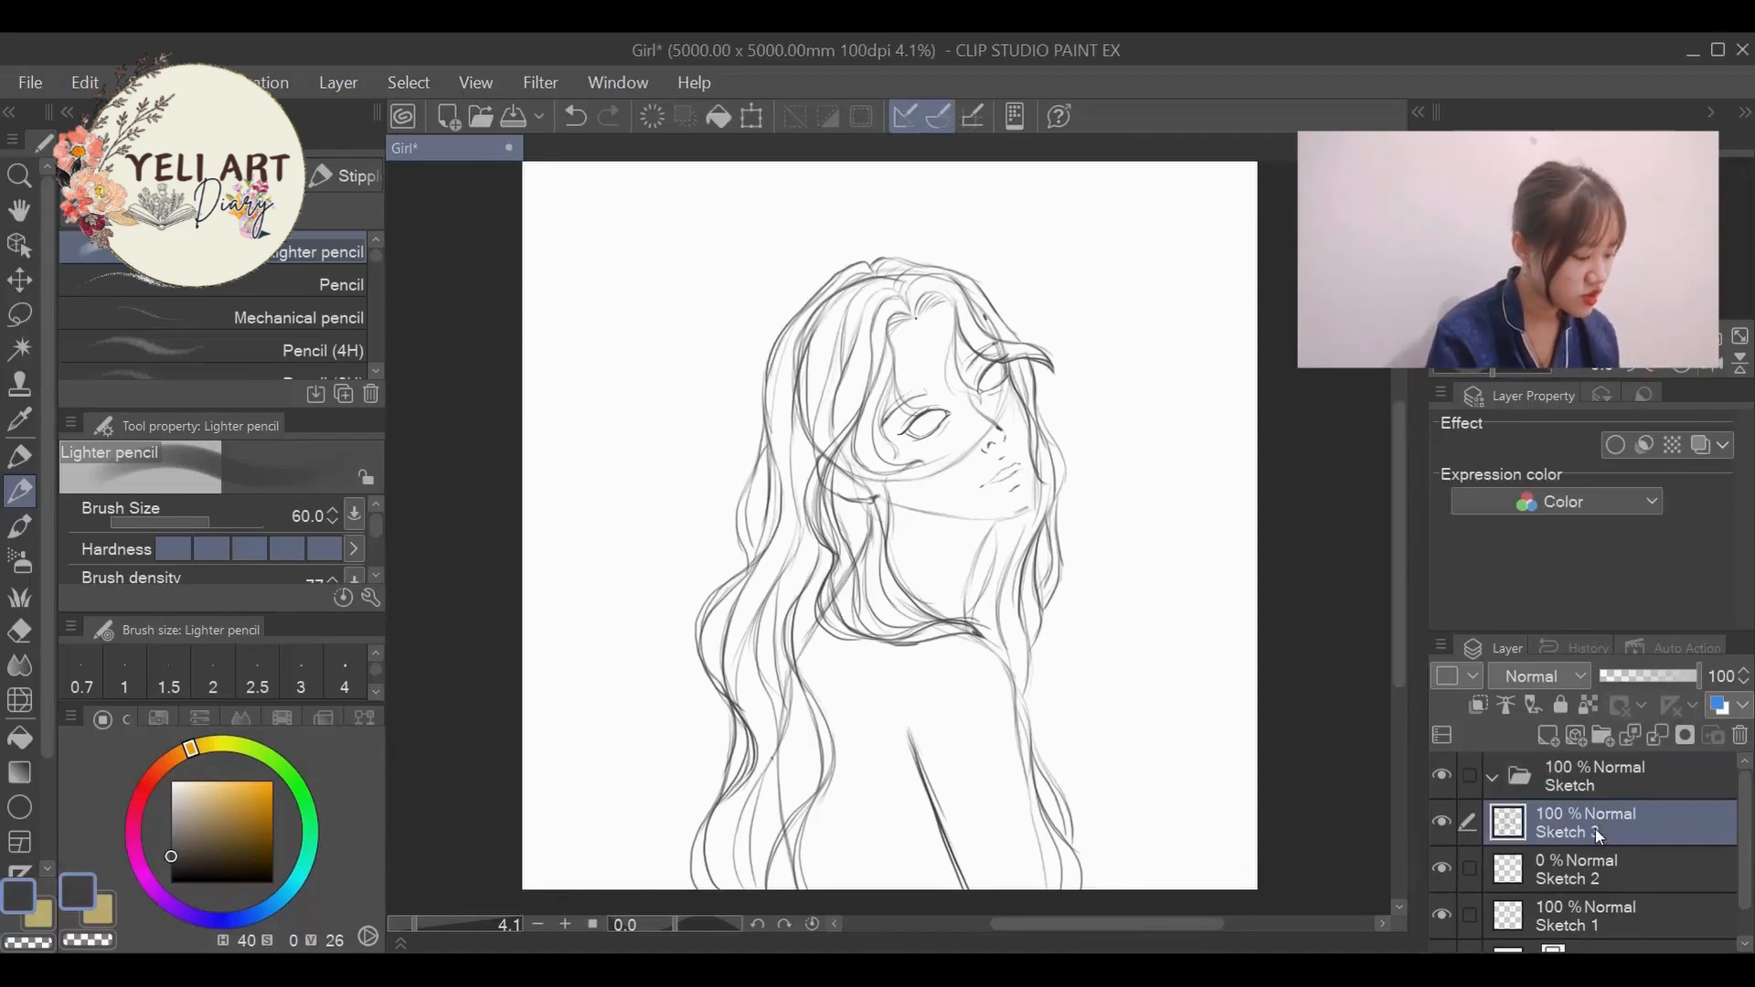
pyautogui.scroll(-1, 1735, 838)
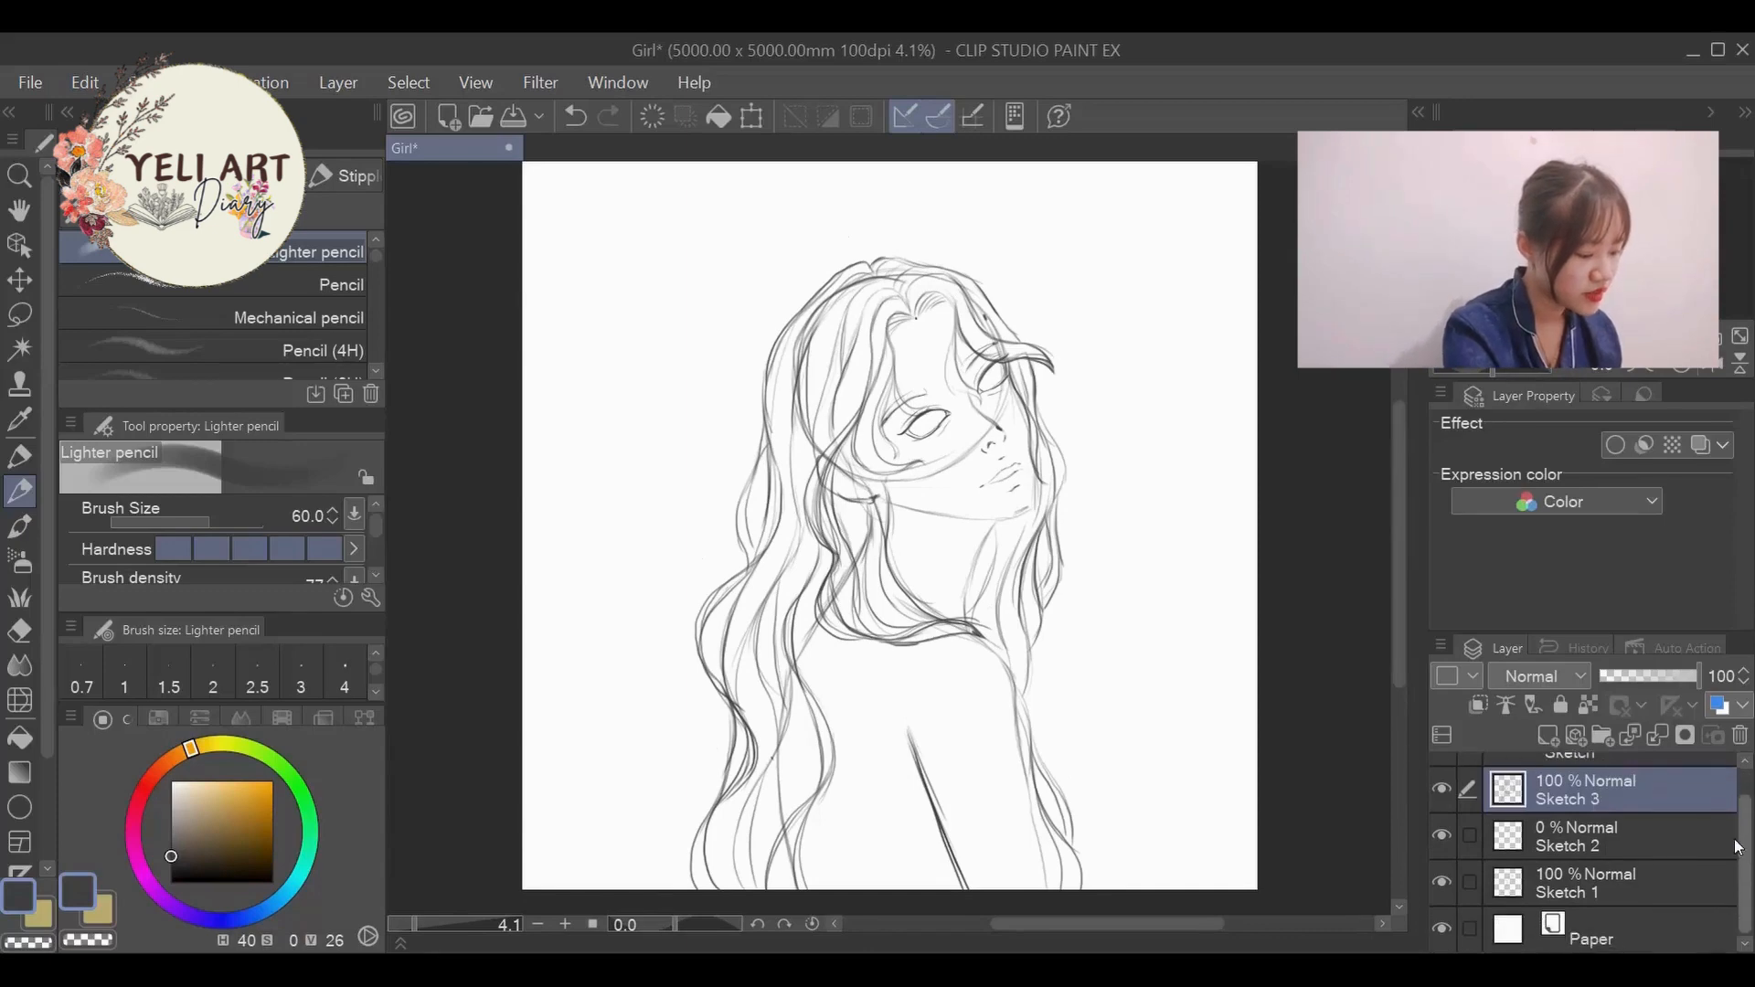
pyautogui.keyDown('ctrl'); pyautogui.click(1720, 885); pyautogui.keyUp('ctrl')
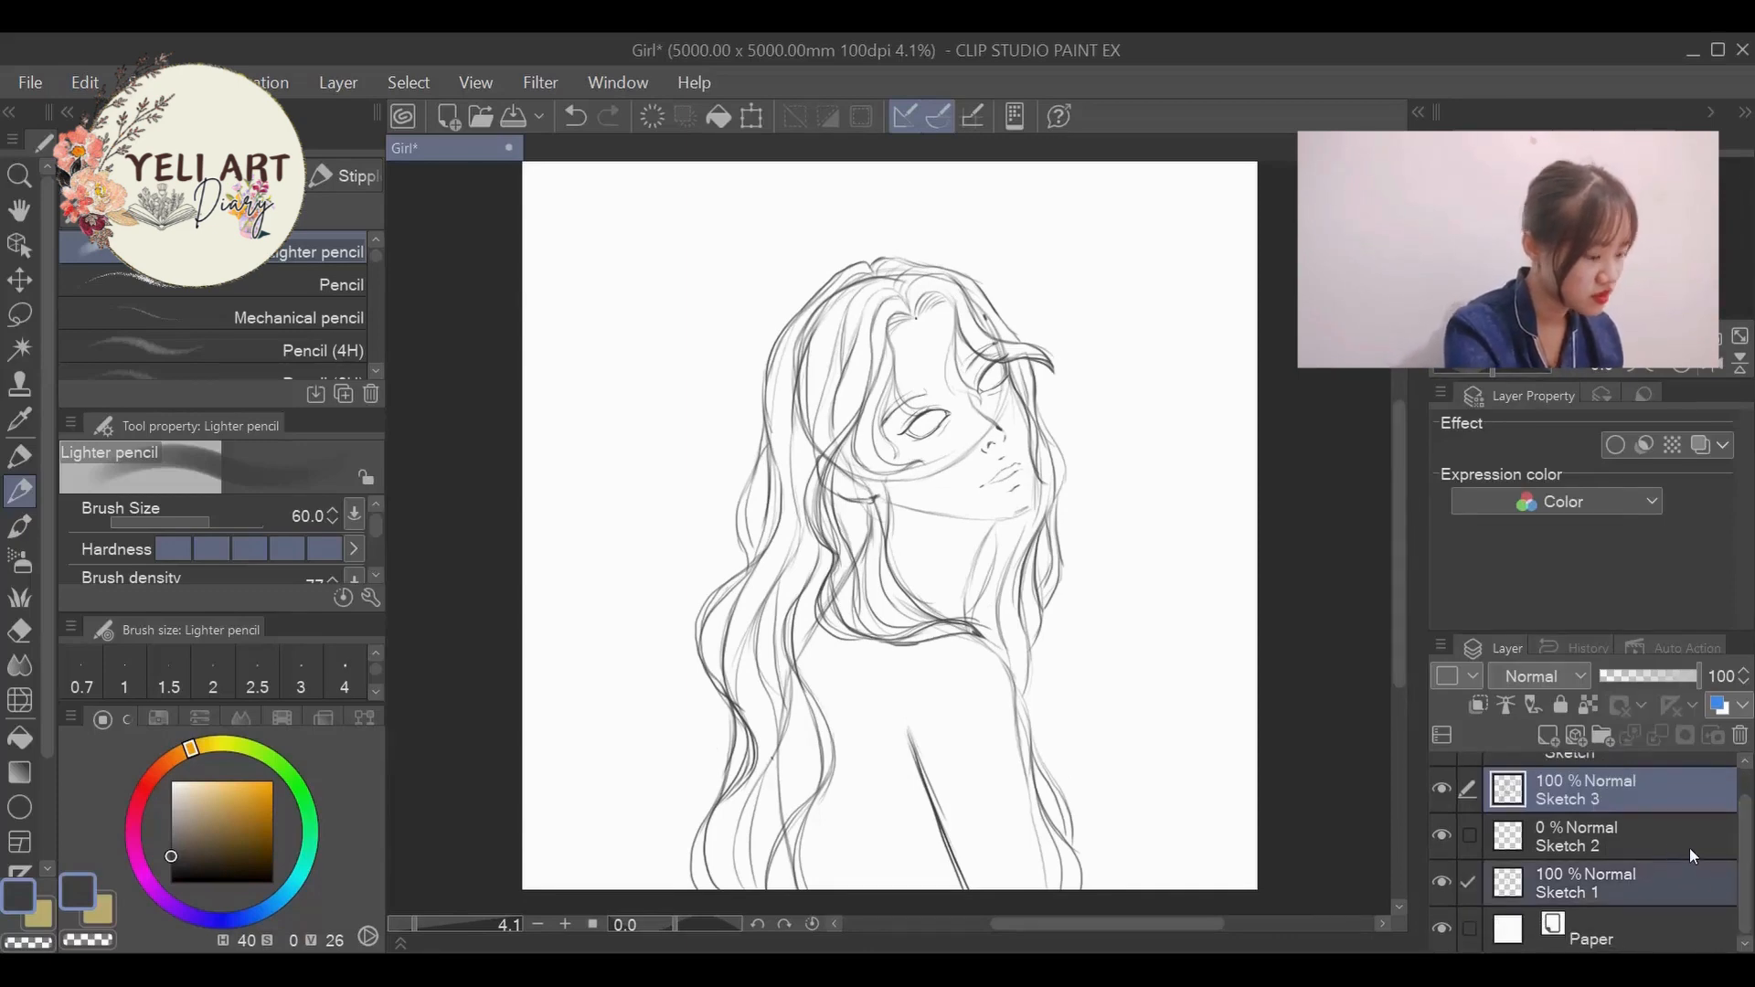
pyautogui.click(1680, 788)
pyautogui.keyDown('shift'); pyautogui.click(1621, 873); pyautogui.keyUp('shift')
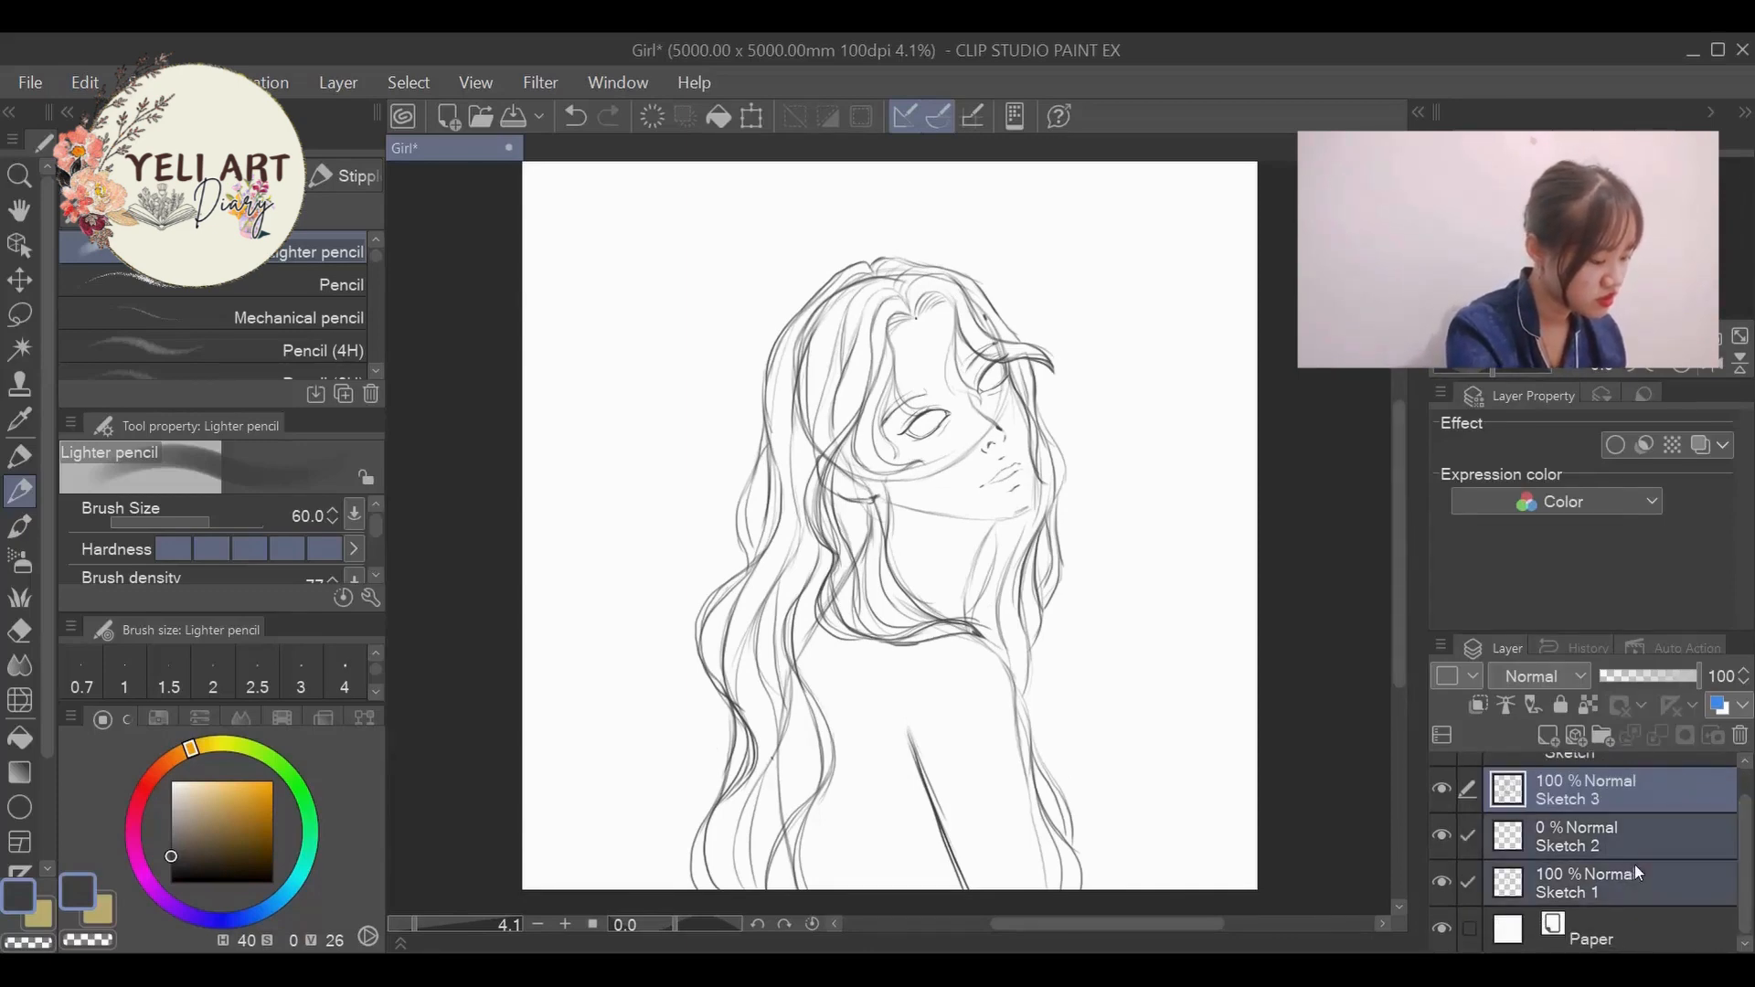
pyautogui.scroll(1, 1636, 866)
pyautogui.moveTo(1637, 902); pyautogui.dragTo(1622, 785)
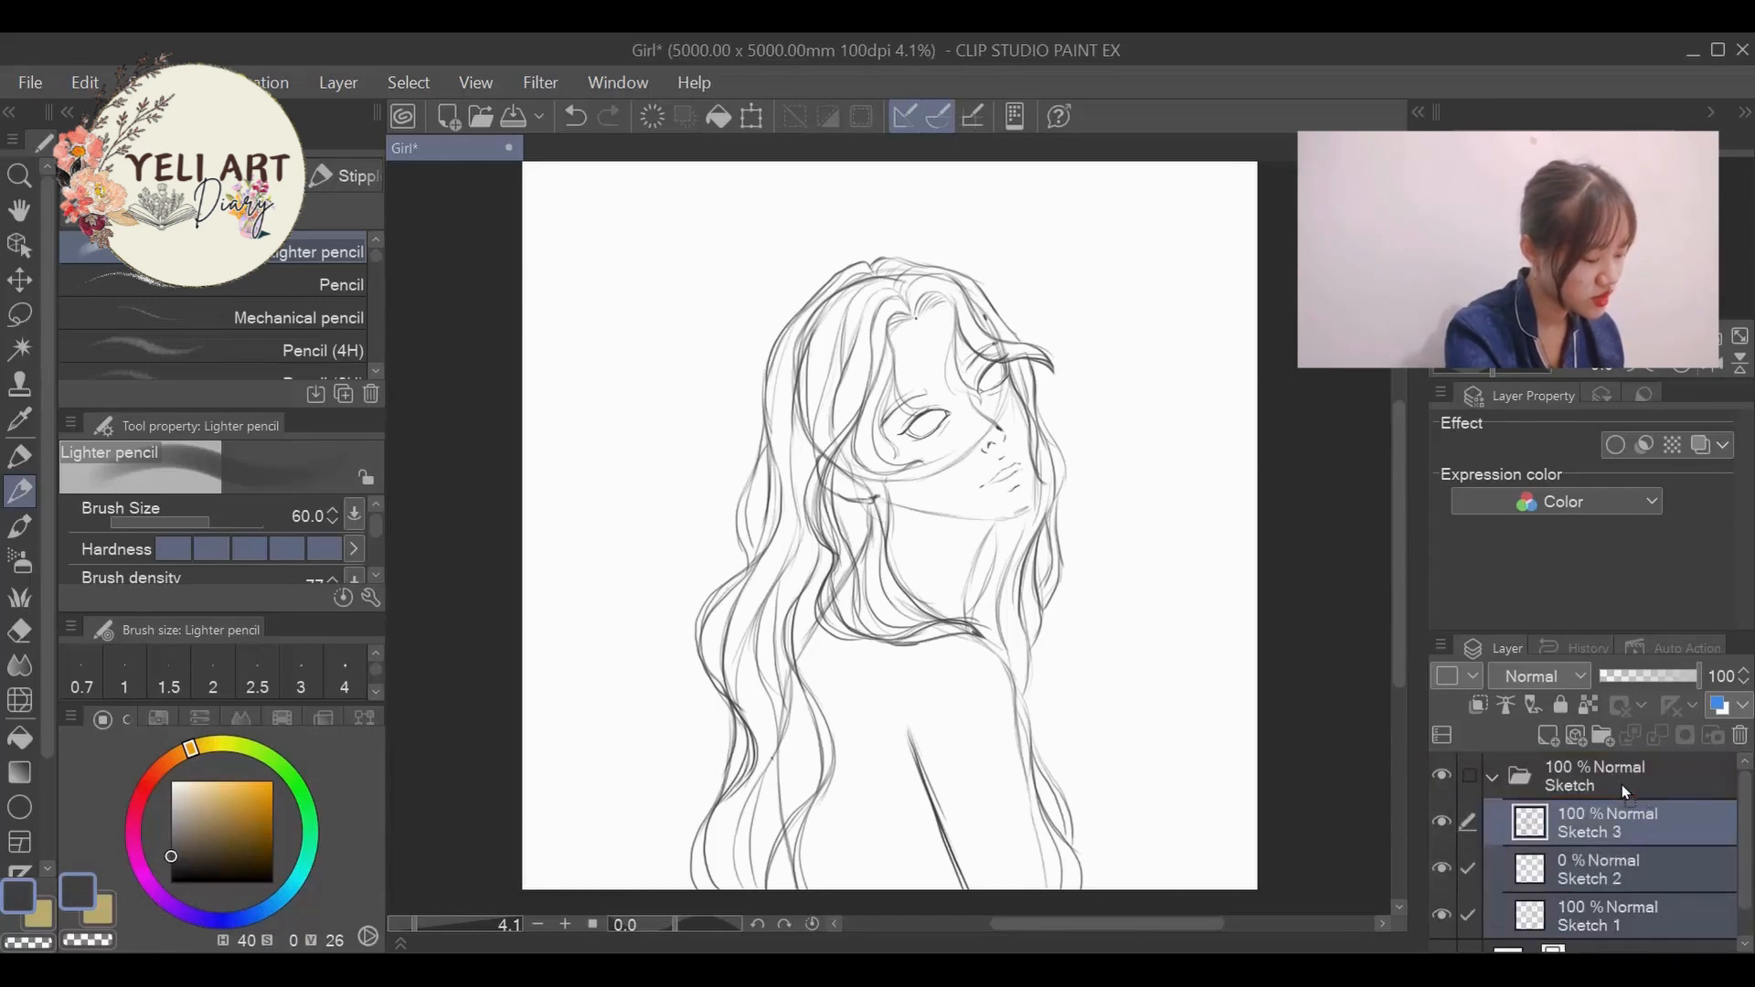
pyautogui.click(1494, 779)
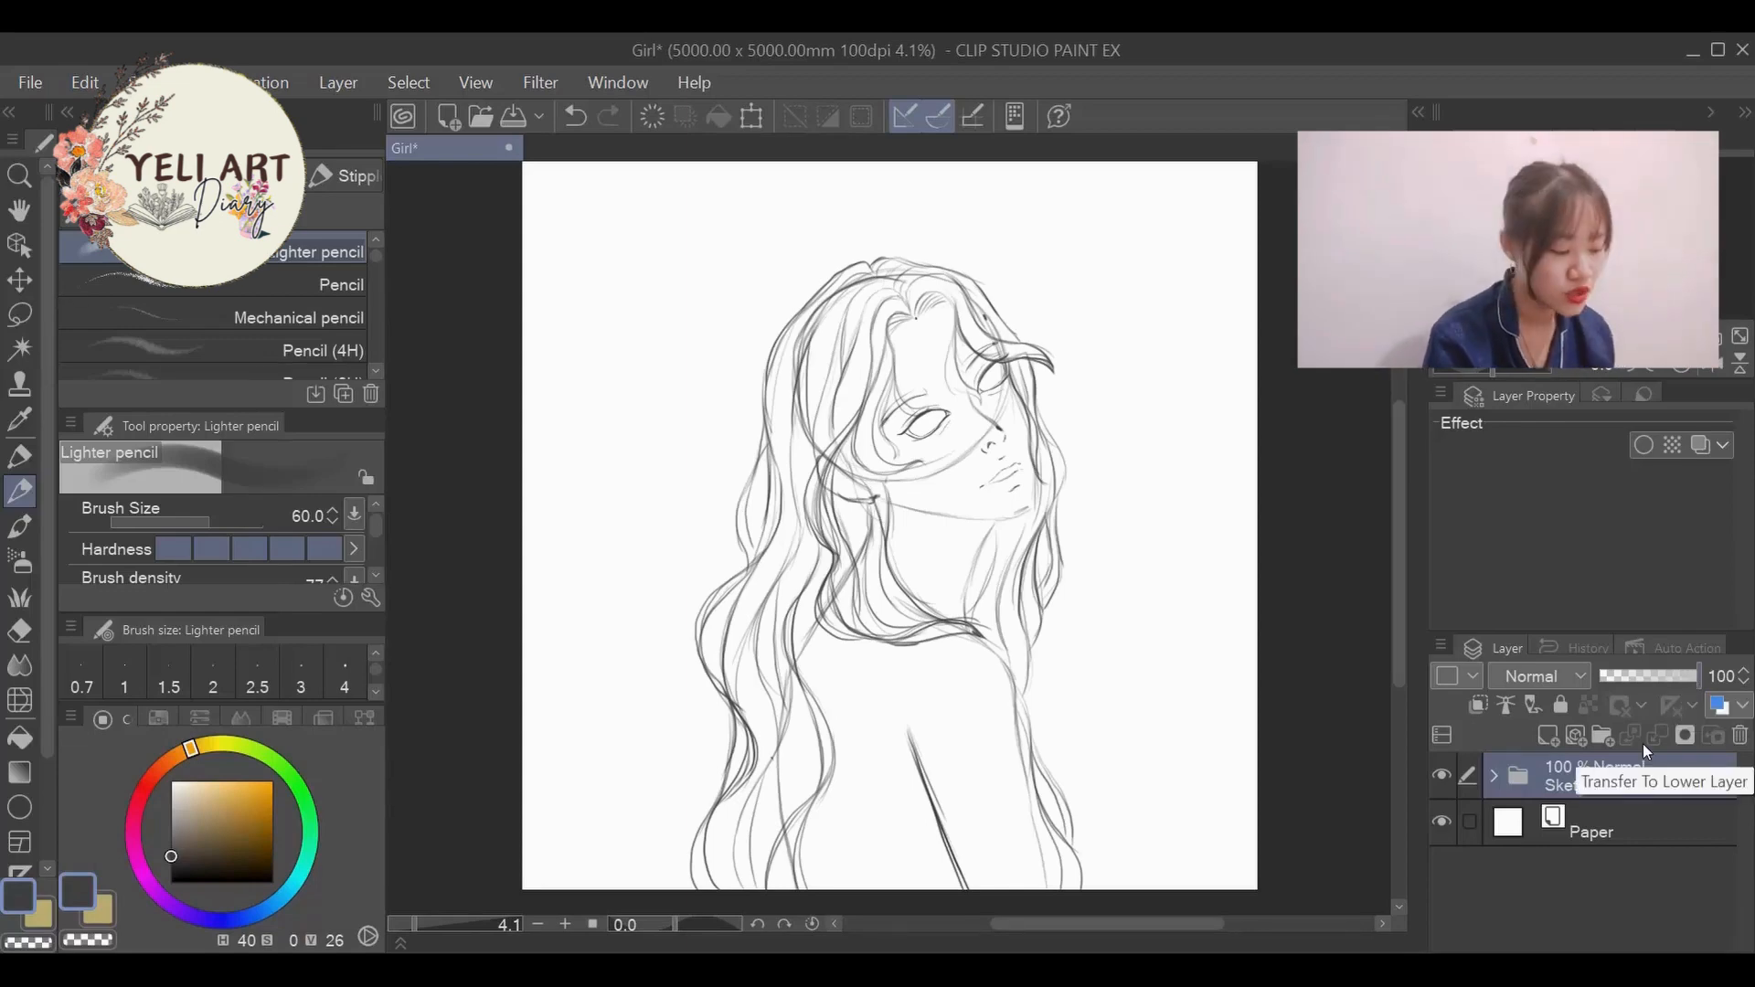
# - Add a new layer above the Sketch folder, lower the folder's opacity to 17%, and make the new layer active
pyautogui.click(1655, 673)
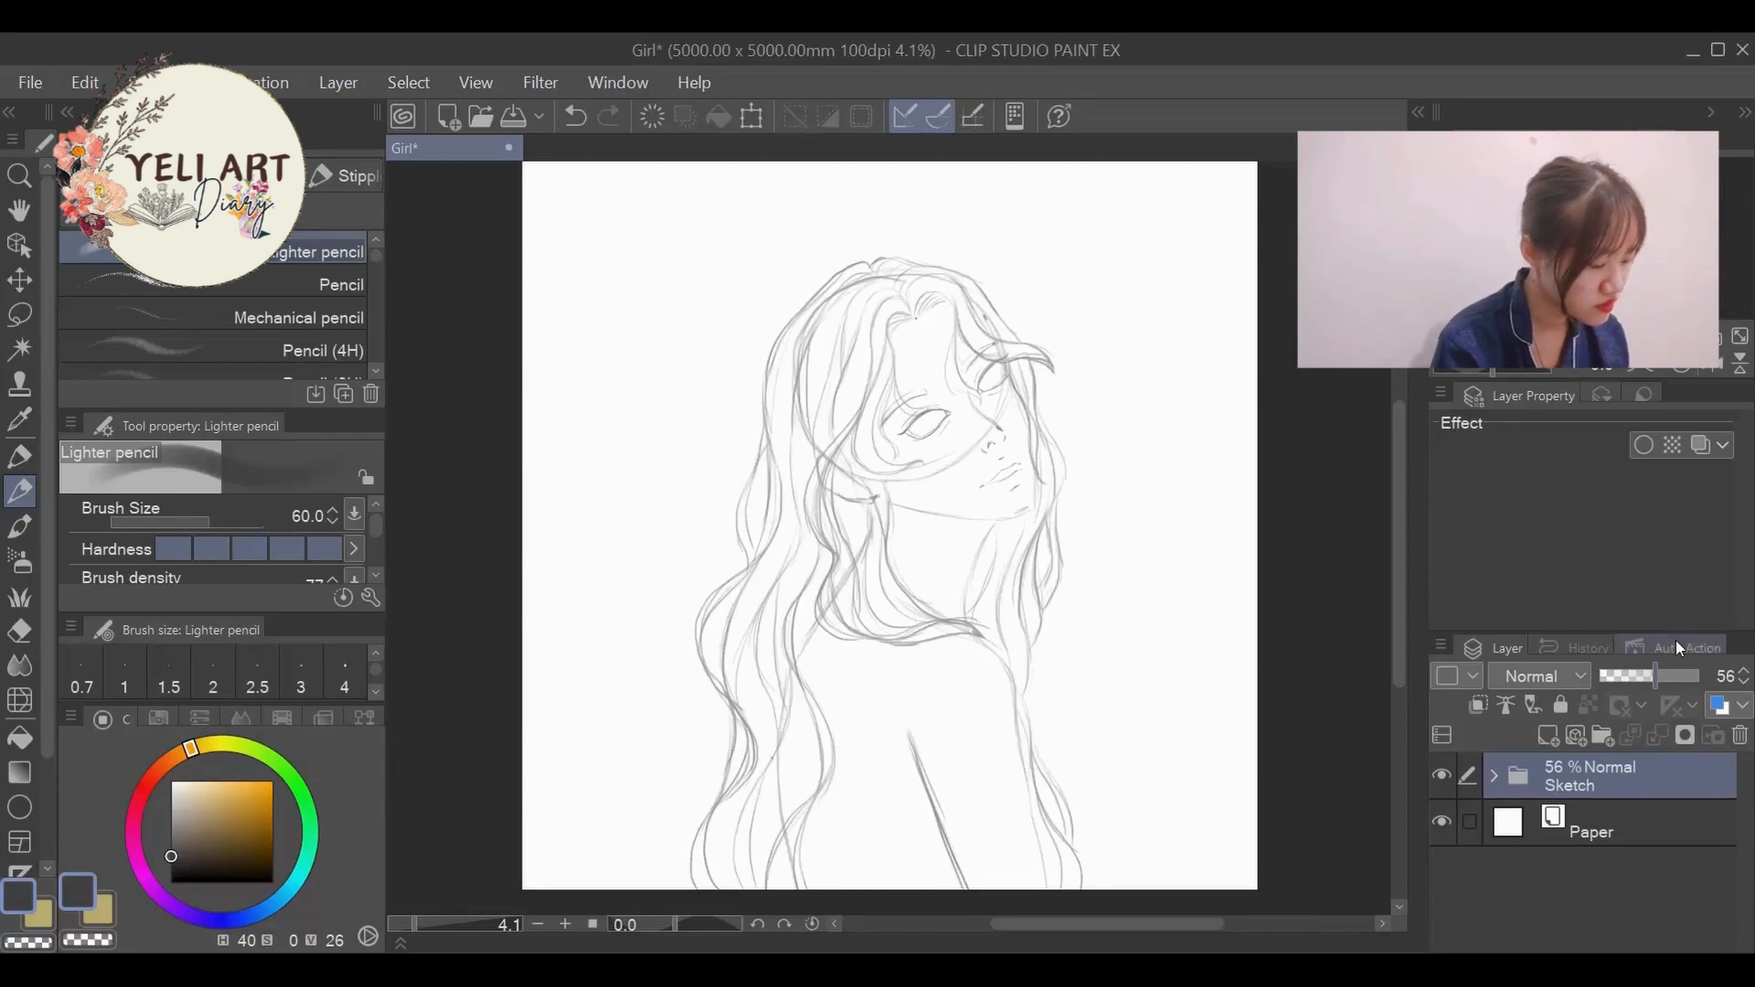
pyautogui.click(1642, 675)
pyautogui.click(1554, 737)
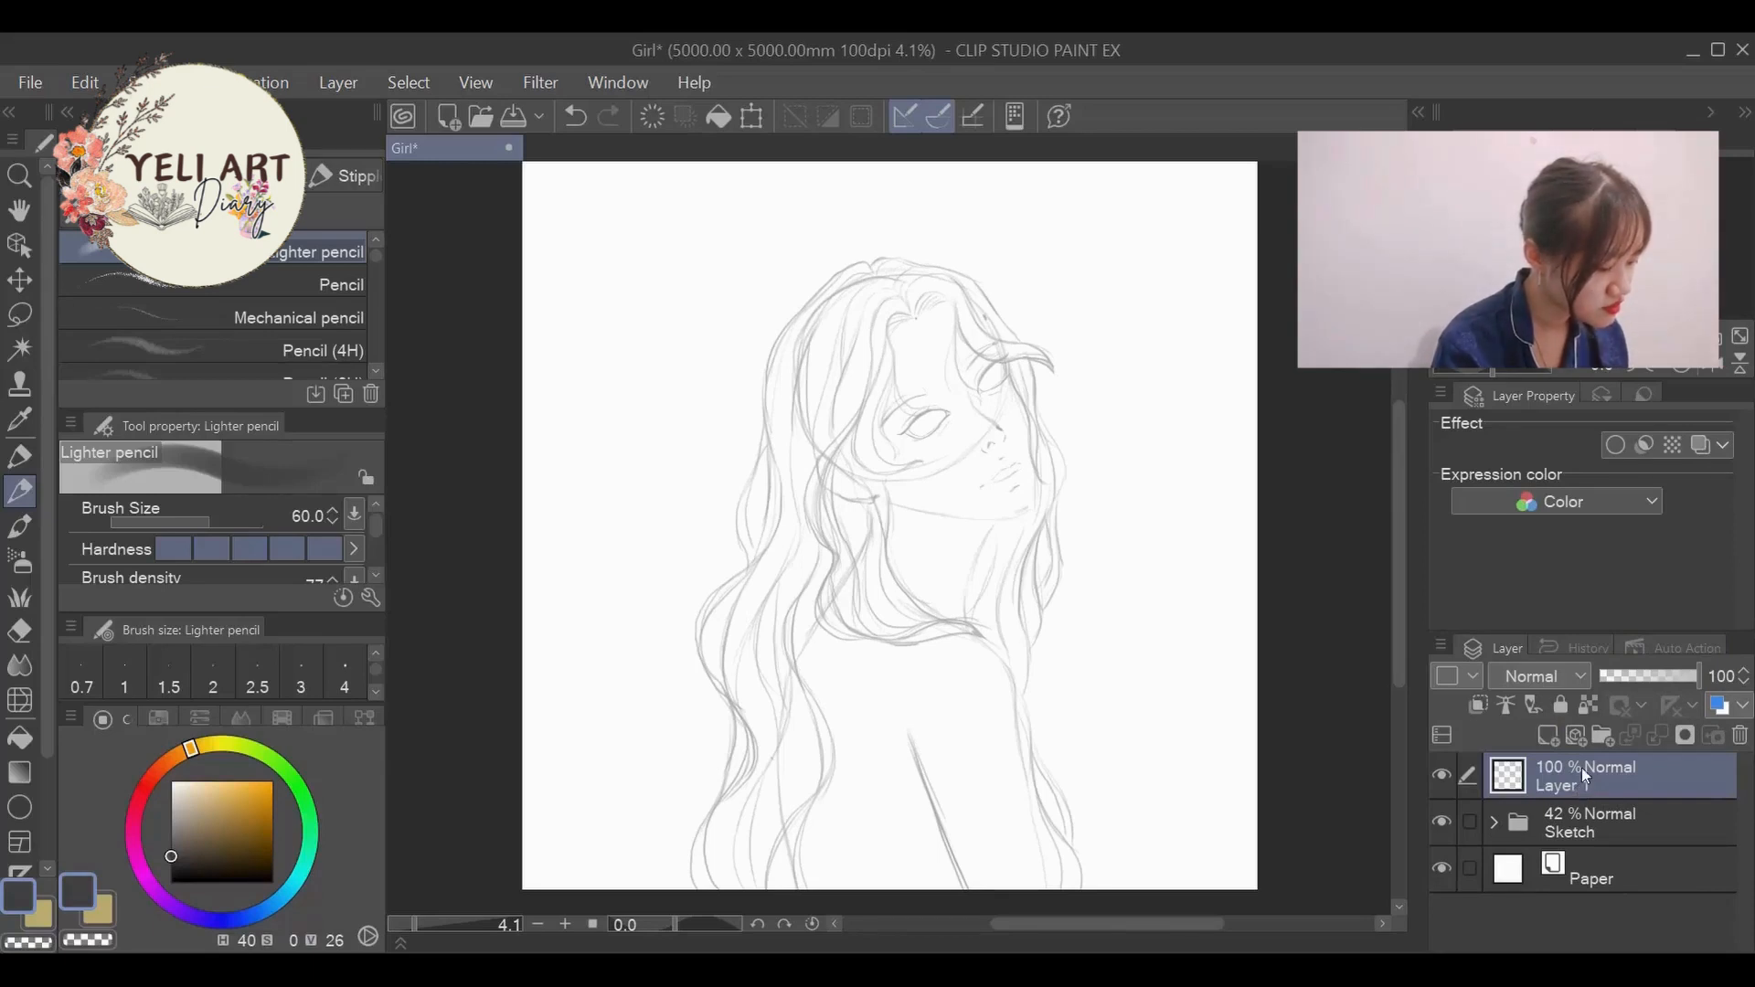
pyautogui.click(1573, 820)
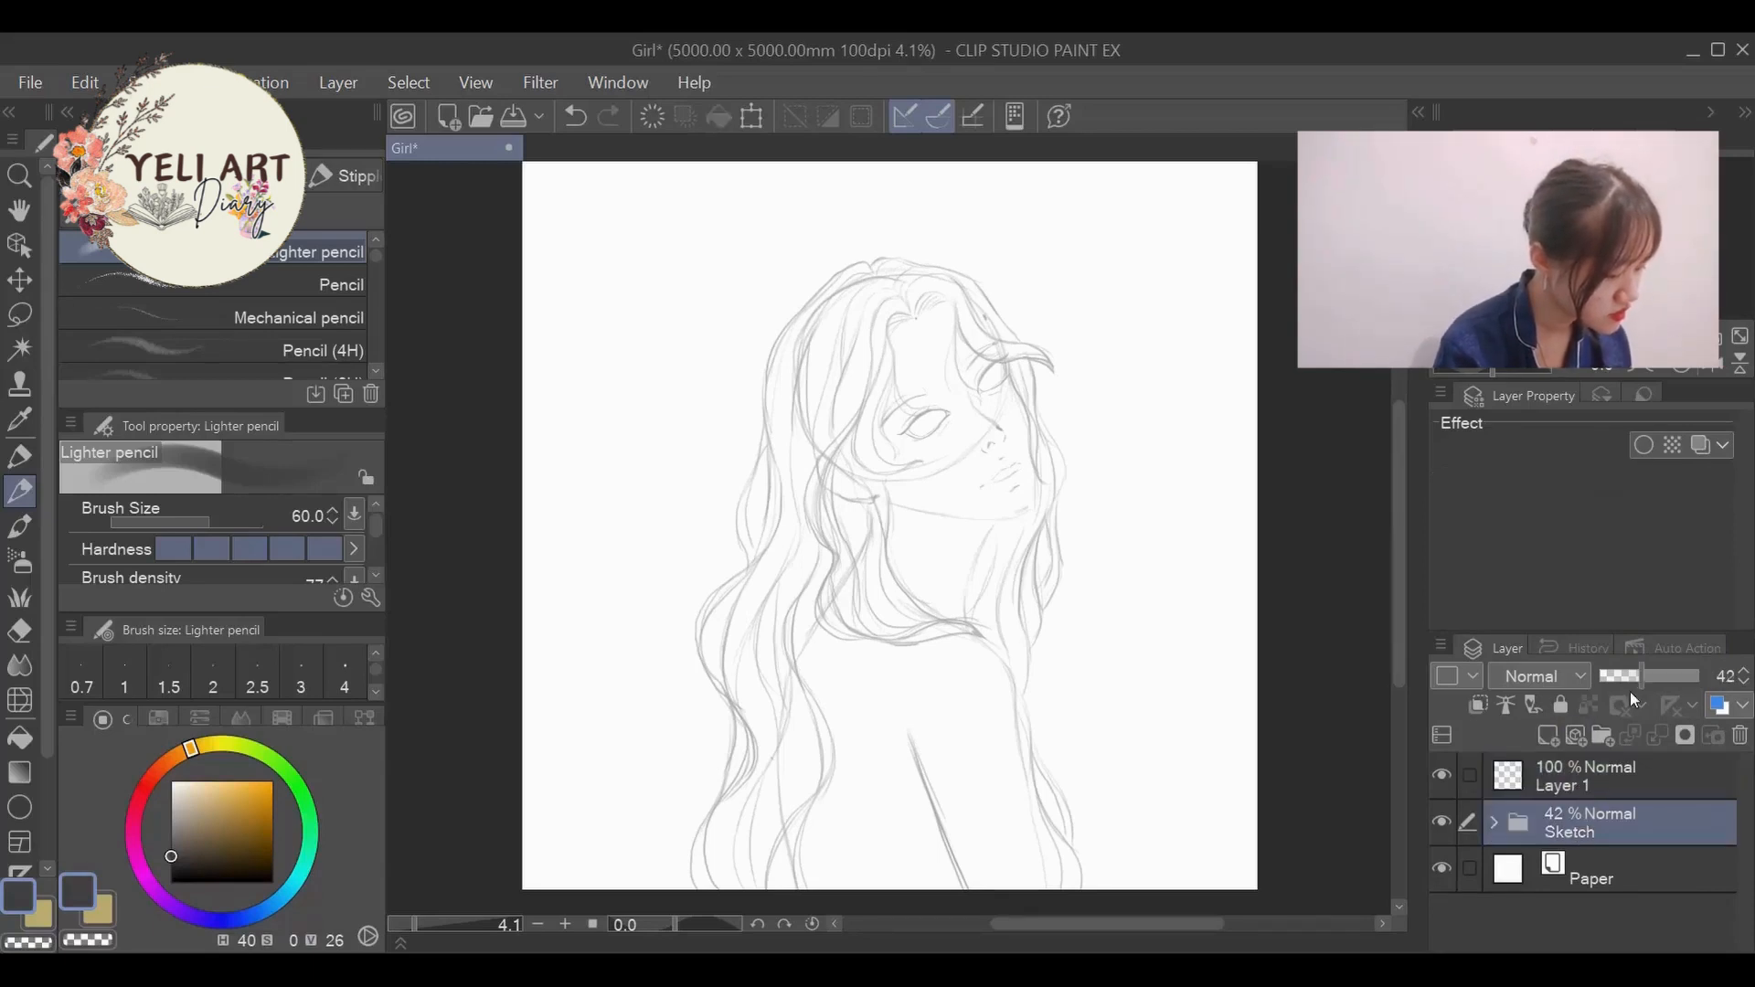
pyautogui.moveTo(1643, 675); pyautogui.dragTo(1616, 673)
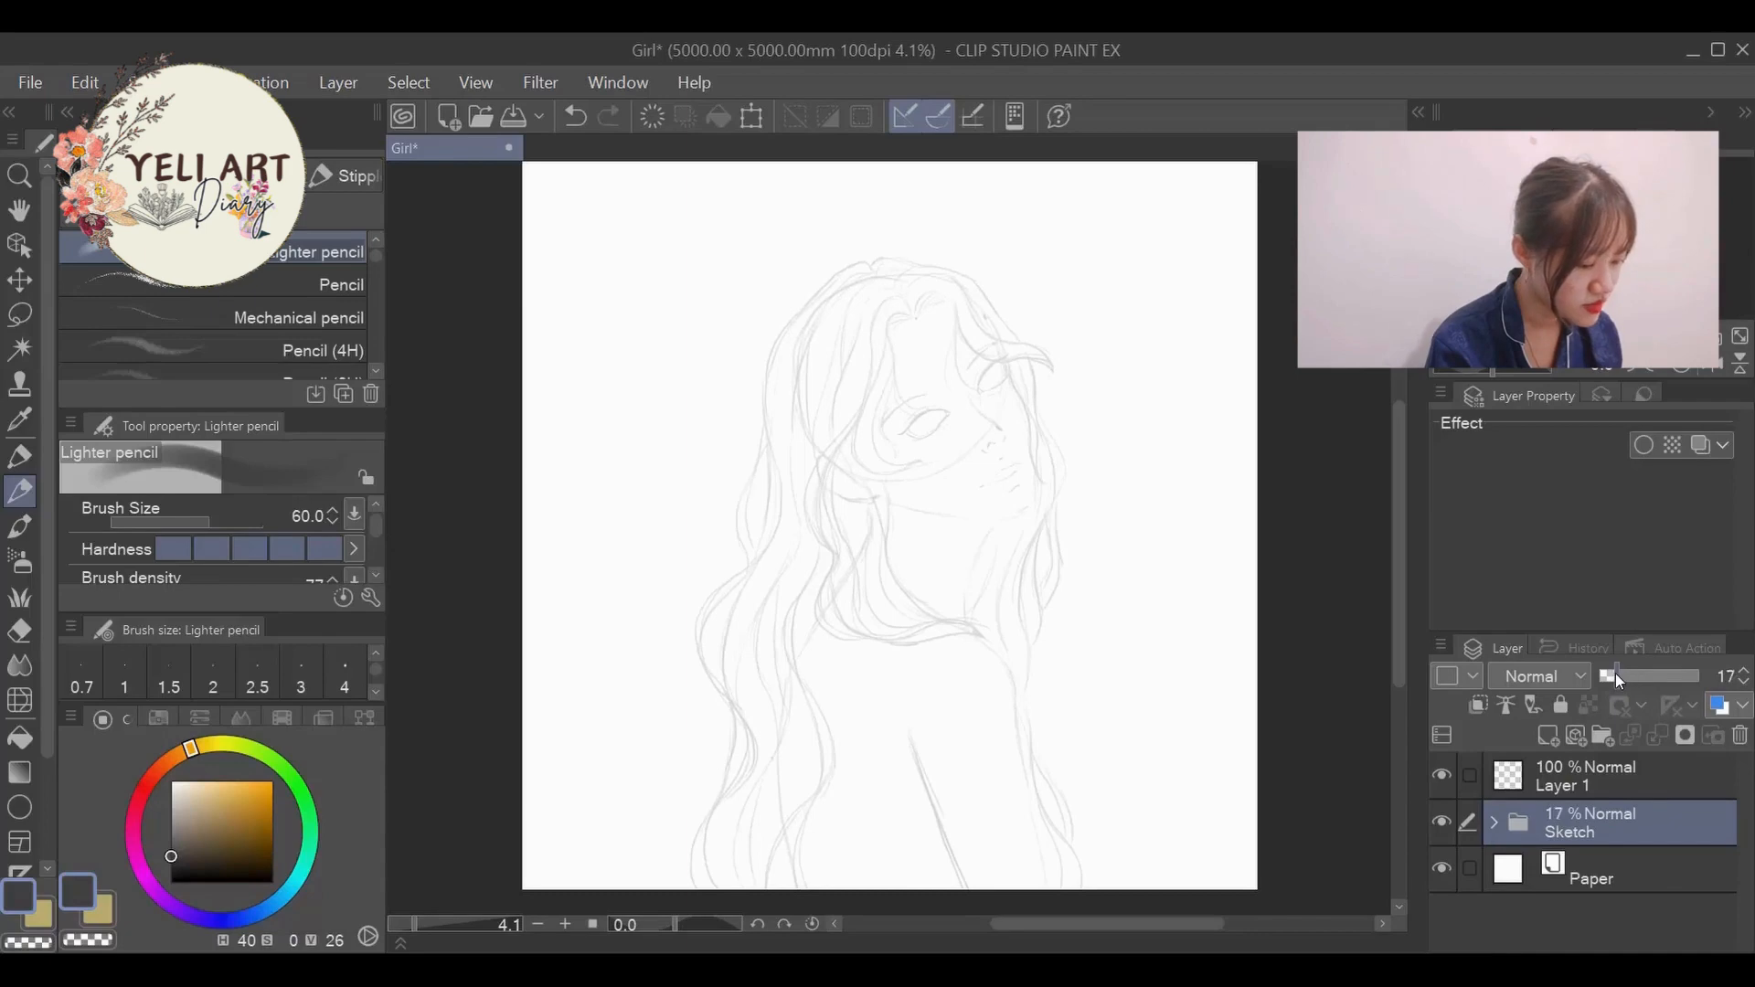
pyautogui.click(1578, 773)
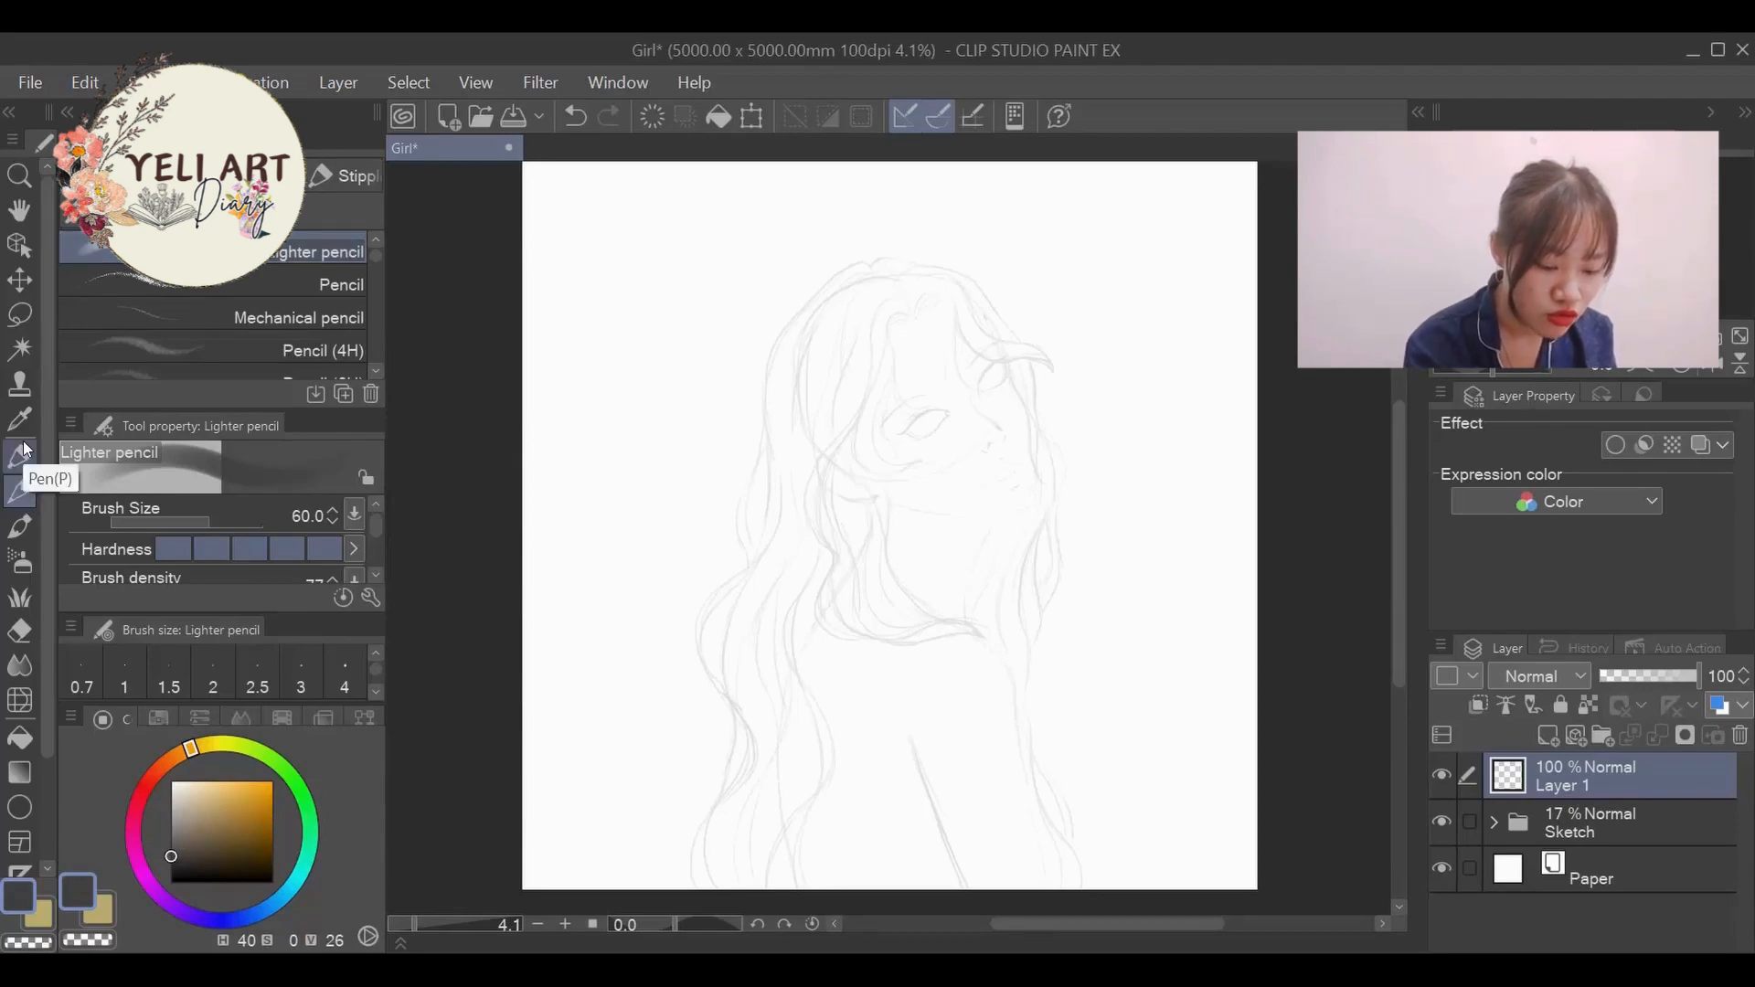
# - Try the Lighter pencil at sizes 60 and 70 with test strokes beside the sketch, undoing each one
pyautogui.scroll(-2, 375, 692)
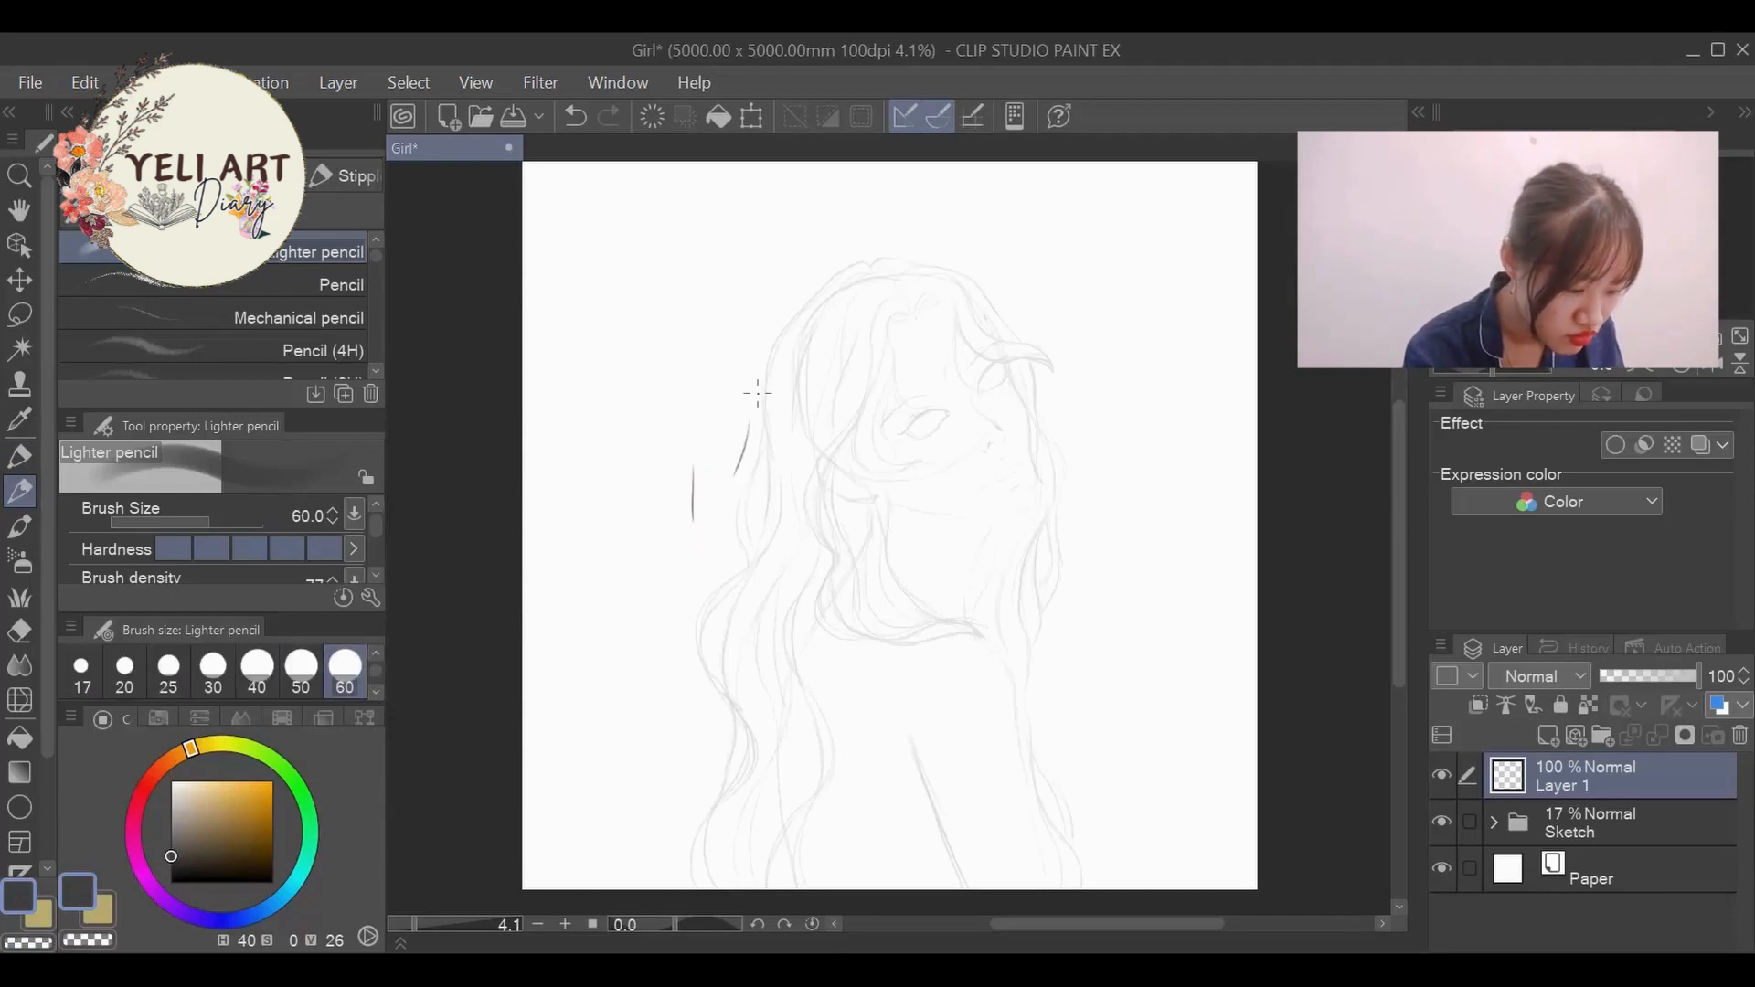
pyautogui.hotkey('ctrl', 'z')
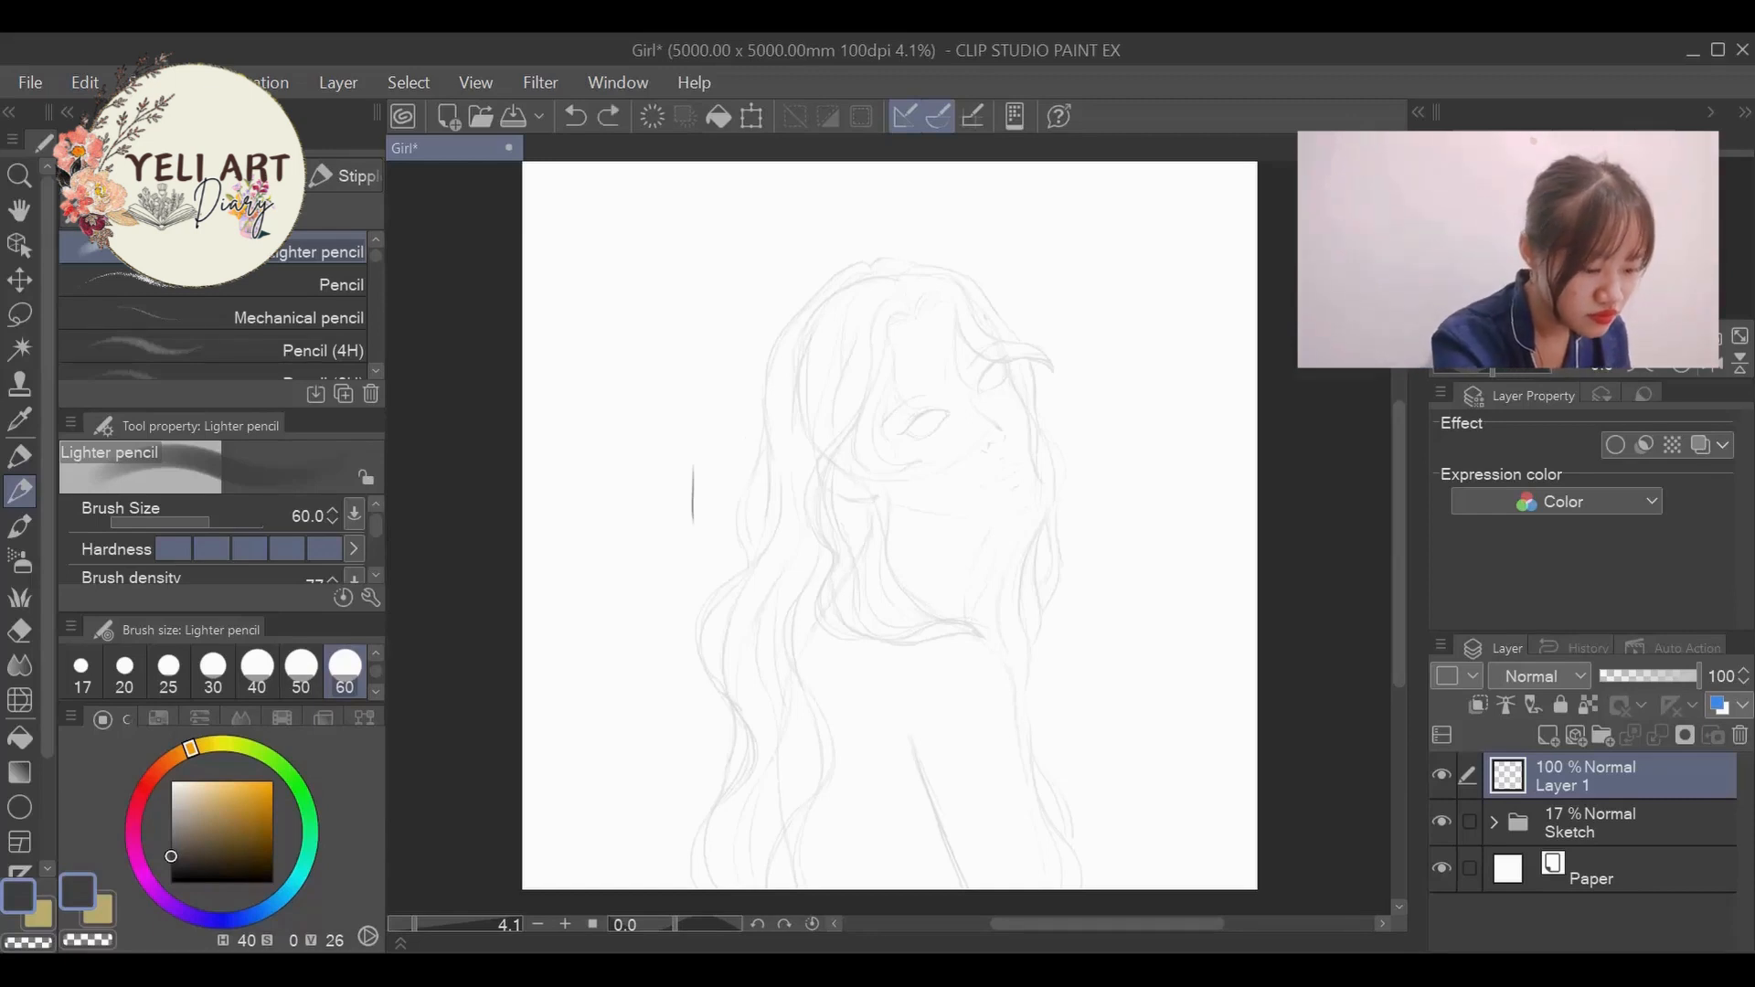
pyautogui.hotkey('ctrl', 'z')
pyautogui.scroll(-2, 371, 686)
pyautogui.click(80, 667)
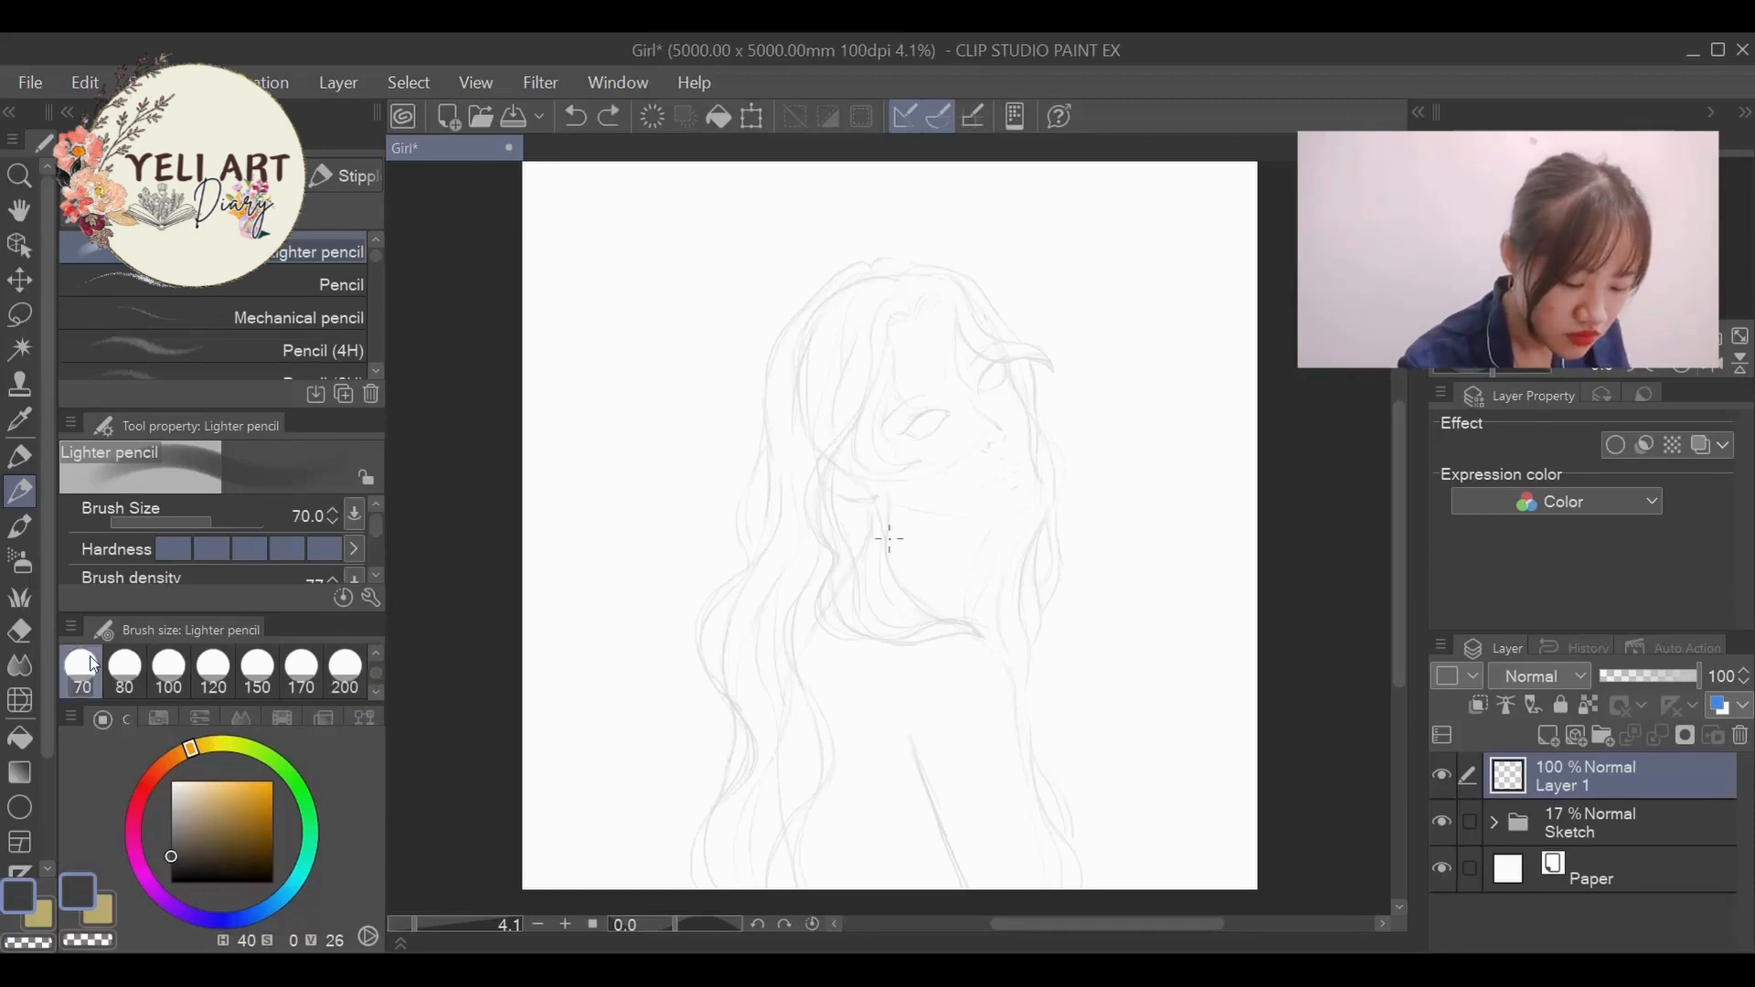
pyautogui.moveTo(682, 441); pyautogui.dragTo(660, 524)
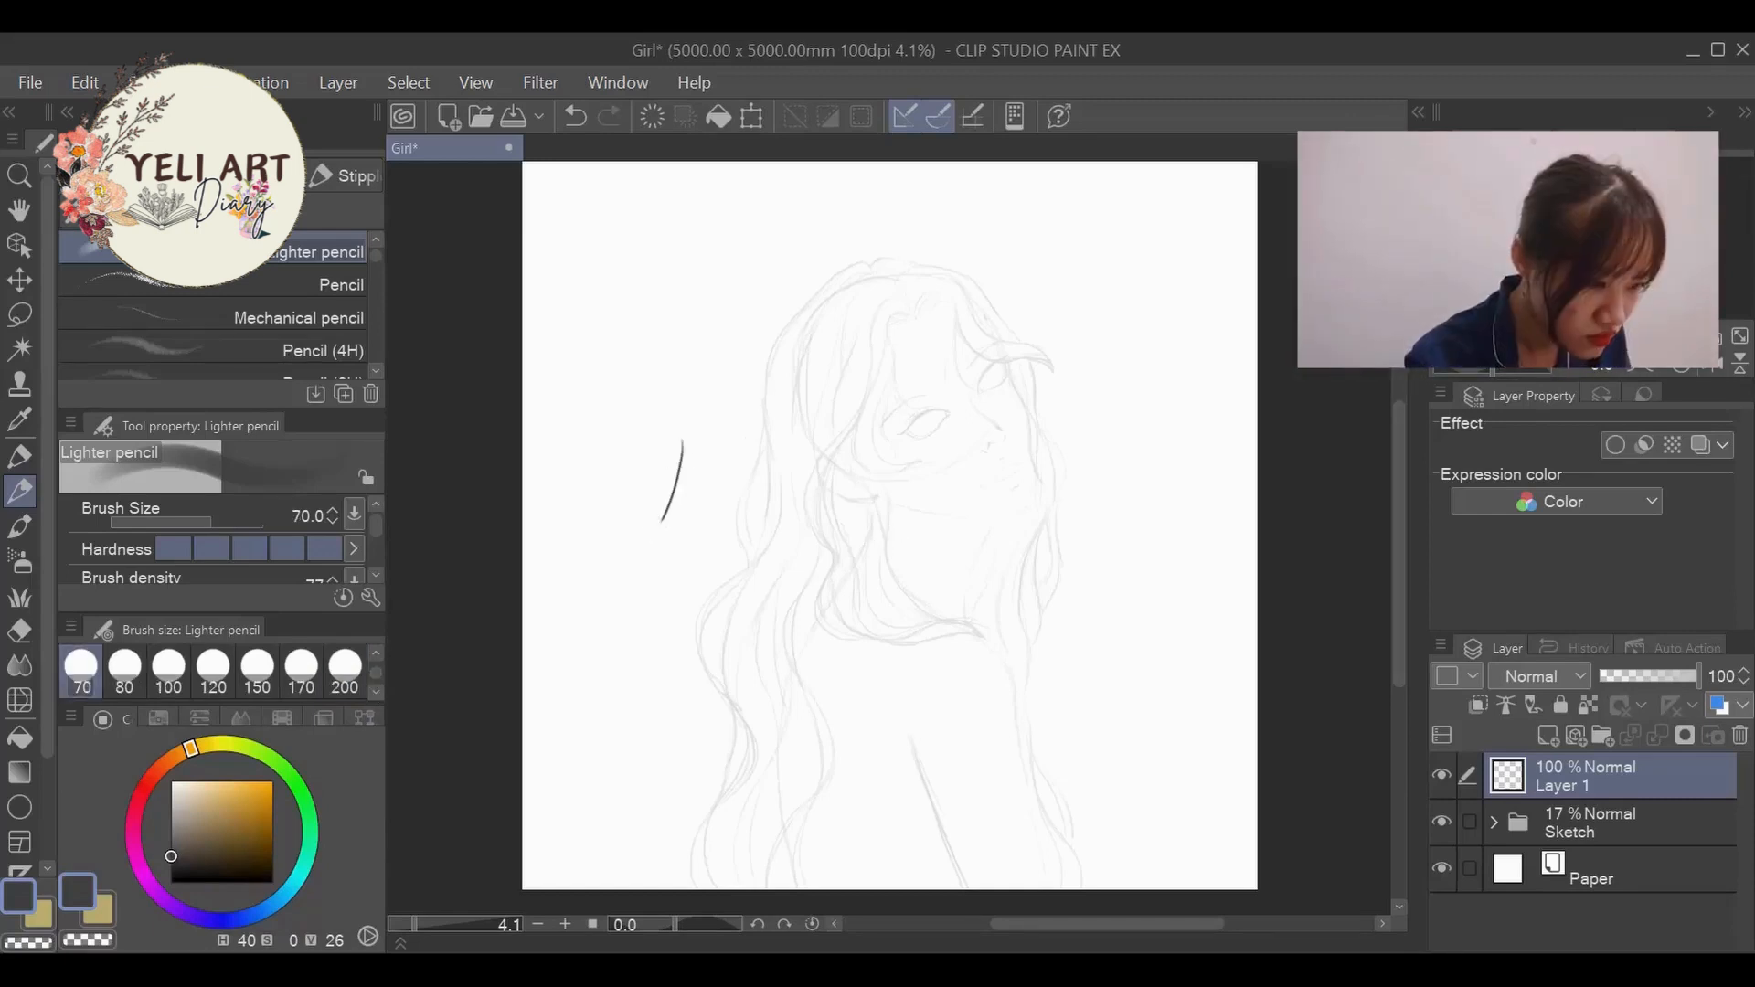
pyautogui.hotkey('ctrl', 'z')
# - Test the Lighter pencil again beside the figure, at size 60 and at size 40, and undo the strokes
pyautogui.scroll(2, 347, 672)
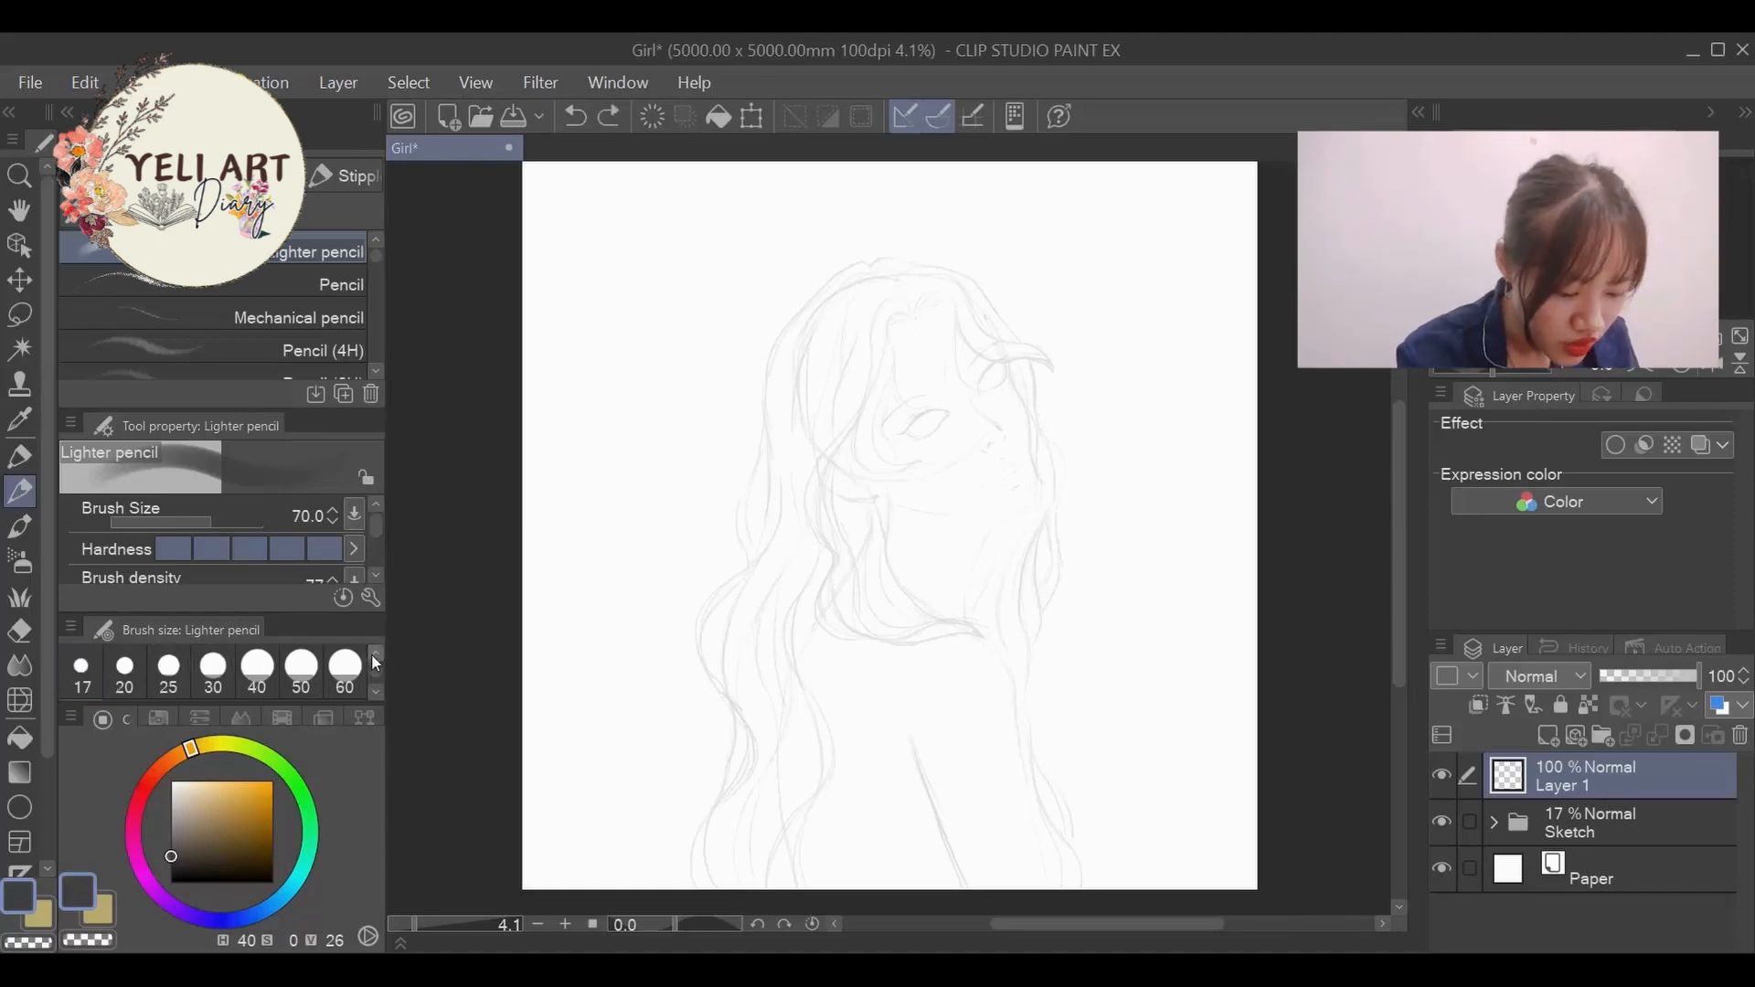
pyautogui.click(344, 667)
pyautogui.moveTo(643, 446); pyautogui.dragTo(615, 515)
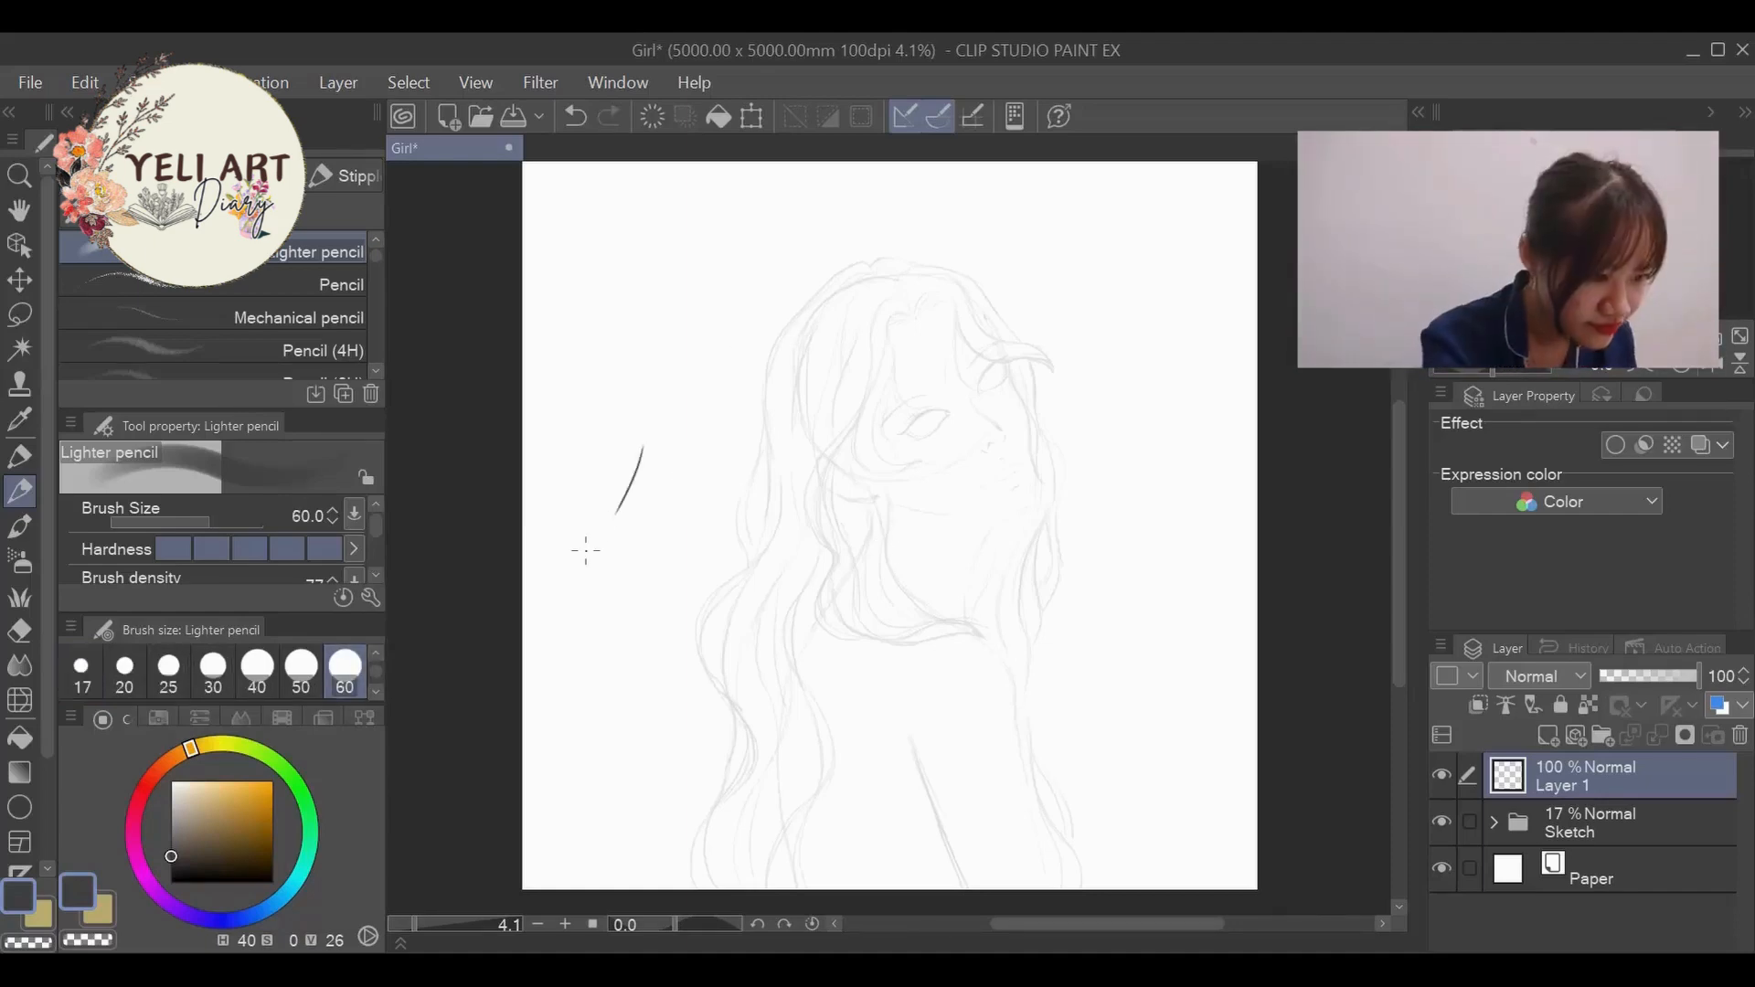
pyautogui.hotkey('ctrl', 'z')
pyautogui.press('[')
pyautogui.press('[')
pyautogui.moveTo(685, 410); pyautogui.dragTo(659, 484)
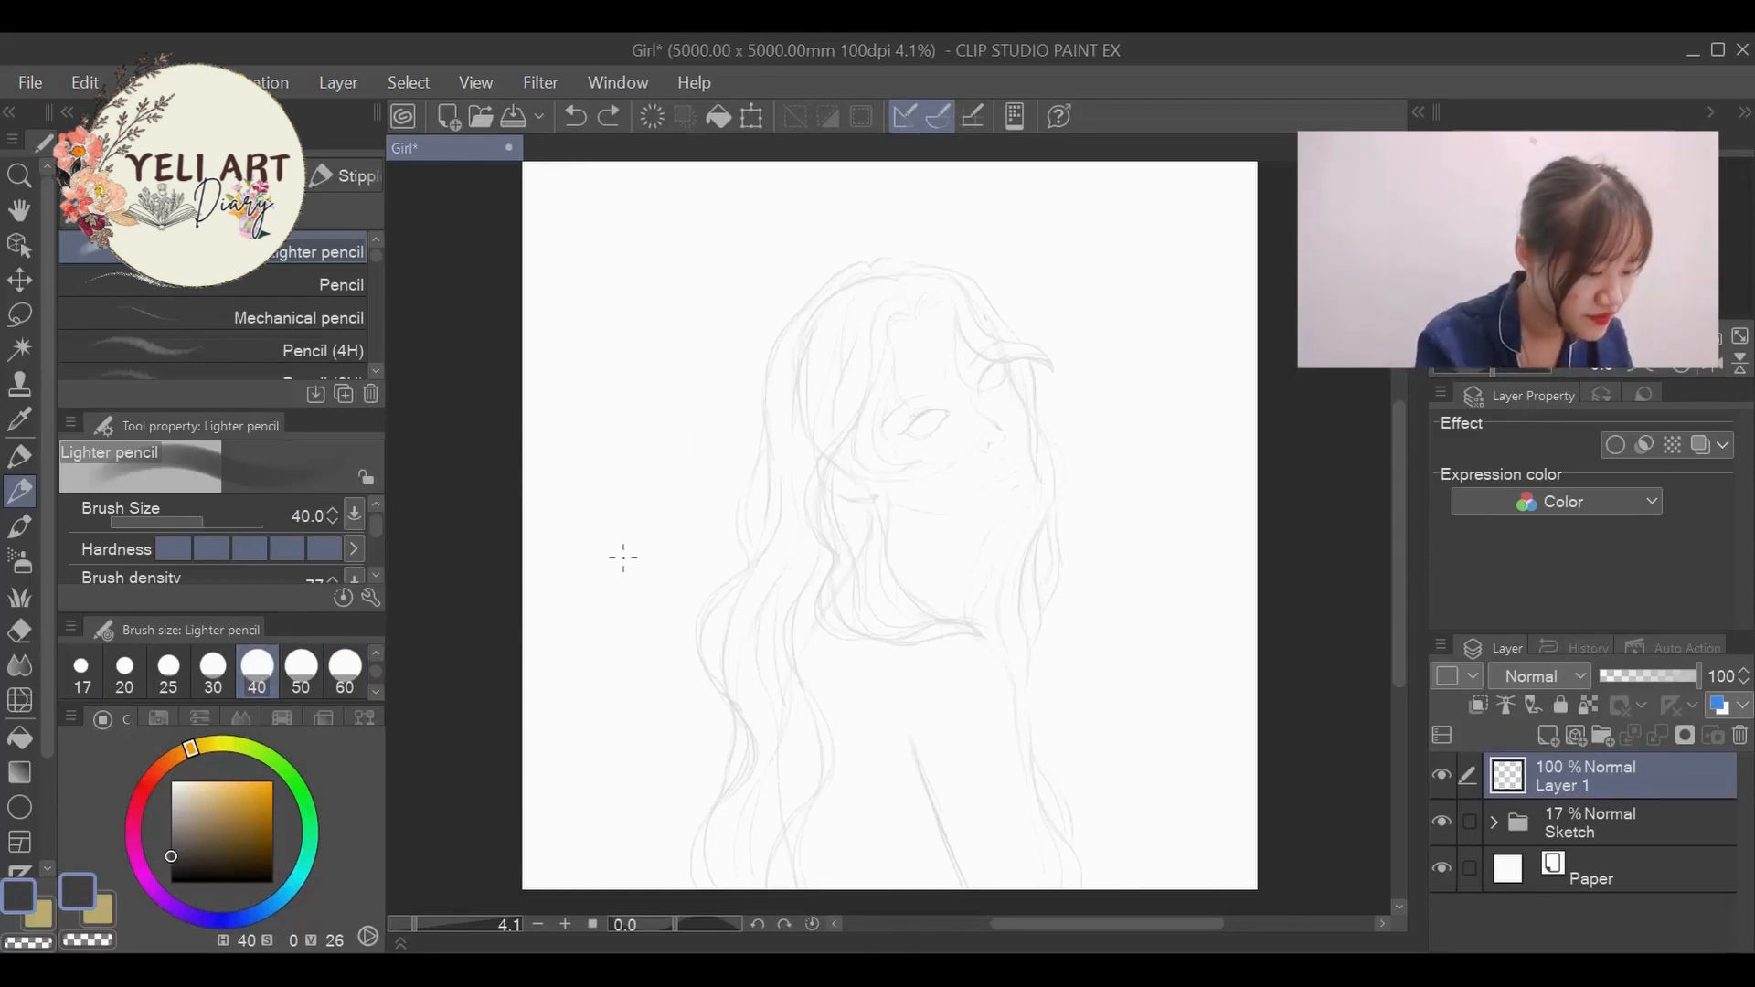
# - Set the Lighter pencil's size to 20 and erase the trial mark made at the far eye's inner corner
pyautogui.moveTo(412, 920); pyautogui.dragTo(425, 926)
pyautogui.moveTo(1395, 527); pyautogui.dragTo(1395, 475)
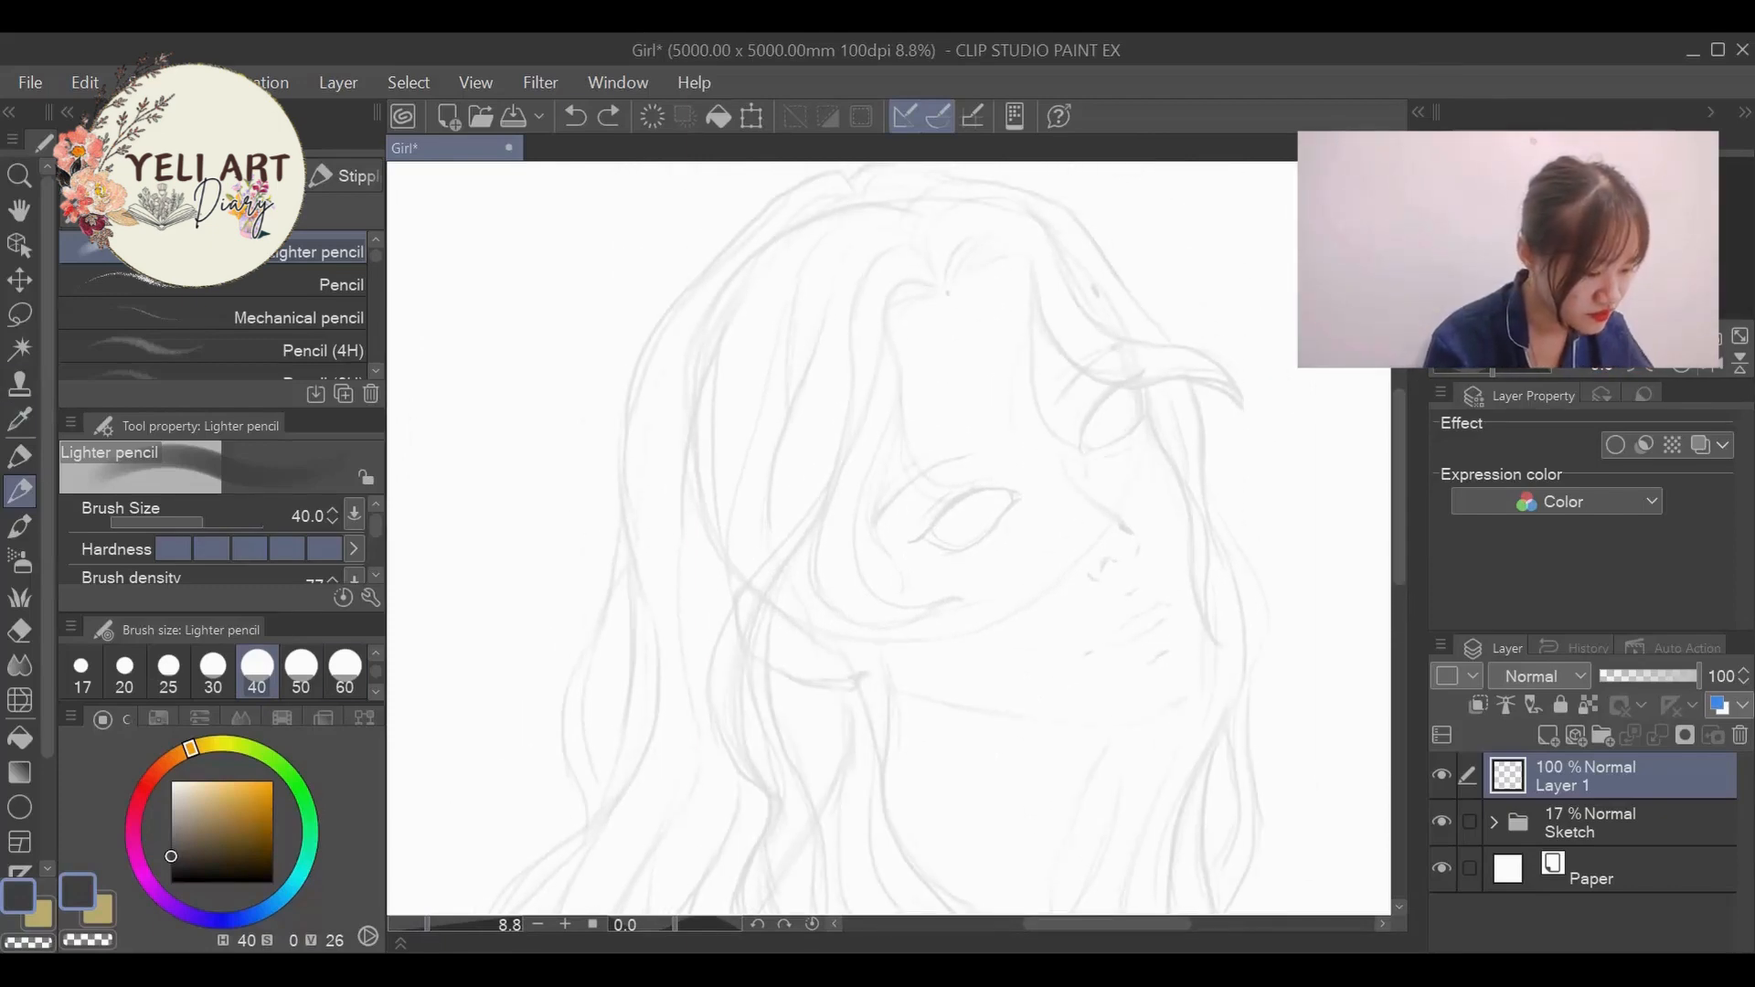
pyautogui.scroll(3, 1103, 375)
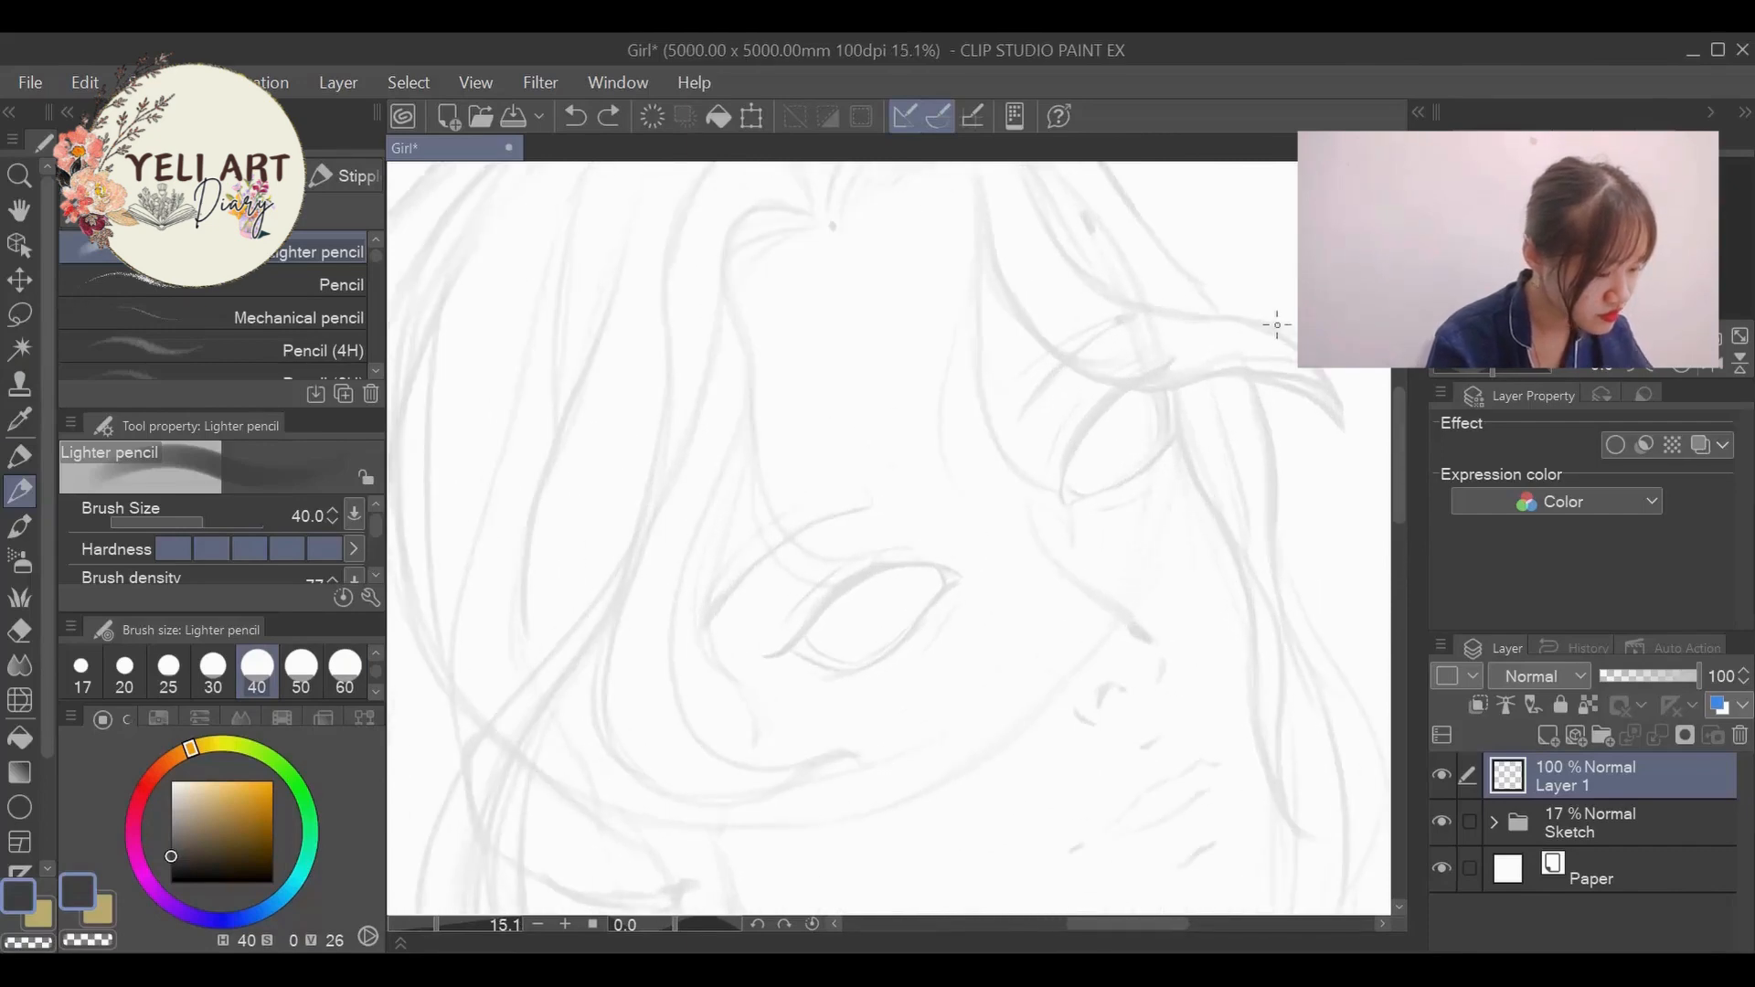
pyautogui.moveTo(1399, 447); pyautogui.dragTo(1401, 461)
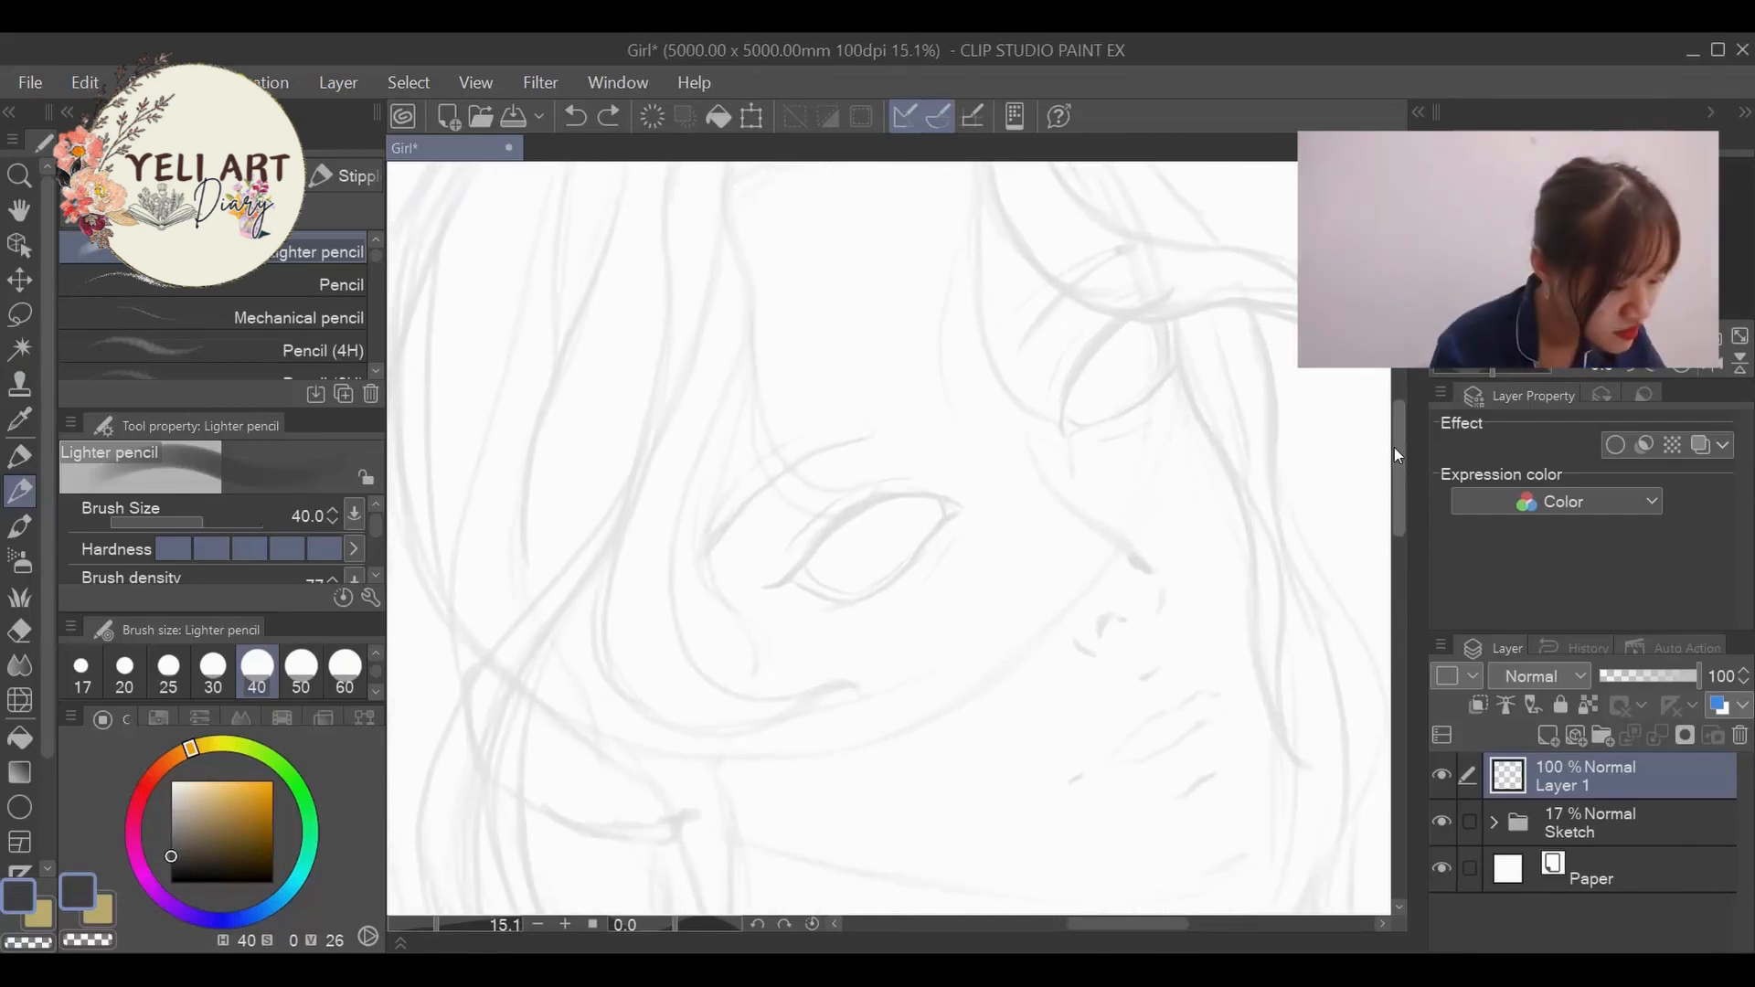
pyautogui.click(1063, 427)
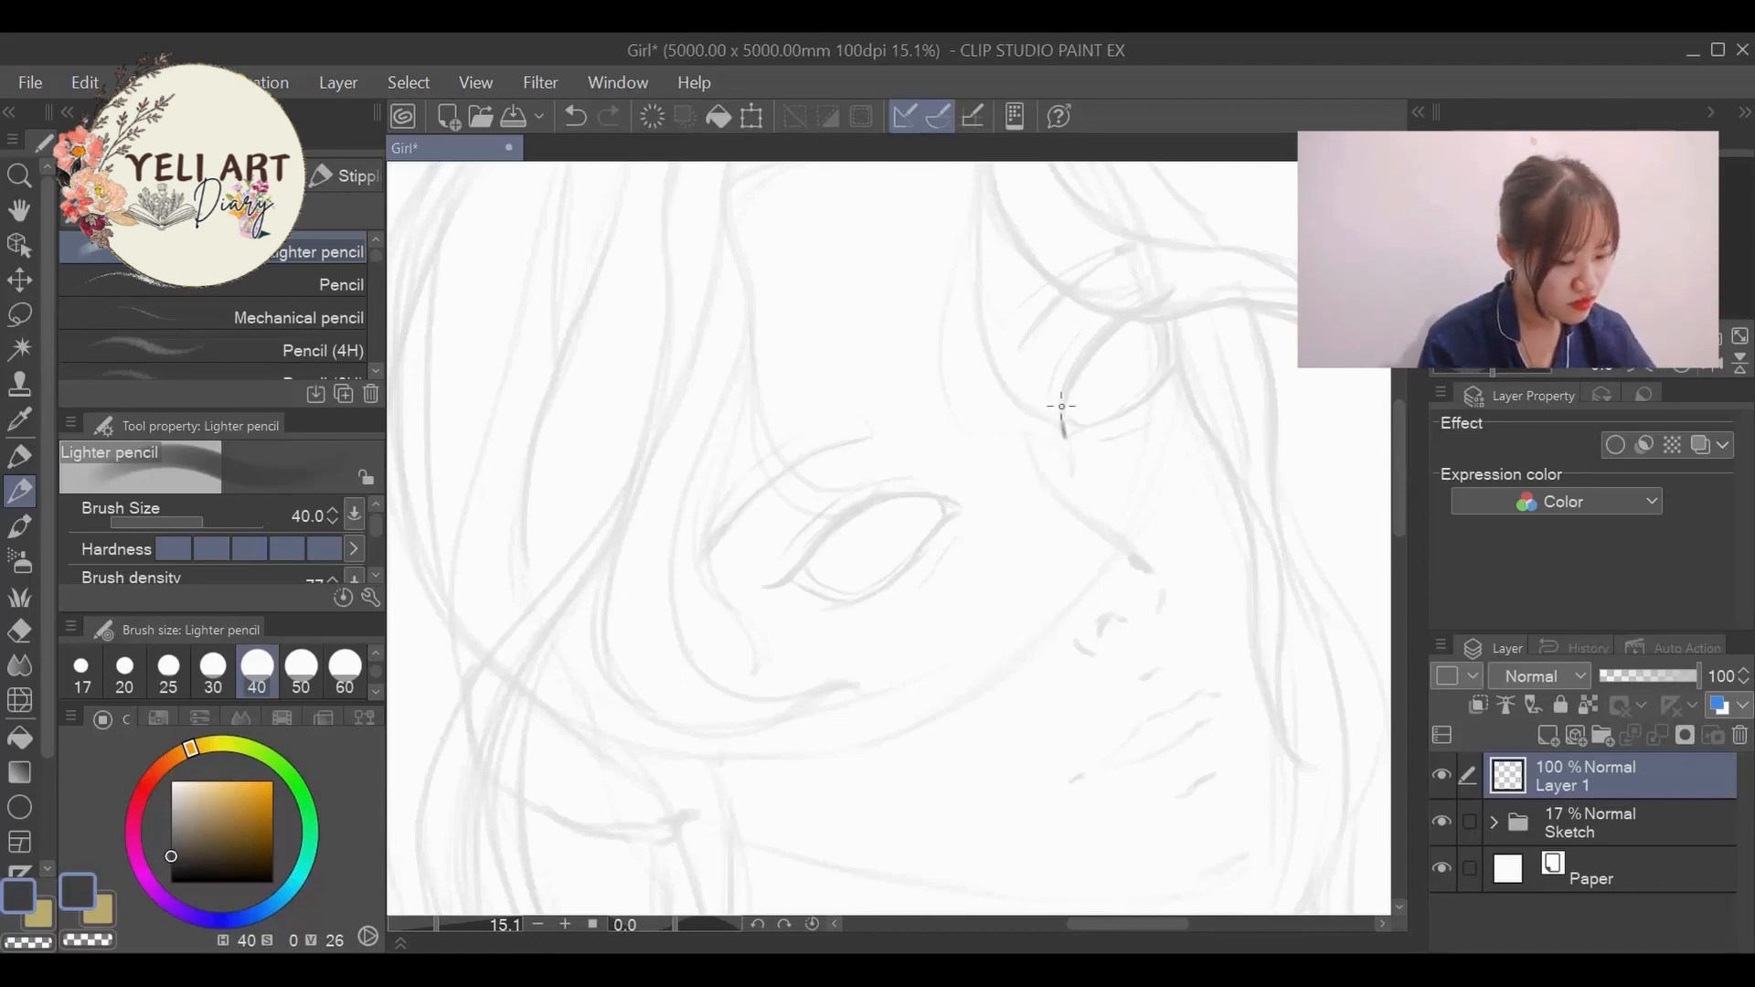
pyautogui.click(125, 668)
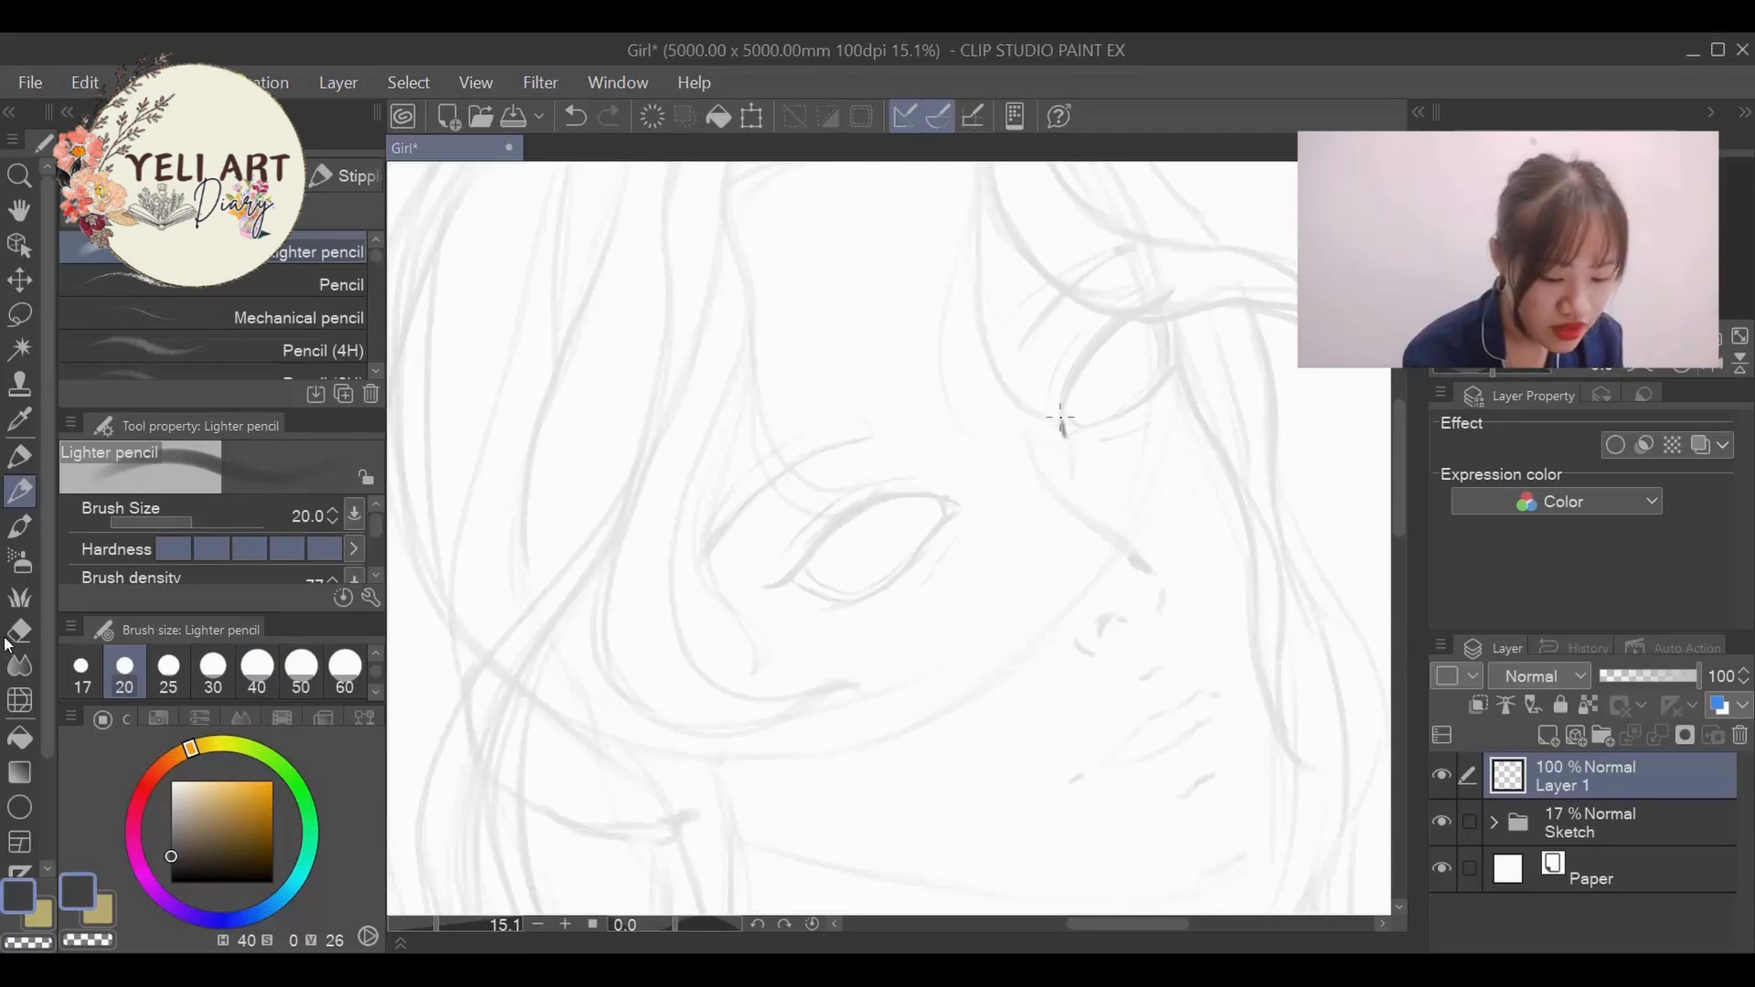
pyautogui.press('e')
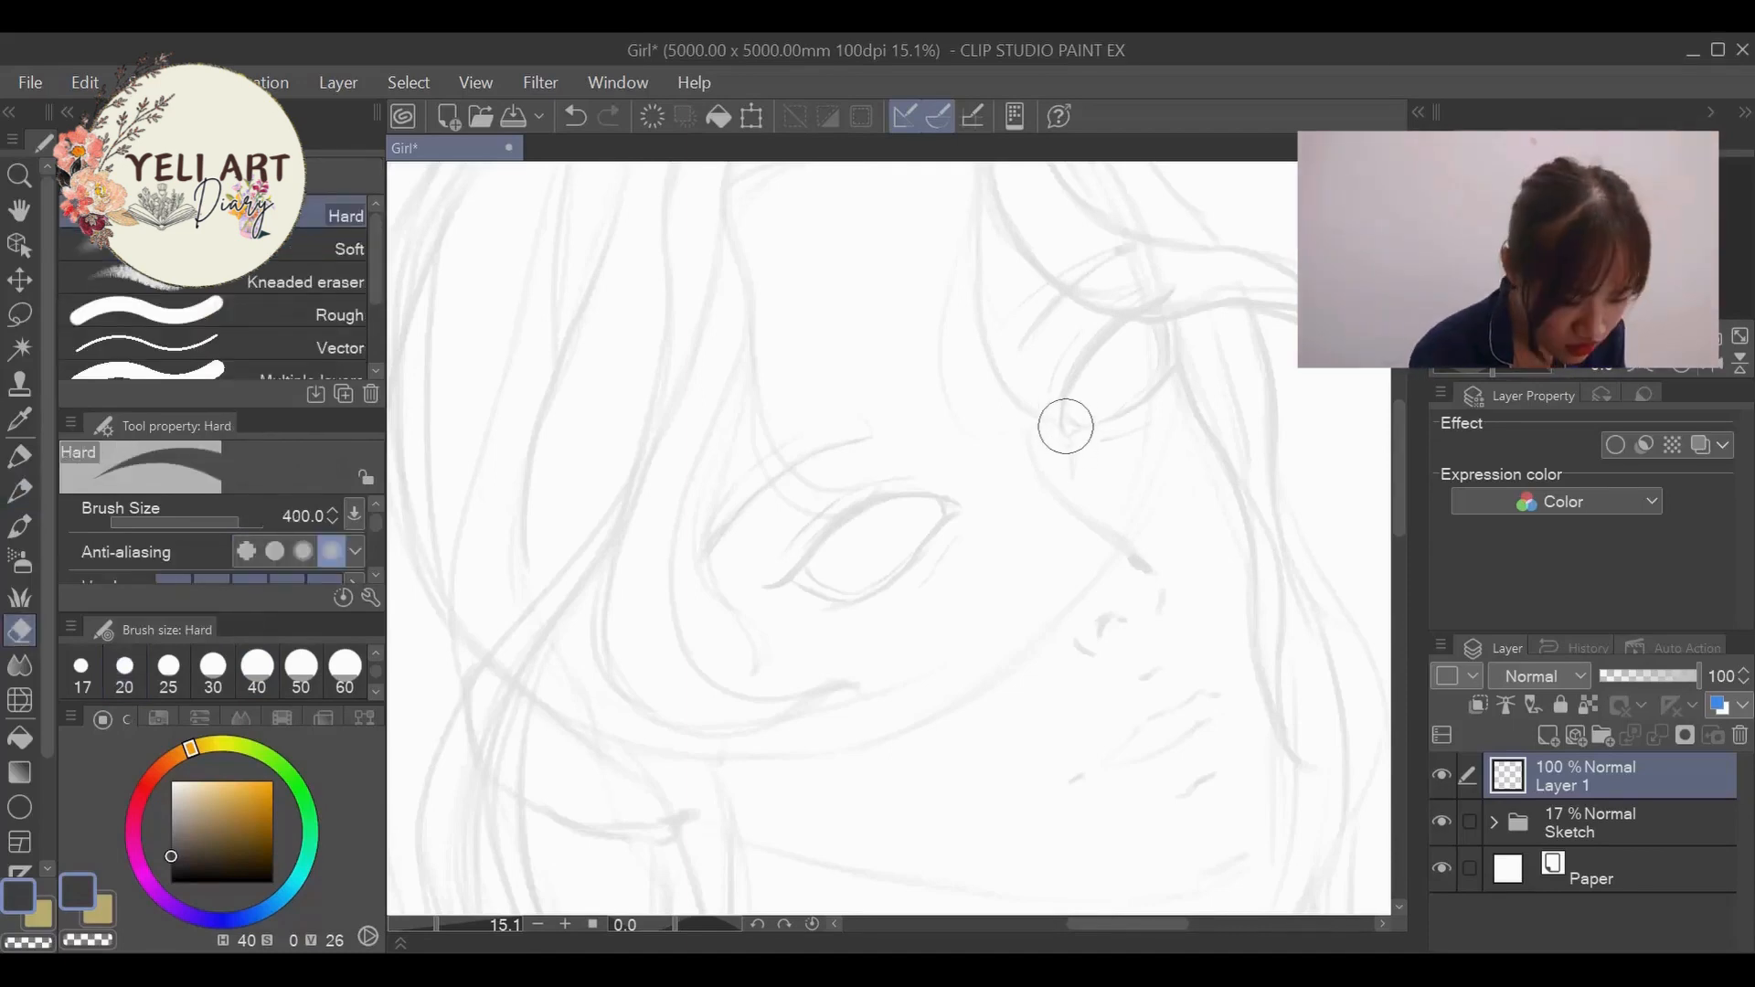
pyautogui.press('p')
# - Ink the far eye's upper and lower lids, inner rim and lower crease over the faded sketch with the Lighter pencil
pyautogui.moveTo(1071, 382); pyautogui.dragTo(1131, 322)
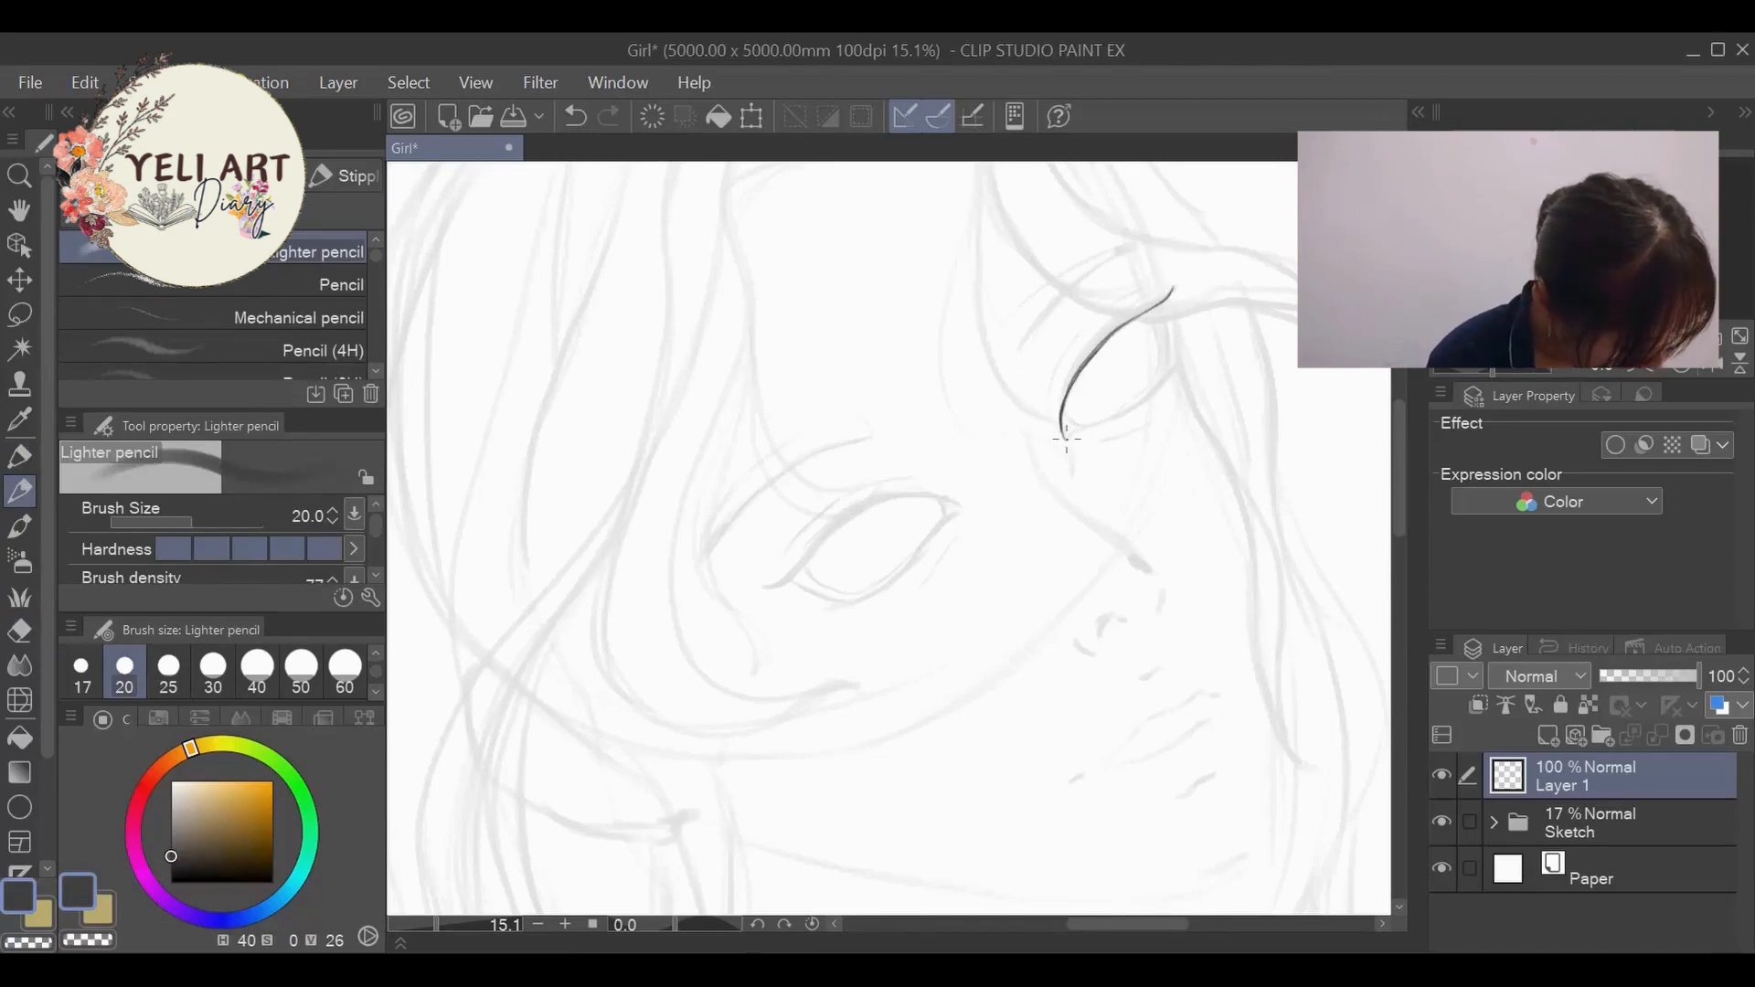
pyautogui.moveTo(1096, 423); pyautogui.dragTo(1177, 366)
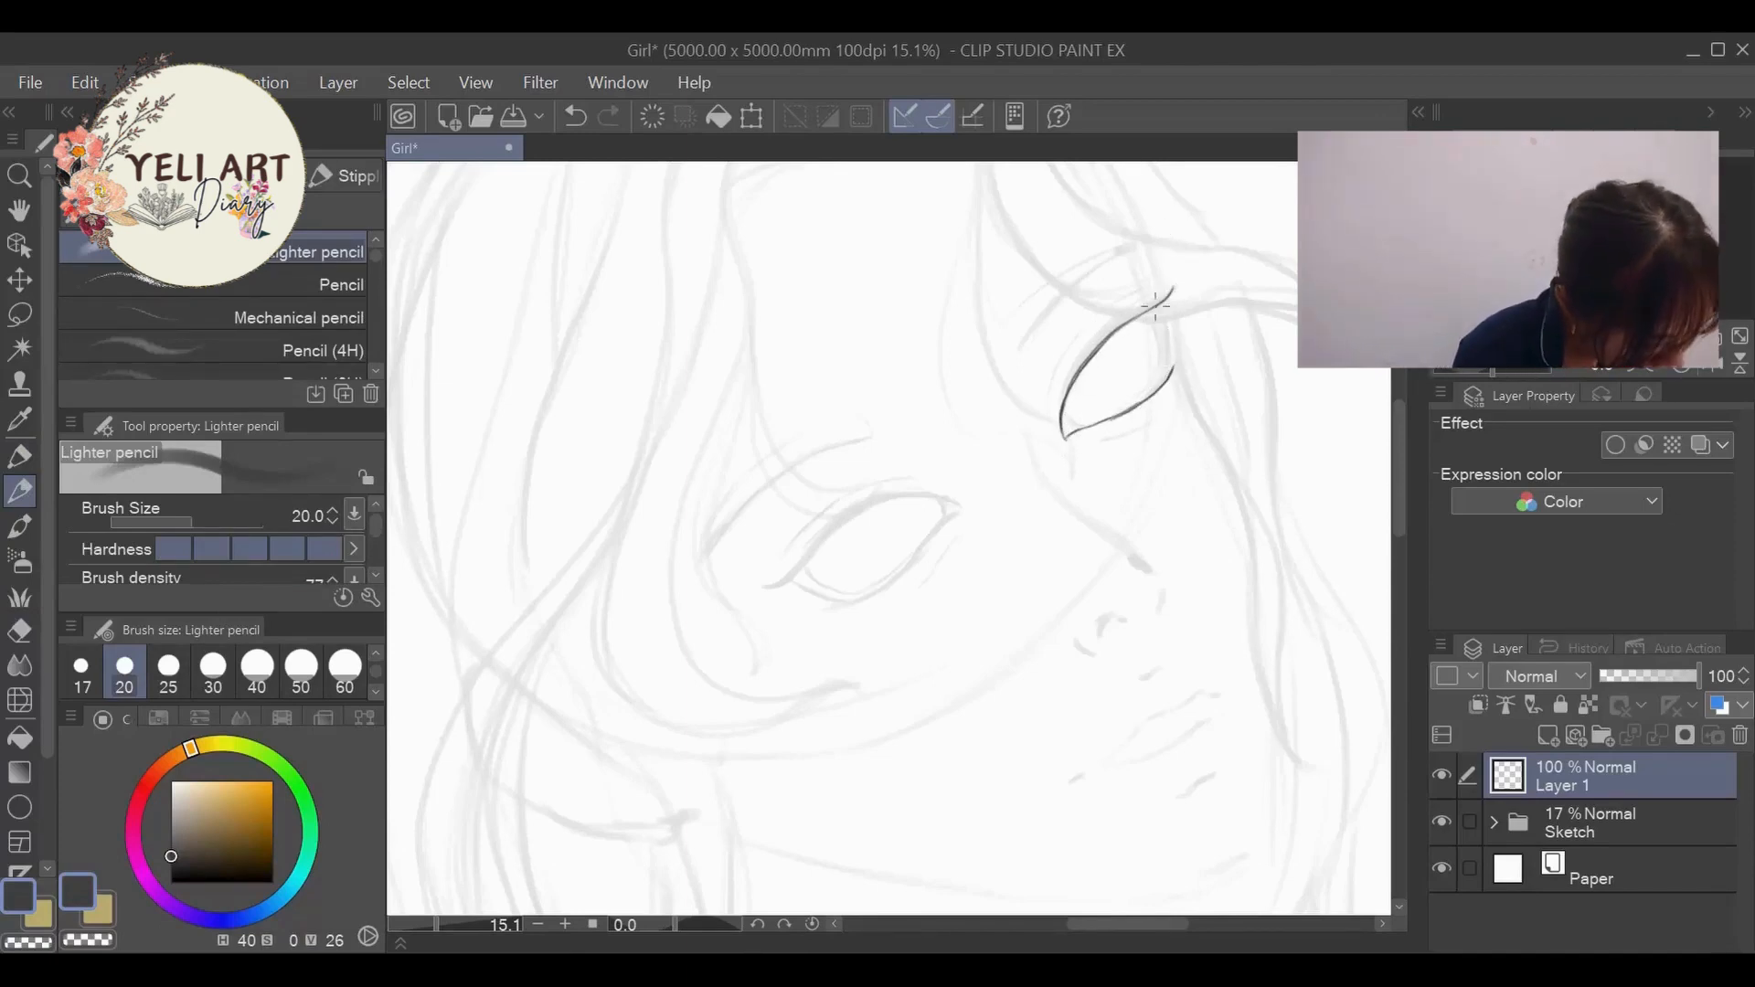
pyautogui.moveTo(1157, 294); pyautogui.dragTo(1166, 380)
pyautogui.moveTo(1143, 316)
pyautogui.mouseDown()
pyautogui.moveTo(1117, 417)
pyautogui.moveTo(1082, 428)
pyautogui.moveTo(1152, 424)
pyautogui.moveTo(1112, 333)
pyautogui.mouseUp()
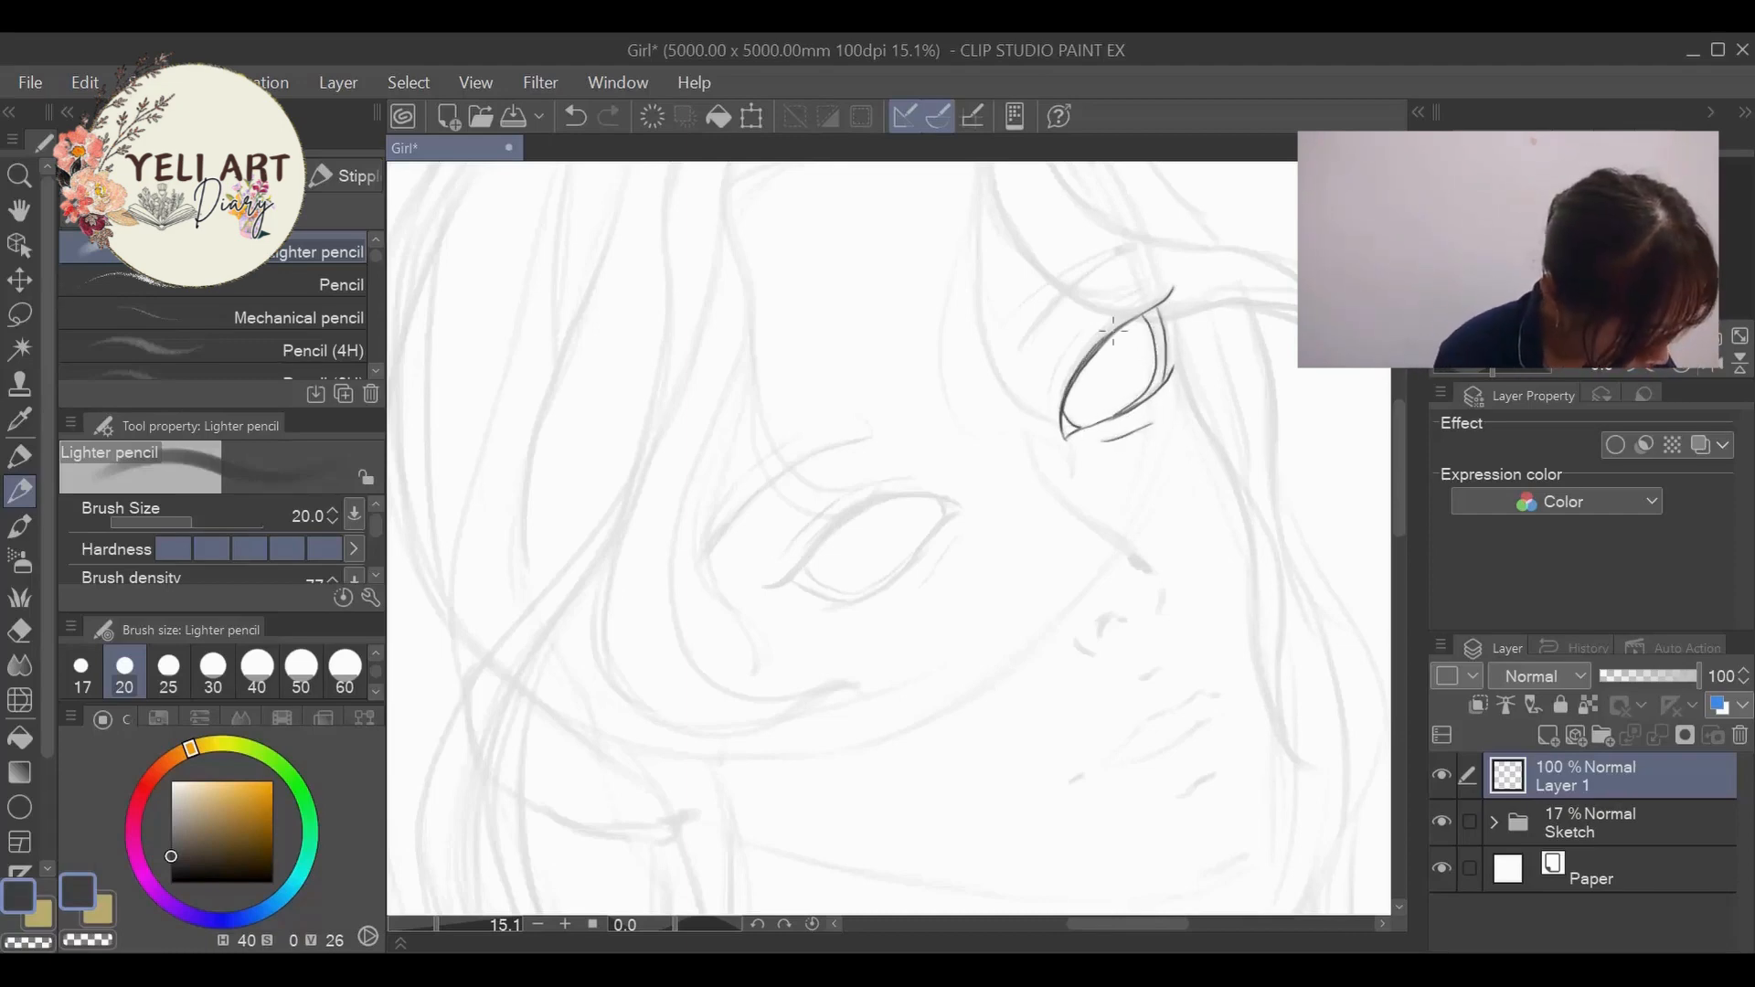
pyautogui.moveTo(1065, 401); pyautogui.dragTo(1118, 327)
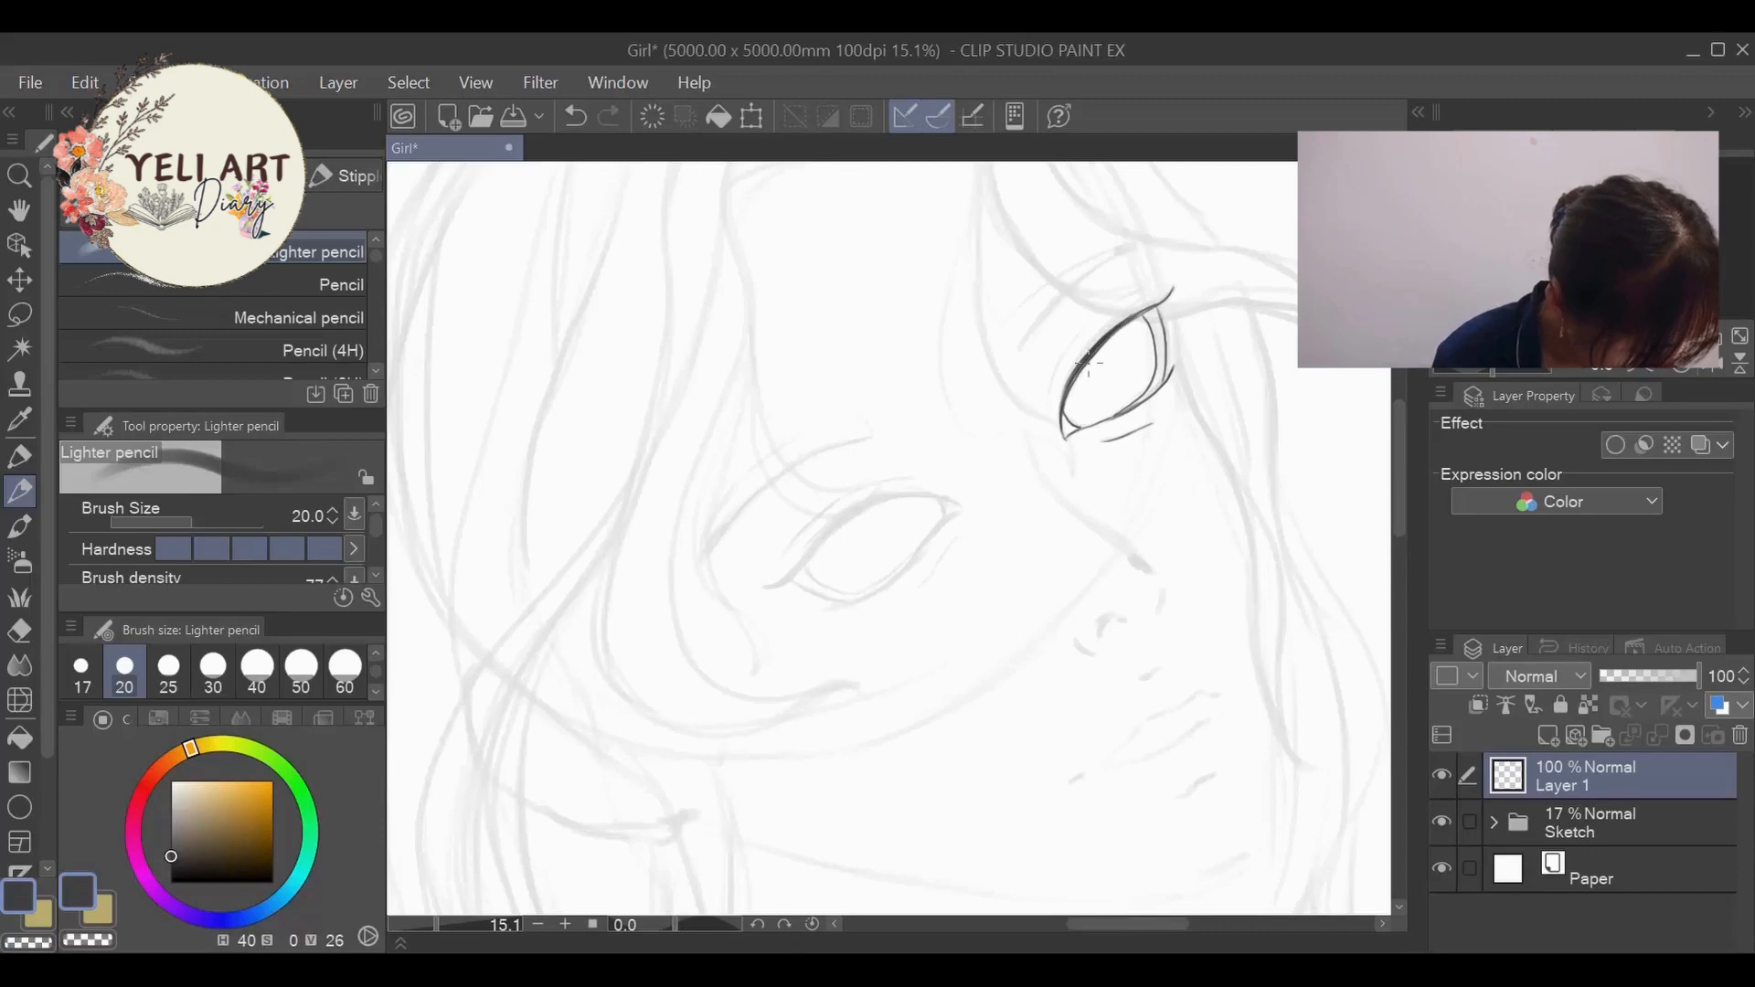
# - Thicken the far eye's upper lash line and draw the eyelid crease above it
pyautogui.scroll(4, 1154, 302)
pyautogui.moveTo(1175, 263)
pyautogui.mouseDown()
pyautogui.moveTo(993, 400)
pyautogui.moveTo(1076, 337)
pyautogui.moveTo(977, 428)
pyautogui.moveTo(932, 515)
pyautogui.mouseUp()
pyautogui.moveTo(1110, 327); pyautogui.dragTo(1045, 378)
pyautogui.moveTo(933, 507)
pyautogui.mouseDown()
pyautogui.moveTo(1015, 379)
pyautogui.moveTo(1161, 275)
pyautogui.mouseUp()
pyautogui.moveTo(901, 512)
pyautogui.mouseDown()
pyautogui.moveTo(1006, 330)
pyautogui.moveTo(1113, 272)
pyautogui.mouseUp()
pyautogui.moveTo(910, 460); pyautogui.dragTo(898, 501)
# - Ink the near eye's upper lid line from the outer to the inner corner and darken its outer end
pyautogui.moveTo(1156, 925); pyautogui.dragTo(1134, 924)
pyautogui.moveTo(1400, 436); pyautogui.dragTo(1401, 461)
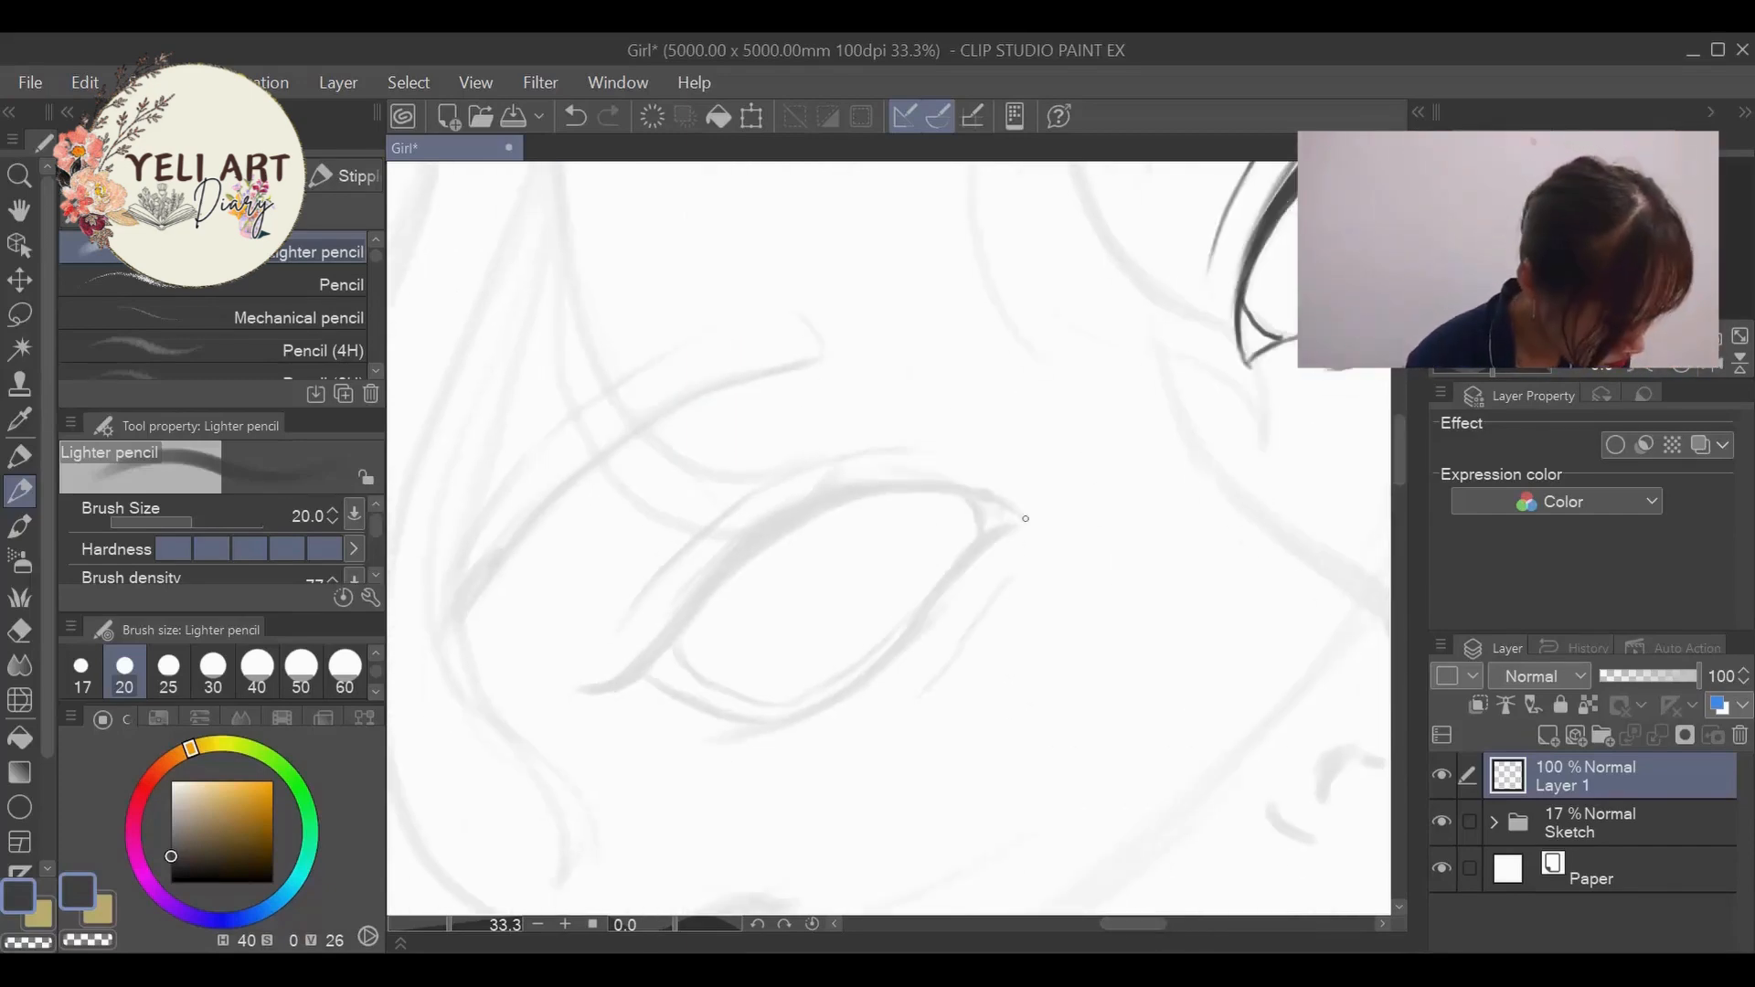
pyautogui.moveTo(1023, 518); pyautogui.dragTo(976, 495)
pyautogui.moveTo(581, 692)
pyautogui.mouseDown()
pyautogui.moveTo(642, 676)
pyautogui.moveTo(814, 521)
pyautogui.moveTo(983, 492)
pyautogui.mouseUp()
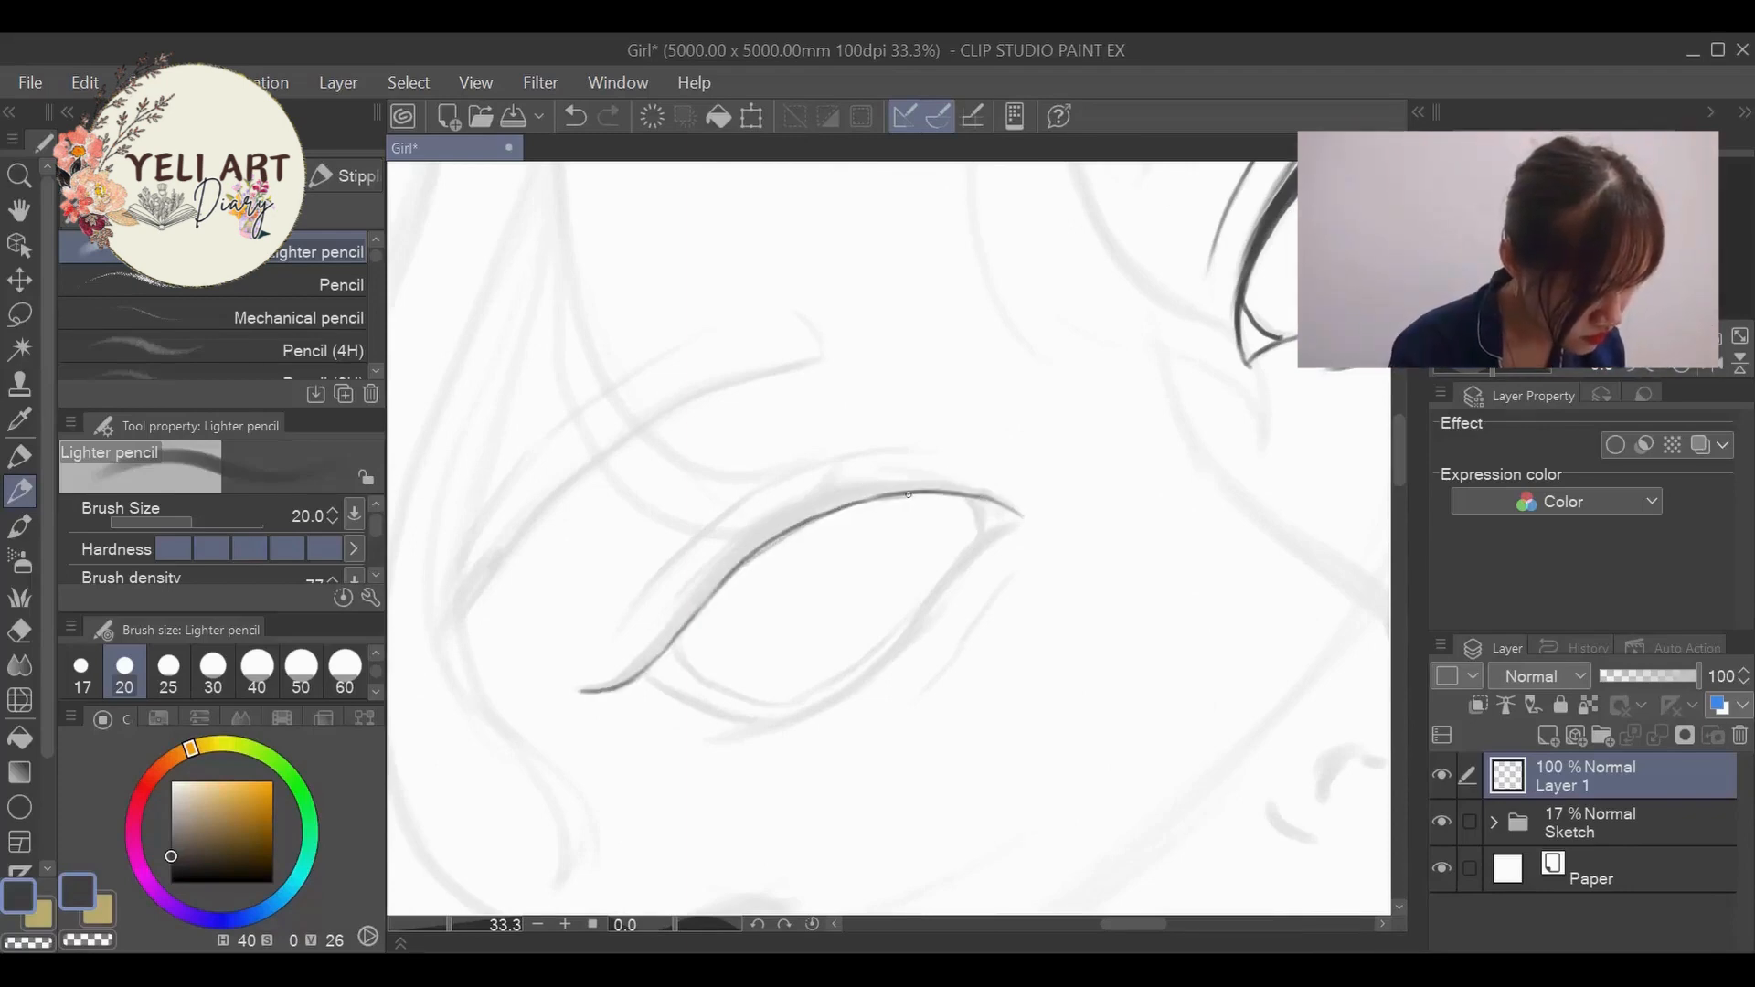
pyautogui.moveTo(611, 683)
pyautogui.mouseDown()
pyautogui.moveTo(583, 692)
pyautogui.moveTo(654, 658)
pyautogui.moveTo(747, 553)
pyautogui.mouseUp()
pyautogui.moveTo(676, 633); pyautogui.dragTo(754, 550)
# - Rotate the canvas to -68.1 degrees and thicken the middle and inner part of the near eye's upper lash line
pyautogui.click(650, 927)
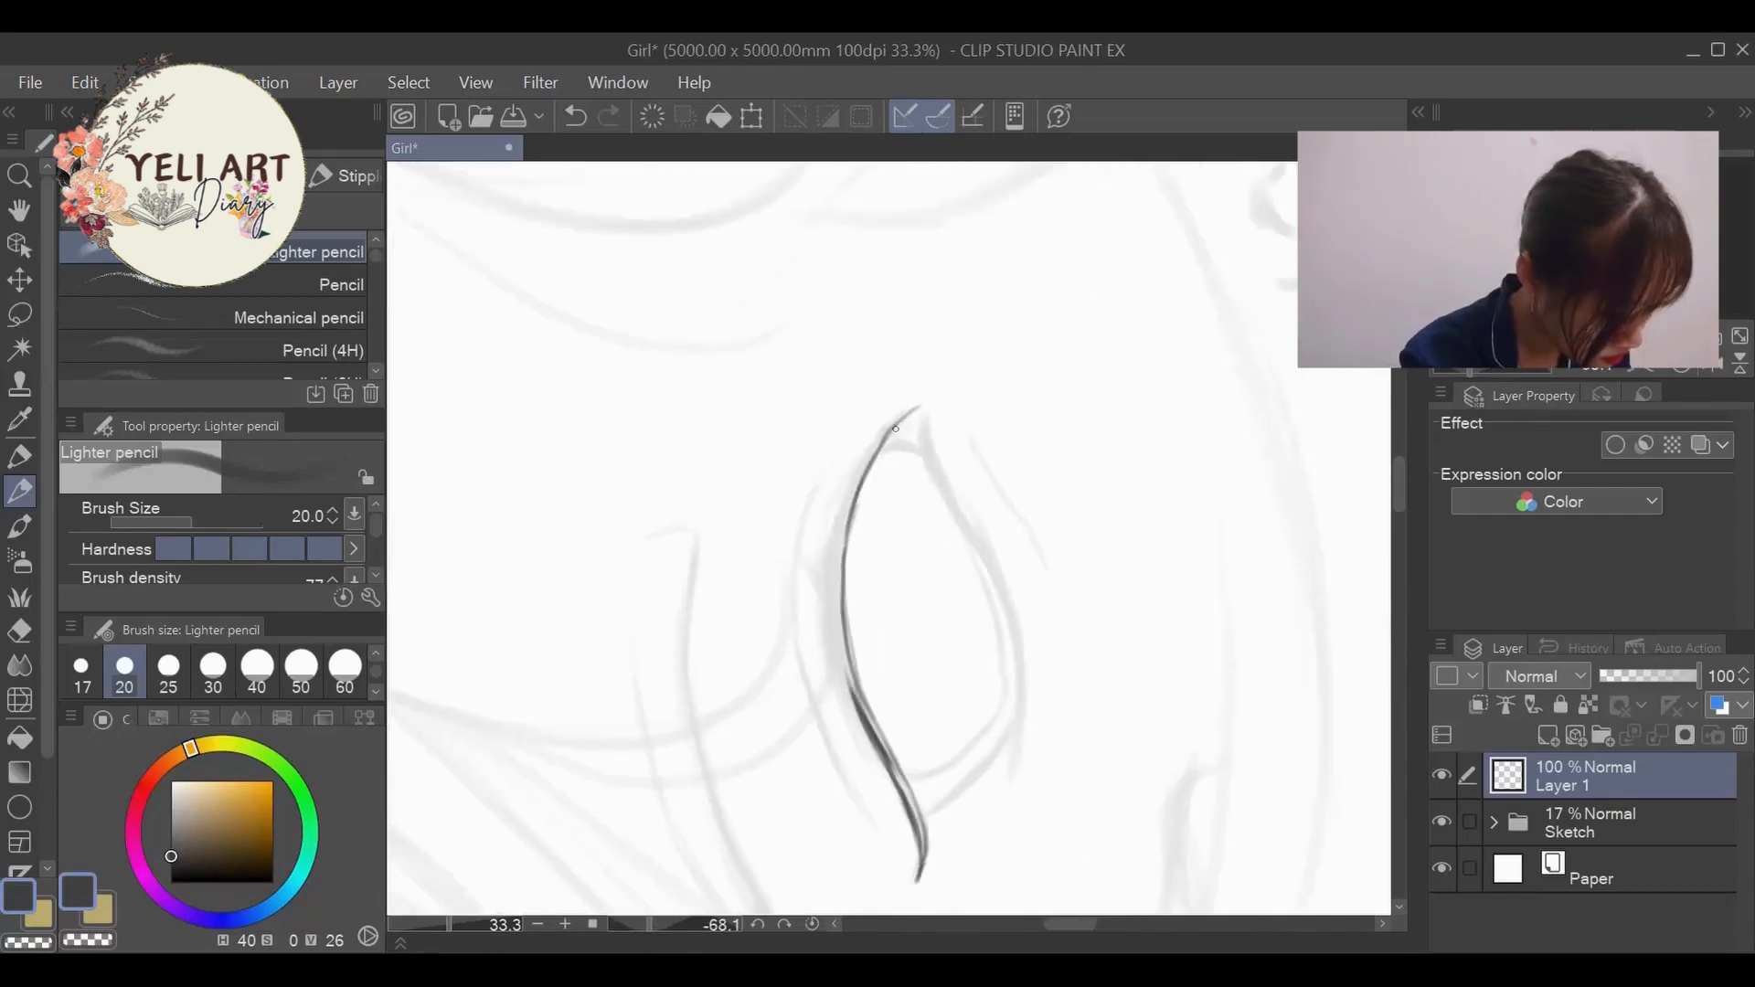
pyautogui.moveTo(883, 439)
pyautogui.mouseDown()
pyautogui.moveTo(851, 494)
pyautogui.moveTo(870, 451)
pyautogui.moveTo(833, 658)
pyautogui.mouseUp()
pyautogui.moveTo(841, 535)
pyautogui.mouseDown()
pyautogui.moveTo(833, 659)
pyautogui.moveTo(854, 716)
pyautogui.moveTo(840, 567)
pyautogui.moveTo(859, 709)
pyautogui.mouseUp()
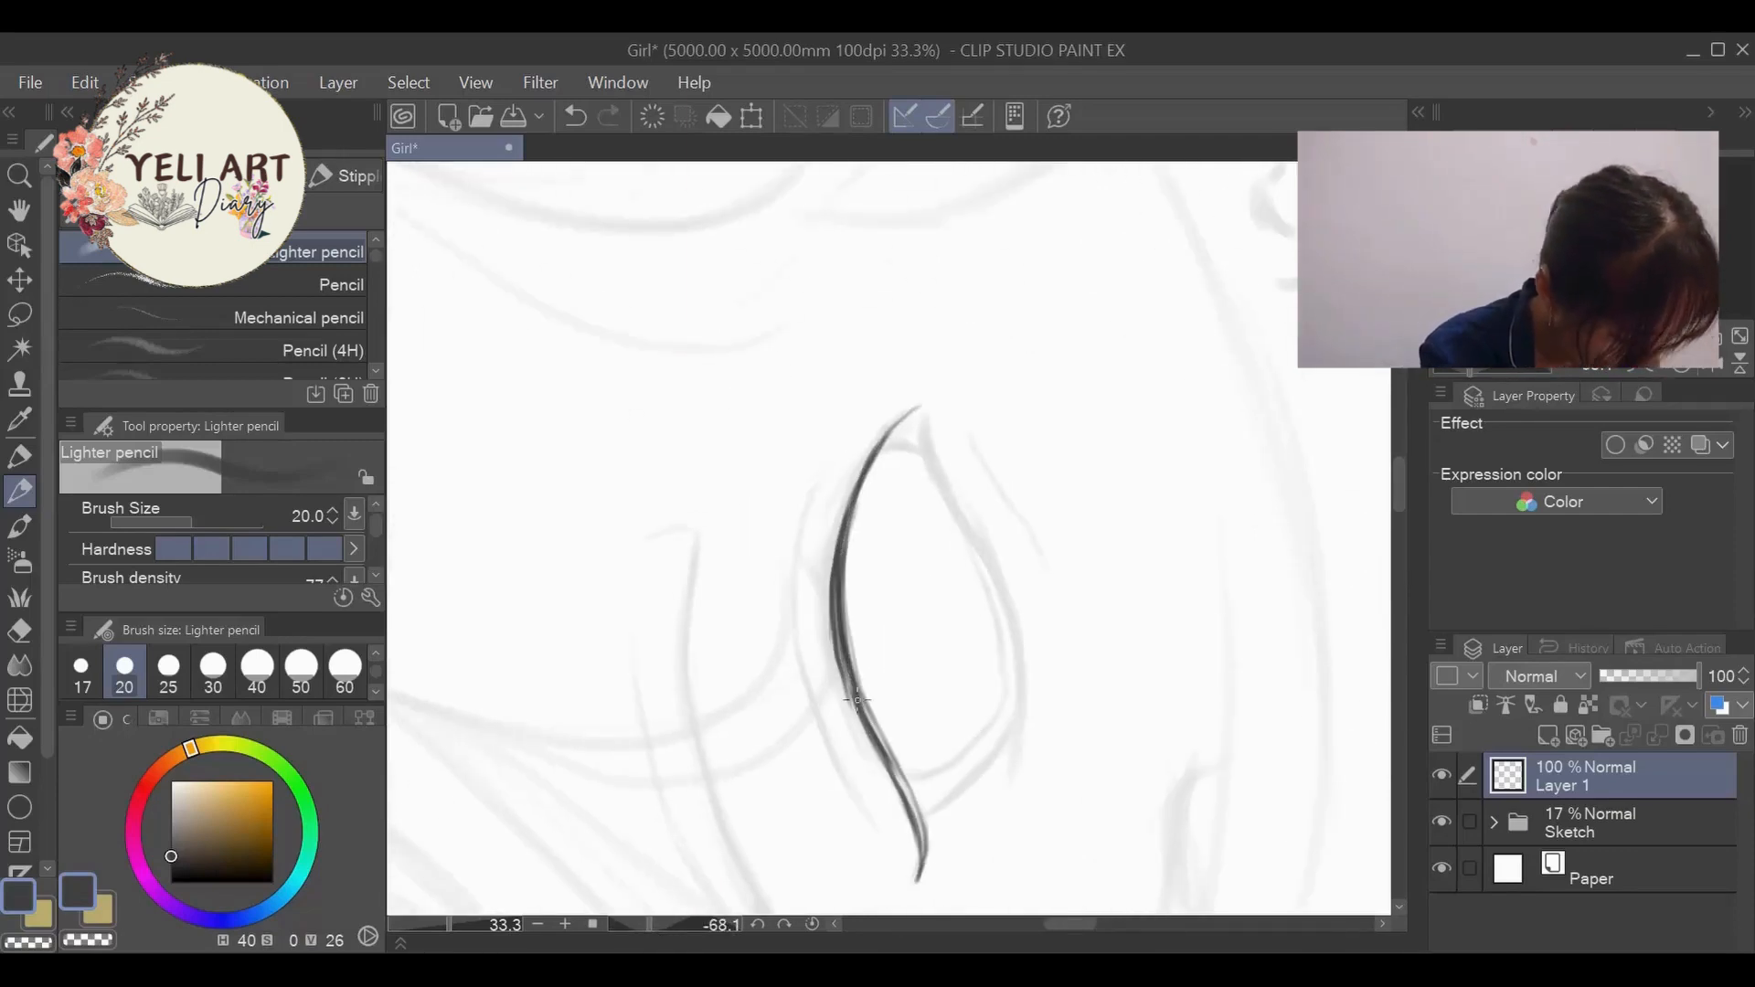
# - Thicken and smooth the near eye's upper lash line along its whole curve with the Lighter pencil at size 20
pyautogui.moveTo(846, 604); pyautogui.dragTo(882, 743)
pyautogui.moveTo(862, 464); pyautogui.dragTo(834, 622)
pyautogui.moveTo(835, 541)
pyautogui.mouseDown()
pyautogui.moveTo(829, 613)
pyautogui.moveTo(839, 549)
pyautogui.moveTo(884, 753)
pyautogui.moveTo(871, 736)
pyautogui.moveTo(924, 859)
pyautogui.mouseUp()
pyautogui.moveTo(846, 529); pyautogui.dragTo(870, 472)
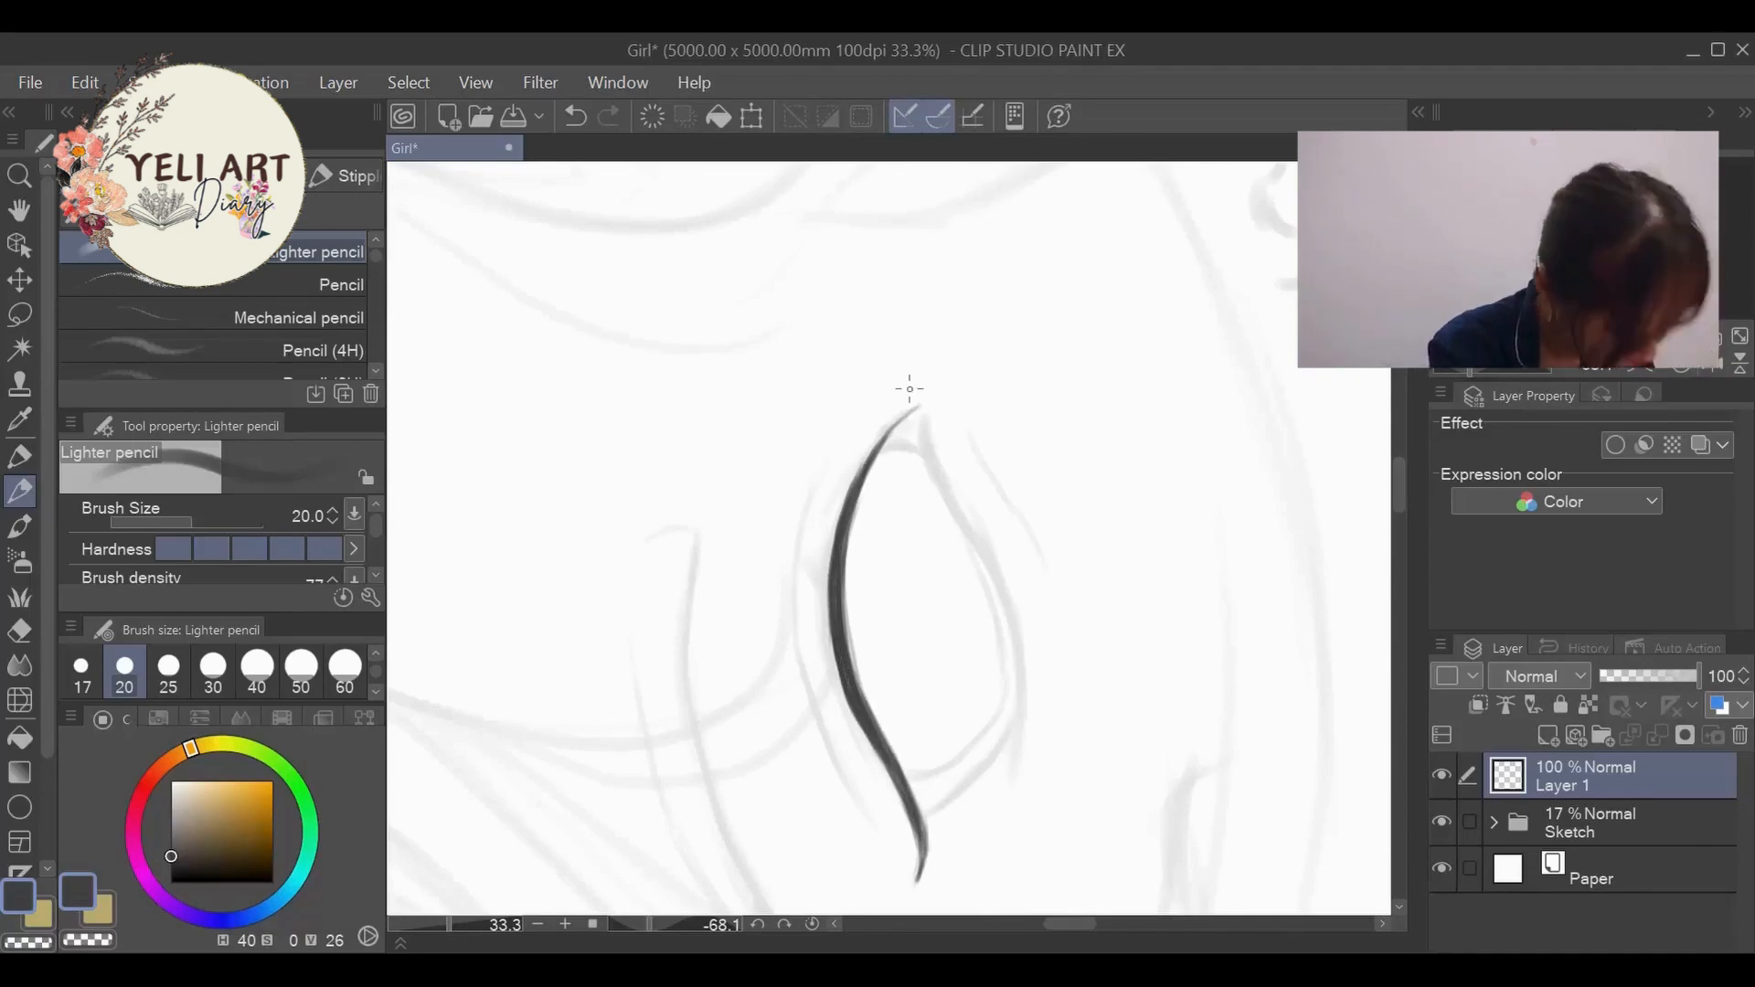
pyautogui.moveTo(836, 622)
pyautogui.mouseDown()
pyautogui.moveTo(851, 700)
pyautogui.moveTo(899, 784)
pyautogui.mouseUp()
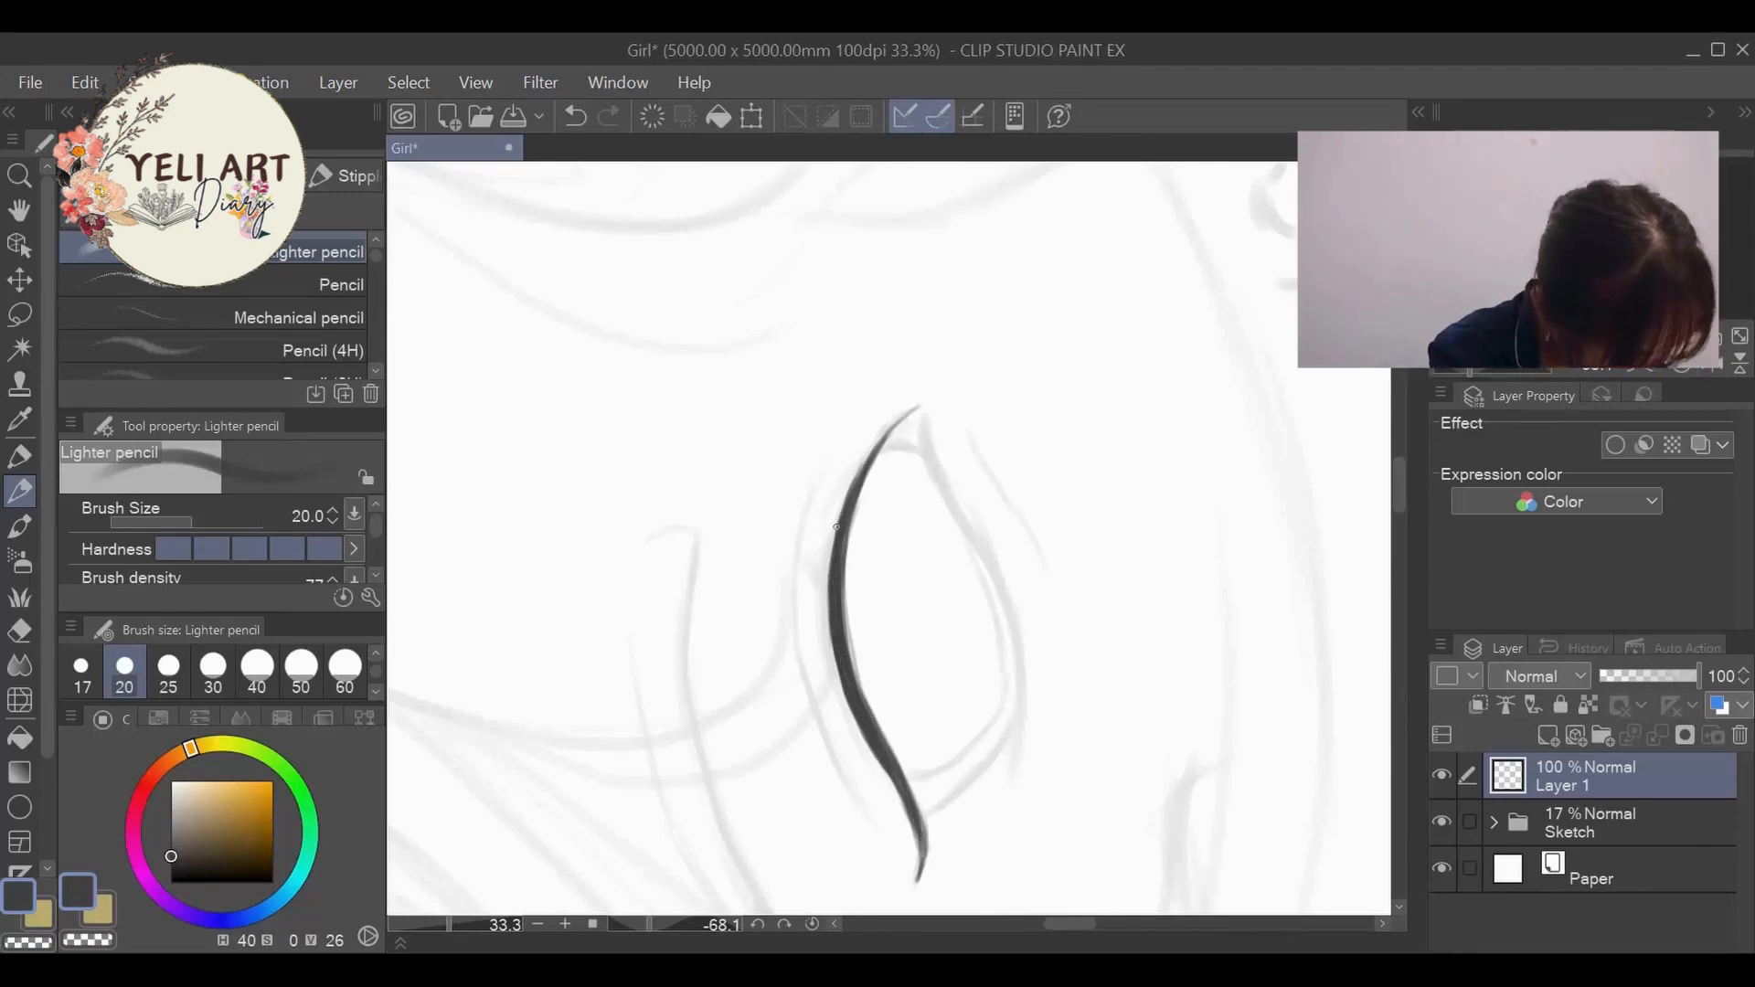
# - Reduce the pencil size to 17 and draw the near eye's eyelid crease above the lash line
pyautogui.press('[')
pyautogui.moveTo(833, 548)
pyautogui.mouseDown()
pyautogui.moveTo(846, 724)
pyautogui.moveTo(884, 786)
pyautogui.mouseUp()
pyautogui.moveTo(832, 450)
pyautogui.mouseDown()
pyautogui.moveTo(797, 638)
pyautogui.moveTo(864, 818)
pyautogui.mouseUp()
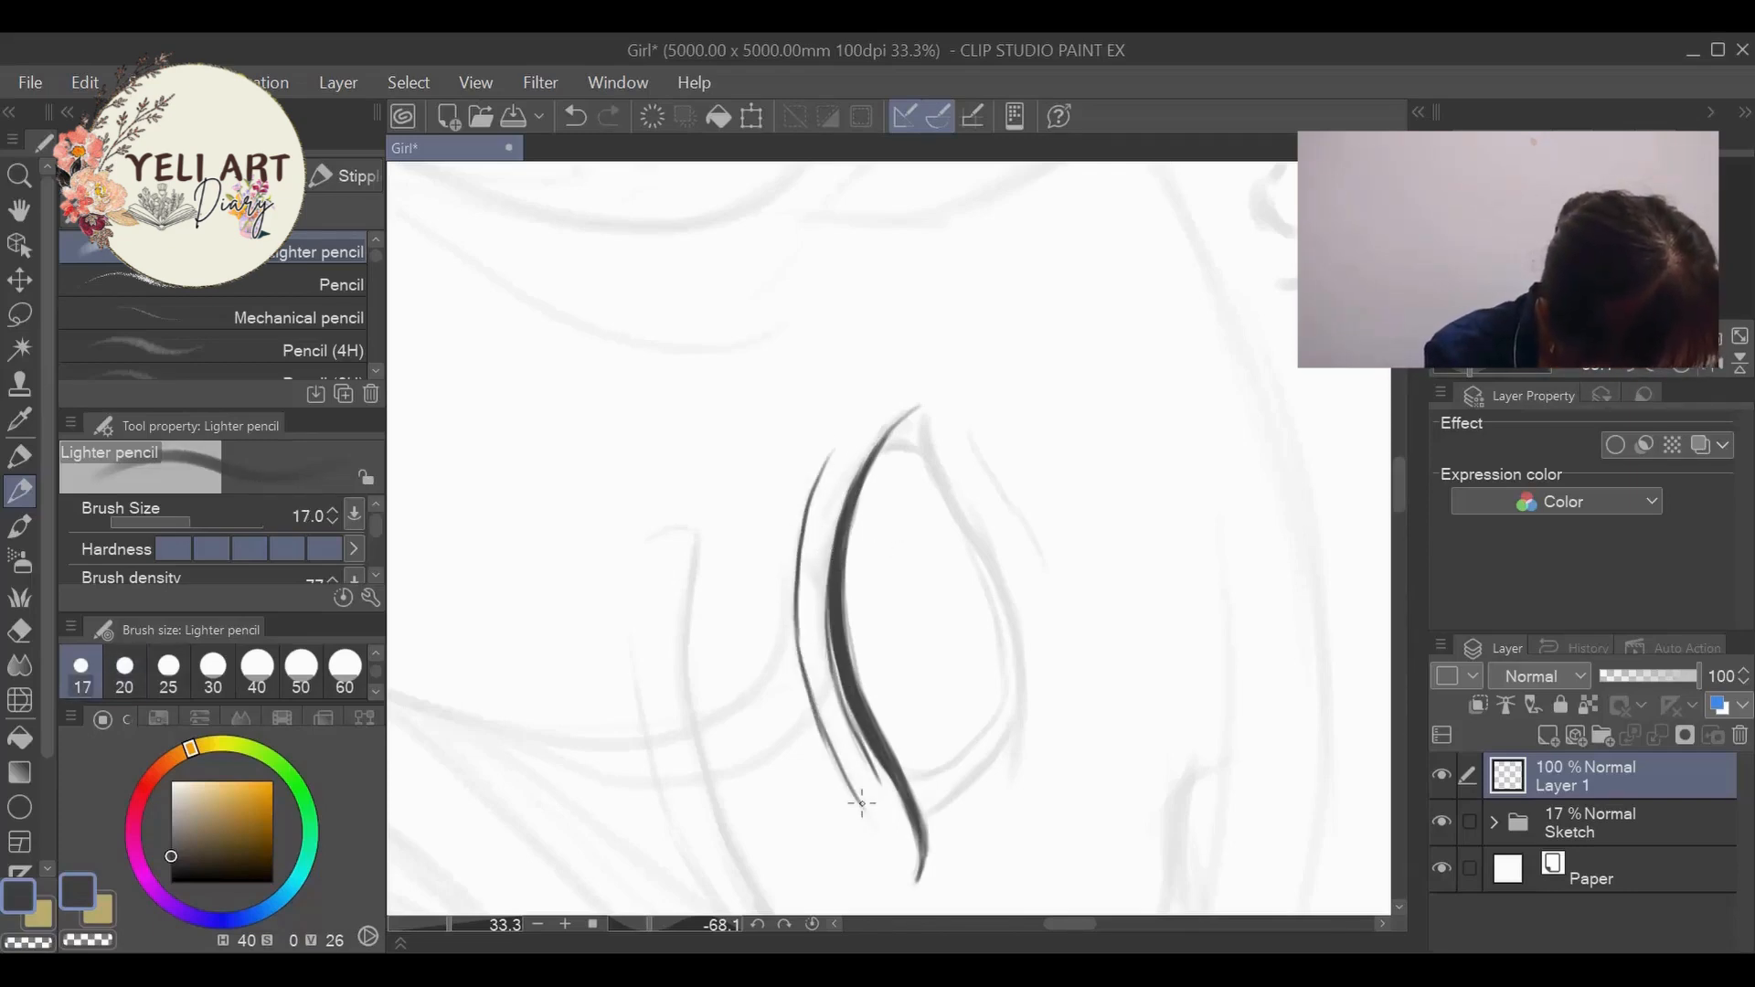
# - Ink the near eye's lower lid line and the inner-corner rim, redoing a stray stroke
pyautogui.moveTo(651, 925)
pyautogui.mouseDown()
pyautogui.moveTo(689, 925)
pyautogui.moveTo(666, 926)
pyautogui.mouseUp()
pyautogui.moveTo(1006, 470)
pyautogui.mouseDown()
pyautogui.moveTo(933, 656)
pyautogui.moveTo(803, 787)
pyautogui.mouseUp()
pyautogui.hotkey('ctrl', 'z')
pyautogui.moveTo(1006, 471)
pyautogui.mouseDown()
pyautogui.moveTo(871, 742)
pyautogui.moveTo(800, 791)
pyautogui.moveTo(951, 519)
pyautogui.mouseUp()
pyautogui.moveTo(667, 925); pyautogui.dragTo(706, 926)
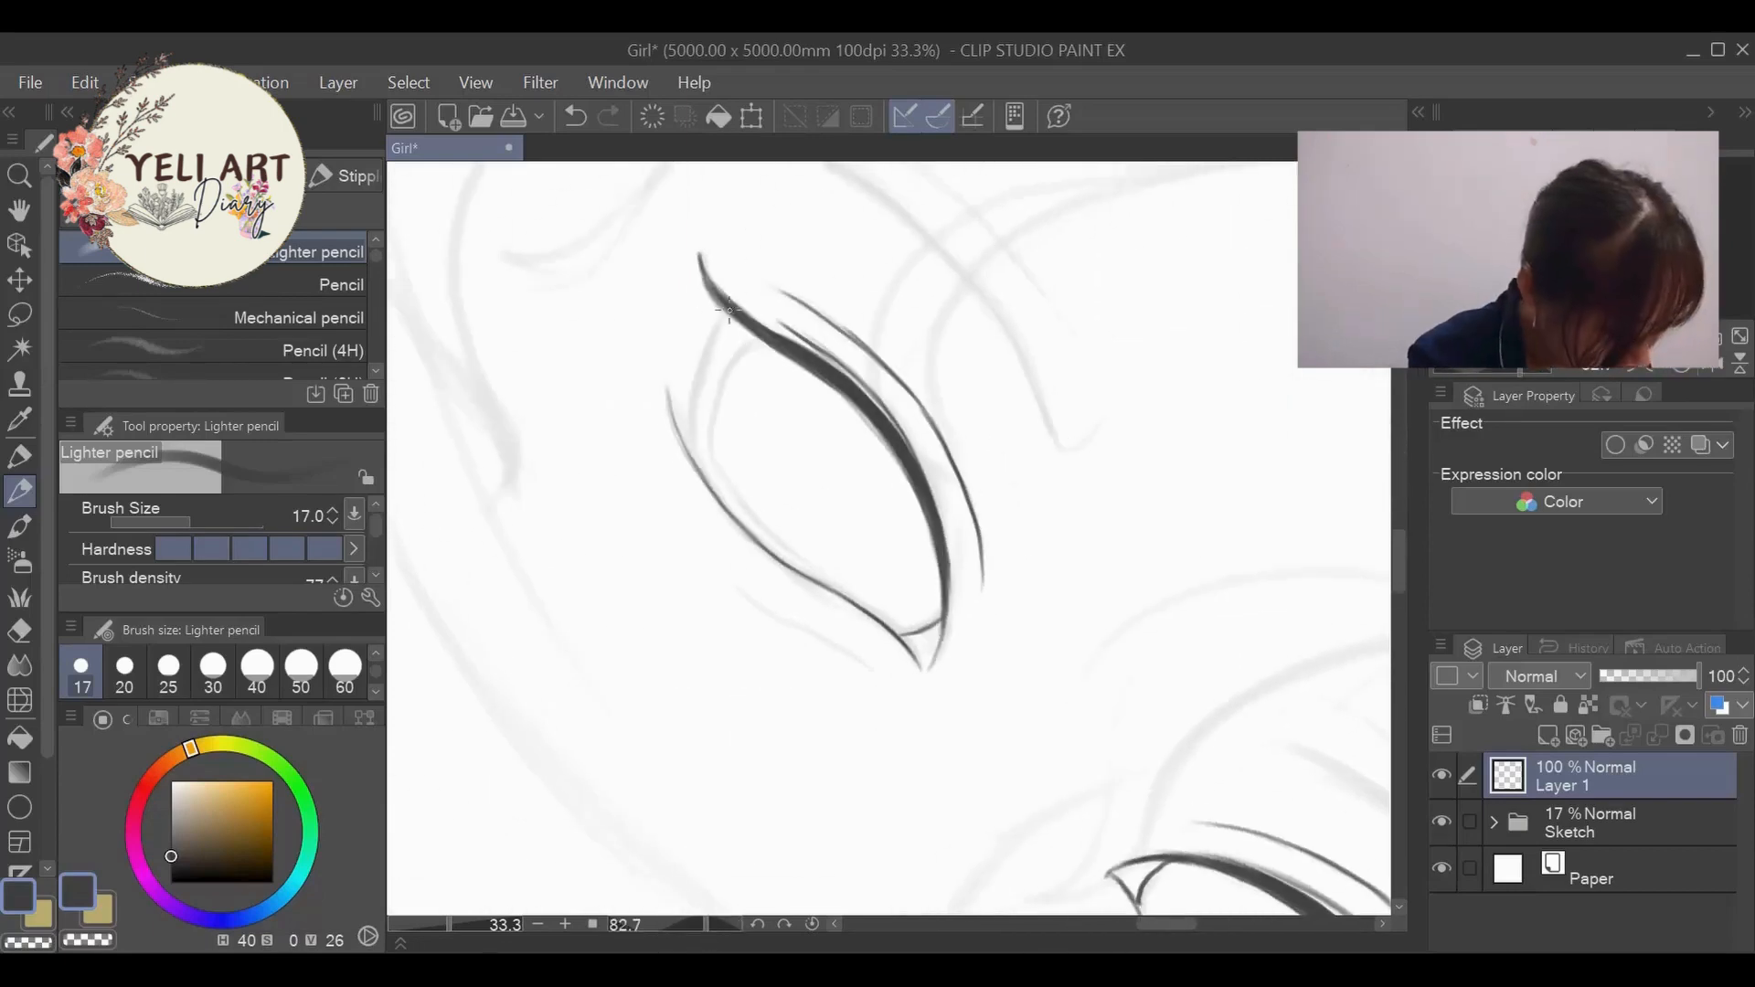
# - Close the near eye's outer edge with a double rim line and add the lower crease under the eye
pyautogui.moveTo(726, 310); pyautogui.dragTo(701, 475)
pyautogui.moveTo(757, 340)
pyautogui.mouseDown()
pyautogui.moveTo(714, 414)
pyautogui.moveTo(770, 543)
pyautogui.moveTo(839, 595)
pyautogui.moveTo(830, 629)
pyautogui.moveTo(870, 669)
pyautogui.mouseUp()
pyautogui.moveTo(706, 926); pyautogui.dragTo(688, 926)
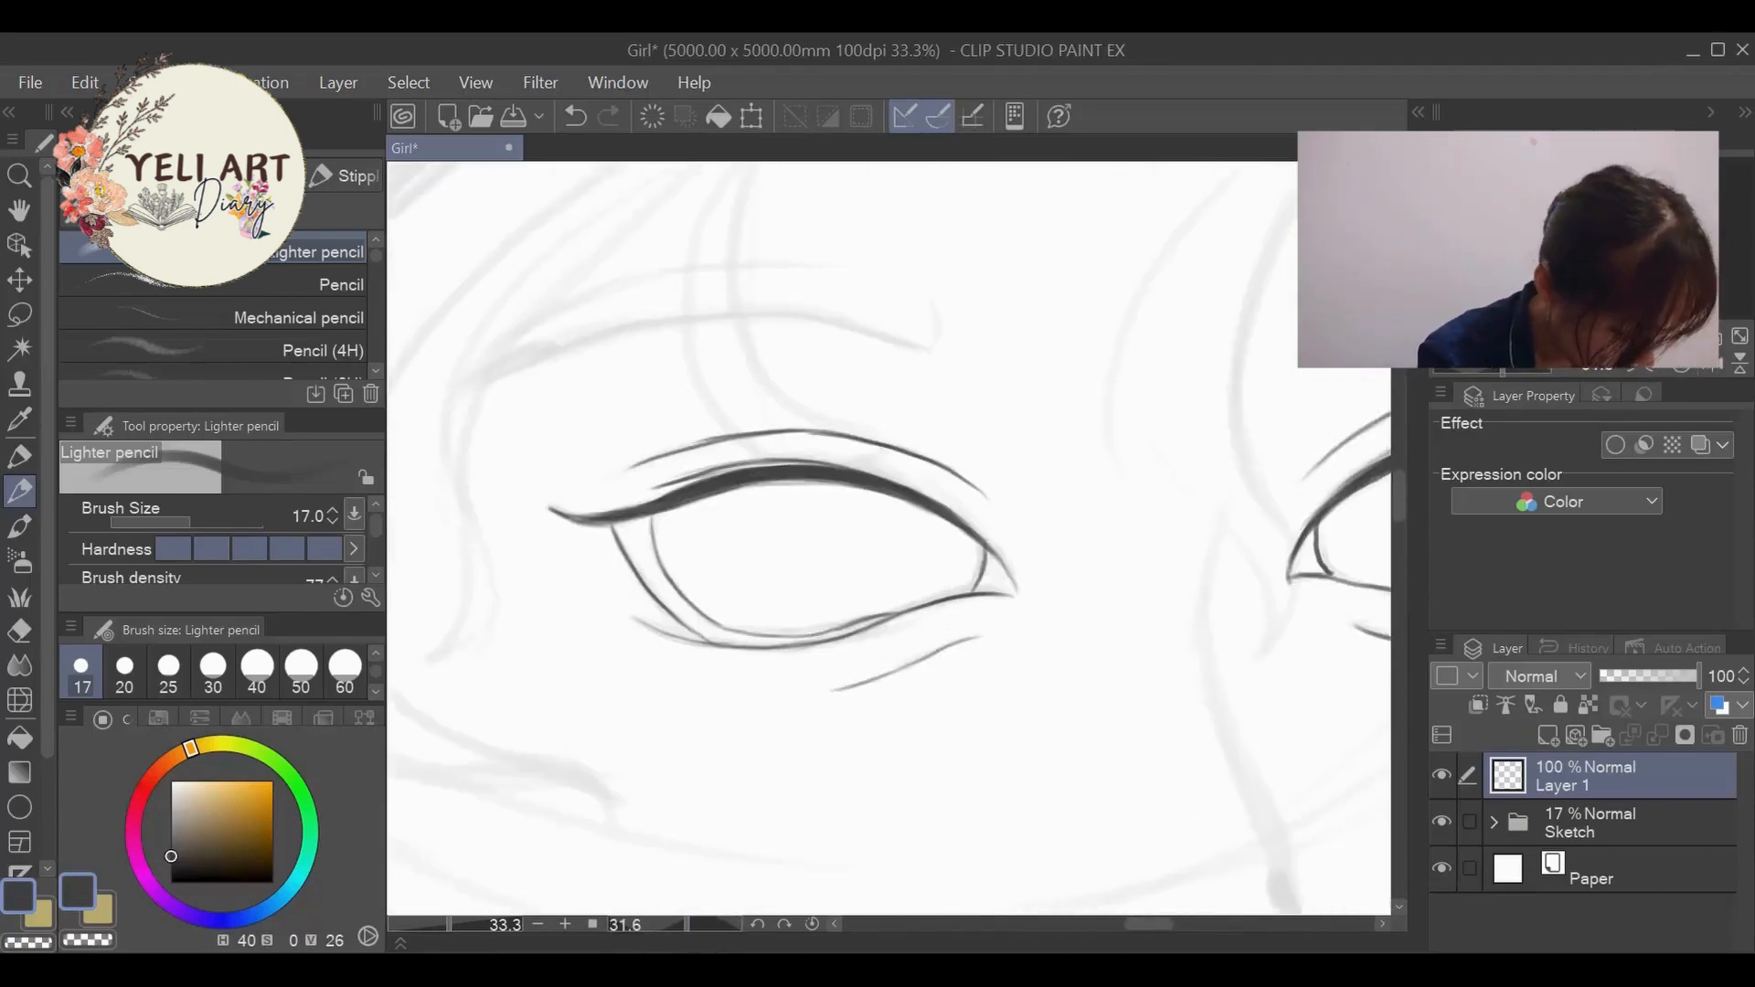
pyautogui.moveTo(449, 926)
pyautogui.mouseDown()
pyautogui.moveTo(419, 920)
pyautogui.moveTo(440, 926)
pyautogui.mouseUp()
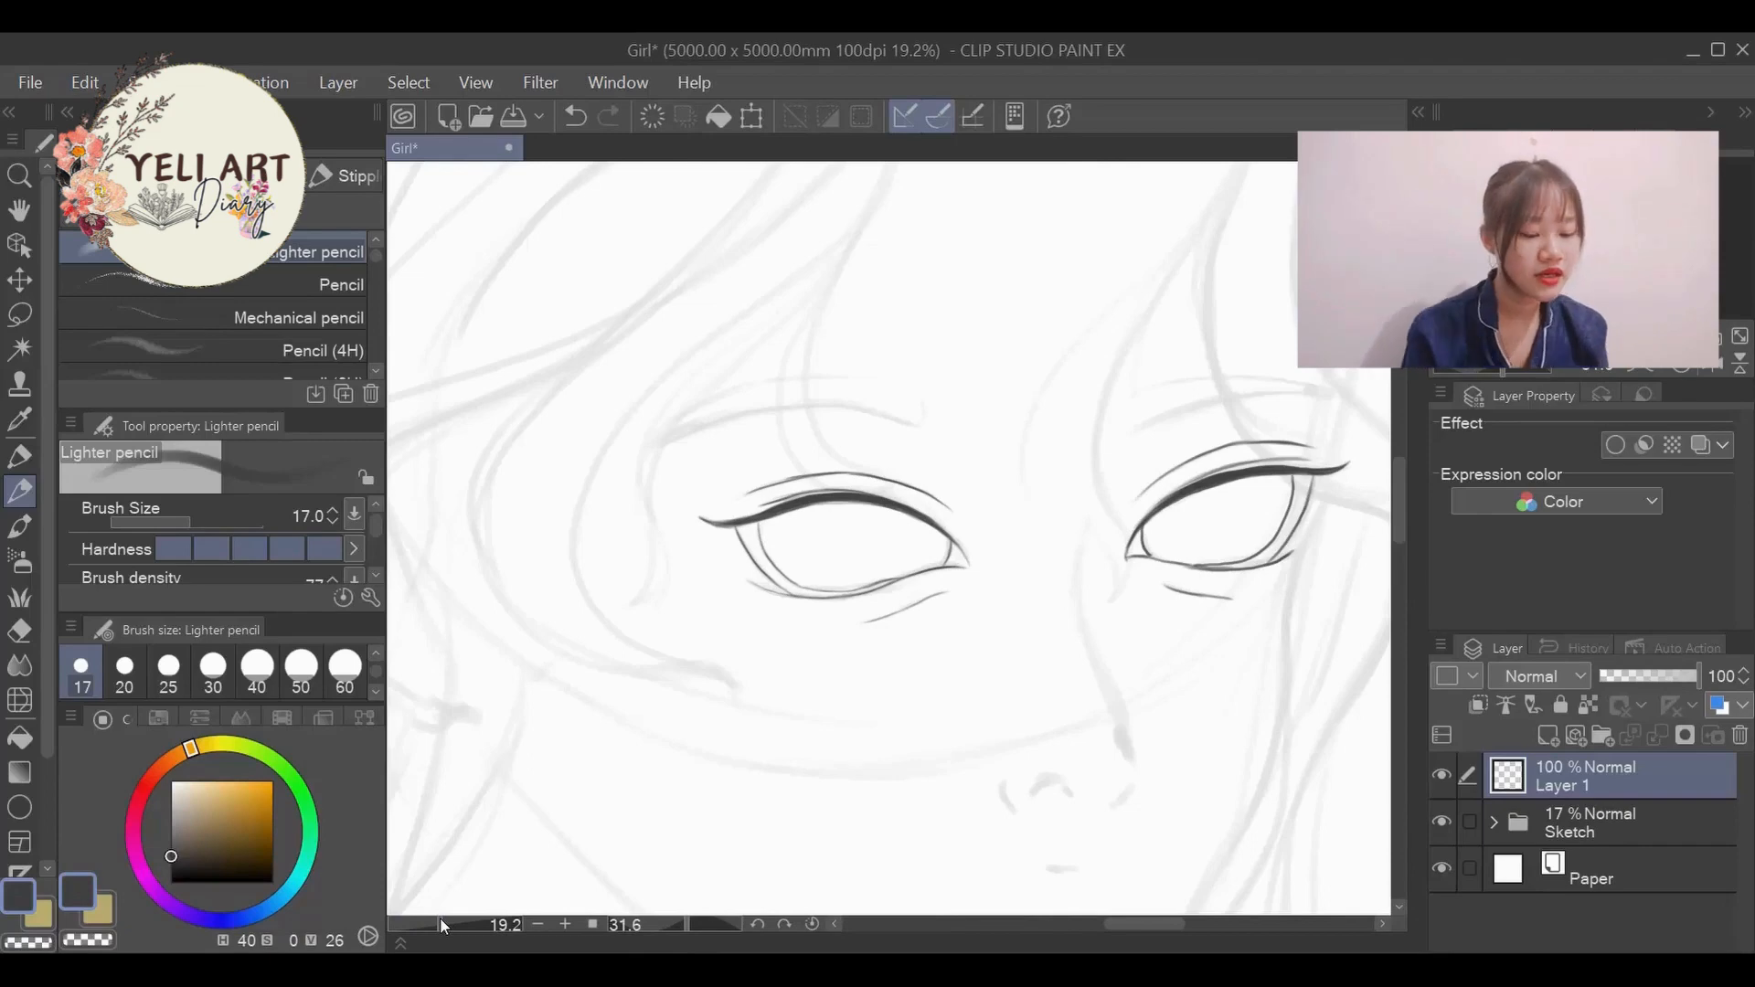
# - Draw iris and pupil guide circles in the near eye with the Ellipse tool on a new layer
pyautogui.click(22, 808)
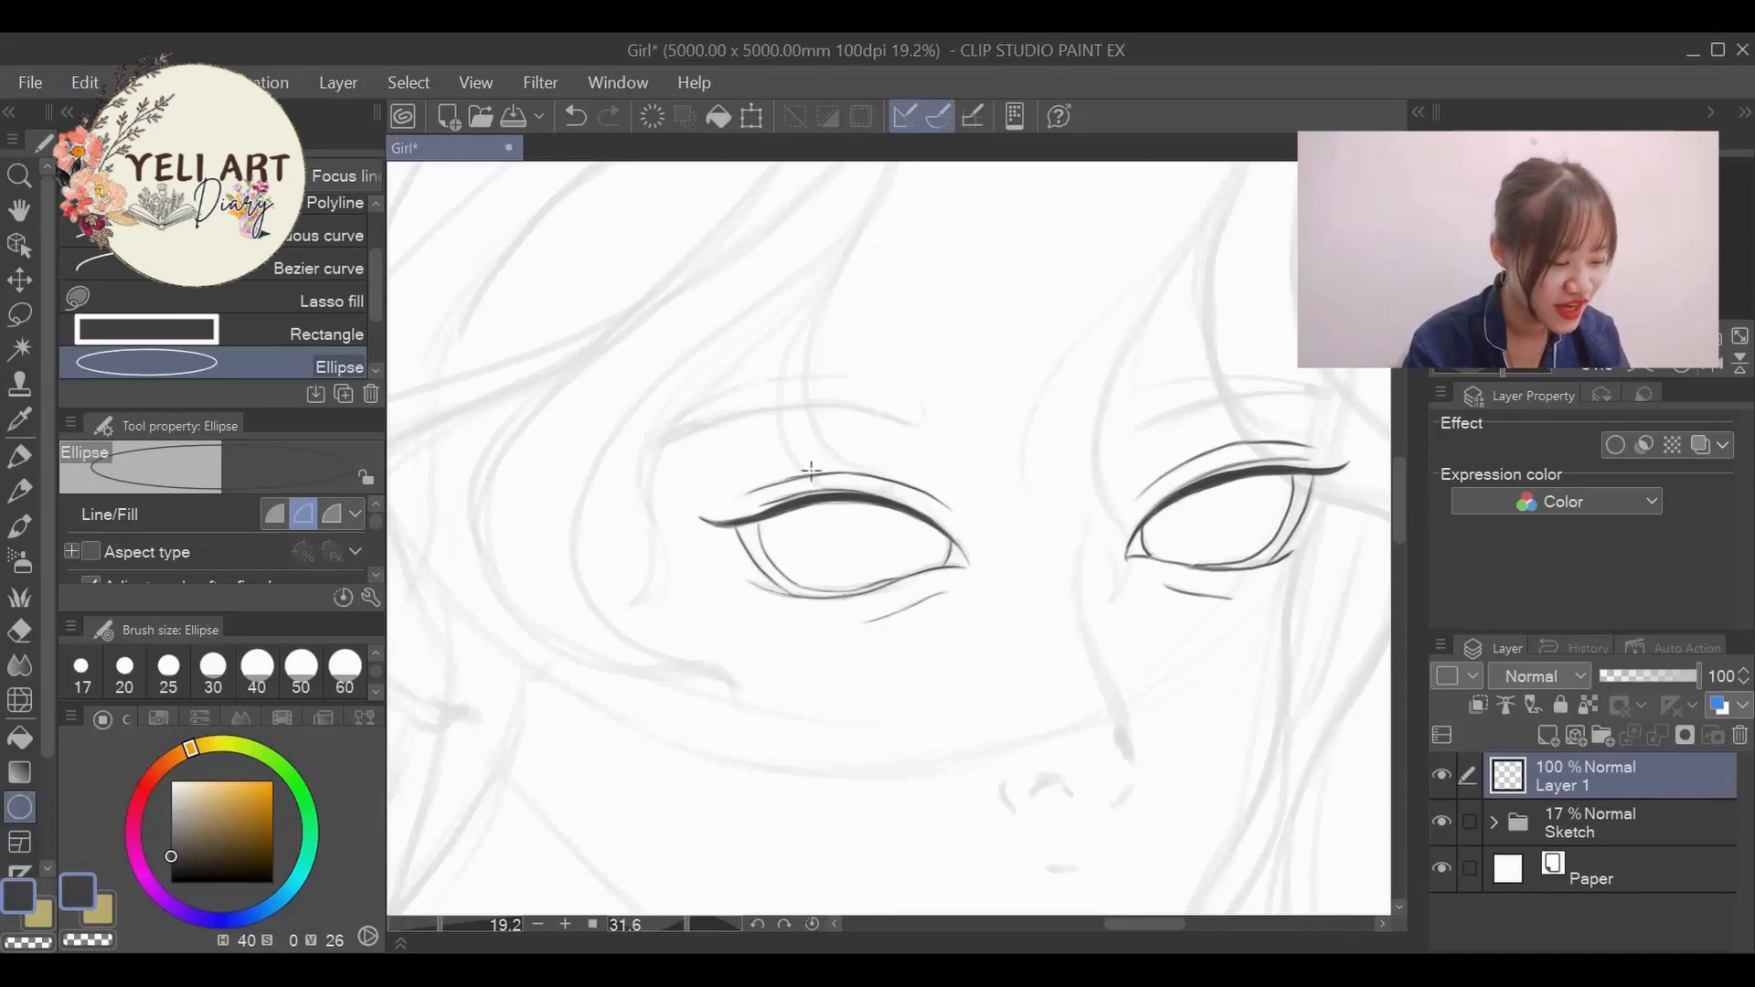
pyautogui.moveTo(882, 548); pyautogui.dragTo(899, 566)
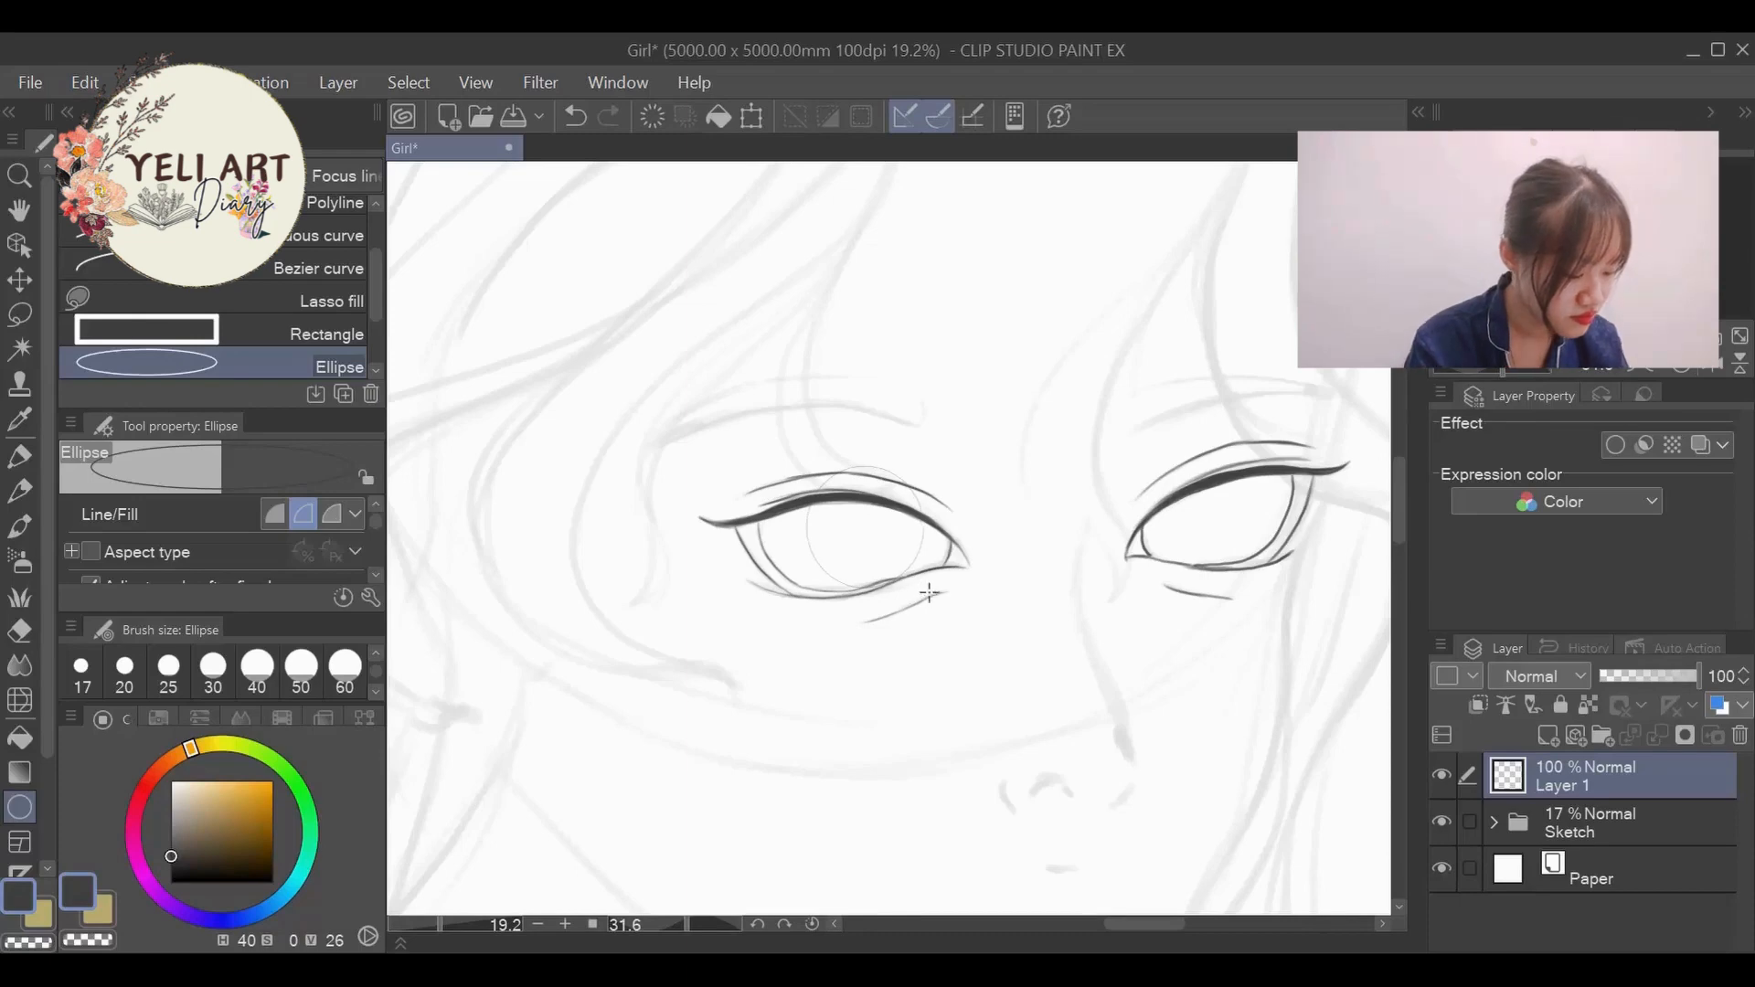
pyautogui.click(1550, 735)
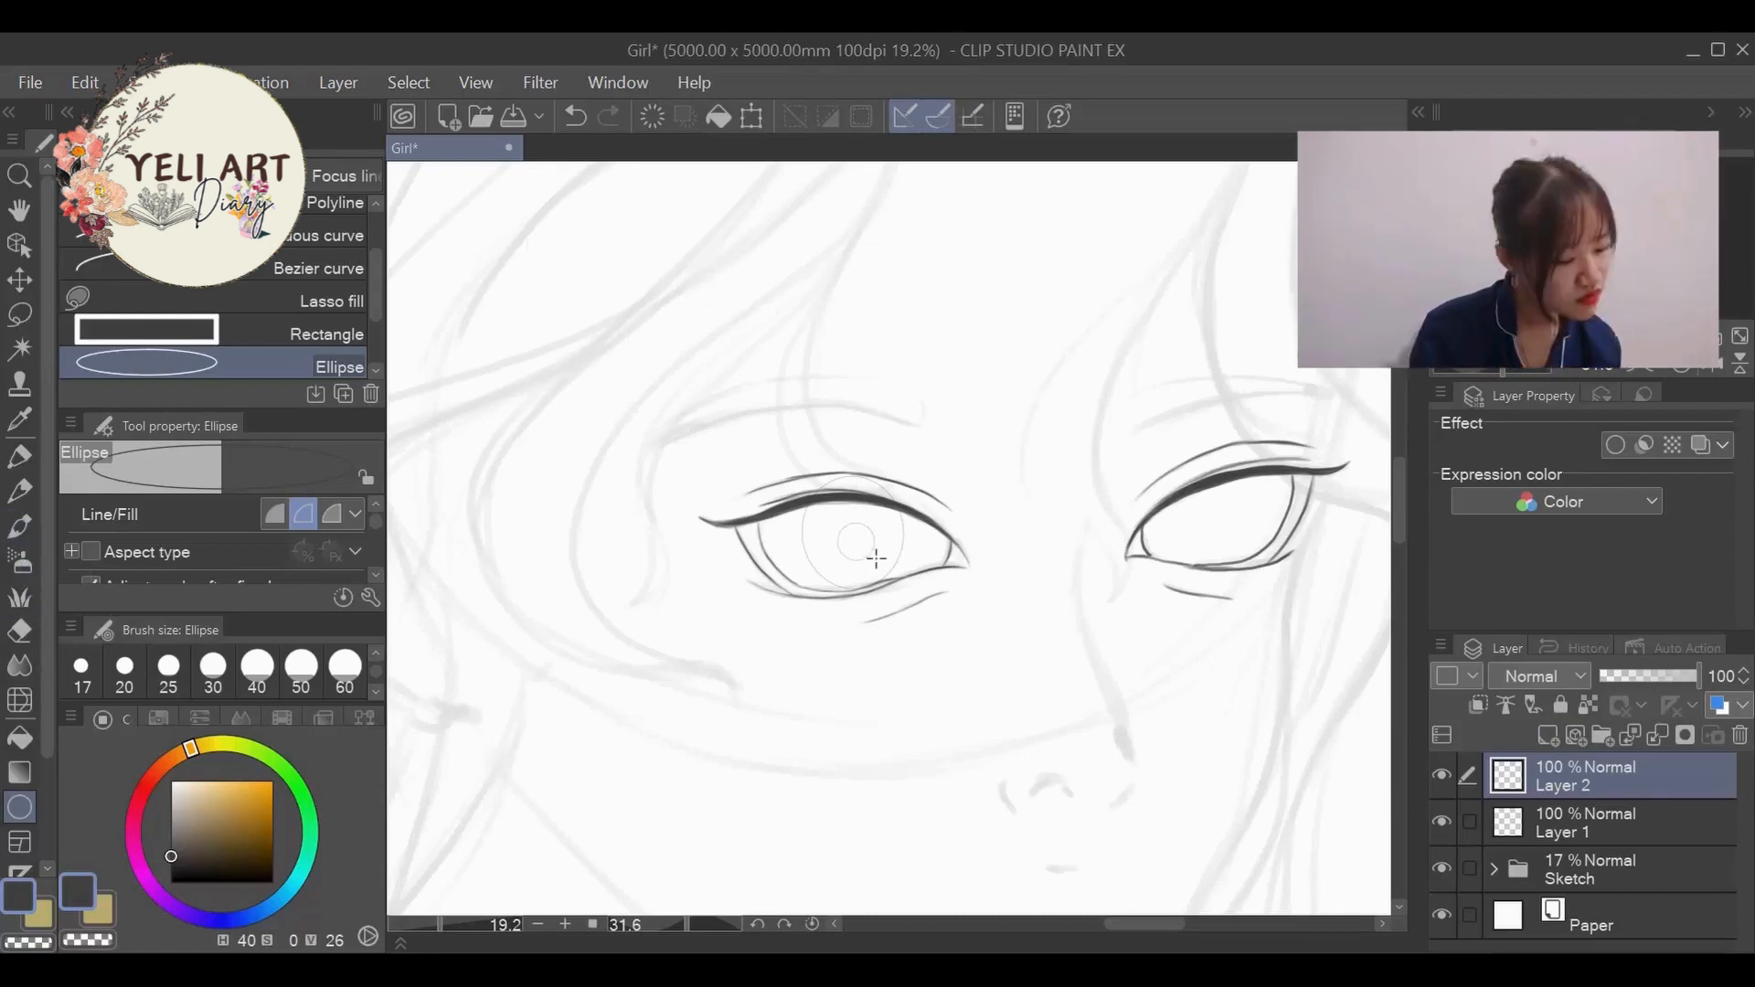
pyautogui.press('m')
pyautogui.moveTo(767, 454); pyautogui.dragTo(933, 625)
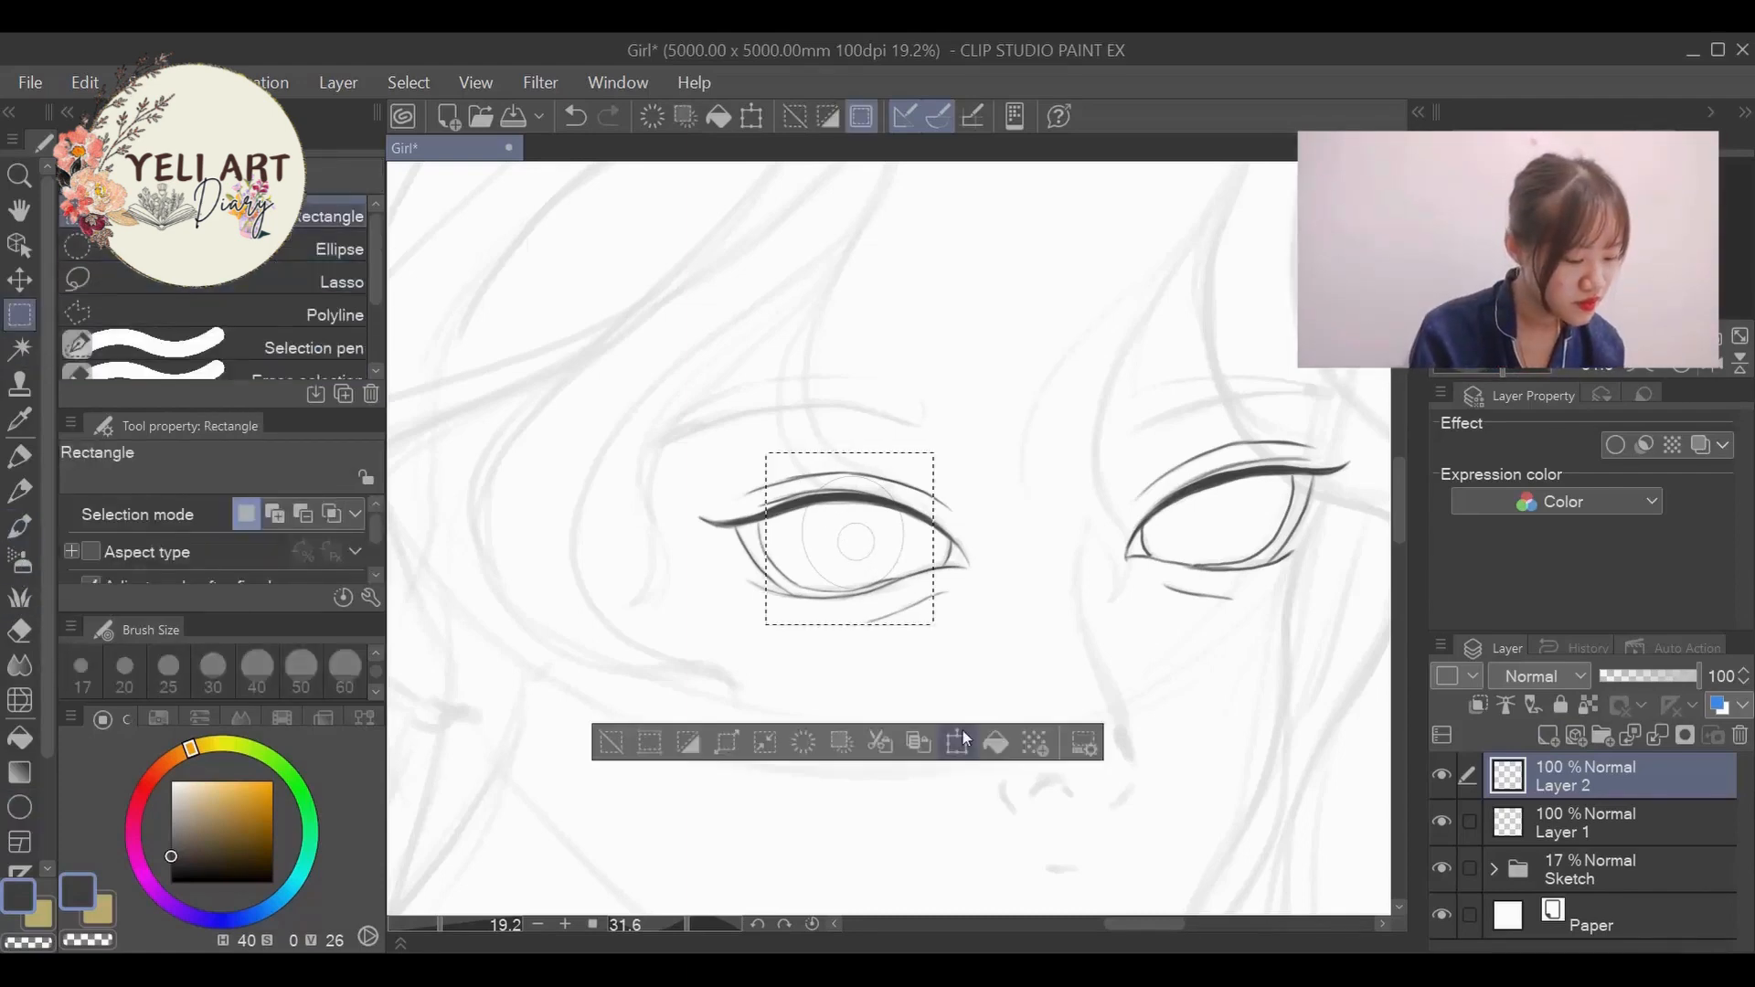
pyautogui.click(960, 740)
pyautogui.click(828, 739)
pyautogui.click(611, 742)
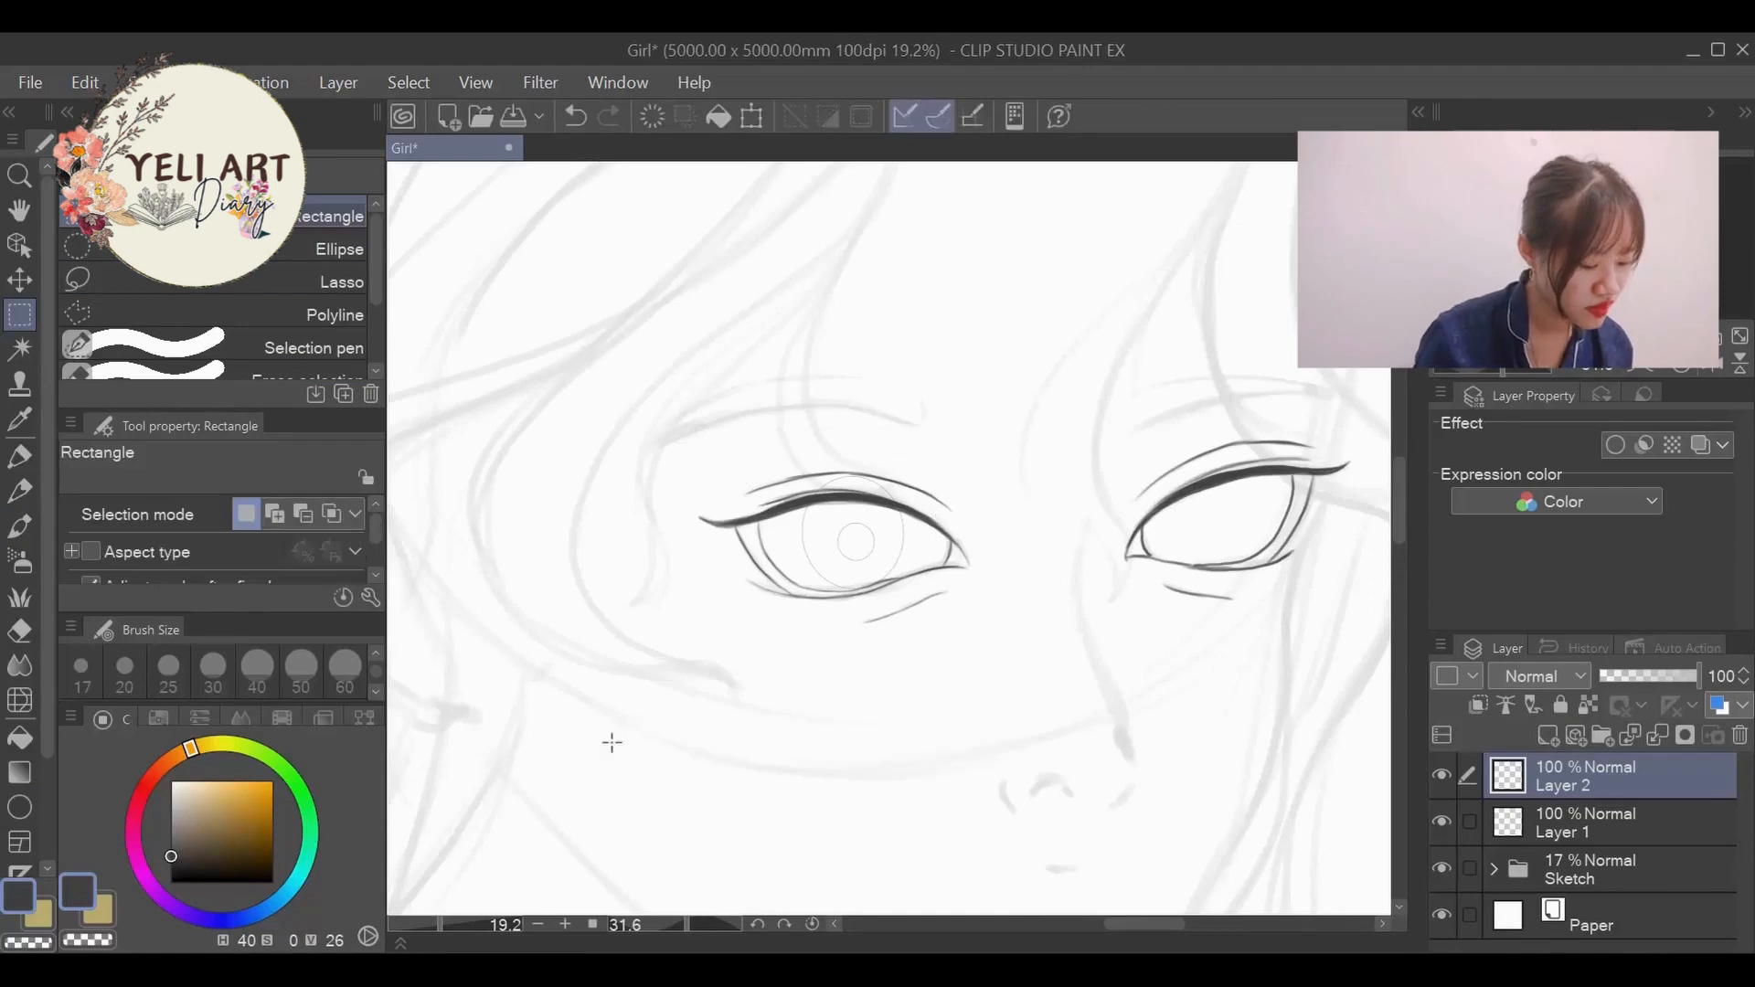
# - Duplicate the guide-circle layer and move the copied iris and pupil circles into the far eye
pyautogui.rightClick(1600, 778)
pyautogui.click(1610, 287)
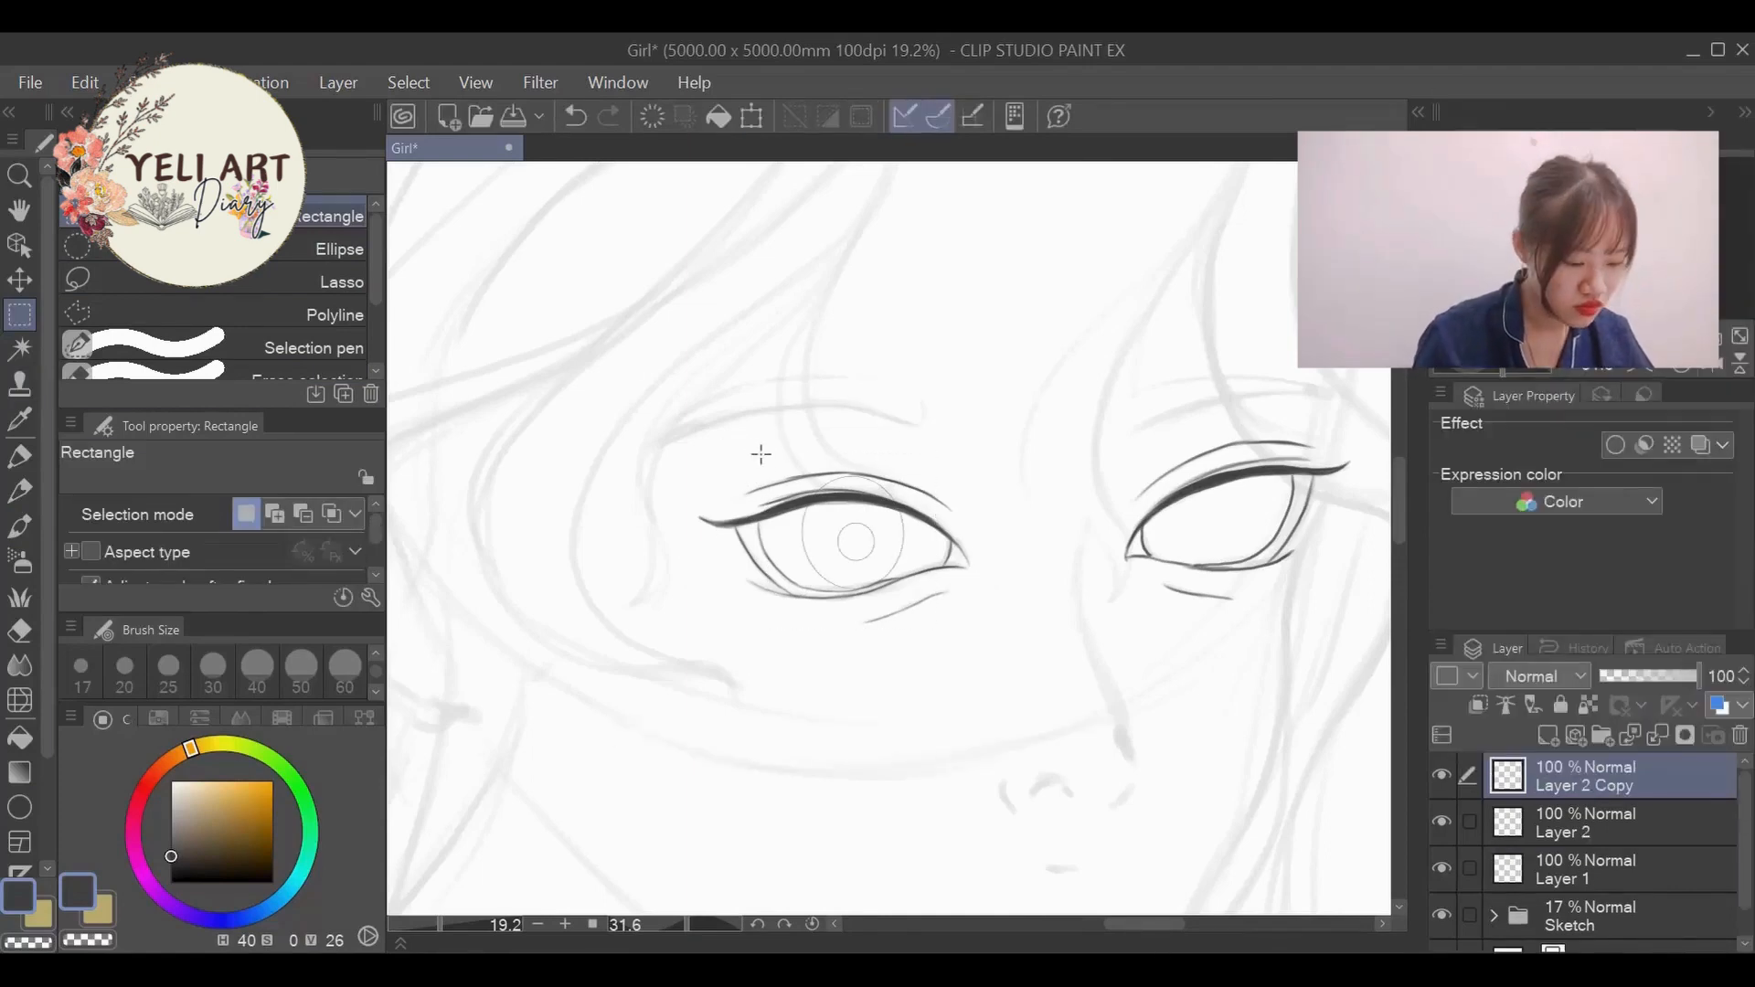
pyautogui.moveTo(755, 447); pyautogui.dragTo(959, 623)
pyautogui.click(965, 755)
pyautogui.moveTo(883, 550)
pyautogui.mouseDown()
pyautogui.moveTo(1100, 590)
pyautogui.moveTo(1243, 525)
pyautogui.mouseUp()
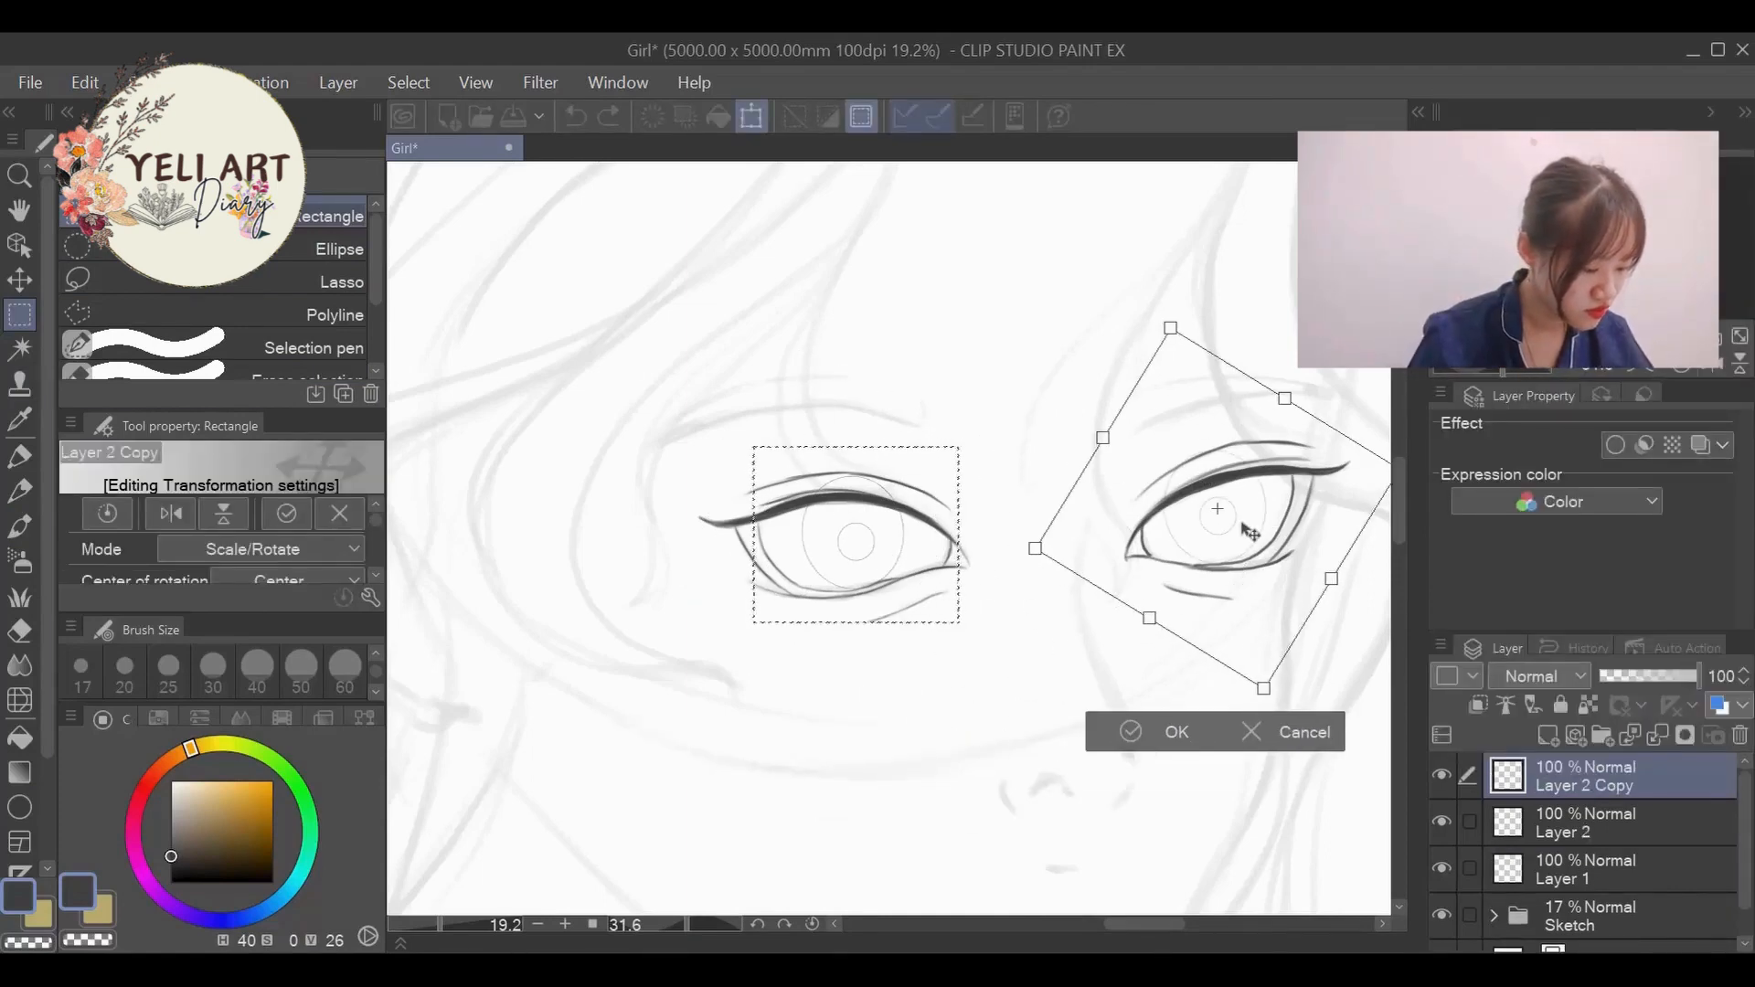
pyautogui.click(1134, 733)
pyautogui.click(713, 831)
# - Erase the guide circles' parts above both upper lash lines on their two layers with the Hard eraser at size 150
pyautogui.scroll(-5, 1054, 501)
pyautogui.scroll(5, 1054, 501)
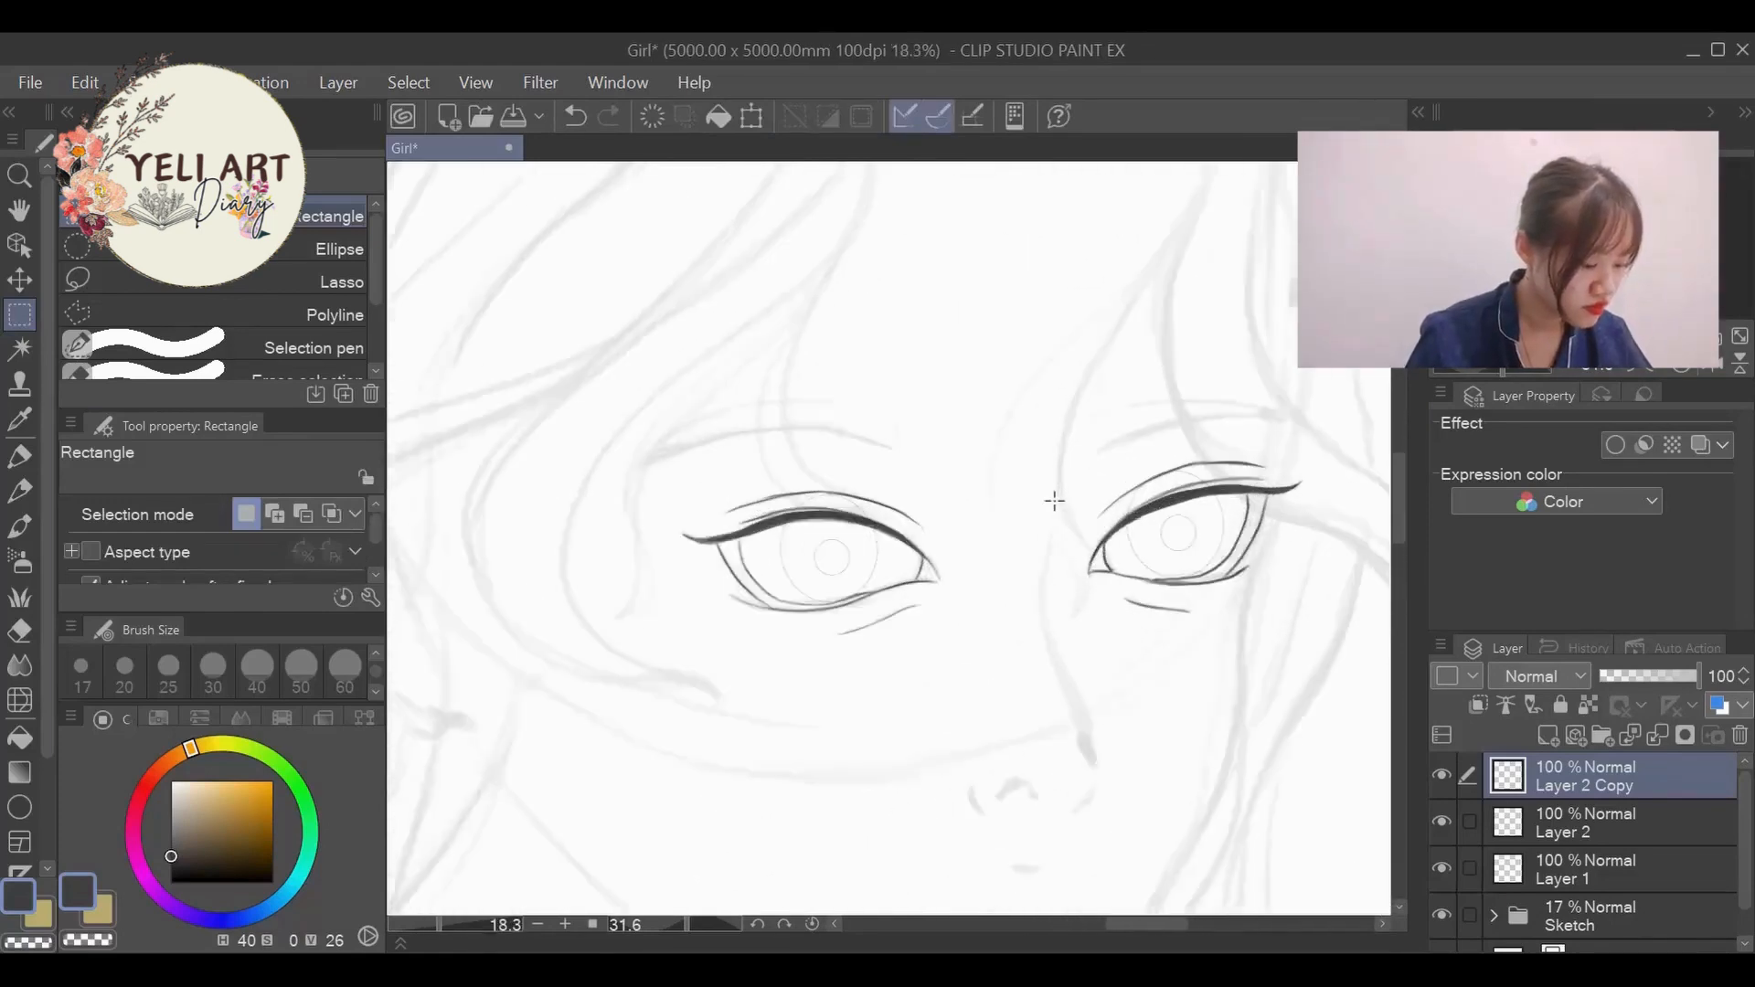
pyautogui.scroll(2, 1054, 501)
pyautogui.click(20, 630)
pyautogui.scroll(-1, 257, 672)
pyautogui.click(258, 672)
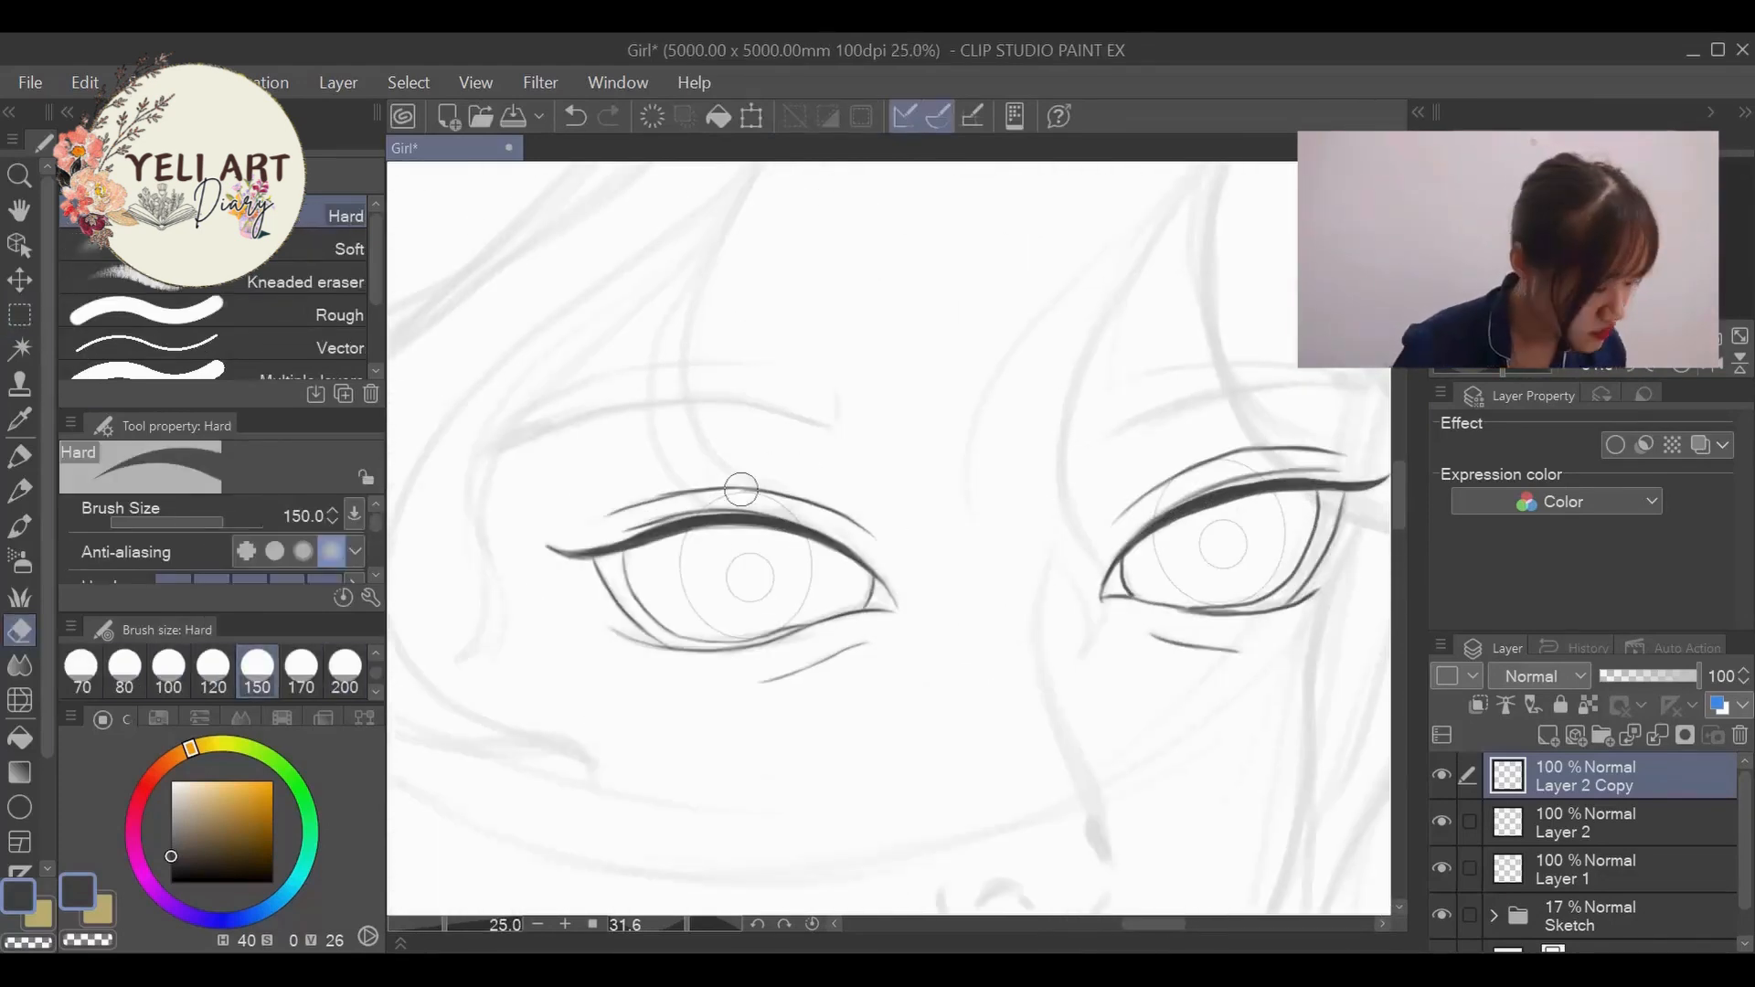
pyautogui.click(1589, 823)
pyautogui.scroll(-4, 791, 533)
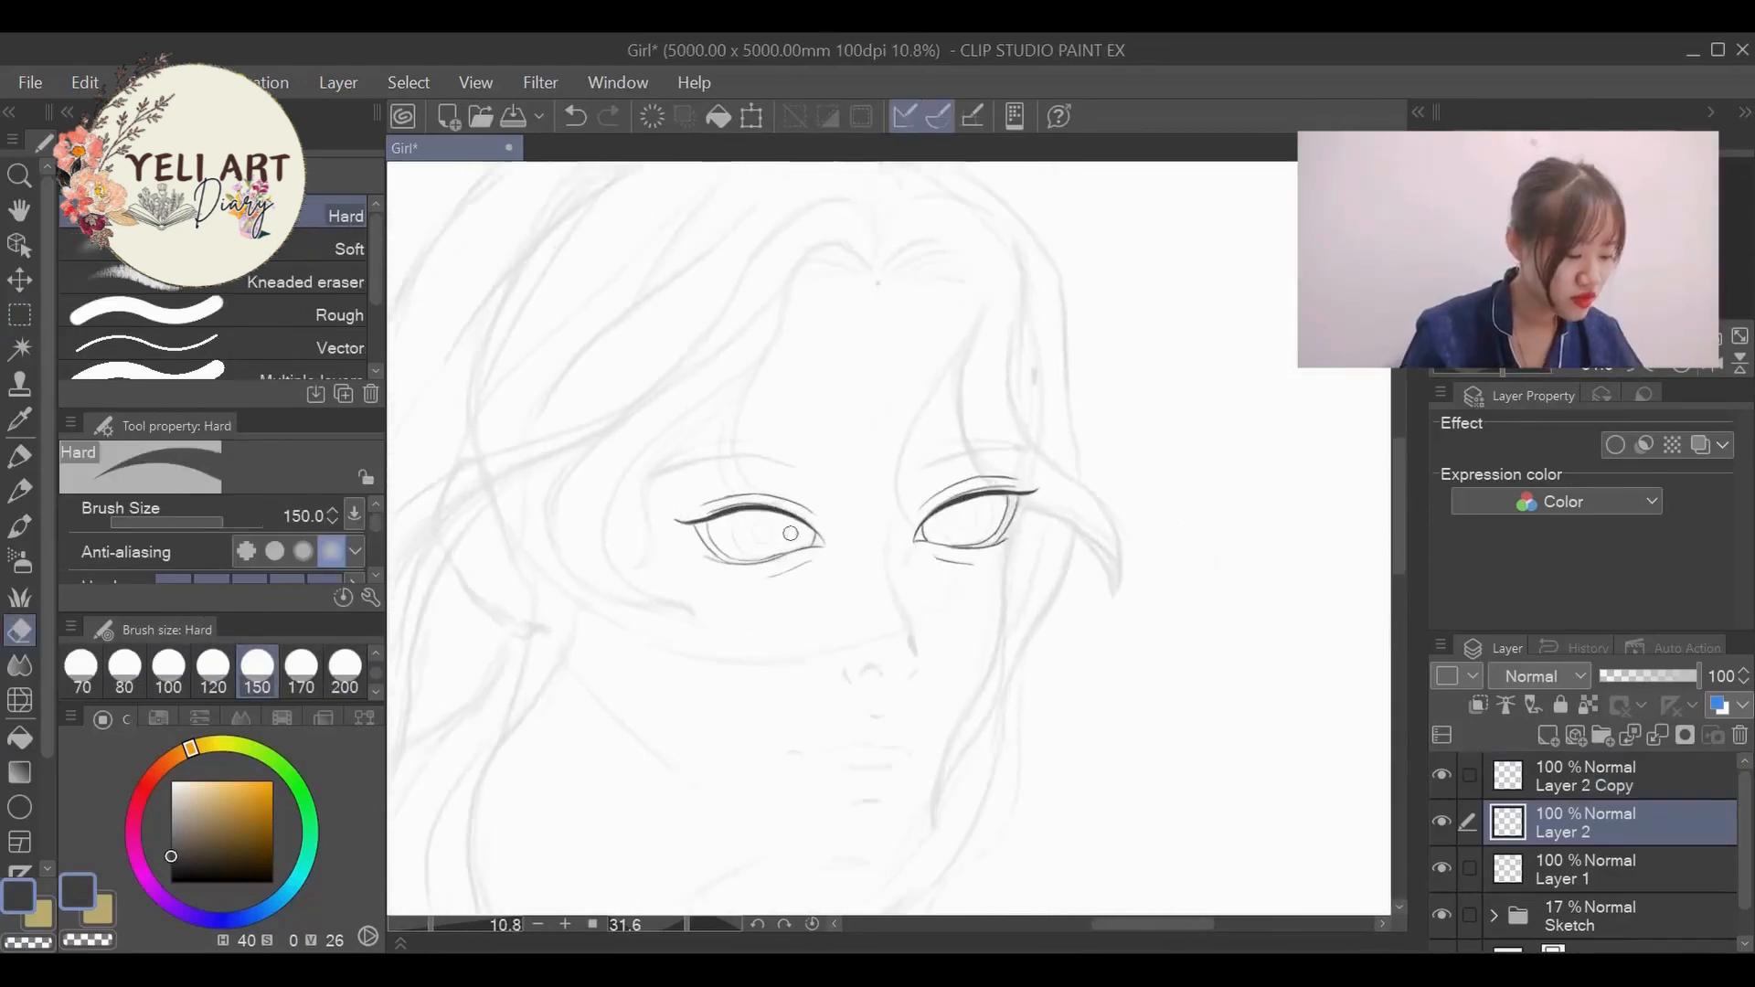
pyautogui.scroll(3, 791, 533)
# - Ink the near eye's iris outline on Layer 1 by tracing its guide circle with the Lighter pencil at size 17
pyautogui.click(1589, 868)
pyautogui.click(19, 492)
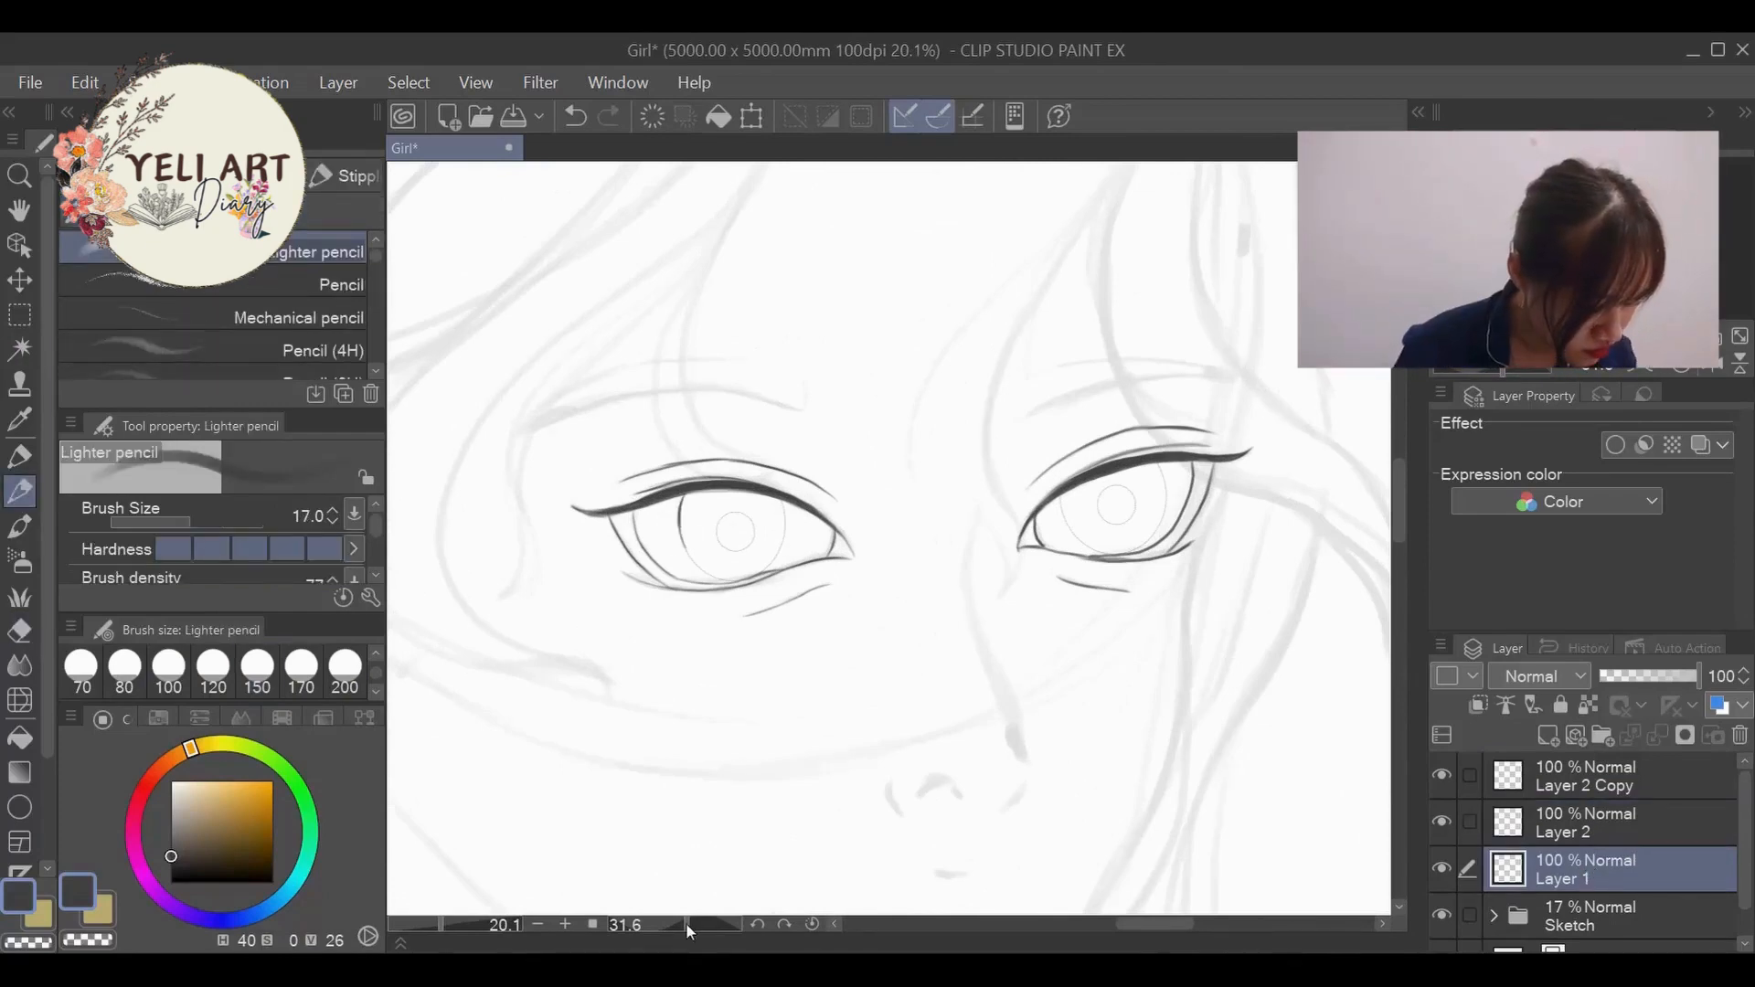
pyautogui.scroll(4, 654, 551)
pyautogui.moveTo(723, 428); pyautogui.dragTo(766, 593)
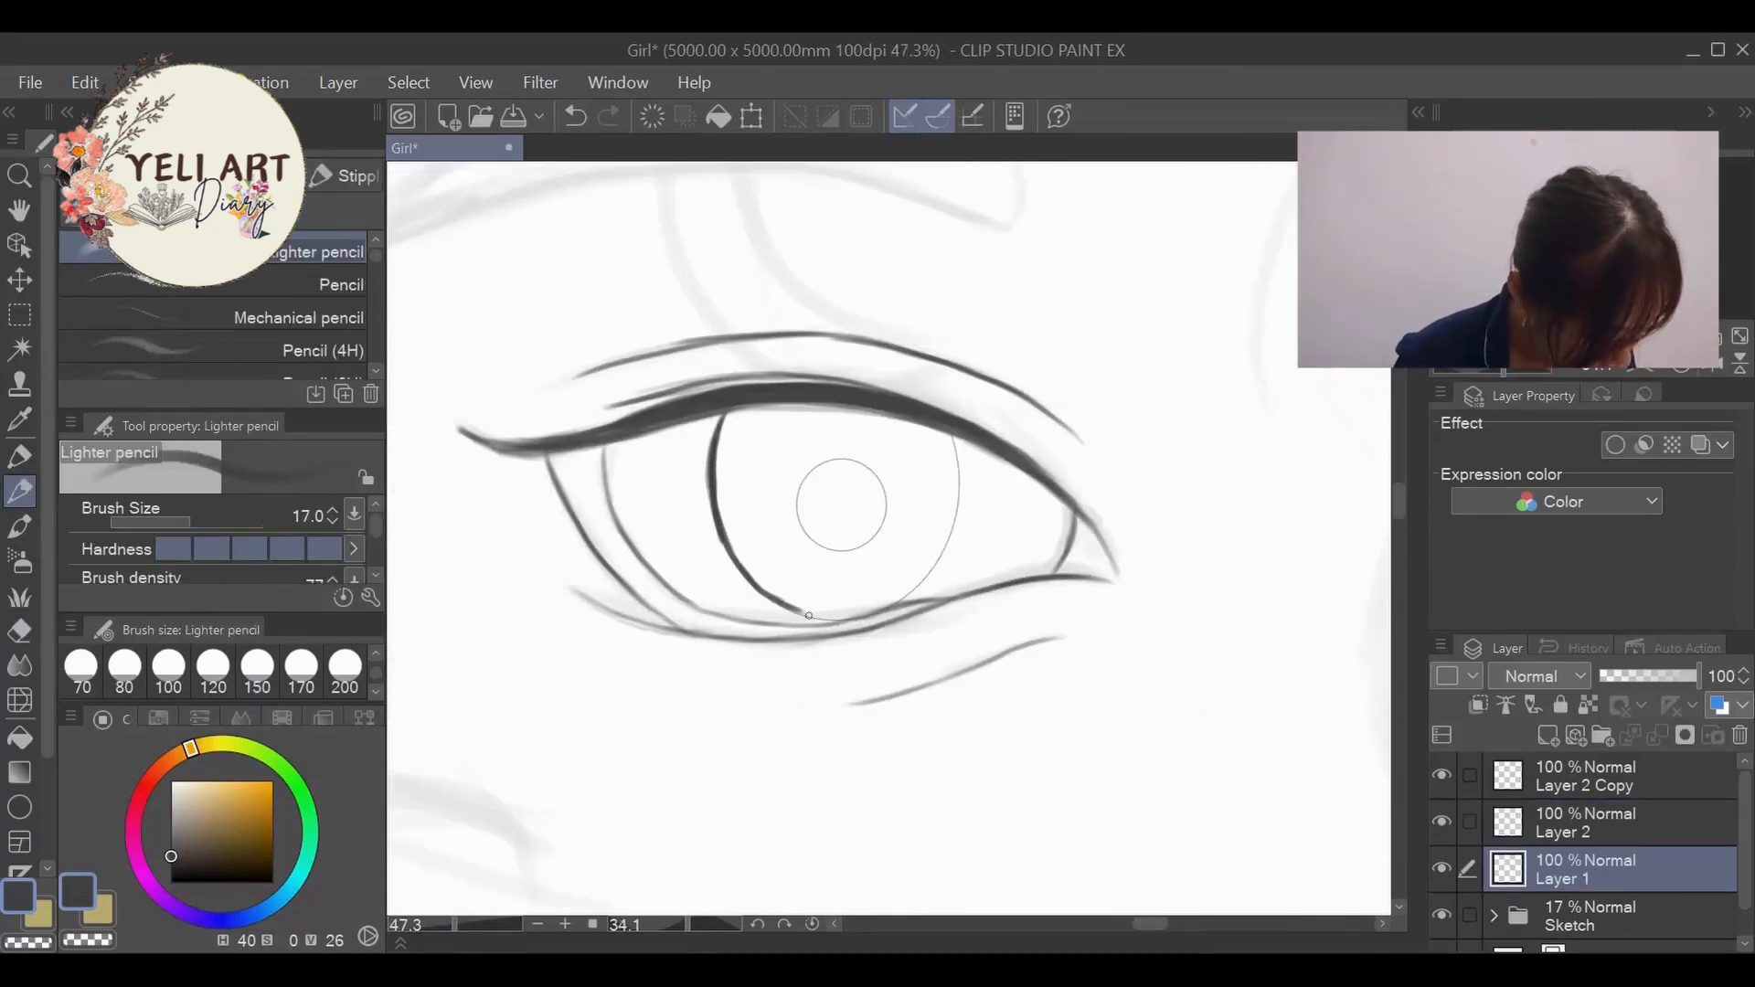
pyautogui.moveTo(877, 608)
pyautogui.mouseDown()
pyautogui.moveTo(954, 437)
pyautogui.moveTo(881, 606)
pyautogui.mouseUp()
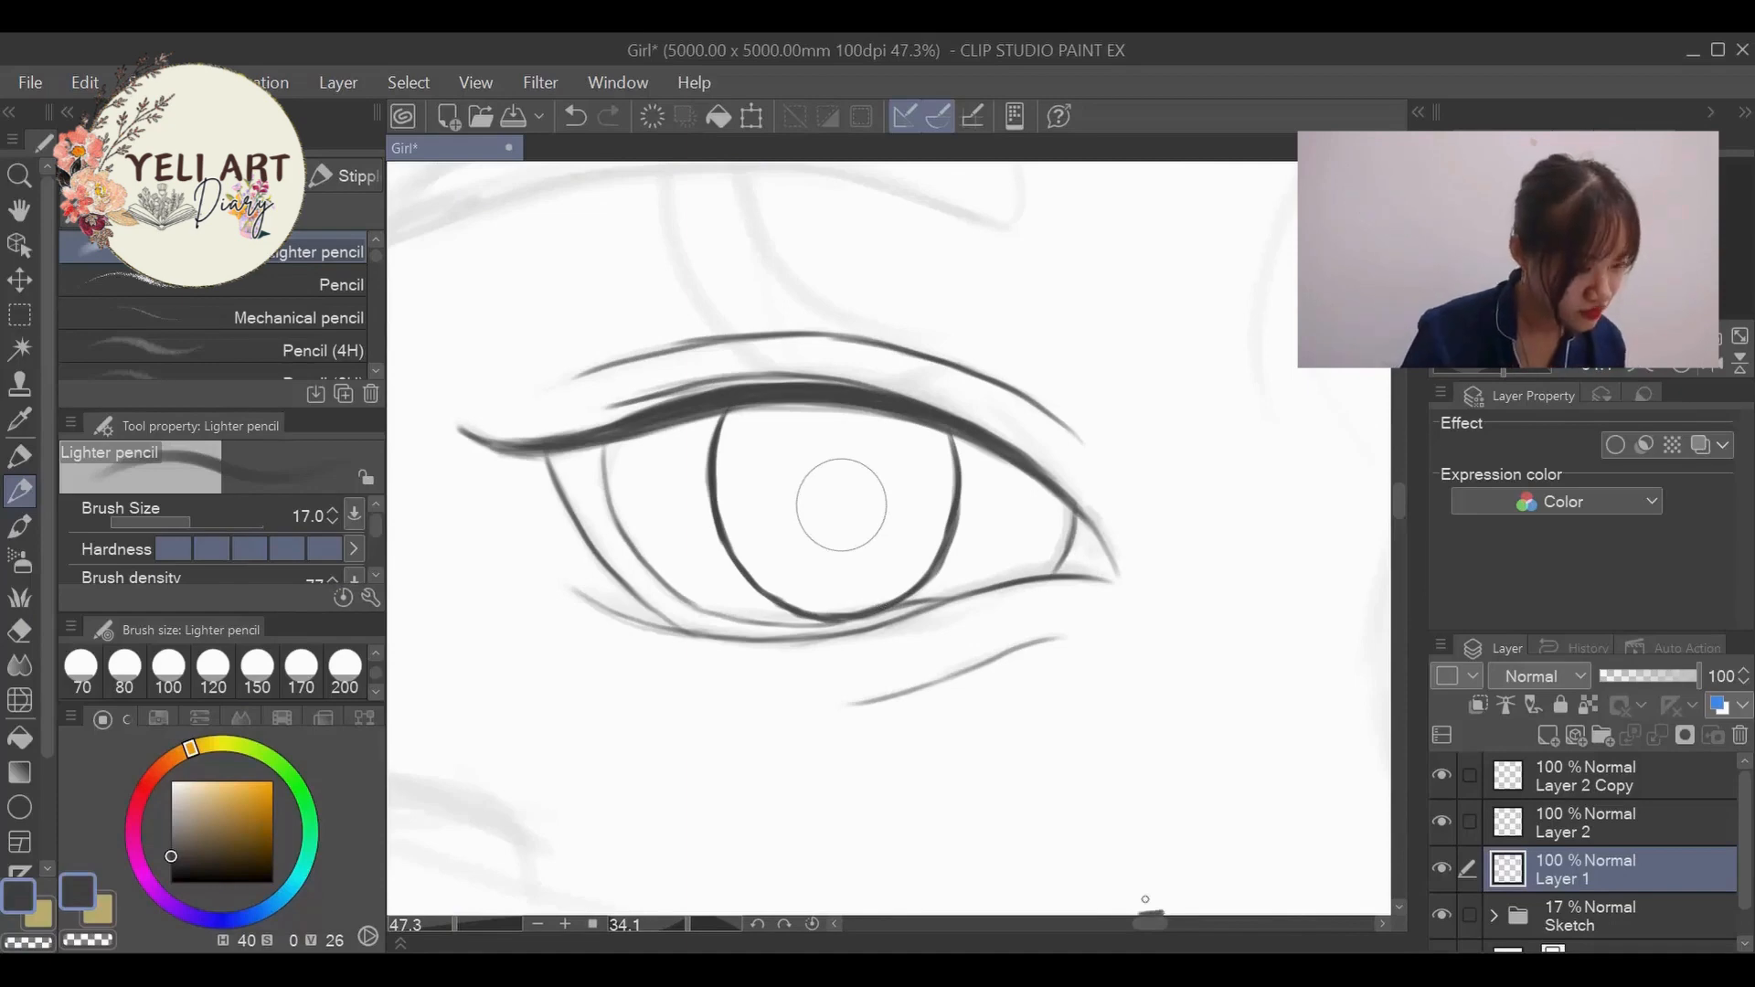
# - Ink the far eye's iris outline by tracing both sides of its guide circle below the lash line
pyautogui.moveTo(1148, 923); pyautogui.dragTo(1179, 921)
pyautogui.moveTo(829, 454)
pyautogui.mouseDown()
pyautogui.moveTo(883, 568)
pyautogui.moveTo(951, 599)
pyautogui.mouseUp()
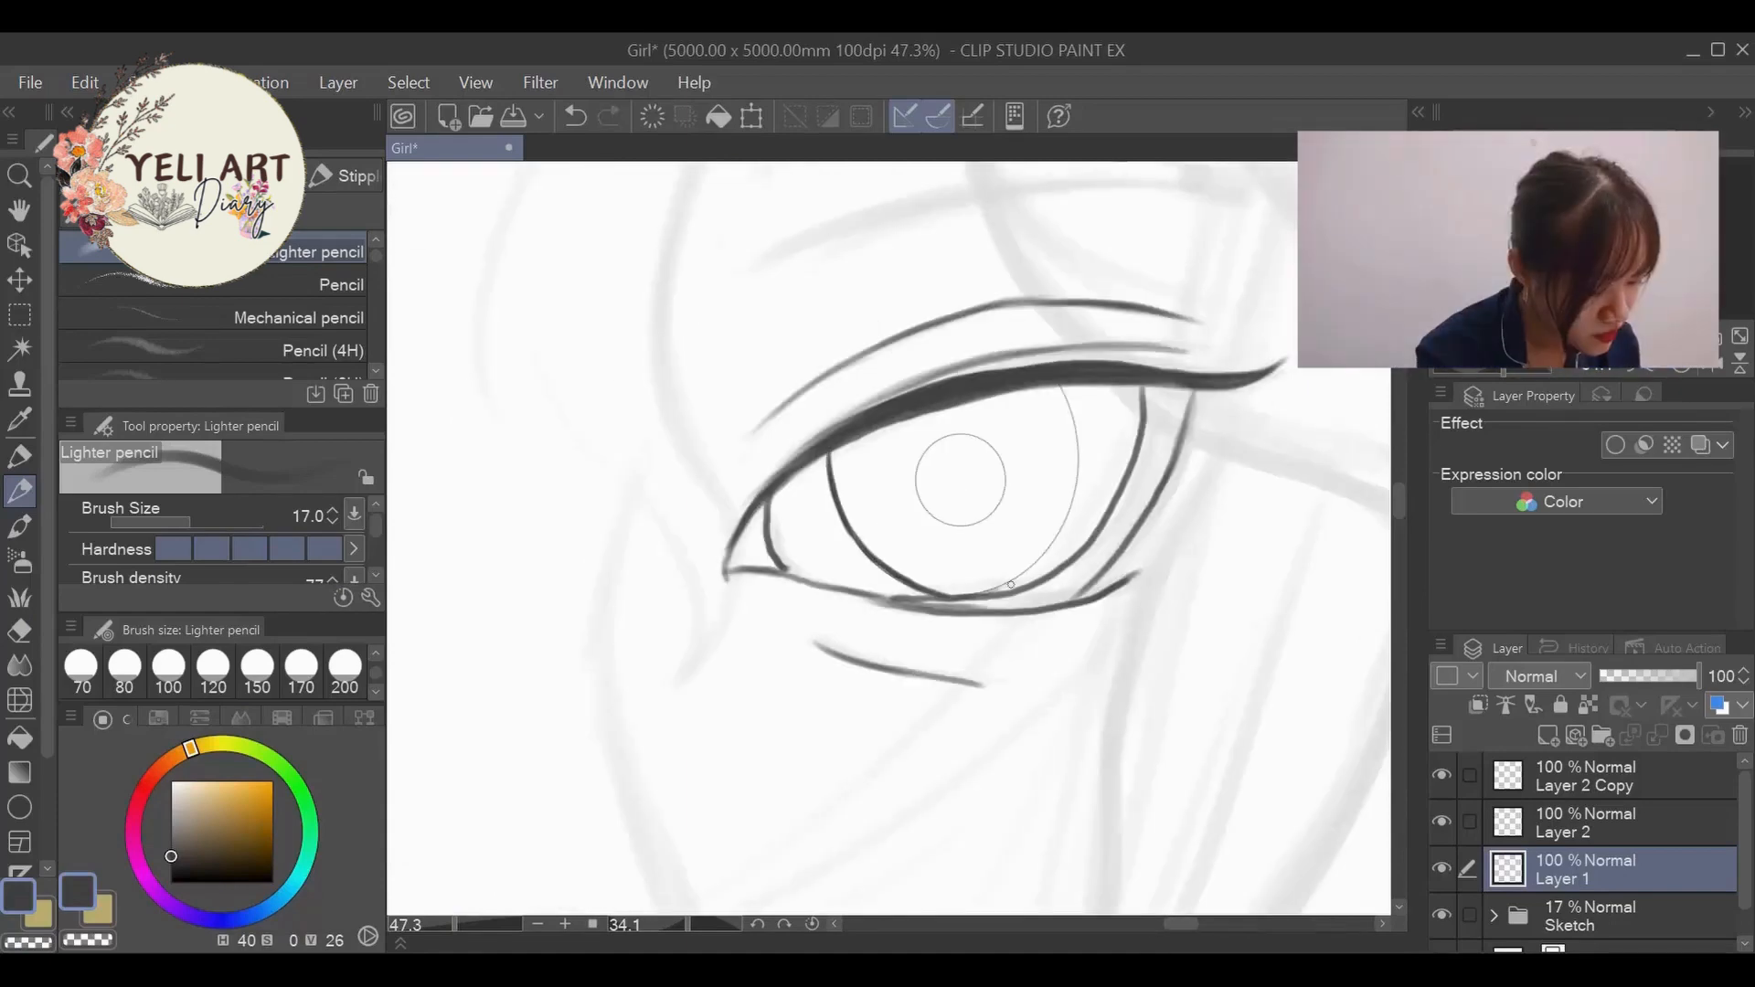
pyautogui.moveTo(1060, 387)
pyautogui.mouseDown()
pyautogui.moveTo(1071, 505)
pyautogui.moveTo(1012, 582)
pyautogui.mouseUp()
pyautogui.scroll(-12, 1060, 521)
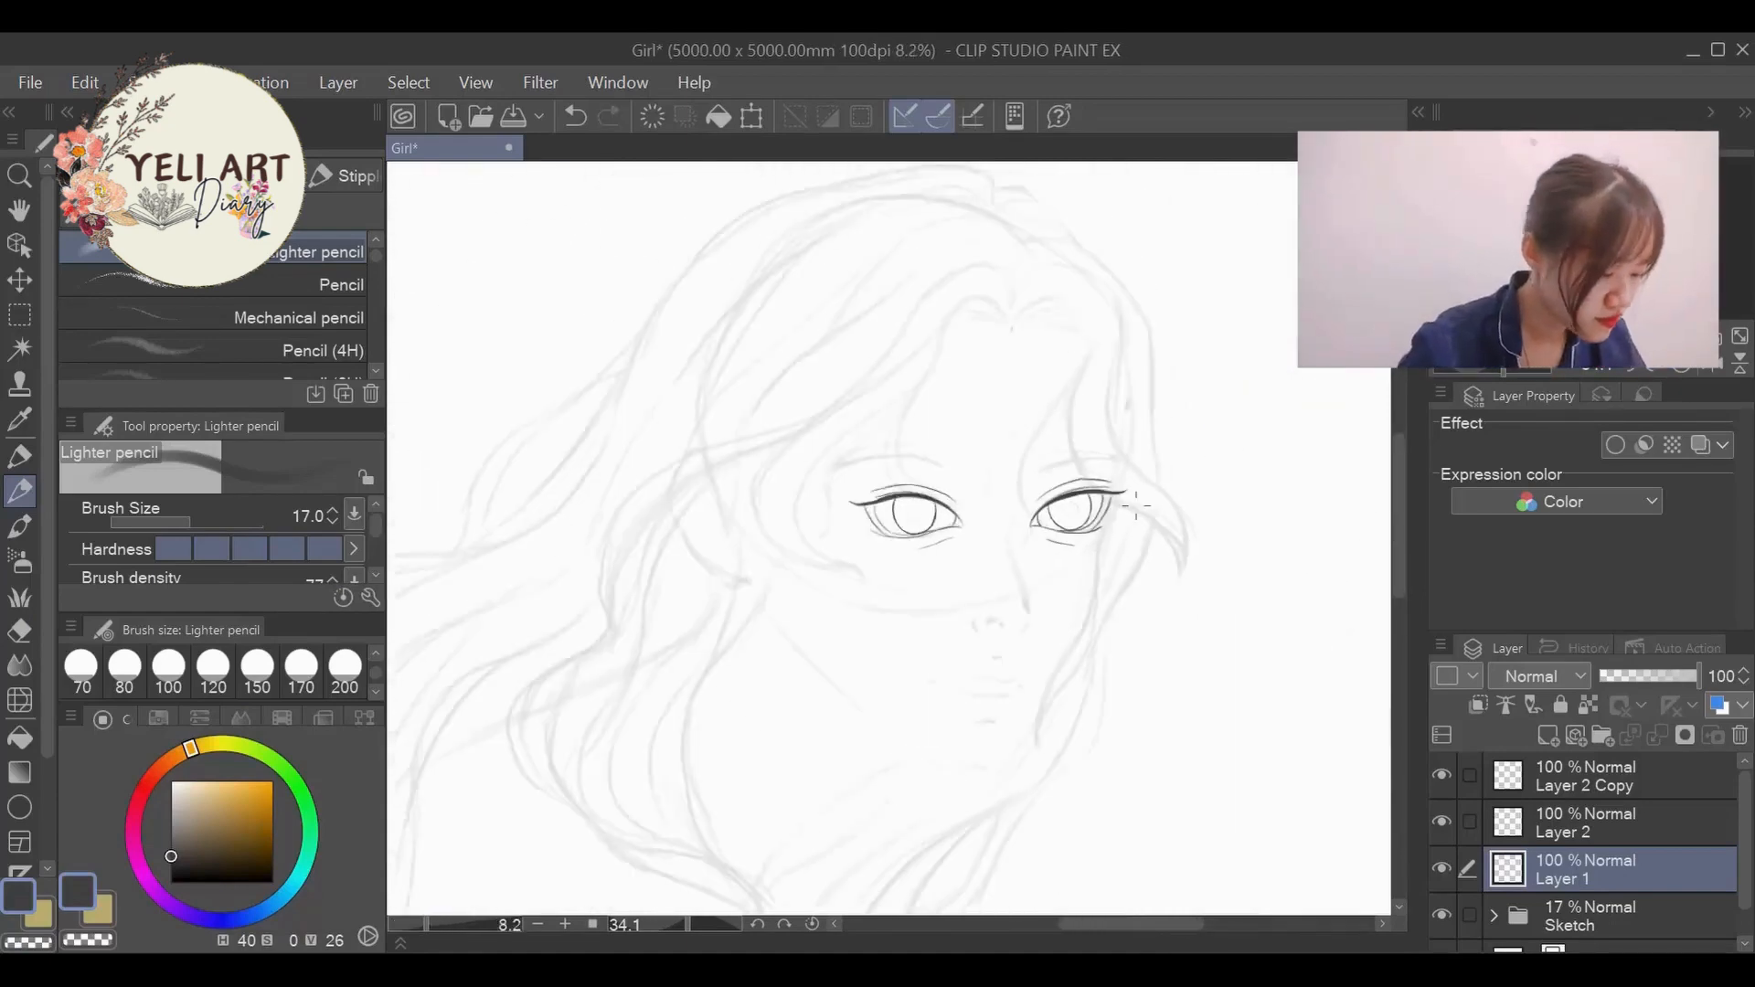
pyautogui.scroll(10, 1010, 521)
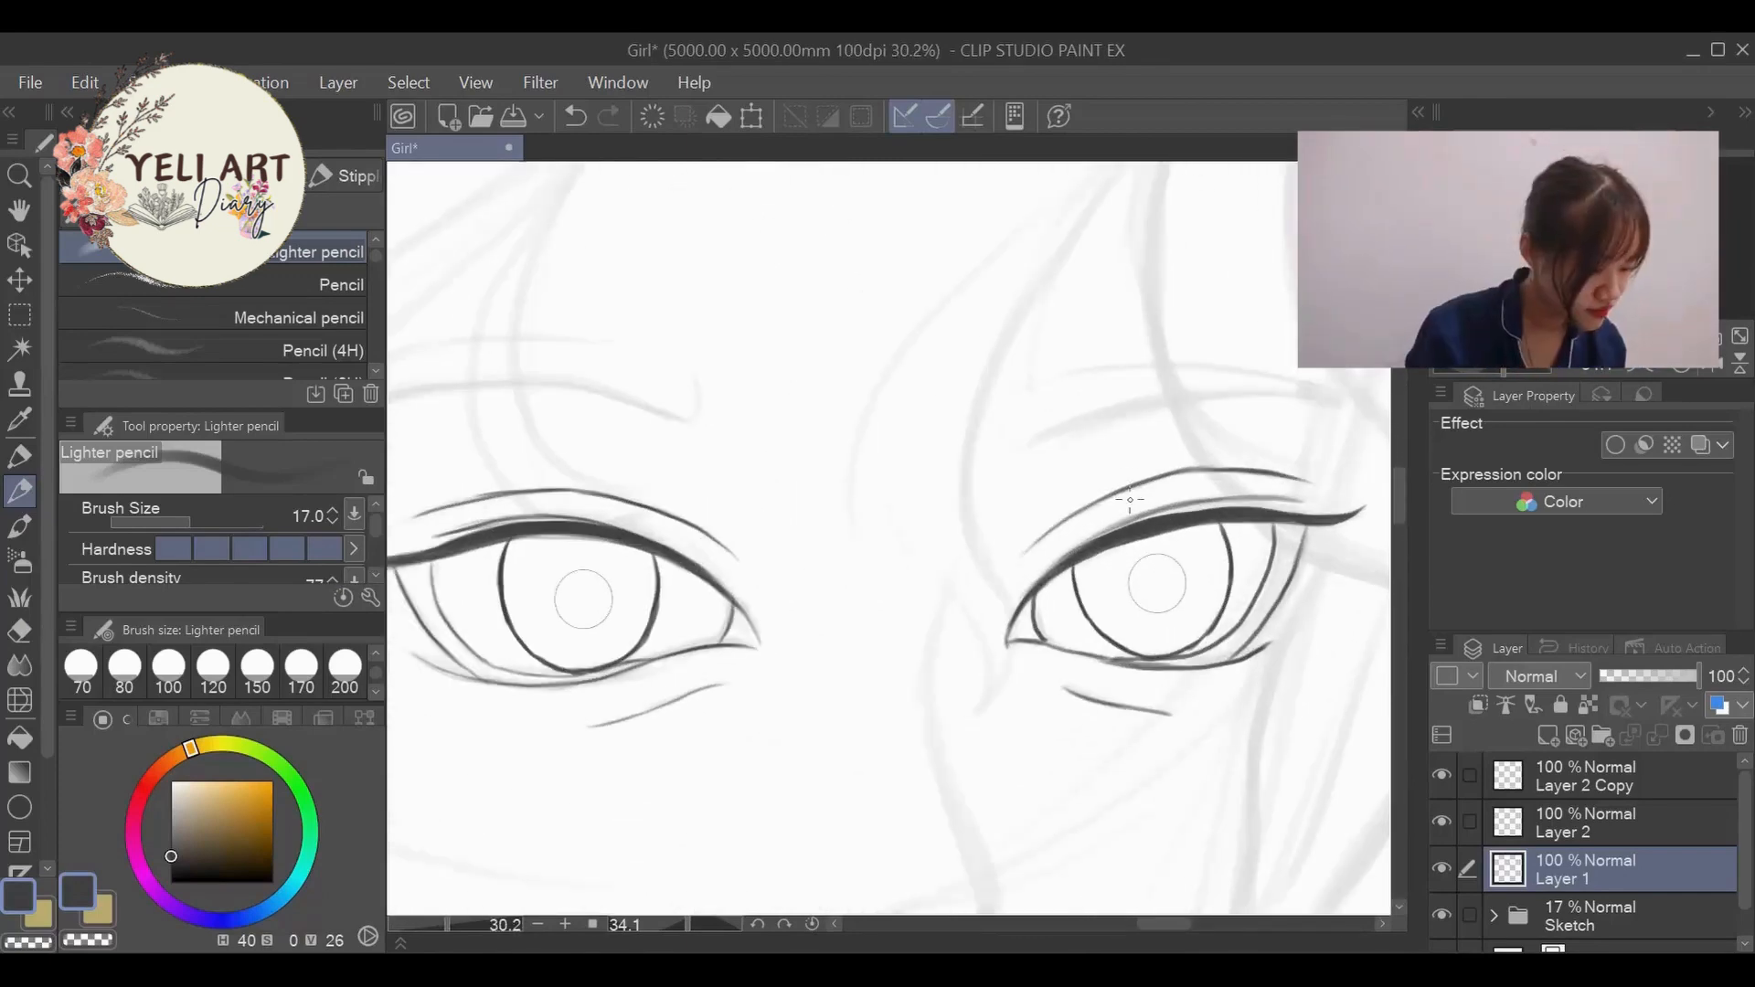
# - Stamp solid dark pupils in the near and far eyes with the Lighter pencil at size 200
pyautogui.click(345, 667)
pyautogui.click(583, 599)
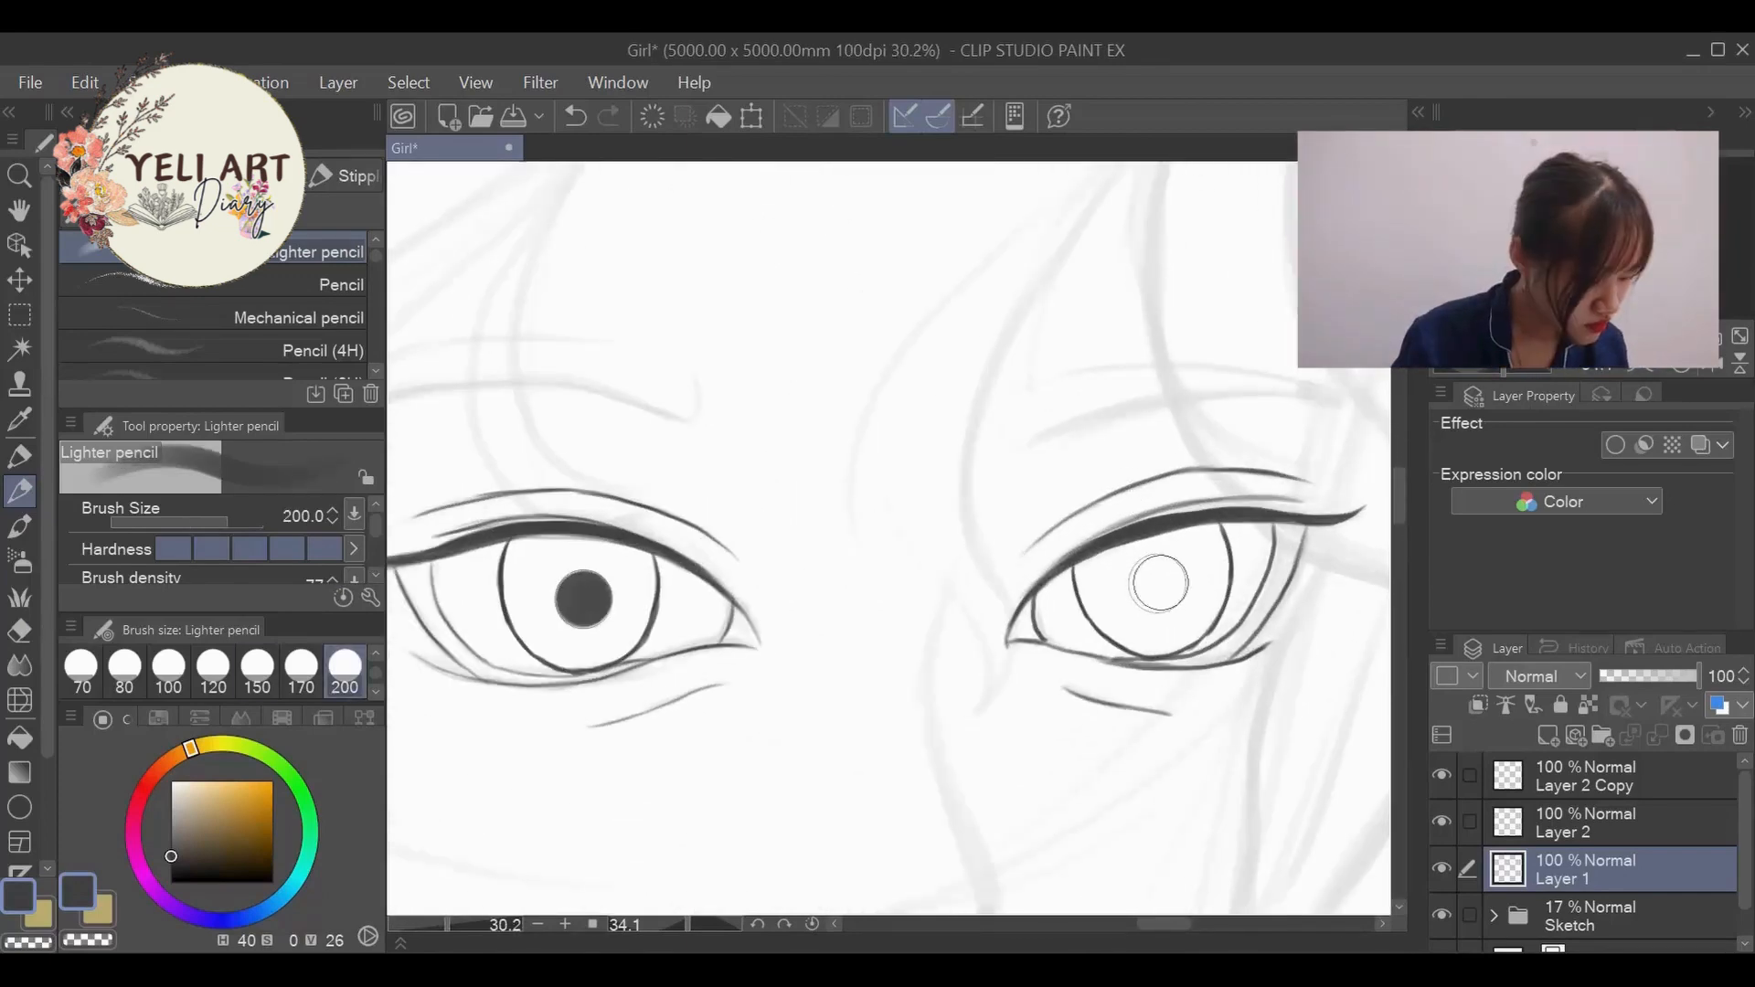
pyautogui.click(1157, 583)
pyautogui.click(1157, 583)
# - Hide the two guide-circle layers, check the eyes at a distance and delete both layers
pyautogui.moveTo(1442, 822); pyautogui.dragTo(1442, 775)
pyautogui.scroll(-10, 852, 539)
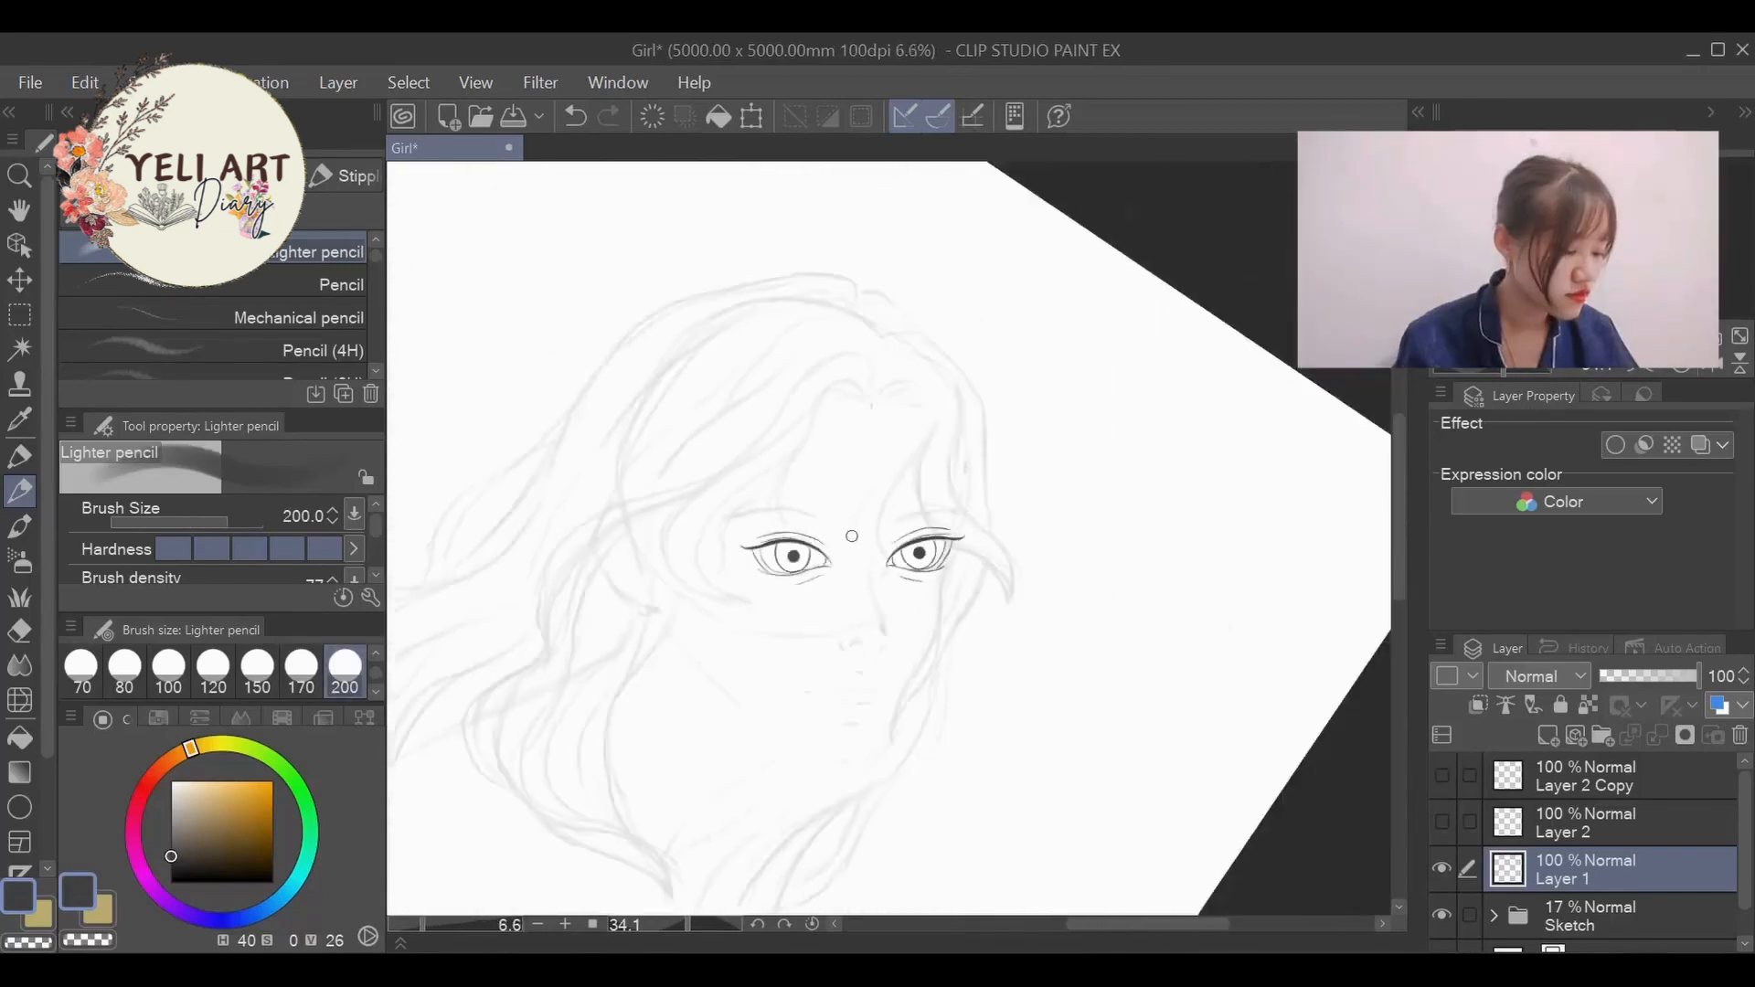
pyautogui.click(812, 924)
pyautogui.scroll(8, 842, 578)
pyautogui.scroll(-1, 716, 513)
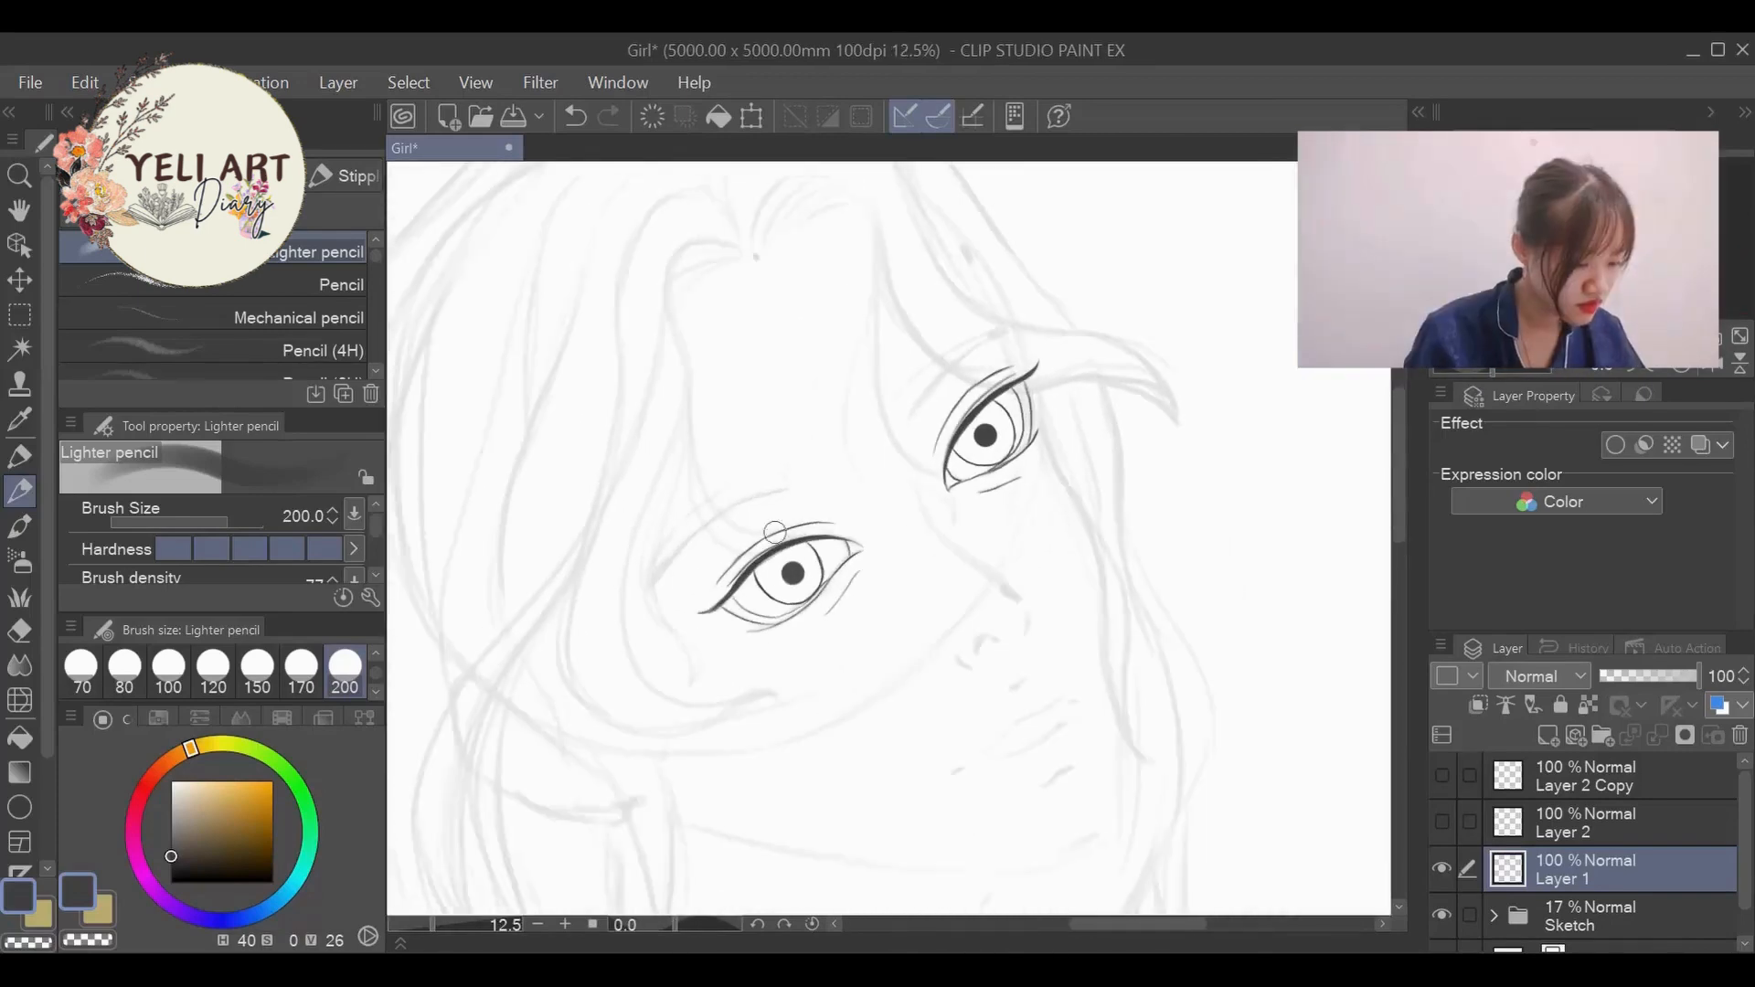
pyautogui.moveTo(676, 925); pyautogui.dragTo(690, 920)
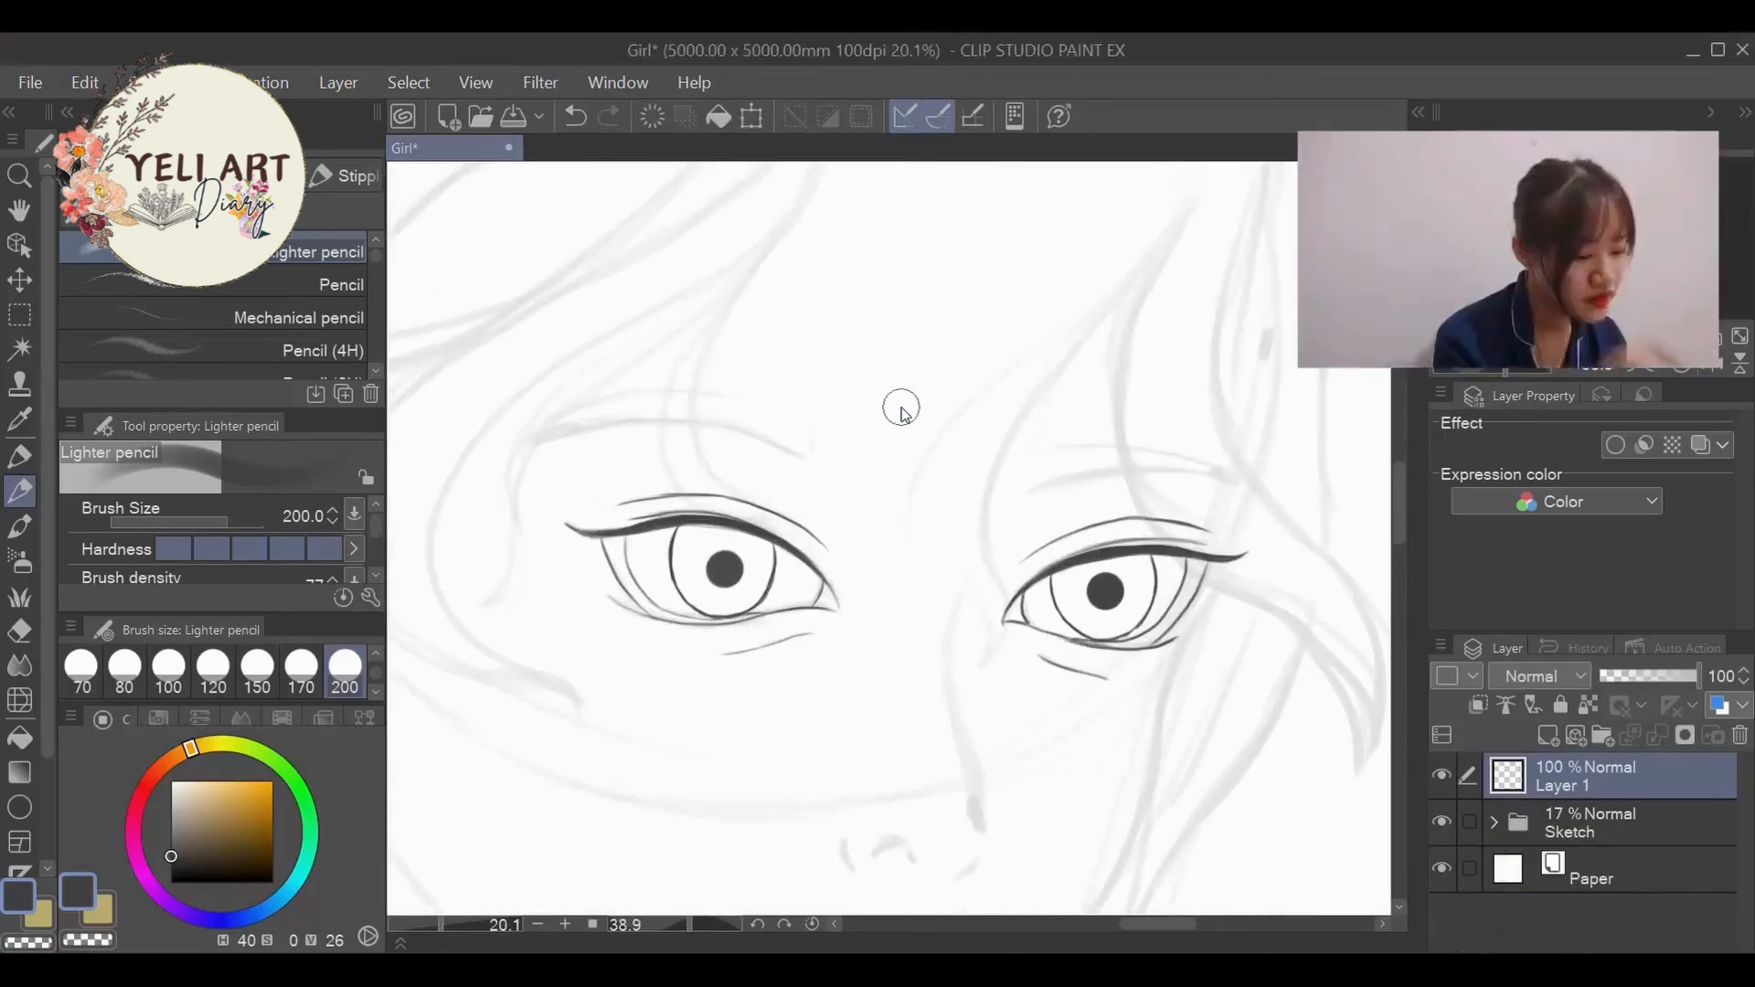
# - Draw the far eyebrow's inner and upper hair strokes with the Lighter pencil at size 30
pyautogui.scroll(1, 274, 673)
pyautogui.click(258, 672)
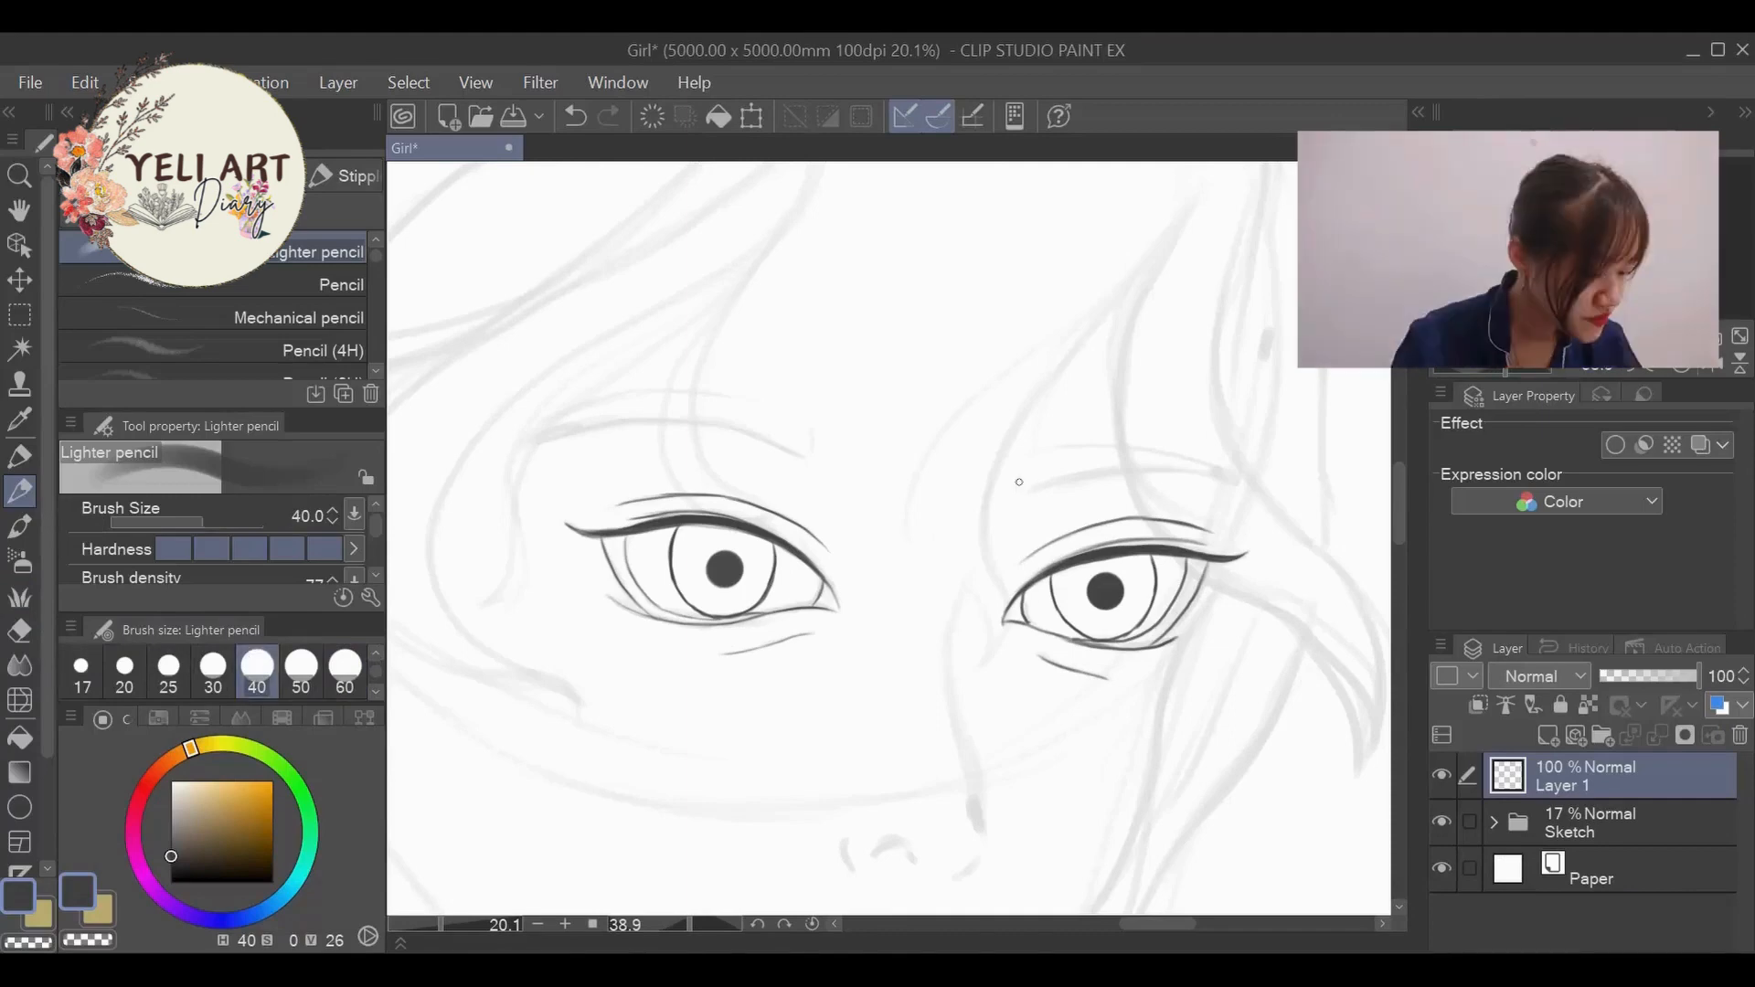
pyautogui.scroll(3, 1010, 476)
pyautogui.click(211, 679)
pyautogui.moveTo(1024, 520)
pyautogui.mouseDown()
pyautogui.moveTo(1053, 444)
pyautogui.moveTo(1042, 457)
pyautogui.mouseUp()
pyautogui.moveTo(1034, 517)
pyautogui.mouseDown()
pyautogui.moveTo(1066, 440)
pyautogui.moveTo(1092, 440)
pyautogui.mouseUp()
pyautogui.moveTo(1065, 503)
pyautogui.mouseDown()
pyautogui.moveTo(1127, 434)
pyautogui.moveTo(1225, 439)
pyautogui.mouseUp()
pyautogui.moveTo(1184, 457)
pyautogui.mouseDown()
pyautogui.moveTo(1273, 439)
pyautogui.moveTo(1229, 442)
pyautogui.mouseUp()
# - Add fine hair strokes along the far eyebrow's lower edge and outer part with the pencil at size 20
pyautogui.click(124, 673)
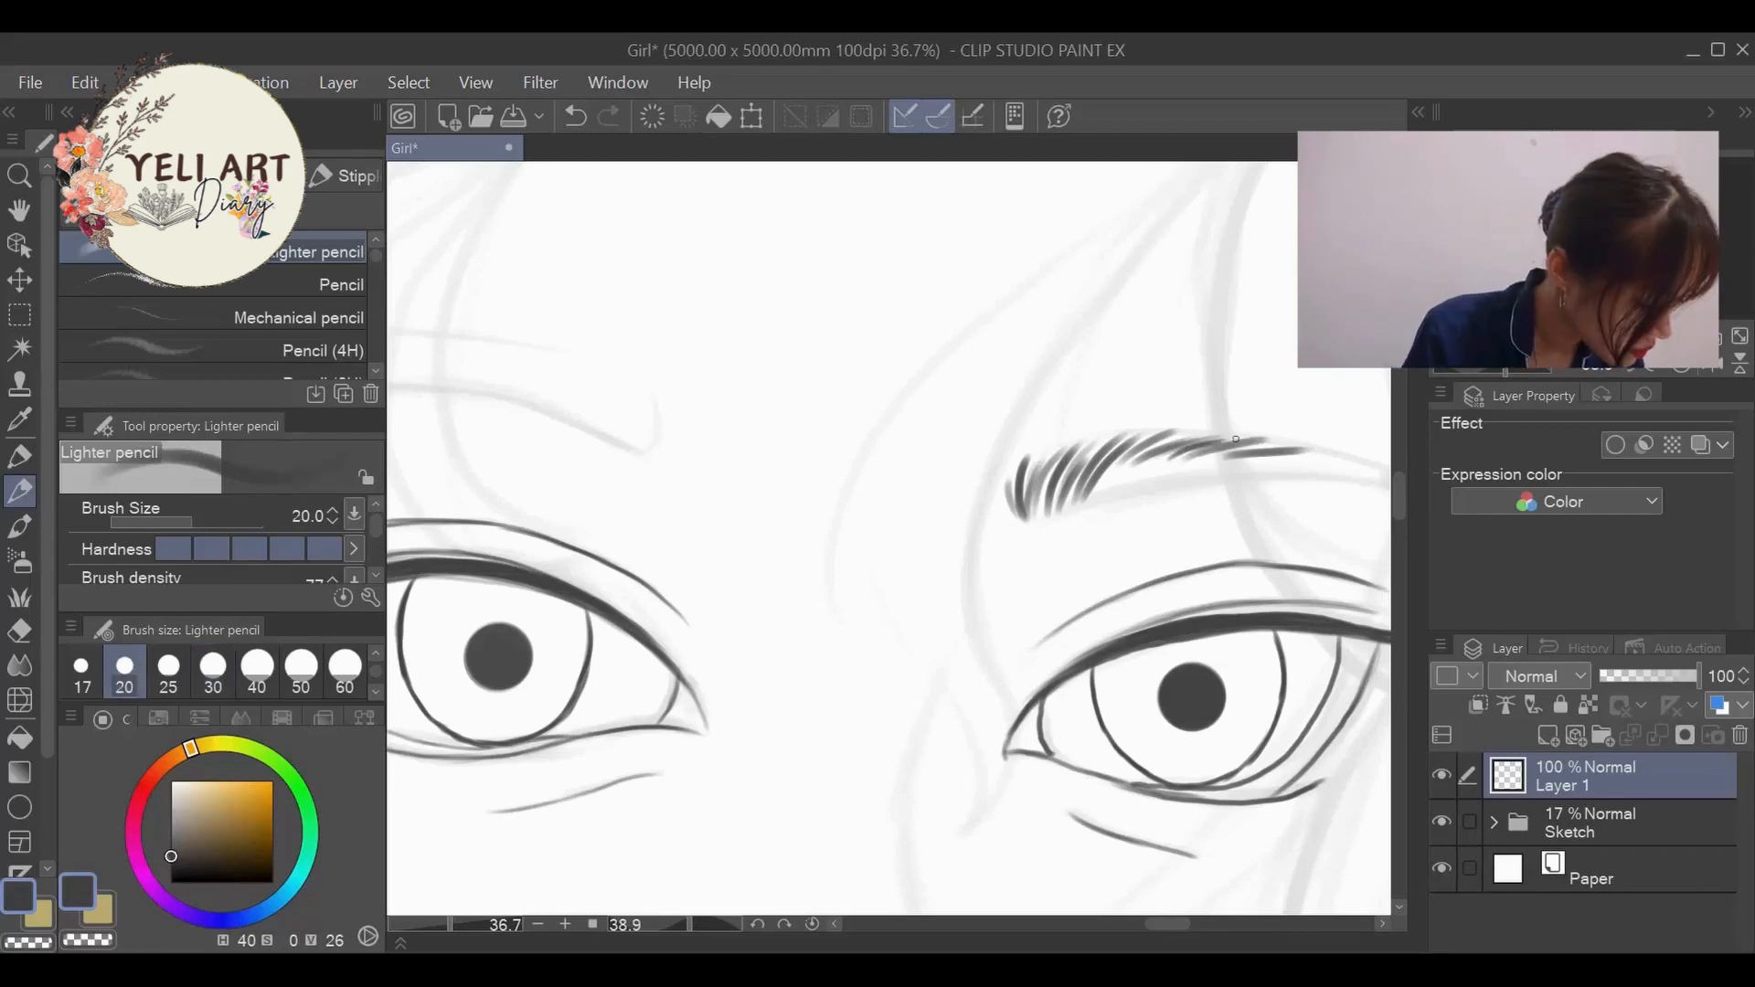
pyautogui.moveTo(1110, 472); pyautogui.dragTo(1232, 476)
pyautogui.moveTo(1188, 473); pyautogui.dragTo(1339, 465)
pyautogui.moveTo(1285, 454); pyautogui.dragTo(1363, 481)
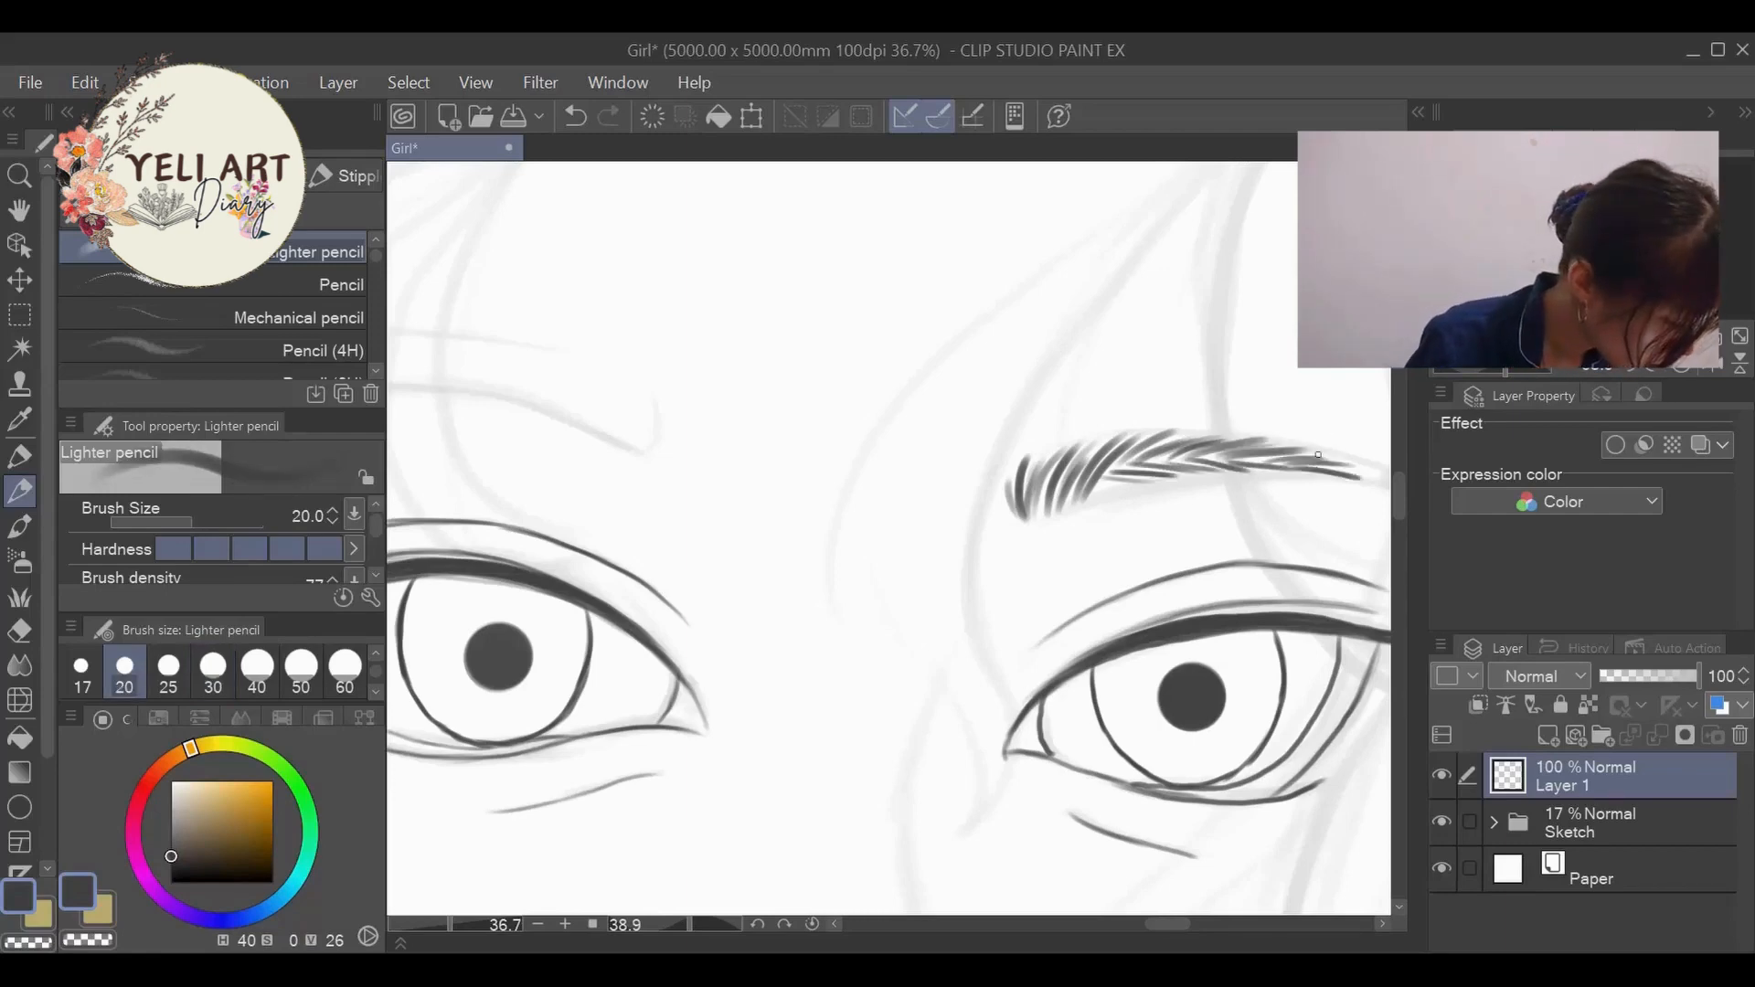
# - Extend the far eyebrow's tail to a tapered point and fill in its sparse areas with extra hairs
pyautogui.moveTo(1174, 924); pyautogui.dragTo(1188, 922)
pyautogui.moveTo(1072, 463); pyautogui.dragTo(1132, 494)
pyautogui.moveTo(1095, 474); pyautogui.dragTo(1126, 492)
pyautogui.moveTo(1051, 460); pyautogui.dragTo(1122, 494)
pyautogui.hotkey('ctrl', 'z')
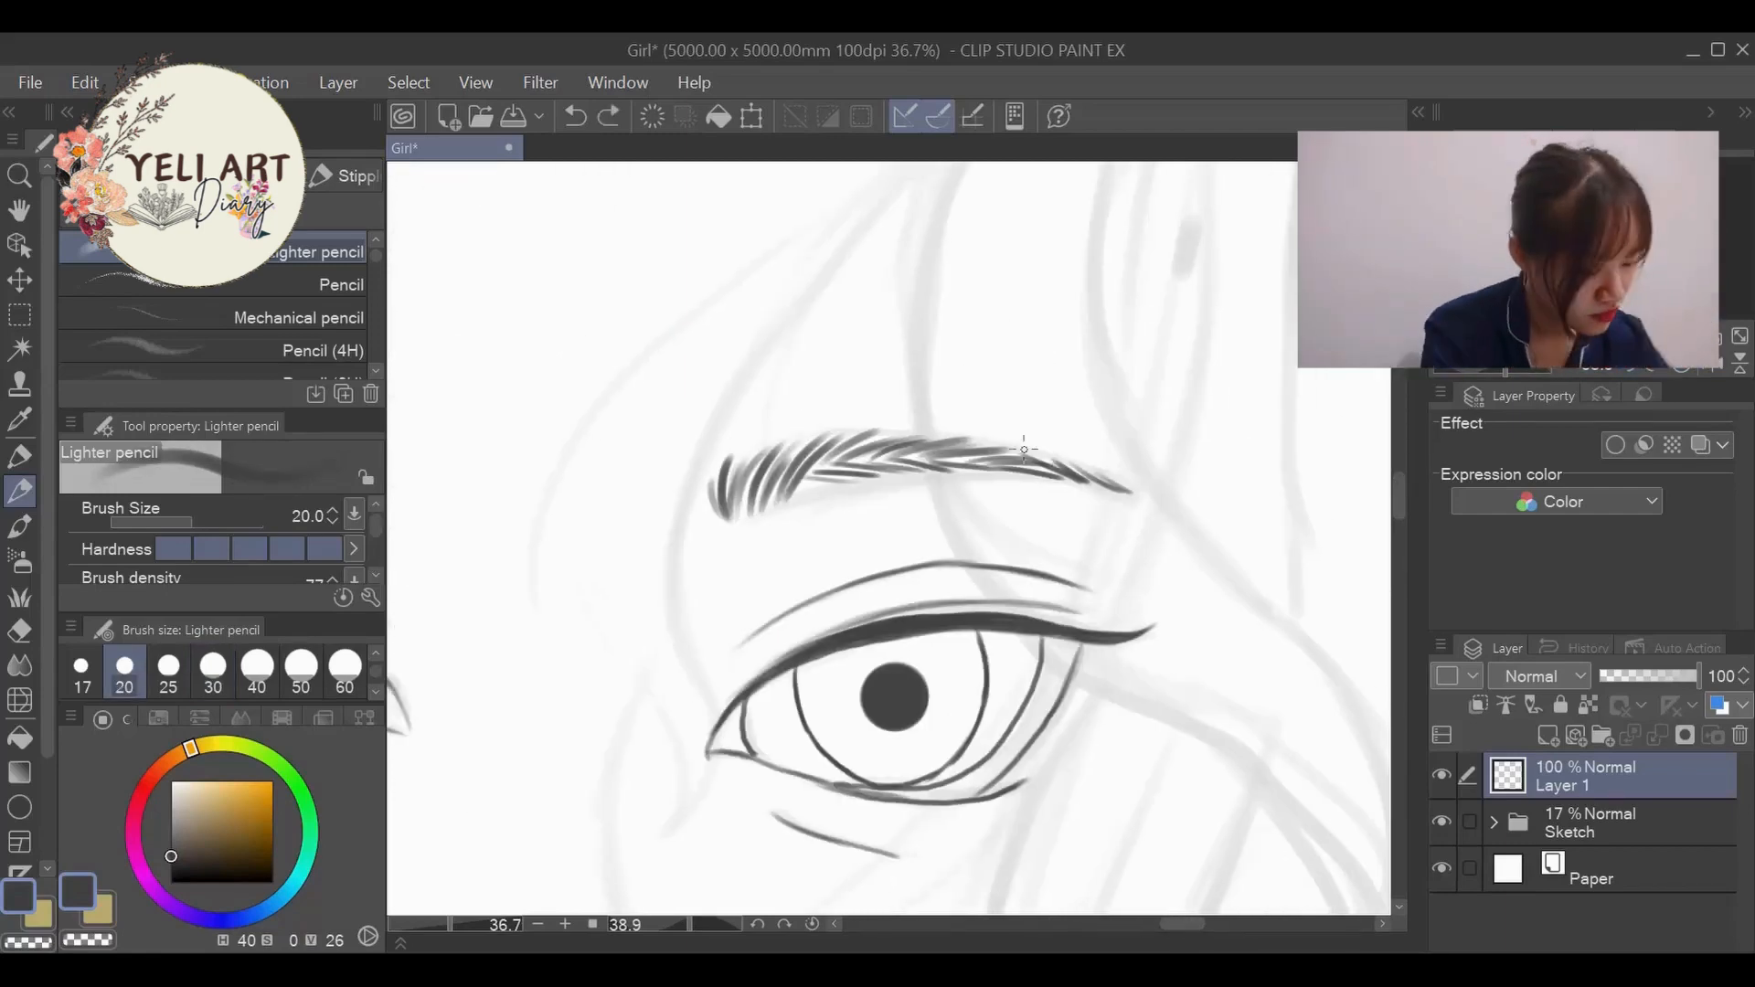
pyautogui.moveTo(1033, 450); pyautogui.dragTo(1088, 483)
pyautogui.moveTo(797, 490); pyautogui.dragTo(903, 468)
pyautogui.moveTo(760, 514)
pyautogui.mouseDown()
pyautogui.moveTo(803, 451)
pyautogui.moveTo(1045, 466)
pyautogui.moveTo(1018, 389)
pyautogui.moveTo(987, 372)
pyautogui.mouseUp()
# - Start the near eyebrow with short hair strokes at its inner end, then rotate the canvas to -63.2 degrees
pyautogui.scroll(-5, 1061, 328)
pyautogui.scroll(4, 1061, 327)
pyautogui.moveTo(997, 408); pyautogui.dragTo(958, 362)
pyautogui.moveTo(972, 391); pyautogui.dragTo(930, 349)
pyautogui.moveTo(690, 924); pyautogui.dragTo(651, 924)
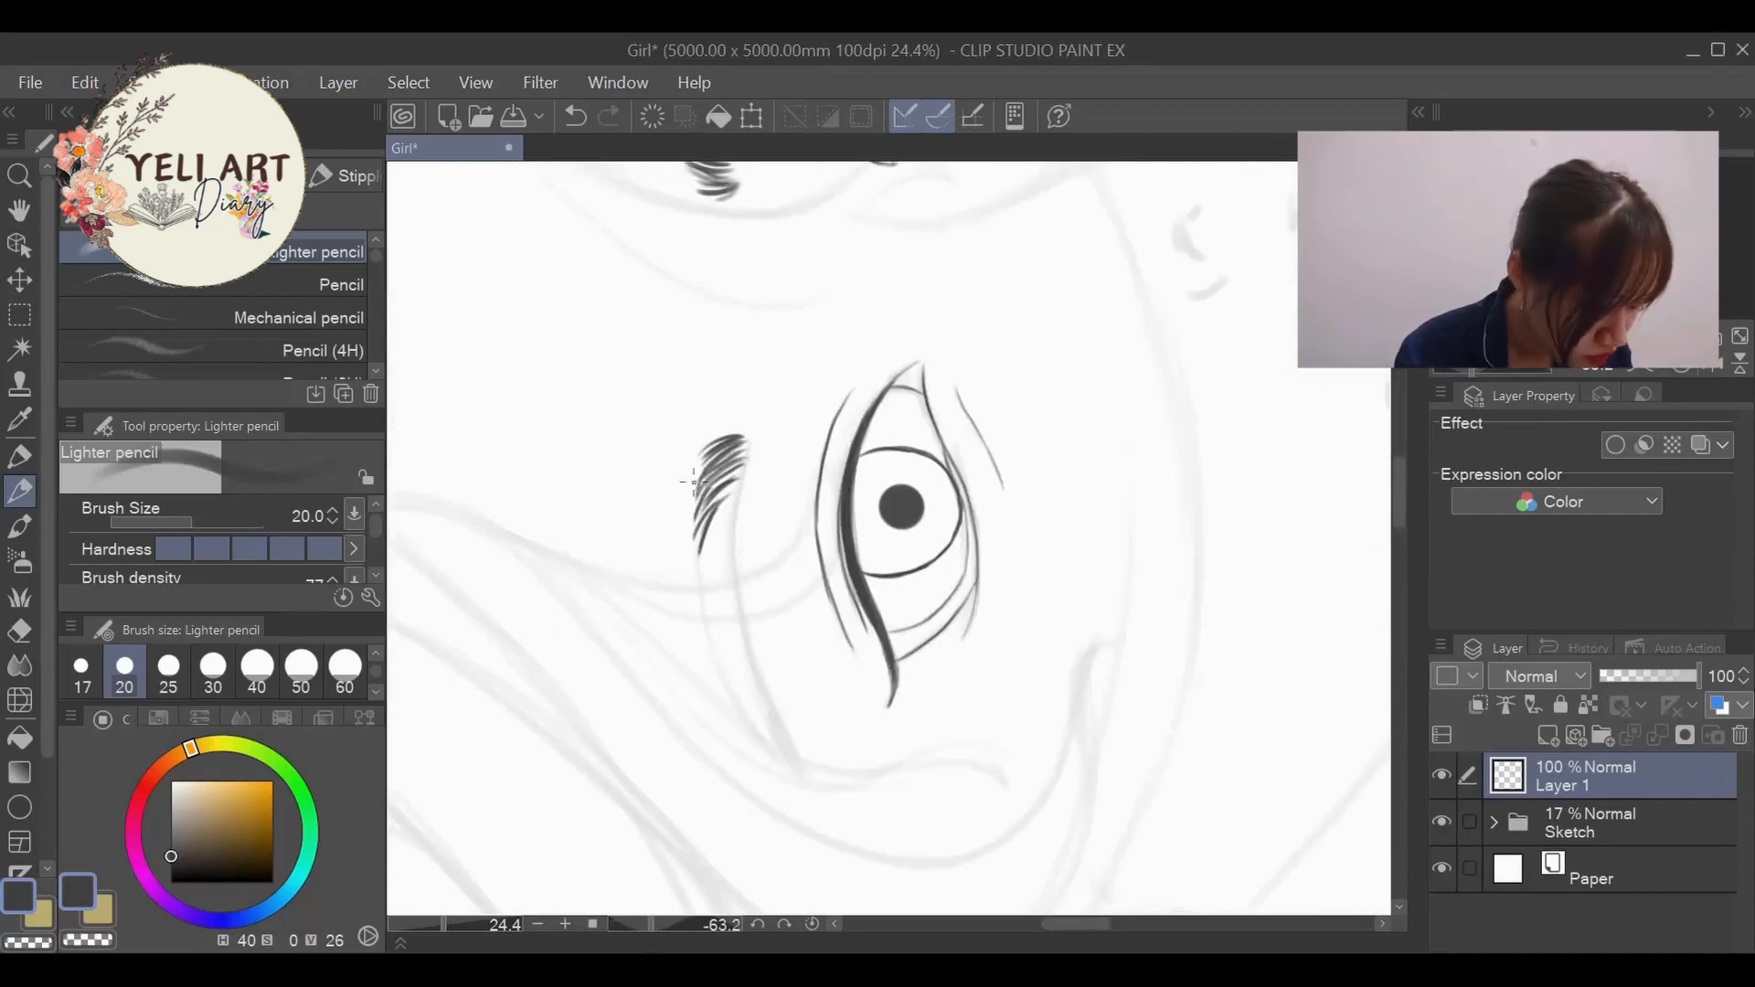
# - Continue the near eyebrow's upper hair strokes along the sketched arch to the tapered tail
pyautogui.moveTo(716, 519); pyautogui.dragTo(702, 576)
pyautogui.moveTo(715, 530); pyautogui.dragTo(720, 642)
pyautogui.moveTo(716, 585); pyautogui.dragTo(738, 706)
pyautogui.hotkey('ctrl', 'z')
pyautogui.moveTo(715, 611); pyautogui.dragTo(729, 684)
pyautogui.moveTo(719, 609); pyautogui.dragTo(748, 715)
pyautogui.hotkey('ctrl', 'z')
pyautogui.moveTo(731, 643); pyautogui.dragTo(767, 742)
pyautogui.moveTo(744, 675); pyautogui.dragTo(785, 749)
pyautogui.moveTo(748, 679); pyautogui.dragTo(794, 766)
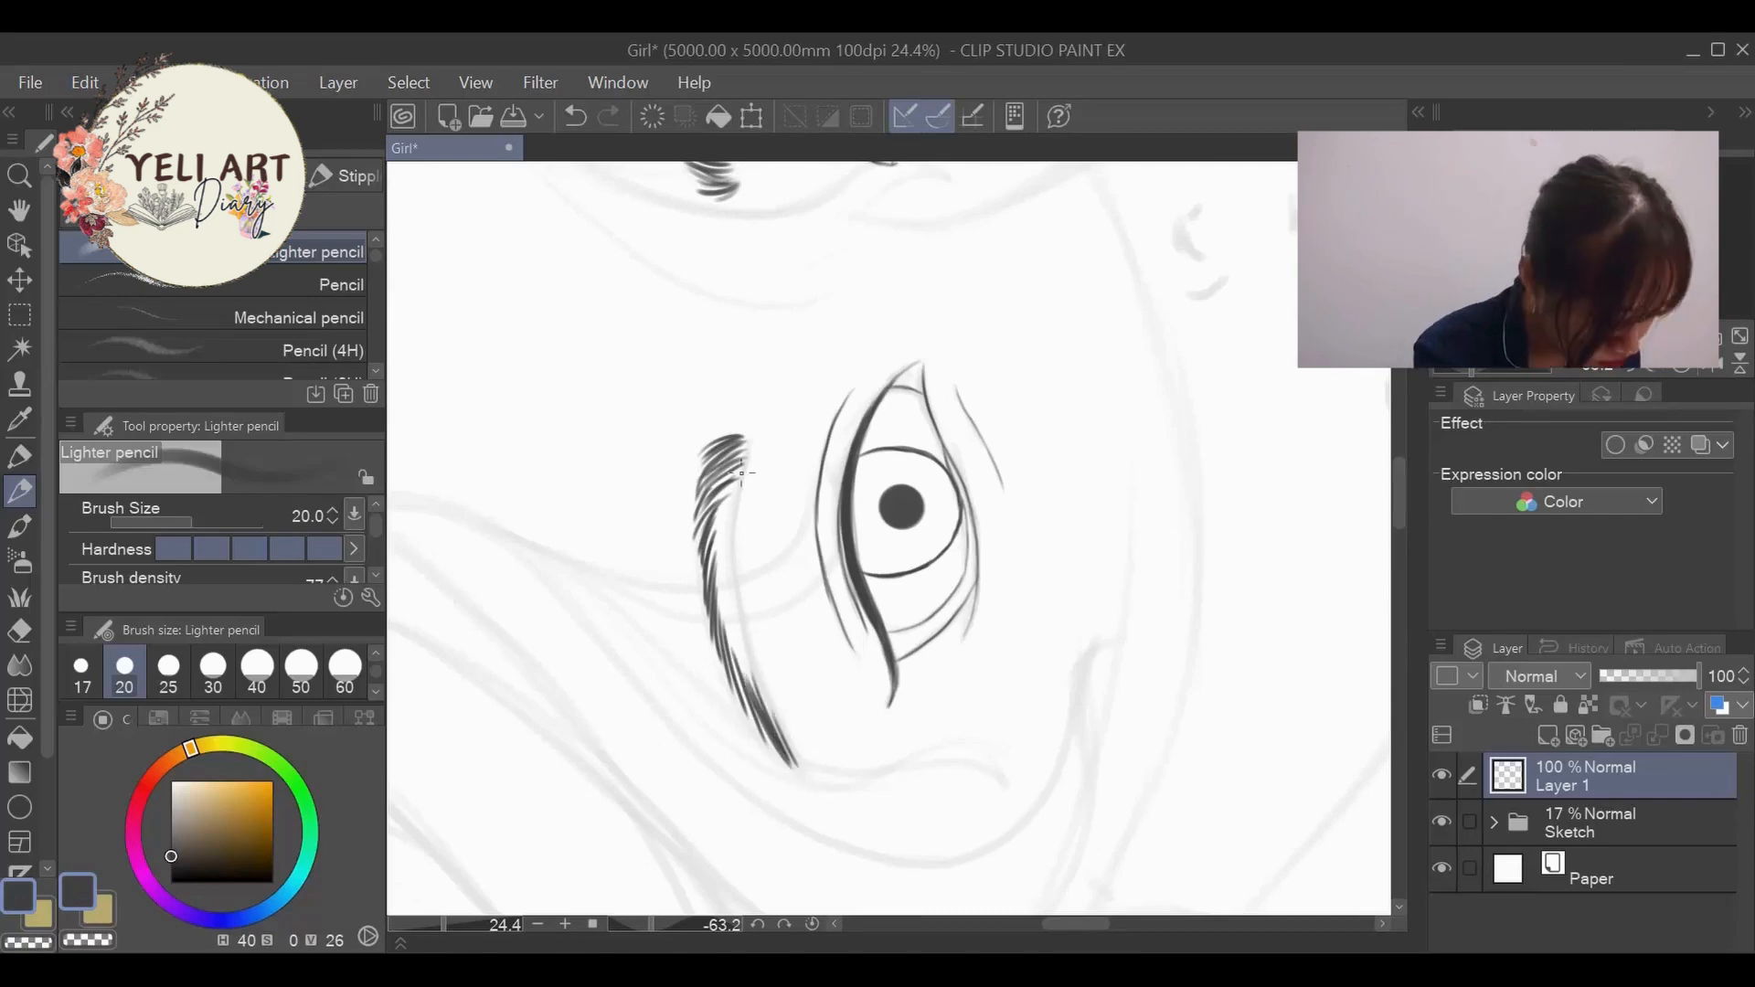
# - Add opposing hair strokes along the near eyebrow's lower edge from the inner end to the tail
pyautogui.moveTo(718, 525); pyautogui.dragTo(725, 585)
pyautogui.moveTo(717, 549); pyautogui.dragTo(747, 669)
pyautogui.moveTo(727, 631); pyautogui.dragTo(769, 714)
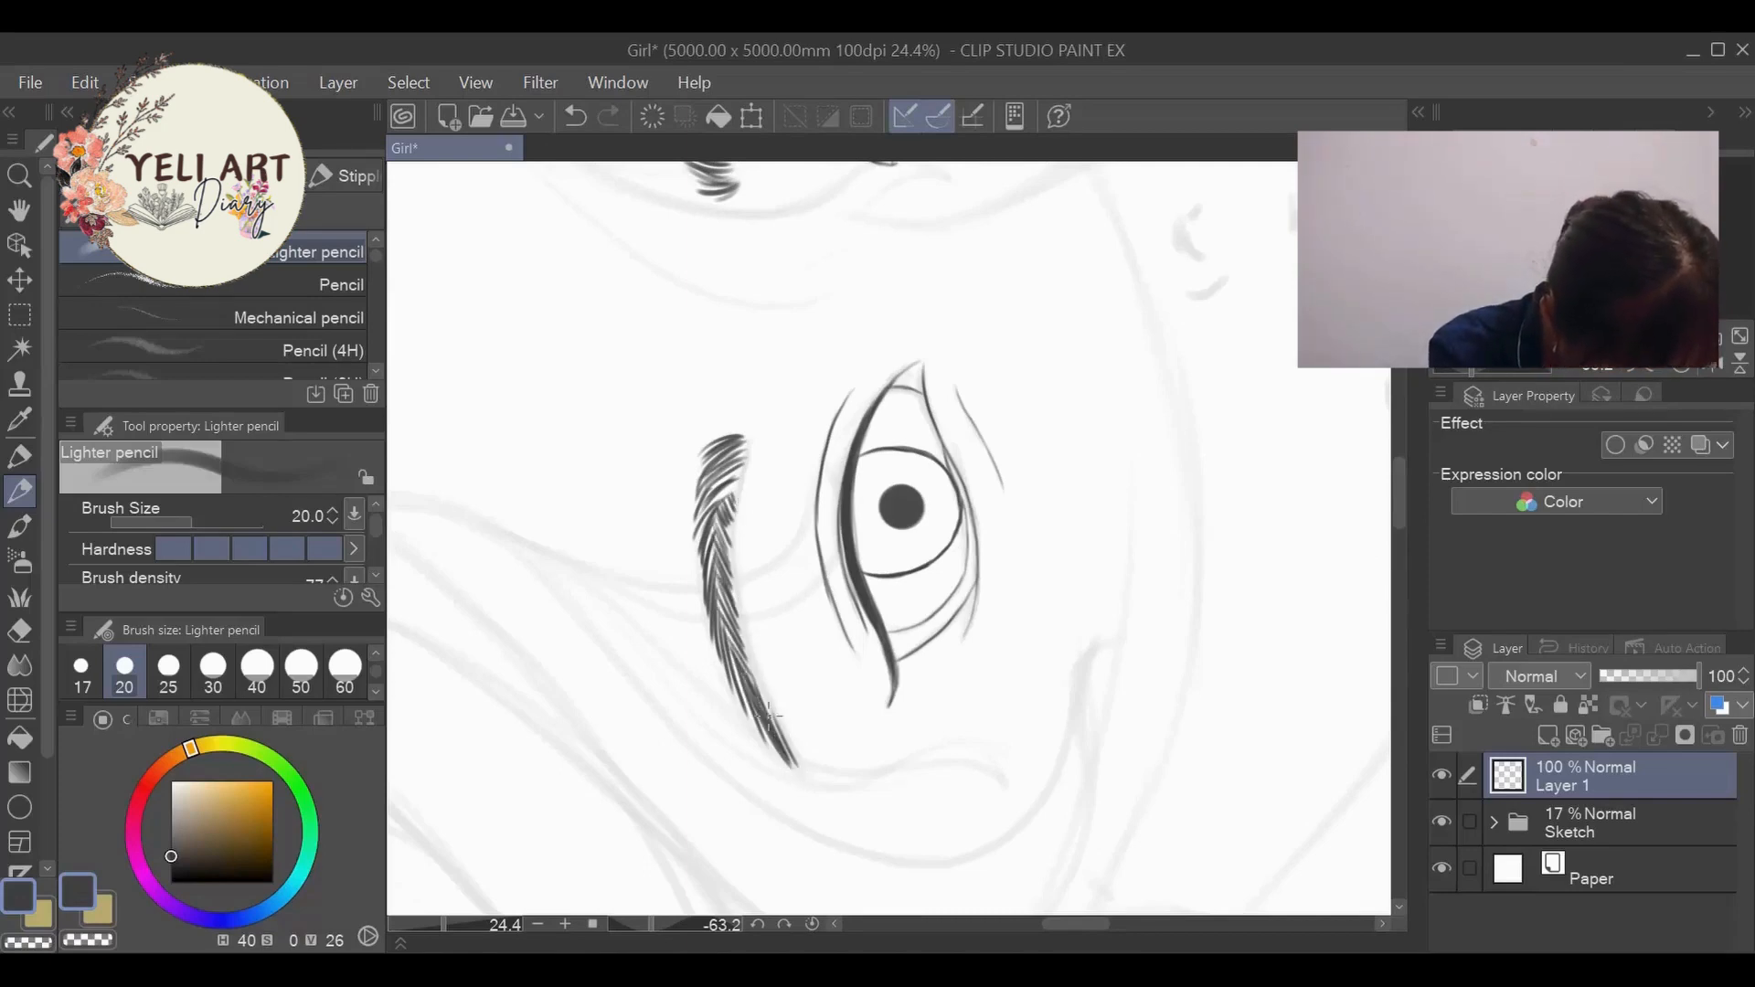
pyautogui.moveTo(718, 487); pyautogui.dragTo(742, 468)
# - Return the canvas rotation to 0 degrees and frame the whole face
pyautogui.moveTo(653, 923); pyautogui.dragTo(685, 923)
pyautogui.moveTo(445, 924); pyautogui.dragTo(409, 924)
pyautogui.moveTo(686, 924); pyautogui.dragTo(677, 920)
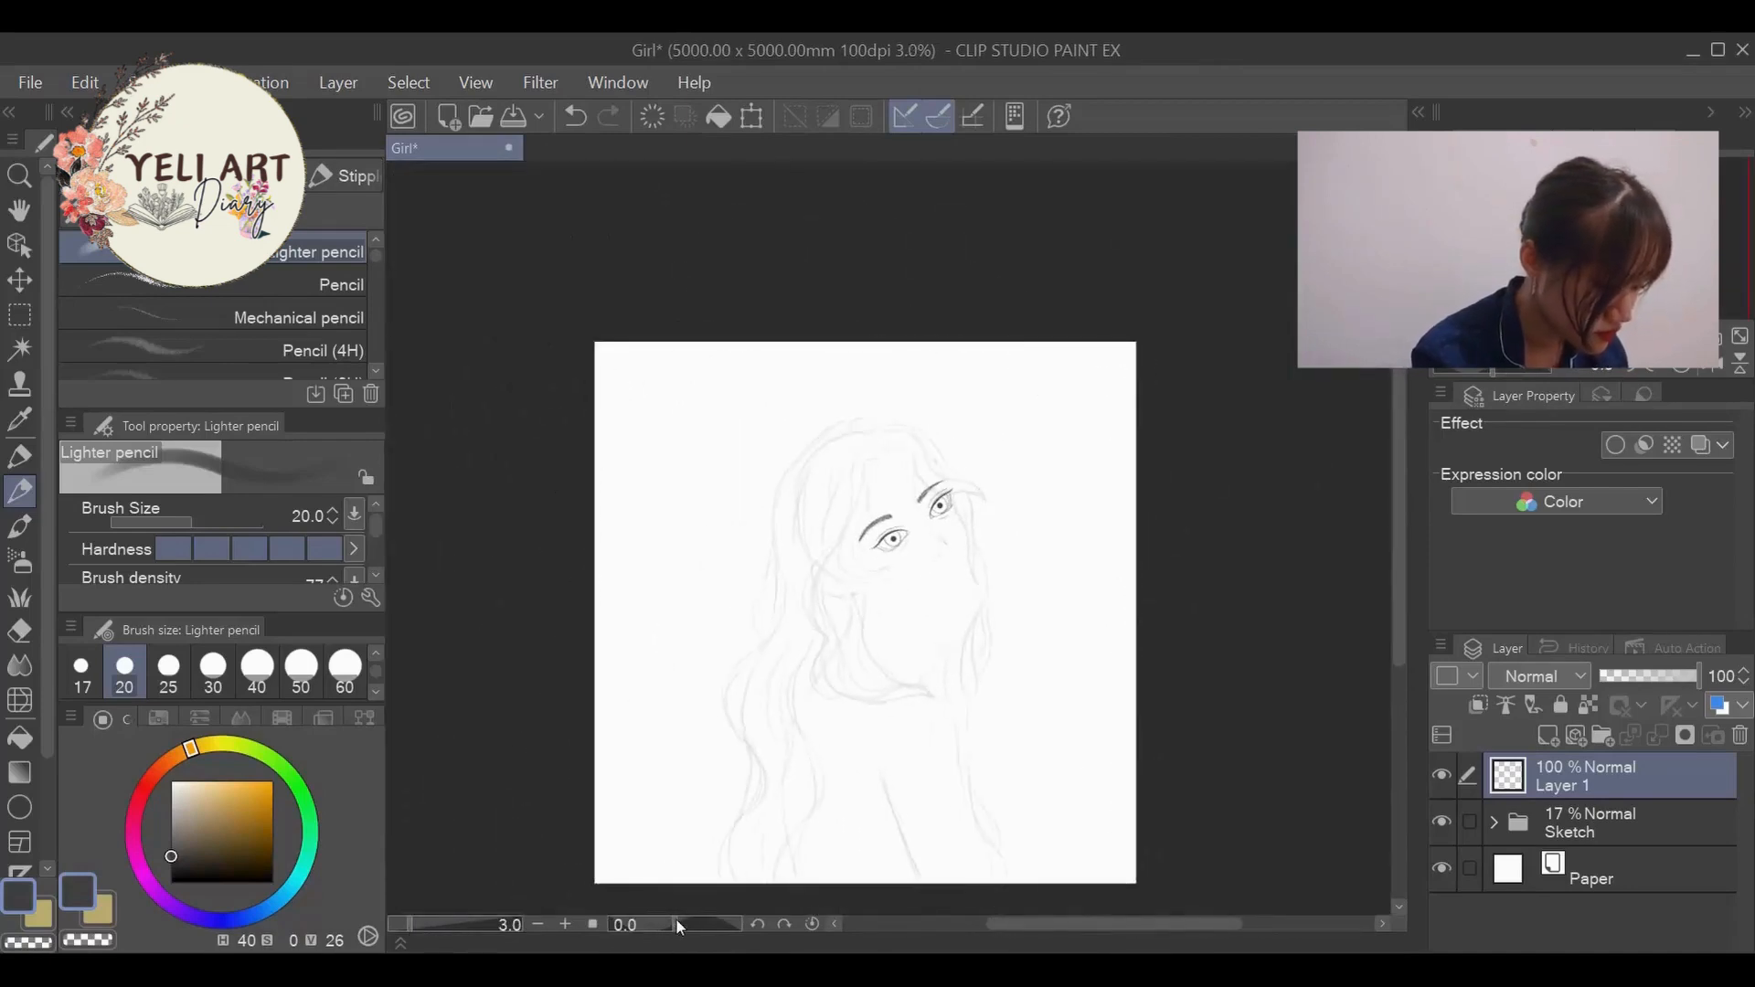
pyautogui.moveTo(411, 924); pyautogui.dragTo(435, 924)
pyautogui.moveTo(1086, 929); pyautogui.dragTo(1100, 929)
# - Set the pencil's brush size to 30 and ink the nose bridge, nostril and lips, undoing unsatisfactory strokes
pyautogui.click(213, 672)
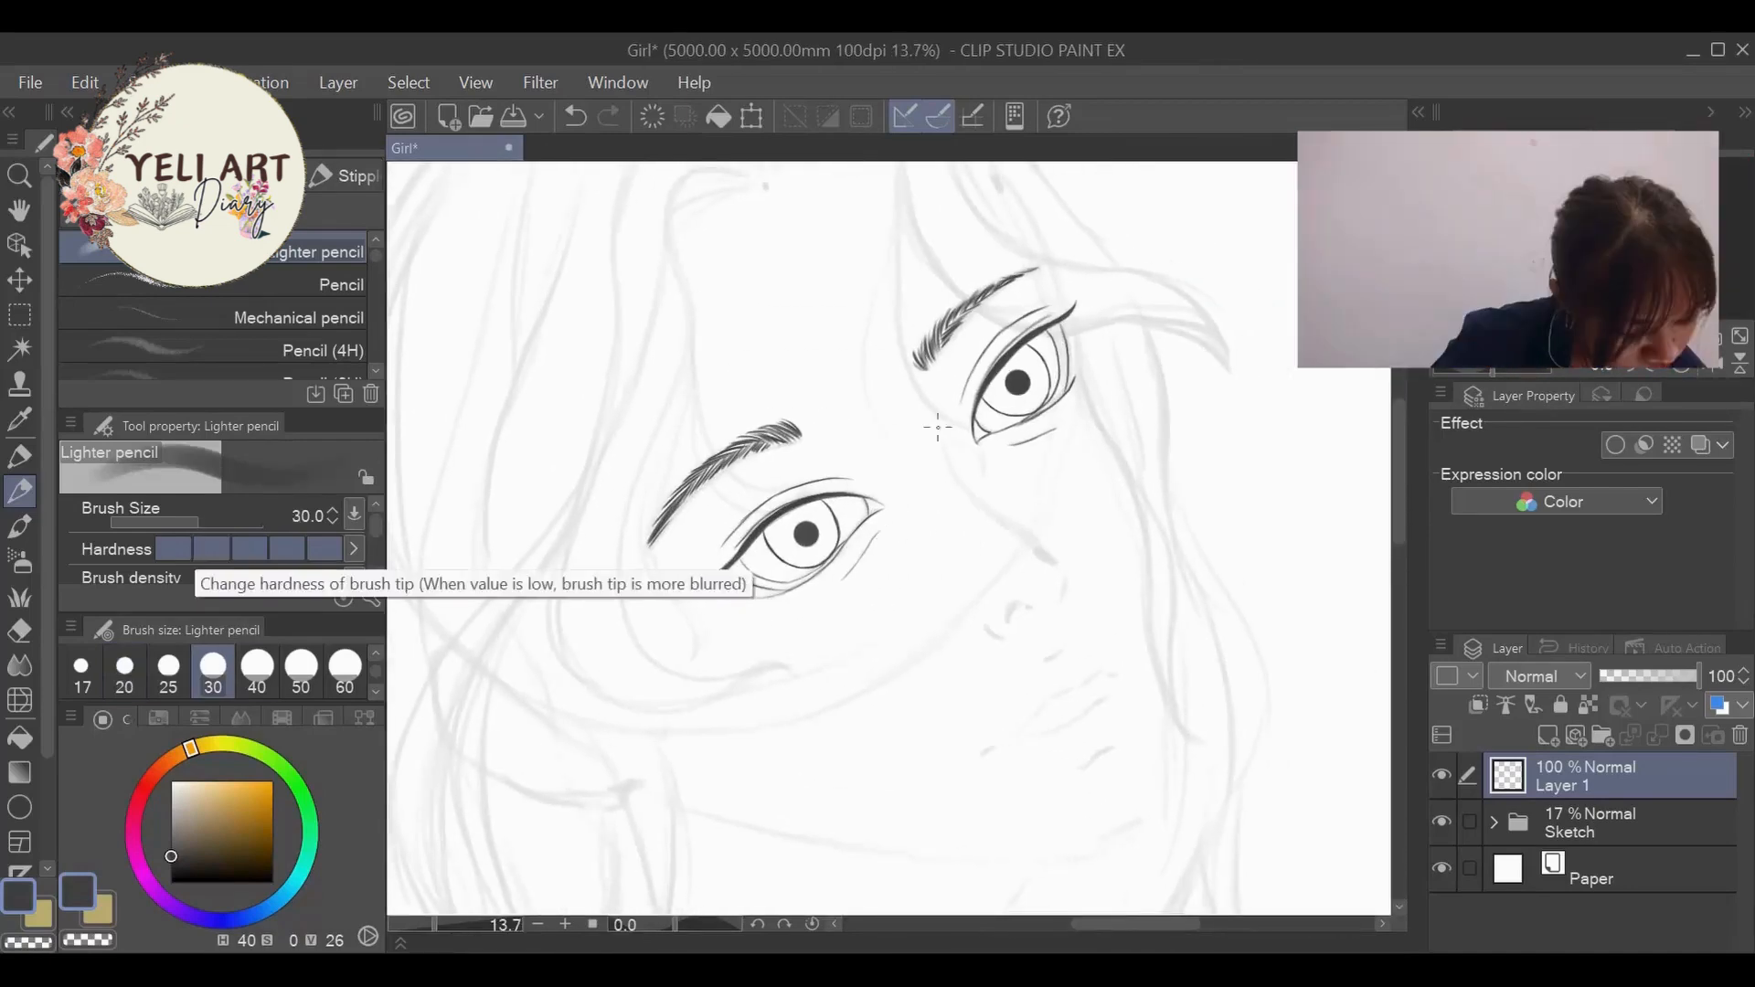
pyautogui.moveTo(935, 421); pyautogui.dragTo(944, 448)
pyautogui.moveTo(1011, 520); pyautogui.dragTo(1052, 556)
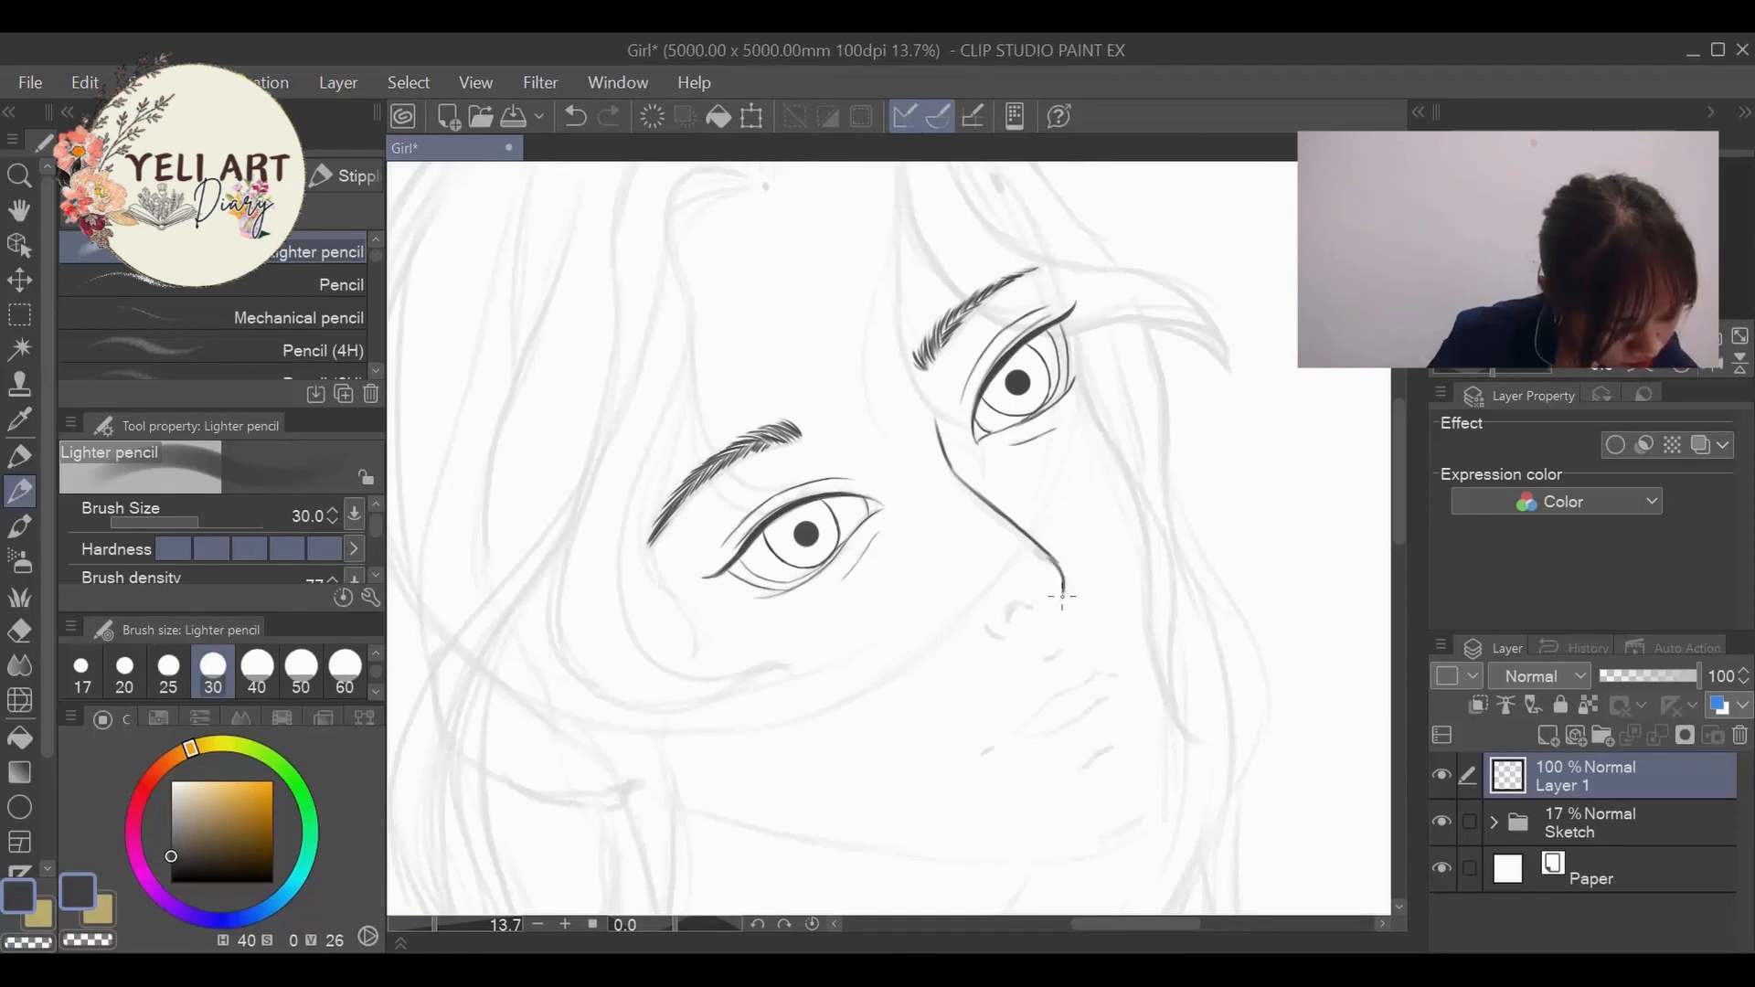
pyautogui.hotkey('ctrl', 'z')
pyautogui.hotkey('ctrl', 'z')
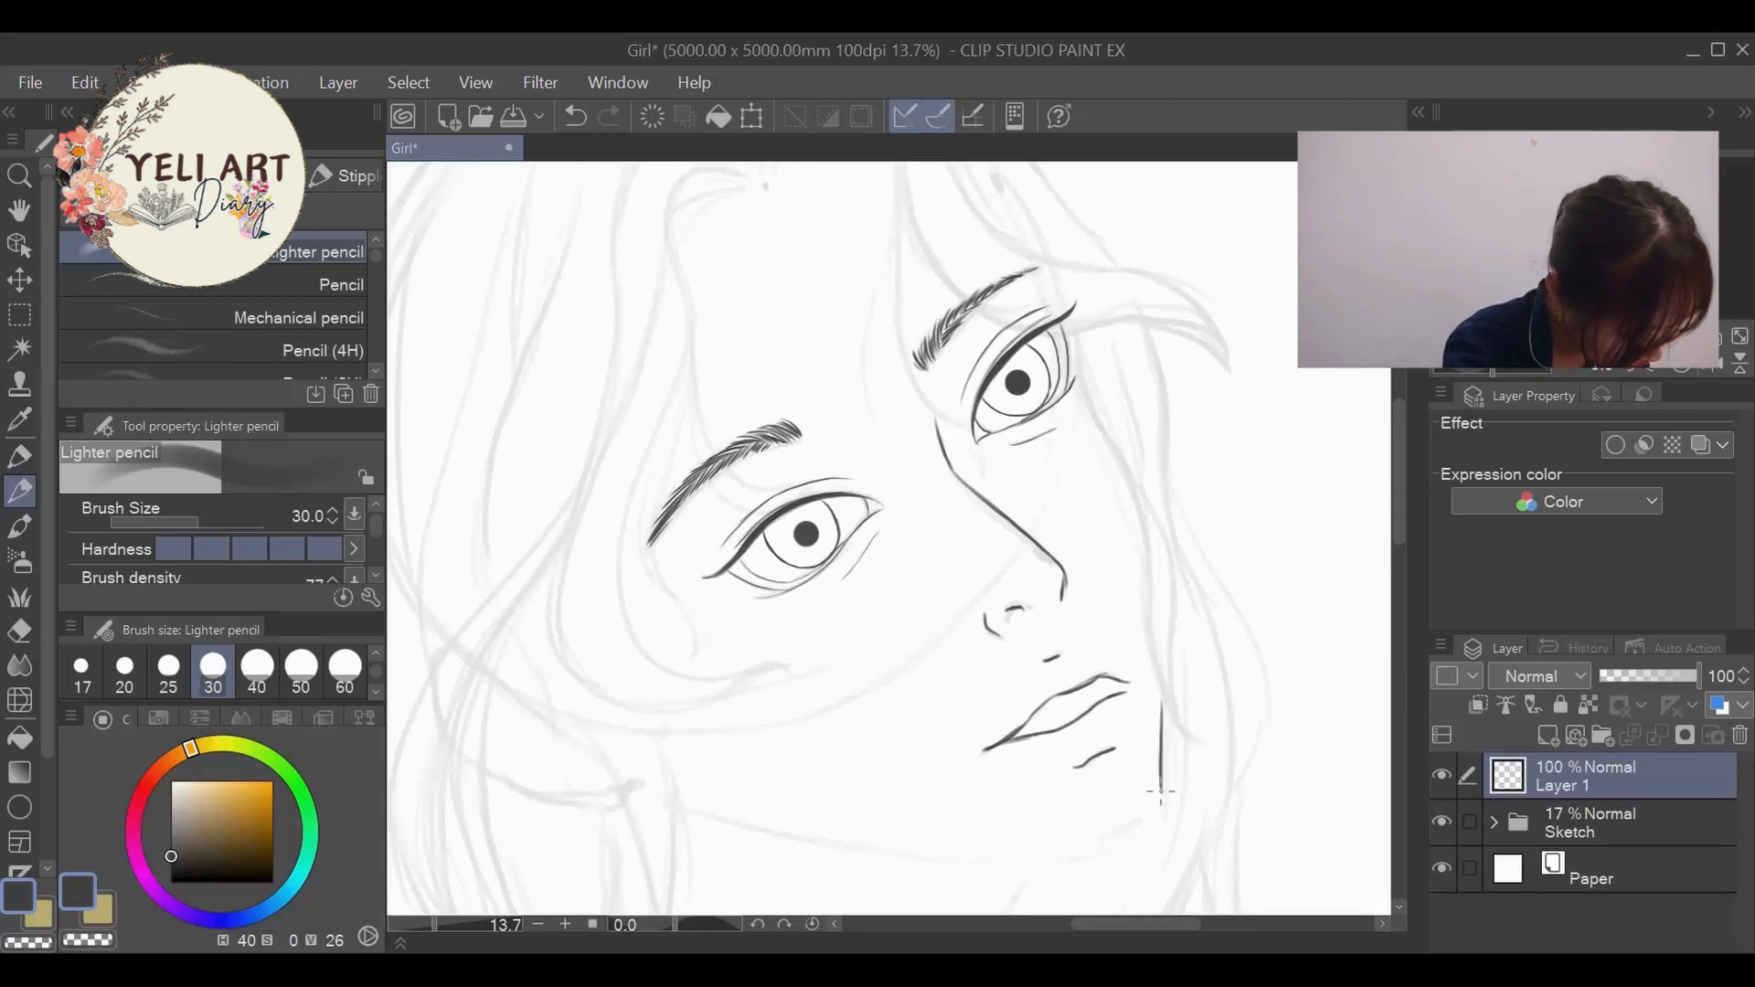
# - Try inking the jawline from below the ear to the chin and undo the last jaw strokes
pyautogui.scroll(-3, 487, 446)
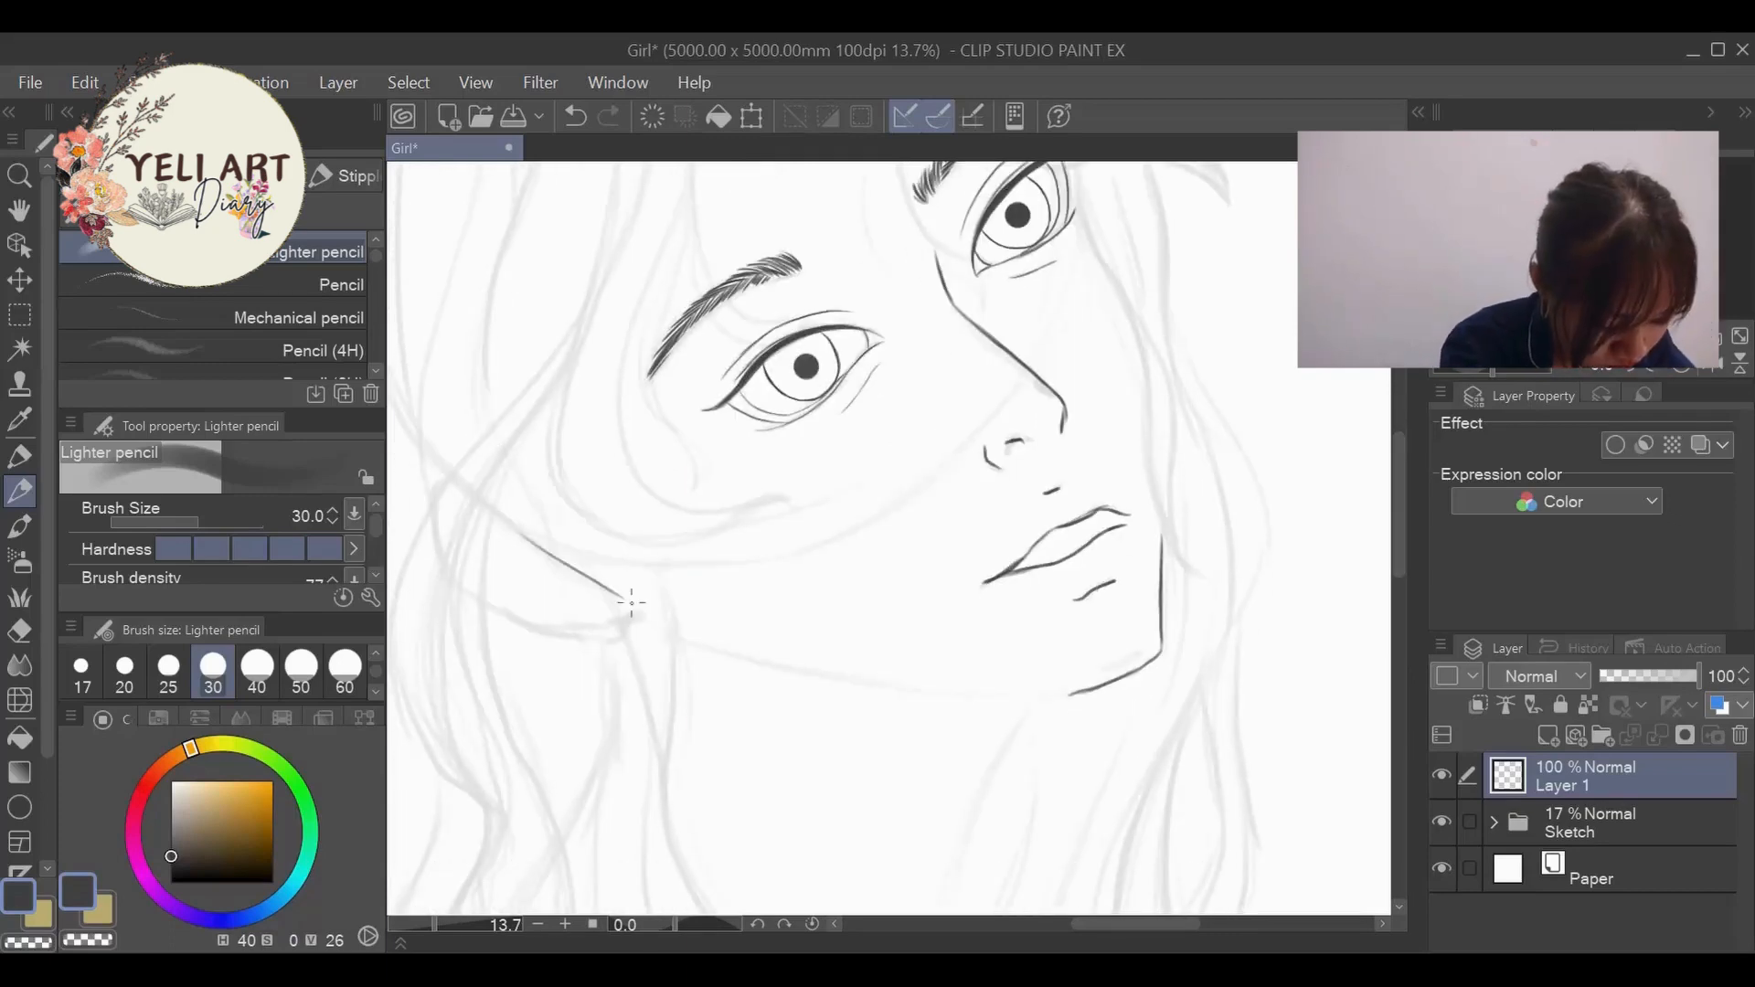
pyautogui.moveTo(631, 602)
pyautogui.mouseDown()
pyautogui.moveTo(726, 663)
pyautogui.moveTo(1065, 717)
pyautogui.mouseUp()
pyautogui.scroll(-3, 1006, 713)
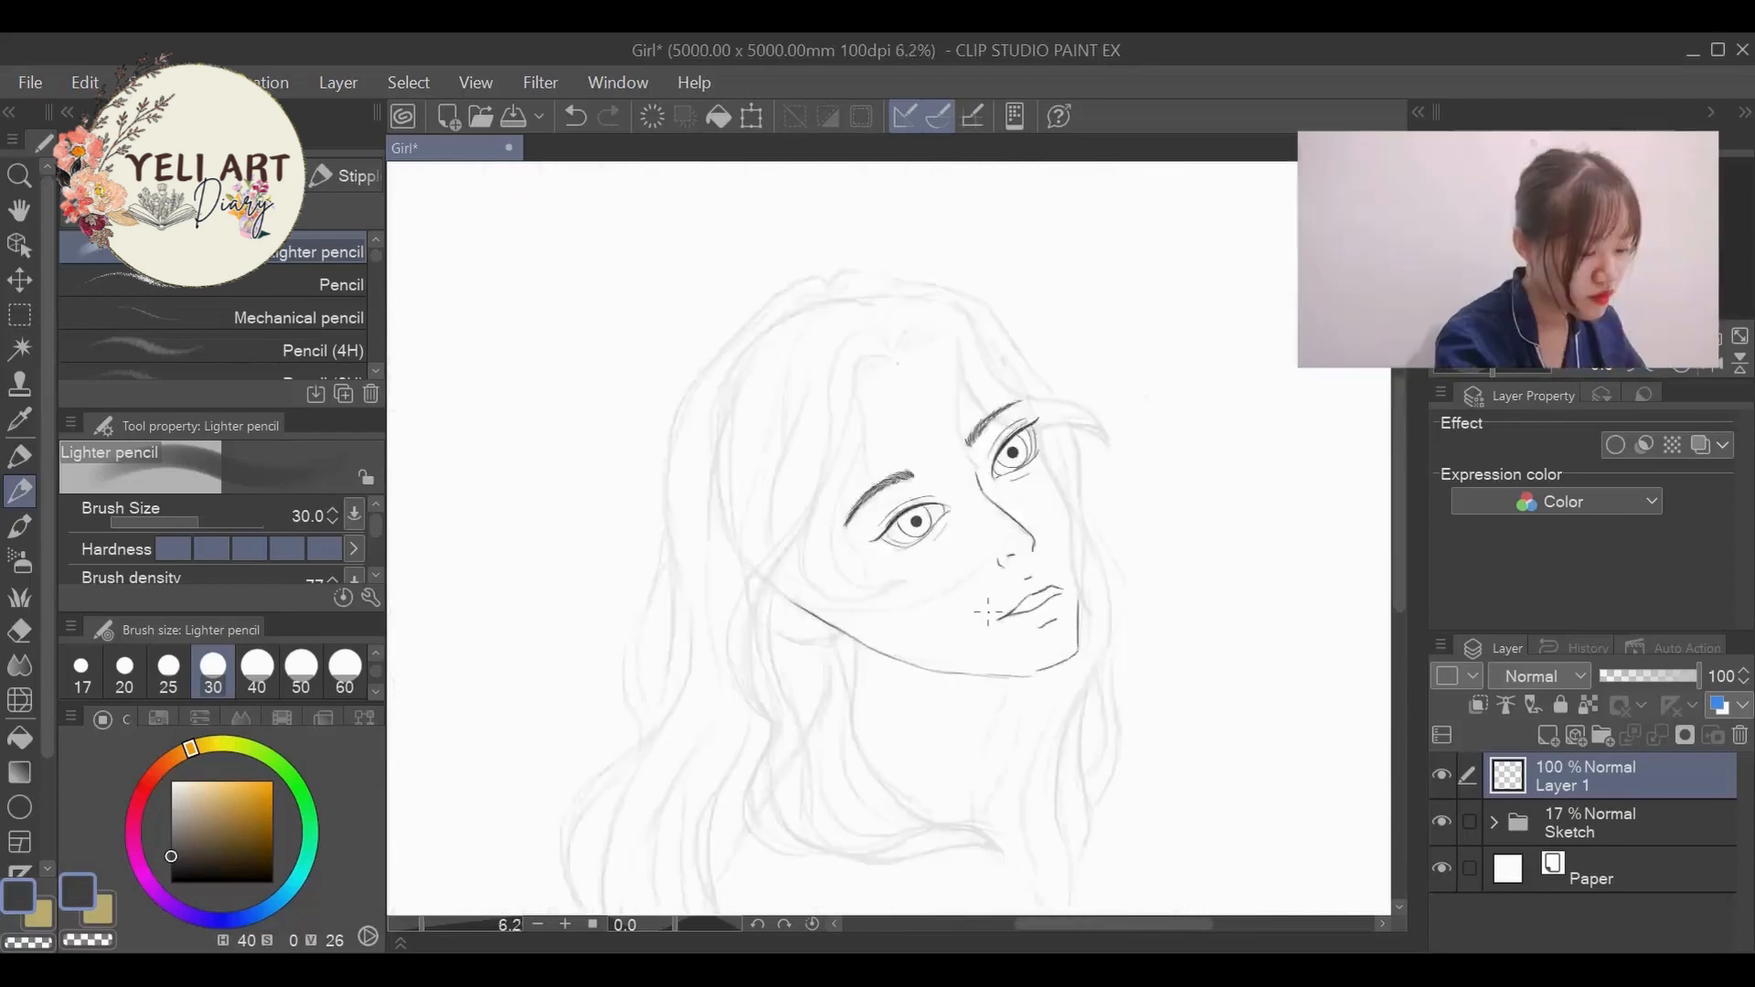
pyautogui.hotkey('ctrl', 'z')
pyautogui.hotkey('ctrl', 'z')
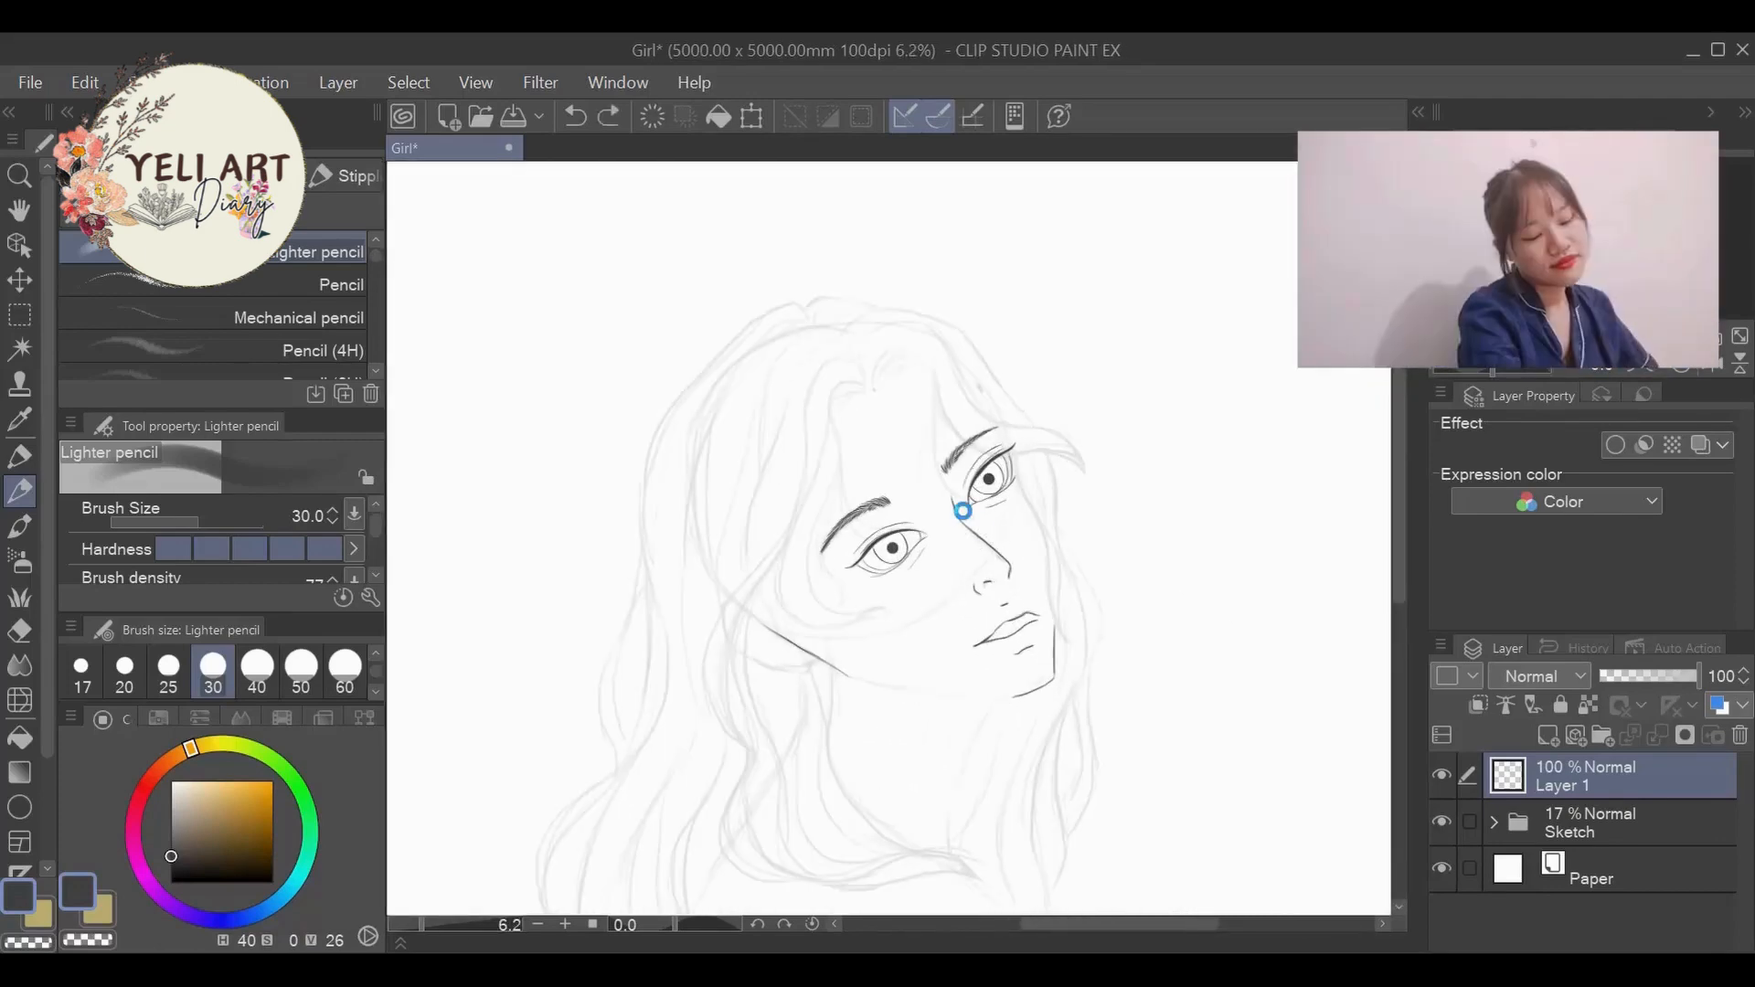
# - Erase the inked irises and pupils from both eyes, keeping the eyelid outlines, and return to the pencil
pyautogui.scroll(5, 864, 494)
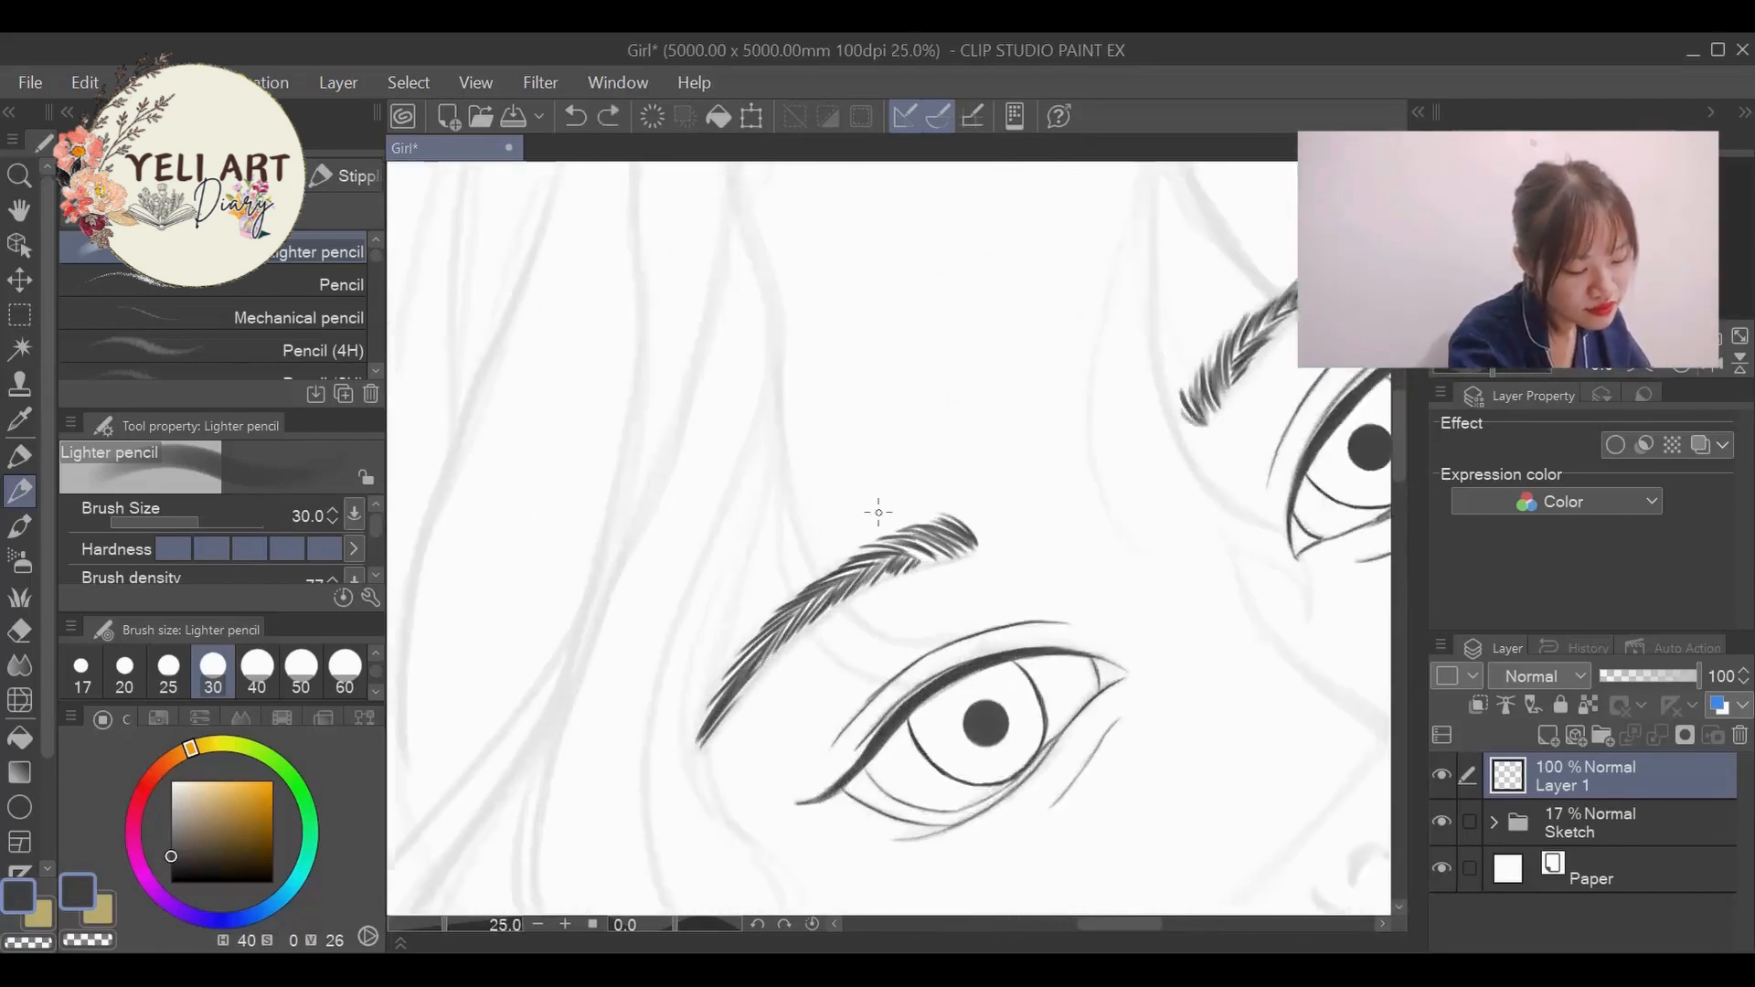
pyautogui.press('e')
pyautogui.moveTo(1006, 768)
pyautogui.mouseDown()
pyautogui.moveTo(927, 781)
pyautogui.moveTo(961, 818)
pyautogui.moveTo(1019, 819)
pyautogui.moveTo(1044, 712)
pyautogui.moveTo(1056, 783)
pyautogui.moveTo(1030, 820)
pyautogui.mouseUp()
pyautogui.moveTo(1132, 924); pyautogui.dragTo(1165, 920)
pyautogui.moveTo(1100, 362)
pyautogui.mouseDown()
pyautogui.moveTo(1117, 430)
pyautogui.moveTo(1007, 482)
pyautogui.moveTo(1099, 476)
pyautogui.moveTo(1078, 400)
pyautogui.mouseUp()
pyautogui.press('p')
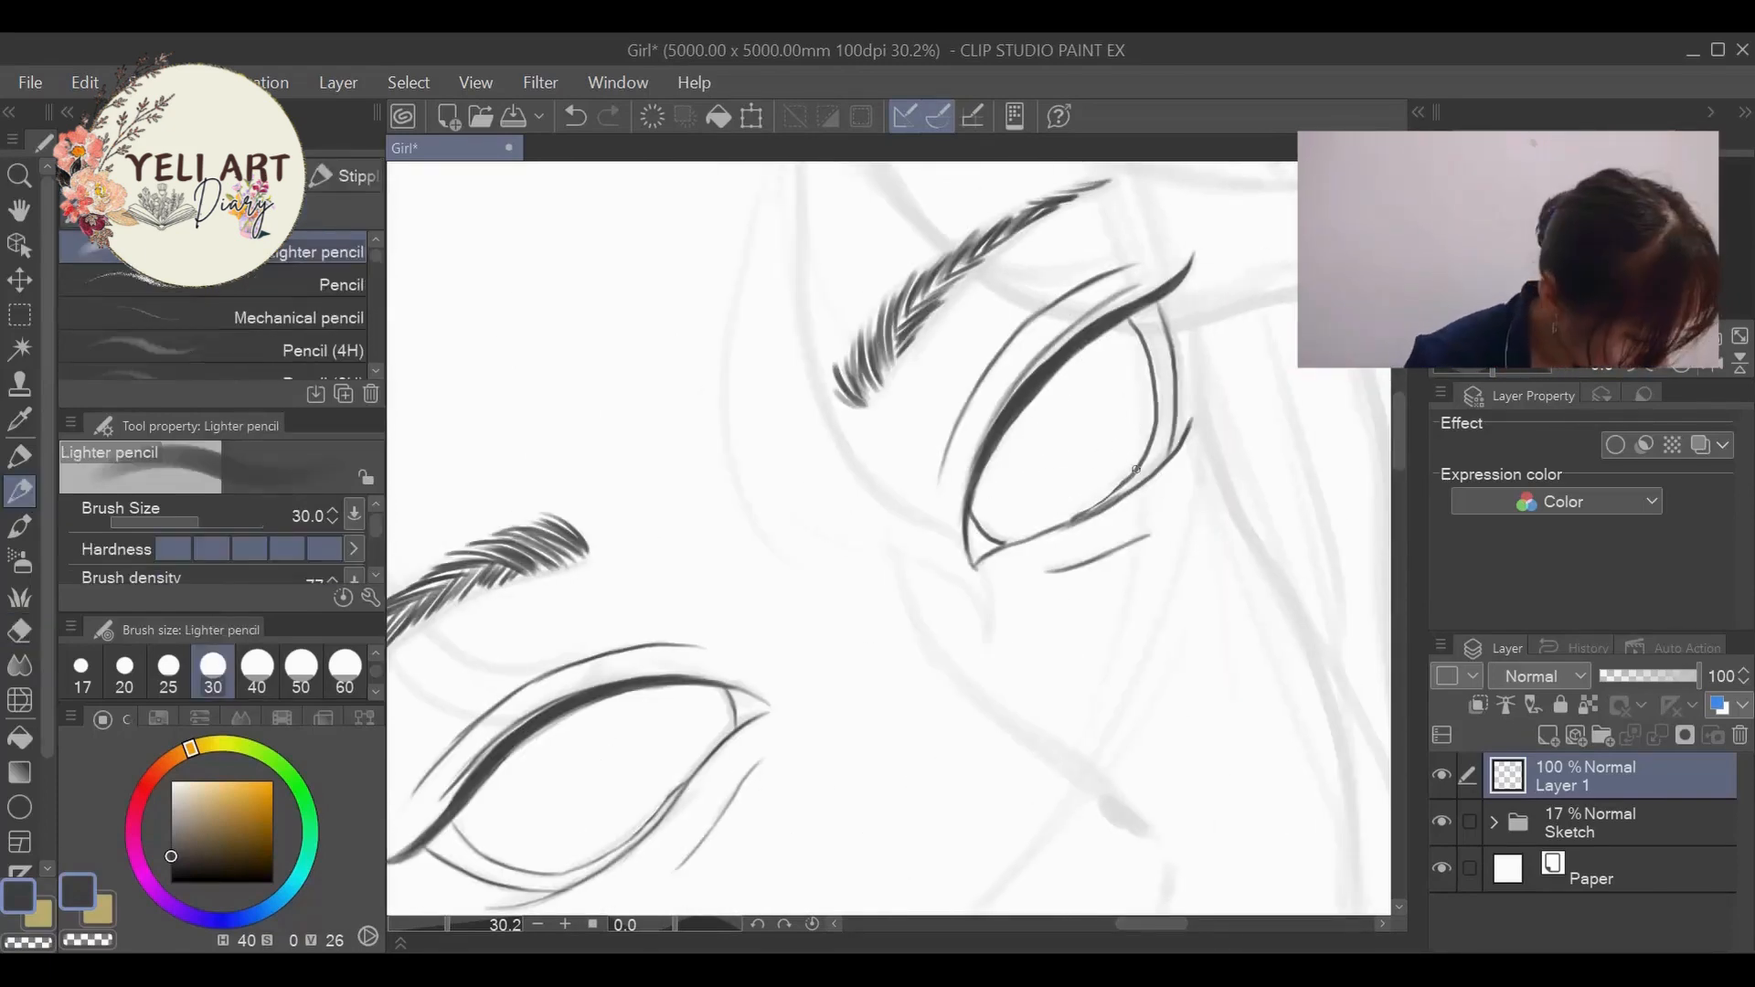
# - Set the brush size to 25 and touch up the far eye's lower lid line
pyautogui.click(168, 674)
pyautogui.moveTo(1116, 490)
pyautogui.mouseDown()
pyautogui.moveTo(1141, 467)
pyautogui.moveTo(1114, 488)
pyautogui.mouseUp()
pyautogui.hotkey('ctrl', 'z')
pyautogui.scroll(-2, 1099, 384)
pyautogui.scroll(-5, 1092, 347)
pyautogui.scroll(2, 1039, 451)
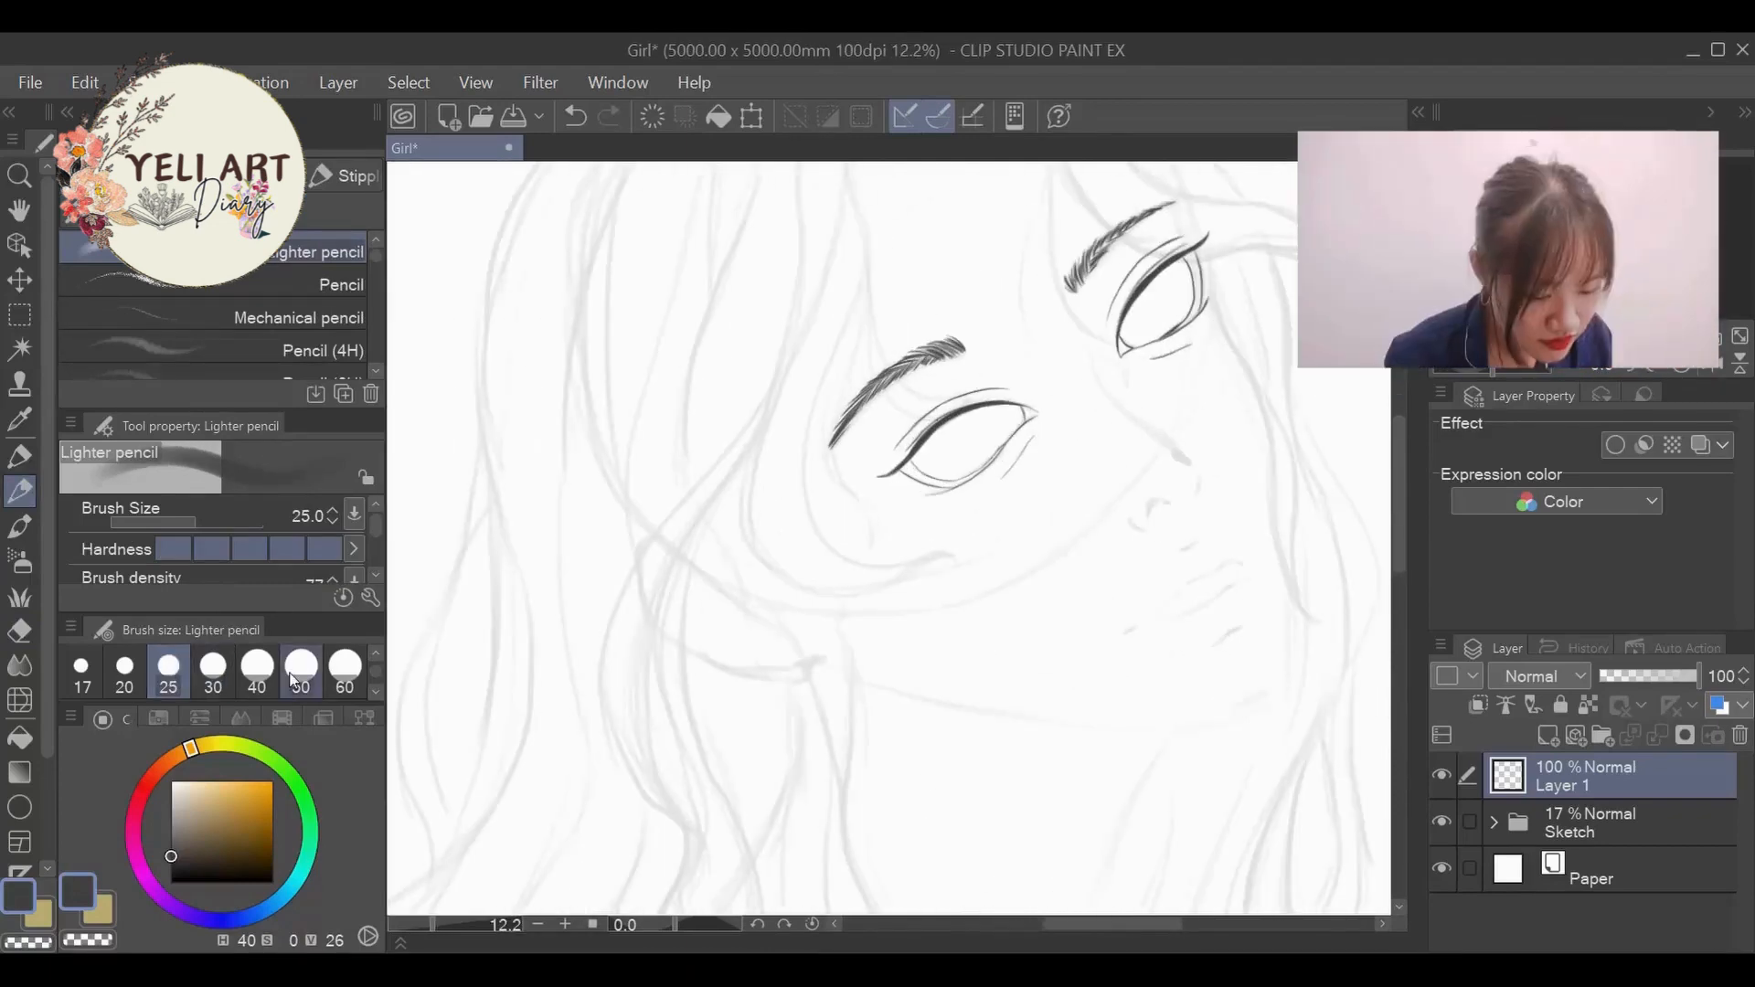
# - Set the brush size to 50, add a new layer and try redrawing the irises on it
pyautogui.click(302, 674)
pyautogui.click(1549, 737)
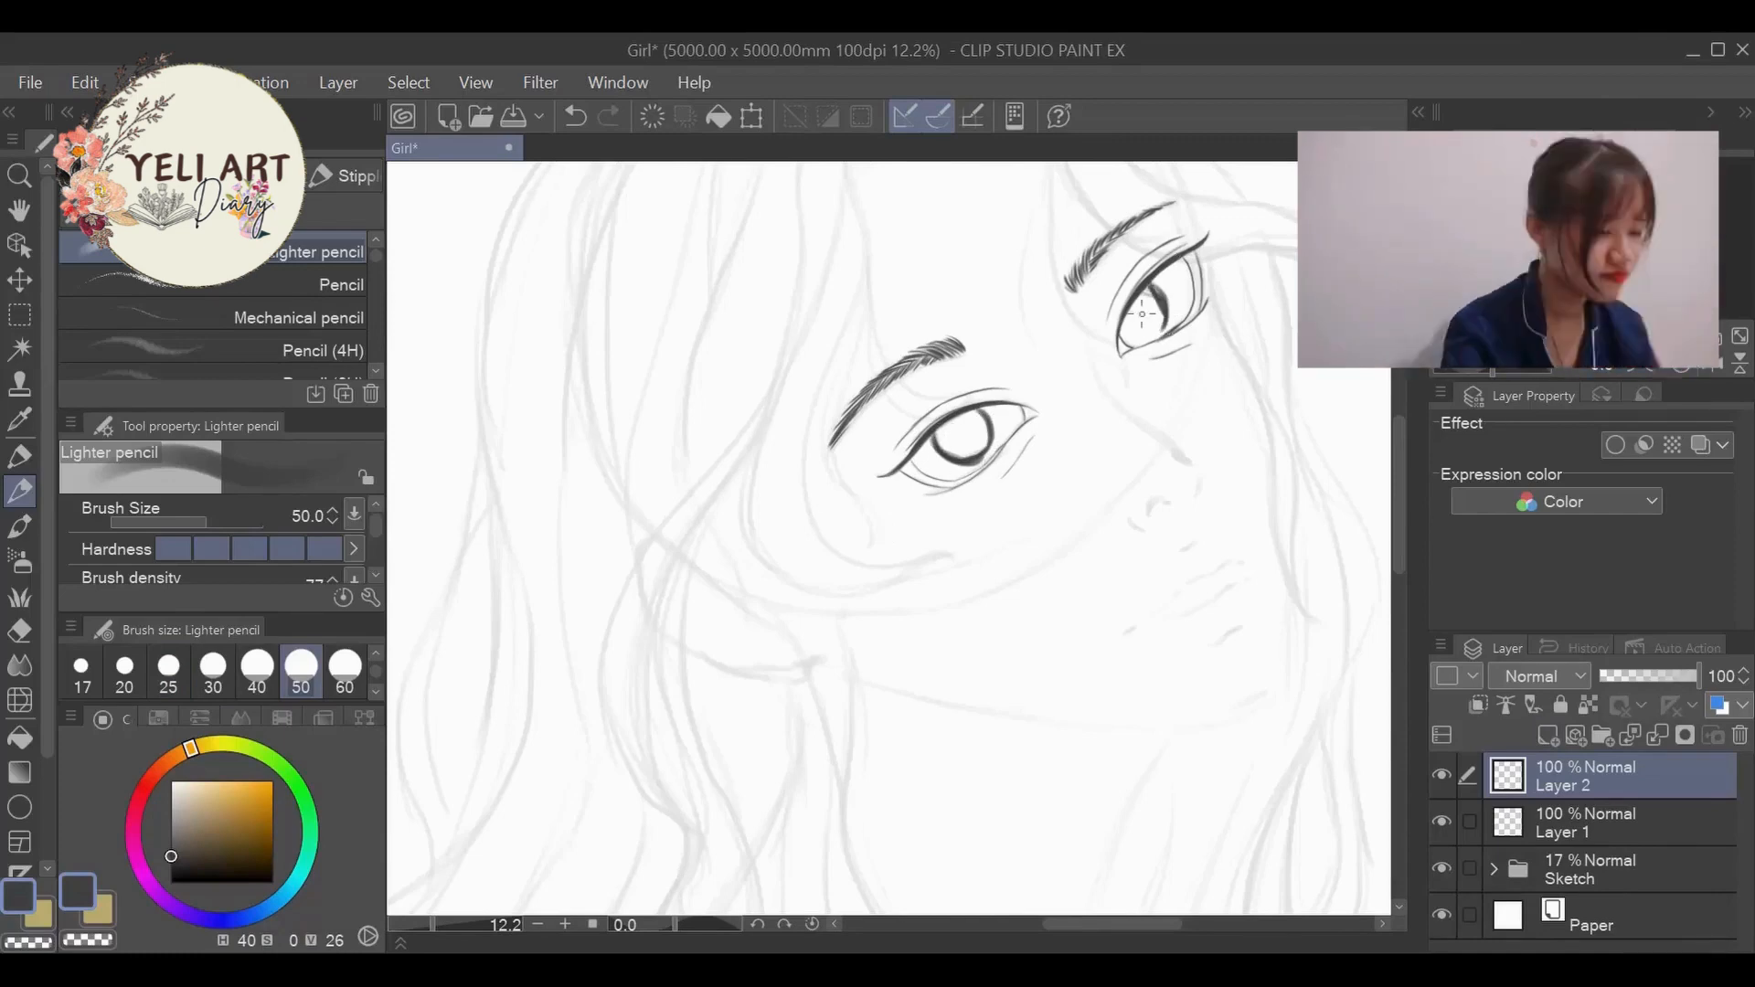
# - Hide Layer 1 and draw a round iris inside the near eye on the Sketch 3 layer
pyautogui.click(1445, 819)
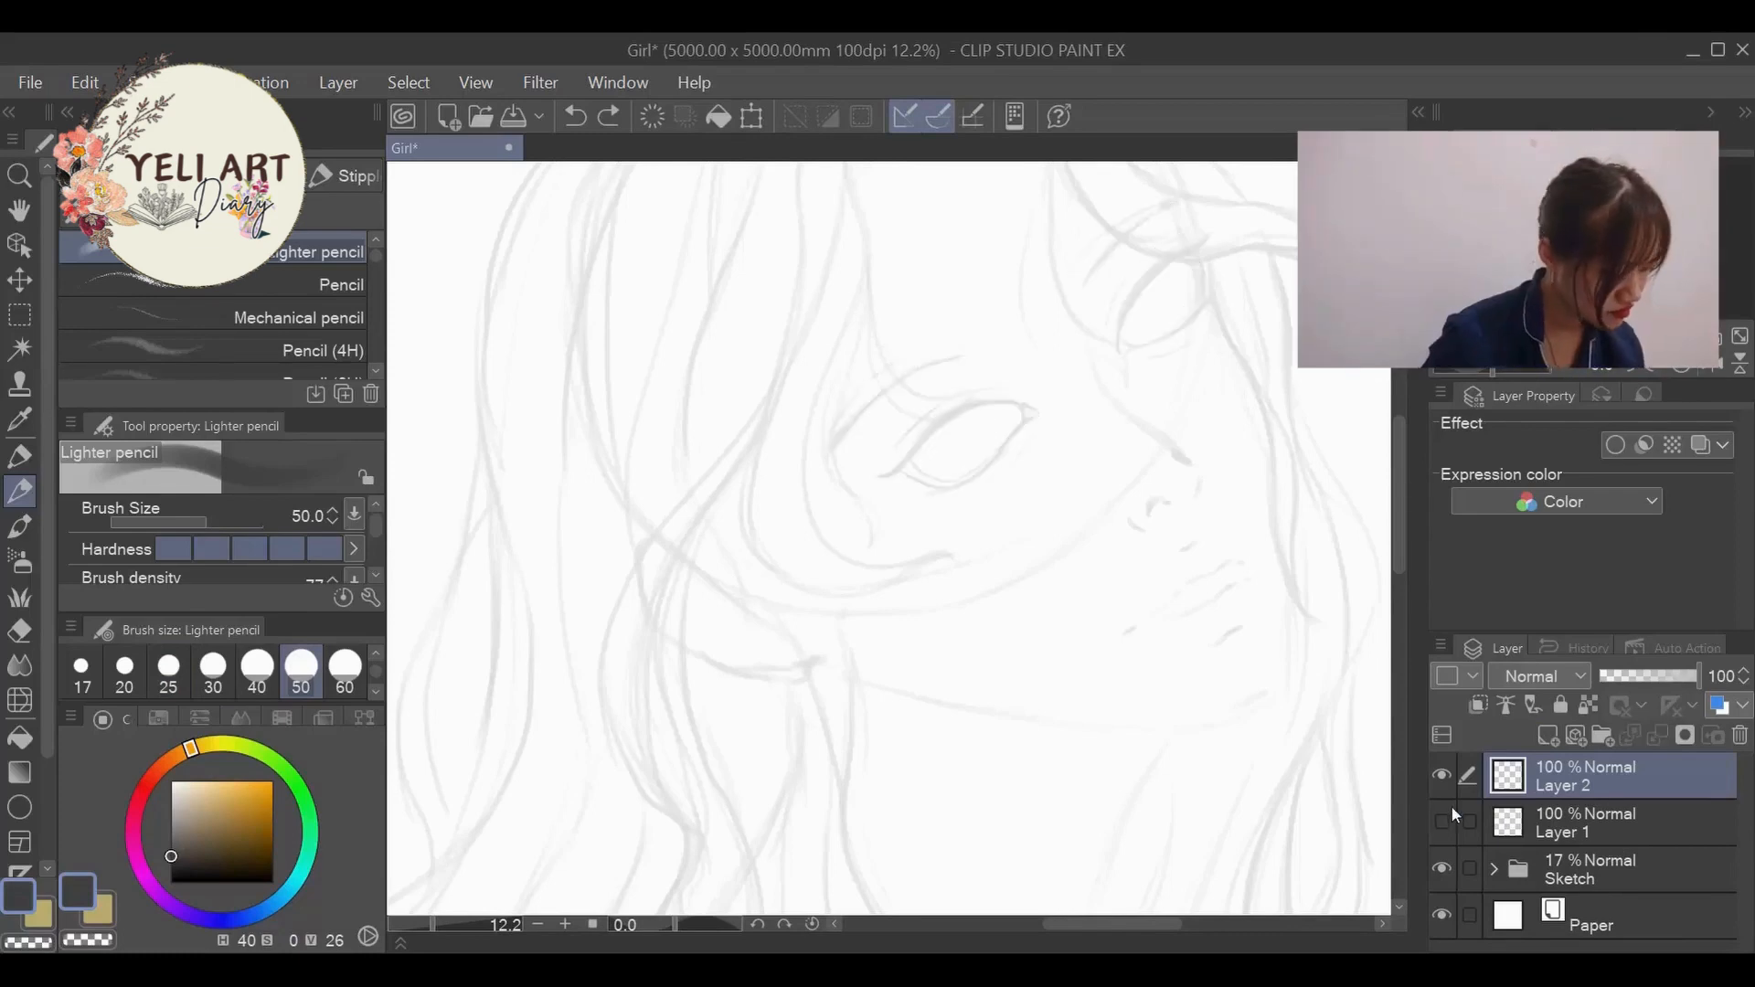
pyautogui.click(1493, 870)
pyautogui.click(1639, 809)
pyautogui.scroll(3, 1189, 311)
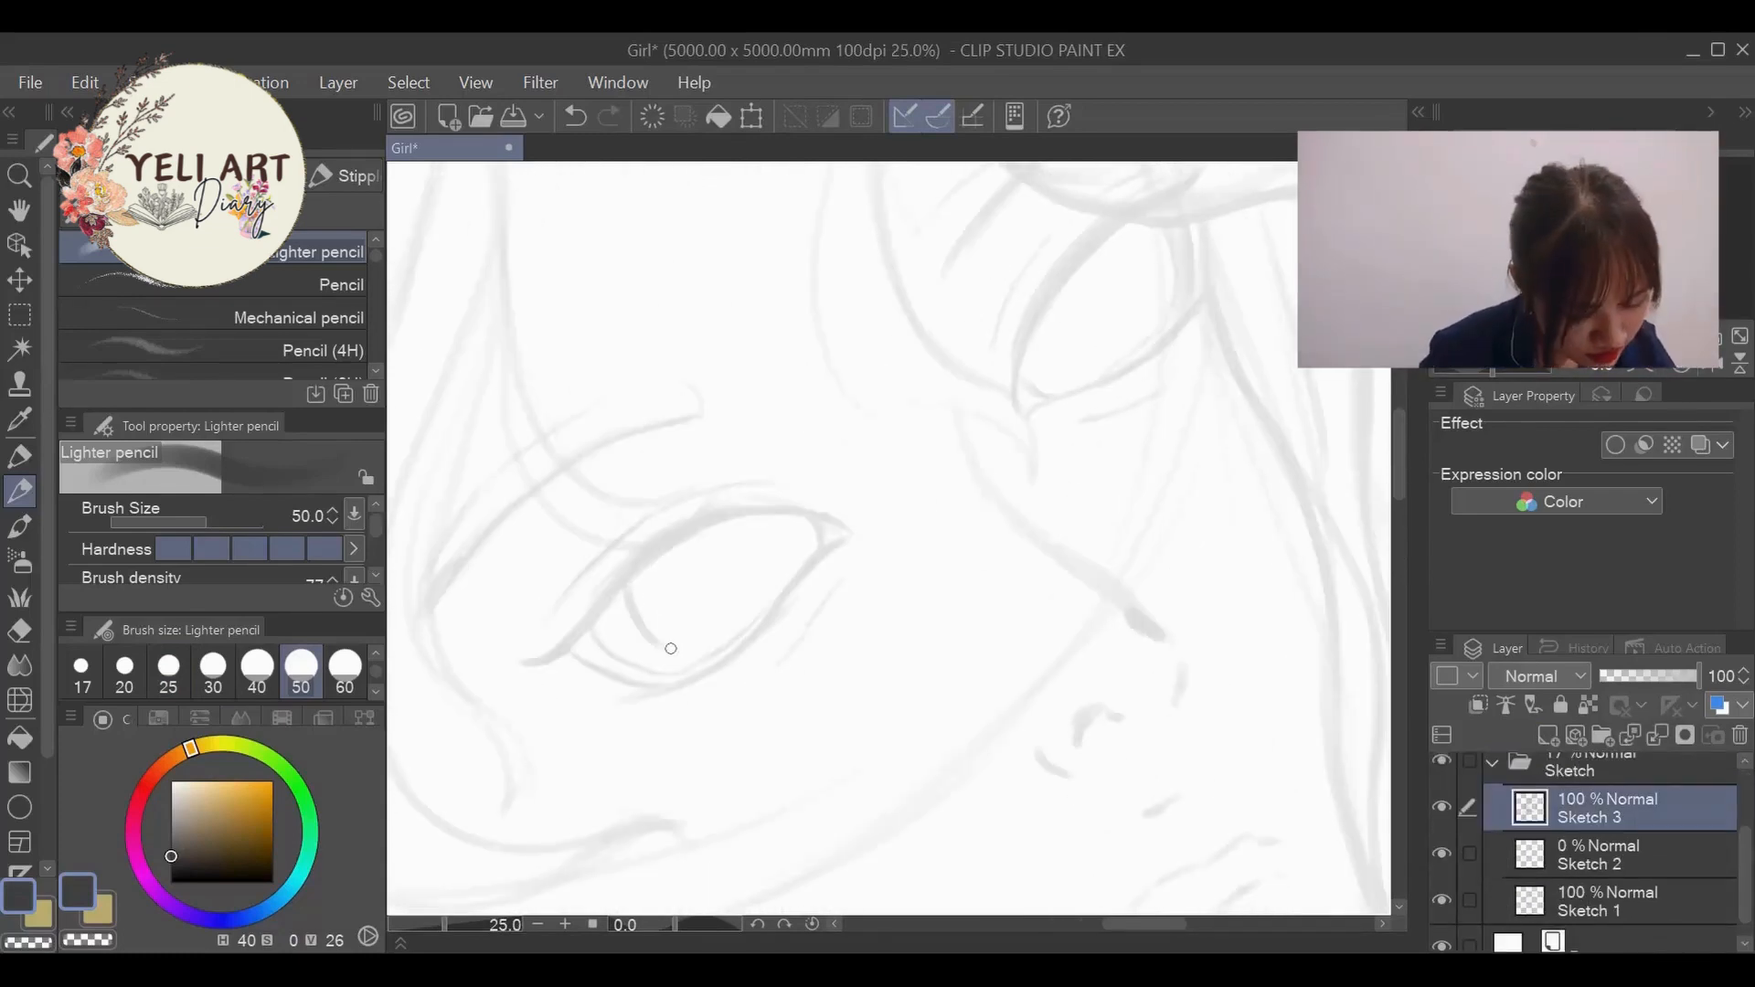
pyautogui.moveTo(671, 648)
pyautogui.mouseDown()
pyautogui.moveTo(722, 627)
pyautogui.moveTo(698, 524)
pyautogui.moveTo(745, 622)
pyautogui.mouseUp()
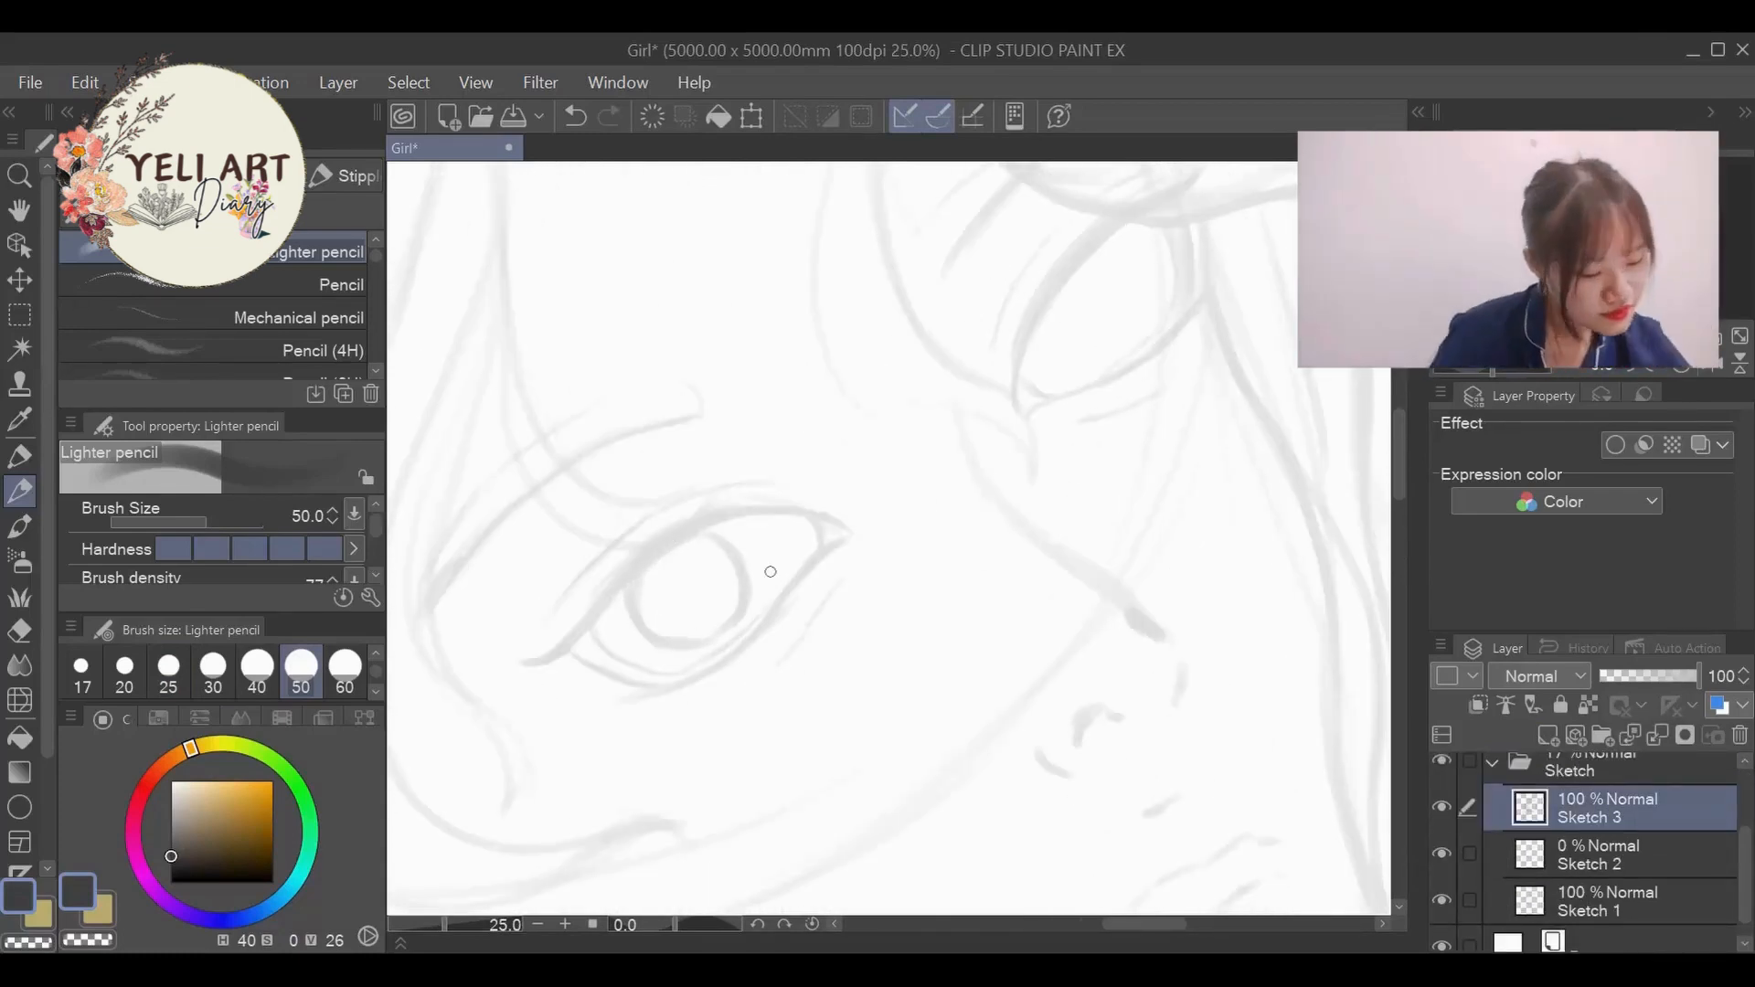
pyautogui.scroll(-2, 953, 510)
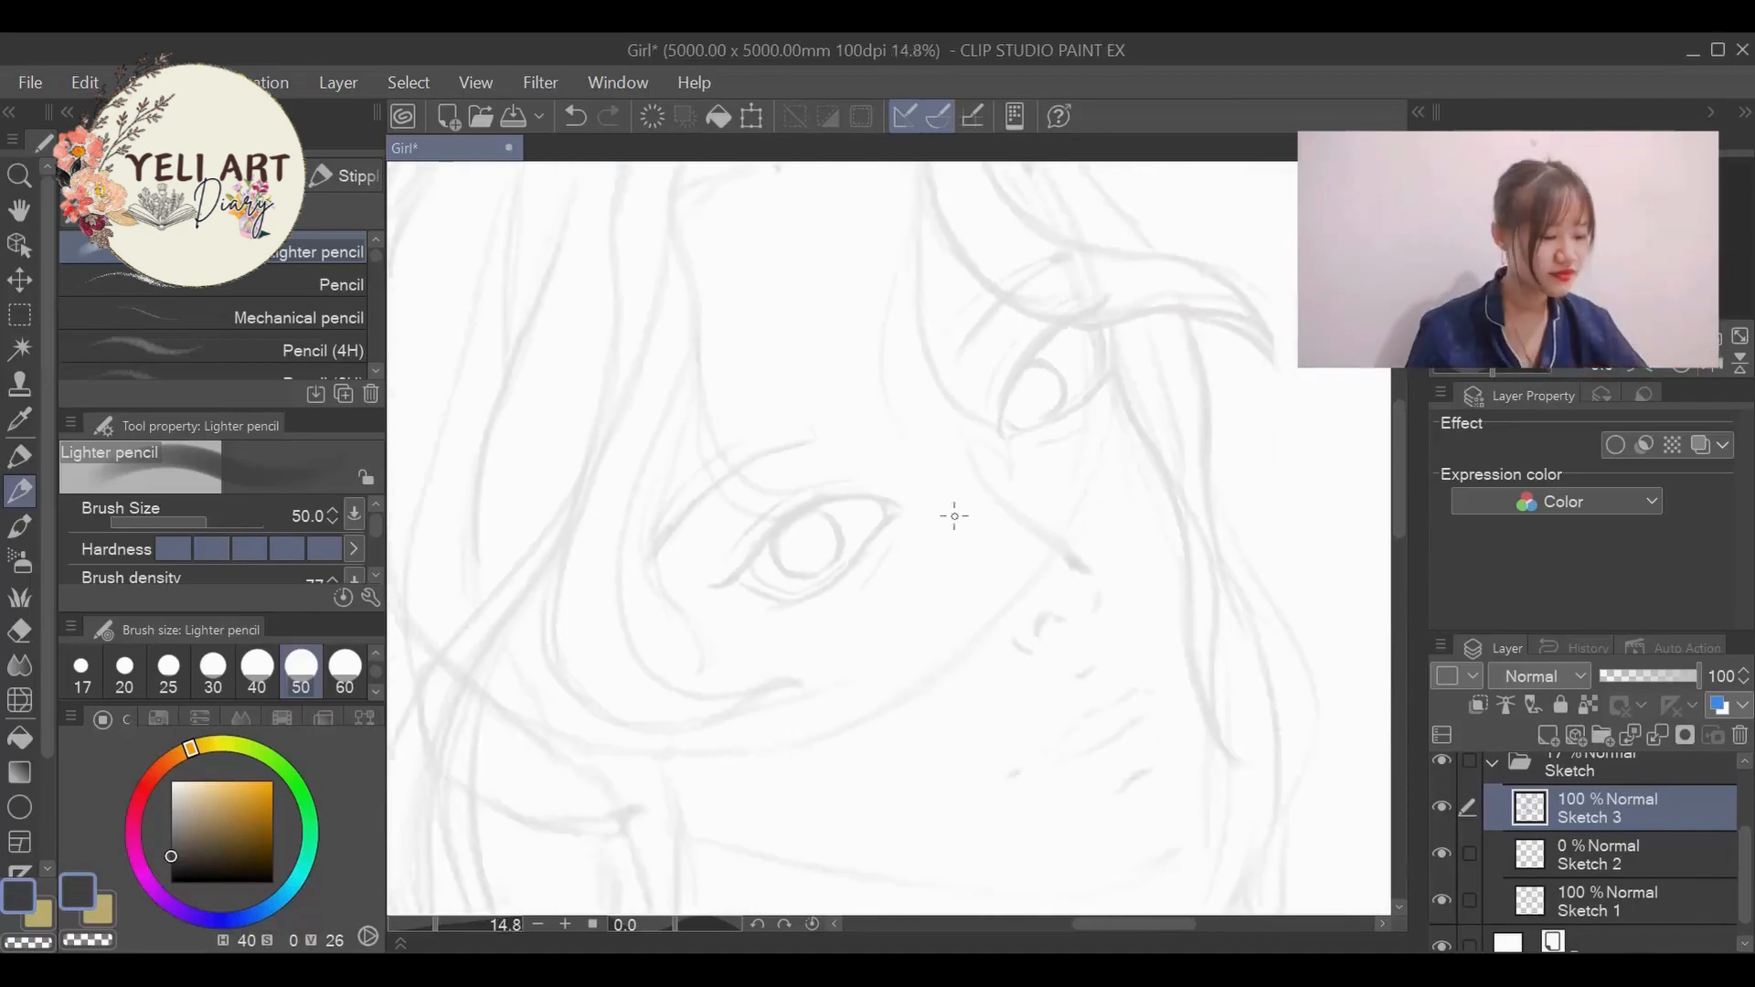
# - Draw a matching iris inside the far eye on the Sketch 3 layer, undoing and redrawing the curve as needed
pyautogui.scroll(1, 977, 486)
pyautogui.hotkey('ctrl', 'z')
pyautogui.moveTo(925, 485); pyautogui.dragTo(950, 507)
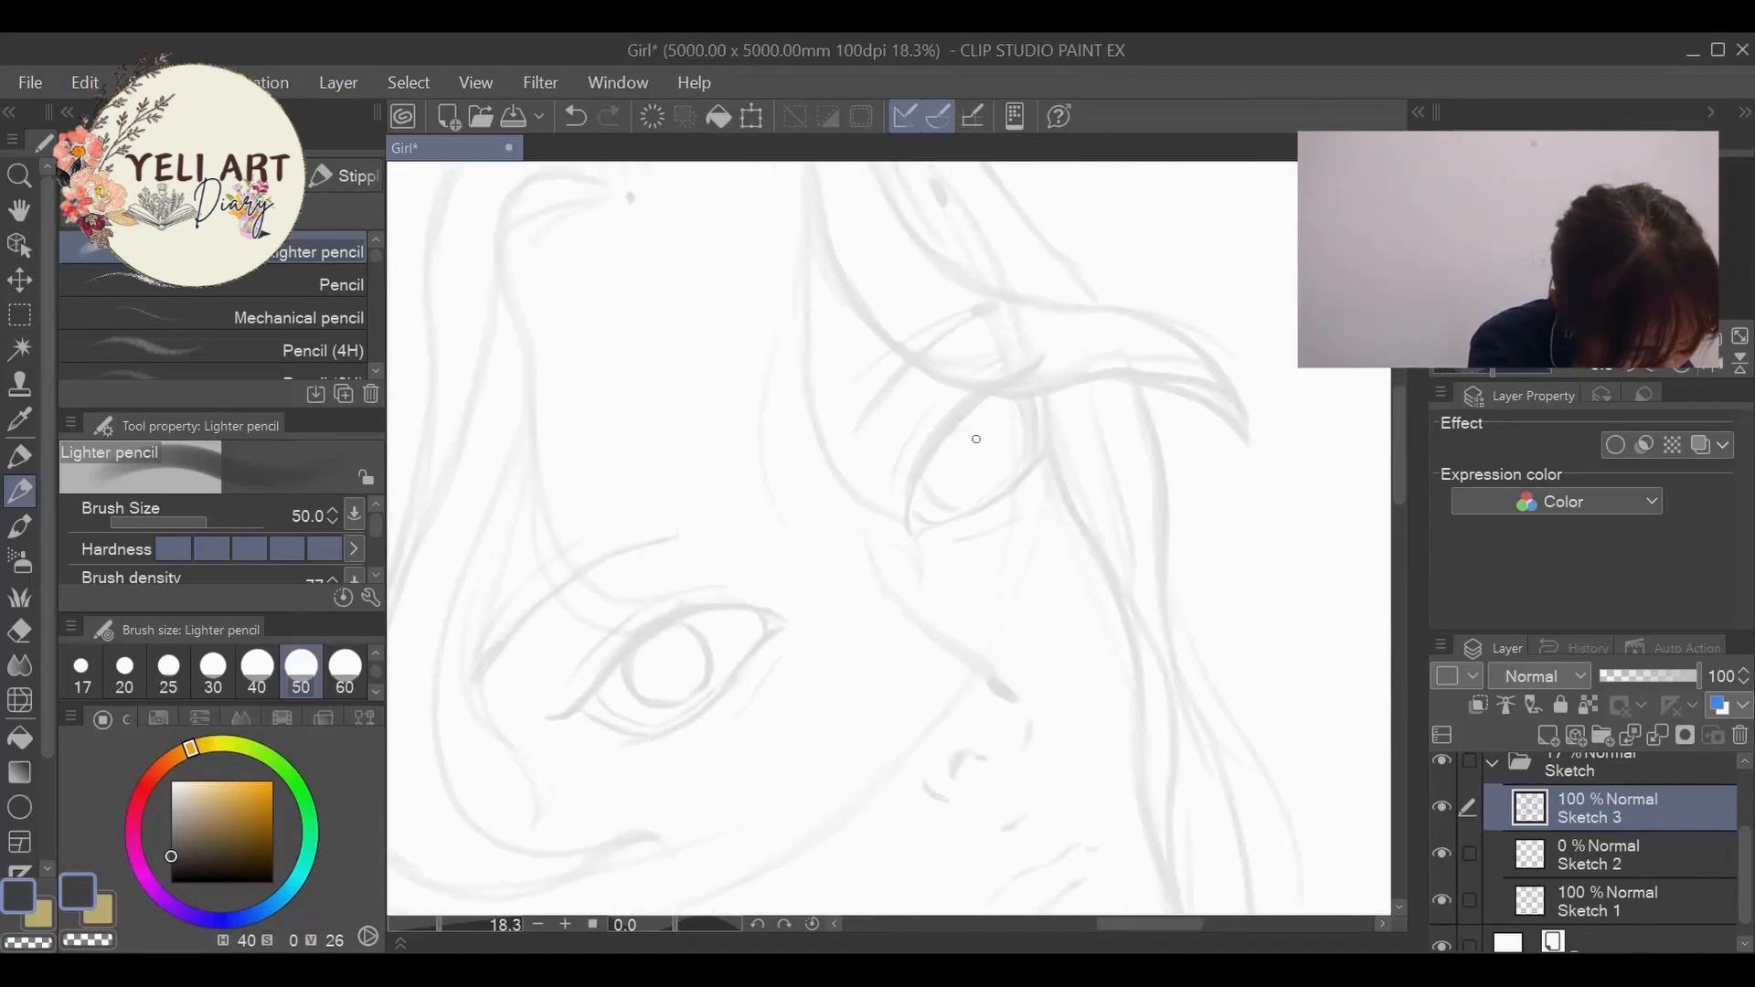
pyautogui.scroll(-2, 982, 496)
pyautogui.scroll(3, 948, 498)
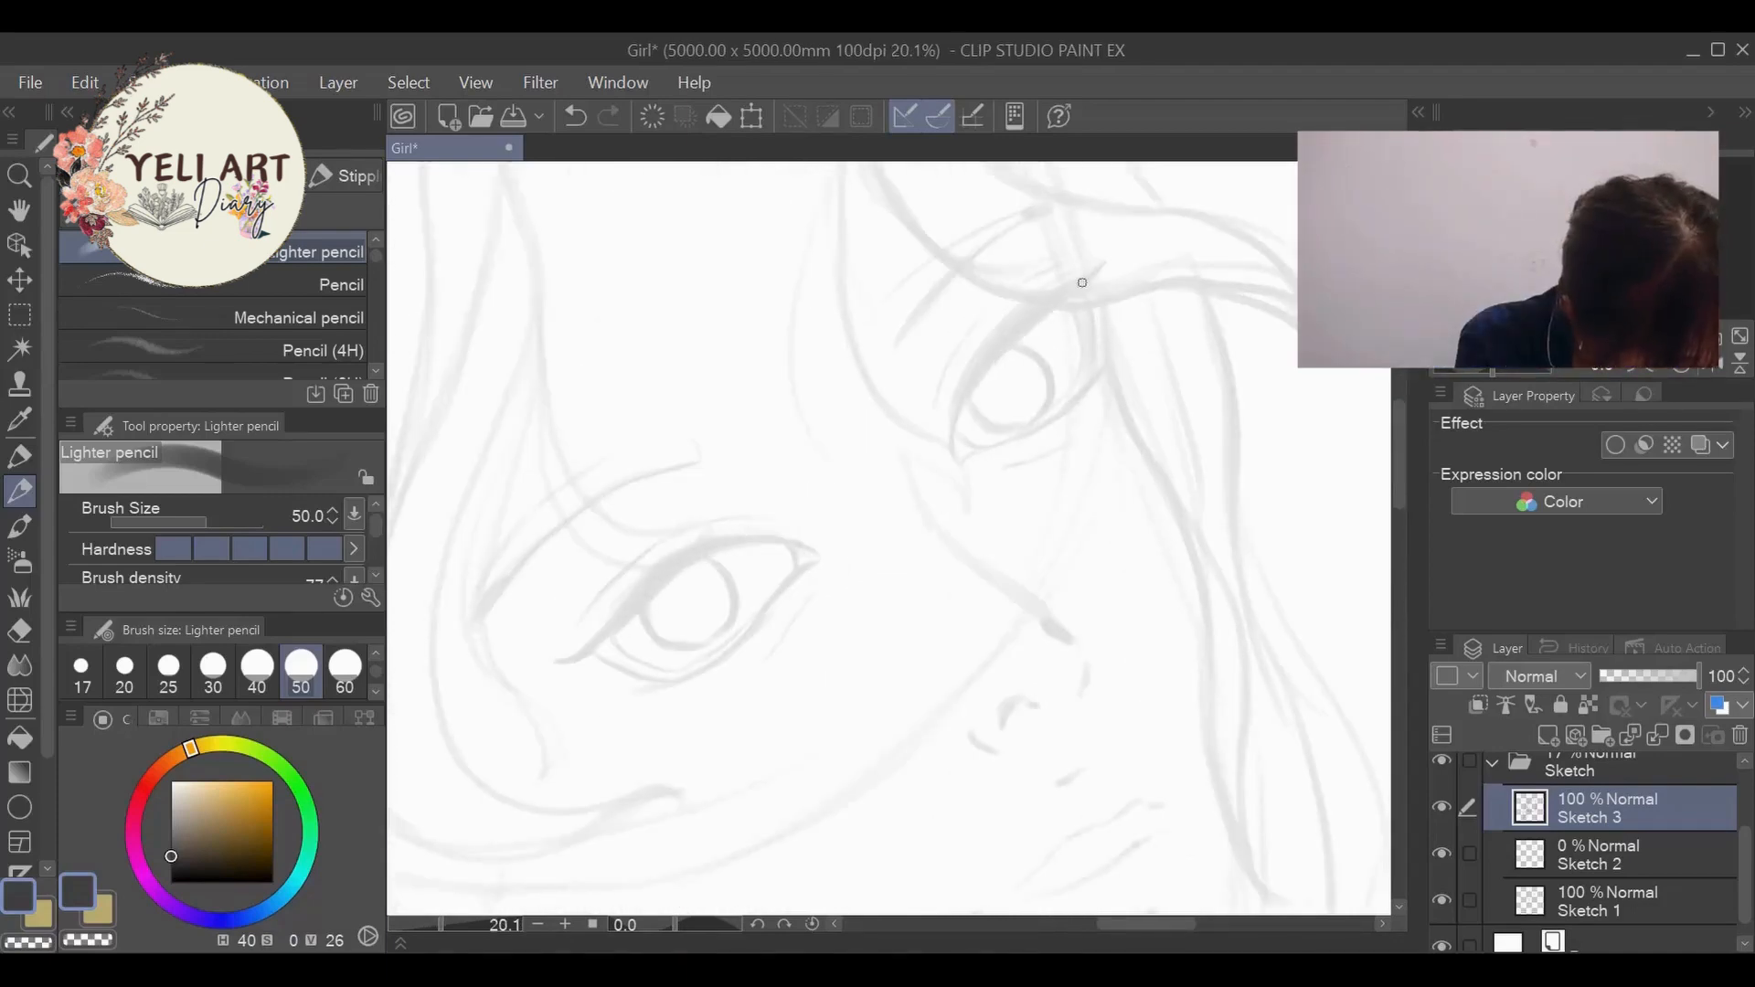
pyautogui.scroll(-3, 1082, 282)
pyautogui.scroll(2, 1082, 282)
pyautogui.scroll(3, 1587, 826)
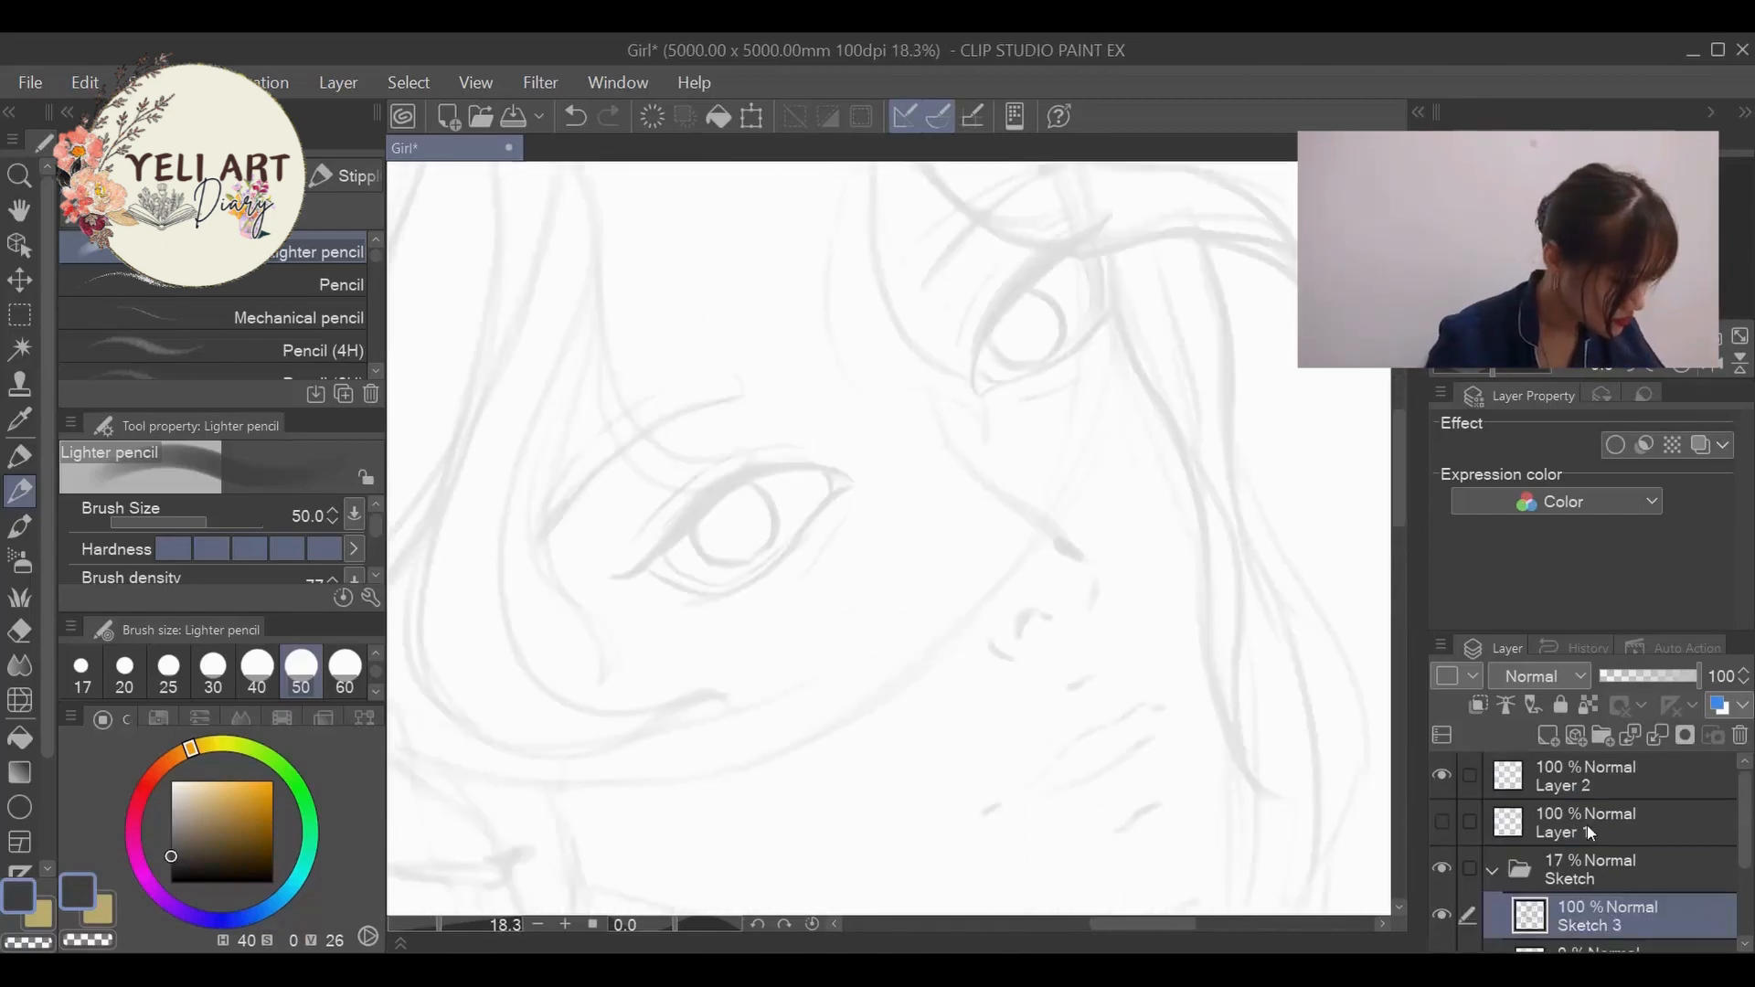
# - Show and select Layer 1, set the brush size to 25, and thicken the far eye's upper lash line
pyautogui.click(1442, 822)
pyautogui.scroll(3, 919, 339)
pyautogui.click(168, 673)
pyautogui.click(1578, 816)
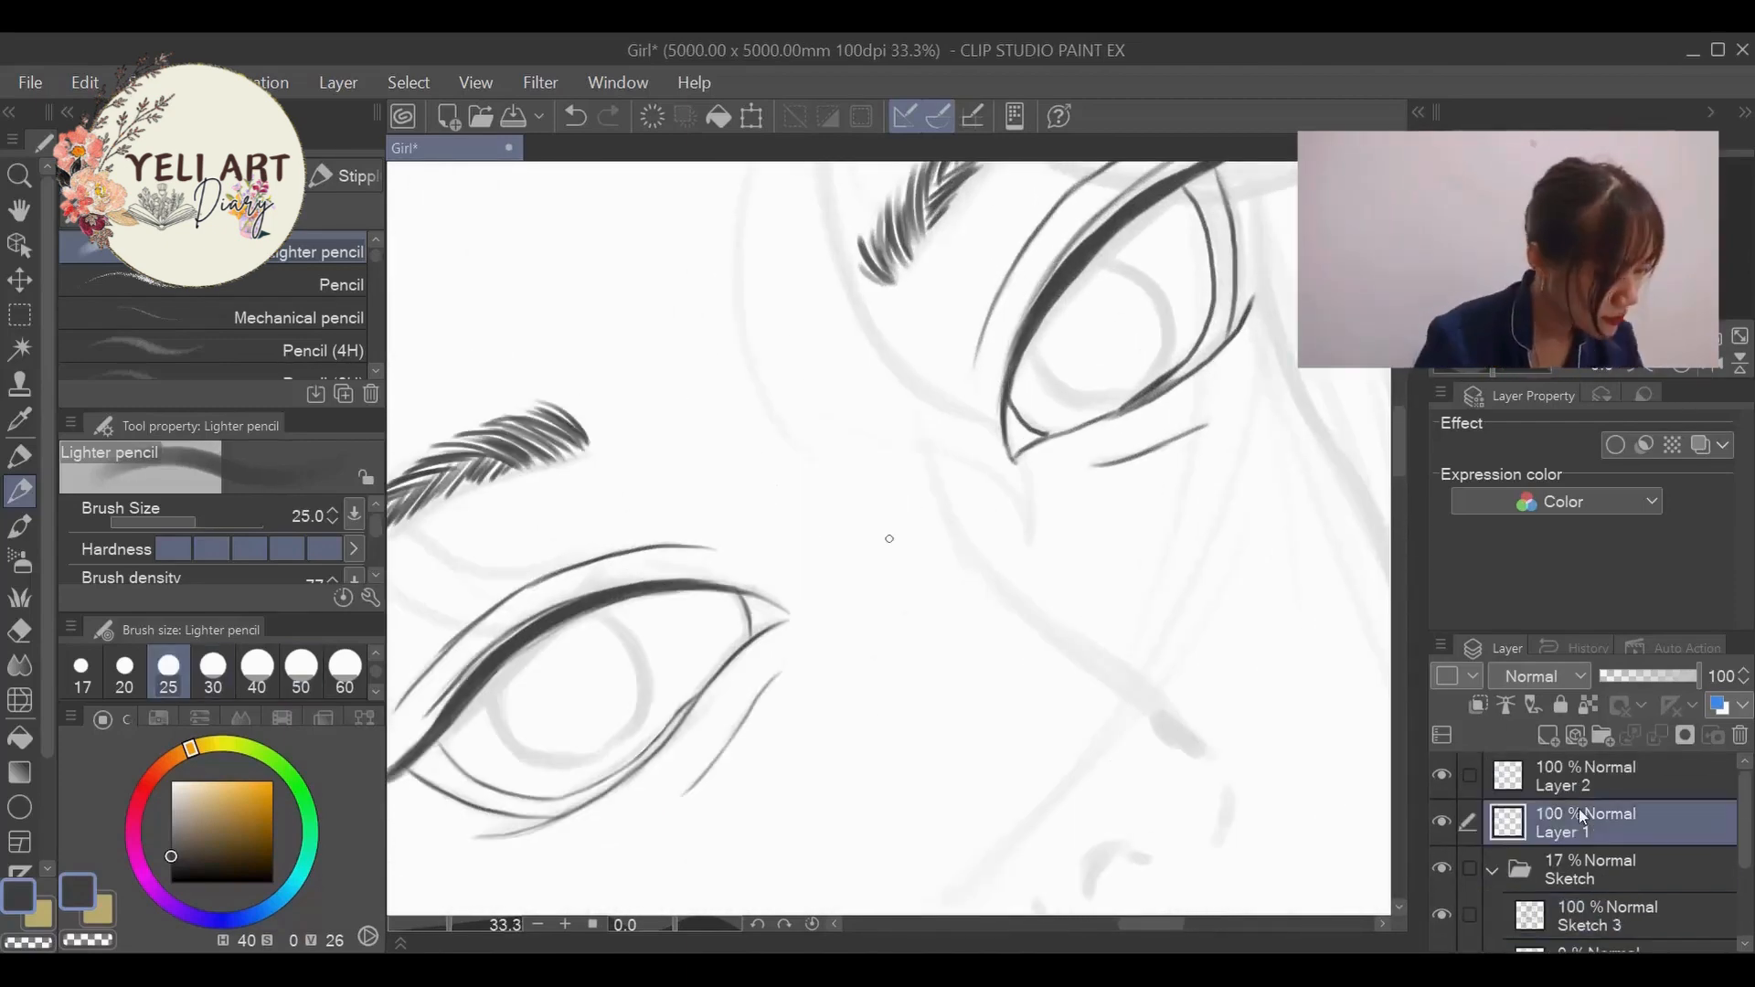
pyautogui.moveTo(1020, 337)
pyautogui.mouseDown()
pyautogui.moveTo(1020, 477)
pyautogui.moveTo(1120, 349)
pyautogui.moveTo(1204, 299)
pyautogui.moveTo(1058, 426)
pyautogui.mouseUp()
pyautogui.scroll(-3, 1057, 426)
pyautogui.scroll(4, 655, 329)
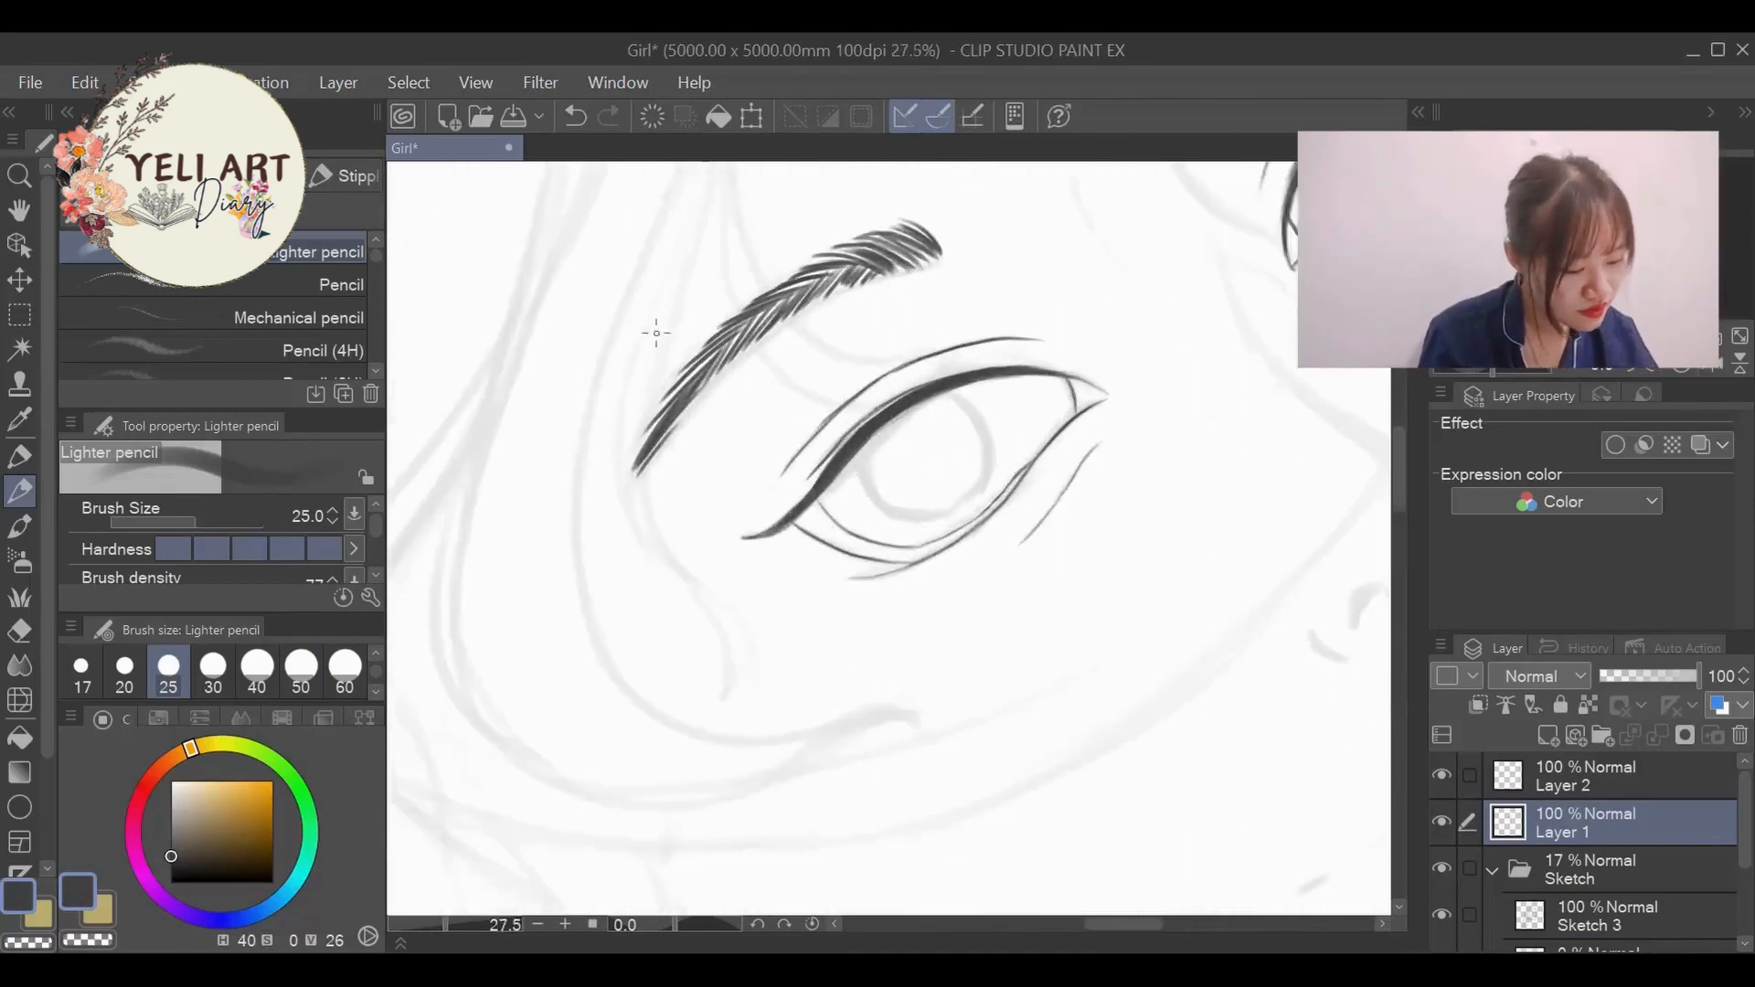
# - Thicken the near eye's upper lash line and taper it toward the outer corner
pyautogui.moveTo(959, 493)
pyautogui.mouseDown()
pyautogui.moveTo(836, 605)
pyautogui.moveTo(1070, 419)
pyautogui.mouseUp()
pyautogui.scroll(-6, 927, 582)
pyautogui.scroll(6, 928, 587)
pyautogui.moveTo(859, 532); pyautogui.dragTo(780, 626)
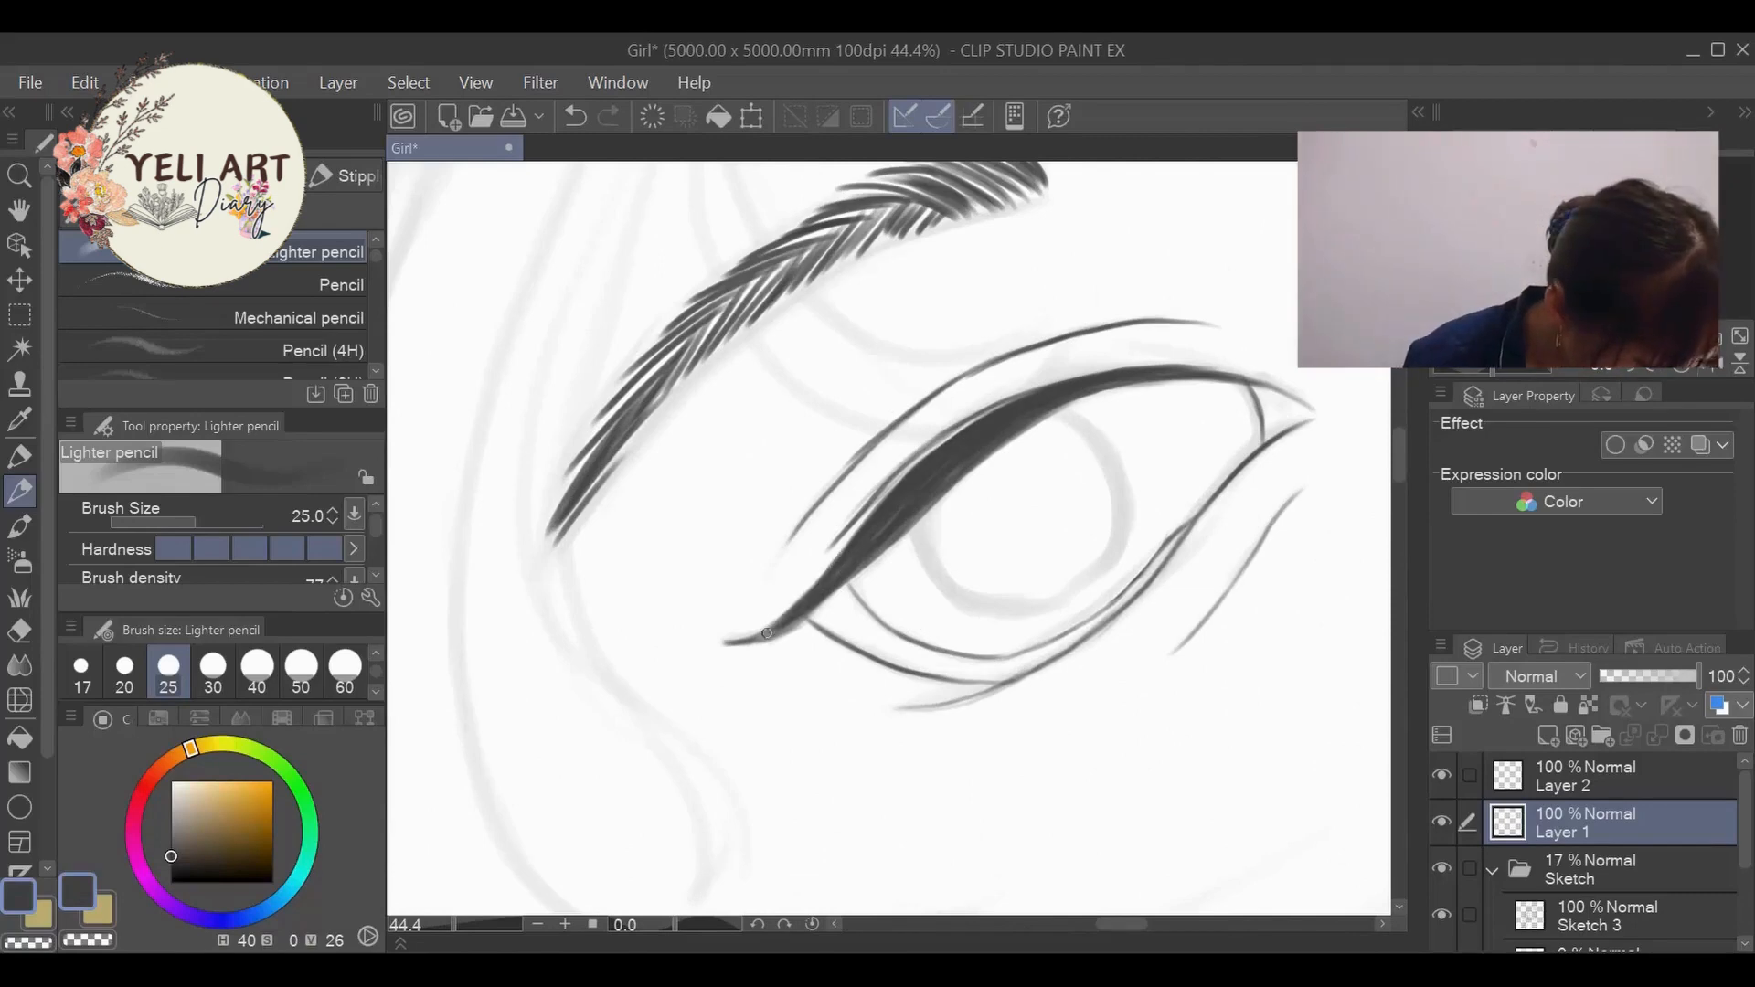
pyautogui.scroll(-5, 722, 631)
pyautogui.scroll(3, 850, 717)
# - Ink the nose bridge down around the tip, and add the nostril arch and the side curve of the nose wing
pyautogui.moveTo(914, 267)
pyautogui.mouseDown()
pyautogui.moveTo(933, 333)
pyautogui.moveTo(1055, 442)
pyautogui.moveTo(1111, 546)
pyautogui.mouseUp()
pyautogui.scroll(-3, 1006, 587)
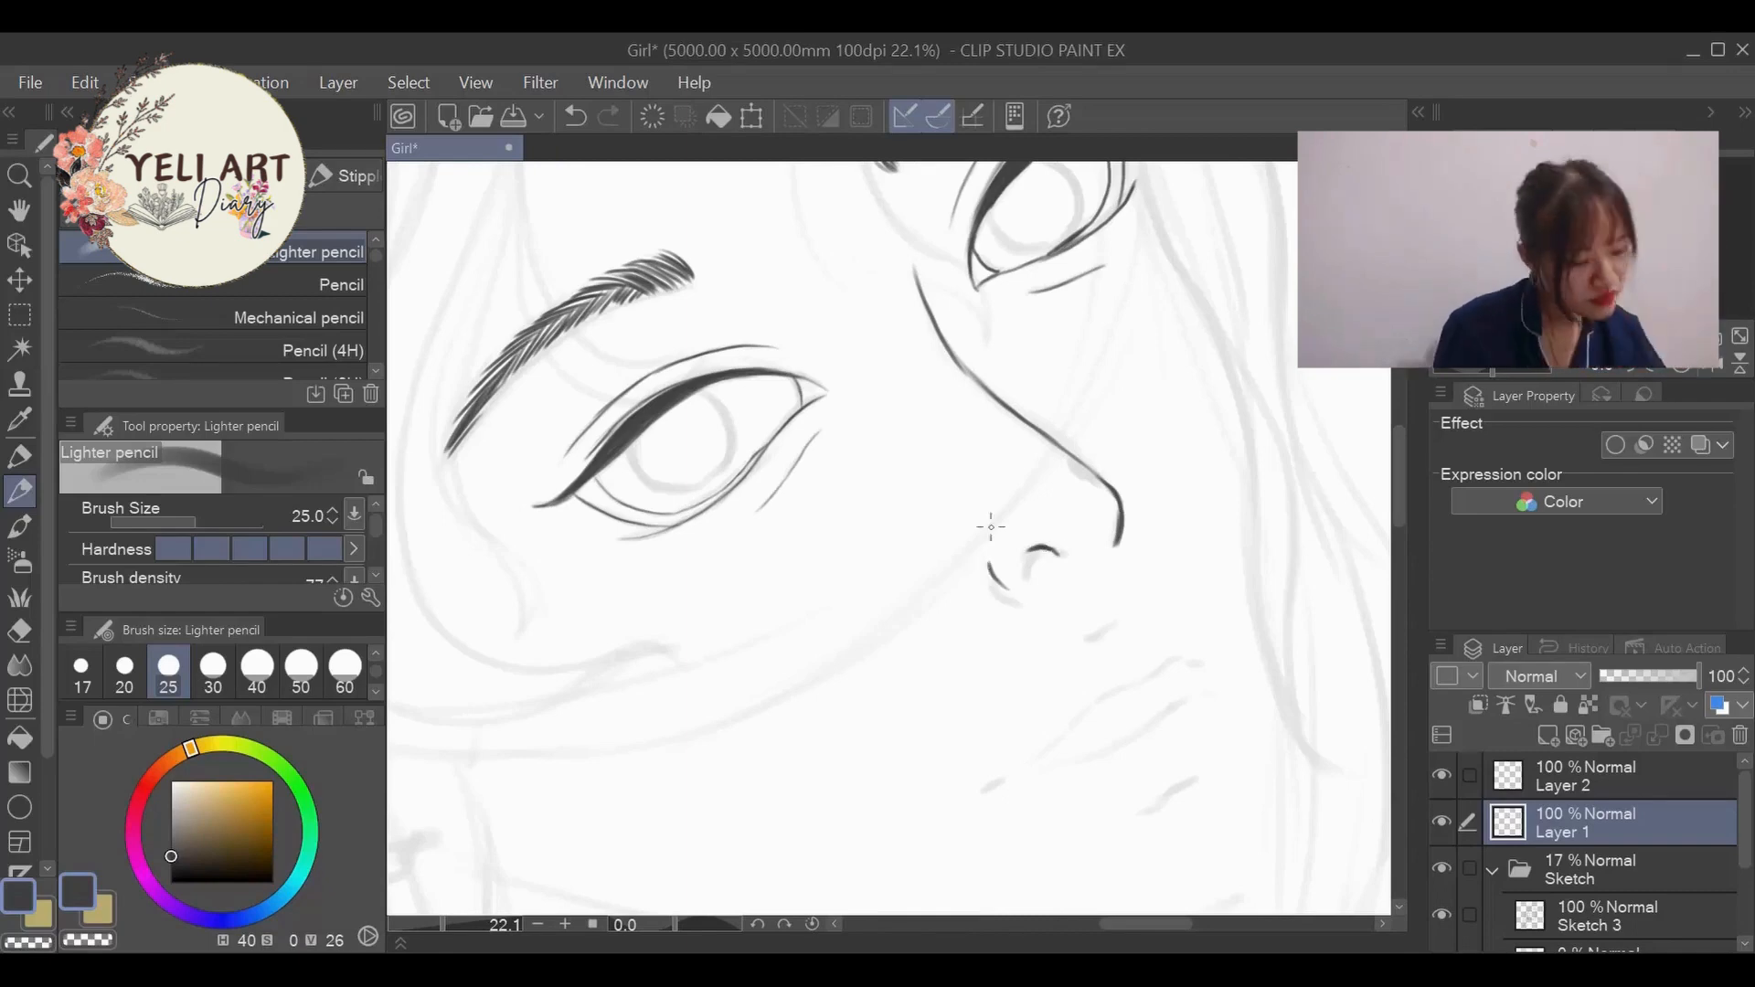
pyautogui.scroll(5, 1031, 497)
pyautogui.moveTo(1078, 655); pyautogui.dragTo(1097, 640)
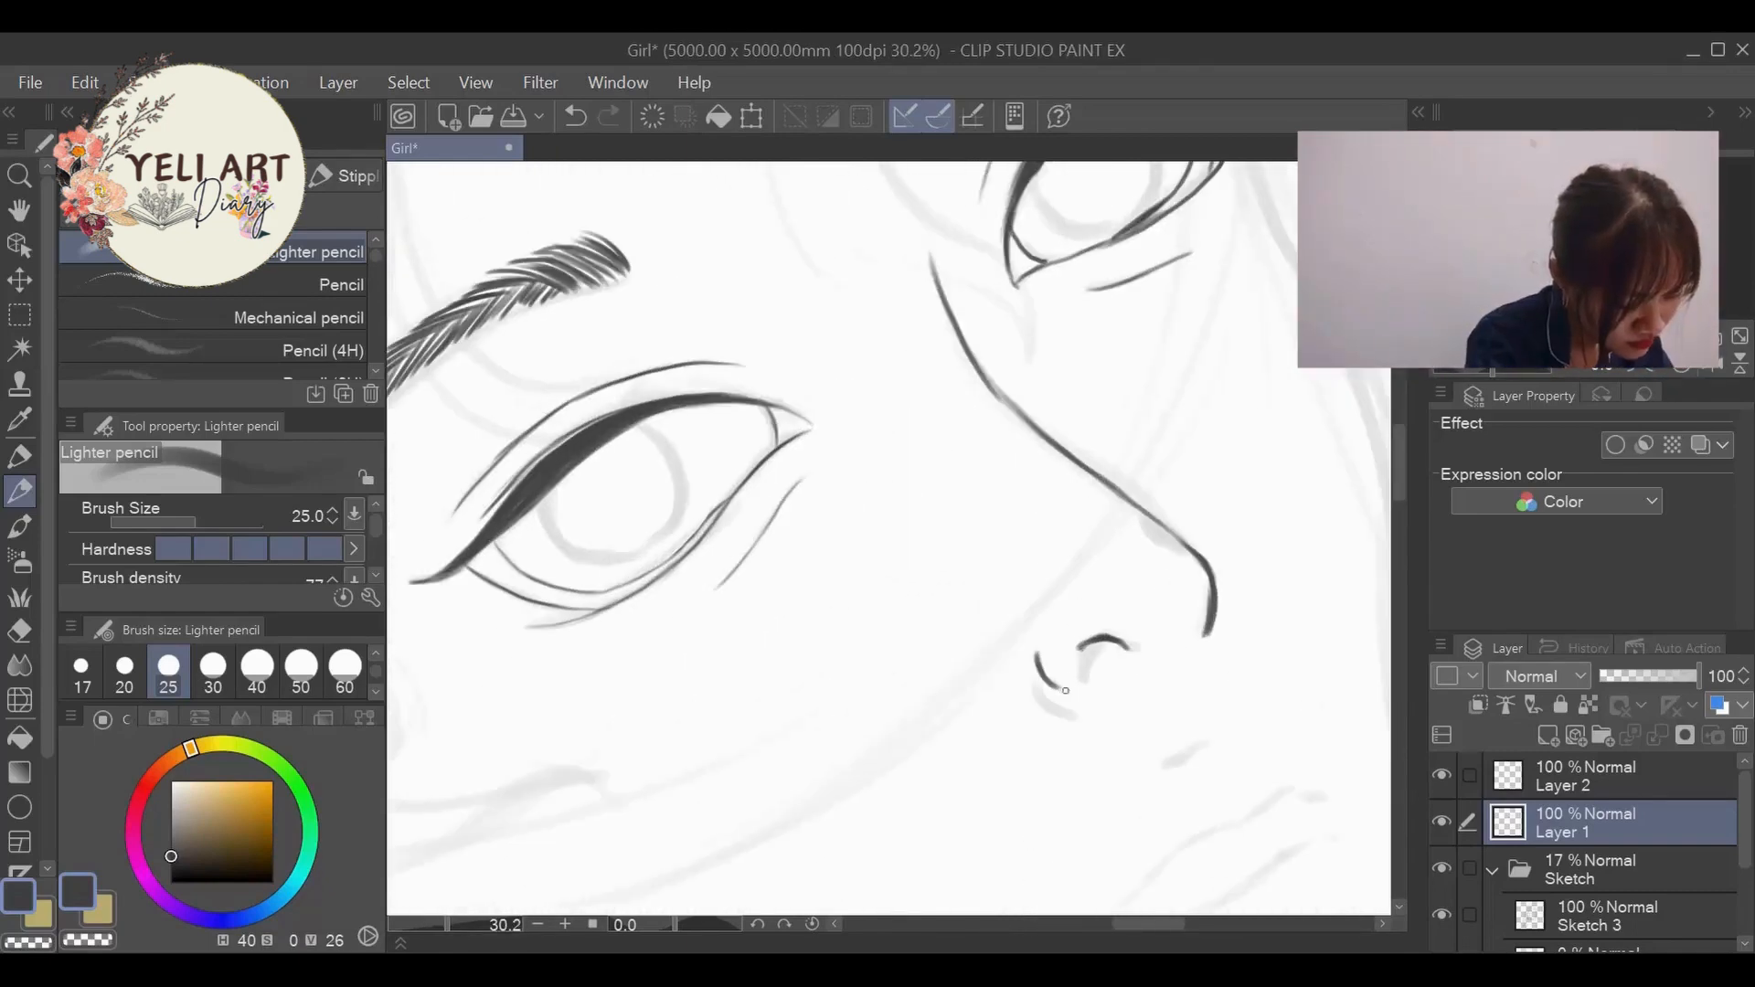
pyautogui.scroll(-3, 1066, 690)
pyautogui.scroll(2, 1159, 627)
# - Ink the upper lip contour, the line between the lips and the short mark beneath the lower lip
pyautogui.moveTo(894, 642); pyautogui.dragTo(939, 618)
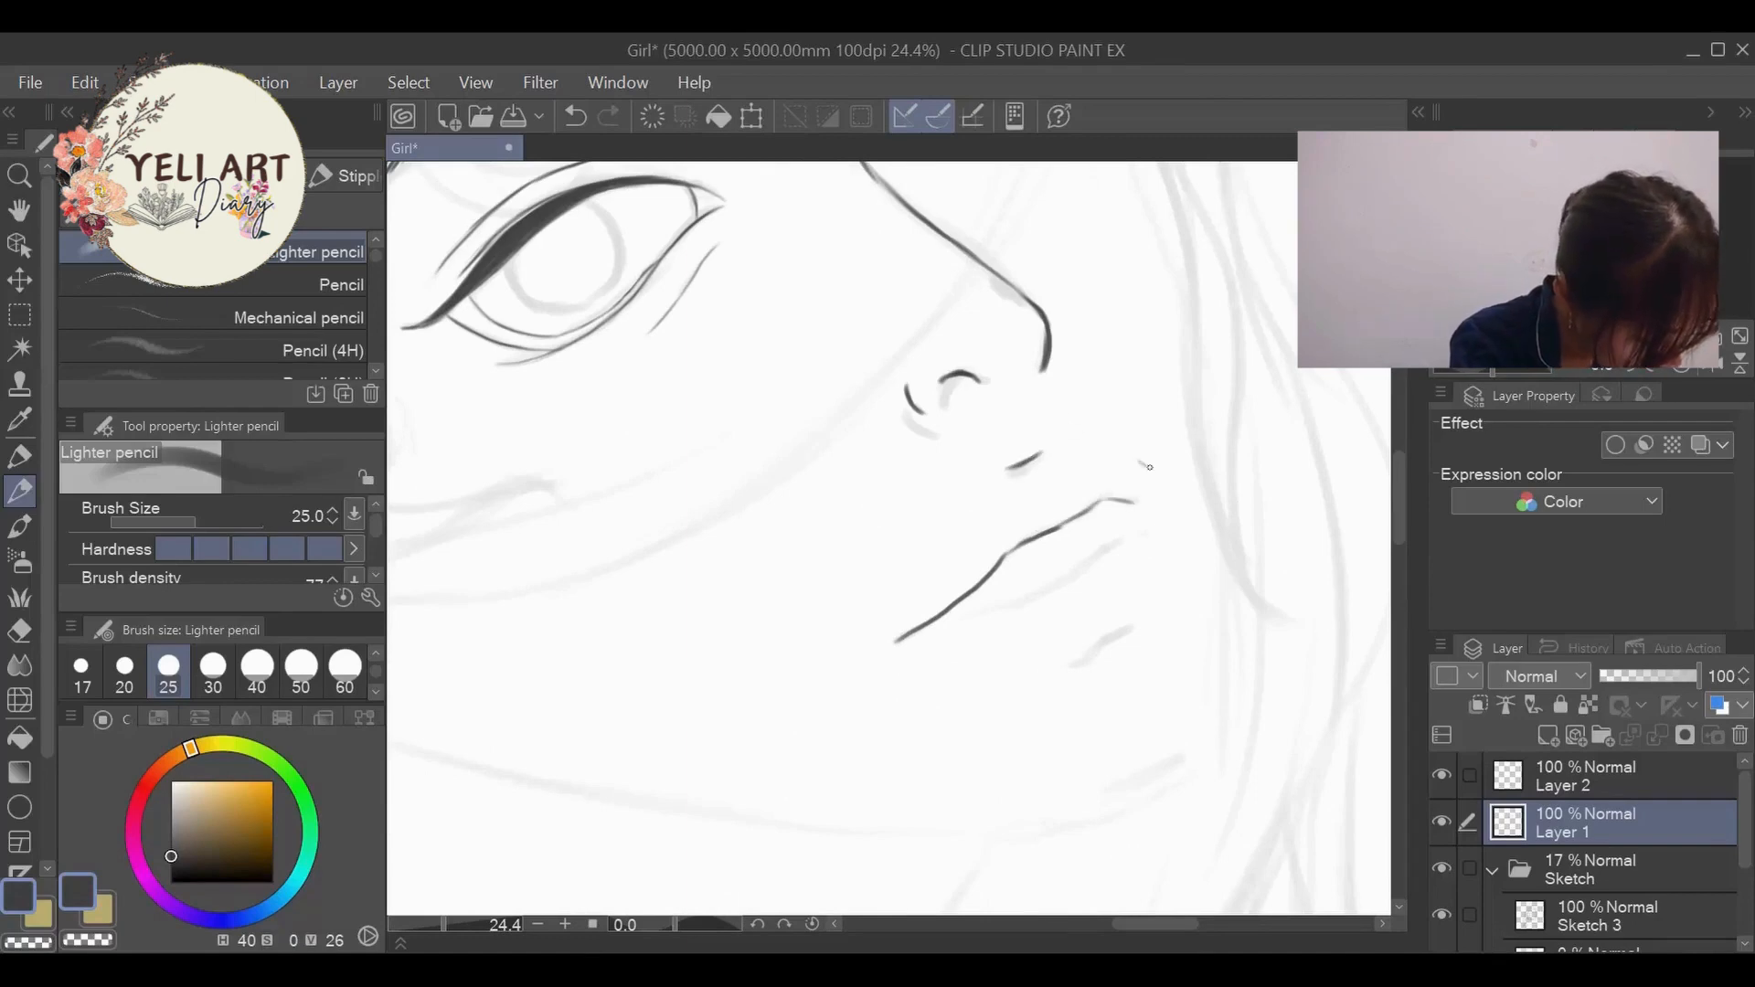
pyautogui.moveTo(1107, 640); pyautogui.dragTo(1135, 626)
pyautogui.moveTo(932, 624)
pyautogui.mouseDown()
pyautogui.moveTo(1021, 603)
pyautogui.moveTo(1142, 533)
pyautogui.mouseUp()
pyautogui.scroll(-5, 1186, 445)
pyautogui.scroll(1, 1190, 413)
pyautogui.scroll(2, 1191, 412)
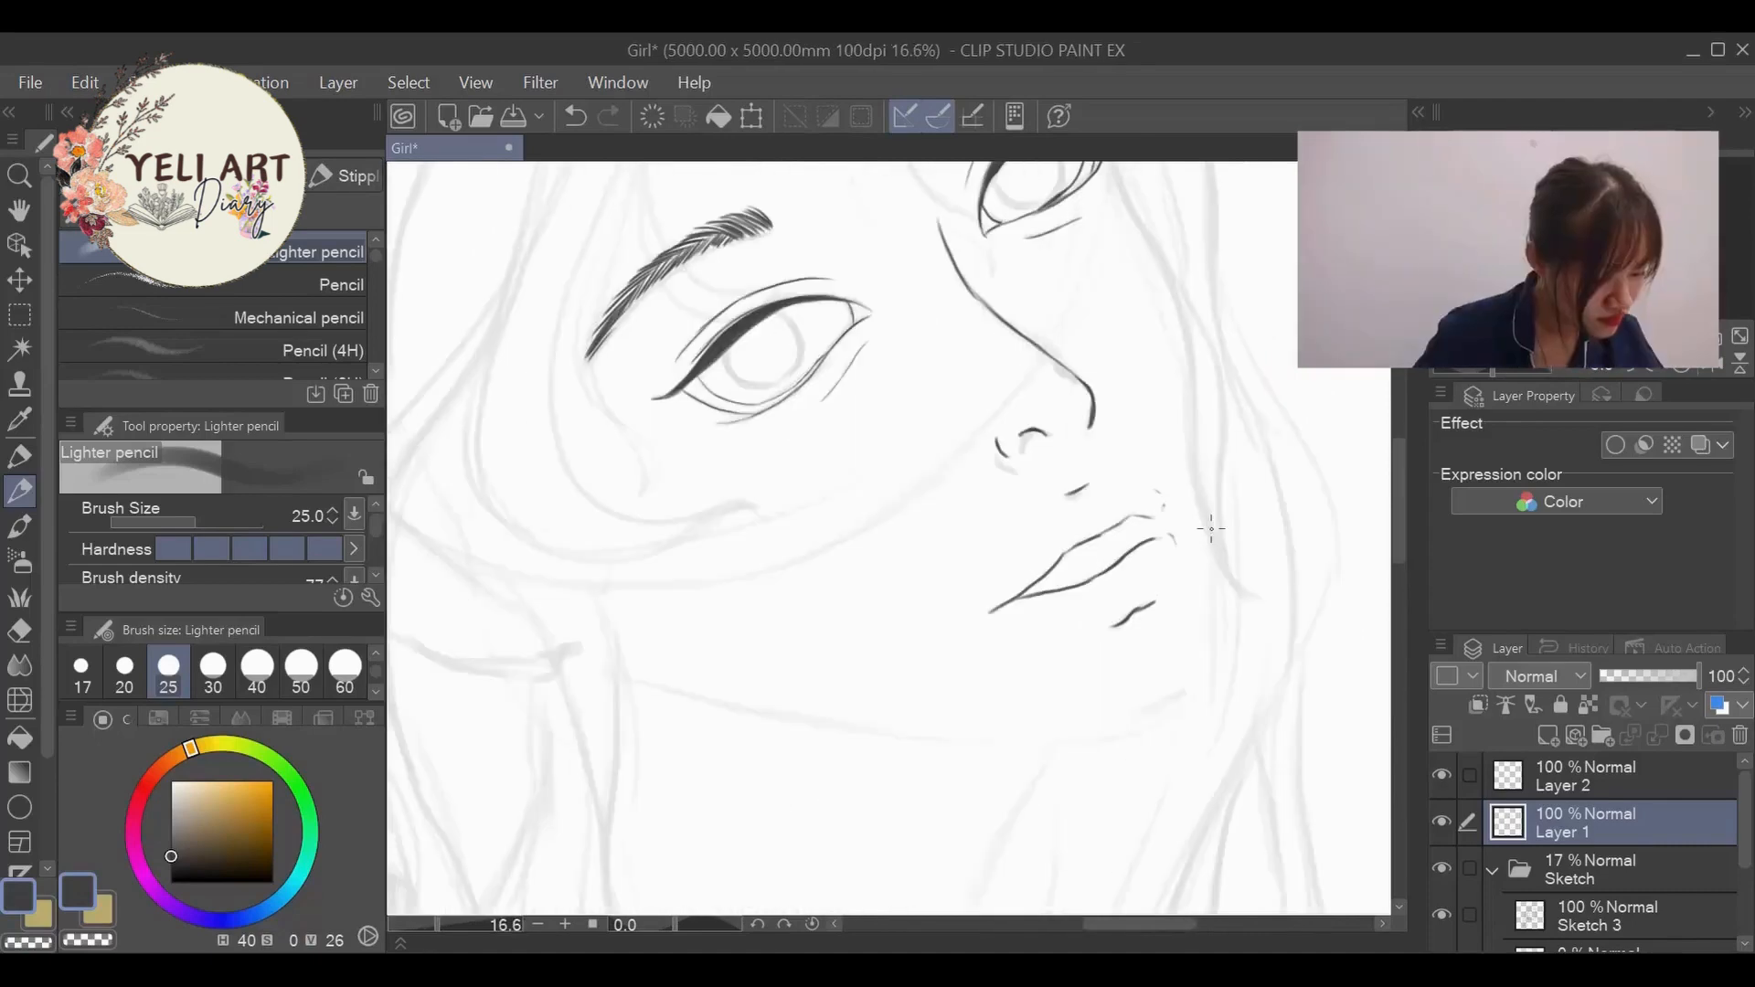
# - Ink the beginning of the jawline below the ear along the sketched curve
pyautogui.moveTo(624, 673); pyautogui.dragTo(682, 694)
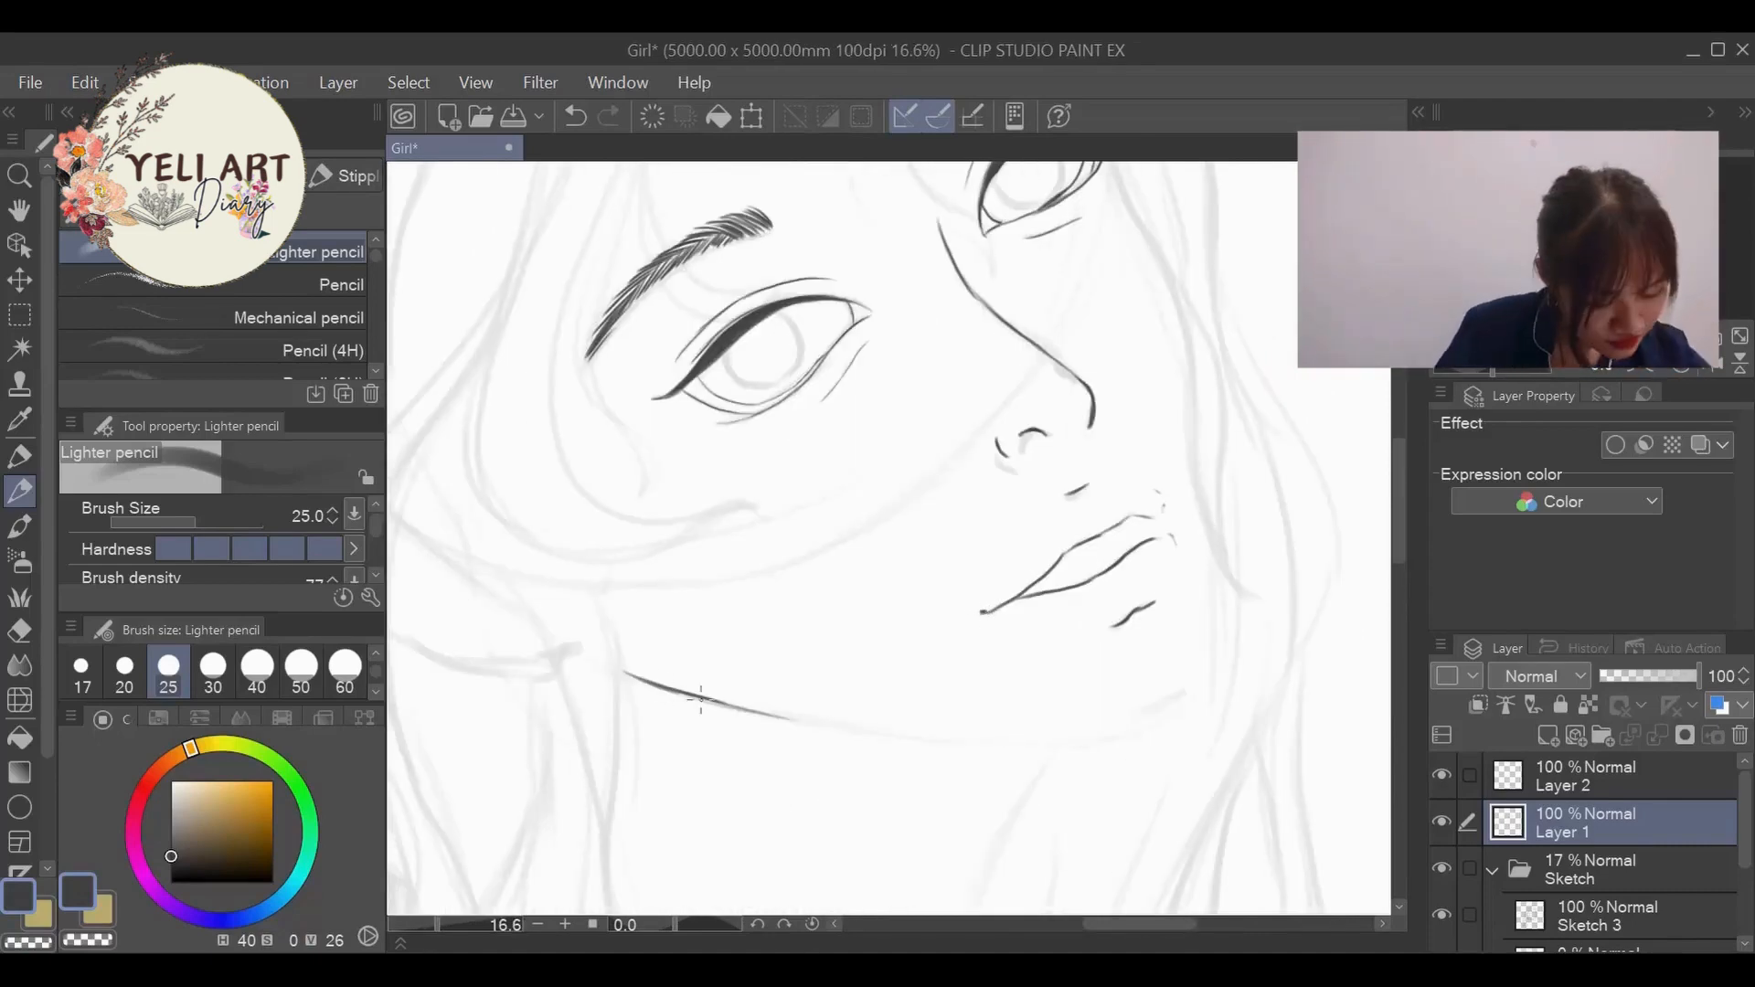
pyautogui.scroll(-6, 701, 700)
pyautogui.scroll(6, 892, 509)
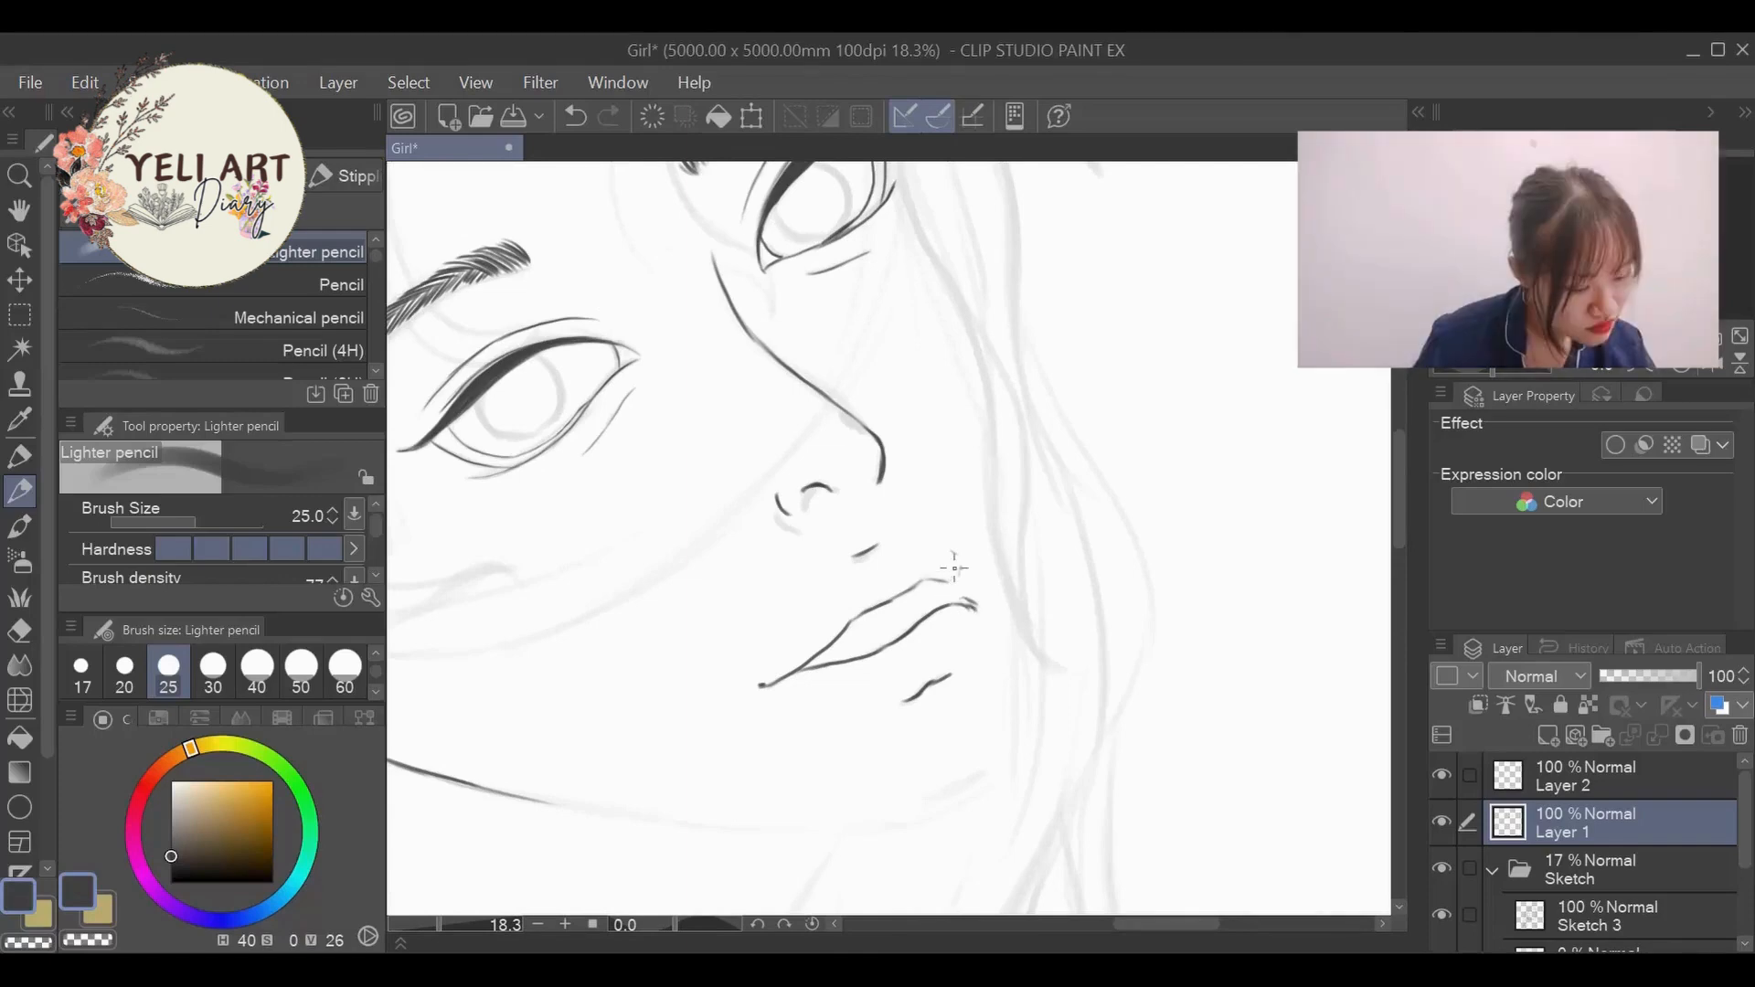
# - Undo the last mark at the mouth and ink the far corner so the lip lines meet in a point
pyautogui.scroll(-1, 1113, 329)
pyautogui.scroll(1, 1112, 330)
pyautogui.hotkey('ctrl', 'z')
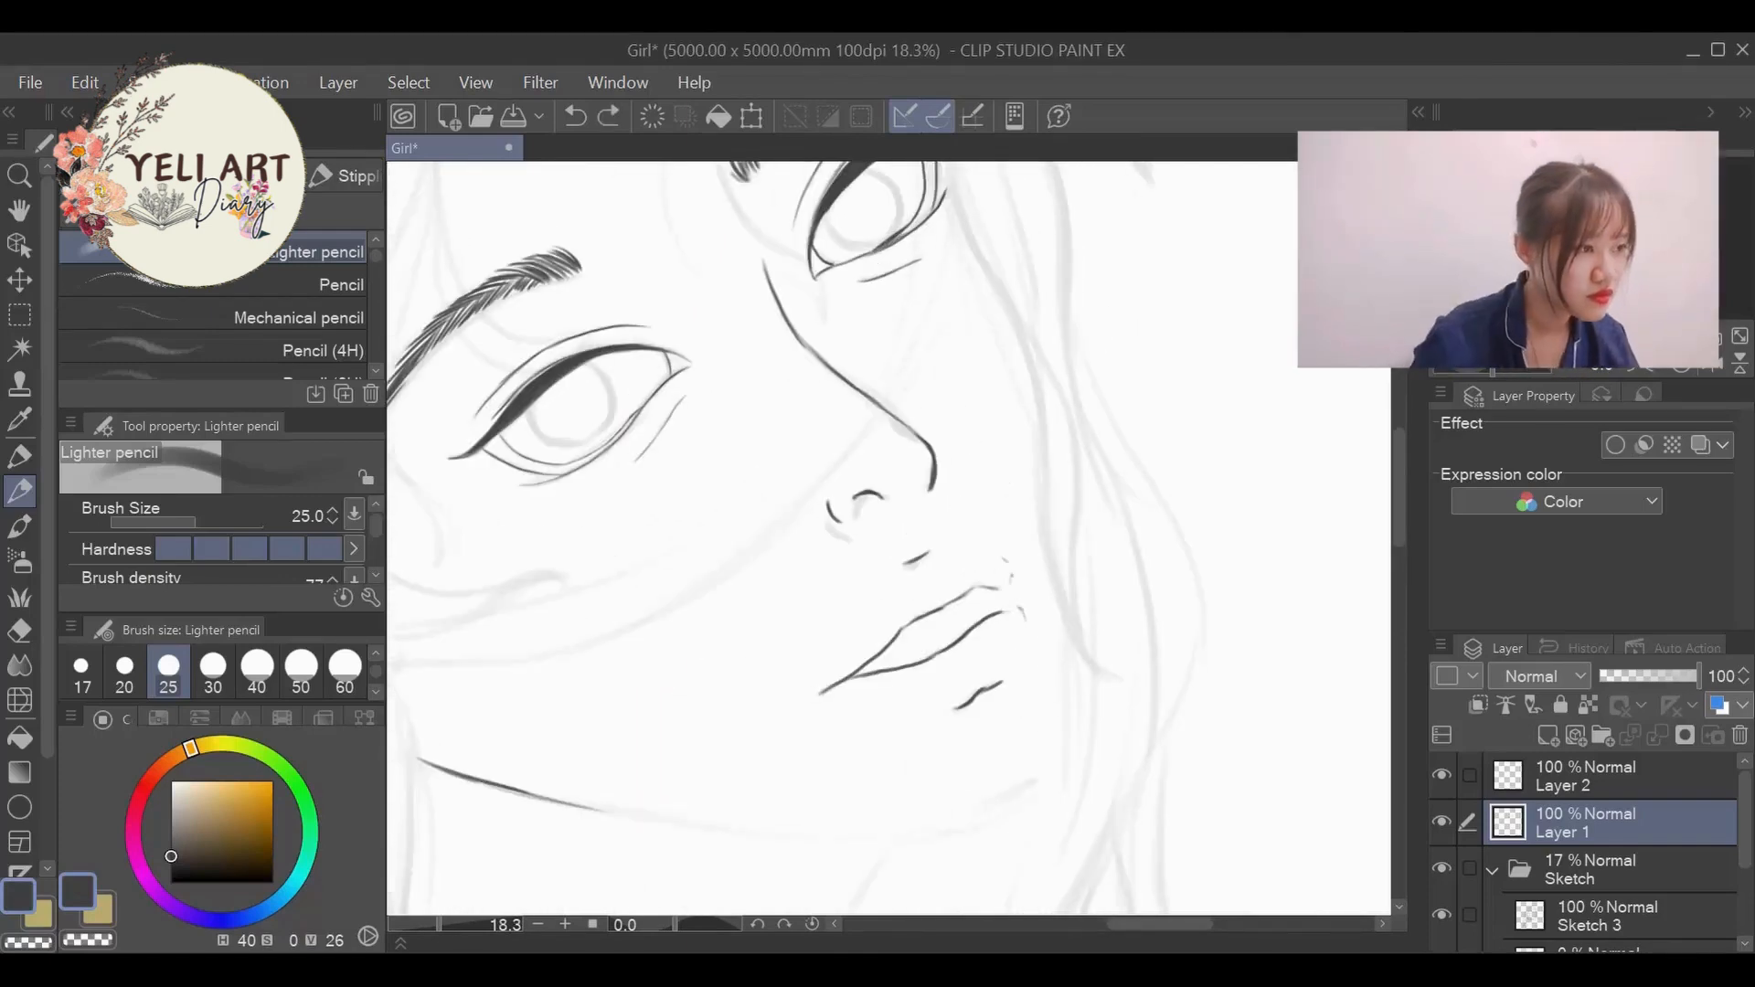
pyautogui.scroll(1, 992, 594)
pyautogui.moveTo(989, 599); pyautogui.dragTo(1035, 590)
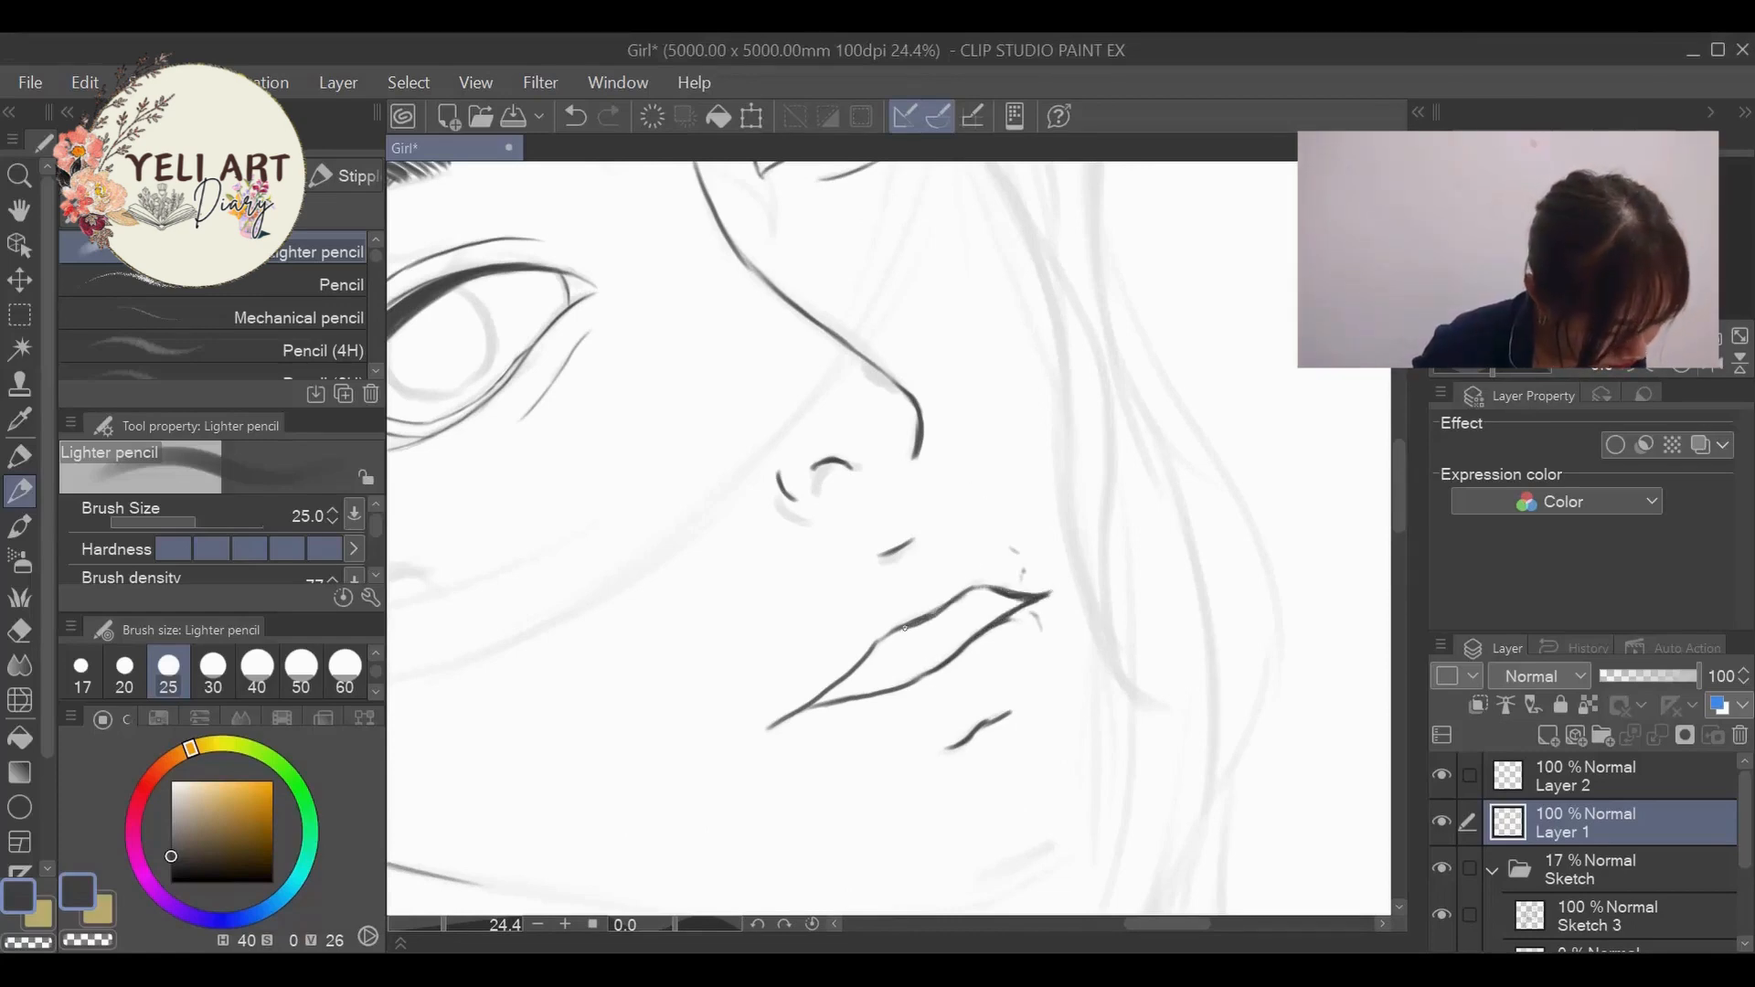
pyautogui.scroll(-5, 923, 361)
pyautogui.scroll(6, 887, 301)
pyautogui.scroll(-2, 768, 360)
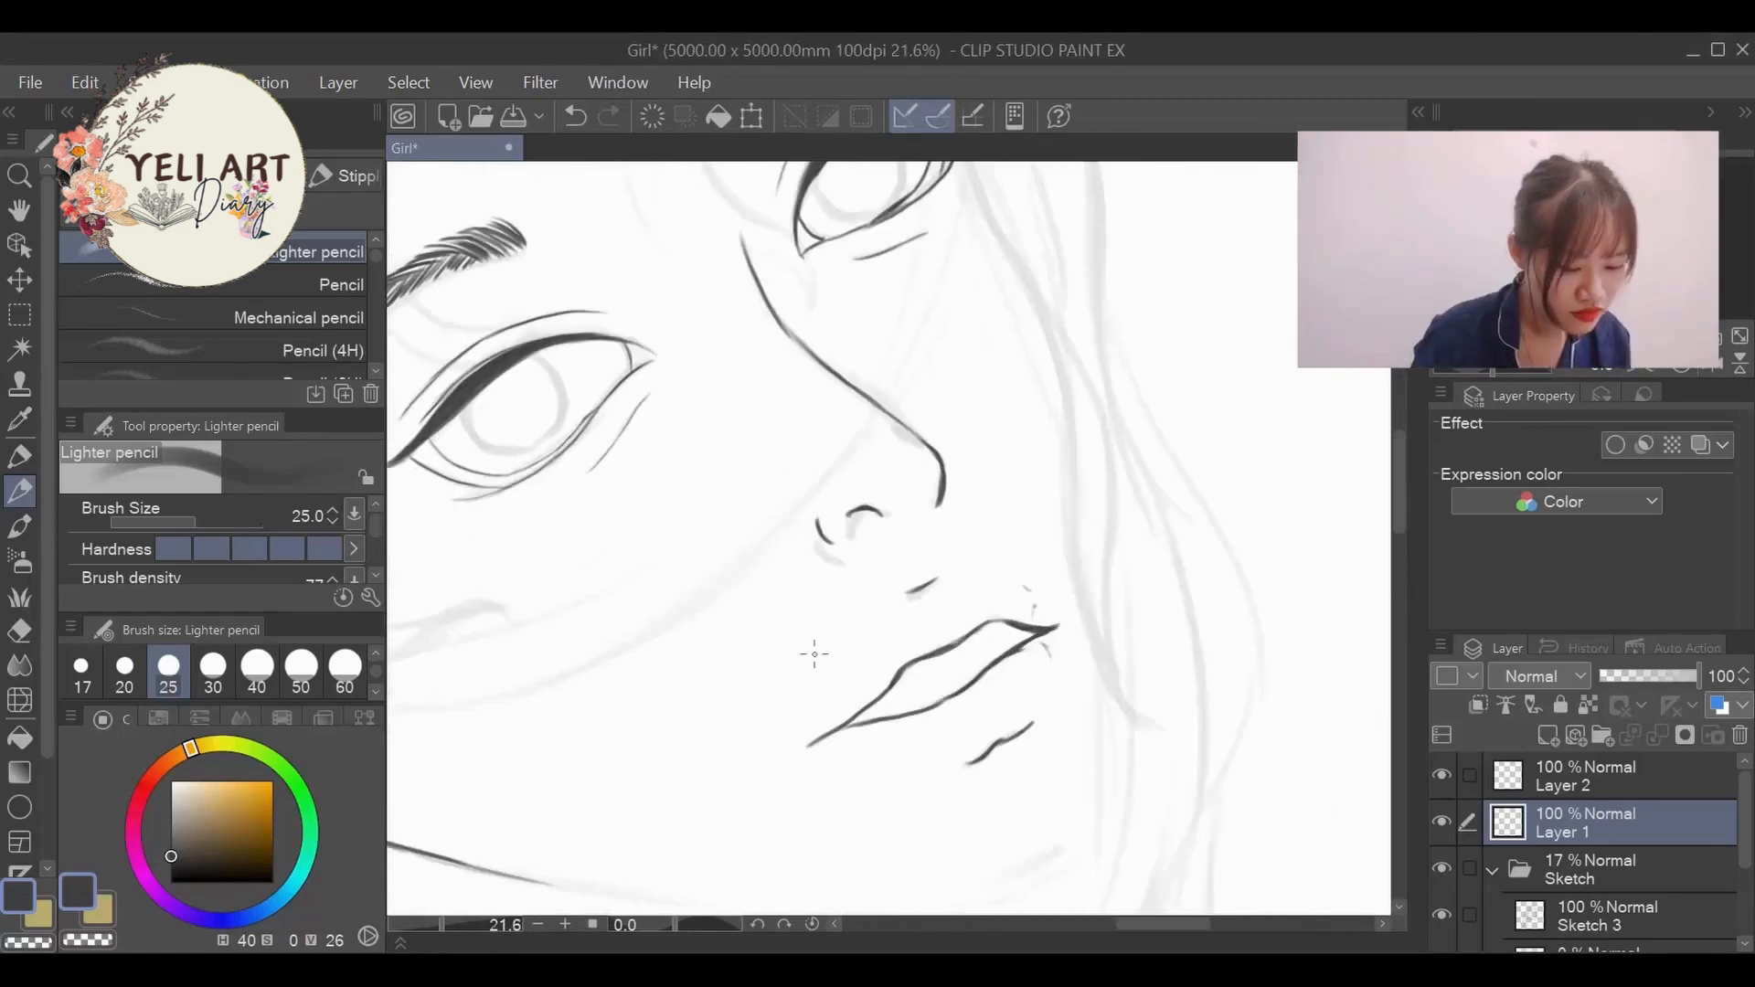
# - Erase the inked lips, the mark under the nose and the nostril lines with the Hard eraser
pyautogui.click(19, 630)
pyautogui.moveTo(1036, 640)
pyautogui.mouseDown()
pyautogui.moveTo(819, 737)
pyautogui.moveTo(899, 596)
pyautogui.mouseUp()
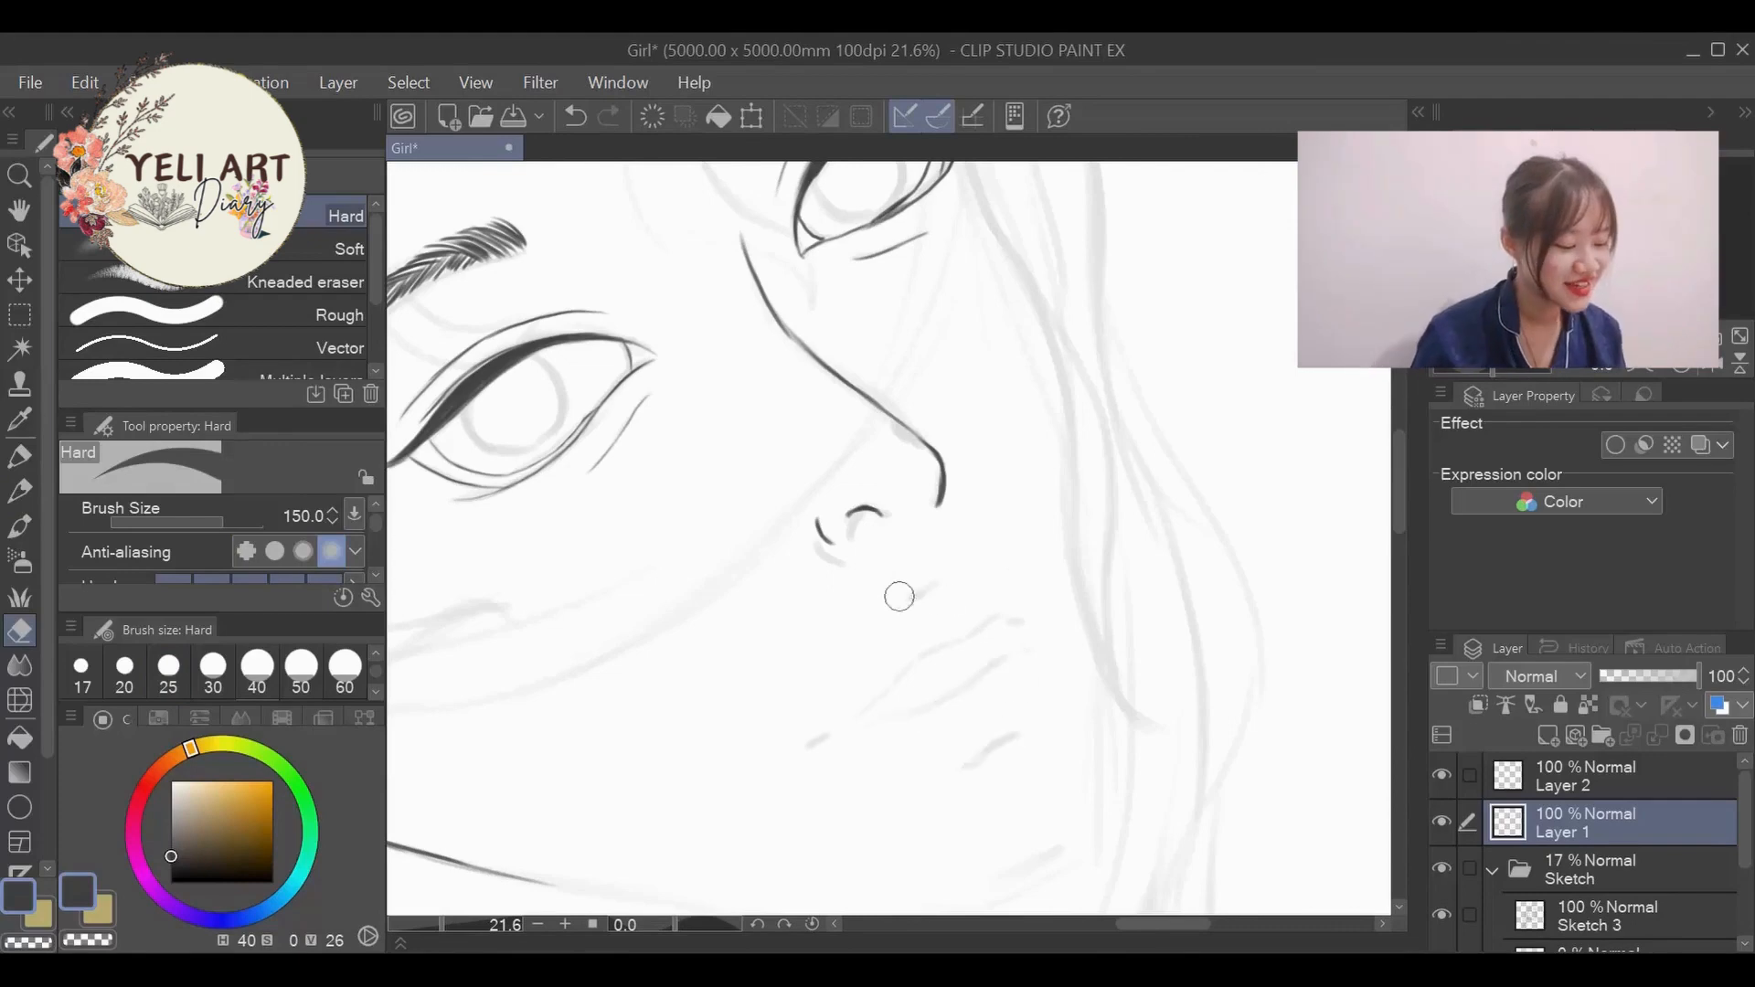
pyautogui.scroll(2, 887, 430)
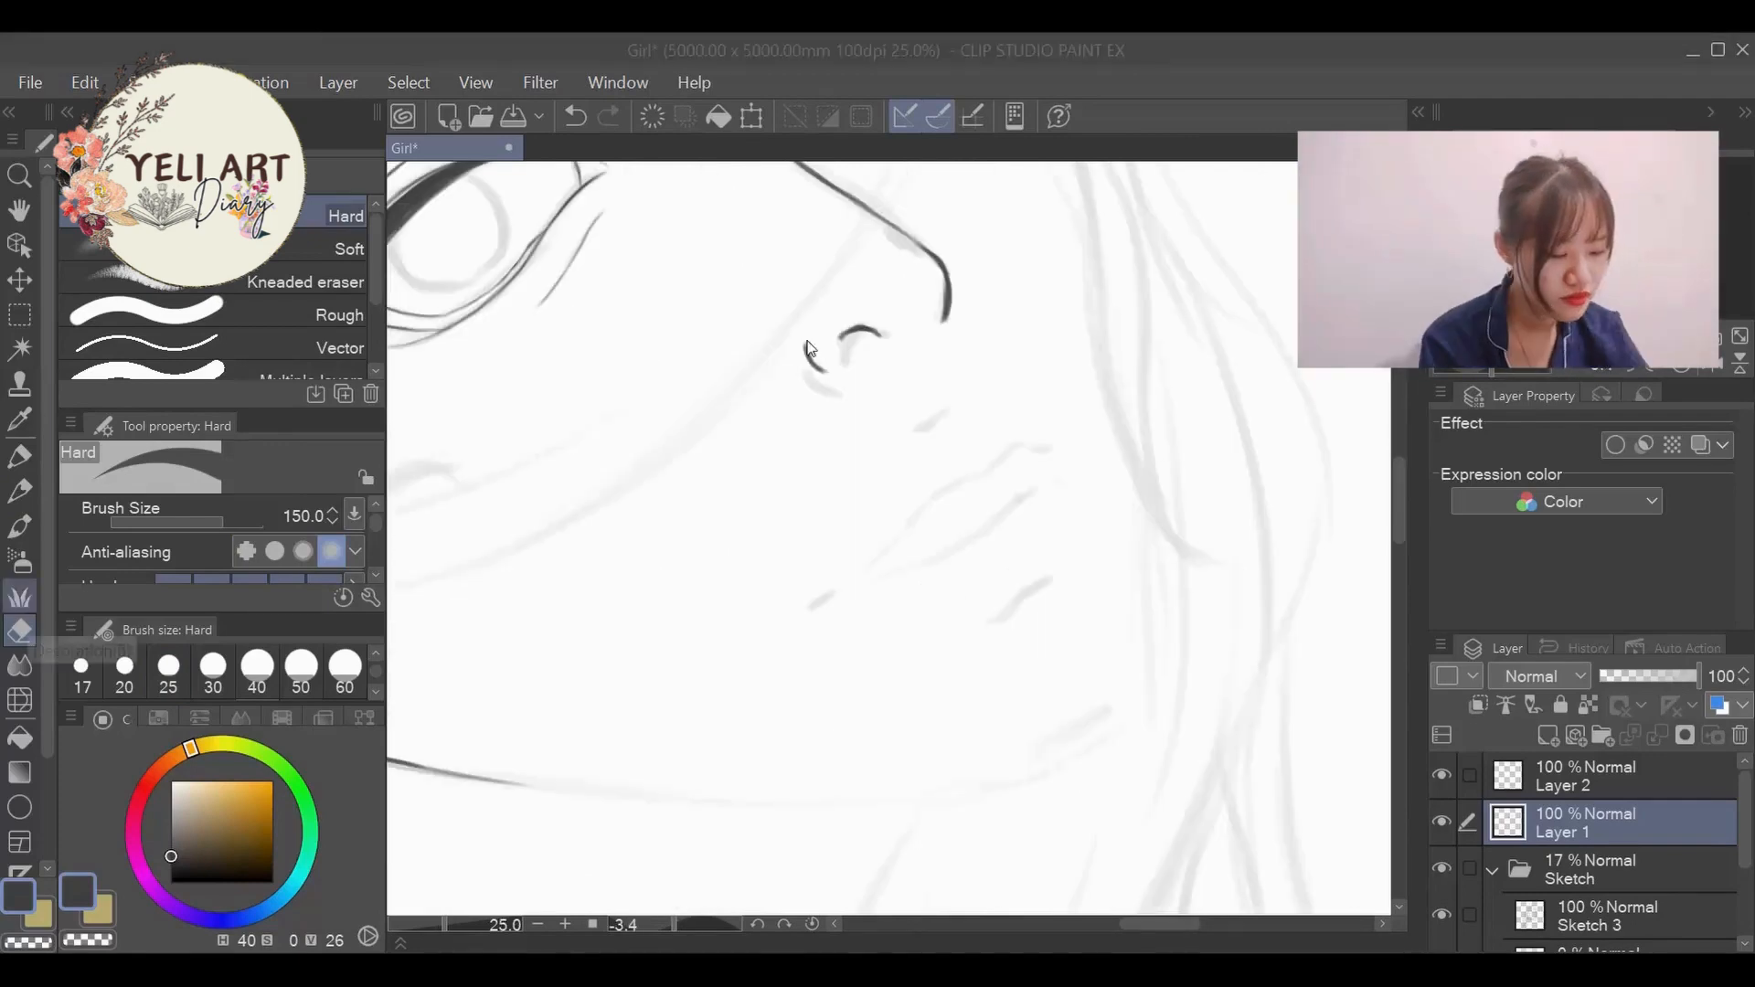
pyautogui.moveTo(816, 355)
pyautogui.mouseDown()
pyautogui.moveTo(885, 329)
pyautogui.moveTo(860, 332)
pyautogui.mouseUp()
# - Redraw the nostril arch and nose wing with the Lighter pencil at size 25, undoing strokes that miss the sketch
pyautogui.click(19, 492)
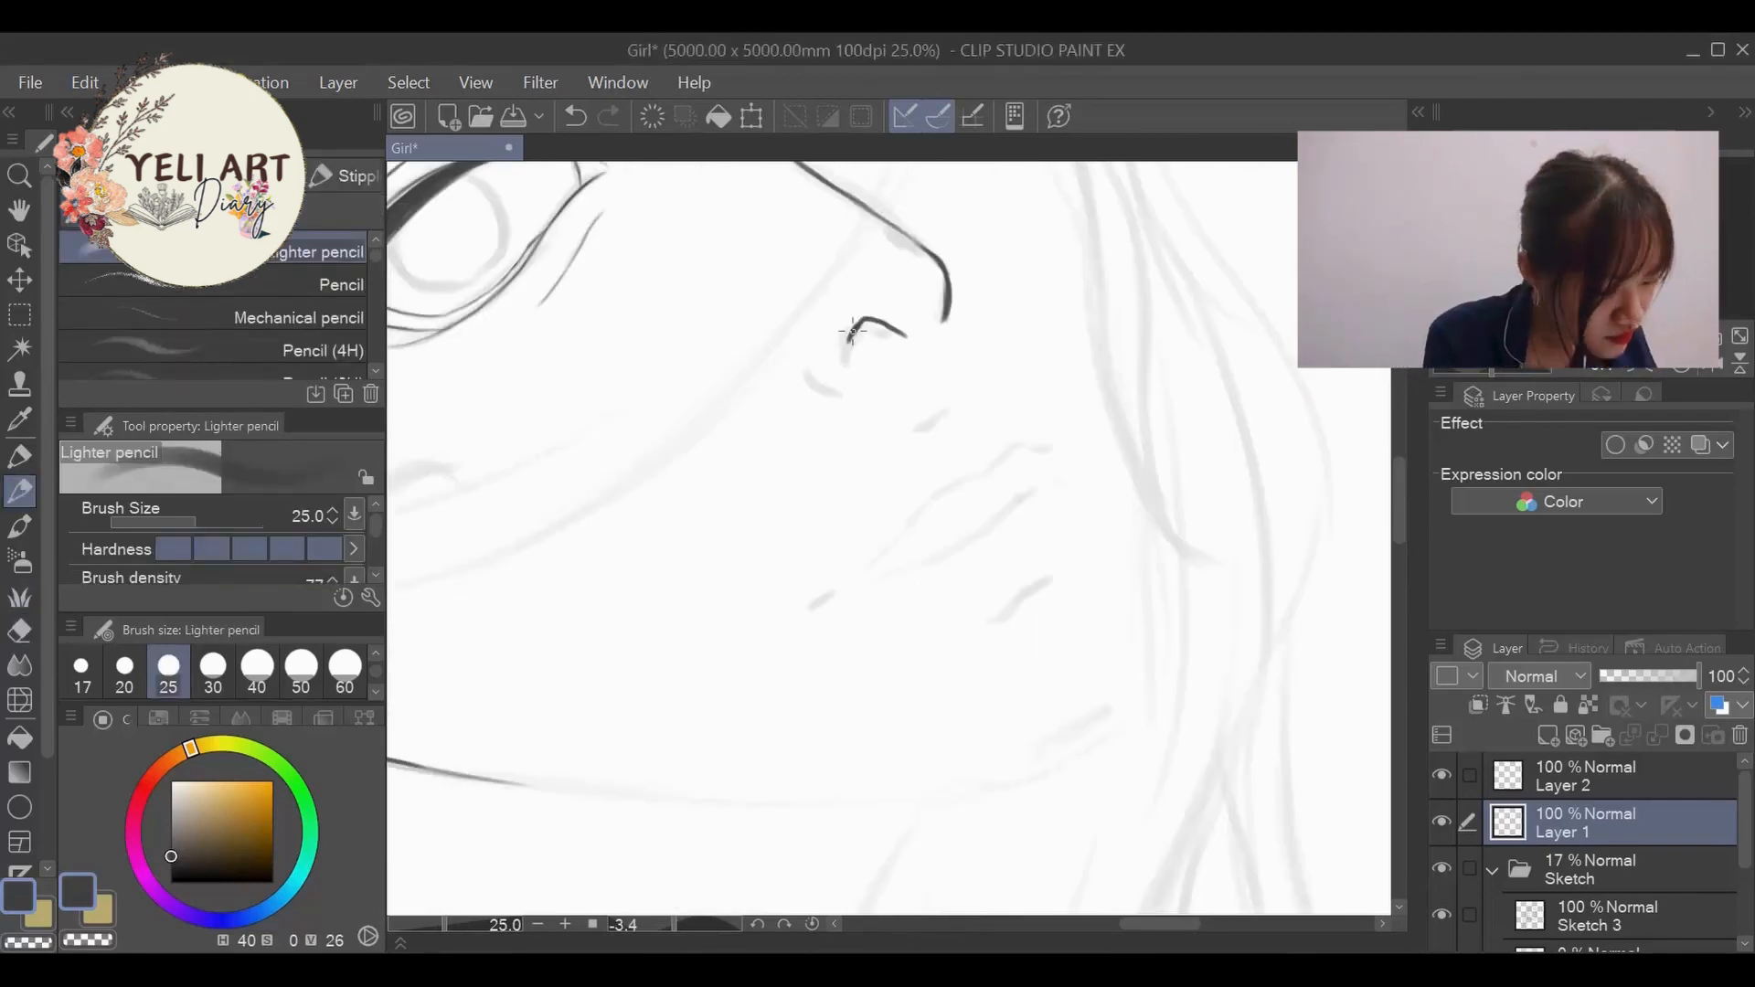
pyautogui.scroll(-3, 823, 357)
pyautogui.scroll(2, 795, 266)
pyautogui.hotkey('ctrl', 'z')
pyautogui.hotkey('ctrl', 'z')
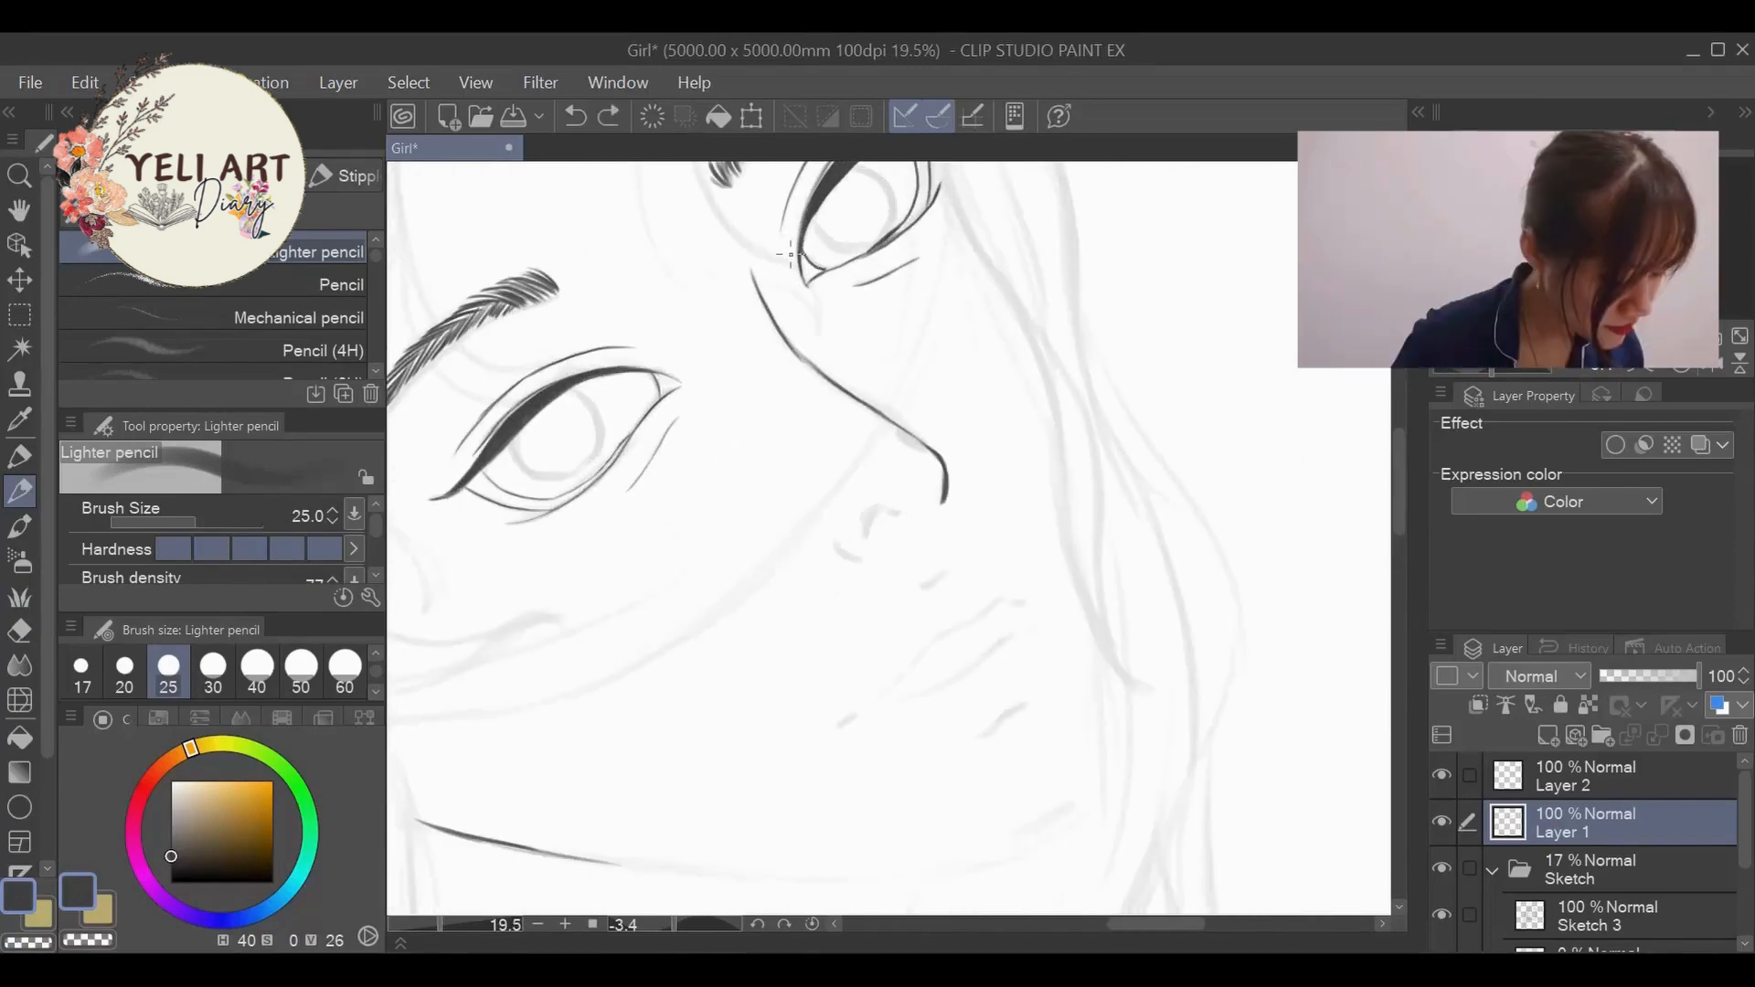
pyautogui.scroll(-4, 948, 416)
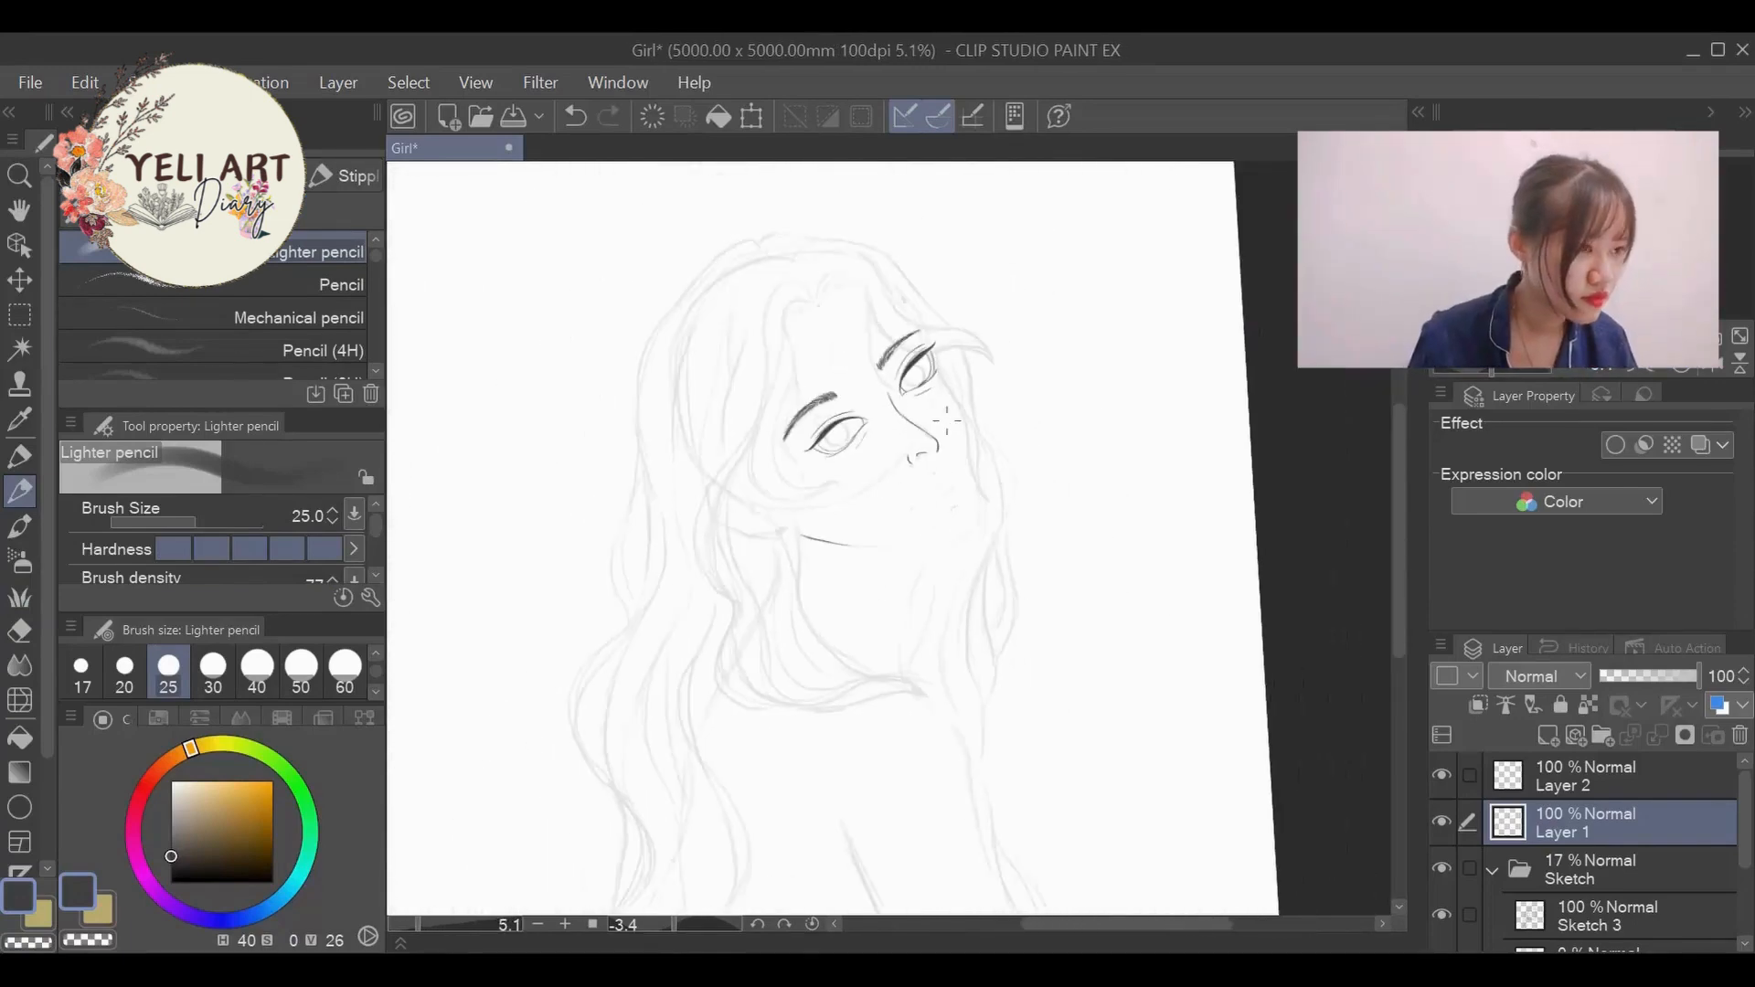
# - Trim the nose wing lines with the eraser and ink the nostril, philtrum mark and lips with the Lighter pencil
pyautogui.scroll(2, 951, 432)
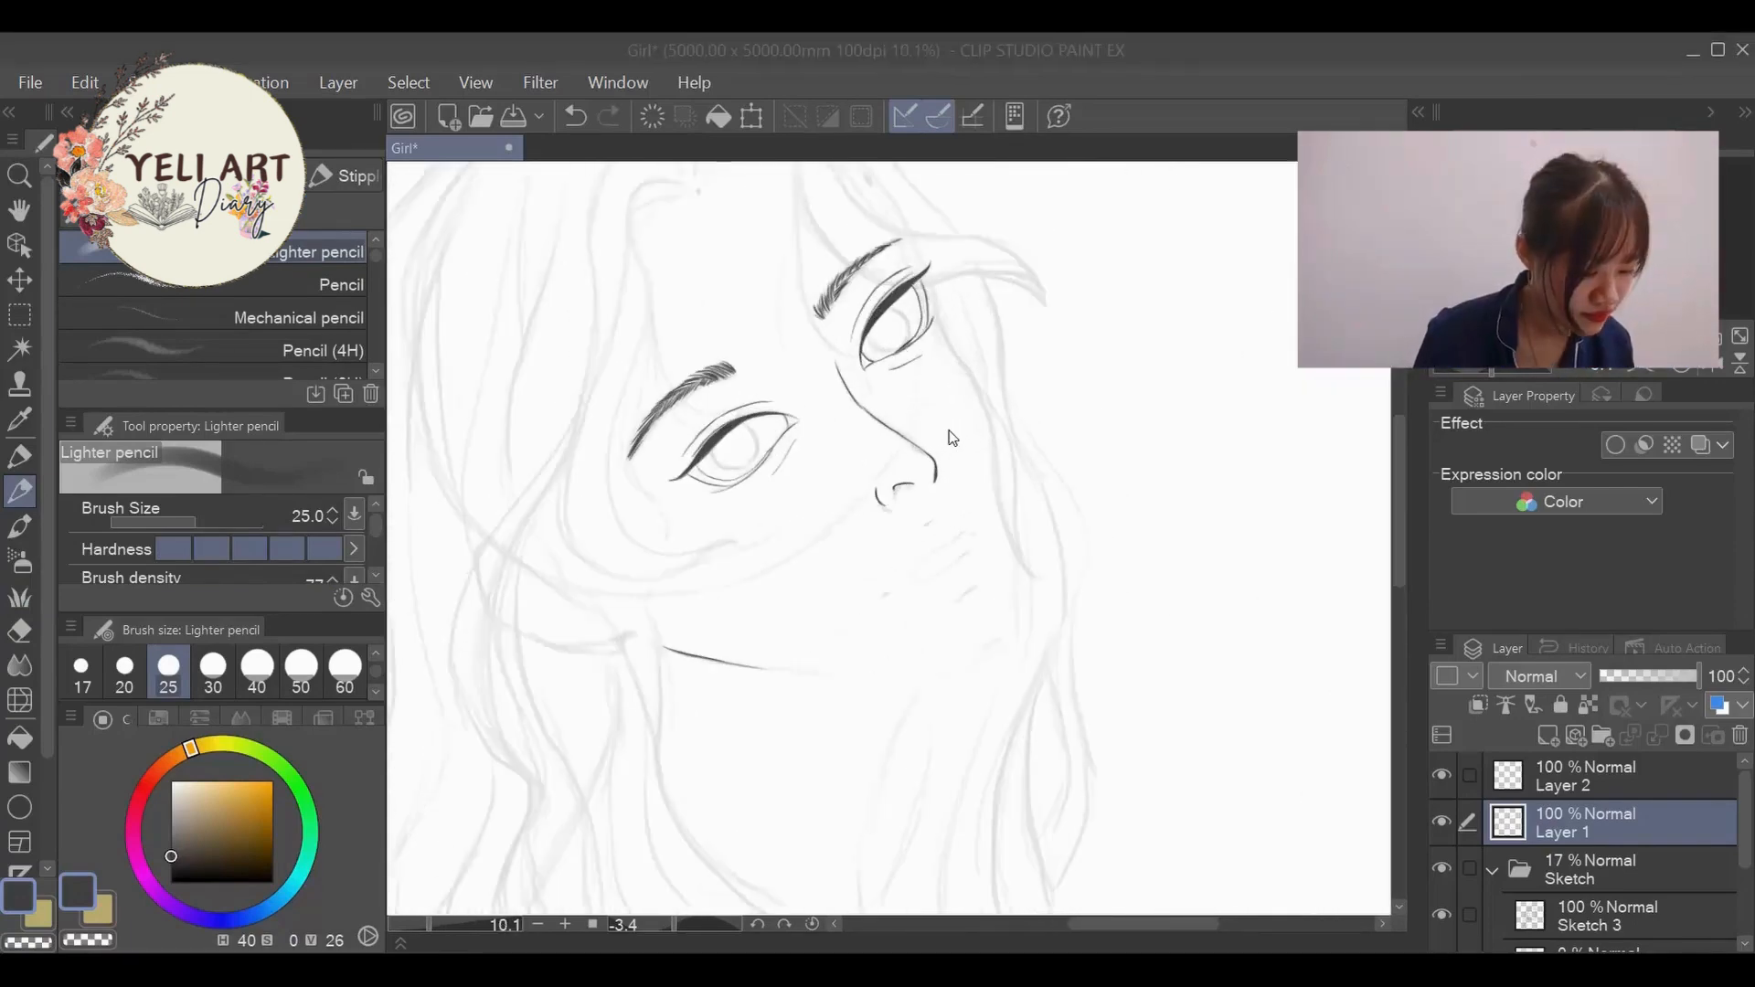
pyautogui.moveTo(676, 925); pyautogui.dragTo(692, 927)
pyautogui.scroll(2, 959, 412)
pyautogui.click(19, 631)
pyautogui.moveTo(880, 554); pyautogui.dragTo(871, 590)
pyautogui.moveTo(934, 592)
pyautogui.mouseDown()
pyautogui.moveTo(903, 578)
pyautogui.moveTo(914, 586)
pyautogui.mouseUp()
pyautogui.click(20, 491)
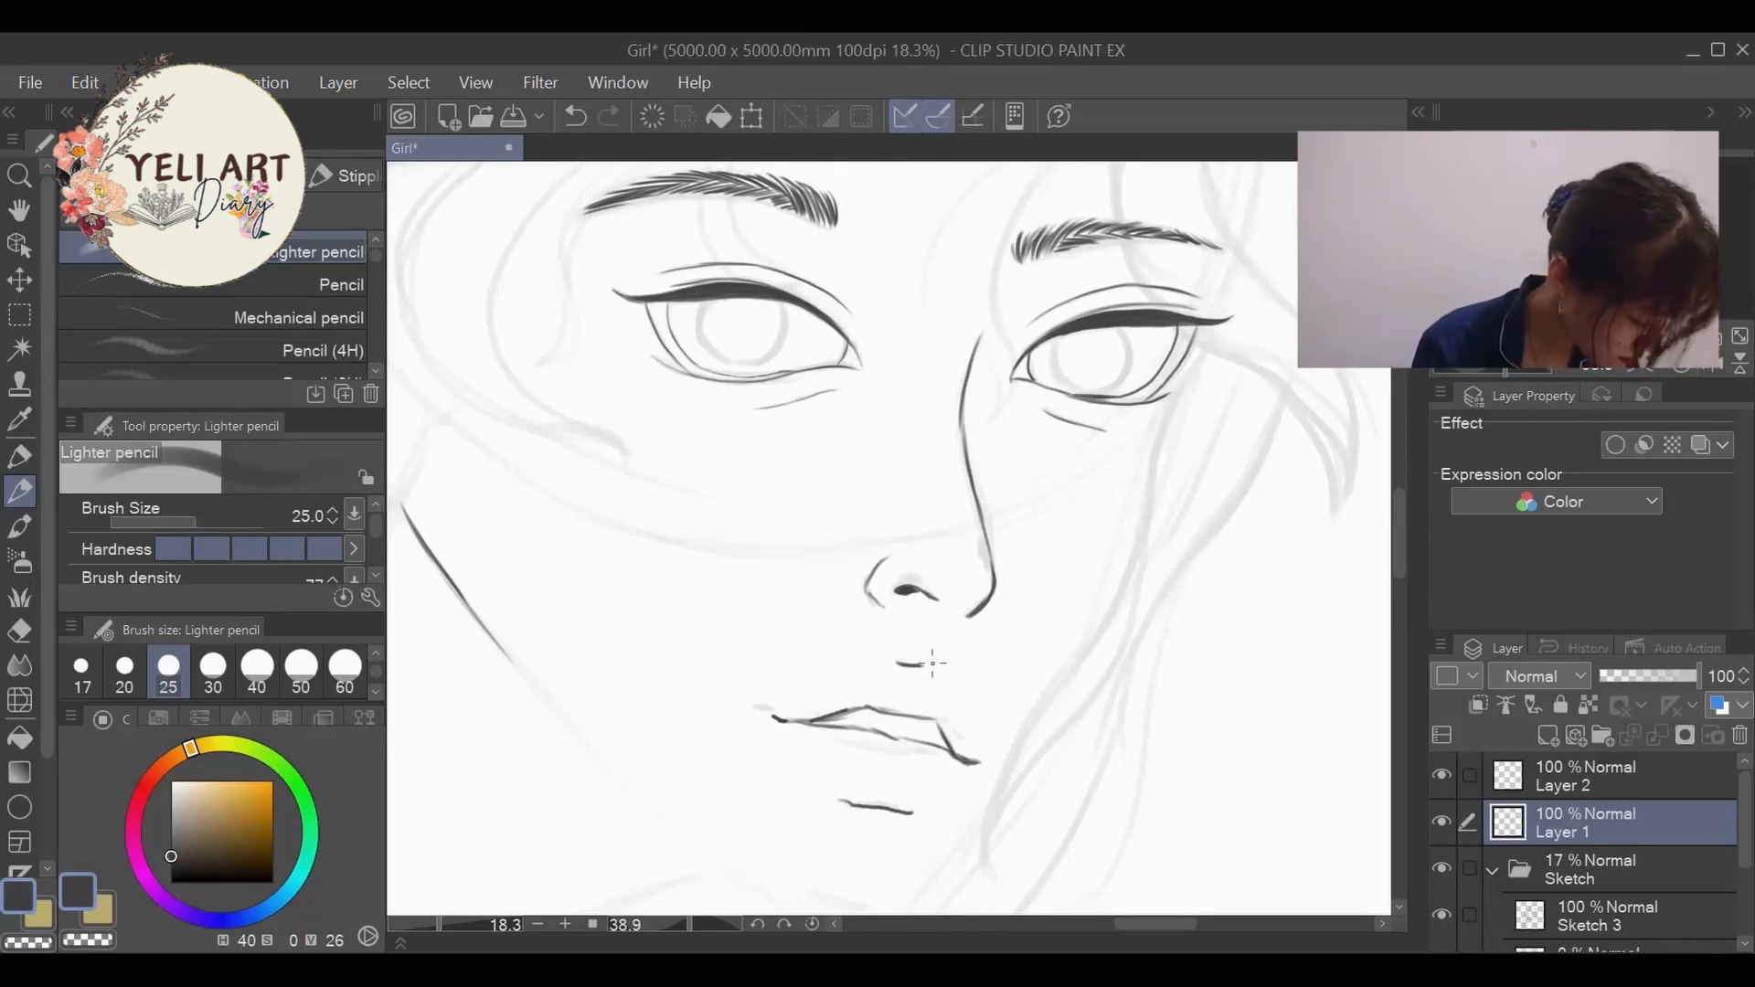
# - Erase the far mouth corner, undo the lip strokes that miss the sketch and redraw the upper lip and mouth line
pyautogui.moveTo(683, 926); pyautogui.dragTo(678, 926)
pyautogui.moveTo(464, 925); pyautogui.dragTo(442, 923)
pyautogui.click(19, 631)
pyautogui.moveTo(1069, 717)
pyautogui.mouseDown()
pyautogui.moveTo(907, 759)
pyautogui.moveTo(1054, 756)
pyautogui.mouseUp()
pyautogui.press('p')
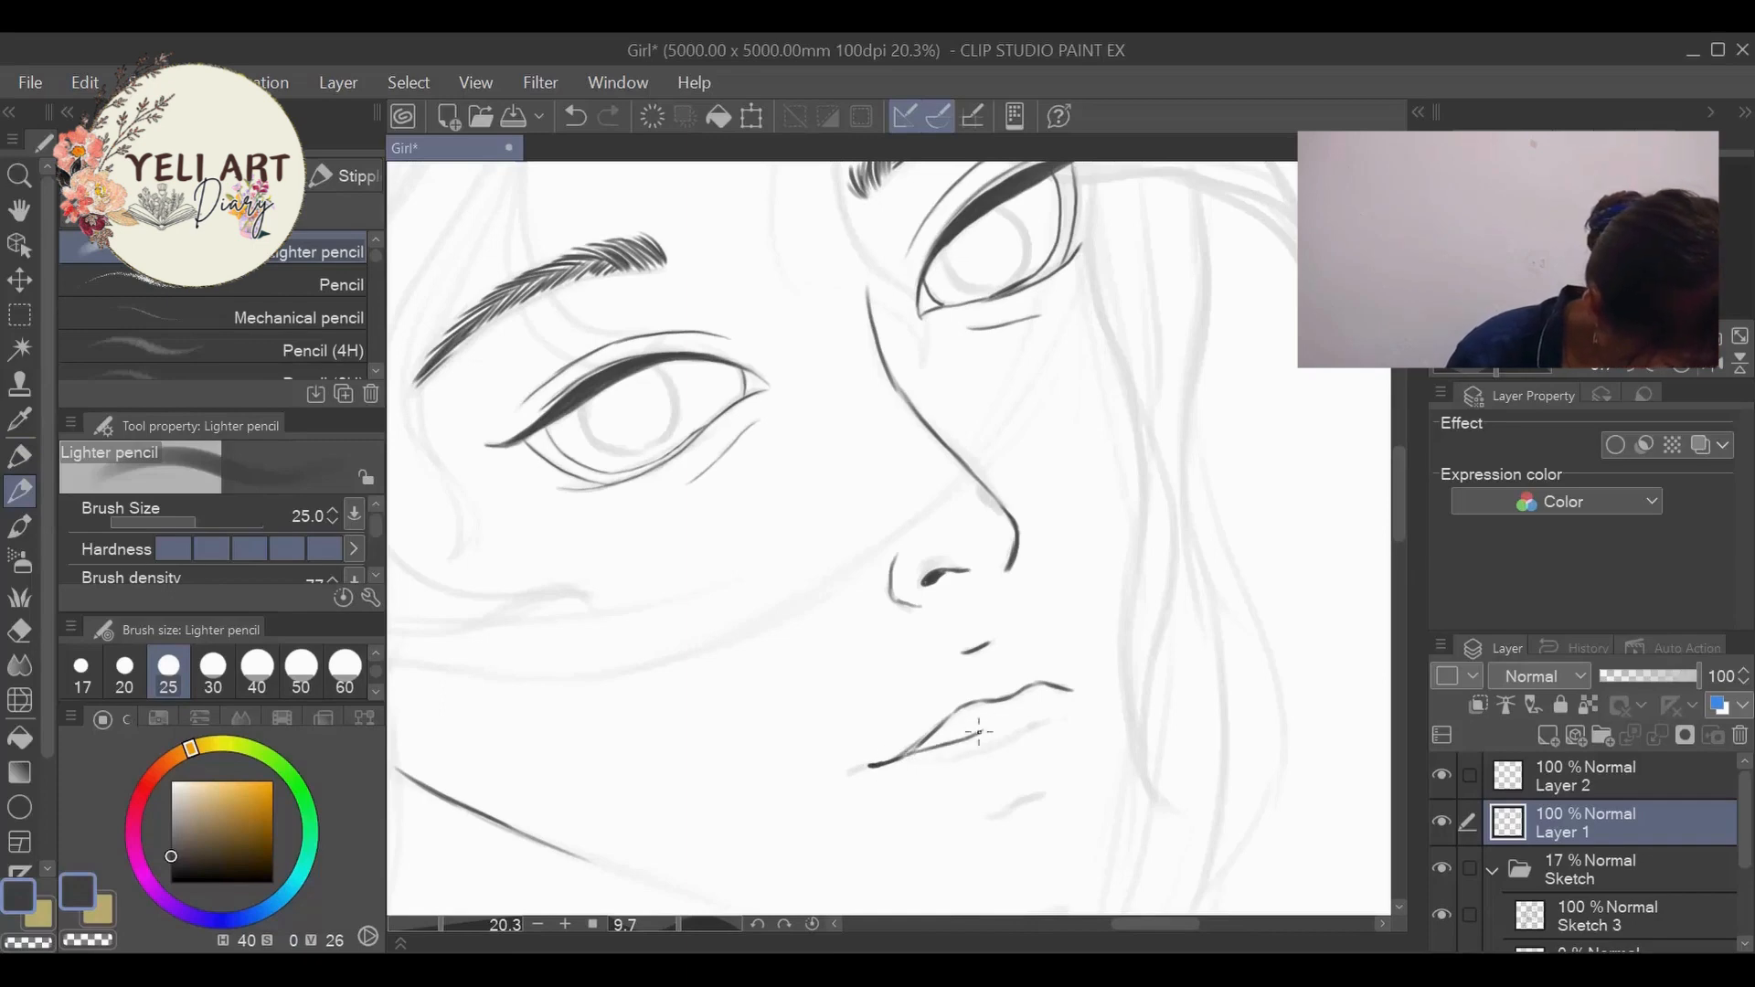
pyautogui.hotkey('ctrl', 'z')
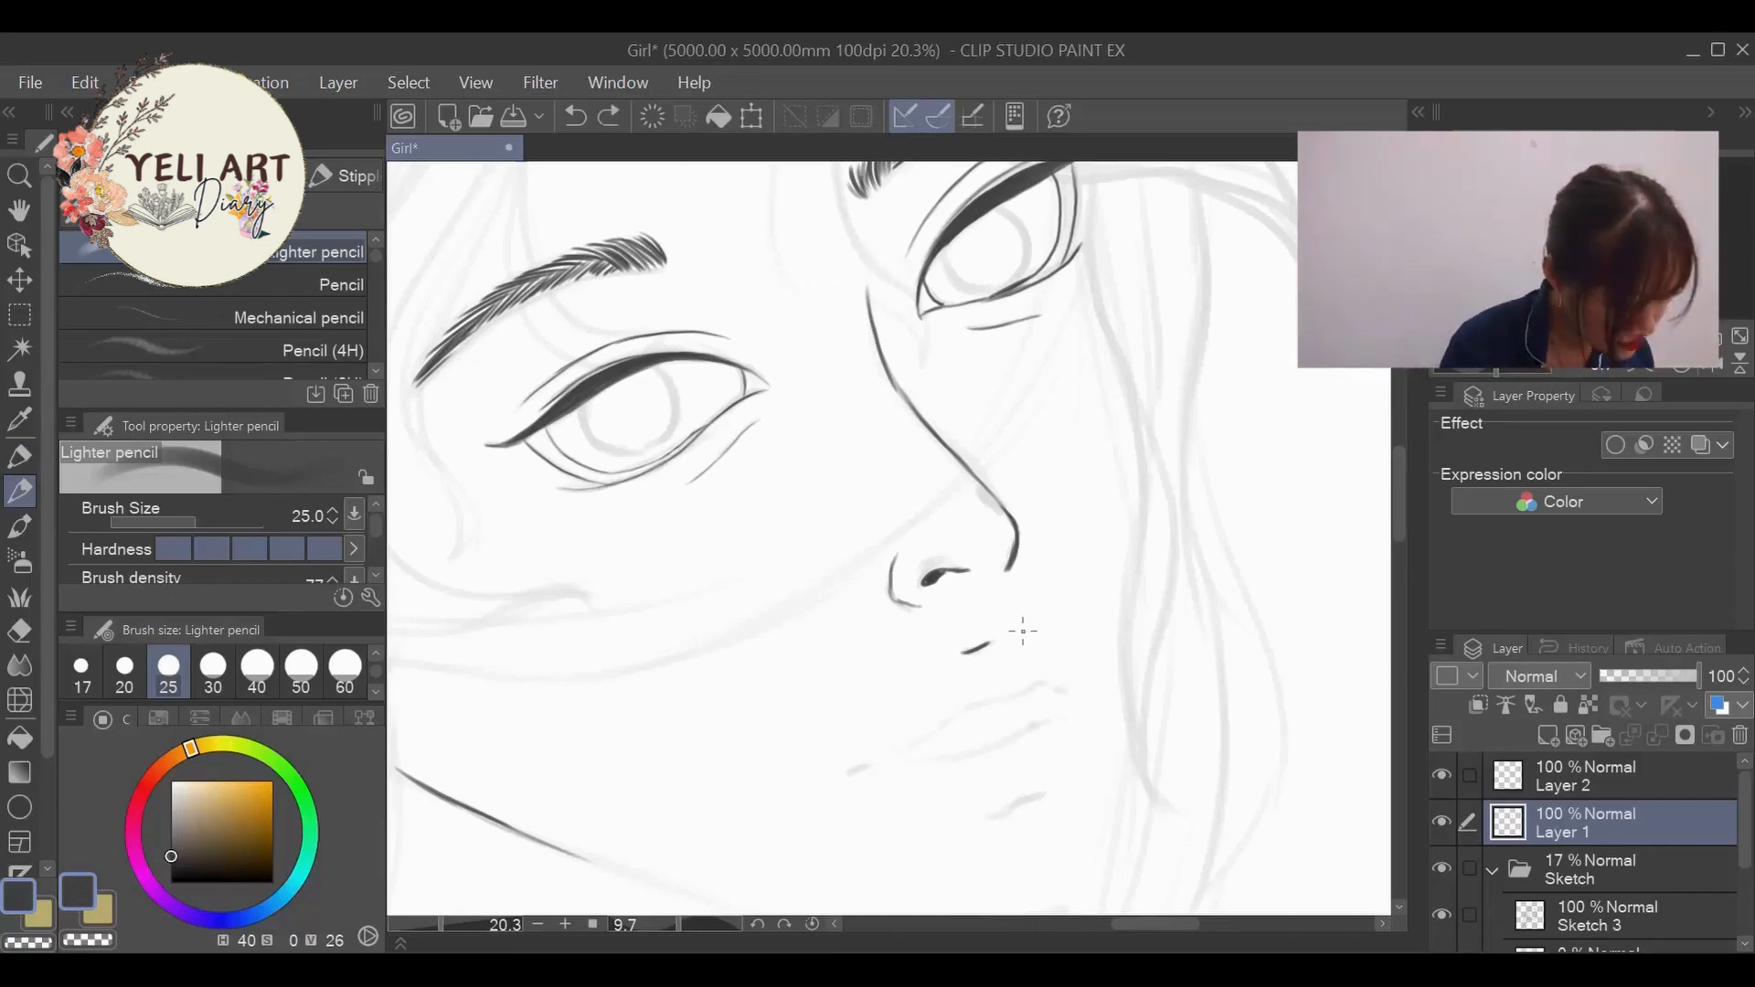
pyautogui.moveTo(938, 750); pyautogui.dragTo(1098, 699)
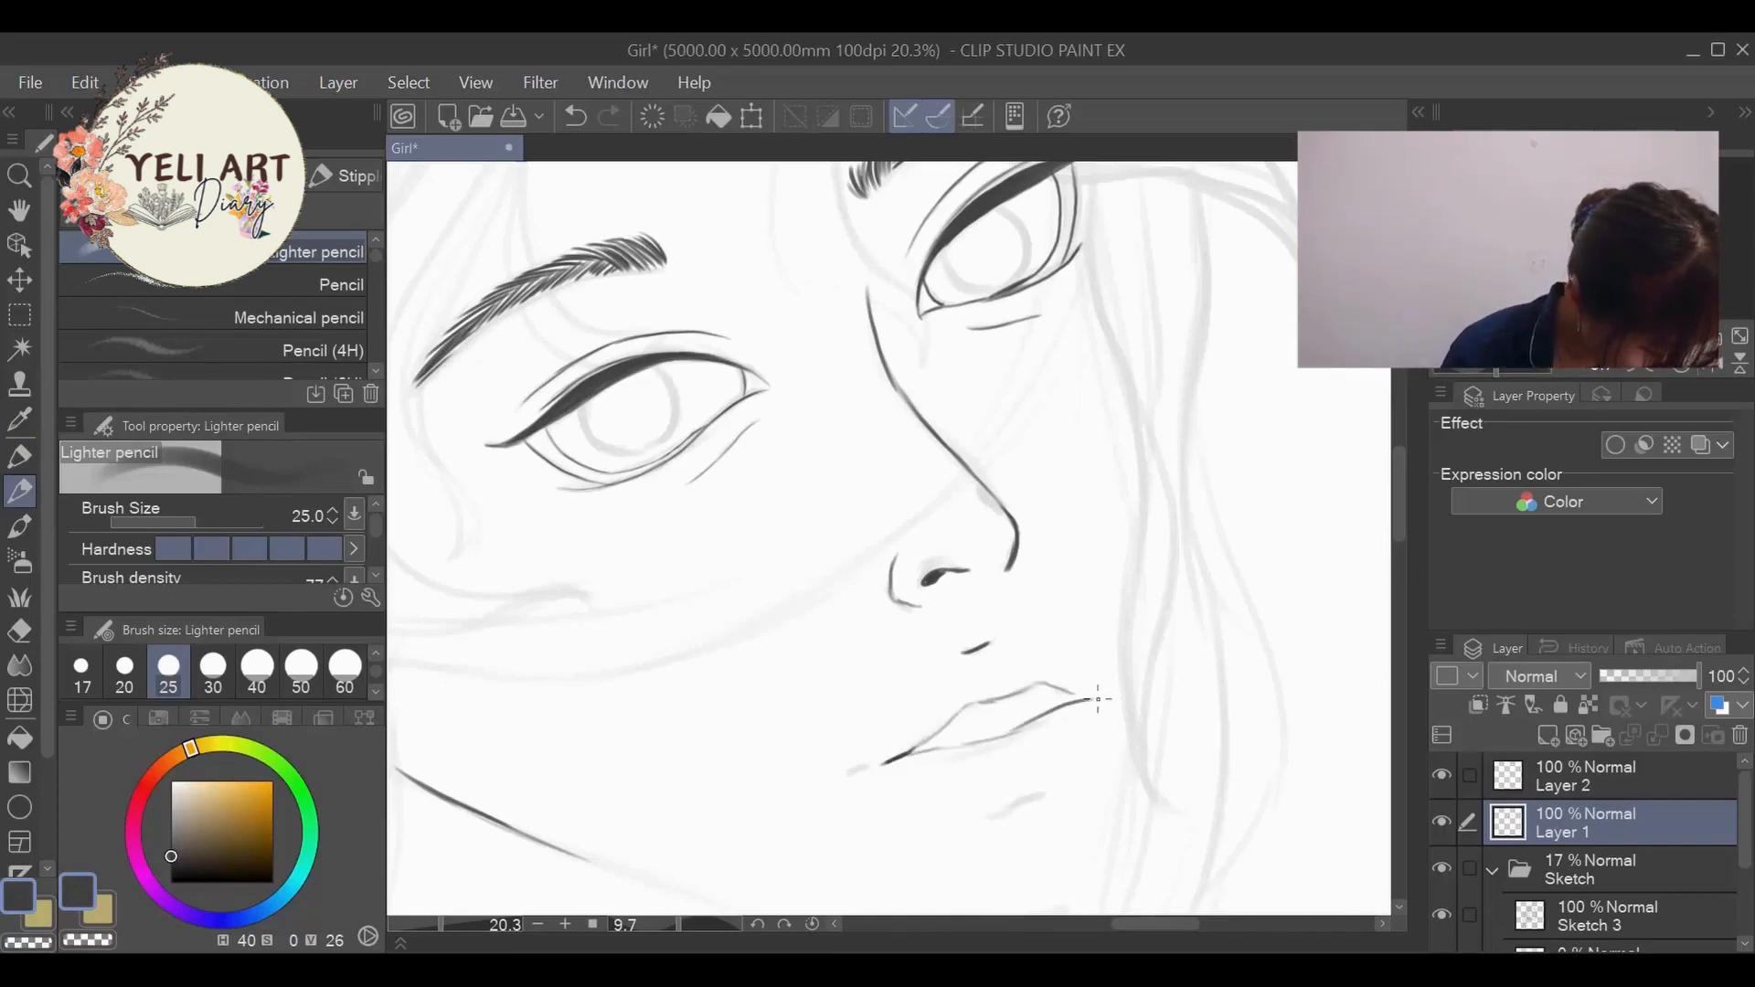
# - Extend the jawline around the chin to the far cheek and ink the front line of the neck
pyautogui.scroll(-12, 804, 567)
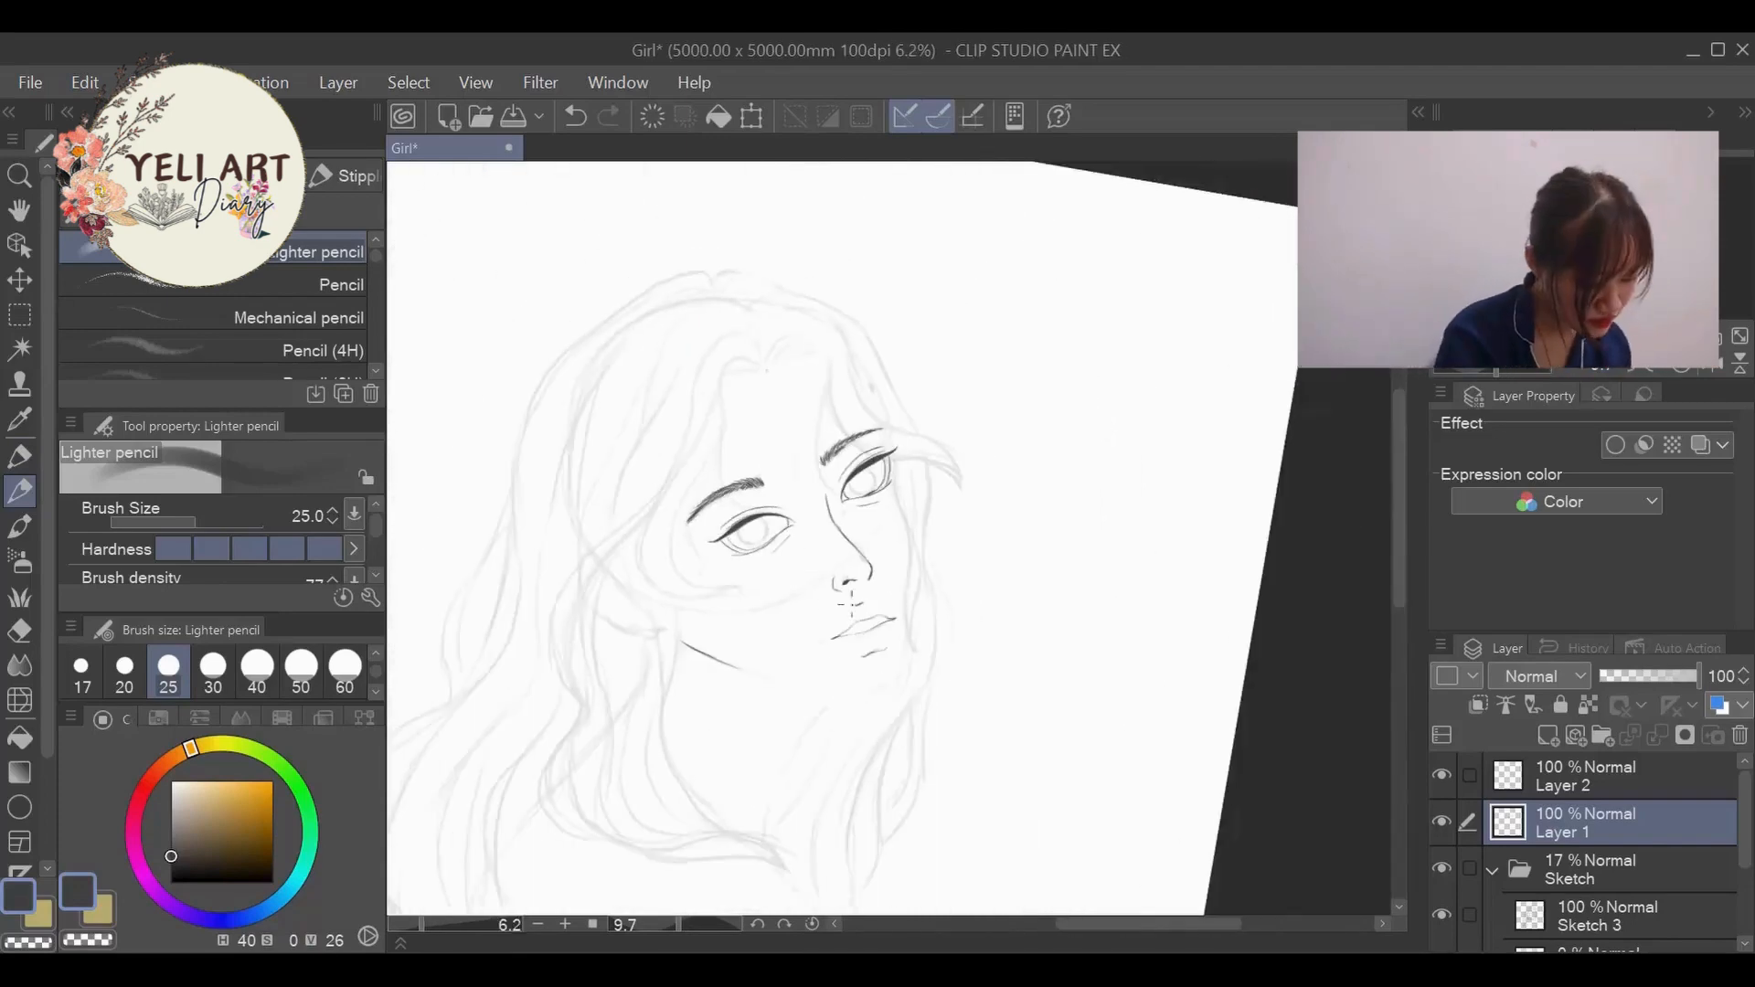
pyautogui.scroll(8, 781, 586)
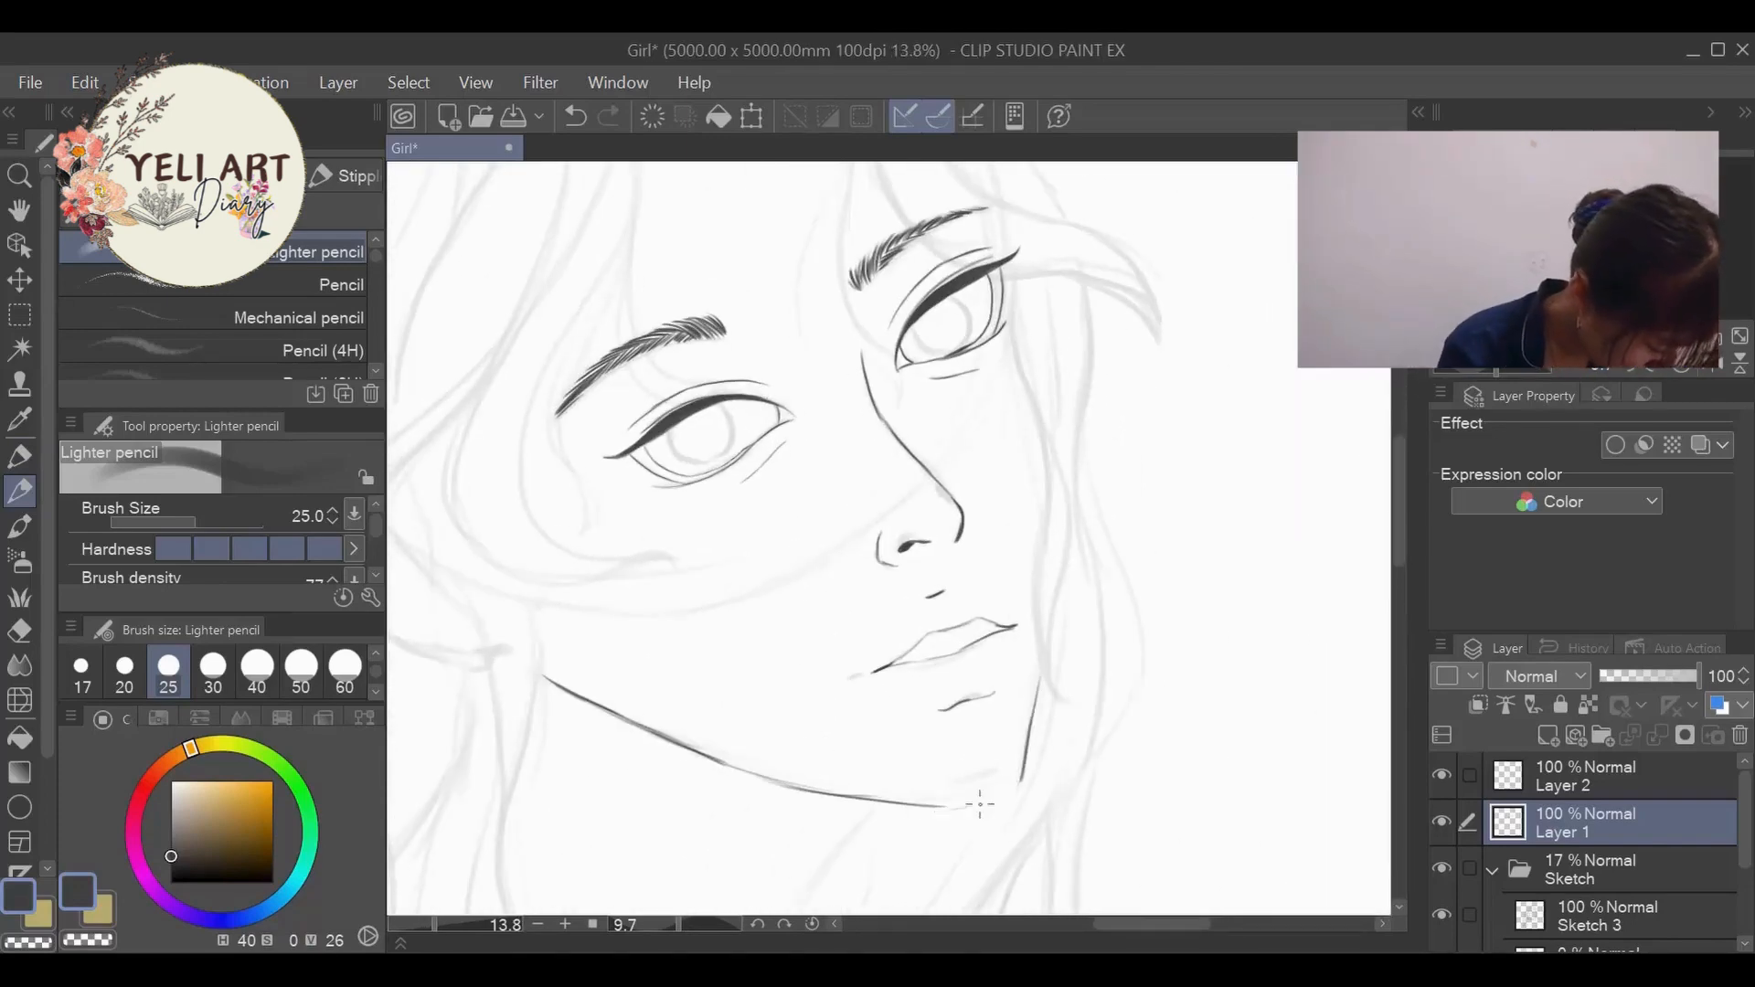
pyautogui.moveTo(980, 805); pyautogui.dragTo(1023, 774)
pyautogui.scroll(-8, 1077, 524)
pyautogui.scroll(4, 807, 687)
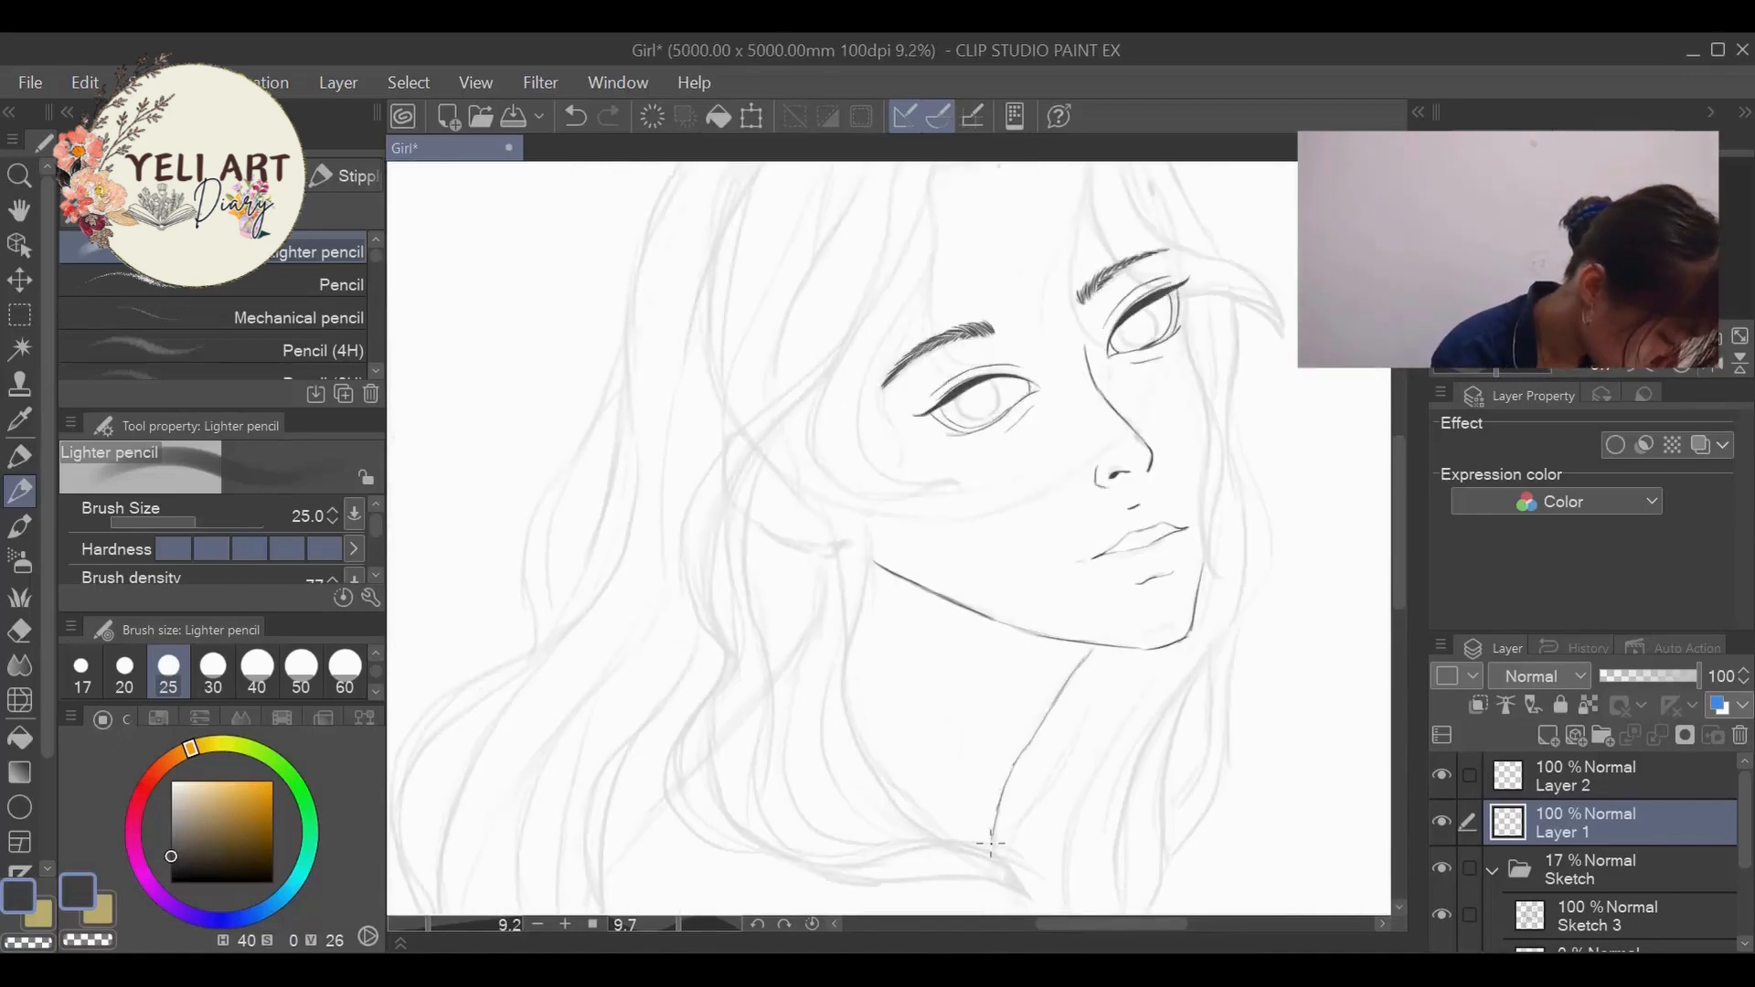
pyautogui.scroll(-6, 990, 843)
pyautogui.scroll(10, 893, 568)
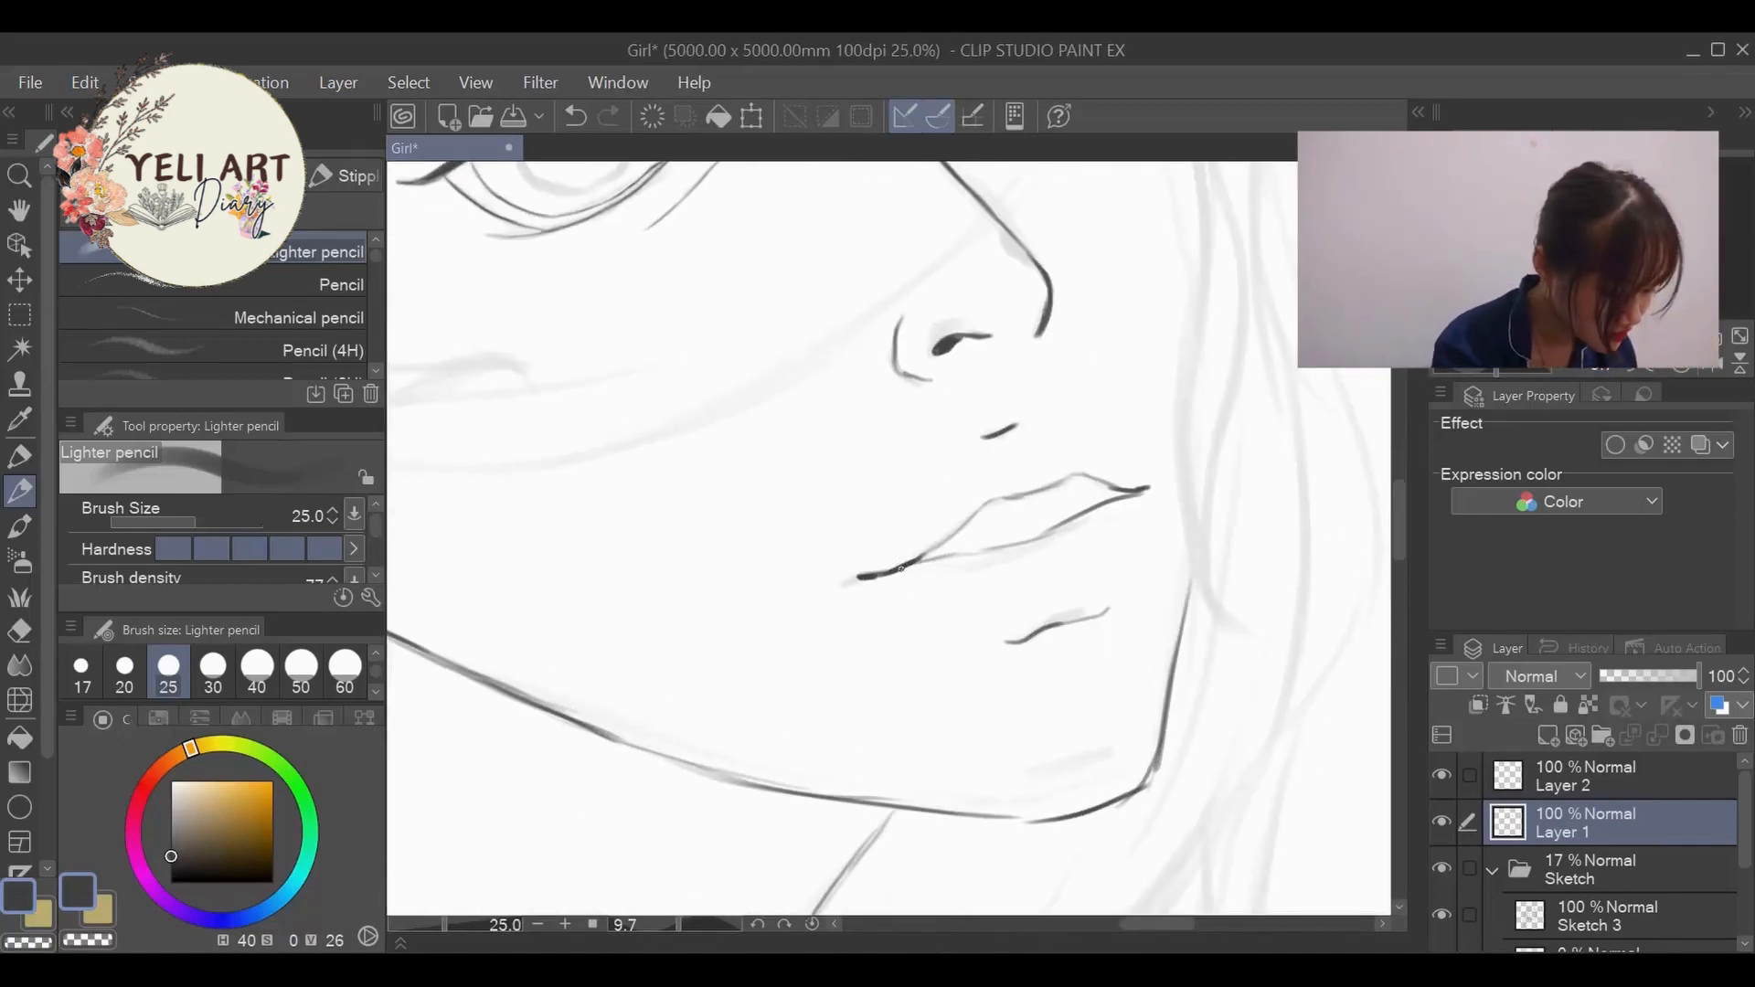
# - Hide the Sketch folder to check the line art on its own and show it again
pyautogui.scroll(-10, 1176, 451)
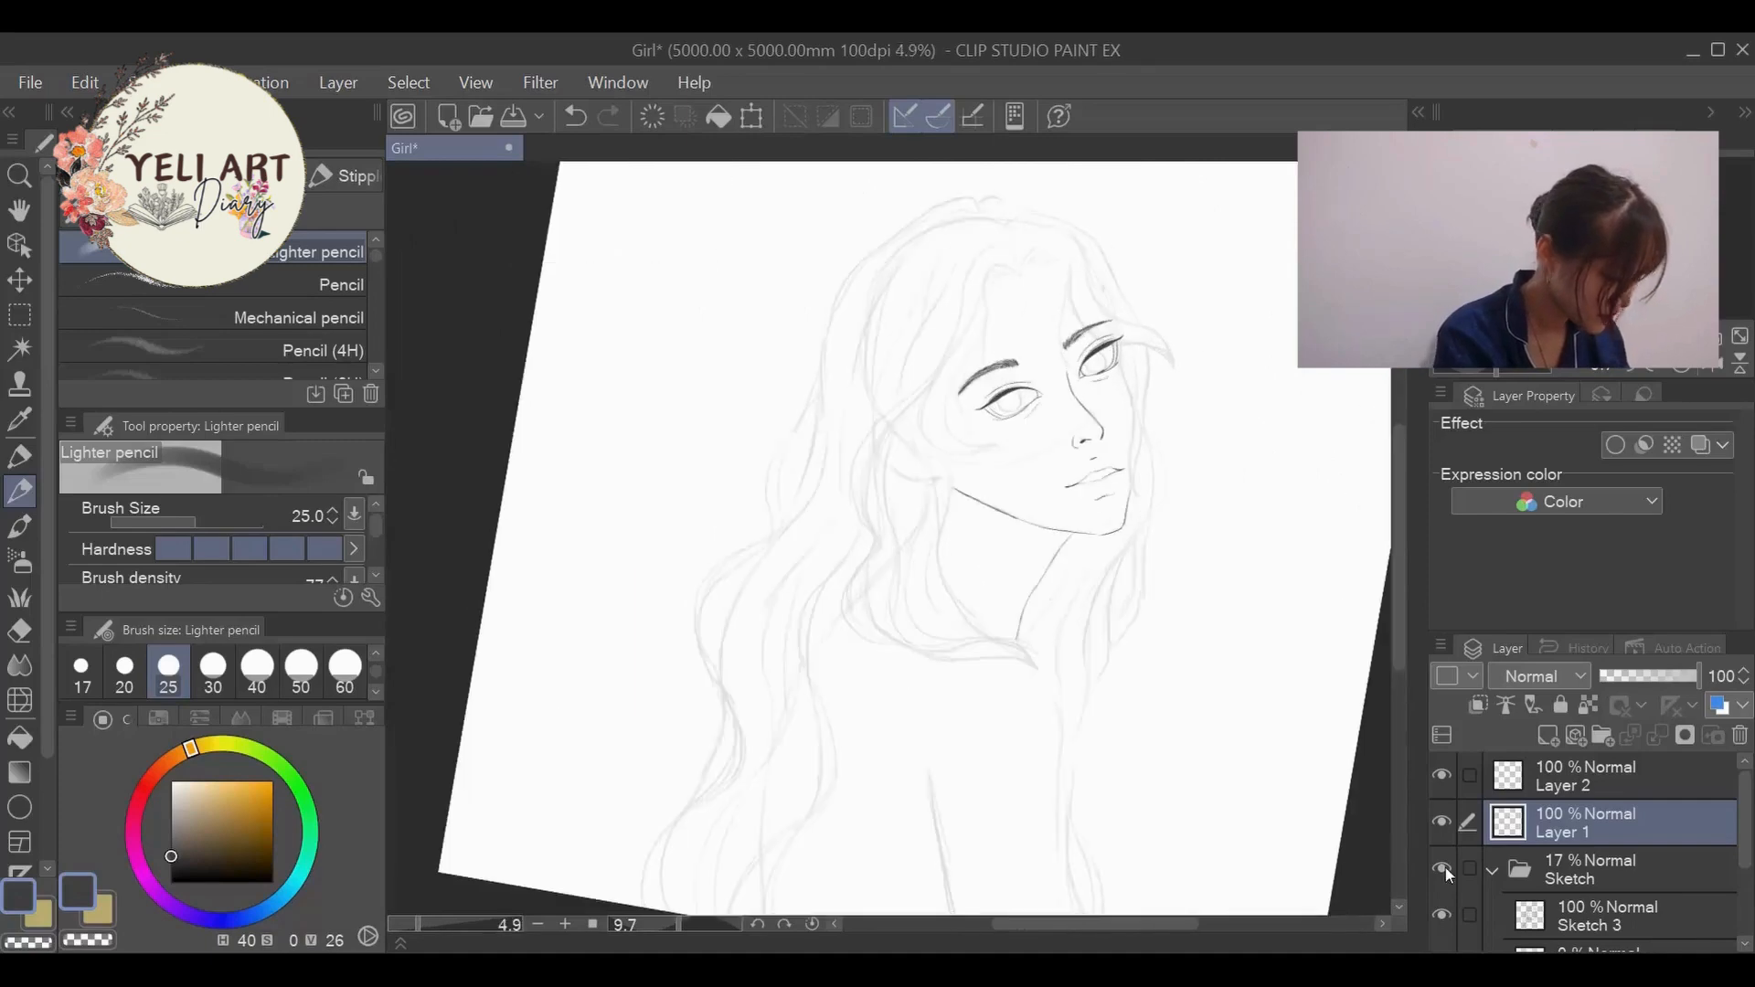
pyautogui.click(1442, 868)
pyautogui.click(1441, 869)
# - Ink the round iris outlines in both eyes over the sketched circles
pyautogui.scroll(9, 1271, 327)
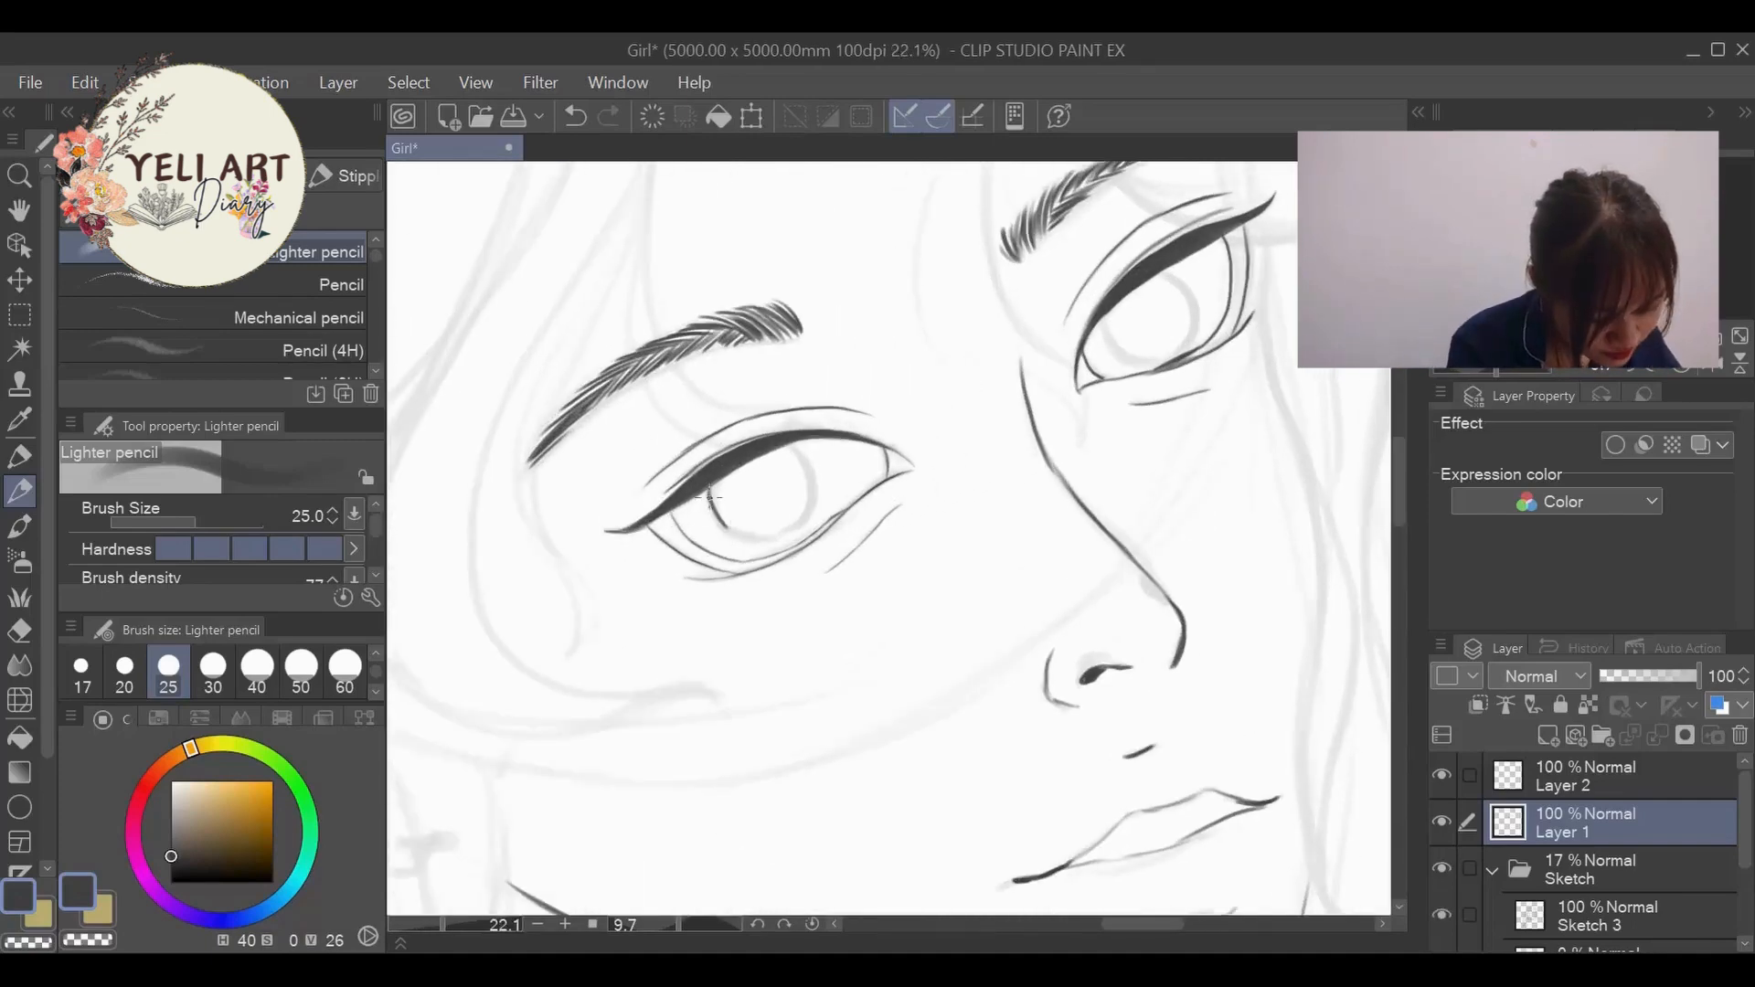
pyautogui.moveTo(786, 448); pyautogui.dragTo(814, 502)
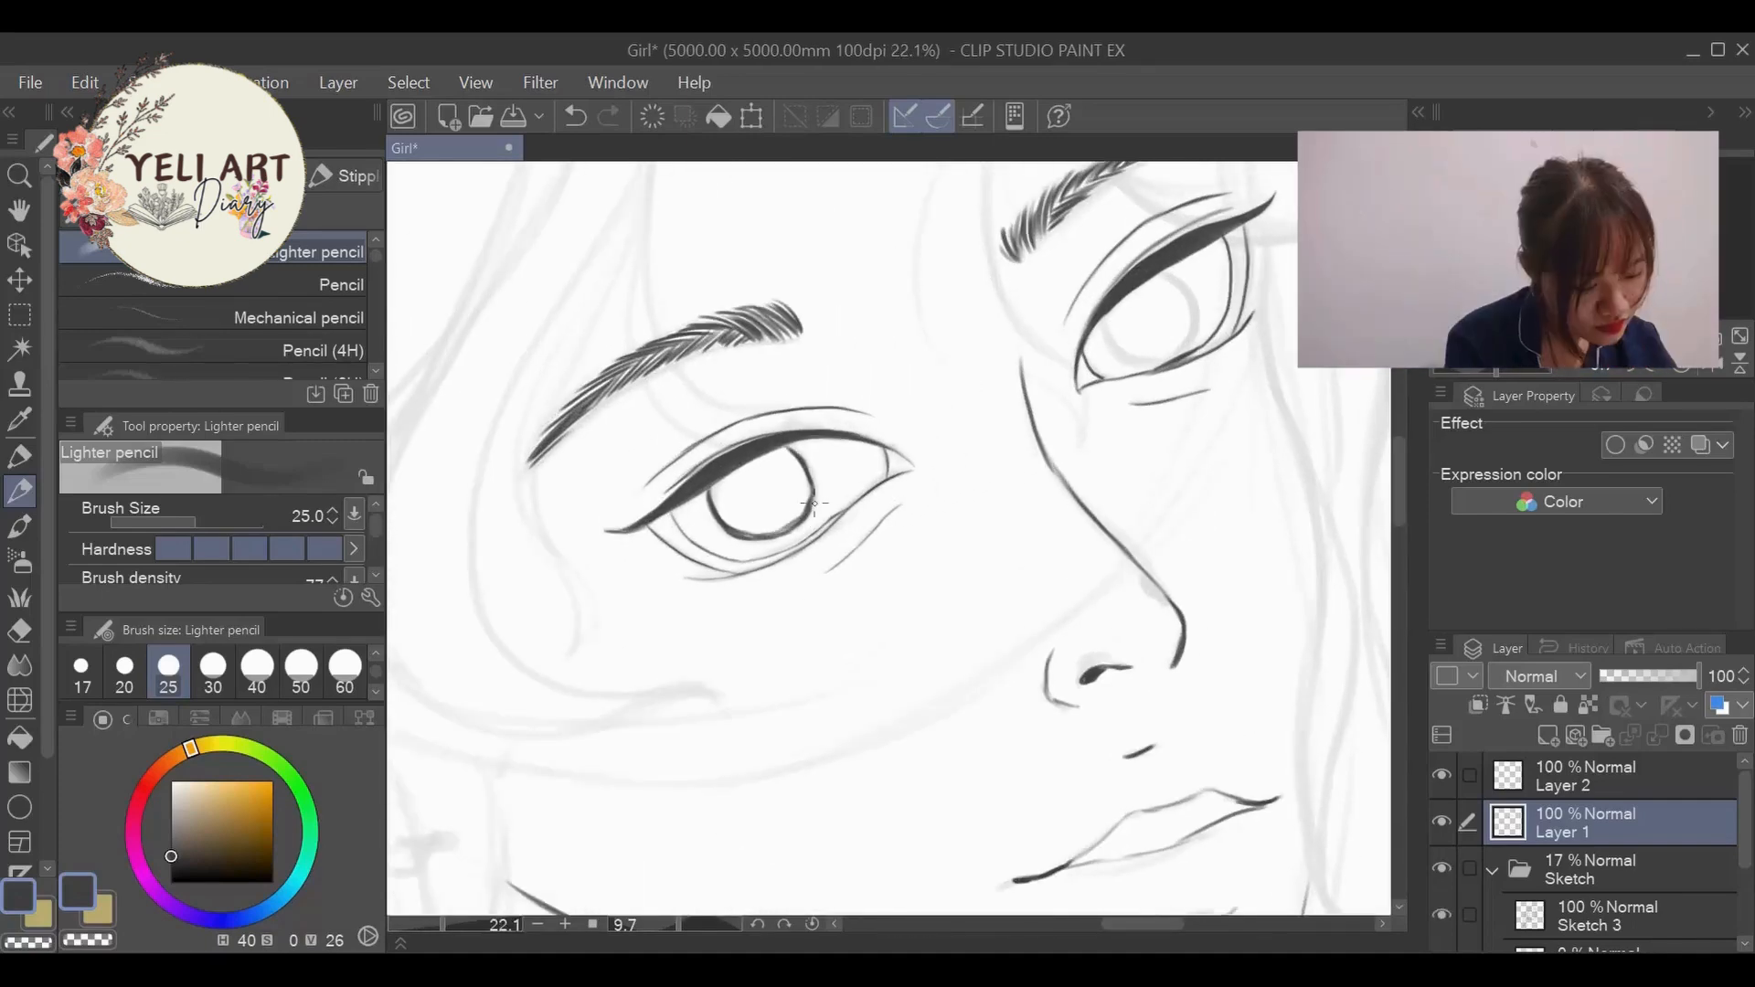
pyautogui.moveTo(1152, 918); pyautogui.dragTo(1166, 920)
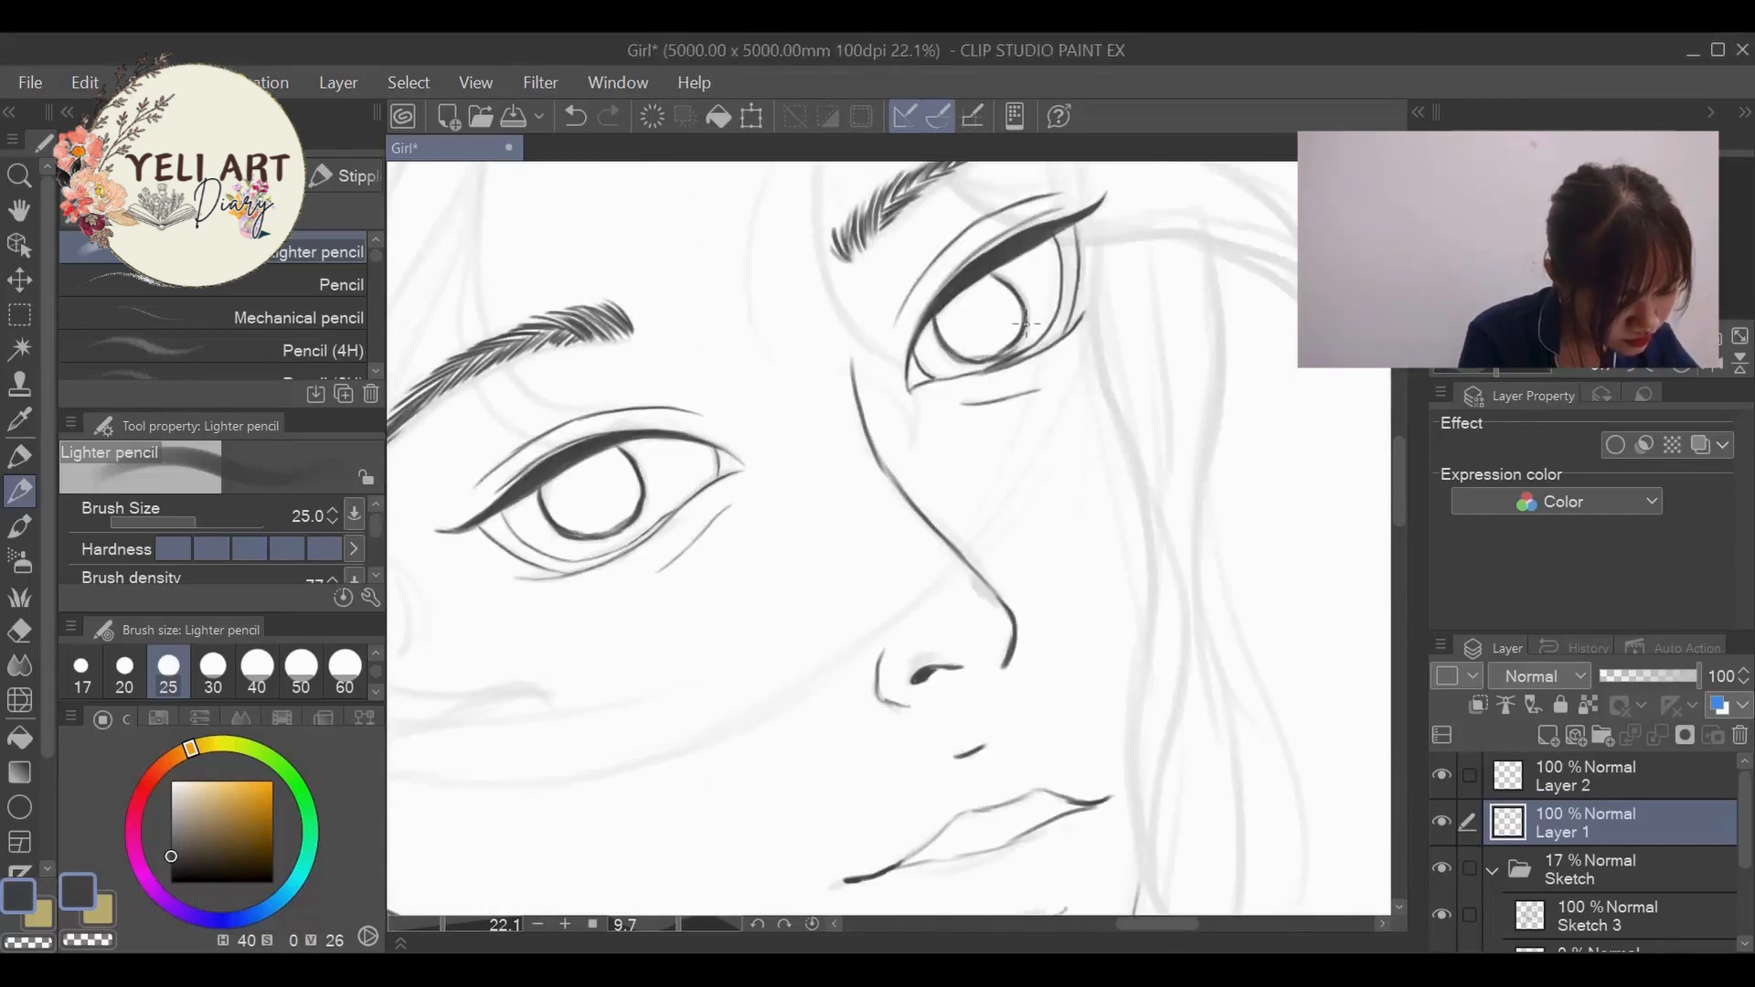
pyautogui.moveTo(934, 322); pyautogui.dragTo(986, 363)
pyautogui.scroll(-8, 1079, 292)
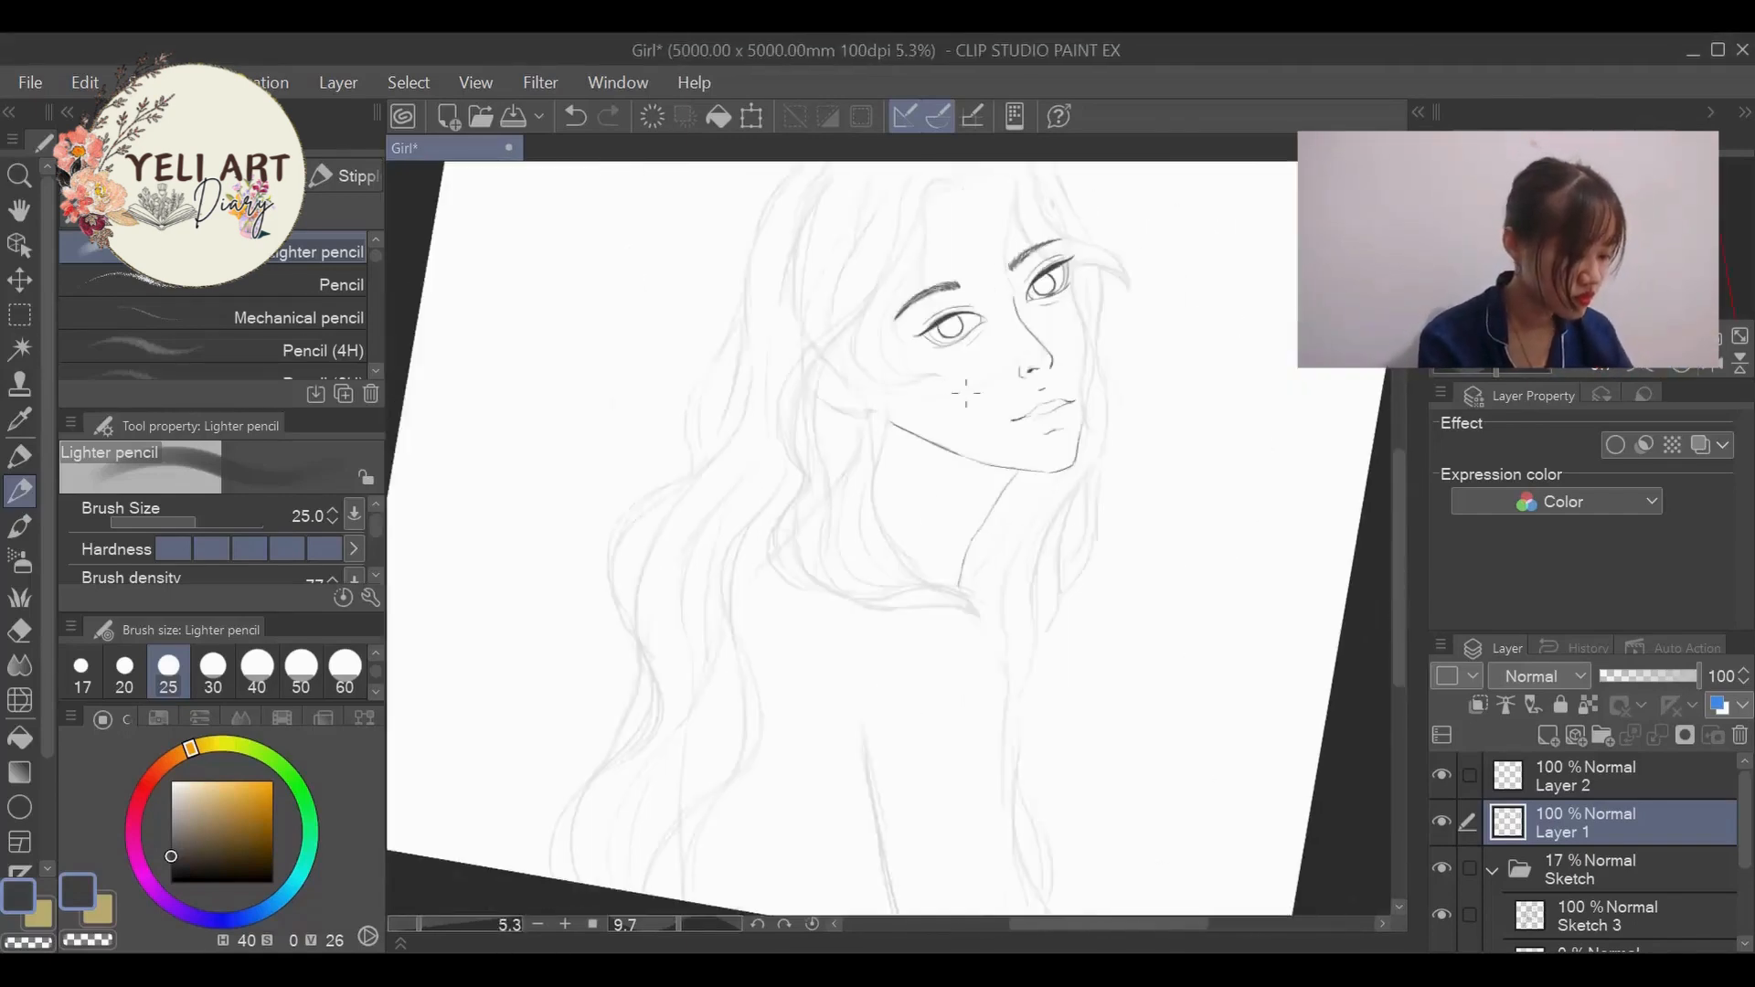
# - Enlarge the Lighter pencil to size 100 and dab a solid pupil in the centre of each iris
pyautogui.scroll(8, 946, 231)
pyautogui.press(']')
pyautogui.press(']')
pyautogui.press(']')
pyautogui.press(']')
pyautogui.press(']')
pyautogui.press(']')
pyautogui.press(']')
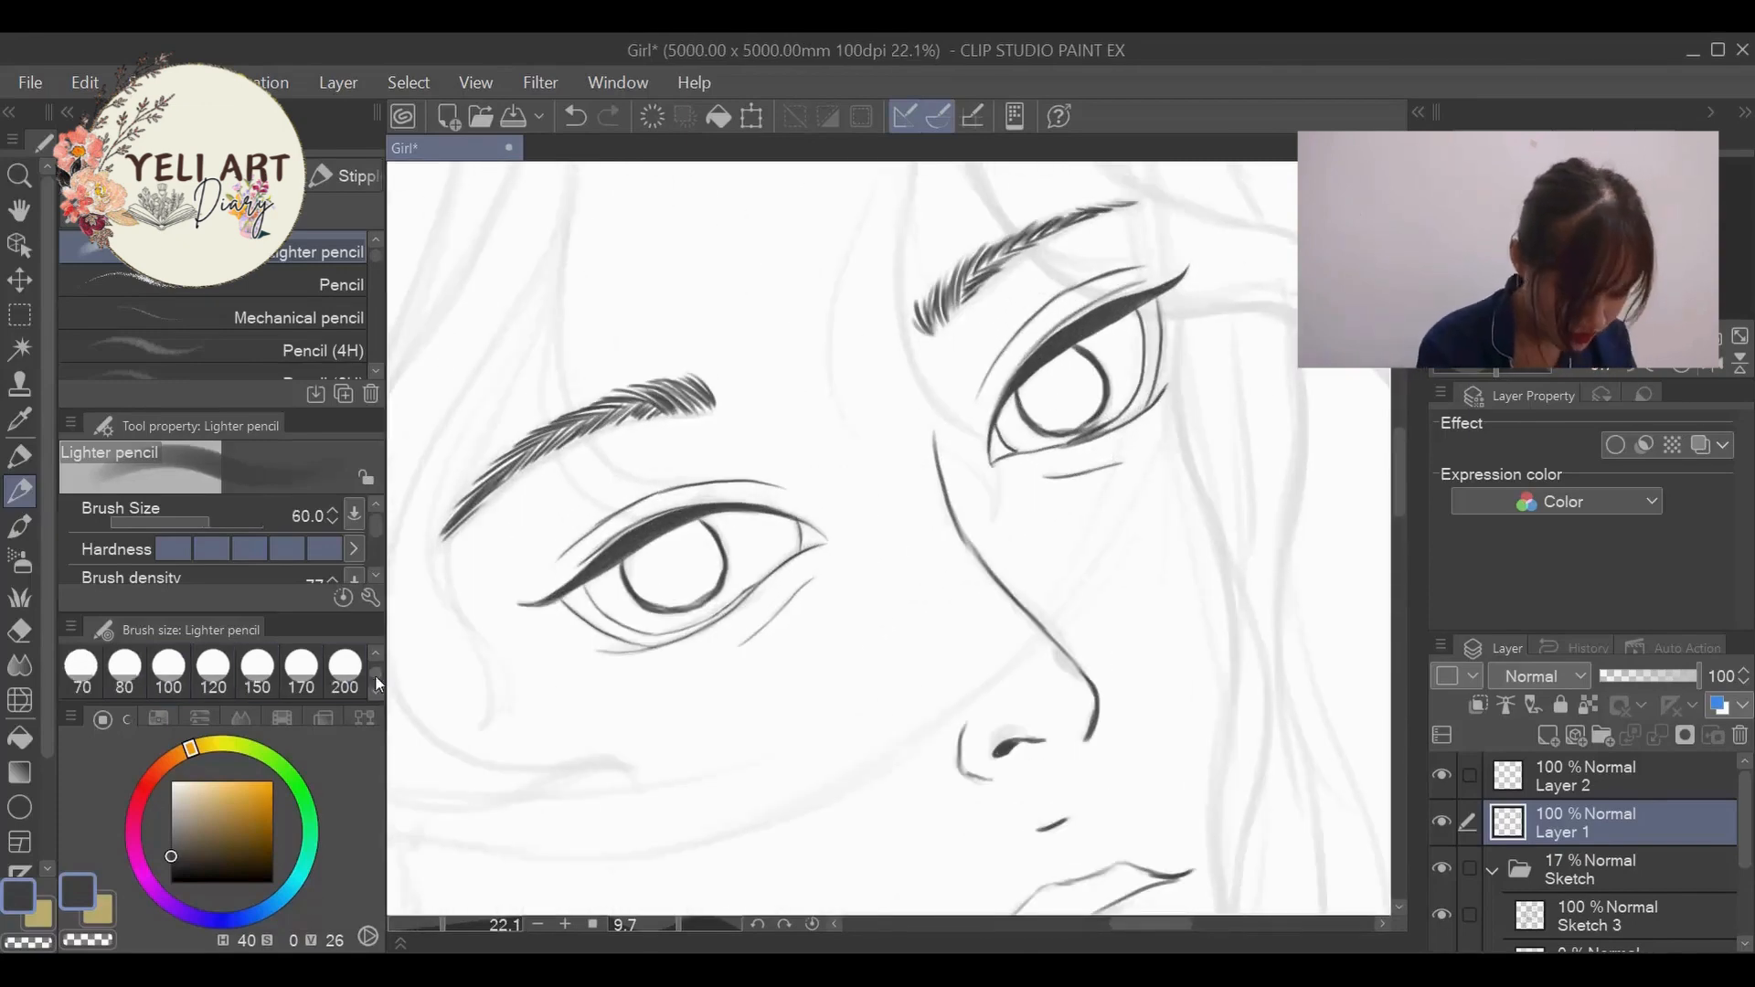
pyautogui.click(1056, 393)
pyautogui.click(669, 566)
pyautogui.scroll(-4, 669, 566)
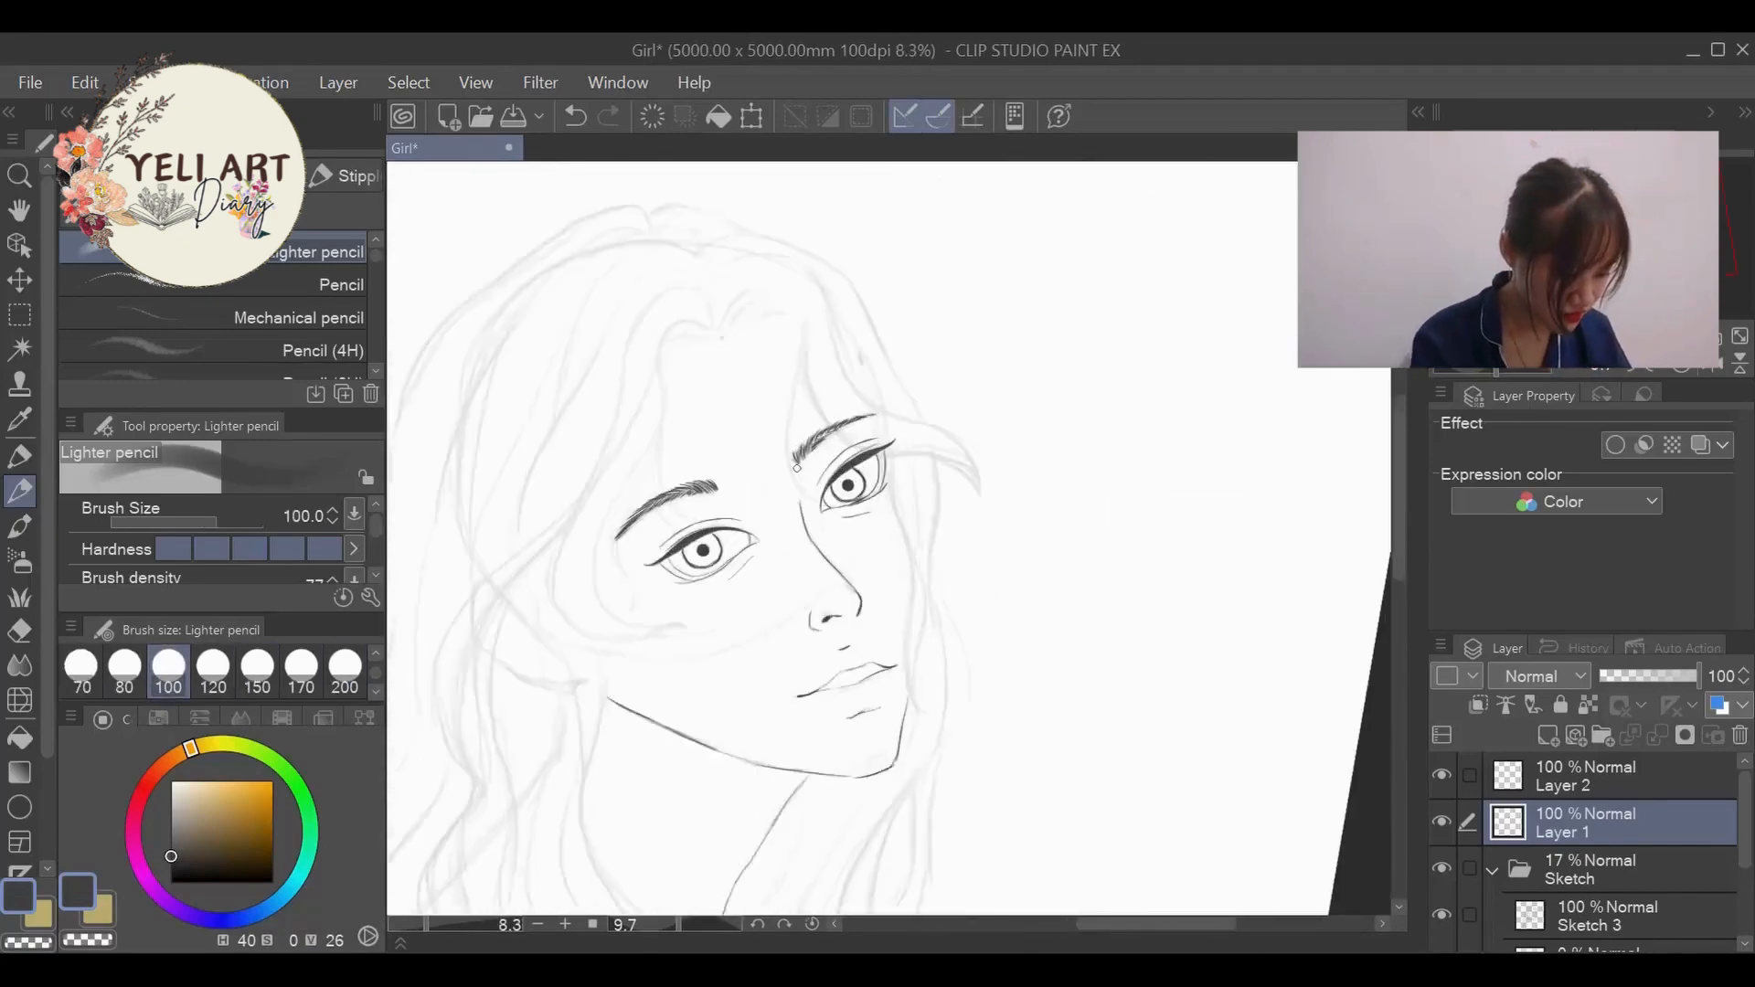
# - Set the pencil size to 30 and ink the front strand arching from the hair parting down to the nose bridge
pyautogui.scroll(3, 796, 466)
pyautogui.click(169, 649)
pyautogui.scroll(-5, 861, 492)
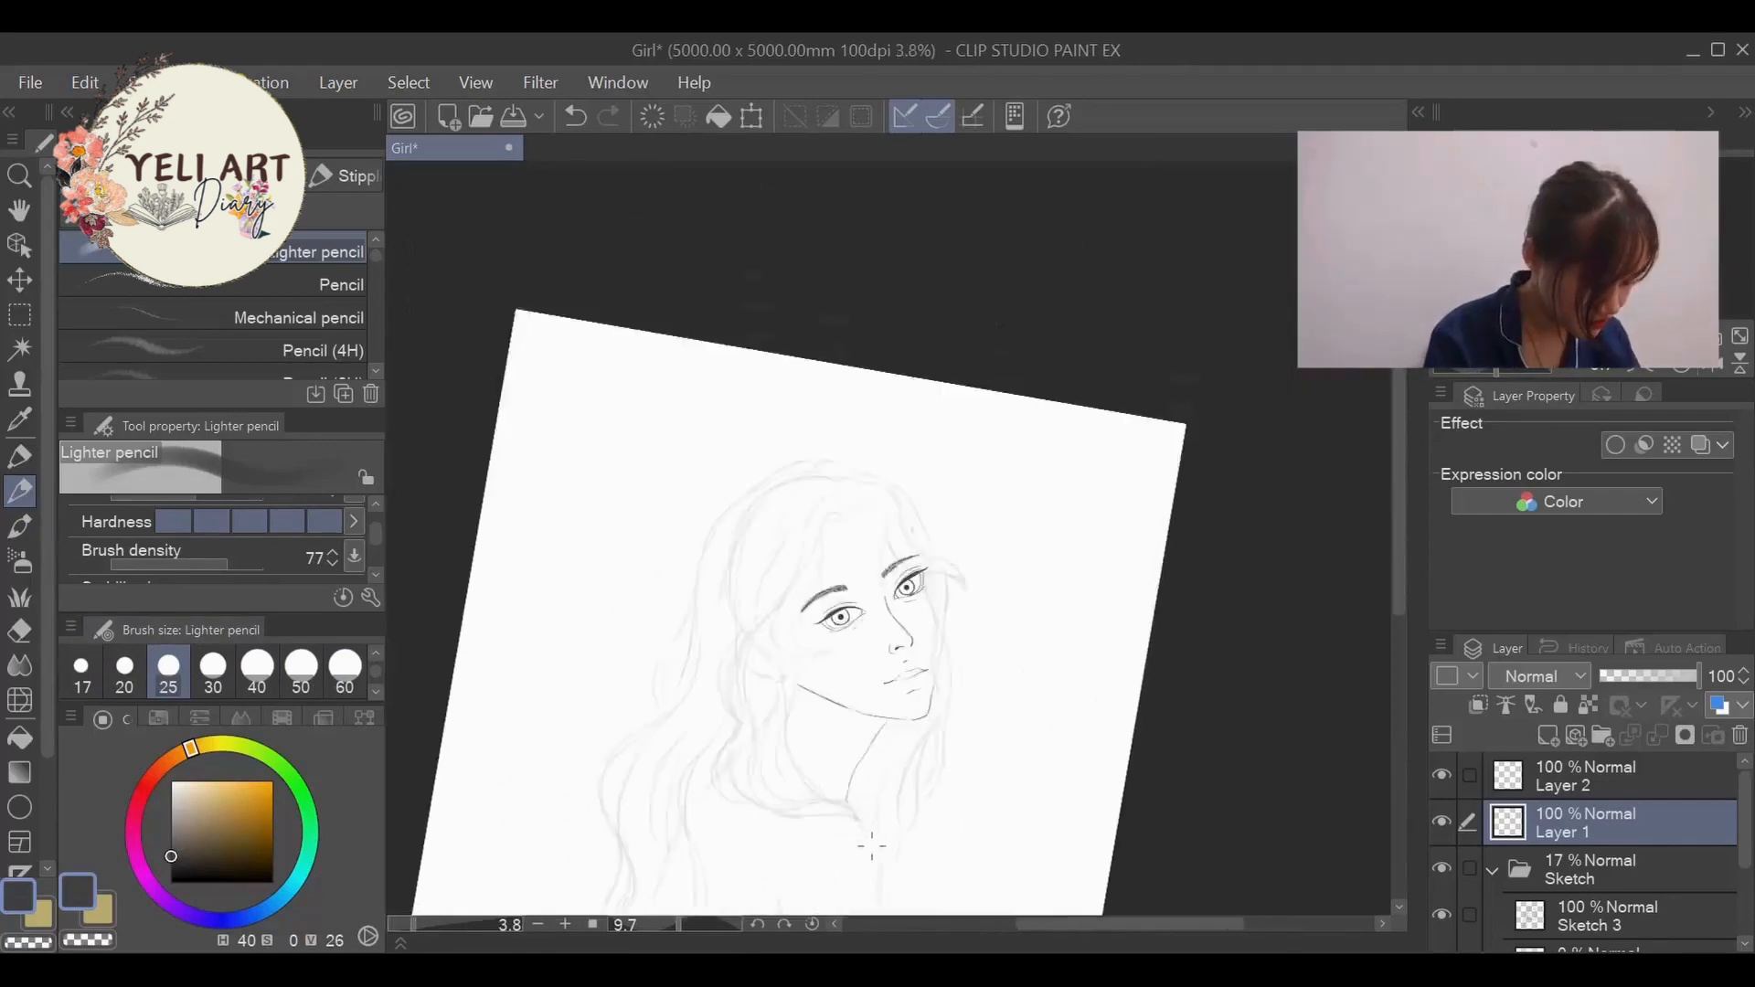
pyautogui.scroll(3, 861, 492)
pyautogui.scroll(3, 900, 250)
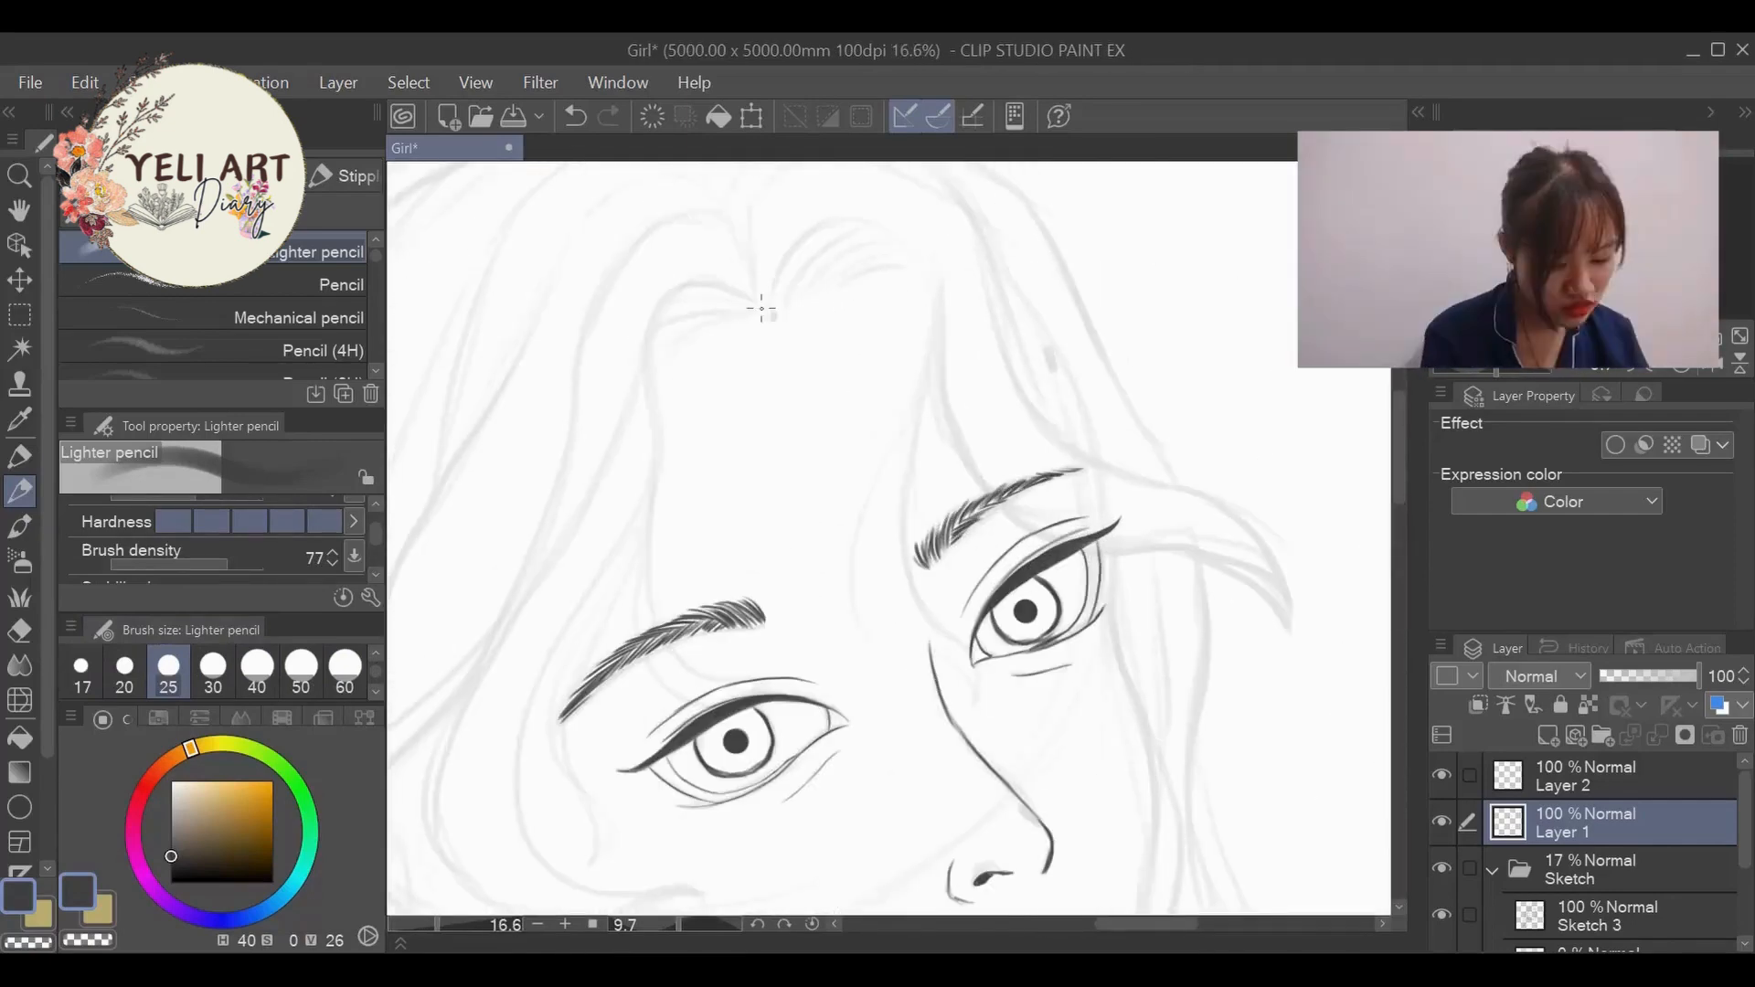
pyautogui.press(']')
pyautogui.moveTo(772, 319); pyautogui.dragTo(791, 246)
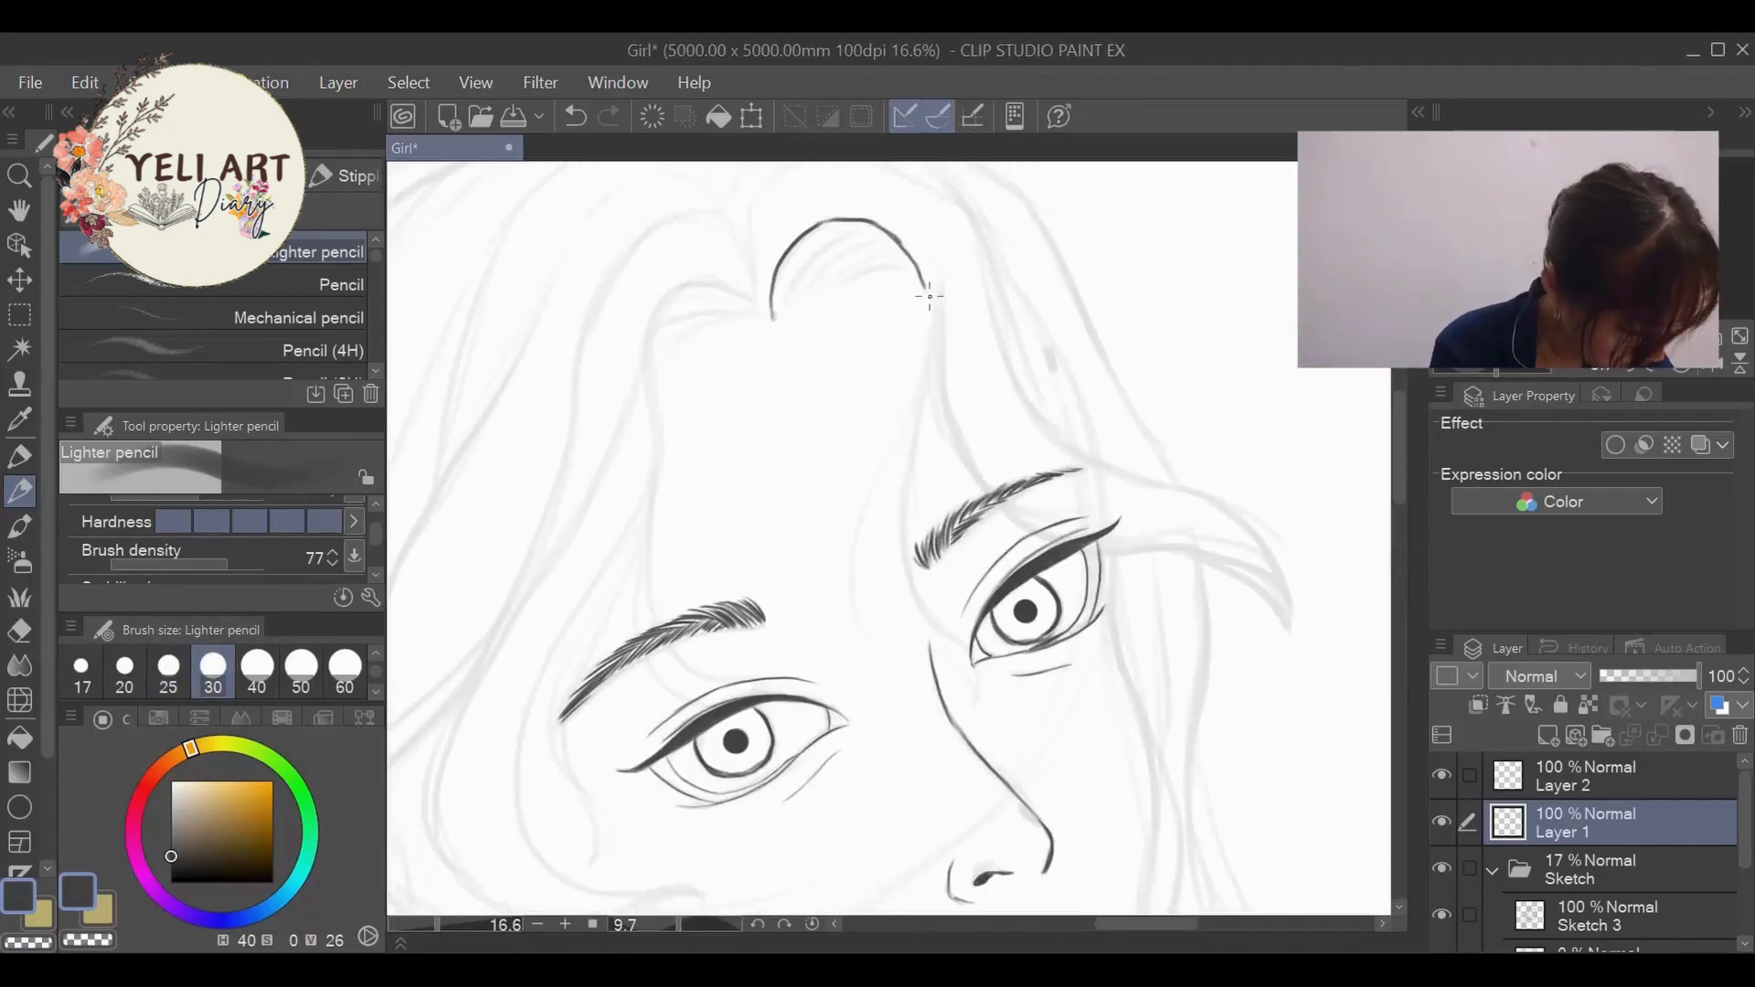
pyautogui.moveTo(929, 296)
pyautogui.mouseDown()
pyautogui.moveTo(903, 560)
pyautogui.moveTo(975, 702)
pyautogui.mouseUp()
# - Ink the inner edge of the front strand to a pointed tip at the nose bridge, undoing strokes that miss
pyautogui.moveTo(918, 402)
pyautogui.mouseDown()
pyautogui.moveTo(903, 559)
pyautogui.moveTo(849, 569)
pyautogui.moveTo(975, 705)
pyautogui.mouseUp()
pyautogui.hotkey('ctrl', 'z')
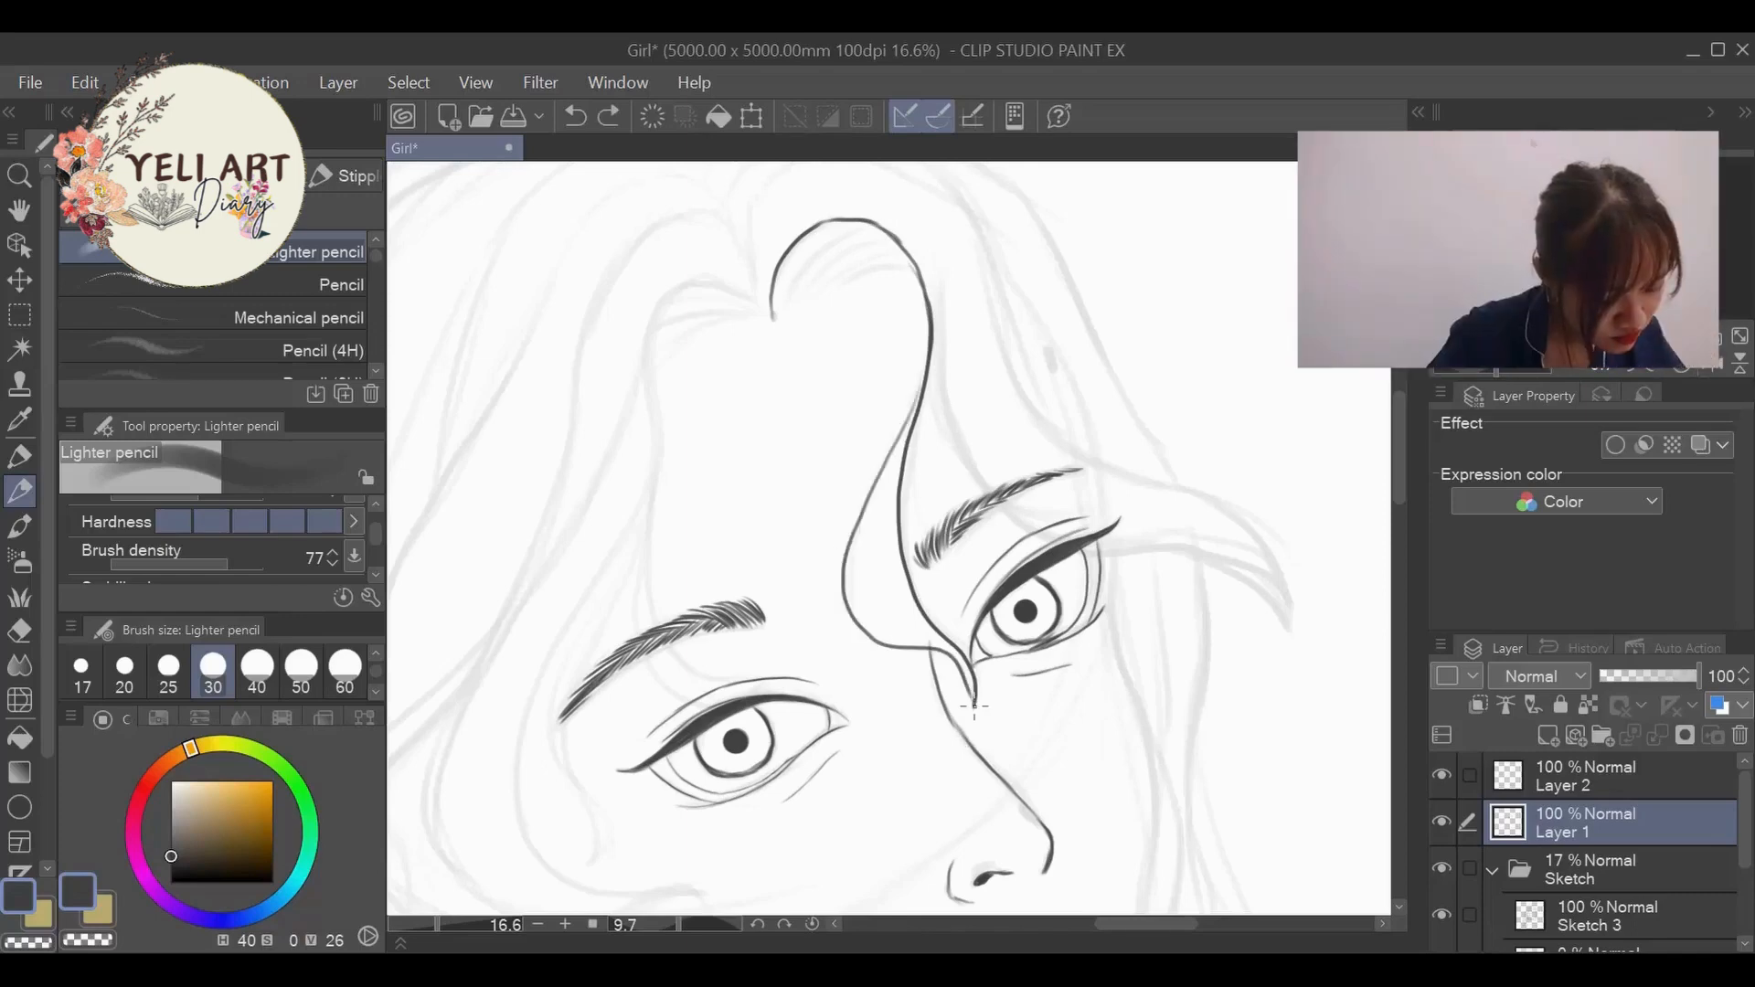
pyautogui.hotkey('ctrl', 'z')
pyautogui.hotkey('ctrl', 'z')
pyautogui.moveTo(919, 399)
pyautogui.mouseDown()
pyautogui.moveTo(973, 684)
pyautogui.moveTo(894, 654)
pyautogui.mouseUp()
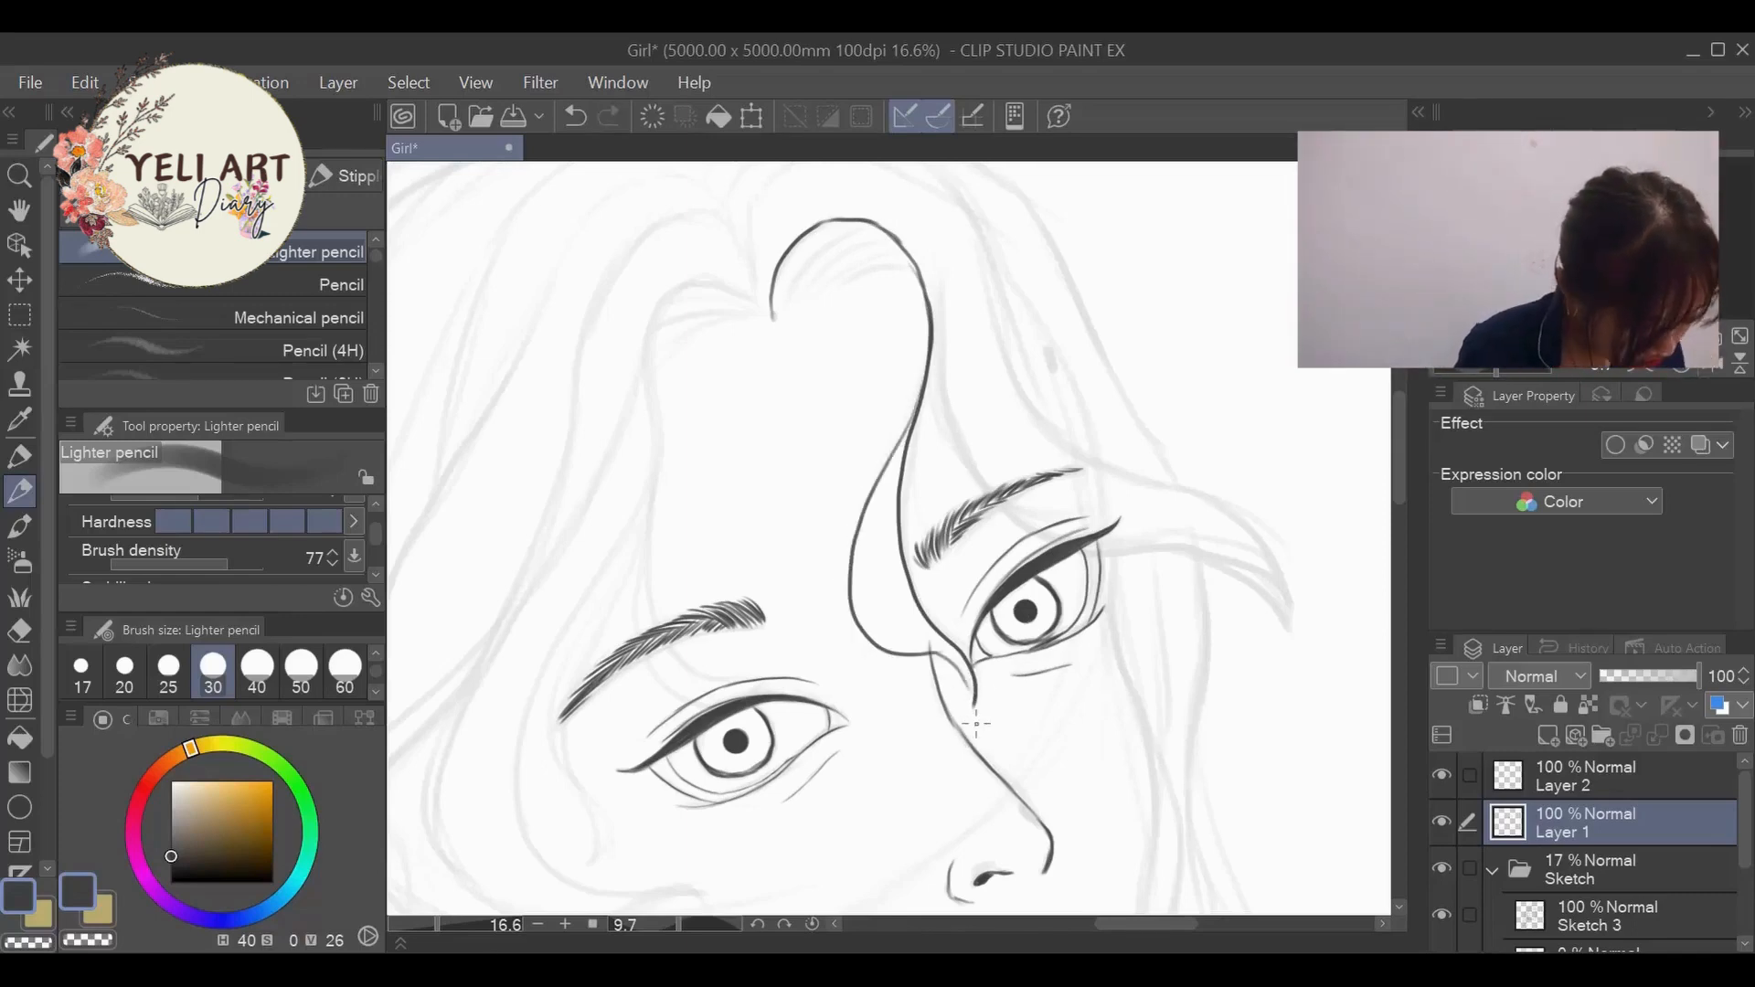
pyautogui.hotkey('ctrl', 'z')
pyautogui.moveTo(927, 327); pyautogui.dragTo(976, 657)
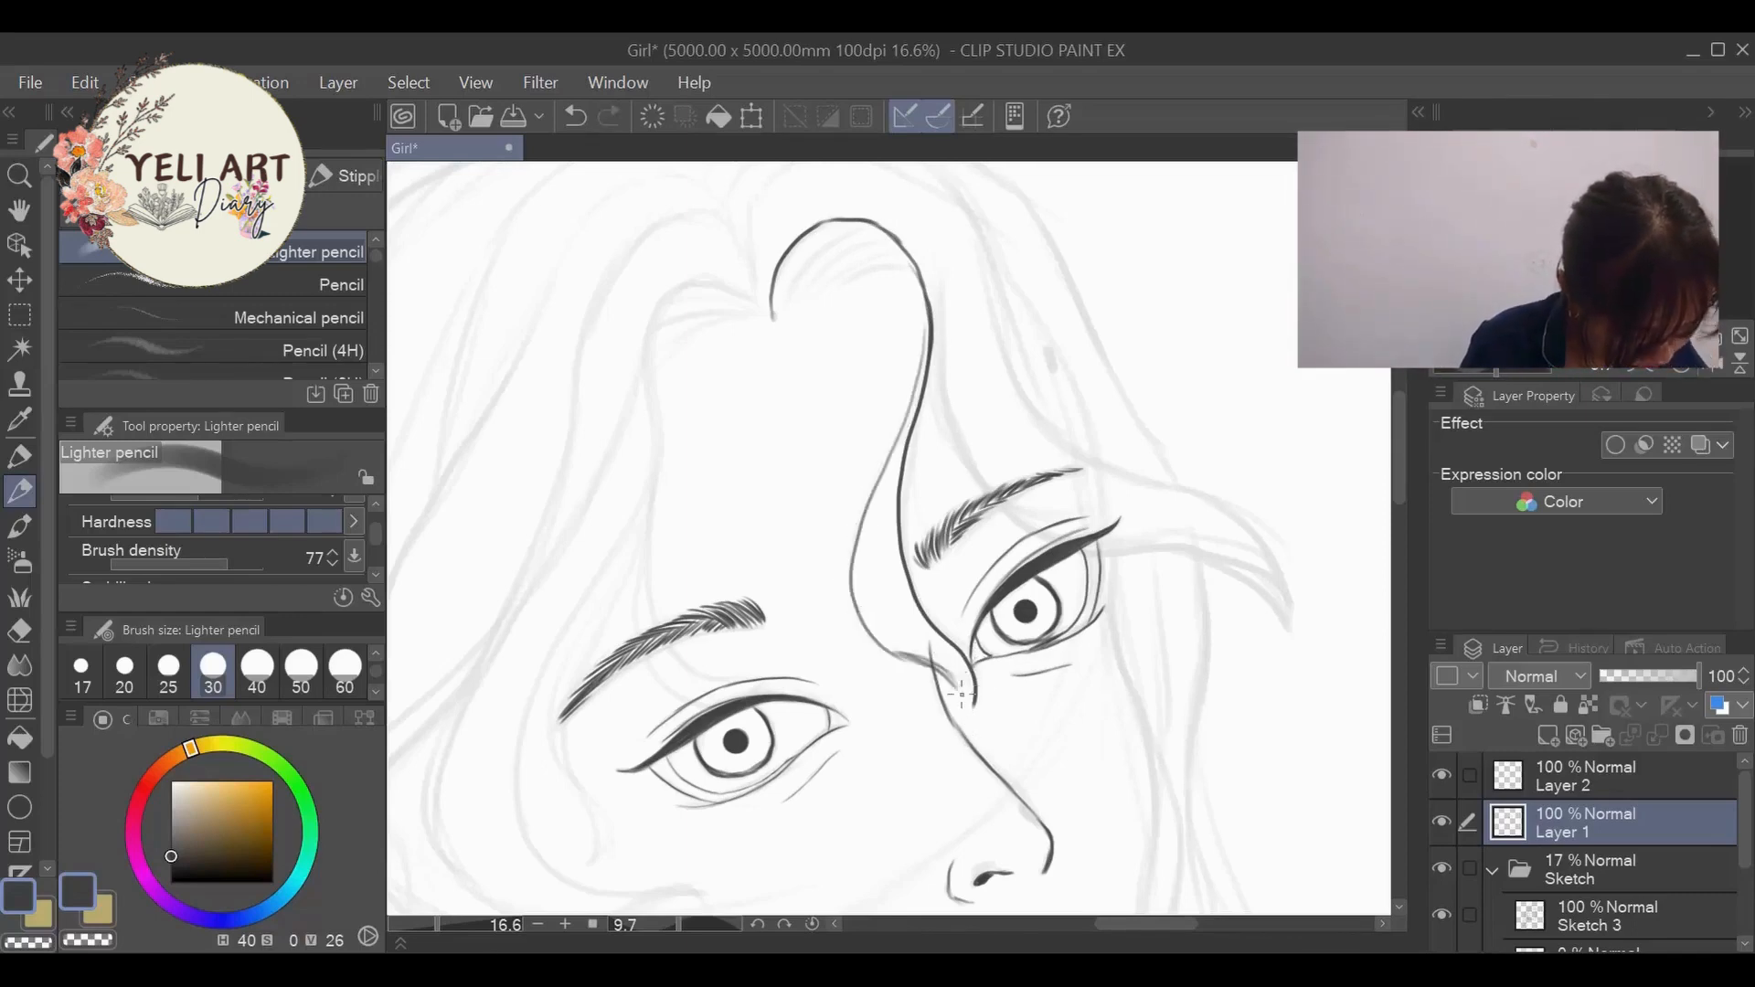
pyautogui.hotkey('ctrl', 'z')
pyautogui.moveTo(922, 375); pyautogui.dragTo(975, 684)
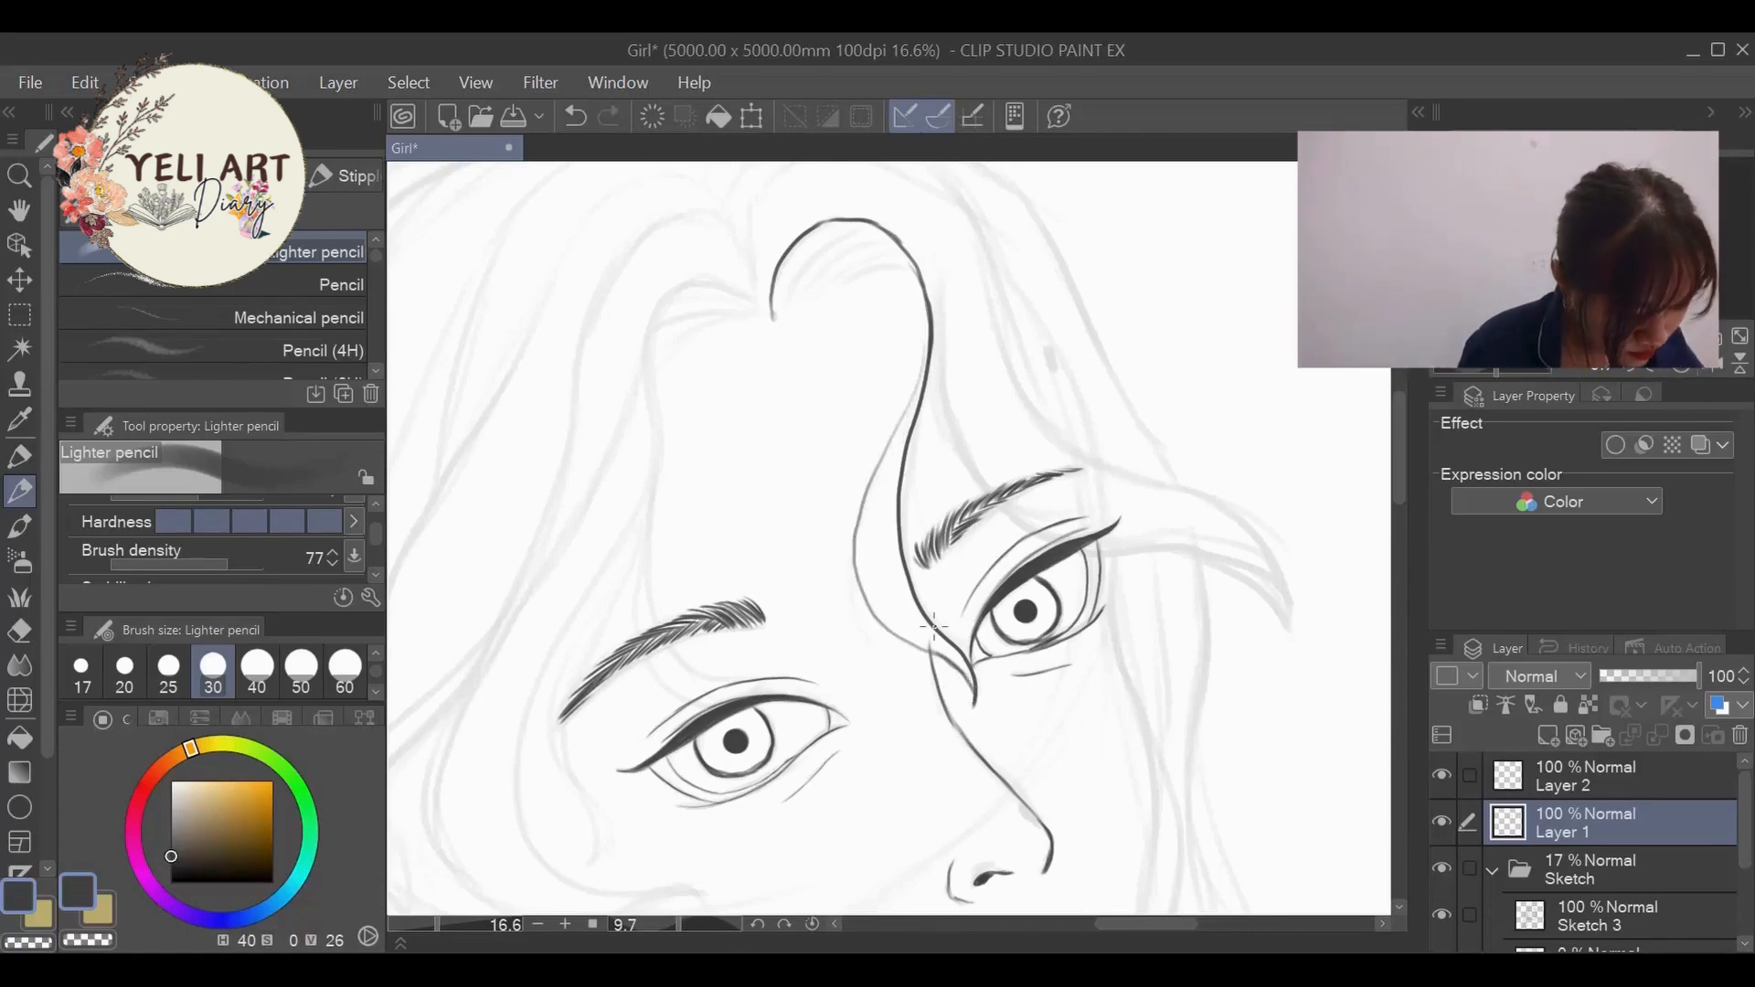
pyautogui.moveTo(927, 313)
pyautogui.mouseDown()
pyautogui.moveTo(870, 470)
pyautogui.moveTo(896, 639)
pyautogui.moveTo(965, 670)
pyautogui.mouseUp()
pyautogui.scroll(-3, 1015, 451)
pyautogui.scroll(2, 1267, 497)
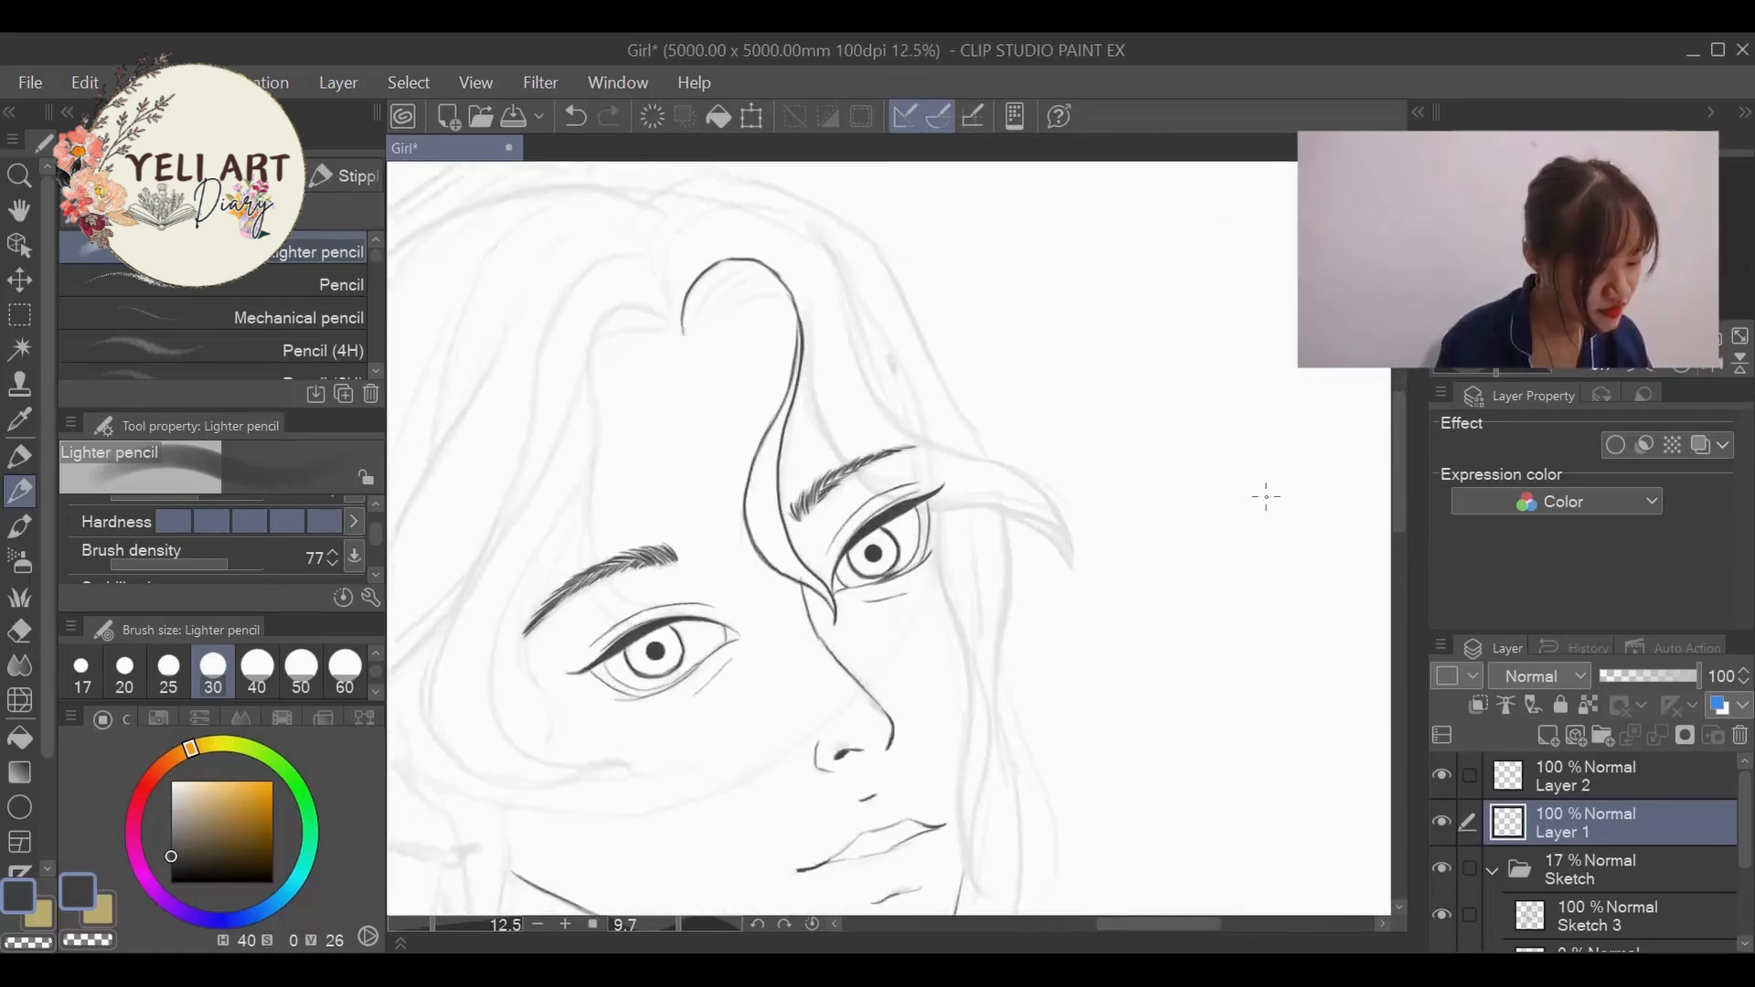
# - Ink the side strand that crosses the far brow and flicks outward past the far eye, redoing its outer edge
pyautogui.scroll(1, 1266, 497)
pyautogui.moveTo(755, 320)
pyautogui.mouseDown()
pyautogui.moveTo(799, 457)
pyautogui.moveTo(836, 490)
pyautogui.mouseUp()
pyautogui.moveTo(1052, 695); pyautogui.dragTo(1088, 441)
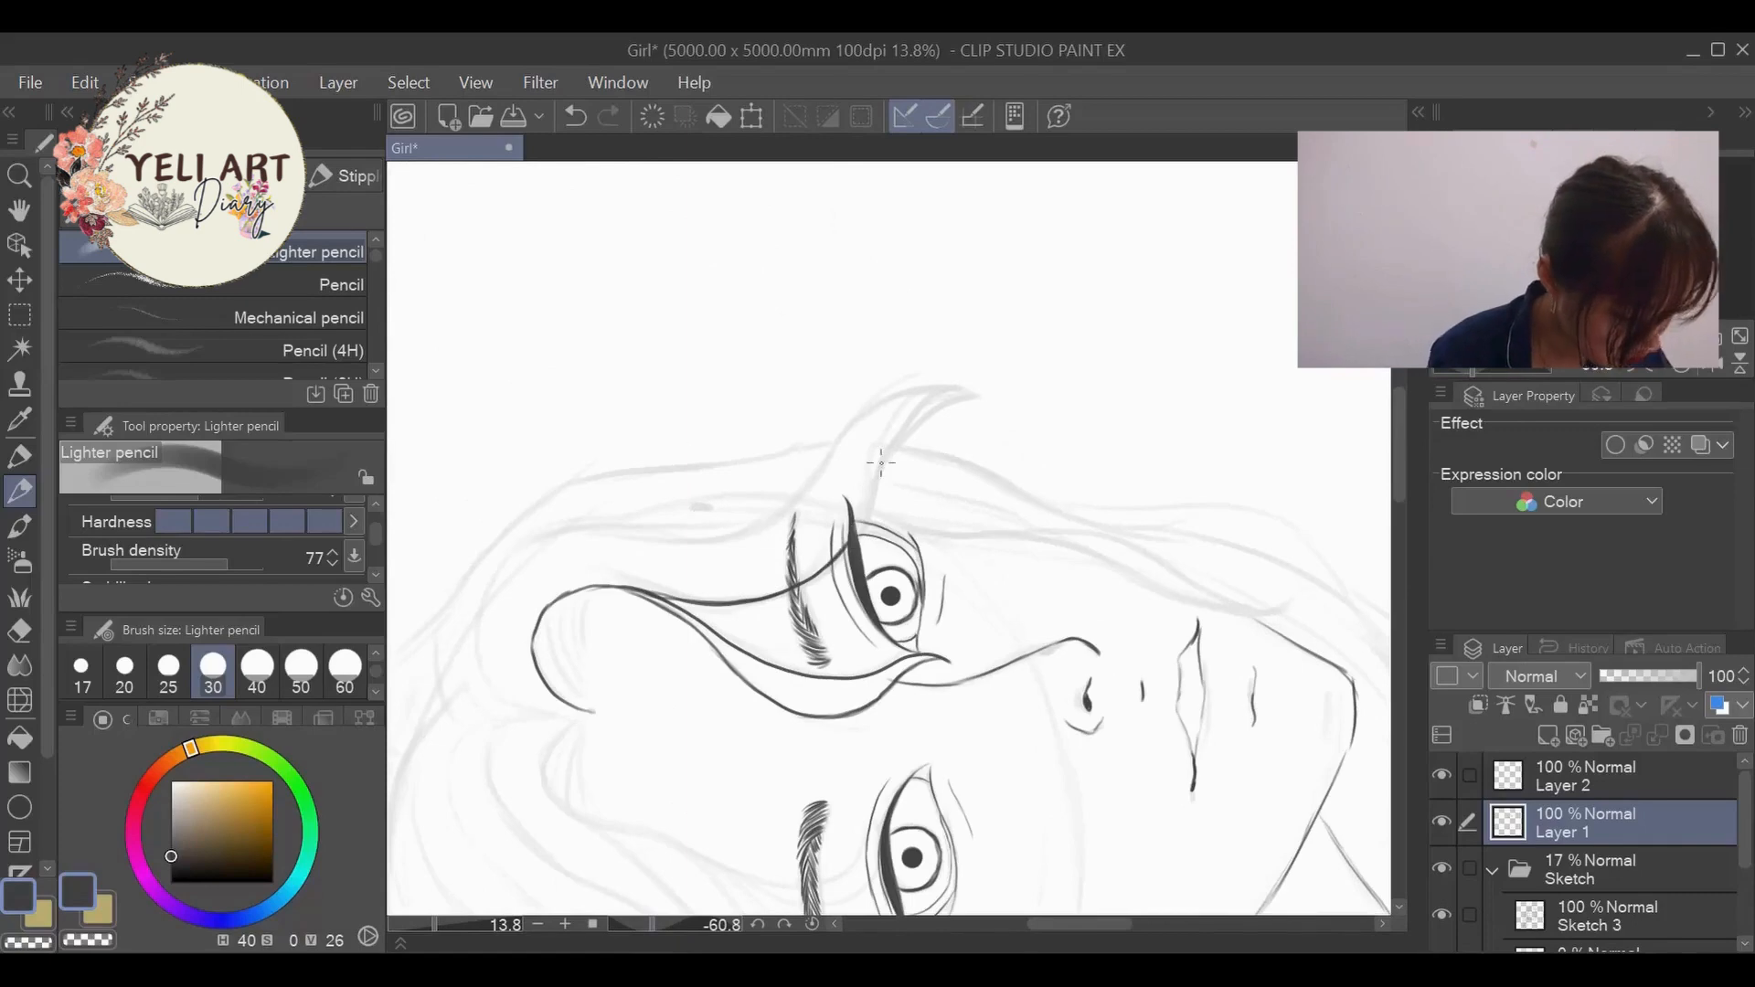
pyautogui.moveTo(856, 530); pyautogui.dragTo(941, 409)
pyautogui.moveTo(650, 925); pyautogui.dragTo(680, 925)
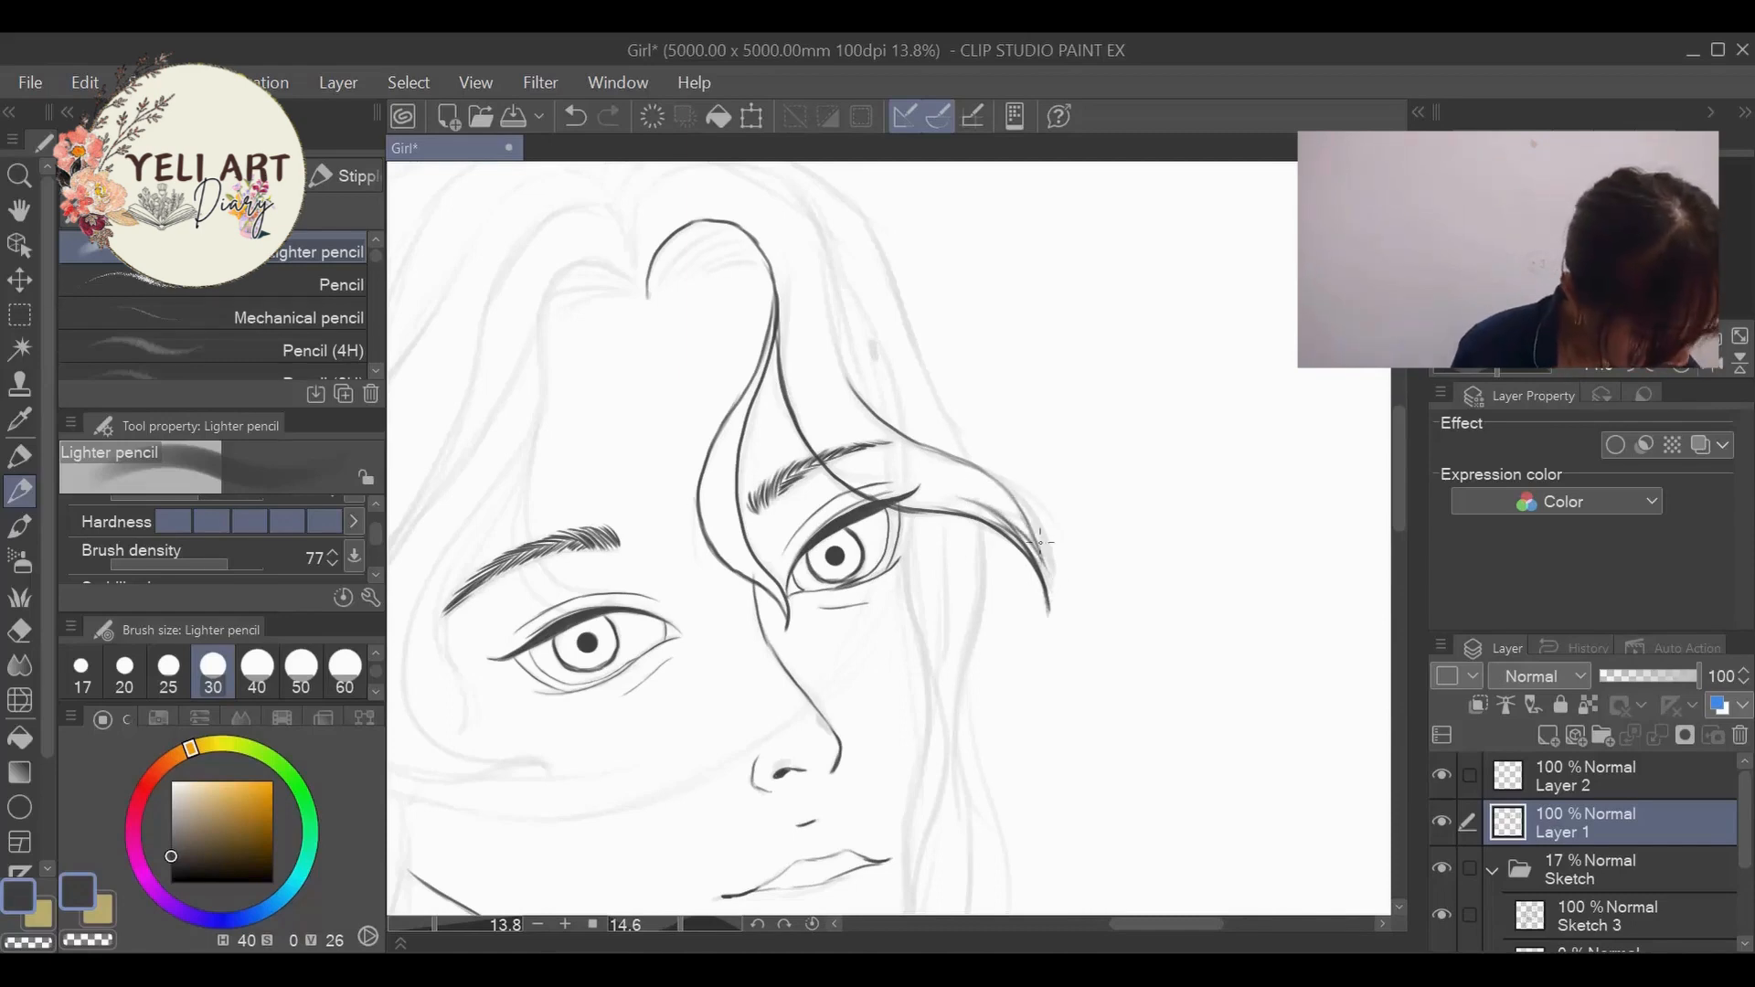
pyautogui.moveTo(1040, 543)
pyautogui.mouseDown()
pyautogui.moveTo(969, 483)
pyautogui.moveTo(1038, 546)
pyautogui.mouseUp()
pyautogui.hotkey('ctrl', 'z')
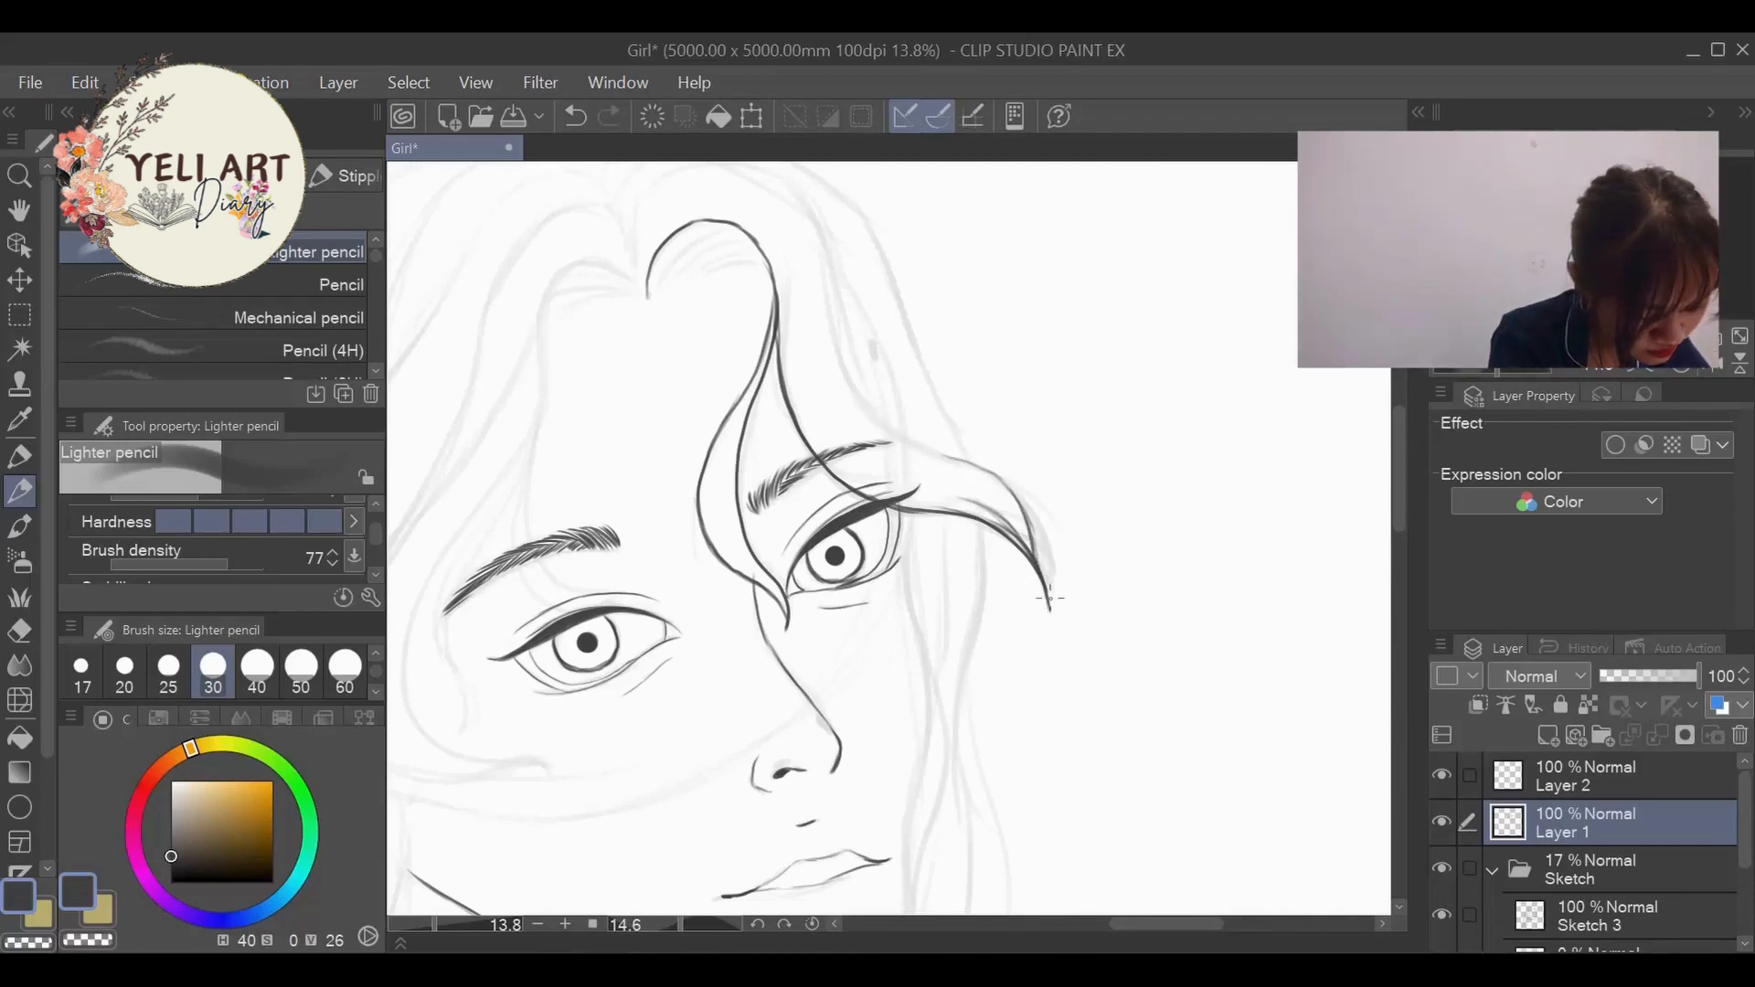
pyautogui.moveTo(965, 477); pyautogui.dragTo(1024, 512)
pyautogui.moveTo(779, 290); pyautogui.dragTo(830, 432)
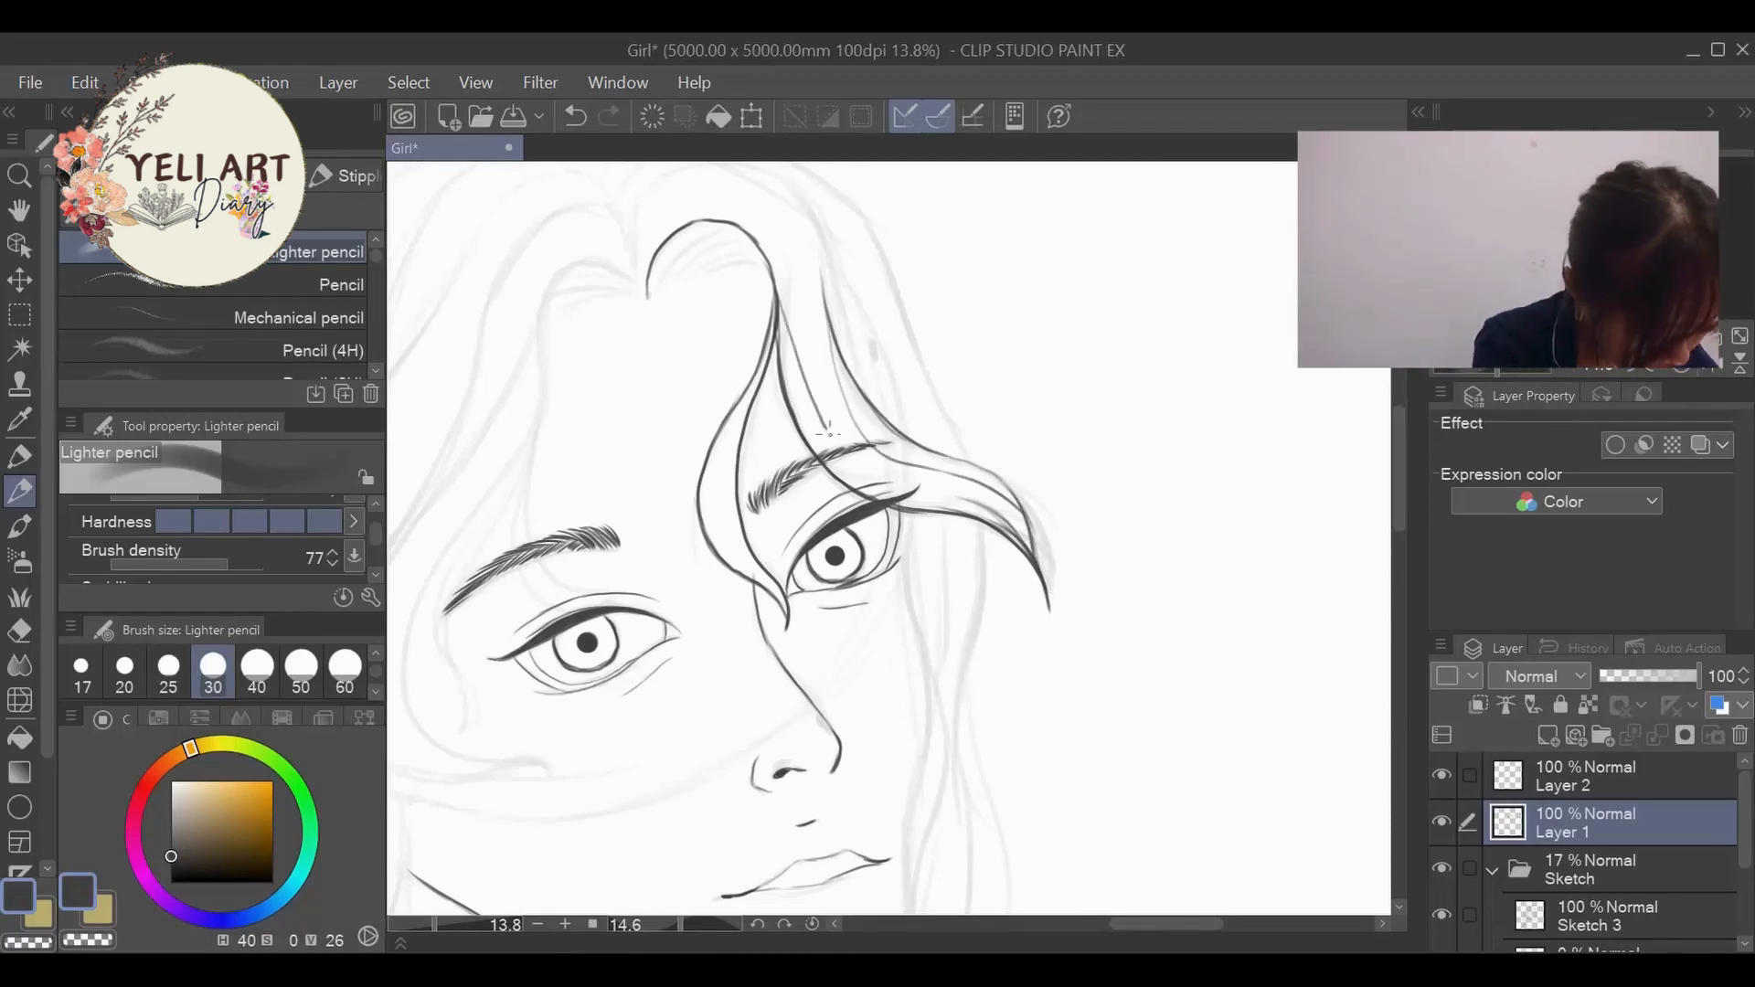
pyautogui.moveTo(813, 242); pyautogui.dragTo(827, 300)
# - Outline the raised hair above the front arch and add short hatching strokes beneath it beside the parting
pyautogui.moveTo(1402, 507); pyautogui.dragTo(1407, 483)
pyautogui.moveTo(637, 346)
pyautogui.mouseDown()
pyautogui.moveTo(799, 293)
pyautogui.moveTo(788, 332)
pyautogui.mouseUp()
pyautogui.moveTo(648, 432)
pyautogui.mouseDown()
pyautogui.moveTo(685, 377)
pyautogui.moveTo(749, 369)
pyautogui.mouseUp()
pyautogui.moveTo(694, 414)
pyautogui.mouseDown()
pyautogui.moveTo(759, 382)
pyautogui.moveTo(769, 398)
pyautogui.mouseUp()
# - Ink the wavy hair line along the far cheek down to the chin and undo the stray stroke beside it
pyautogui.moveTo(1400, 439); pyautogui.dragTo(1400, 494)
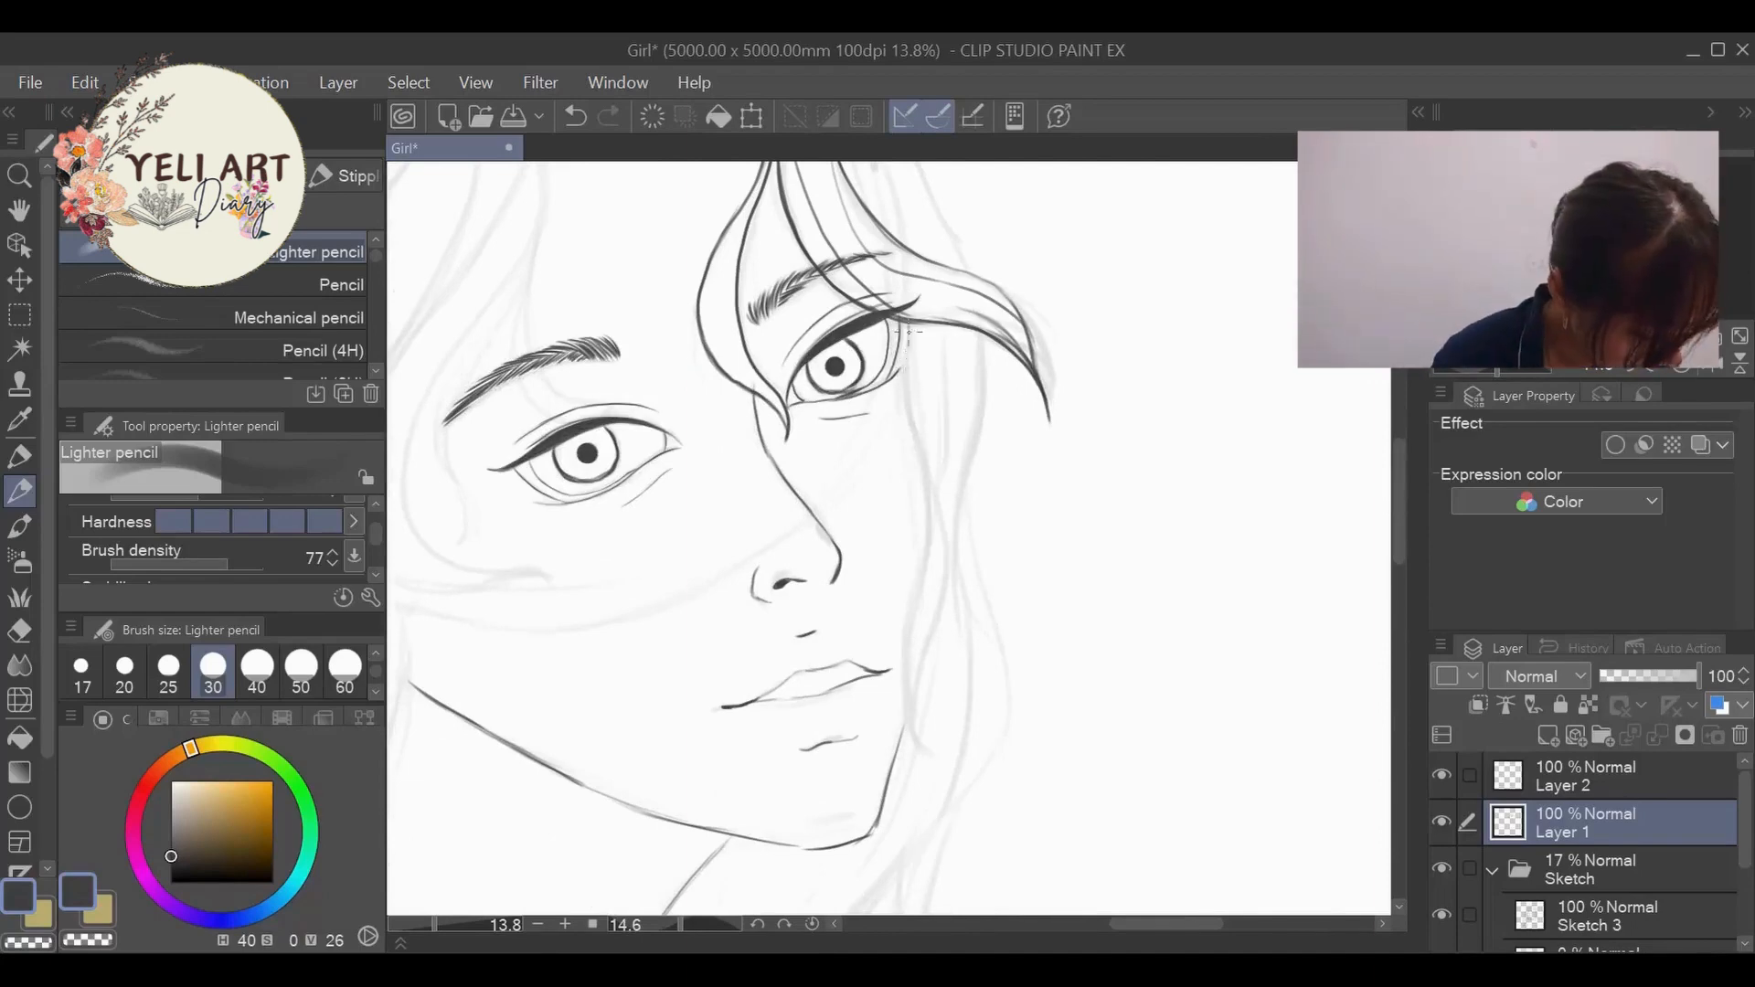
pyautogui.moveTo(908, 331)
pyautogui.mouseDown()
pyautogui.moveTo(927, 743)
pyautogui.moveTo(1032, 764)
pyautogui.moveTo(889, 757)
pyautogui.mouseUp()
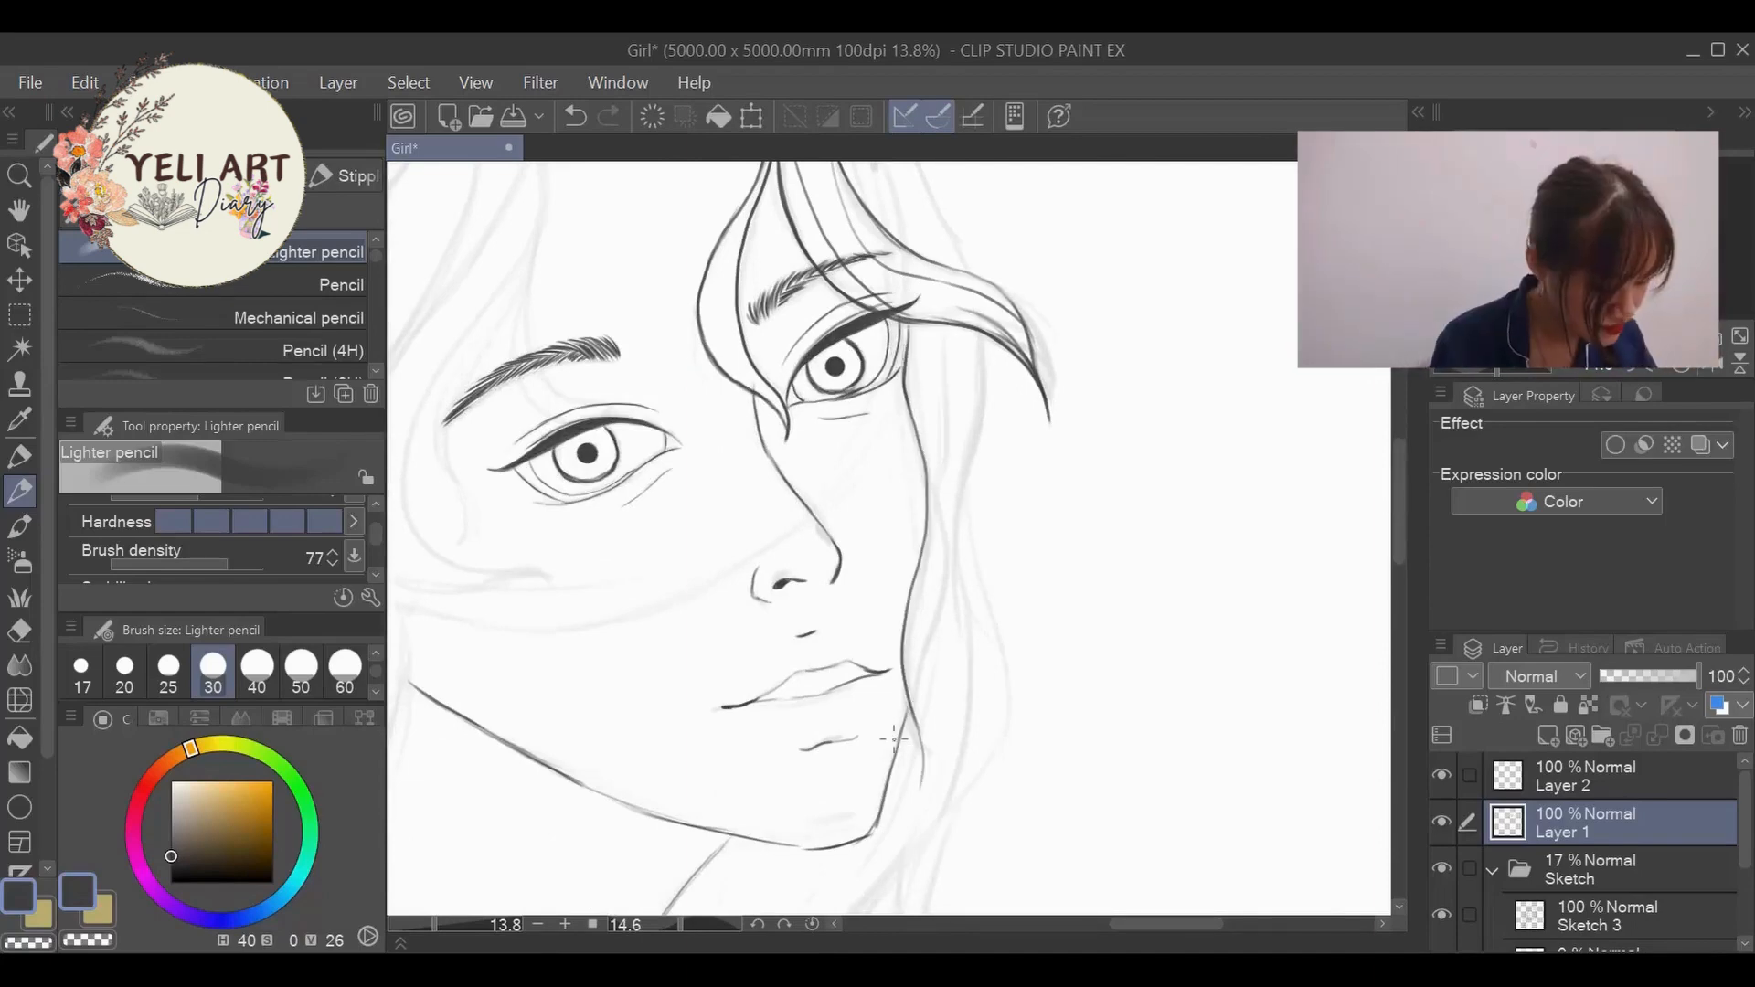
pyautogui.moveTo(926, 461)
pyautogui.mouseDown()
pyautogui.moveTo(925, 738)
pyautogui.moveTo(913, 724)
pyautogui.moveTo(1195, 867)
pyautogui.mouseUp()
pyautogui.hotkey('ctrl', 'z')
pyautogui.scroll(-1, 949, 753)
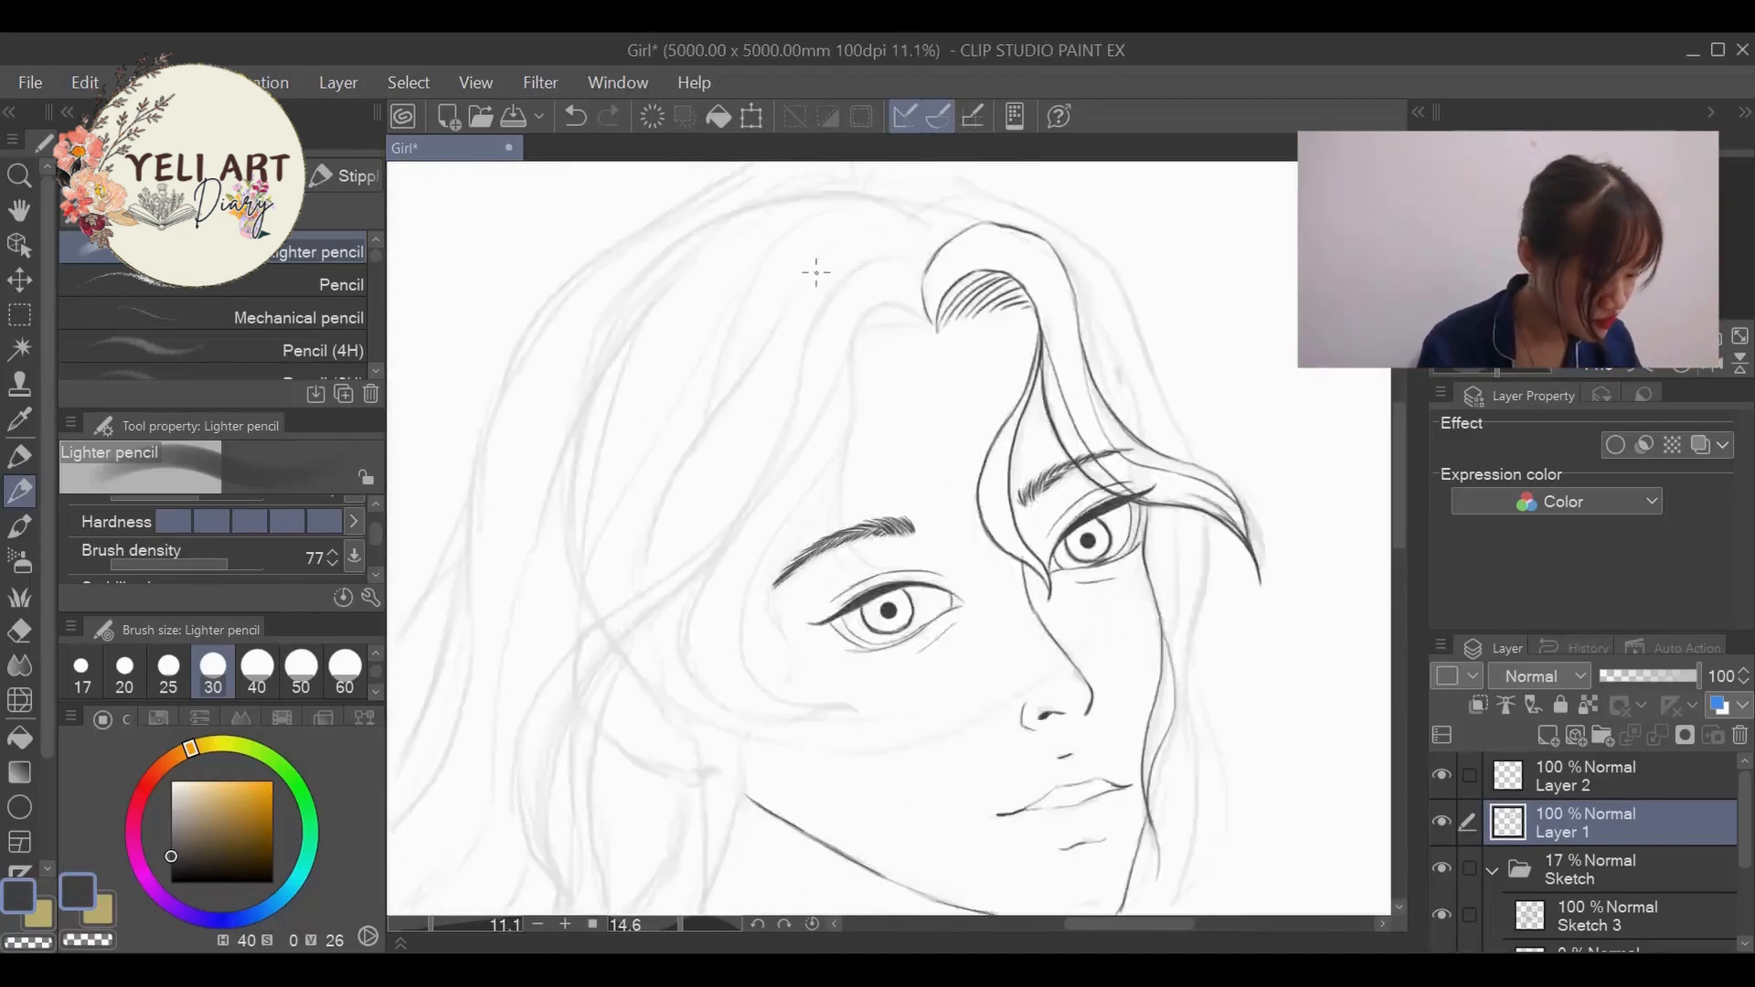
# - Ink the near-side hairline from the parting to the temple and the strands over the near brow, undoing failed strokes
pyautogui.scroll(3, 804, 246)
pyautogui.moveTo(996, 355); pyautogui.dragTo(883, 437)
pyautogui.moveTo(862, 525); pyautogui.dragTo(896, 724)
pyautogui.moveTo(854, 565)
pyautogui.mouseDown()
pyautogui.moveTo(839, 705)
pyautogui.moveTo(890, 734)
pyautogui.mouseUp()
pyautogui.hotkey('ctrl', 'z')
pyautogui.hotkey('ctrl', 'z')
pyautogui.hotkey('ctrl', 'z')
pyautogui.moveTo(864, 519)
pyautogui.mouseDown()
pyautogui.moveTo(902, 726)
pyautogui.moveTo(819, 875)
pyautogui.mouseUp()
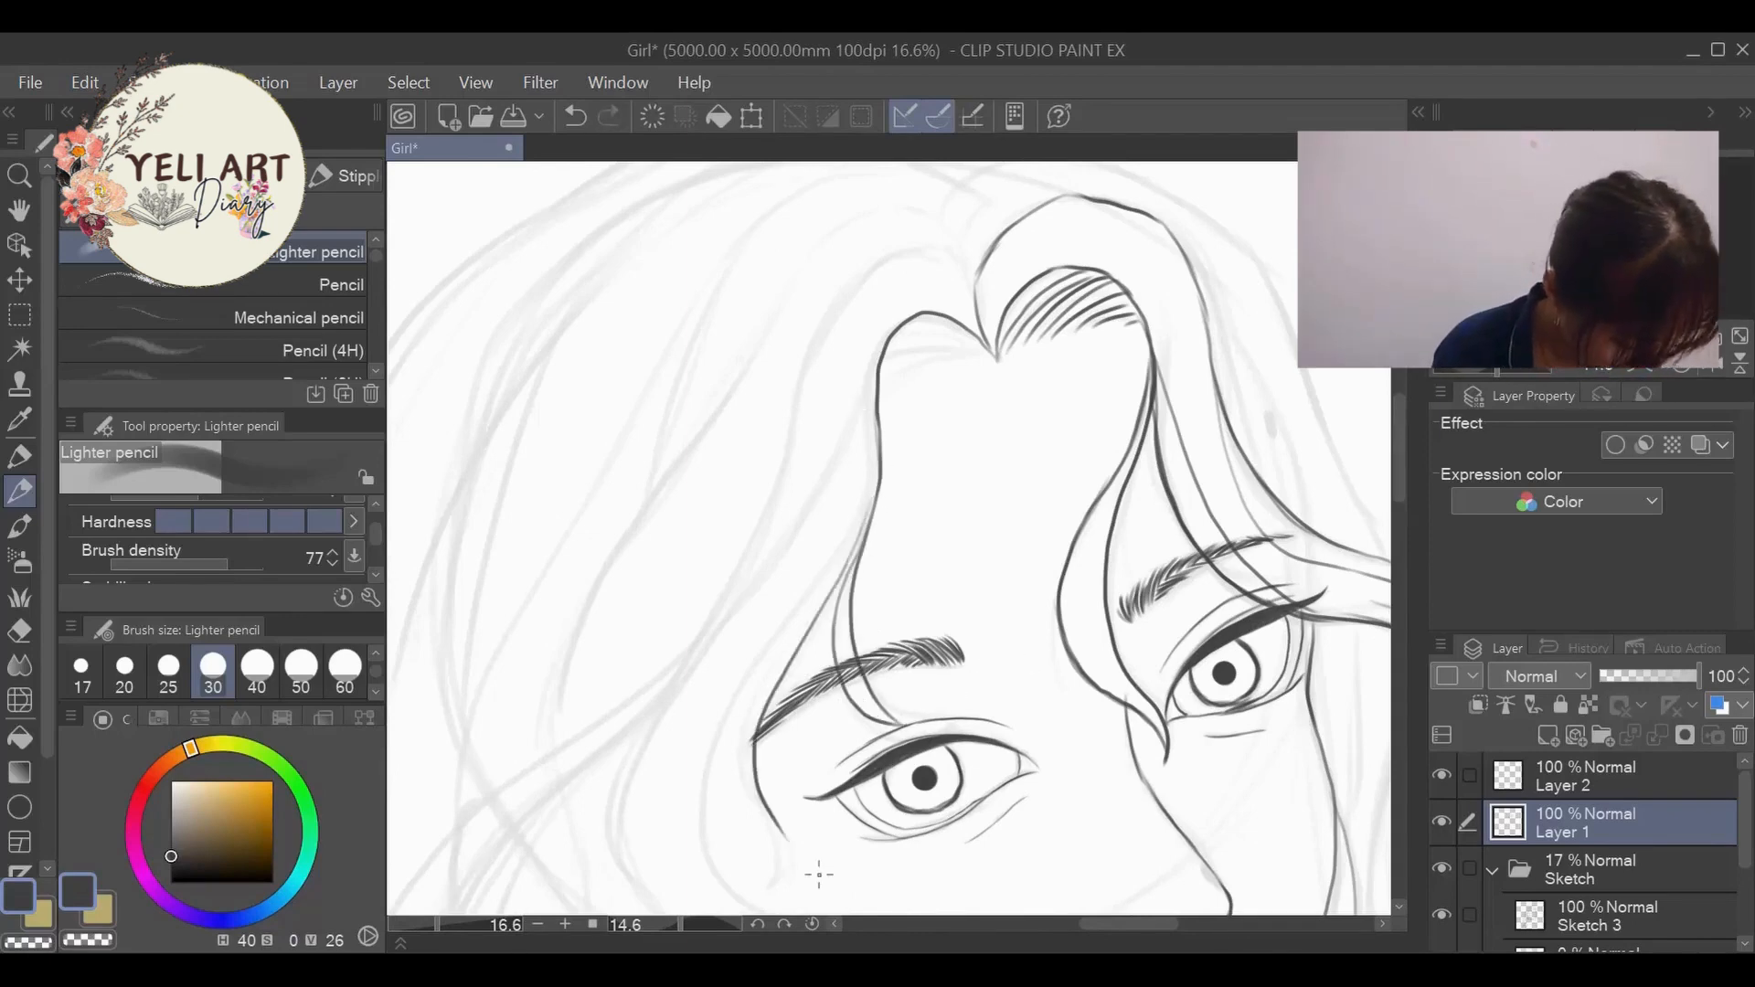
# - Redraw the curled end of the strand beside the near eye and add parallel hair lines down from the temple
pyautogui.moveTo(754, 718); pyautogui.dragTo(783, 895)
pyautogui.hotkey('ctrl', 'z')
pyautogui.moveTo(756, 748); pyautogui.dragTo(785, 893)
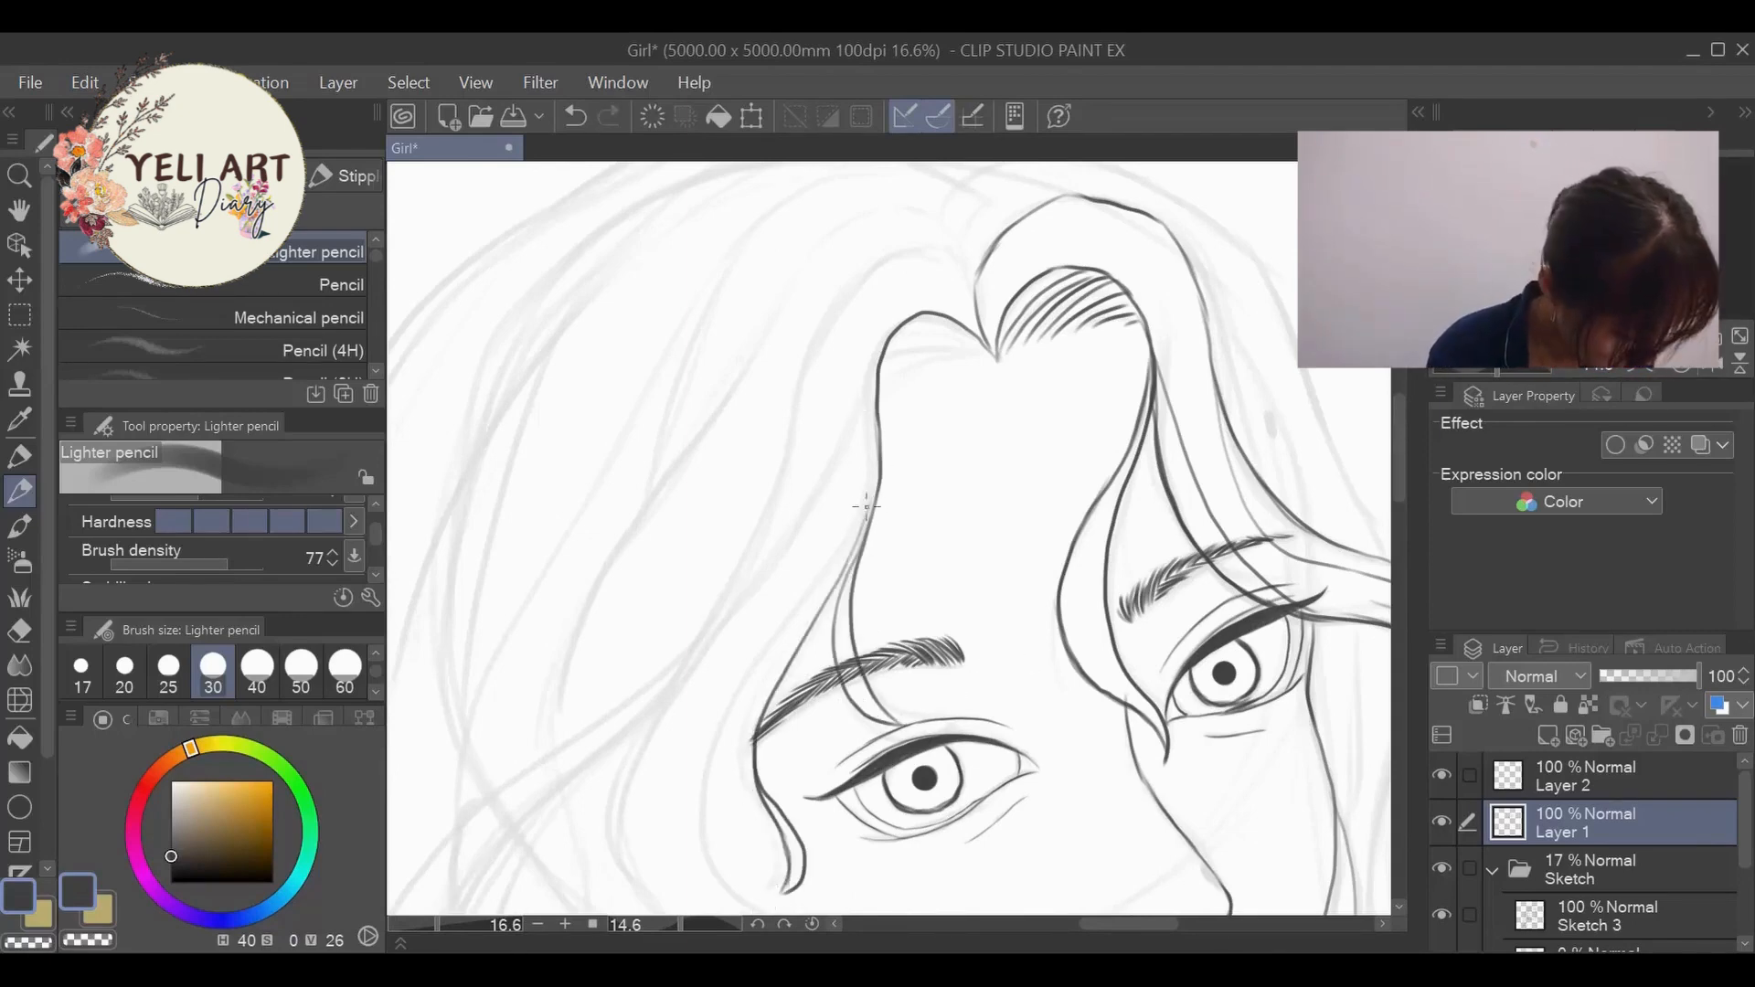
pyautogui.moveTo(865, 506); pyautogui.dragTo(764, 756)
pyautogui.moveTo(875, 421); pyautogui.dragTo(728, 875)
# - Sweep the near-side lock's inner edge across the cheek below the eye and ink its outer edge beside the temple
pyautogui.moveTo(1403, 476); pyautogui.dragTo(1403, 527)
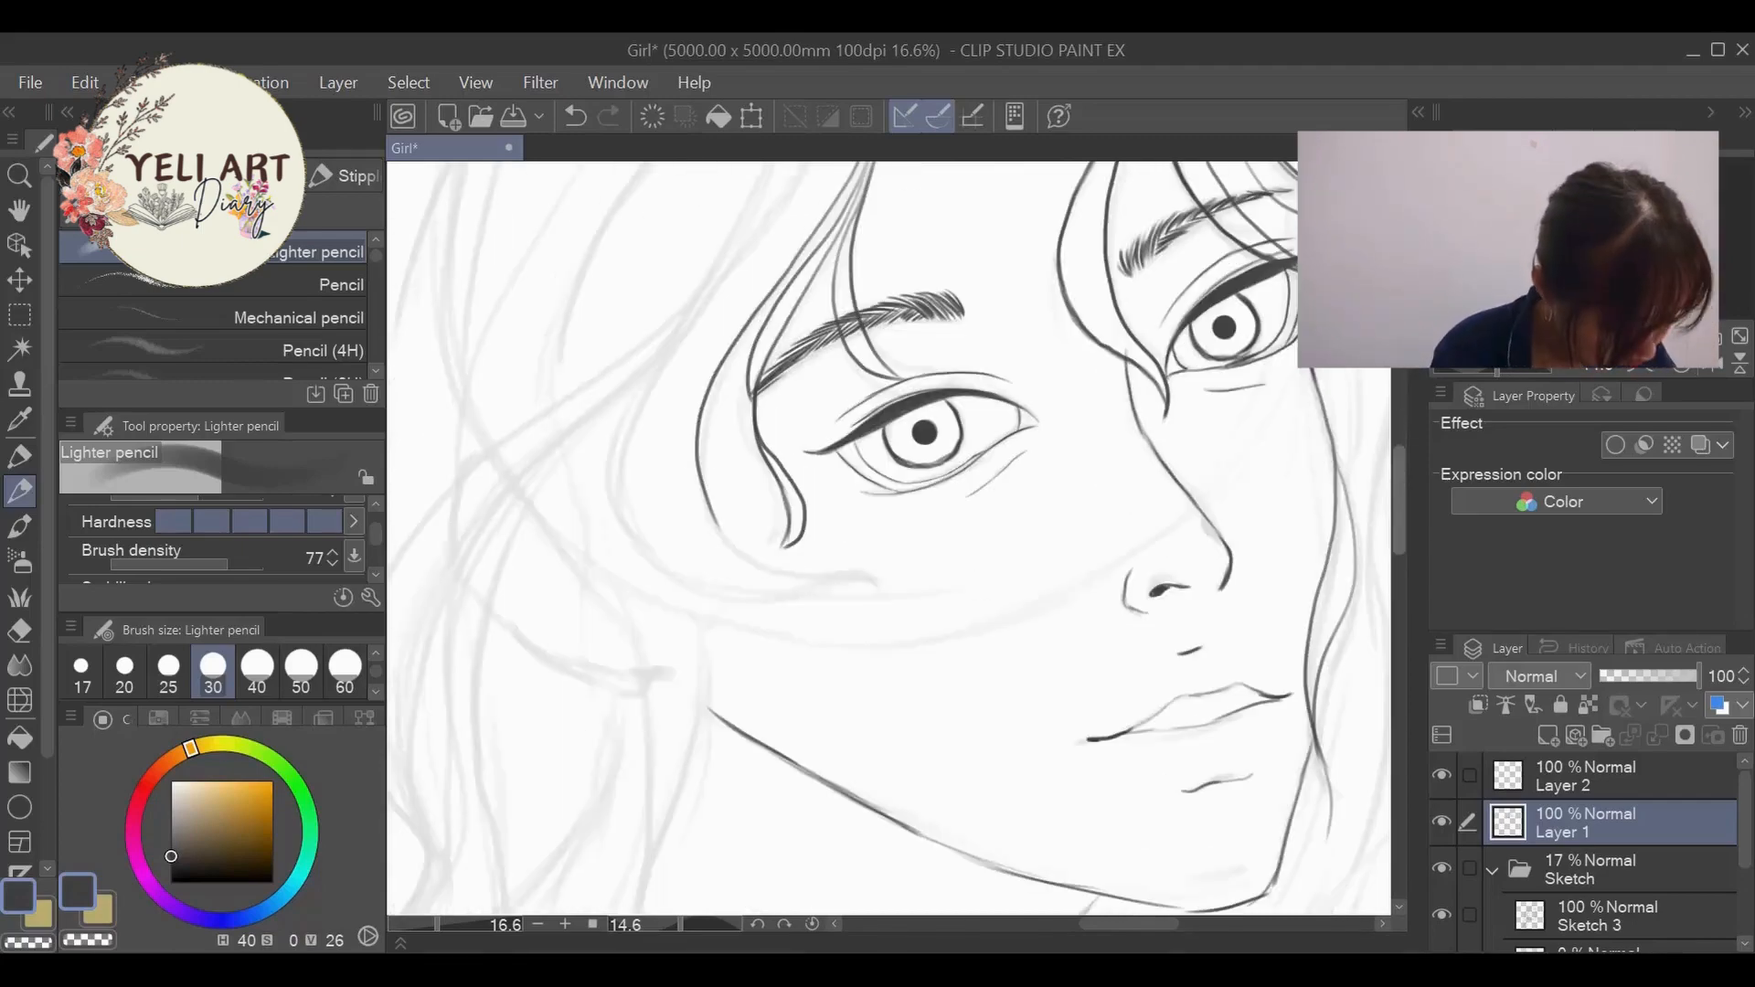
pyautogui.moveTo(711, 501); pyautogui.dragTo(780, 573)
pyautogui.moveTo(775, 574); pyautogui.dragTo(911, 609)
pyautogui.moveTo(722, 266); pyautogui.dragTo(694, 584)
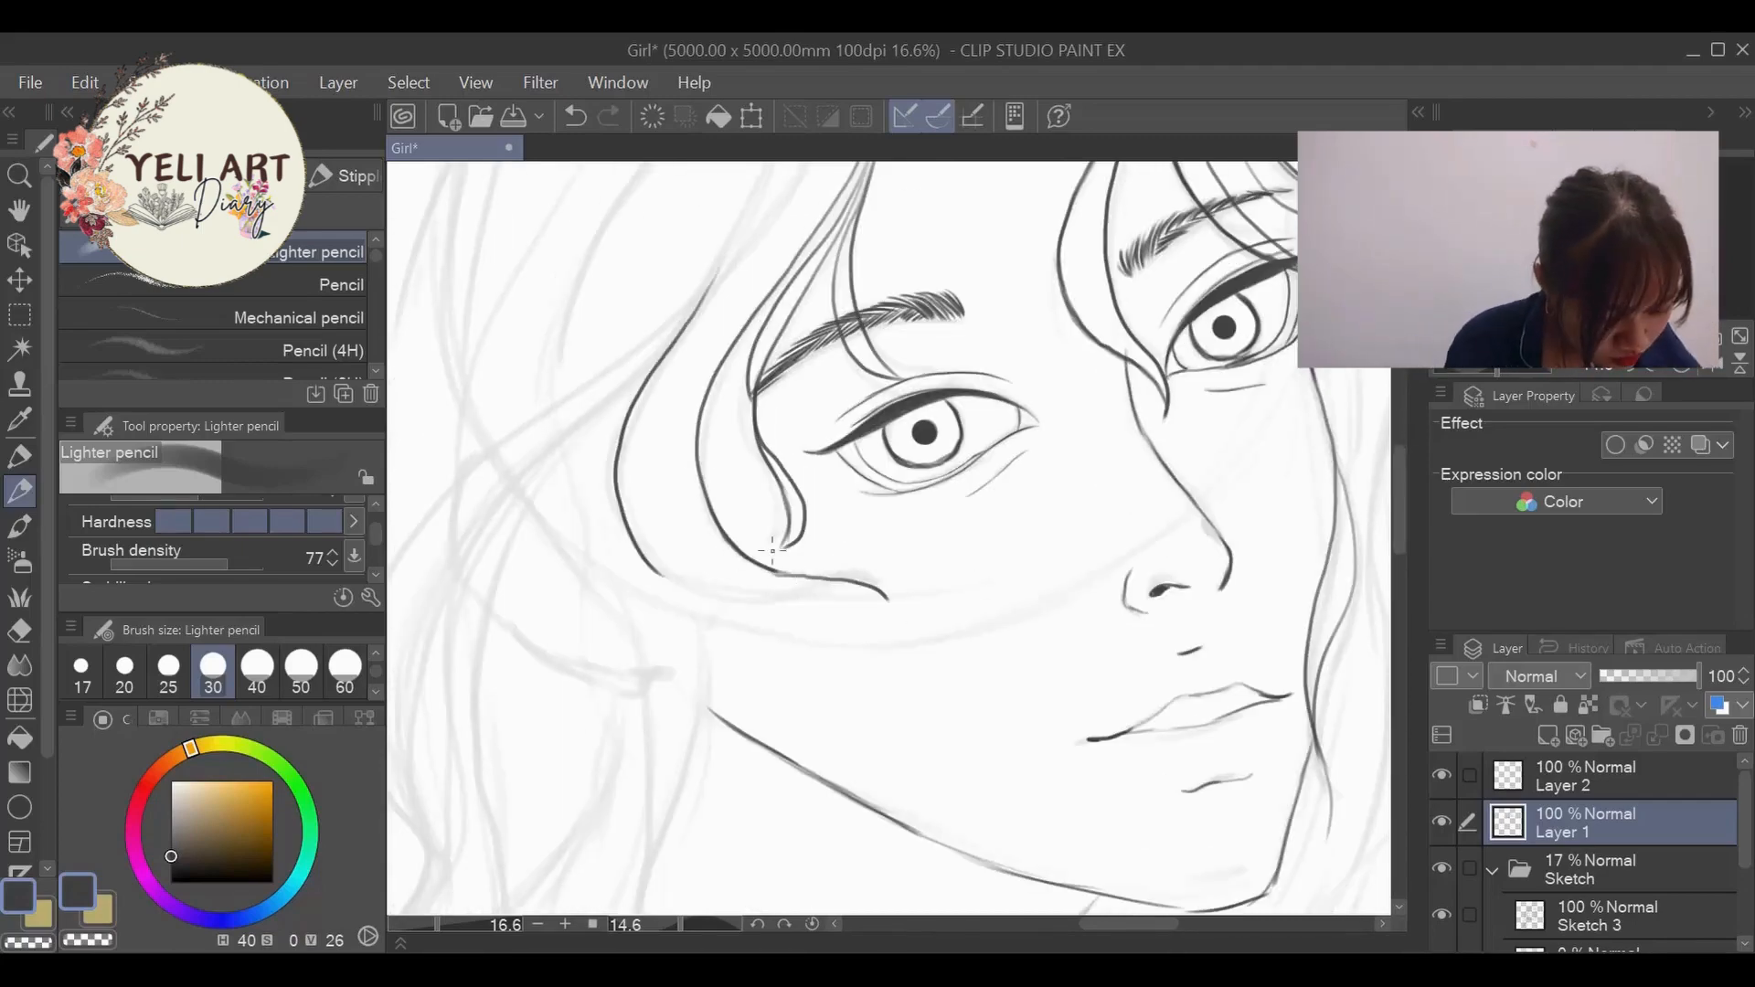
# - Close the near-side lock at its cheek tip, ink its outer edge from the parting, and line the far-side lock down past the eye
pyautogui.moveTo(680, 925); pyautogui.dragTo(656, 925)
pyautogui.moveTo(856, 738); pyautogui.dragTo(953, 570)
pyautogui.moveTo(655, 925); pyautogui.dragTo(681, 925)
pyautogui.moveTo(1401, 538); pyautogui.dragTo(1400, 491)
pyautogui.moveTo(994, 284)
pyautogui.mouseDown()
pyautogui.moveTo(839, 318)
pyautogui.moveTo(759, 535)
pyautogui.moveTo(637, 703)
pyautogui.mouseUp()
pyautogui.moveTo(1131, 926); pyautogui.dragTo(1157, 925)
pyautogui.moveTo(943, 243); pyautogui.dragTo(1025, 490)
pyautogui.moveTo(1401, 455); pyautogui.dragTo(1401, 593)
pyautogui.moveTo(437, 925); pyautogui.dragTo(423, 926)
pyautogui.moveTo(1401, 569); pyautogui.dragTo(1401, 504)
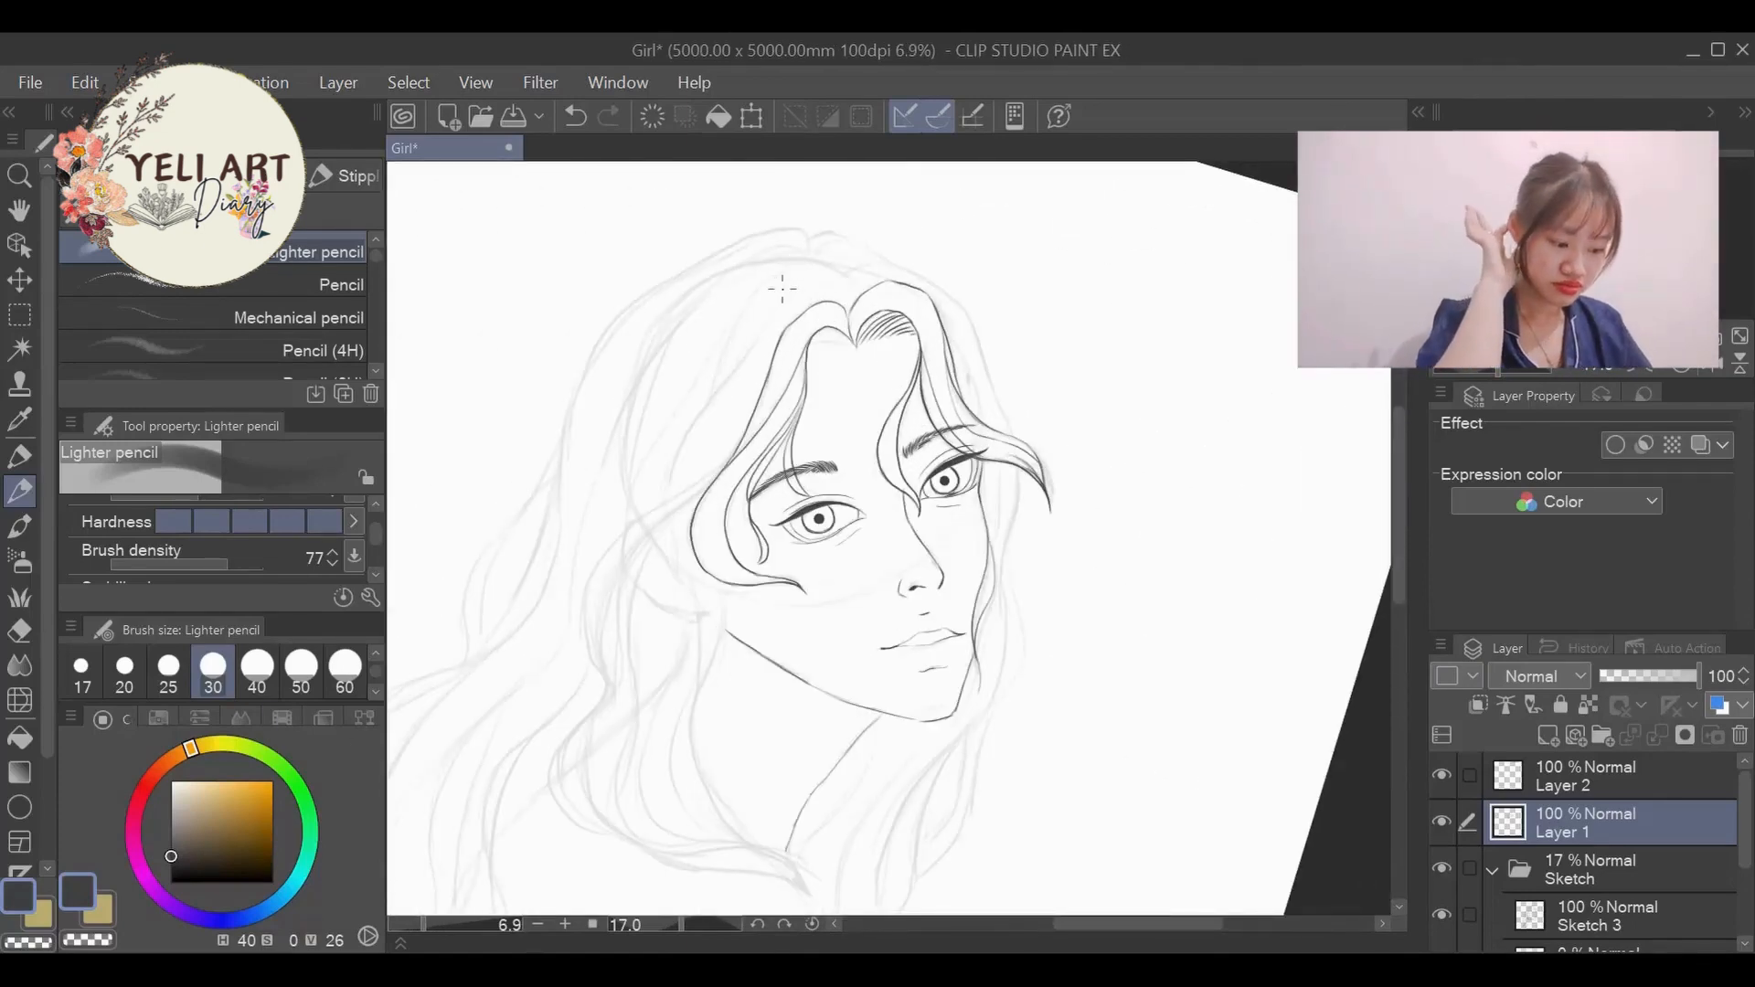
# - Hatch short curved hair strokes along the near-side hairline beside the parting, matching the hatching on the far side
pyautogui.scroll(2, 797, 535)
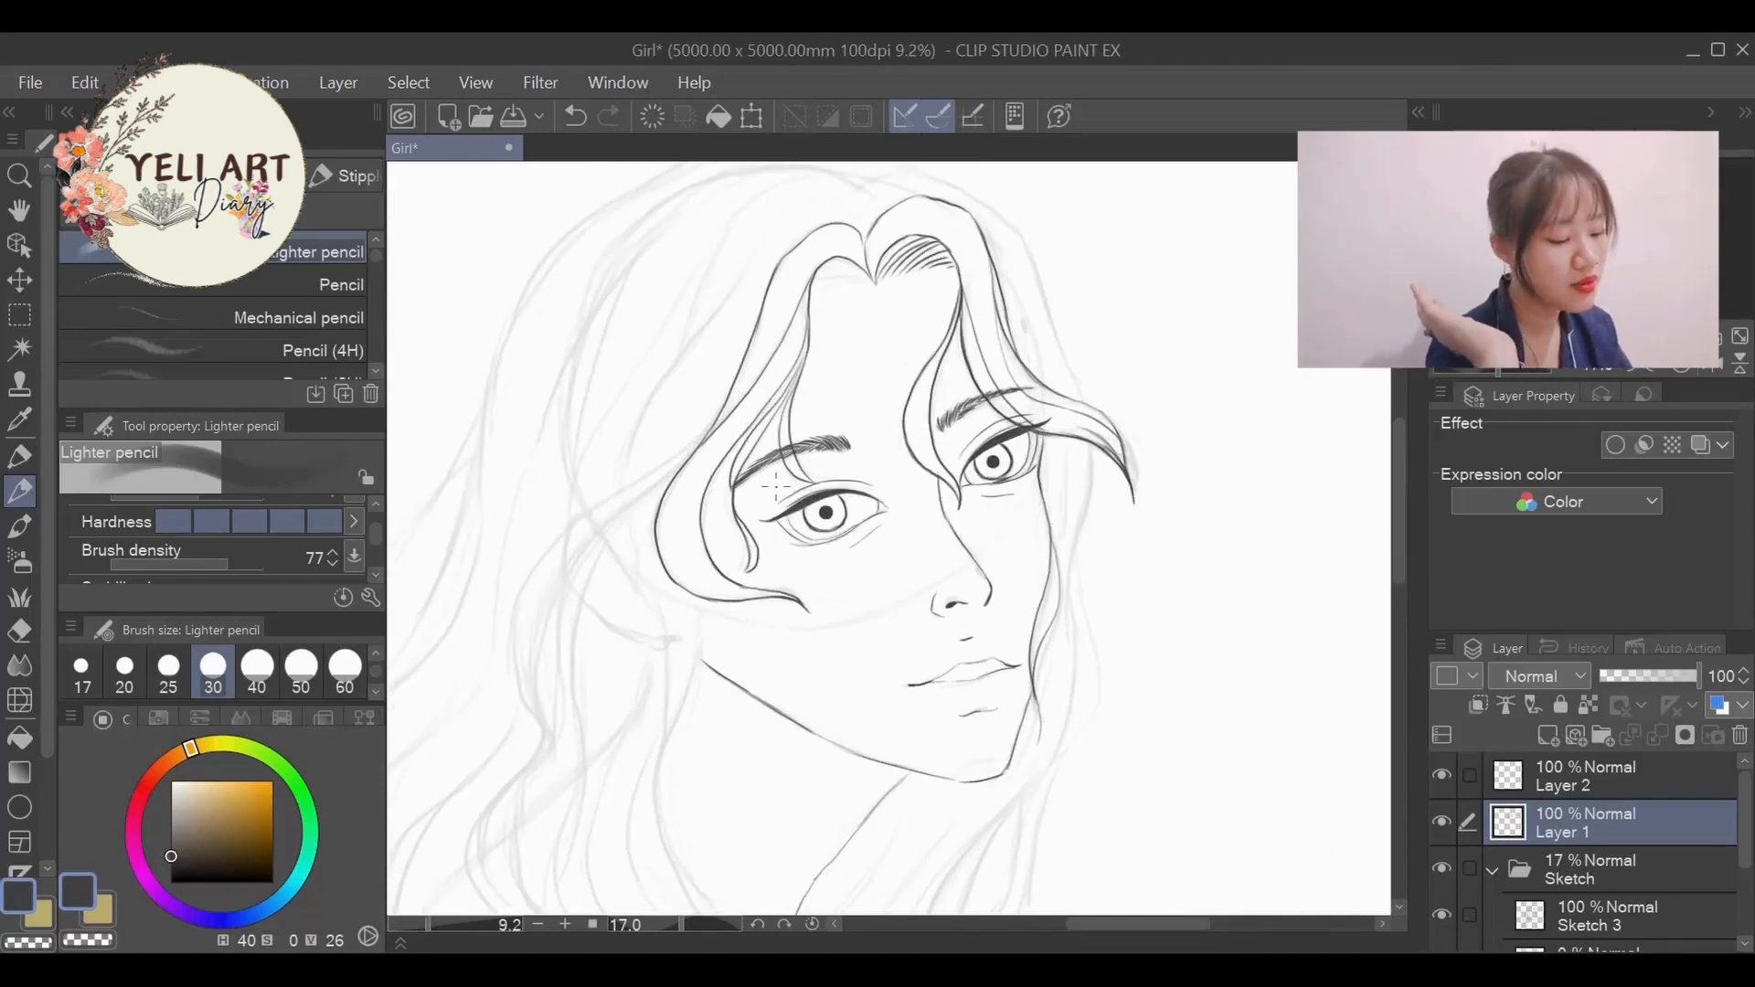
pyautogui.scroll(4, 816, 256)
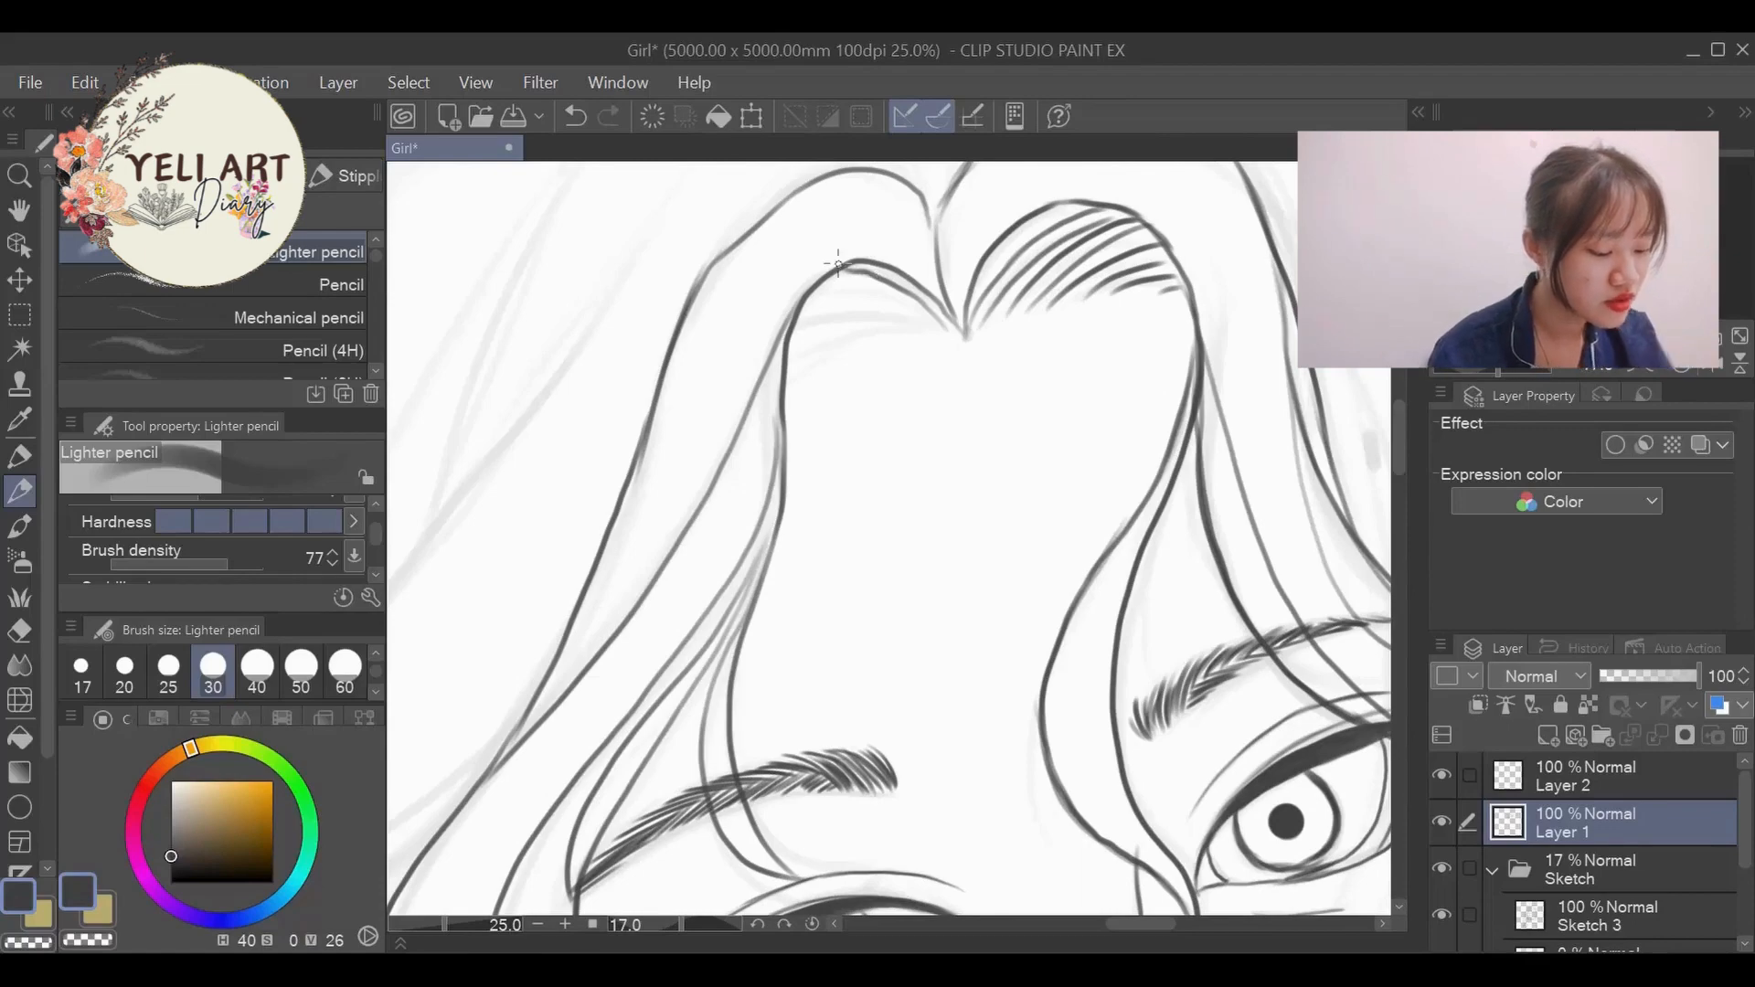
pyautogui.moveTo(705, 924); pyautogui.dragTo(645, 953)
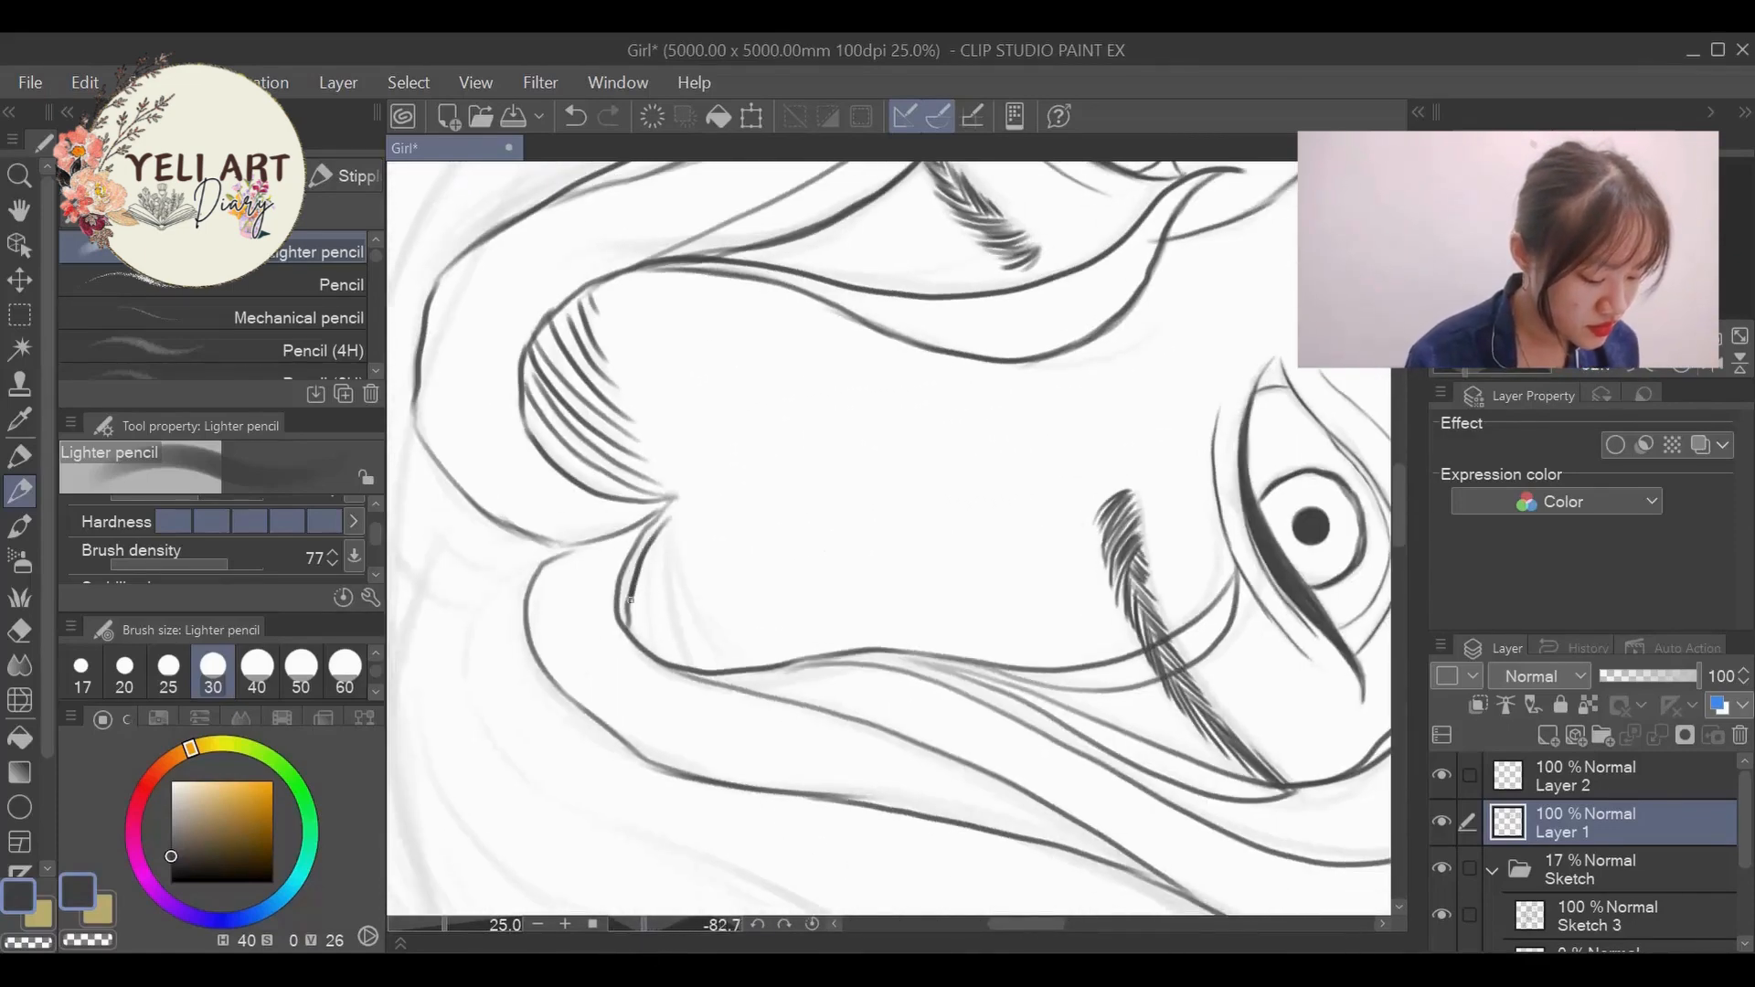
pyautogui.moveTo(664, 538); pyautogui.dragTo(651, 656)
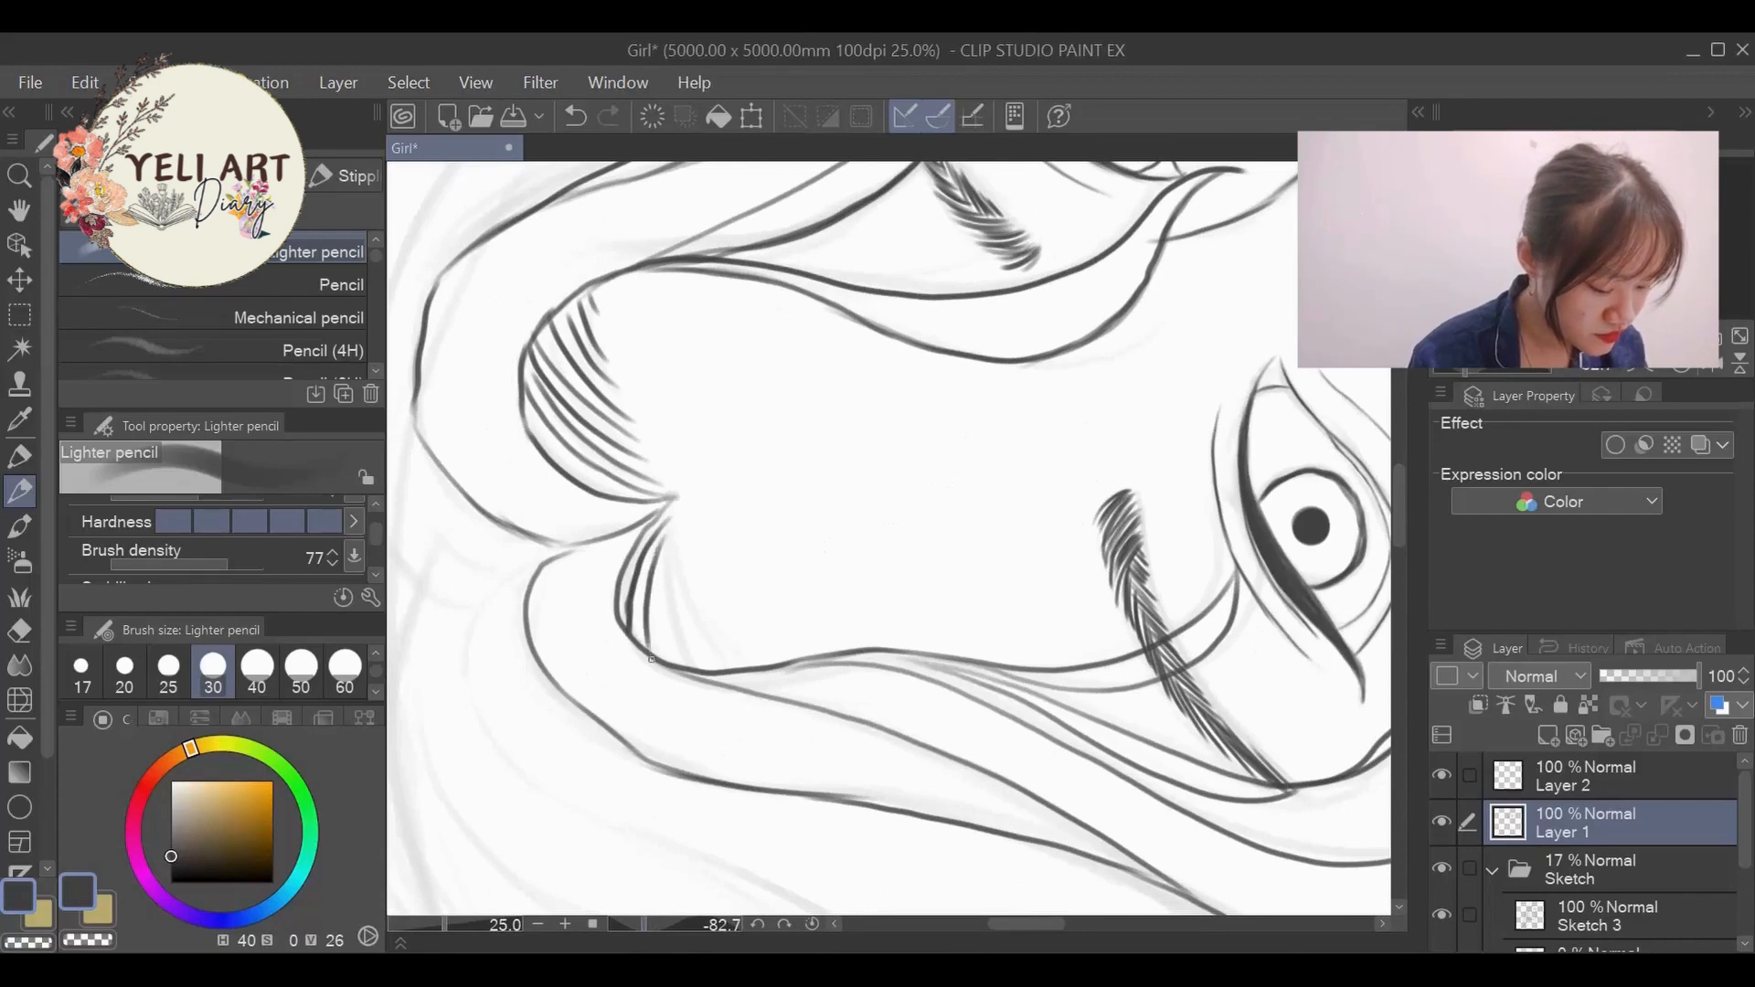
pyautogui.moveTo(675, 551); pyautogui.dragTo(658, 667)
pyautogui.moveTo(671, 554); pyautogui.dragTo(688, 668)
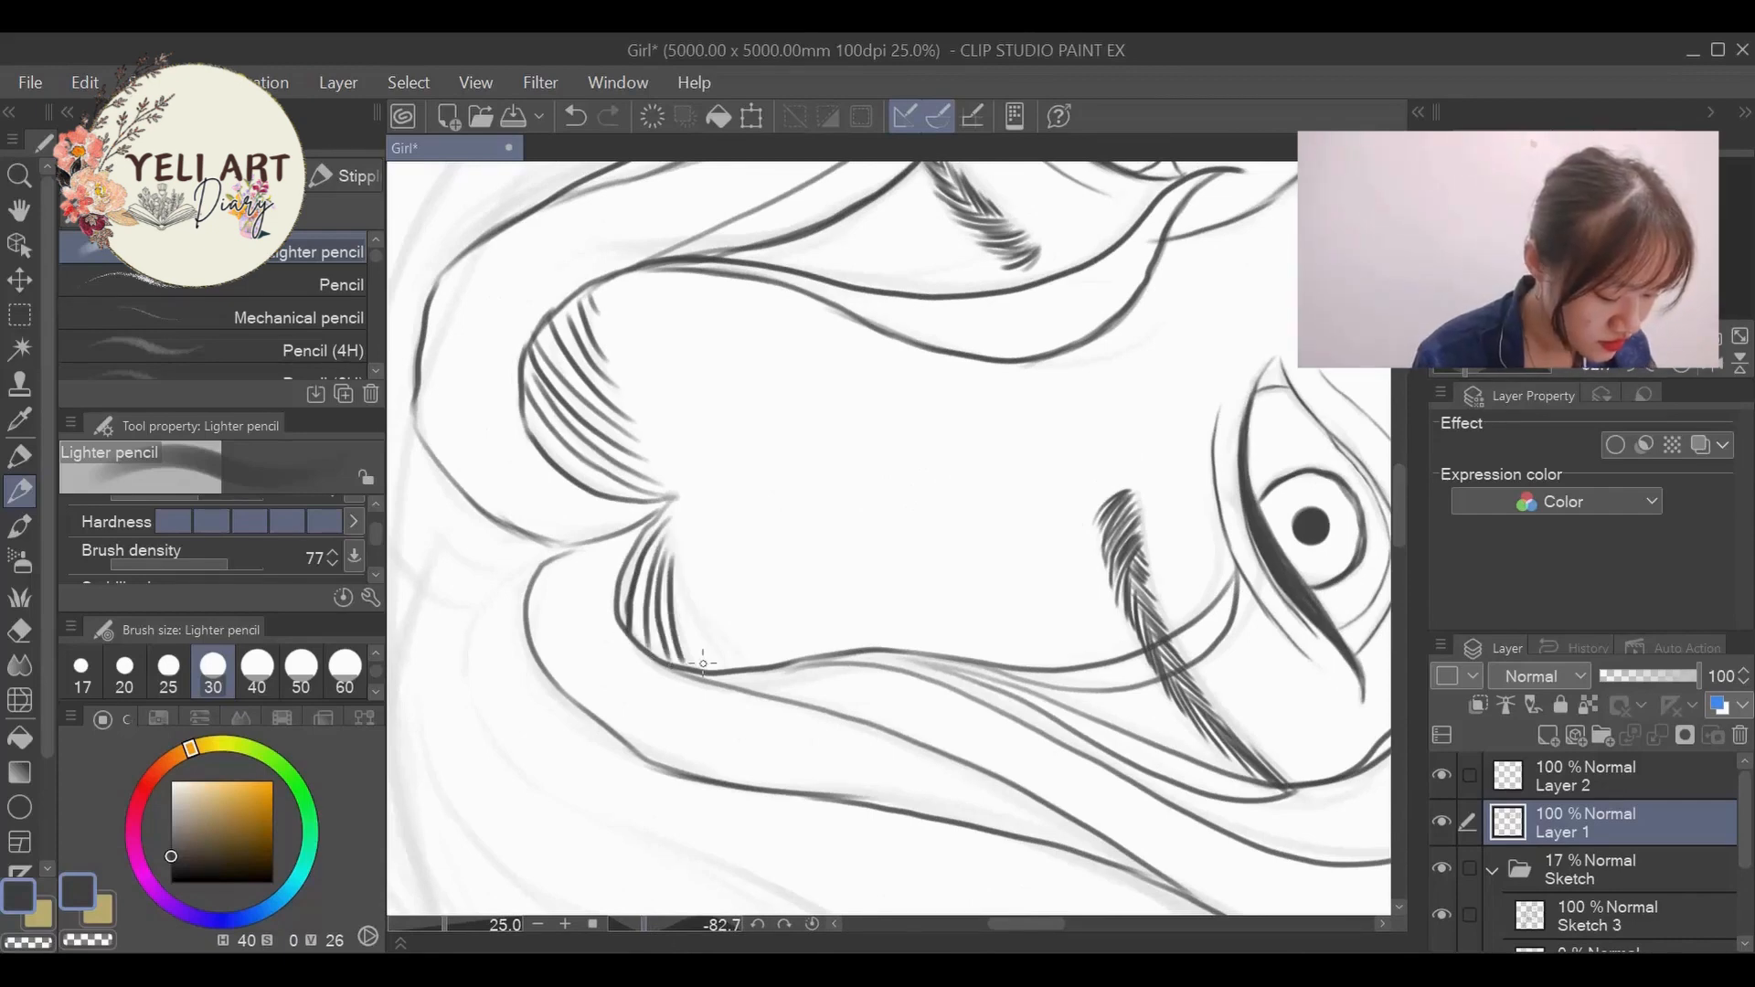
pyautogui.moveTo(687, 589); pyautogui.dragTo(704, 622)
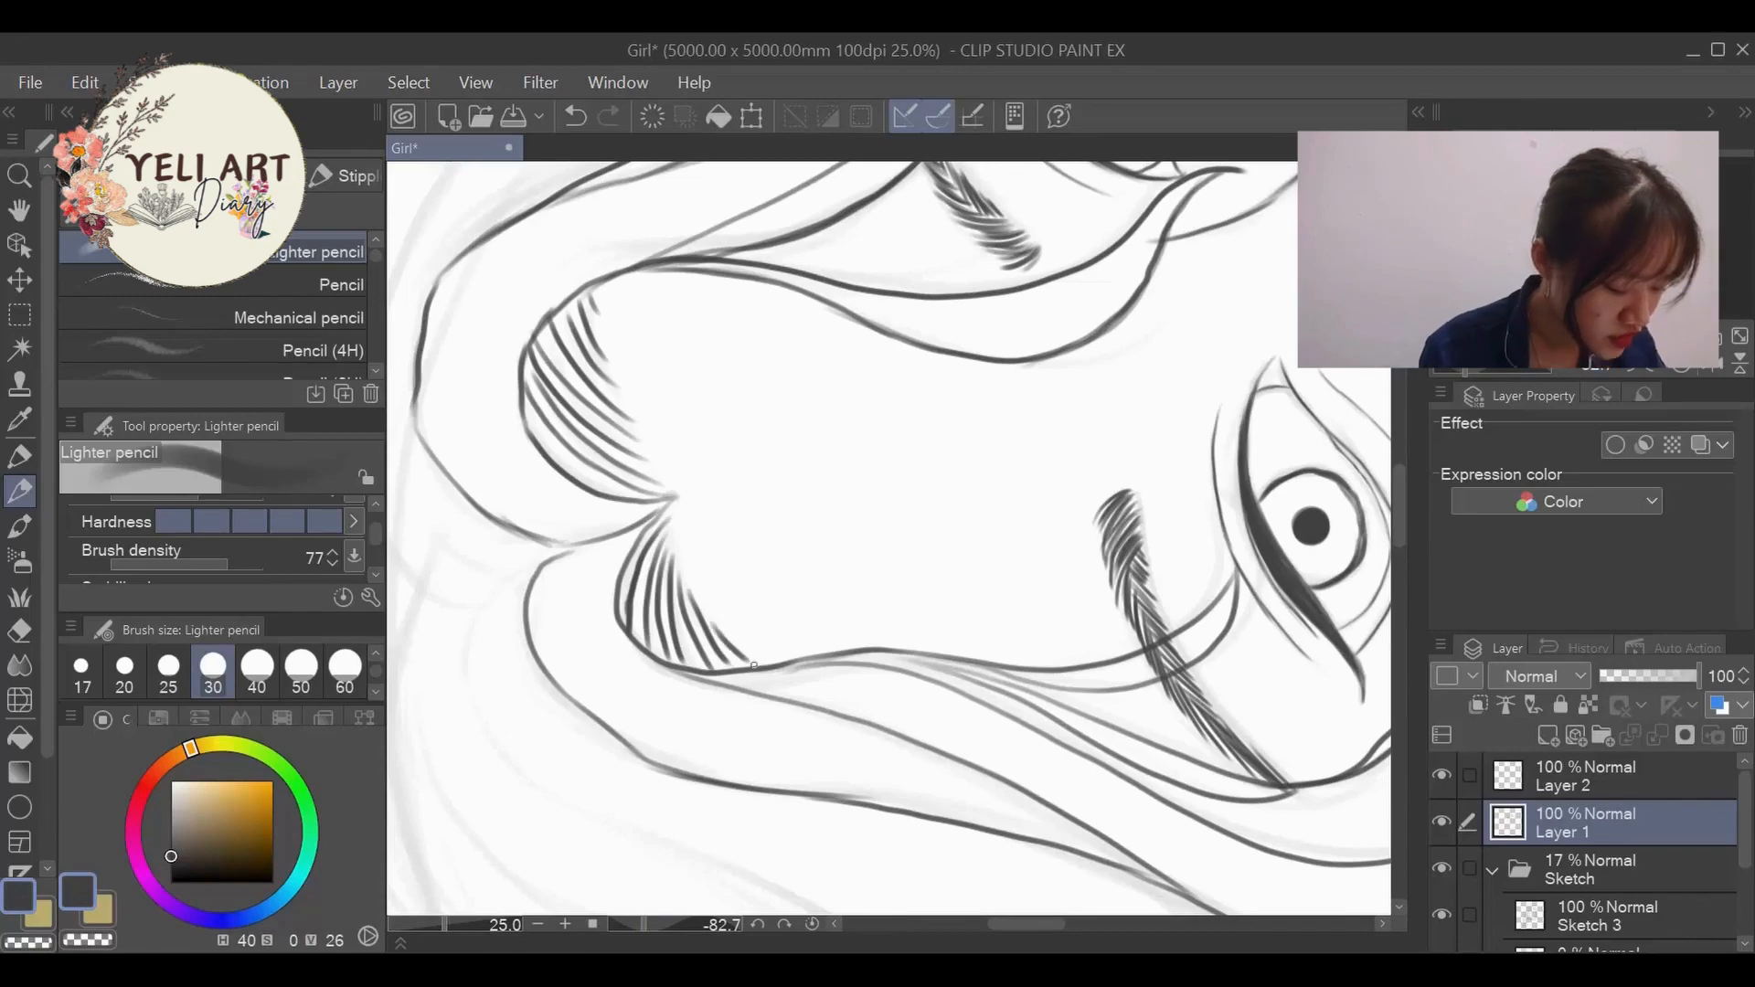
pyautogui.moveTo(650, 924); pyautogui.dragTo(688, 925)
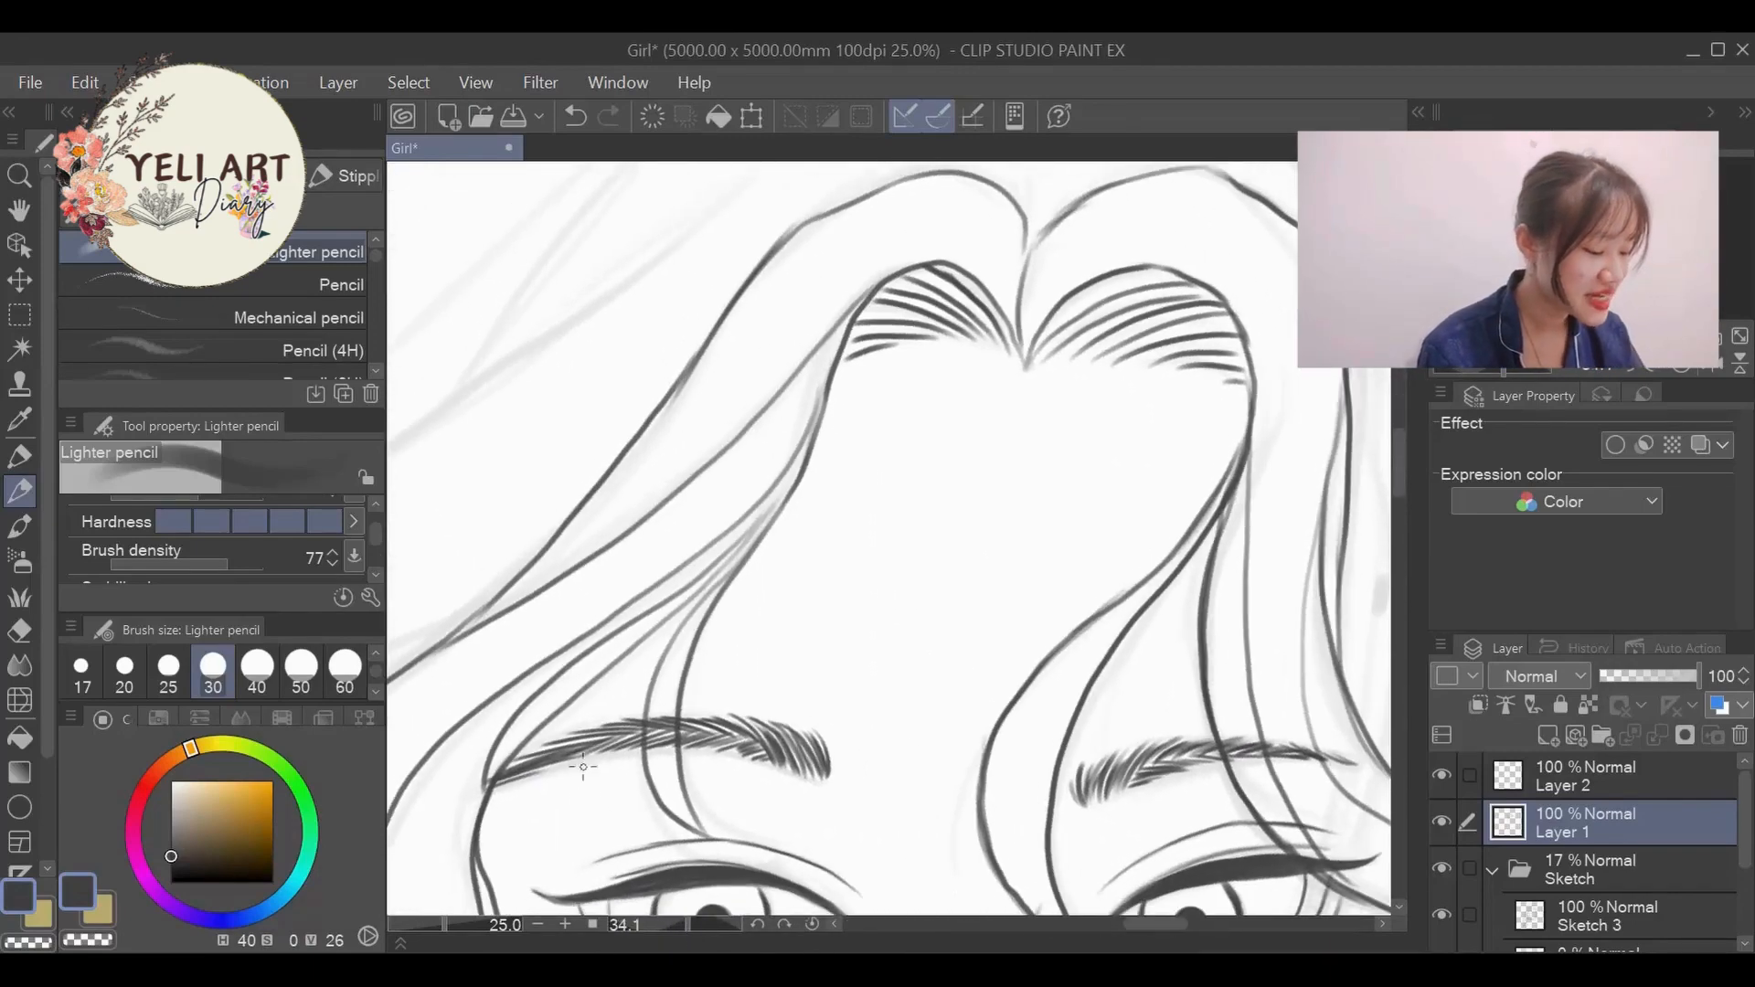
# - Ink two long curved lines of near-side hair from the temple to below the jaw, undoing the failed strokes
pyautogui.scroll(-7, 835, 482)
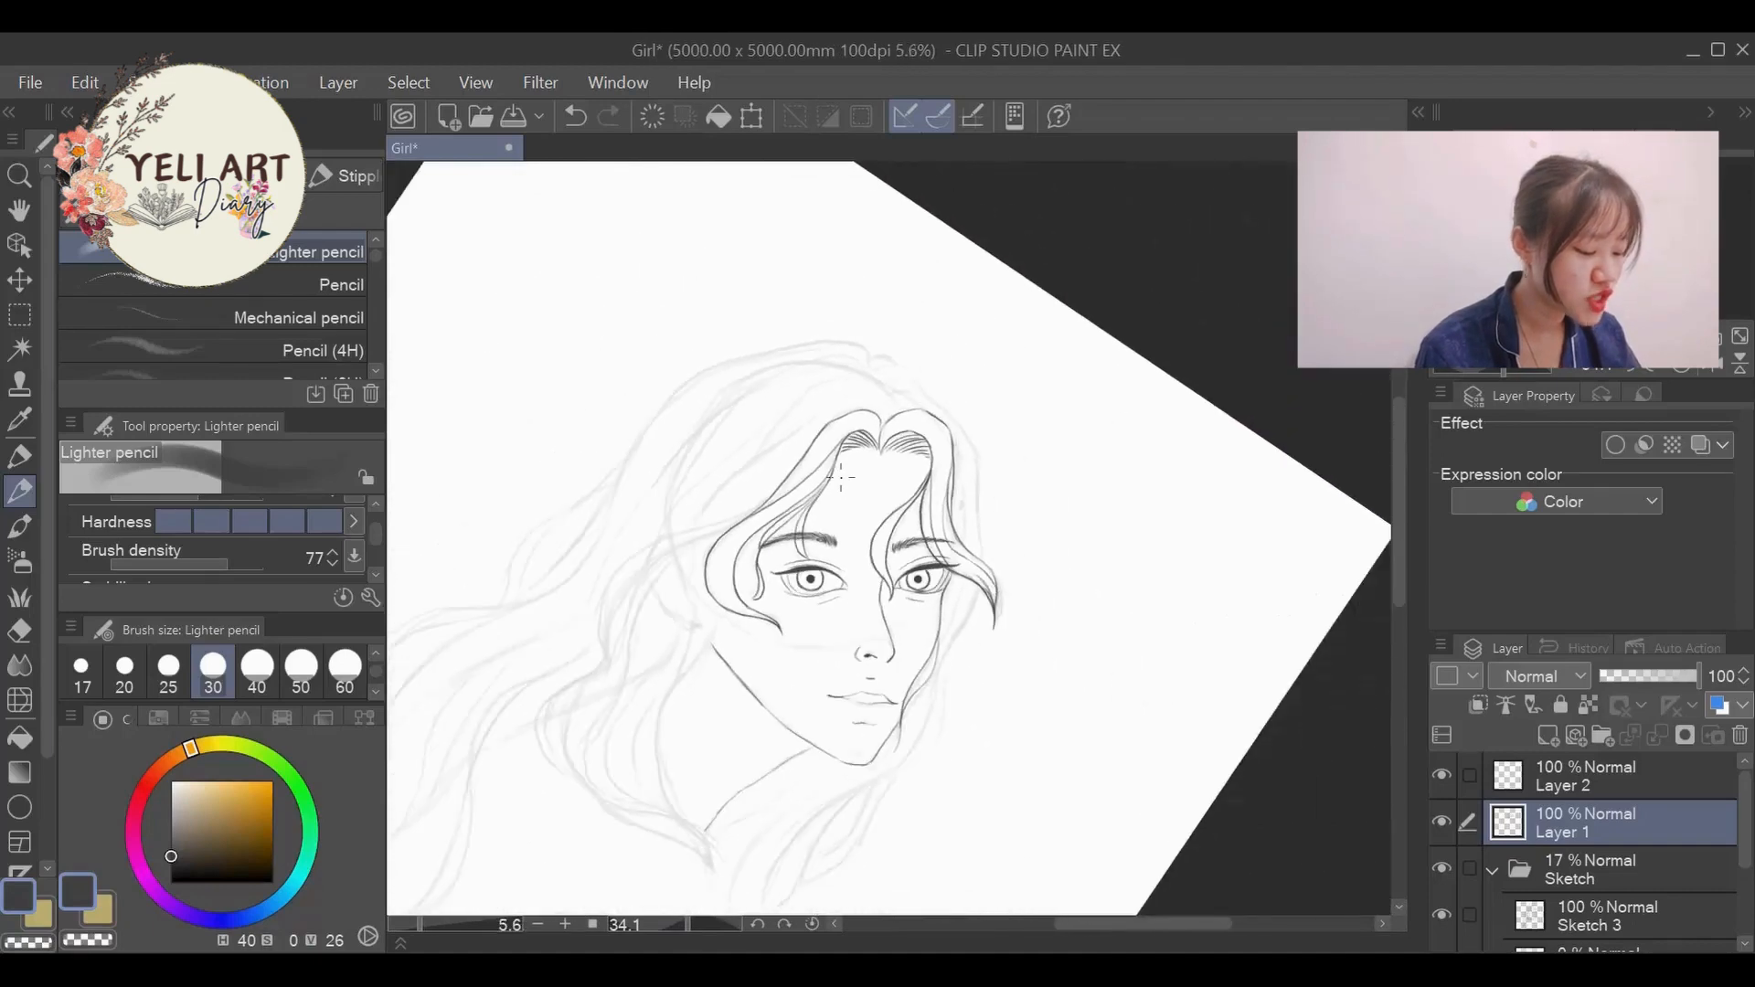
pyautogui.scroll(-2, 840, 476)
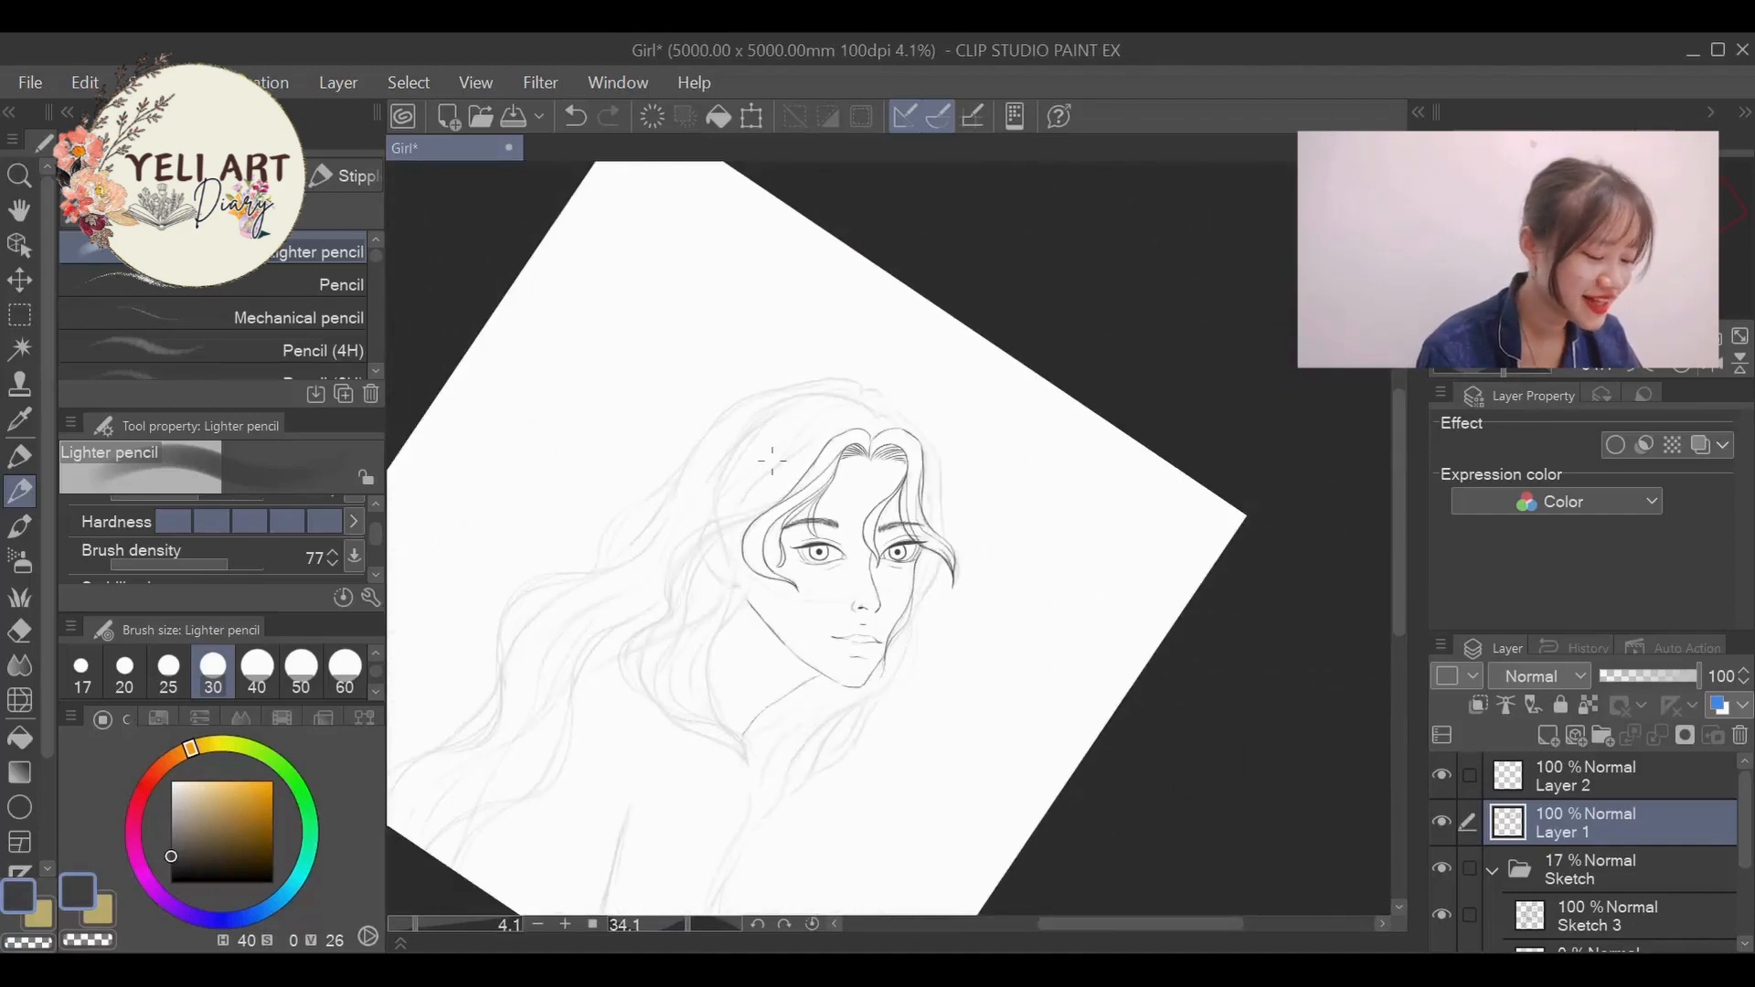
pyautogui.scroll(5, 677, 626)
pyautogui.scroll(-5, 951, 549)
pyautogui.scroll(4, 1033, 521)
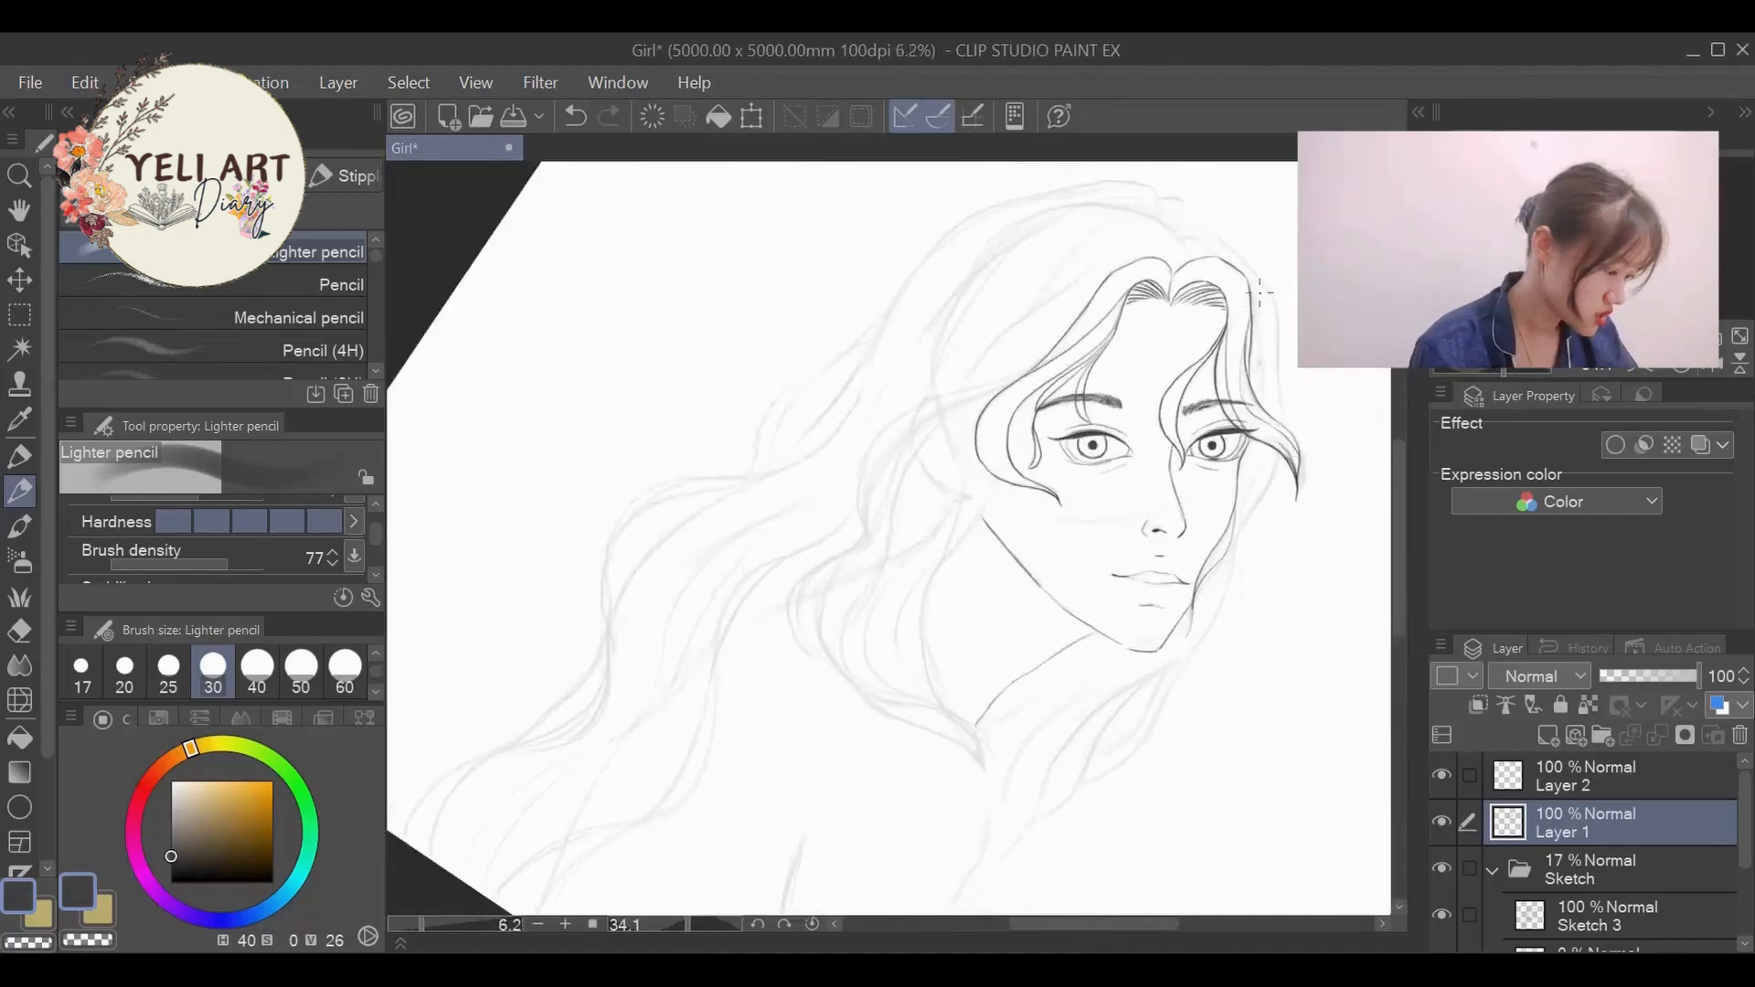
pyautogui.moveTo(691, 925); pyautogui.dragTo(678, 925)
pyautogui.moveTo(630, 474)
pyautogui.mouseDown()
pyautogui.moveTo(545, 684)
pyautogui.moveTo(590, 799)
pyautogui.mouseUp()
pyautogui.moveTo(651, 402)
pyautogui.mouseDown()
pyautogui.moveTo(509, 702)
pyautogui.moveTo(600, 821)
pyautogui.moveTo(551, 788)
pyautogui.moveTo(603, 508)
pyautogui.mouseUp()
pyautogui.hotkey('ctrl', 'z')
pyautogui.hotkey('ctrl', 'z')
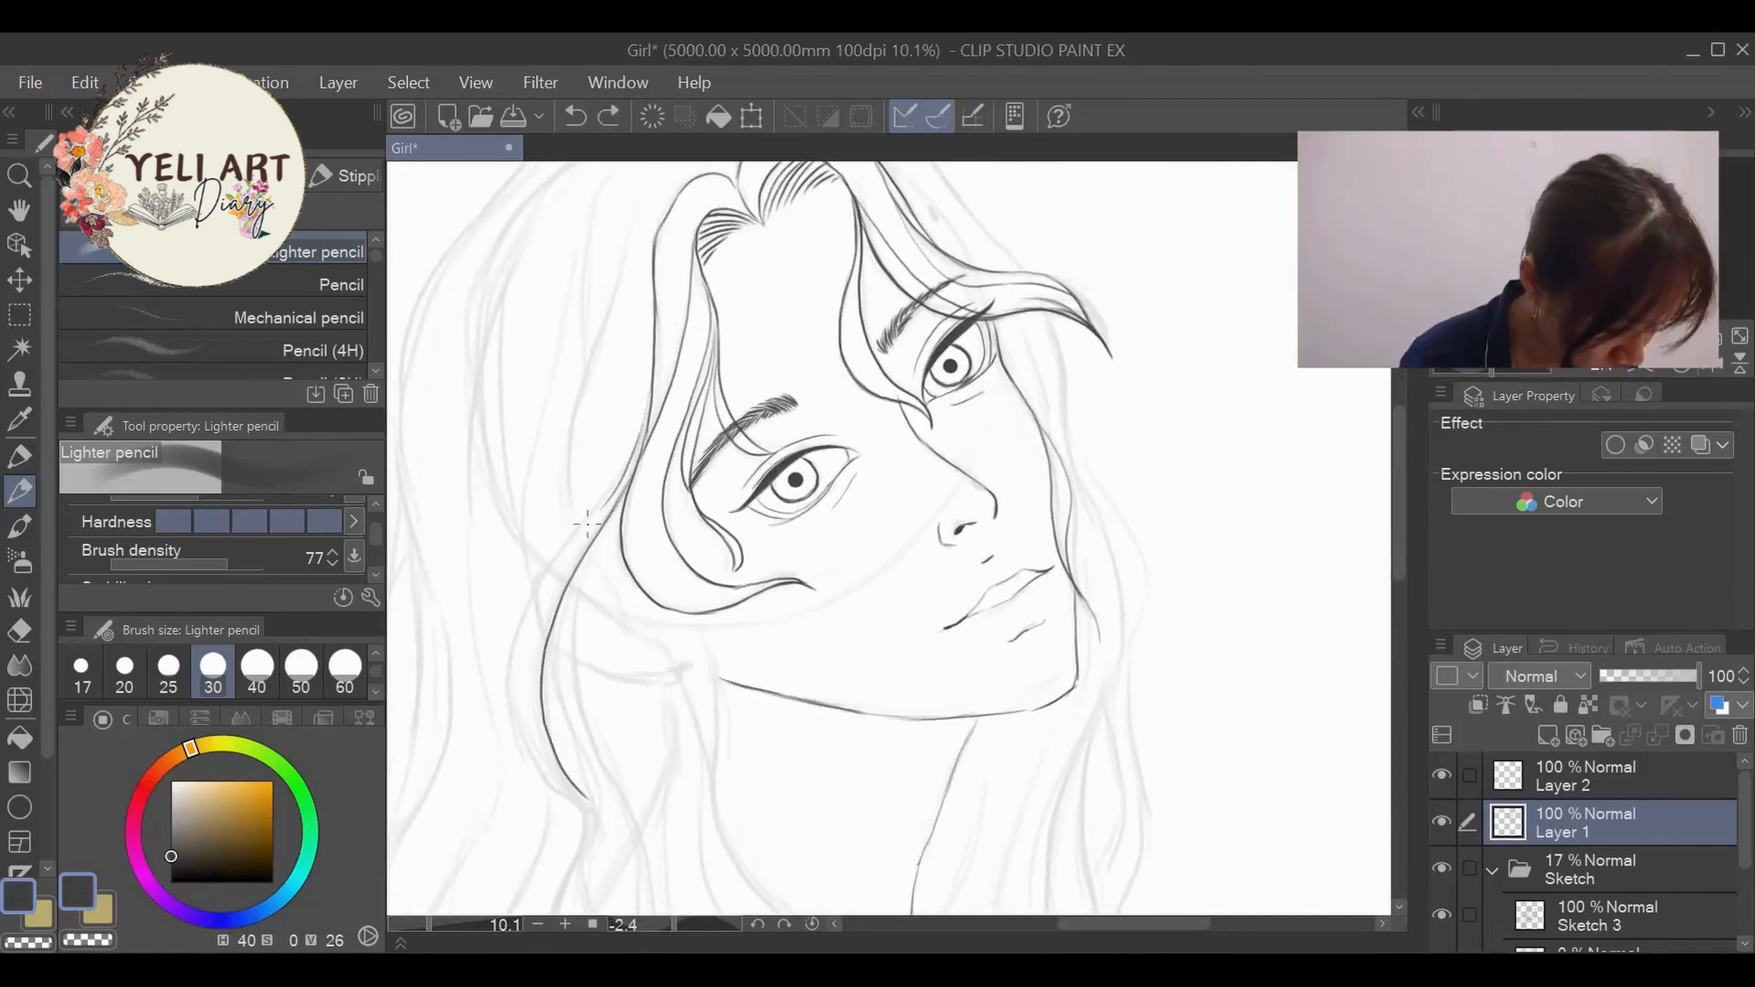
pyautogui.moveTo(638, 441)
pyautogui.mouseDown()
pyautogui.moveTo(582, 524)
pyautogui.moveTo(513, 723)
pyautogui.moveTo(592, 810)
pyautogui.mouseUp()
# - Continue the near-side lock in a sweep across the shoulder, and ink the ear tip and inner strands along the neck
pyautogui.moveTo(1400, 503); pyautogui.dragTo(1400, 558)
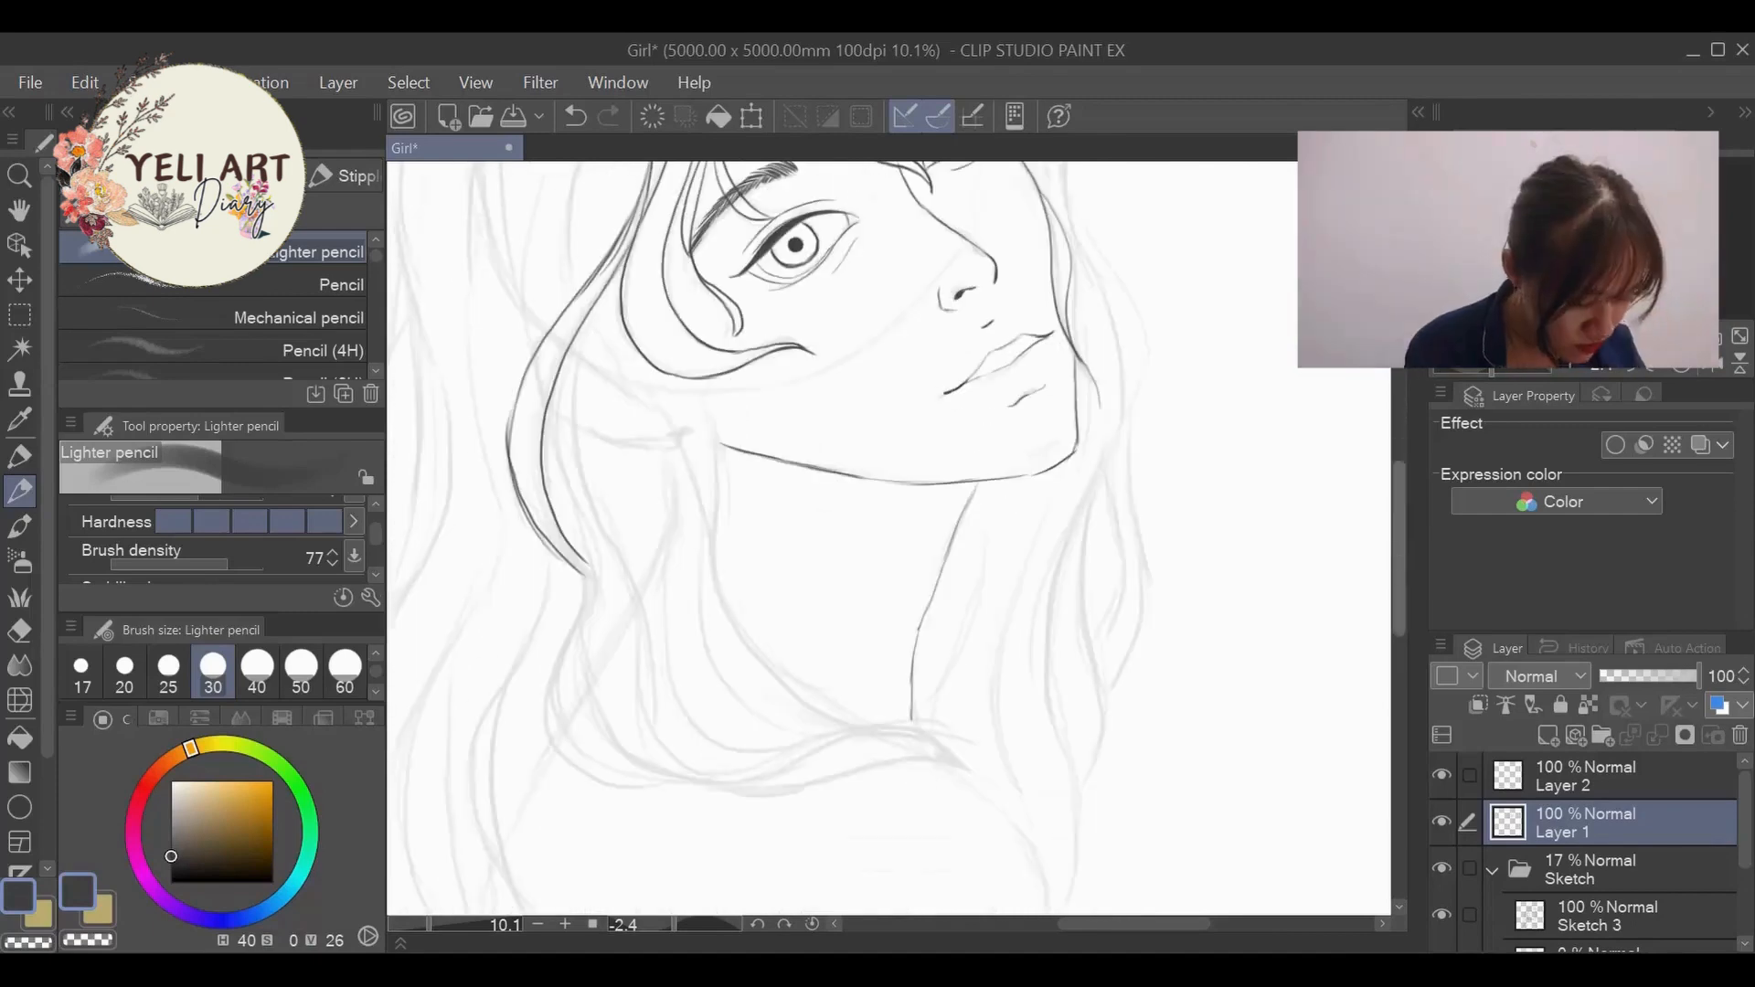
pyautogui.moveTo(587, 567)
pyautogui.mouseDown()
pyautogui.moveTo(589, 782)
pyautogui.moveTo(727, 792)
pyautogui.moveTo(942, 766)
pyautogui.moveTo(588, 604)
pyautogui.moveTo(624, 742)
pyautogui.moveTo(686, 785)
pyautogui.mouseUp()
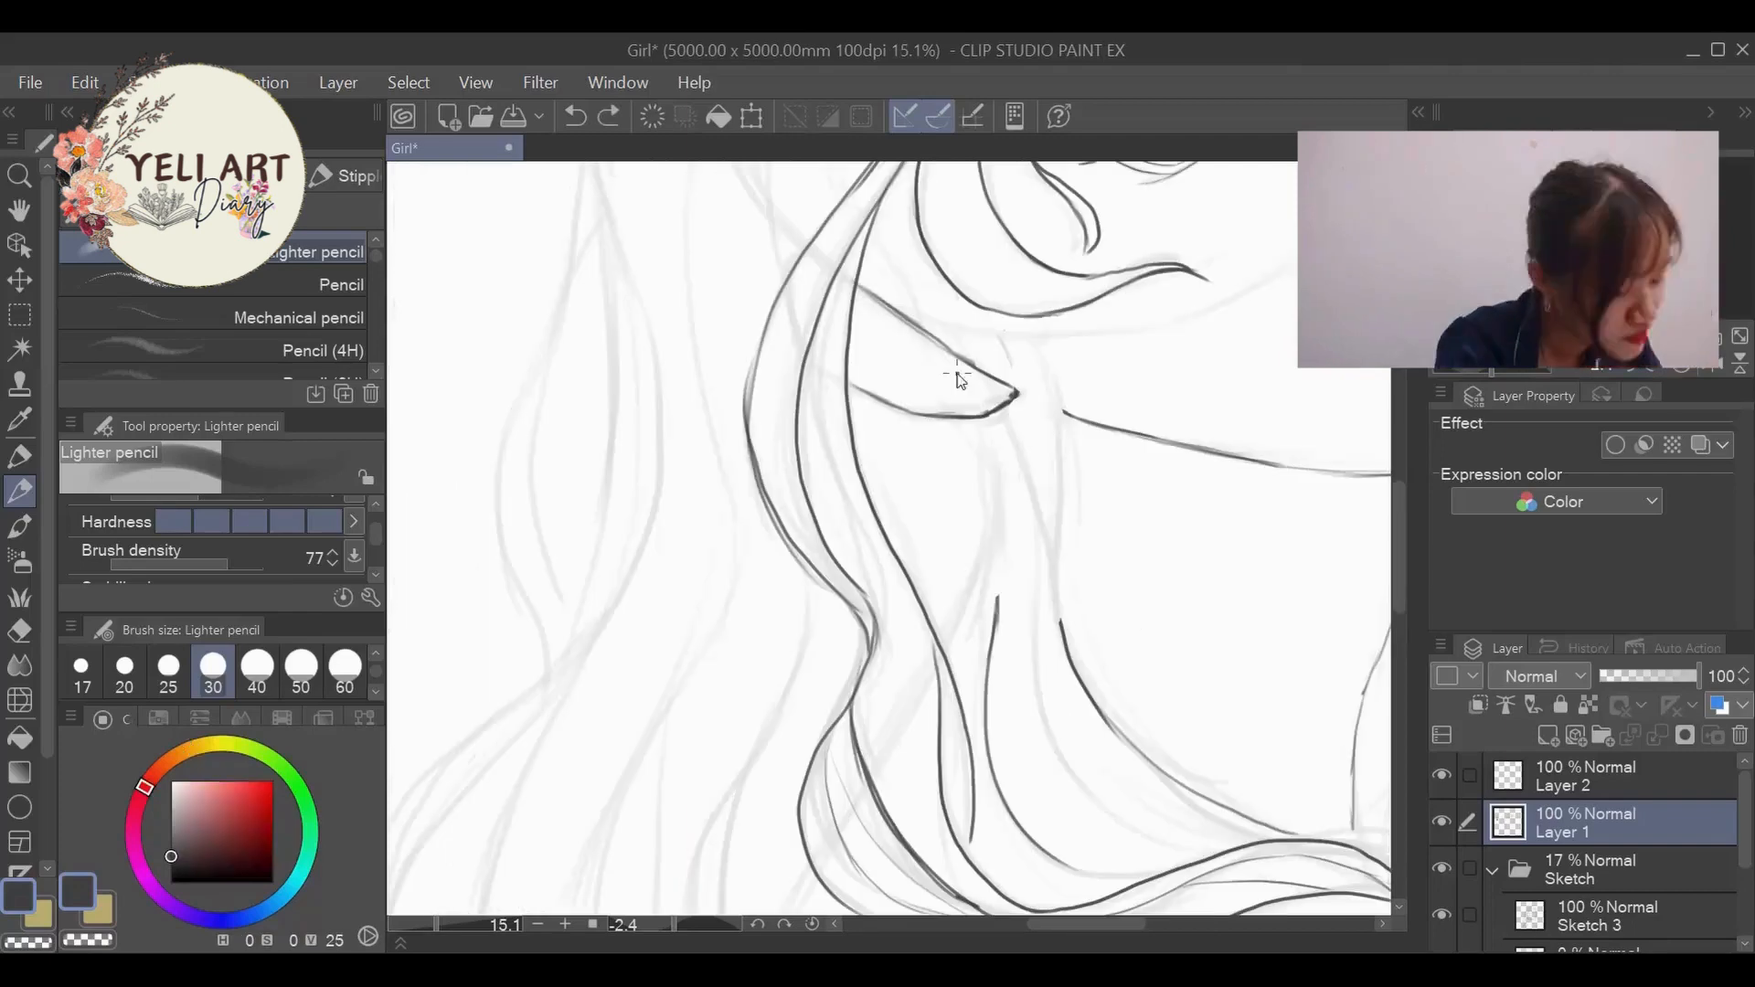
pyautogui.moveTo(980, 322)
pyautogui.mouseDown()
pyautogui.moveTo(925, 475)
pyautogui.moveTo(1062, 655)
pyautogui.mouseUp()
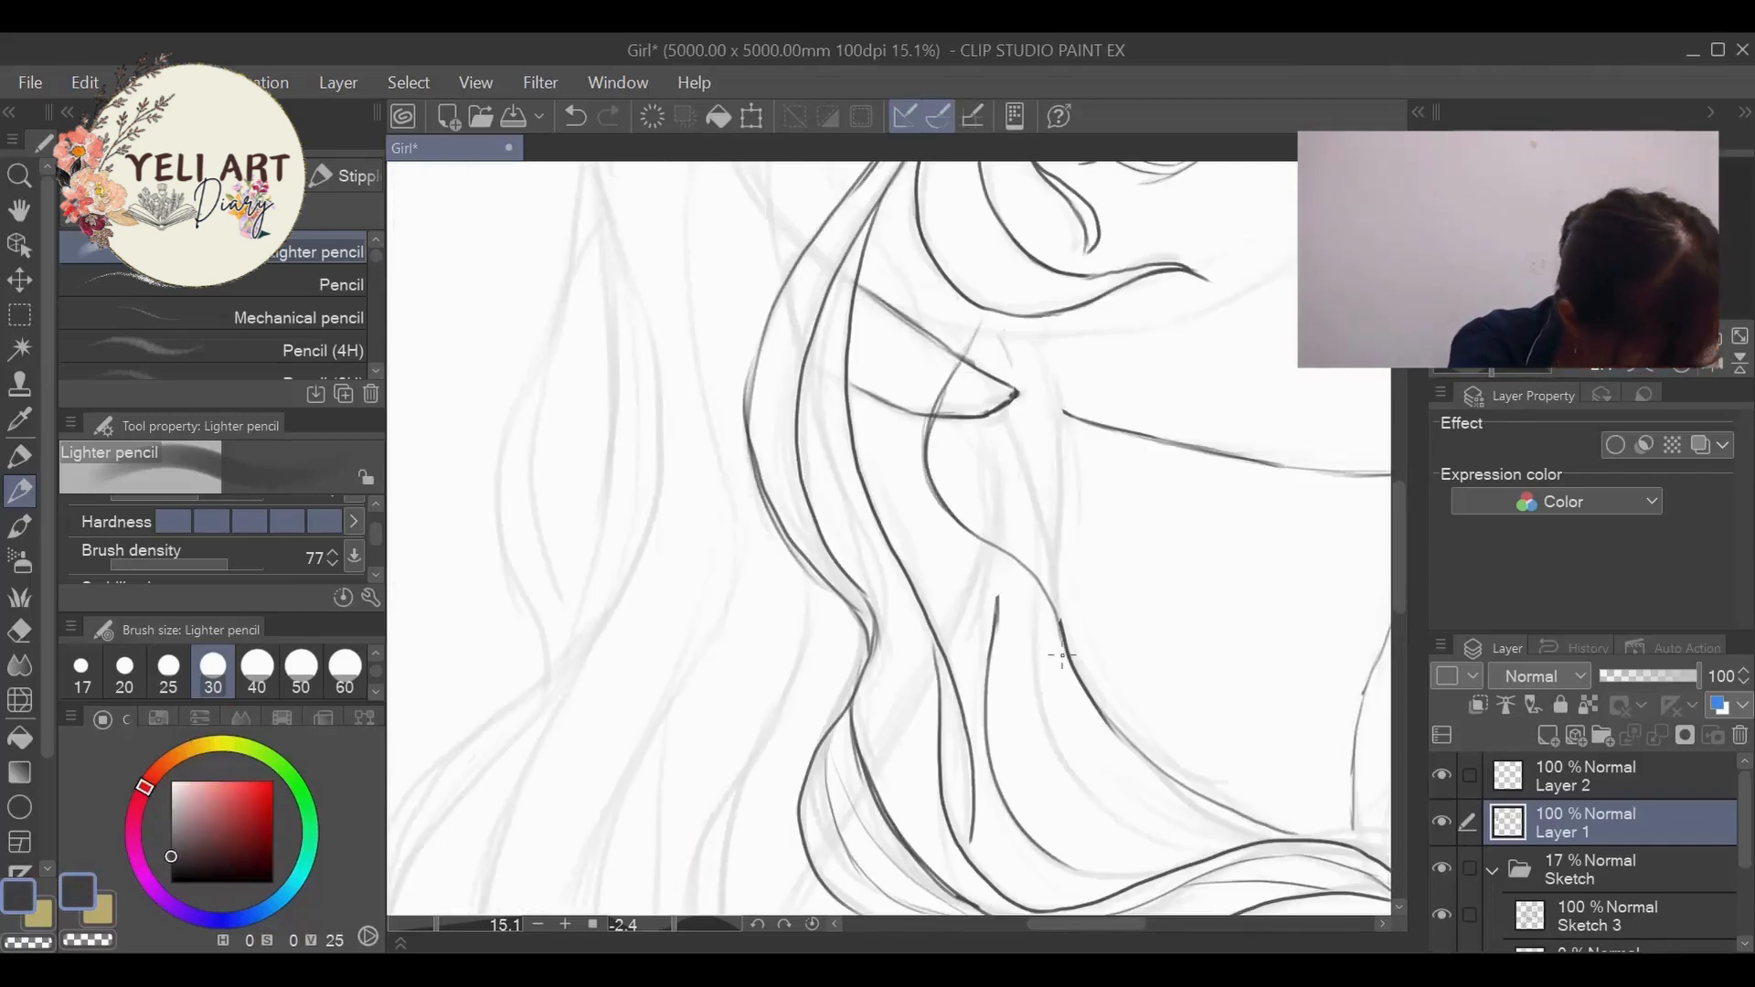
pyautogui.moveTo(983, 544); pyautogui.dragTo(974, 694)
# - Erase the ear lines that overlap the hair and ink the short line joining the earlobe to the jaw
pyautogui.press('e')
pyautogui.moveTo(910, 320)
pyautogui.mouseDown()
pyautogui.moveTo(870, 287)
pyautogui.moveTo(957, 354)
pyautogui.mouseUp()
pyautogui.moveTo(928, 417); pyautogui.dragTo(853, 384)
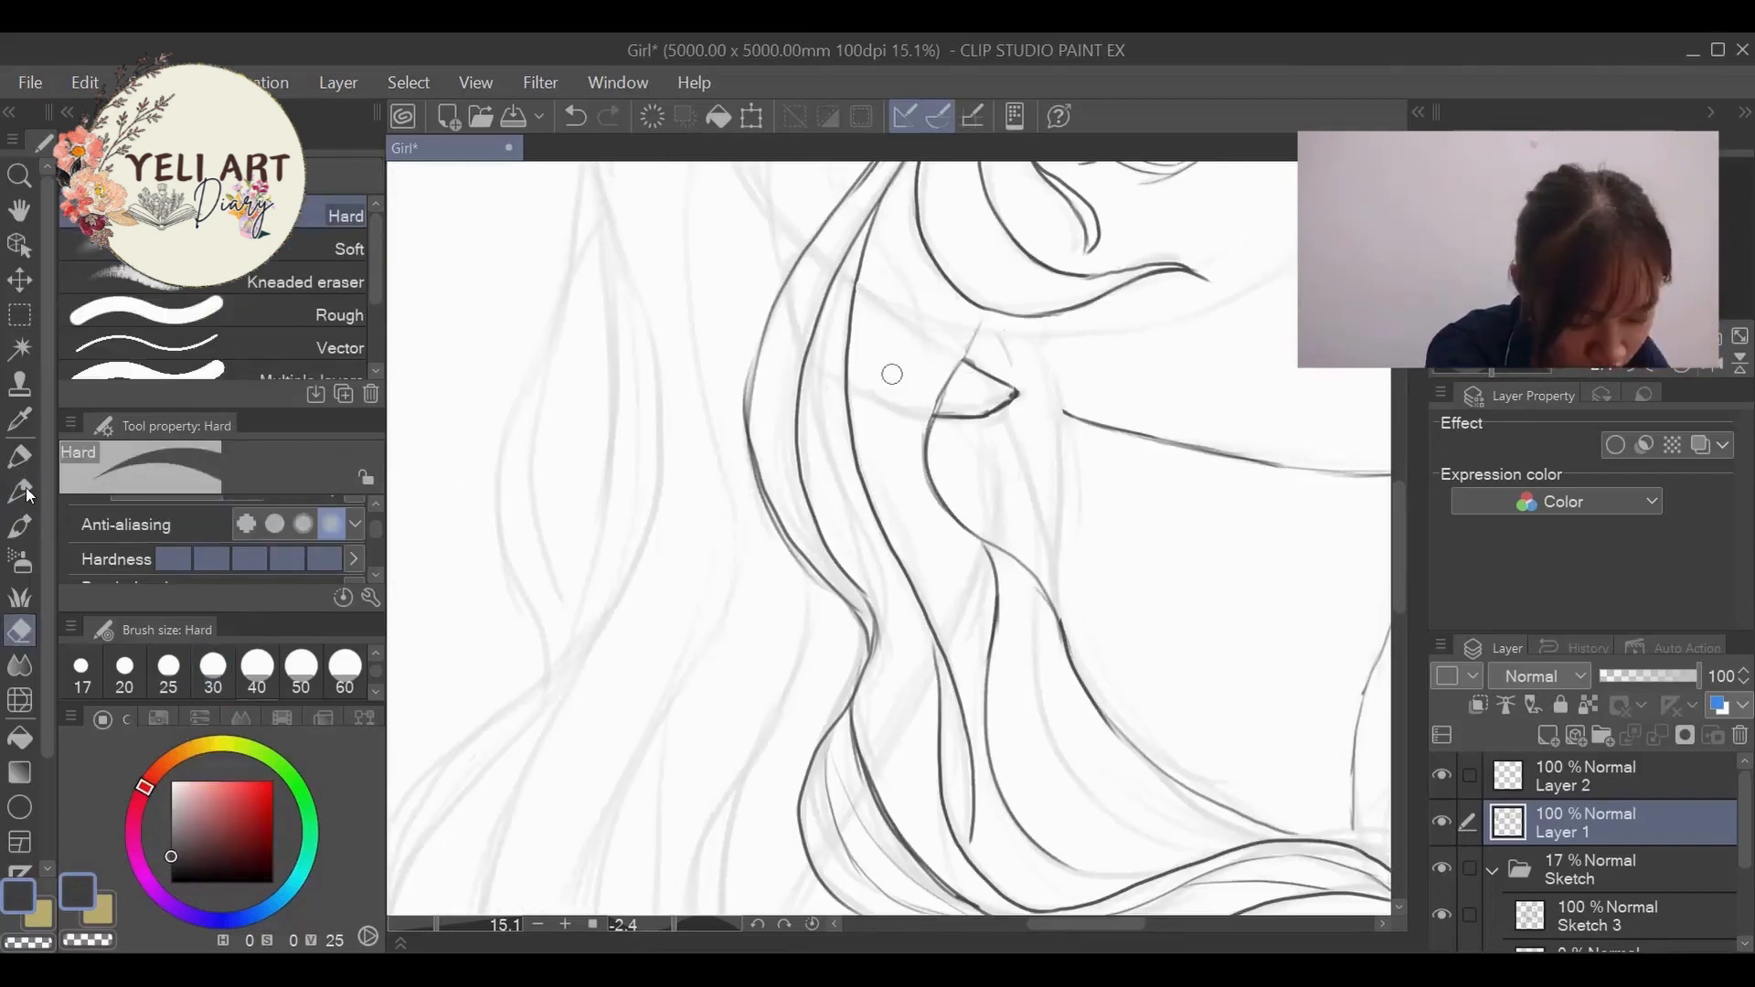
pyautogui.press('p')
pyautogui.moveTo(983, 313)
pyautogui.mouseDown()
pyautogui.moveTo(926, 436)
pyautogui.moveTo(1007, 446)
pyautogui.mouseUp()
# - Ink the far-side crown outline from the parting to the lock over the eye, and a strand down beside the far cheek
pyautogui.scroll(-2, 922, 450)
pyautogui.scroll(-5, 1006, 445)
pyautogui.scroll(5, 1042, 458)
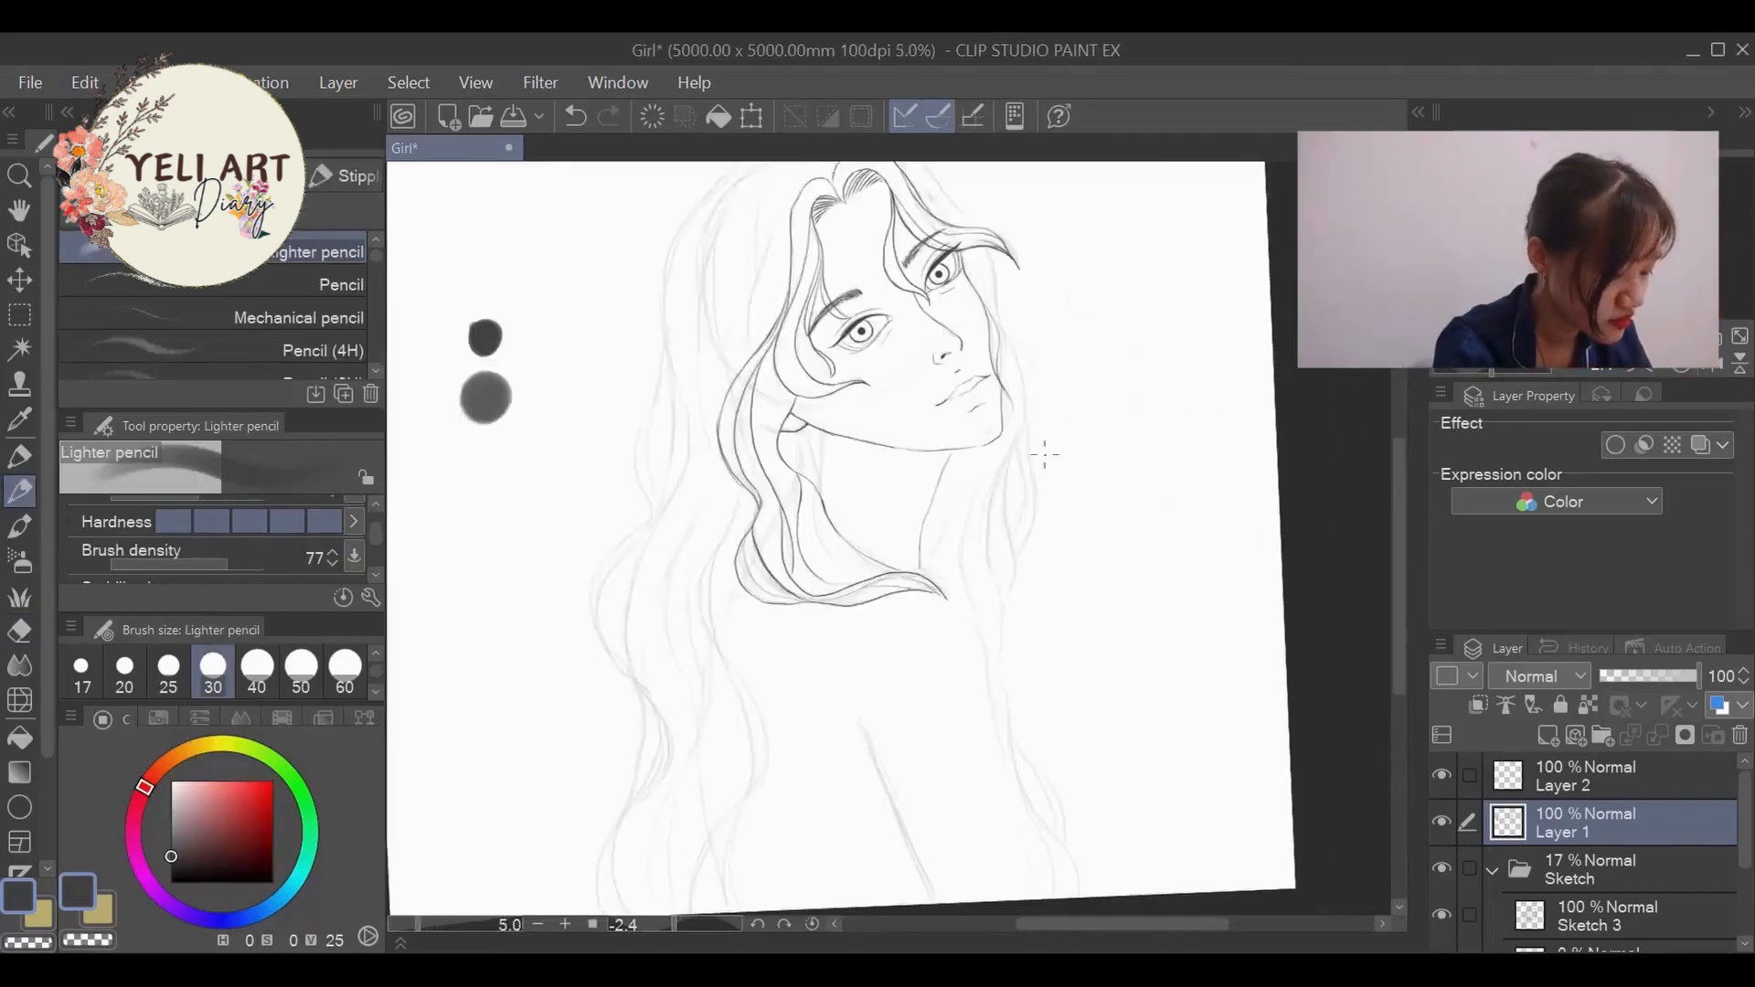
pyautogui.moveTo(1398, 541); pyautogui.dragTo(1394, 435)
pyautogui.moveTo(584, 230)
pyautogui.mouseDown()
pyautogui.moveTo(713, 234)
pyautogui.moveTo(838, 284)
pyautogui.moveTo(919, 384)
pyautogui.mouseUp()
pyautogui.moveTo(956, 456); pyautogui.dragTo(1017, 686)
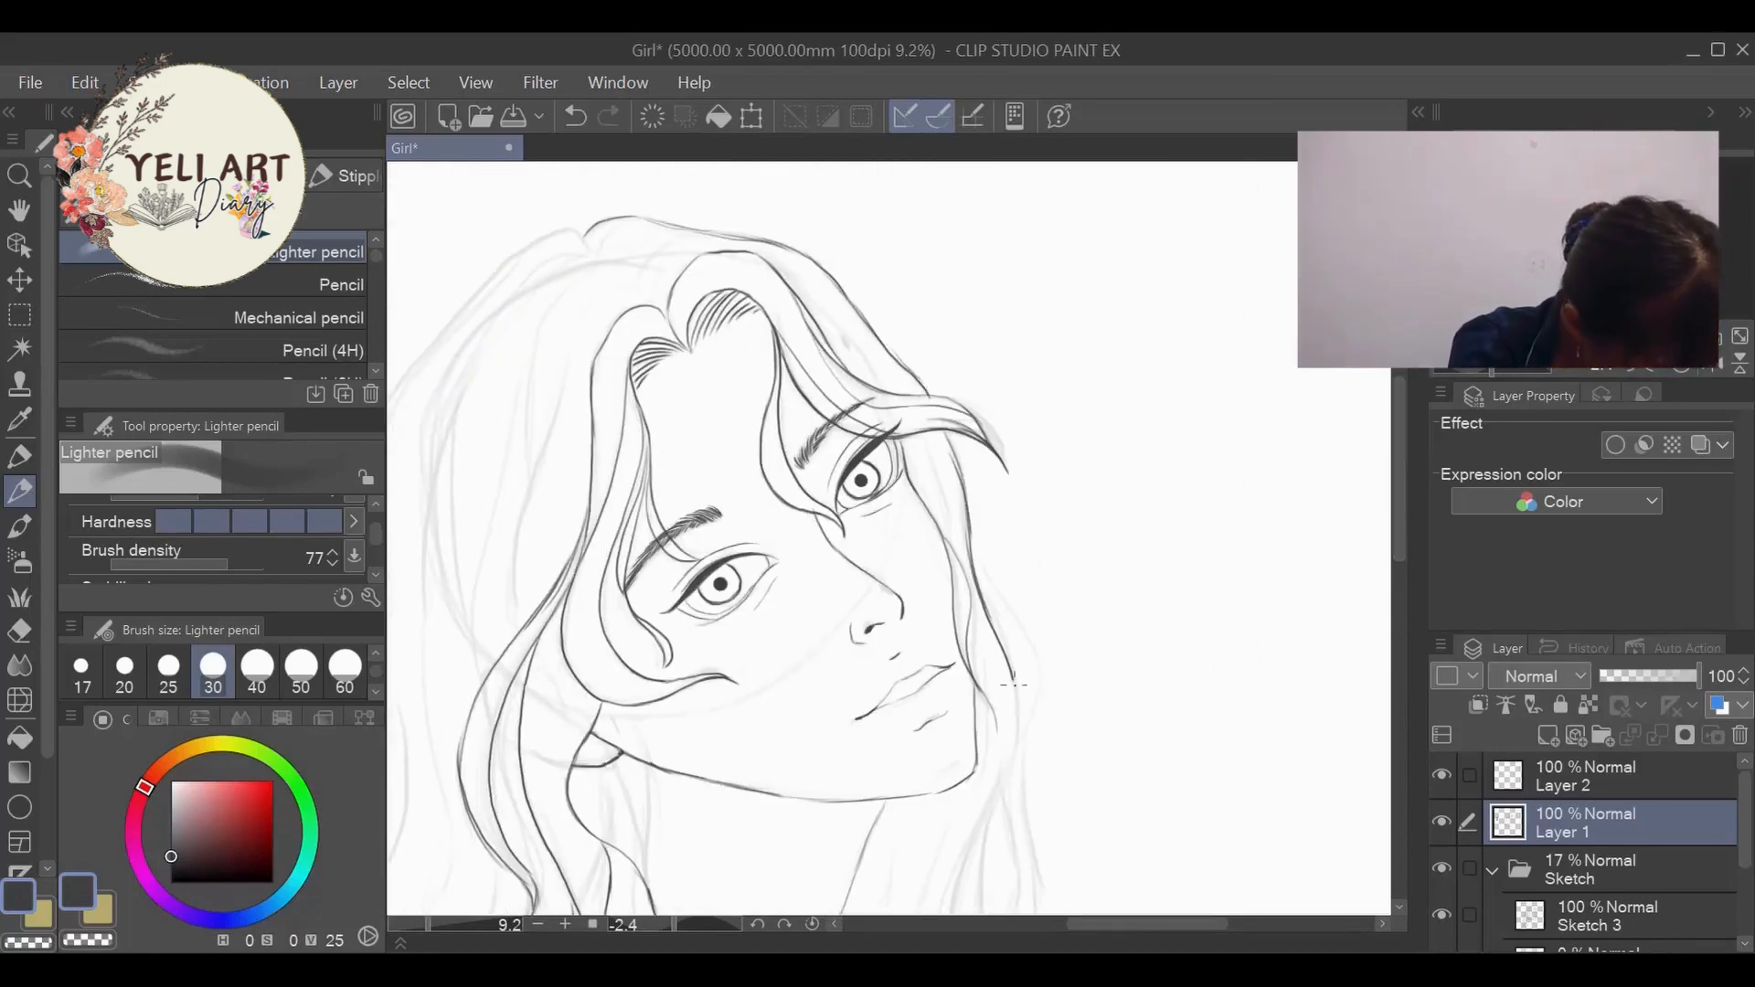
# - Extend the far-side hair in wavy lines past the chin to the shoulder, with an inner strand beside the neck
pyautogui.moveTo(1398, 462); pyautogui.dragTo(1398, 527)
pyautogui.moveTo(1019, 474); pyautogui.dragTo(983, 817)
pyautogui.moveTo(1397, 529); pyautogui.dragTo(1392, 609)
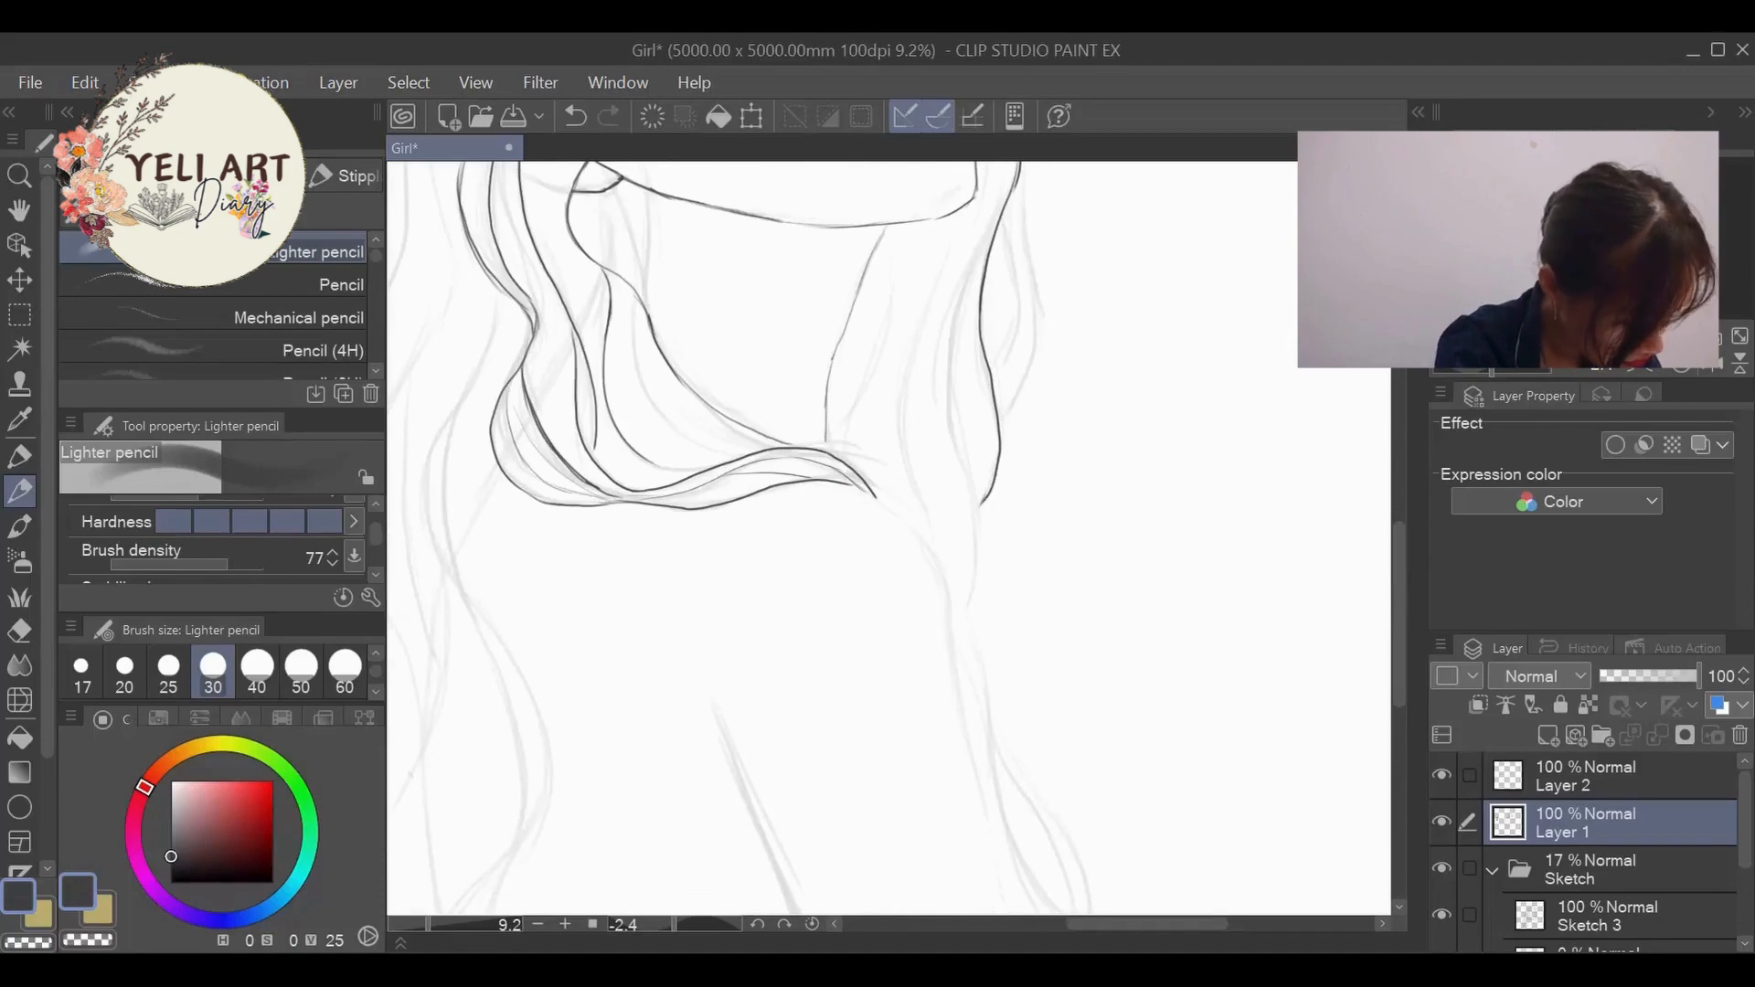
pyautogui.moveTo(1017, 219)
pyautogui.mouseDown()
pyautogui.moveTo(998, 446)
pyautogui.moveTo(993, 404)
pyautogui.mouseUp()
pyautogui.moveTo(1398, 599); pyautogui.dragTo(1398, 567)
pyautogui.scroll(2, 1067, 187)
# - Clean up the far-side strands with the eraser and ink a bulging outer strand with an inner line beside the far cheek
pyautogui.press('e')
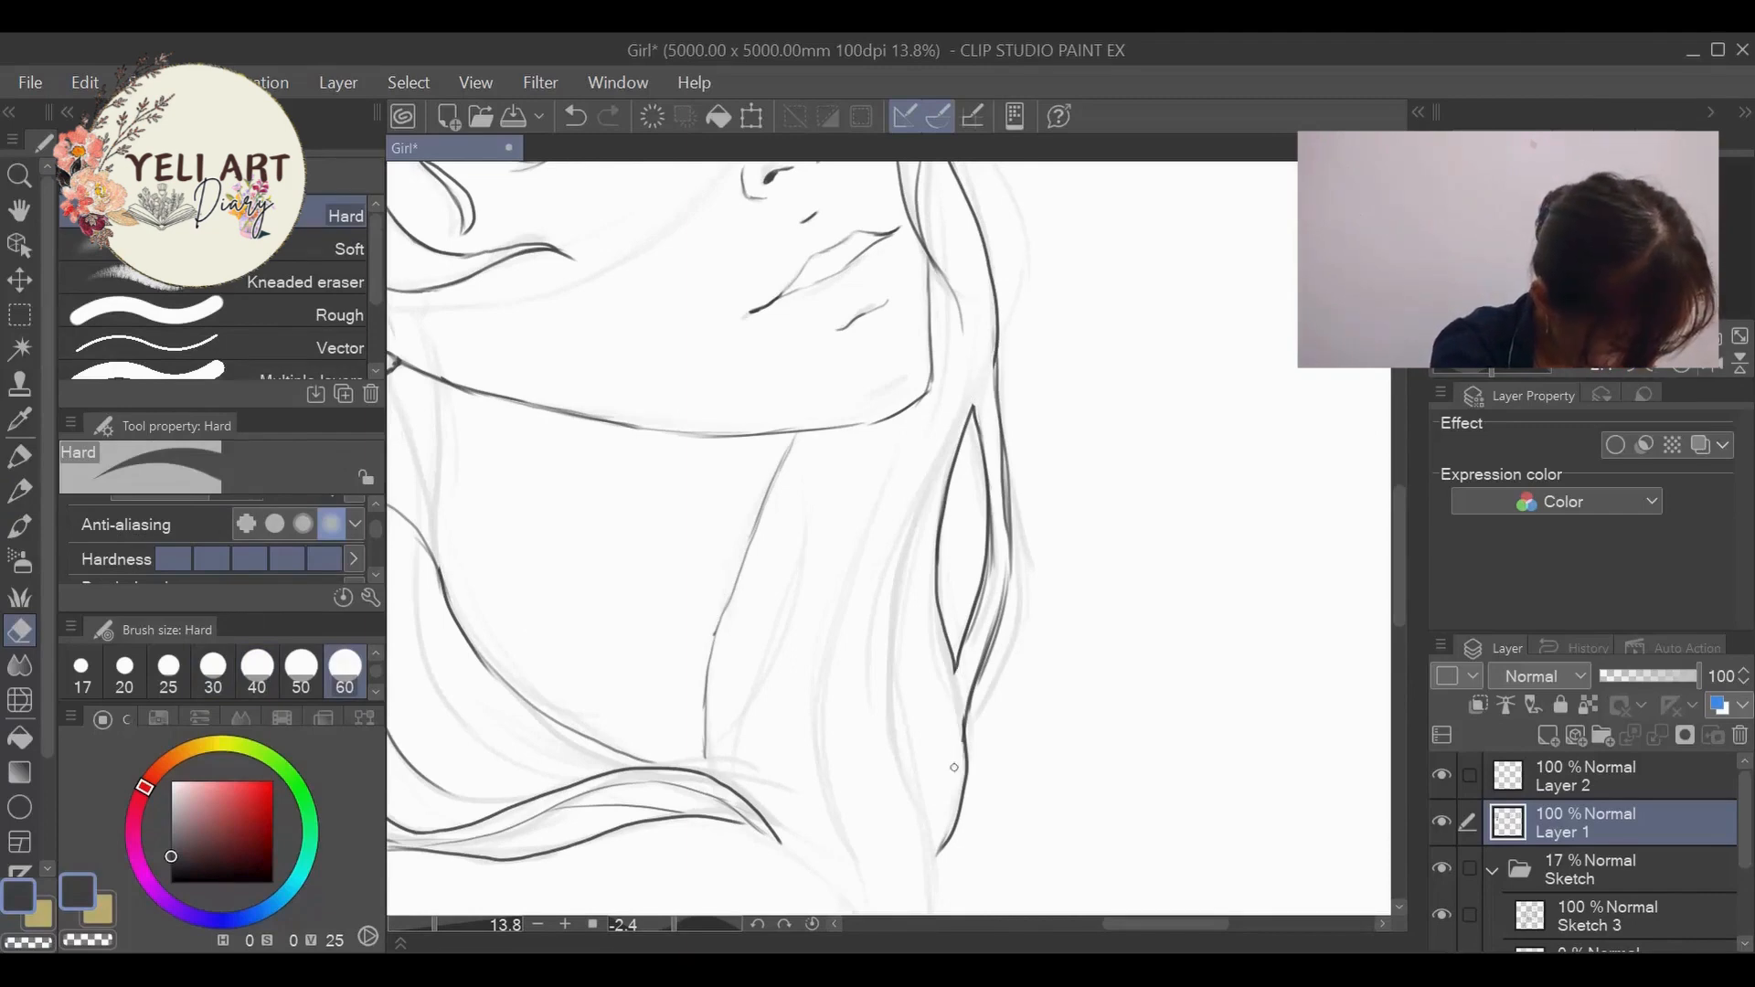
pyautogui.scroll(-7, 795, 709)
pyautogui.scroll(5, 823, 606)
pyautogui.click(19, 492)
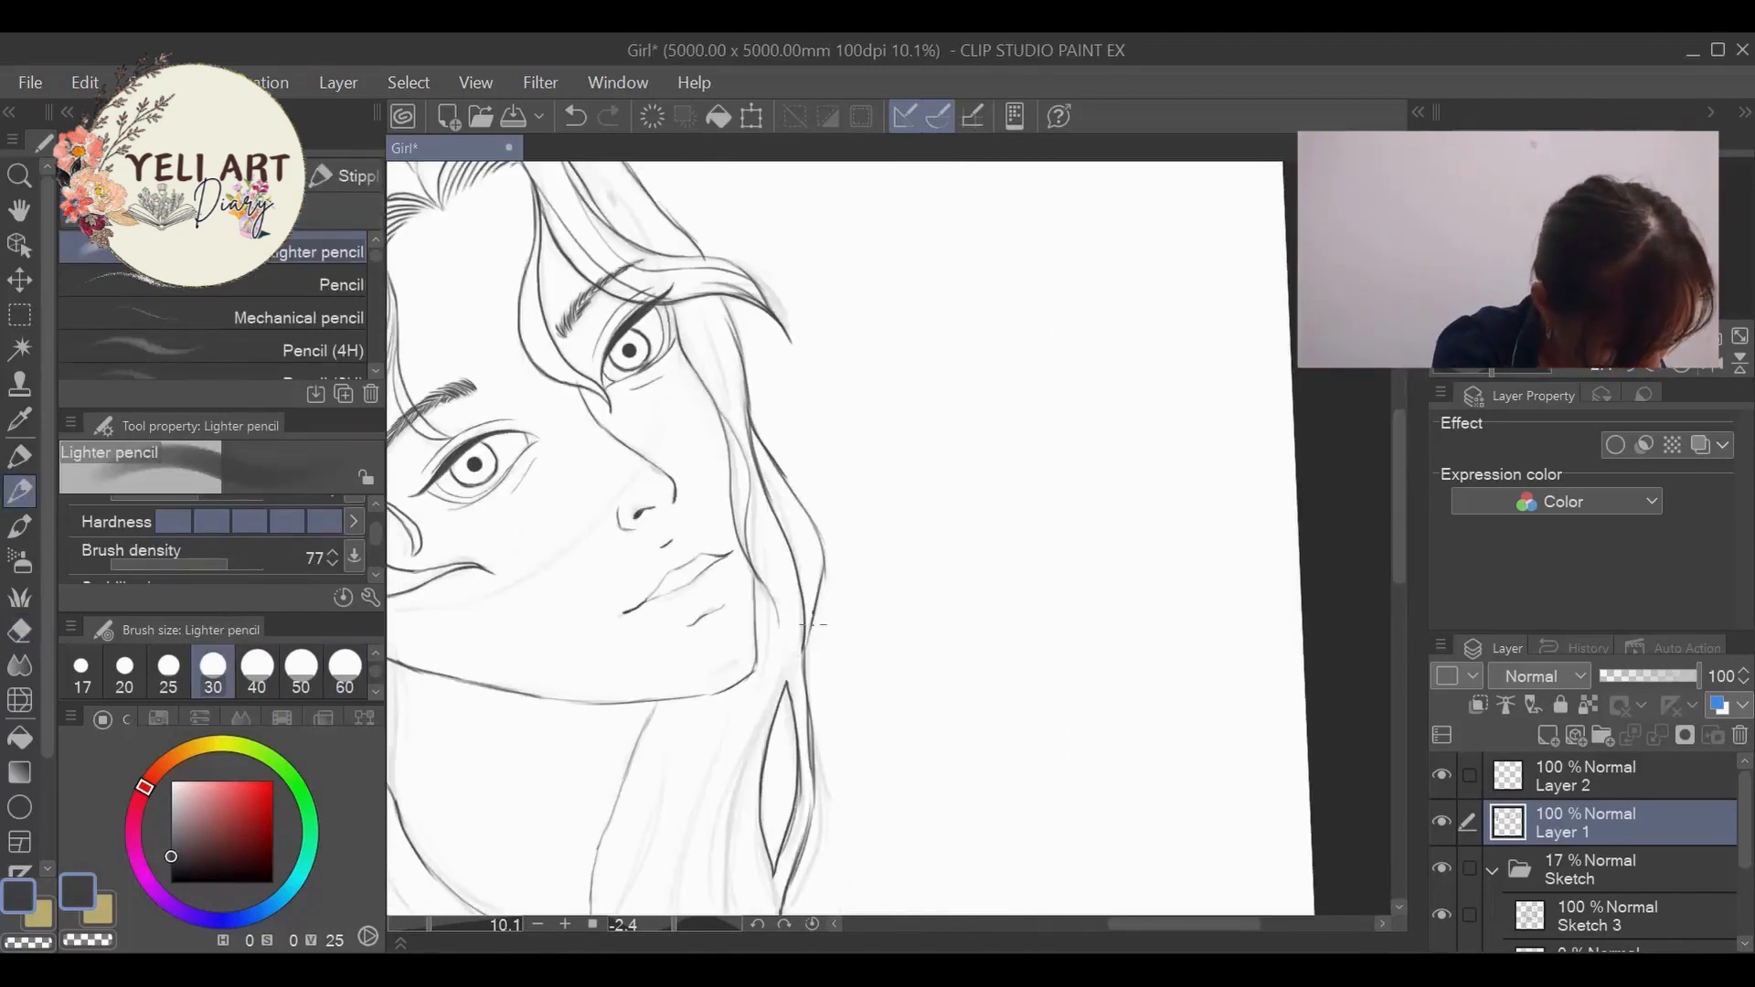
pyautogui.press('e')
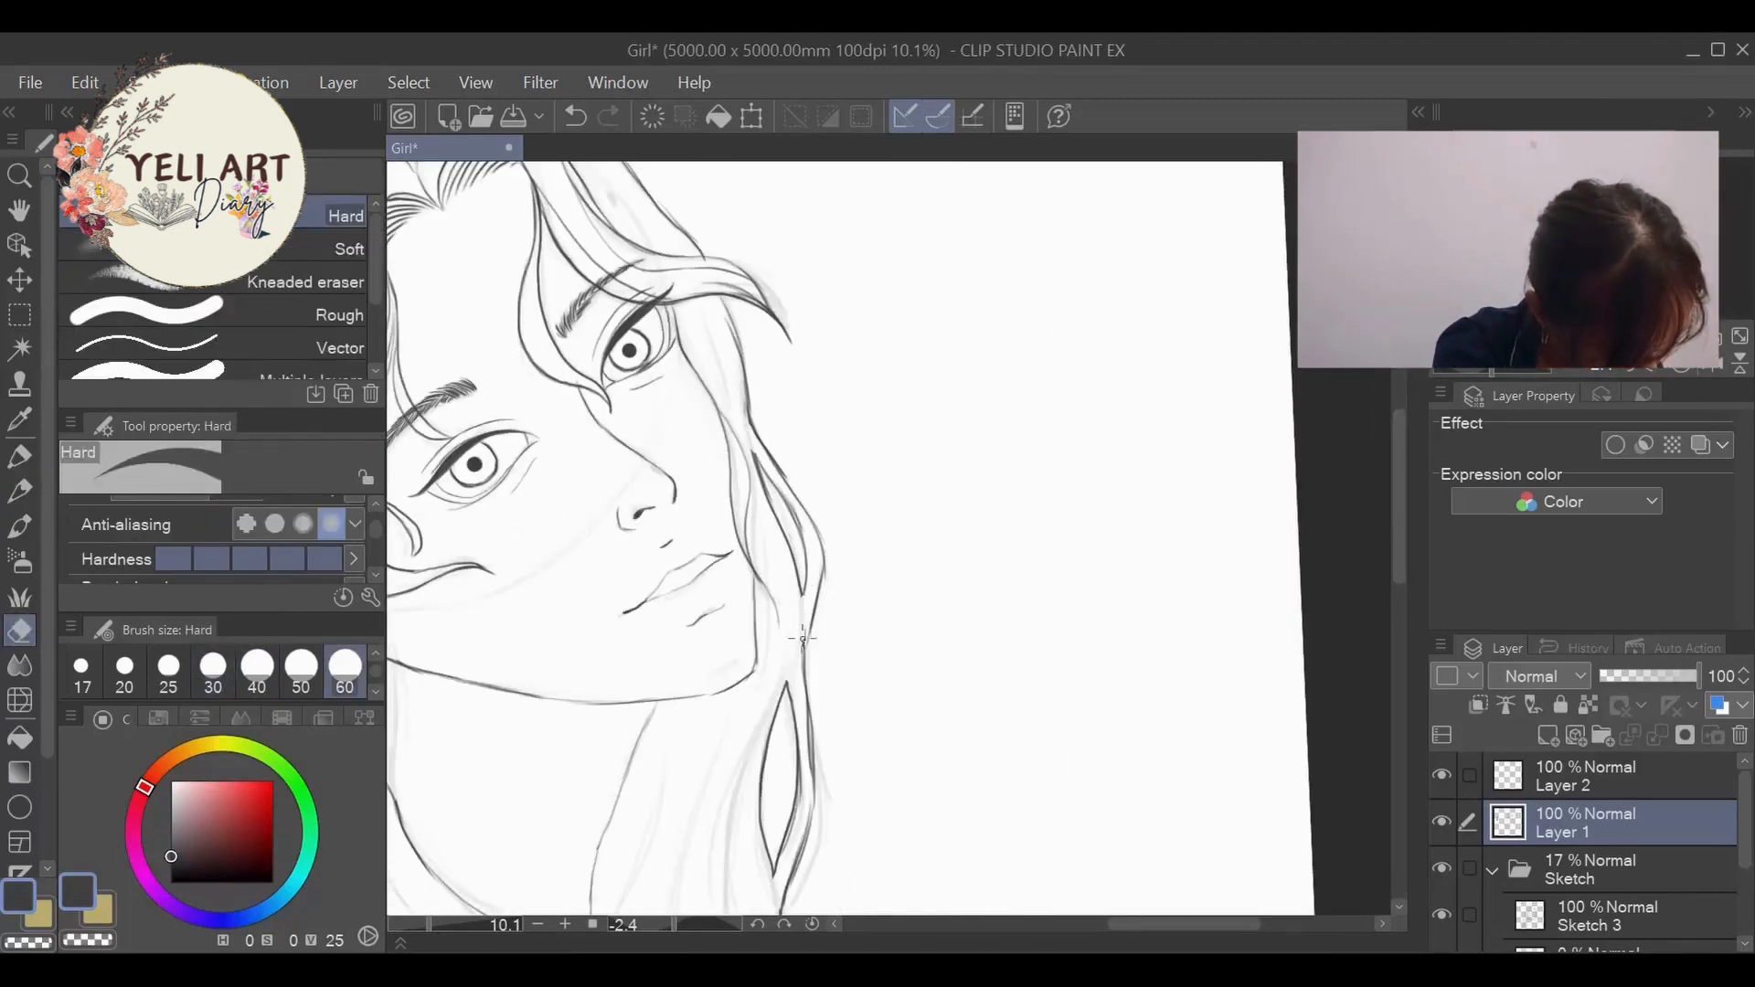
pyautogui.scroll(-5, 803, 637)
pyautogui.scroll(4, 802, 638)
pyautogui.scroll(-1, 803, 638)
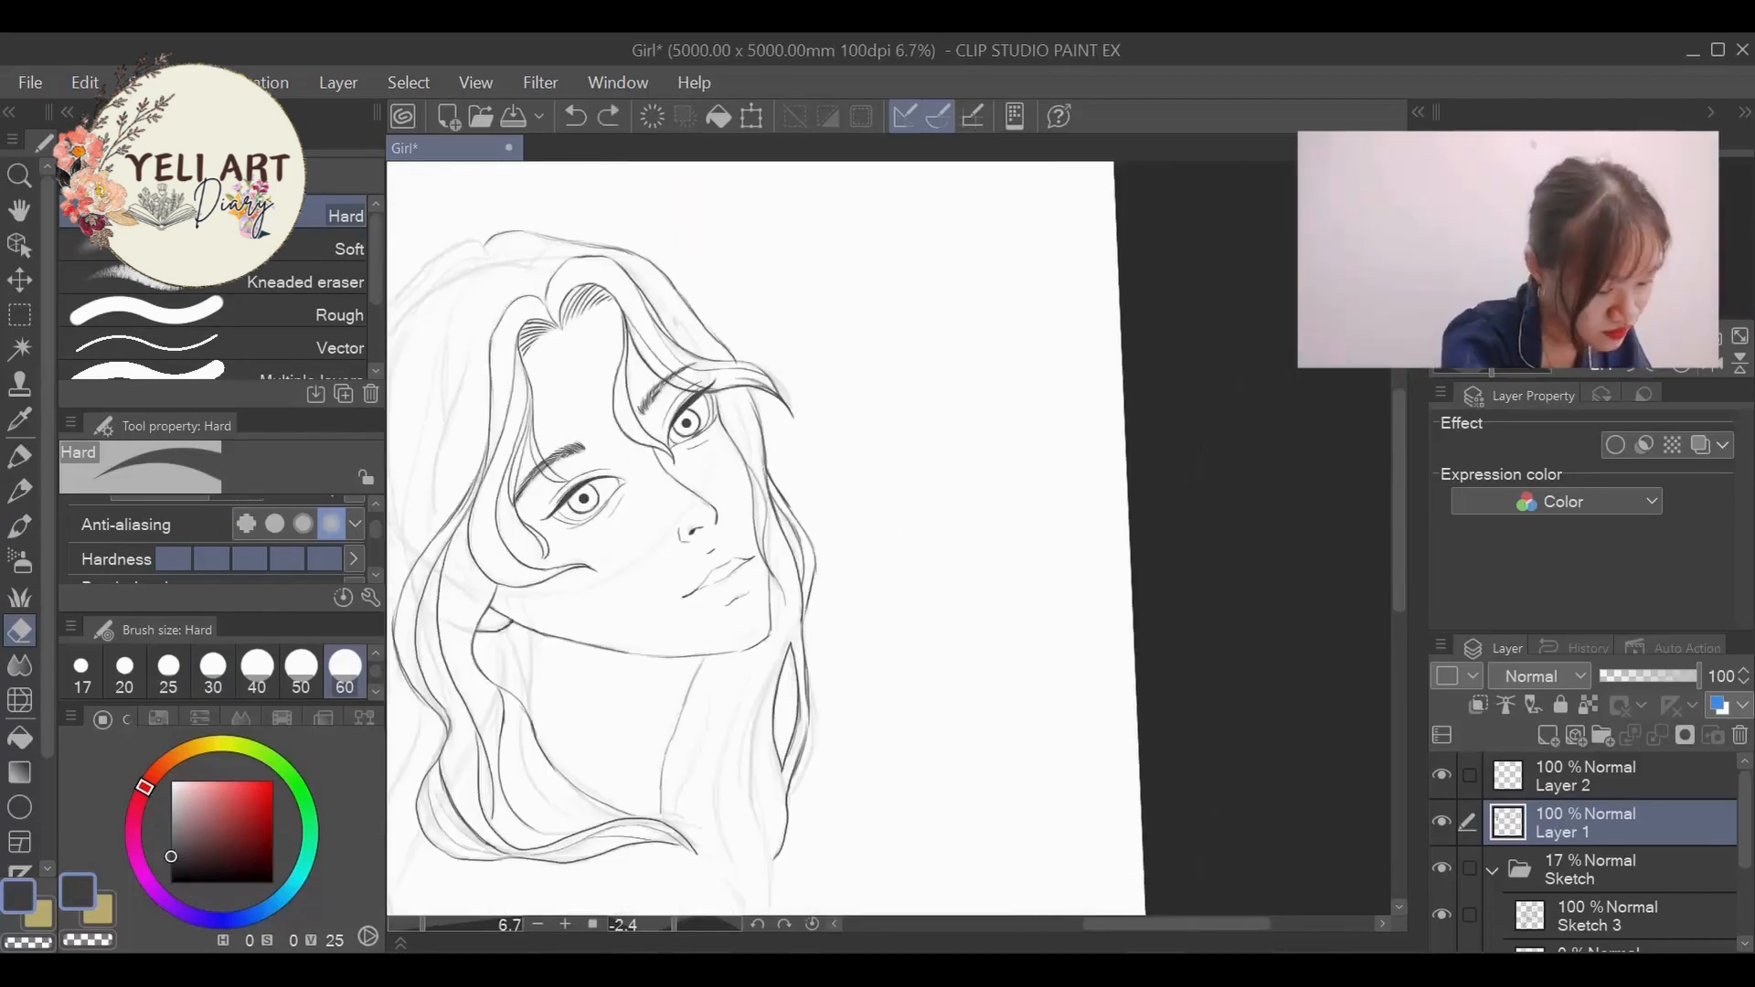
# - Ink the near-side crown outline from the parting and continue it as a wavy line down behind the shoulder
pyautogui.scroll(-1, 835, 686)
pyautogui.scroll(2, 834, 686)
pyautogui.click(19, 491)
pyautogui.moveTo(1153, 925); pyautogui.dragTo(1095, 938)
pyautogui.moveTo(1400, 548); pyautogui.dragTo(1400, 530)
pyautogui.moveTo(769, 235)
pyautogui.mouseDown()
pyautogui.moveTo(704, 244)
pyautogui.moveTo(577, 498)
pyautogui.moveTo(590, 594)
pyautogui.moveTo(589, 352)
pyautogui.mouseUp()
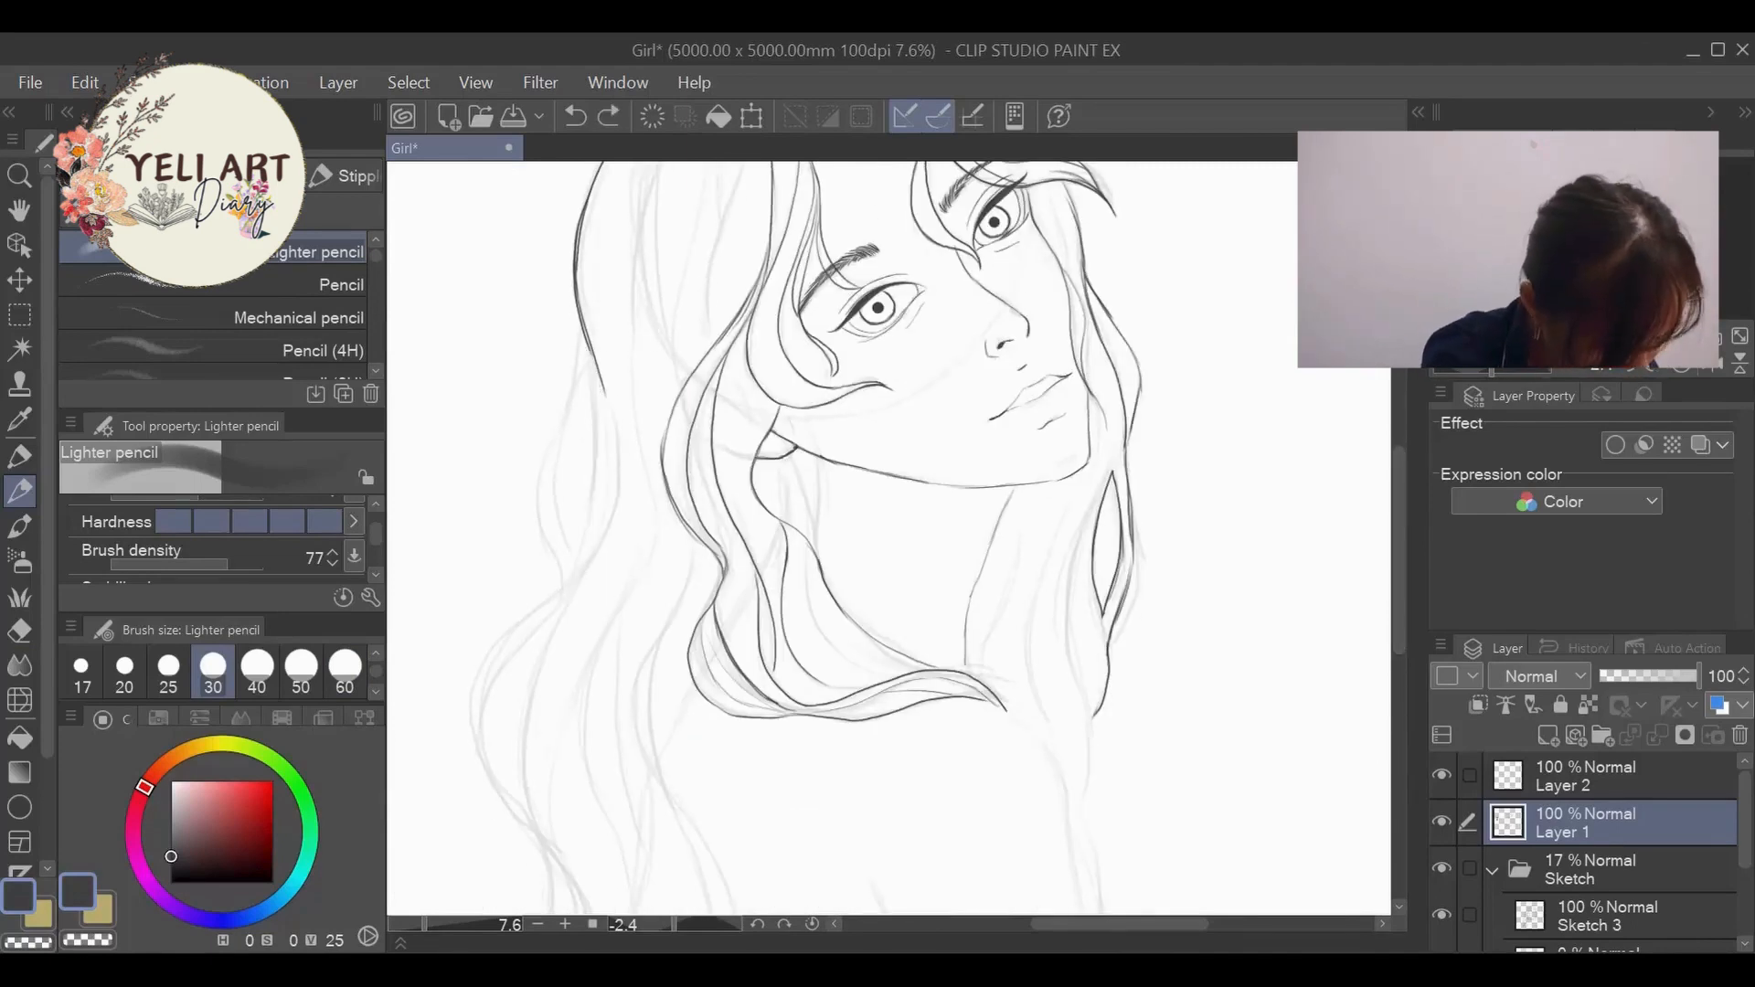
pyautogui.moveTo(595, 369); pyautogui.dragTo(601, 551)
pyautogui.moveTo(1400, 567); pyautogui.dragTo(1400, 605)
pyautogui.moveTo(600, 409)
pyautogui.mouseDown()
pyautogui.moveTo(555, 494)
pyautogui.moveTo(532, 690)
pyautogui.mouseUp()
# - Ink the lower near-side waves down to the canvas edge and redraw the outer curve of the upper wave
pyautogui.moveTo(1402, 594); pyautogui.dragTo(1403, 652)
pyautogui.moveTo(530, 474)
pyautogui.mouseDown()
pyautogui.moveTo(521, 677)
pyautogui.moveTo(486, 851)
pyautogui.mouseUp()
pyautogui.moveTo(519, 675); pyautogui.dragTo(533, 850)
pyautogui.moveTo(528, 472); pyautogui.dragTo(512, 718)
pyautogui.moveTo(592, 217)
pyautogui.mouseDown()
pyautogui.moveTo(522, 467)
pyautogui.moveTo(545, 495)
pyautogui.mouseUp()
pyautogui.hotkey('ctrl', 'z')
pyautogui.moveTo(592, 223)
pyautogui.mouseDown()
pyautogui.moveTo(528, 276)
pyautogui.moveTo(555, 514)
pyautogui.mouseUp()
# - Ink the inner edge of the long near-side hair over the back in crossing wavy lines down to the canvas edge
pyautogui.moveTo(1400, 637)
pyautogui.mouseDown()
pyautogui.moveTo(1400, 480)
pyautogui.moveTo(1398, 629)
pyautogui.mouseUp()
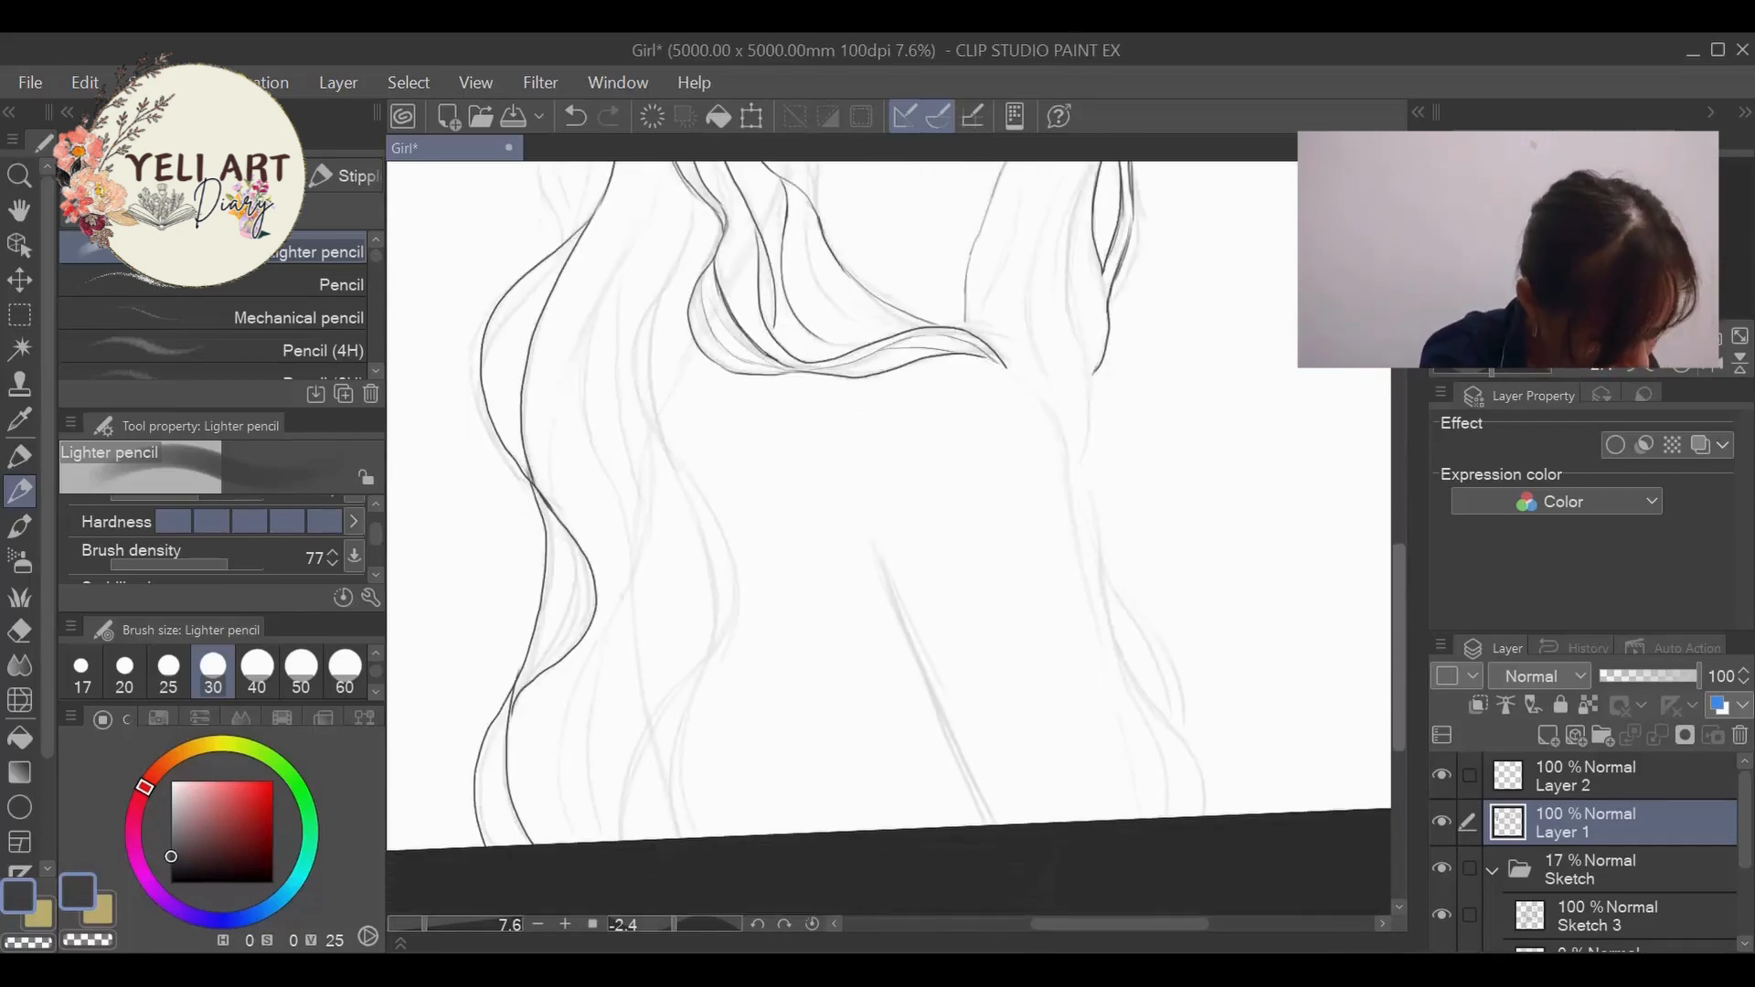
pyautogui.moveTo(693, 290)
pyautogui.mouseDown()
pyautogui.moveTo(730, 549)
pyautogui.moveTo(623, 841)
pyautogui.mouseUp()
pyautogui.moveTo(708, 659)
pyautogui.mouseDown()
pyautogui.moveTo(682, 728)
pyautogui.moveTo(692, 839)
pyautogui.mouseUp()
pyautogui.moveTo(667, 429); pyautogui.dragTo(714, 656)
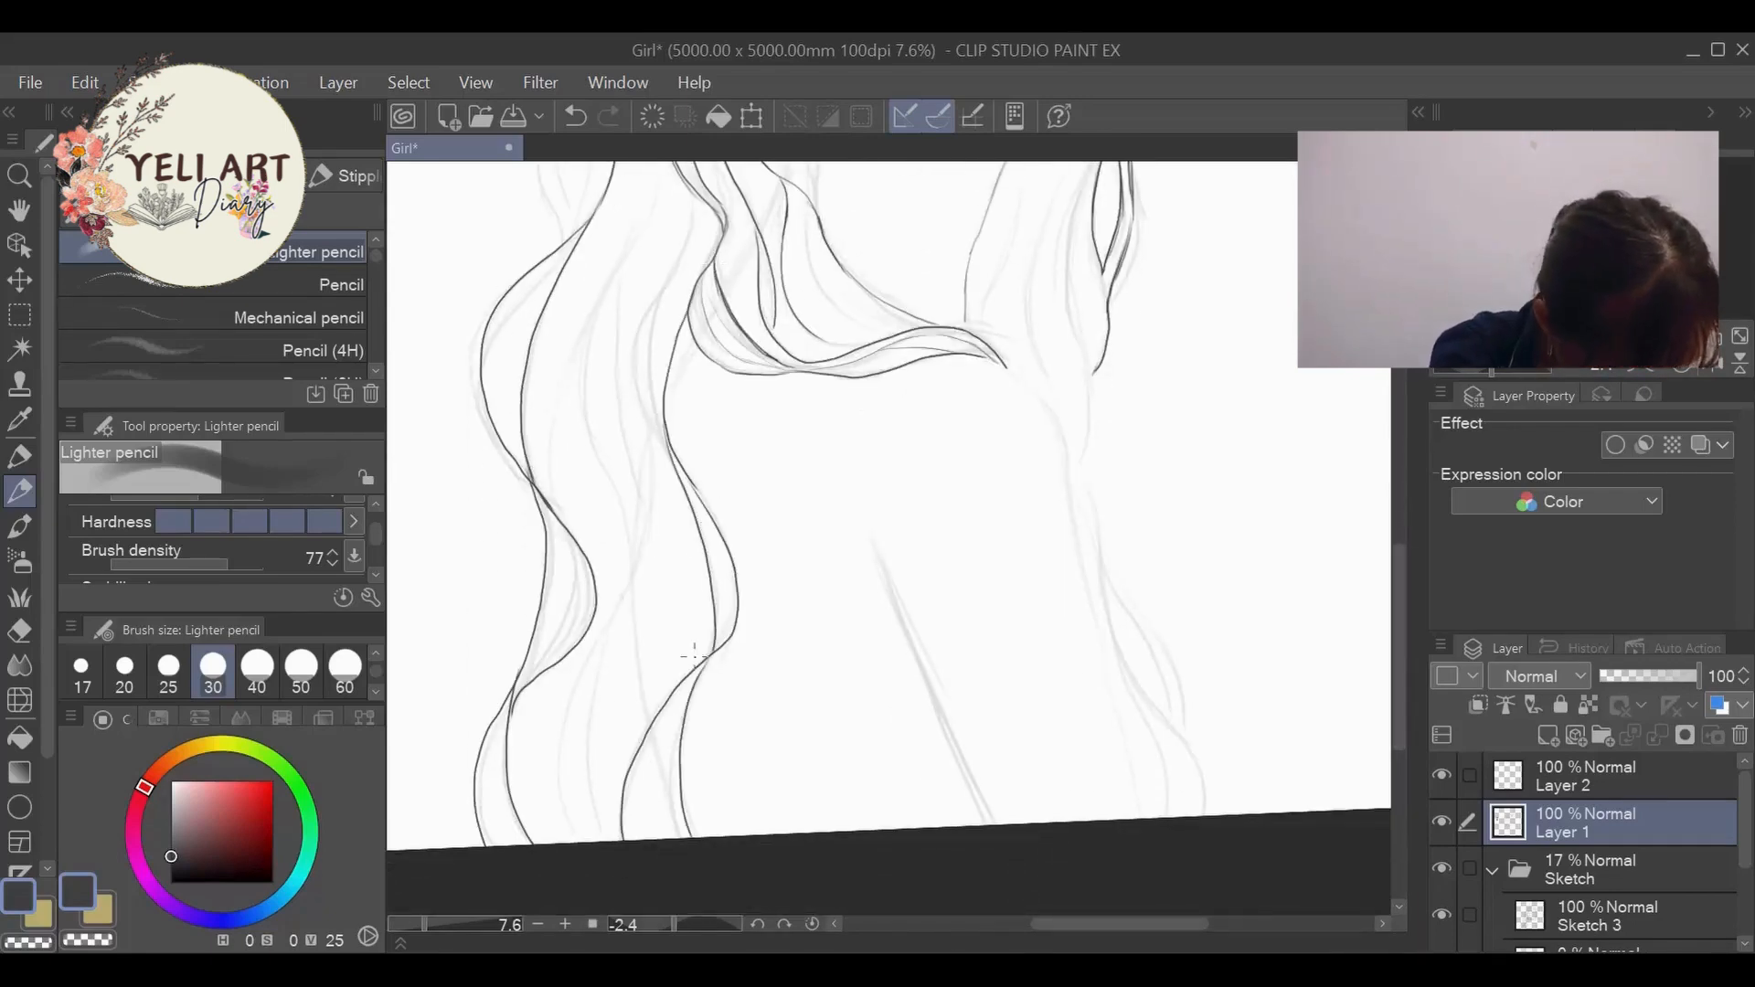
# - Add a loose curved strand behind the near-side hair, between the crown outline and the first lower wave
pyautogui.moveTo(1397, 667); pyautogui.dragTo(1397, 553)
pyautogui.moveTo(585, 419); pyautogui.dragTo(562, 644)
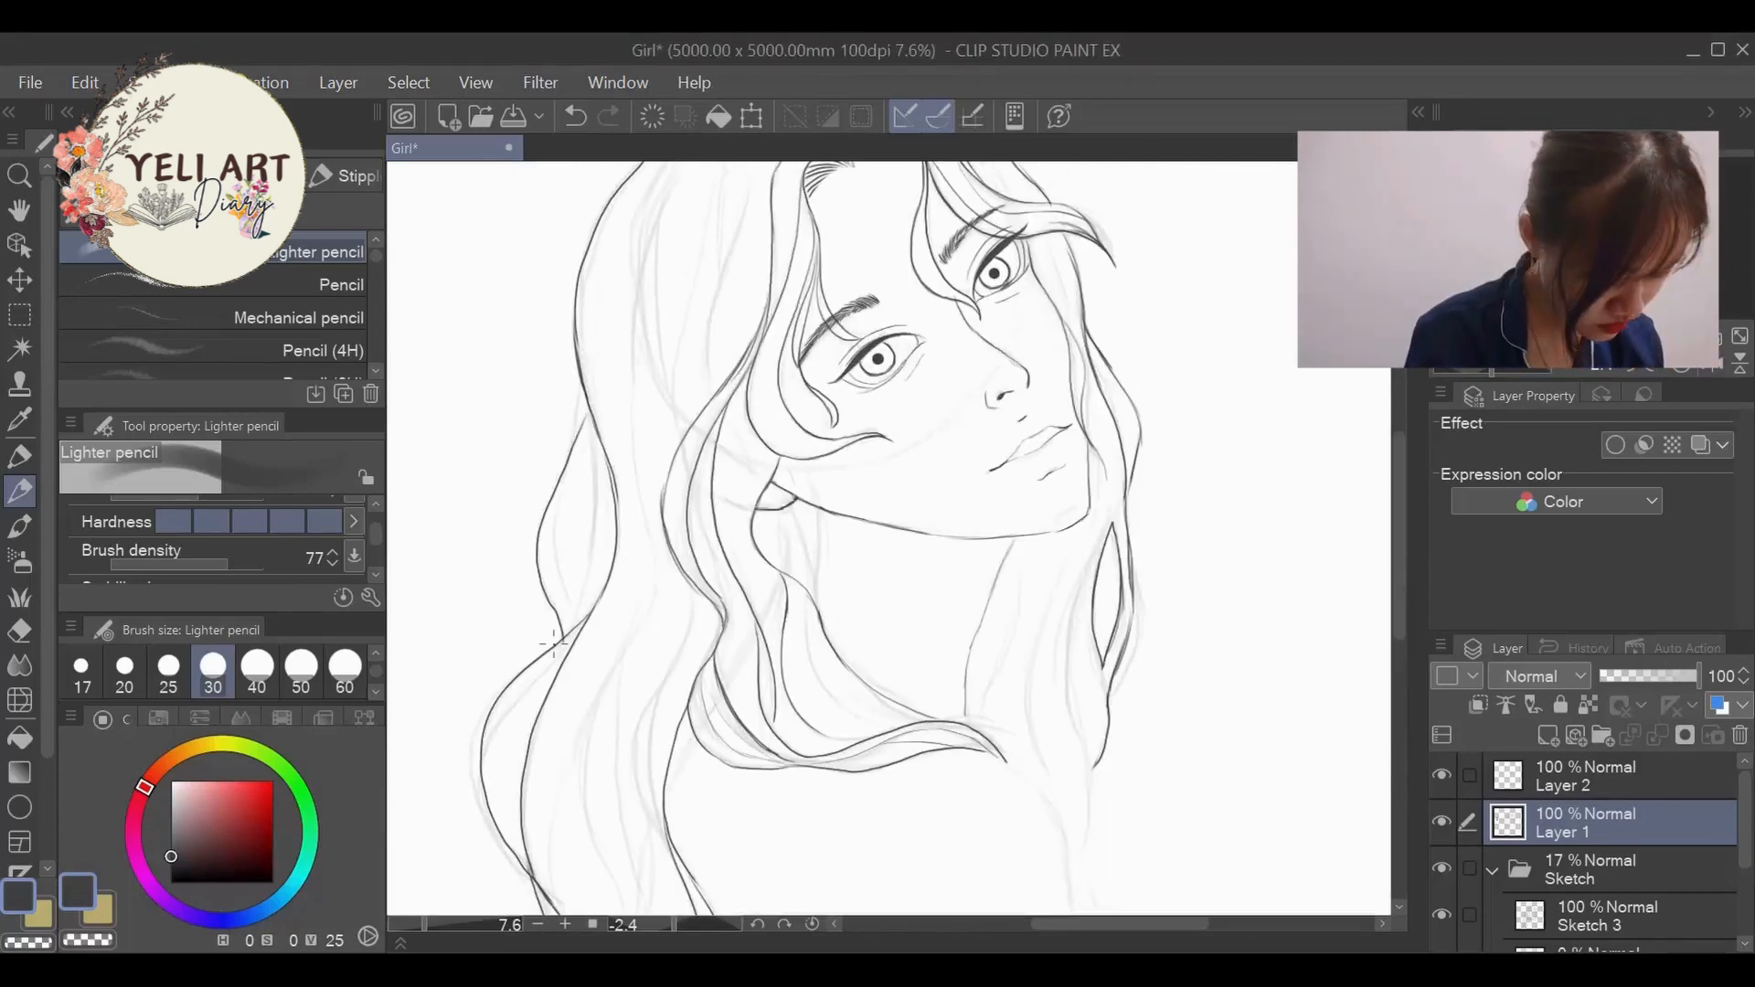
pyautogui.moveTo(576, 371); pyautogui.dragTo(558, 629)
pyautogui.moveTo(596, 410); pyautogui.dragTo(565, 621)
# - Ink the far-side contour from the shoulder down to the canvas edge and add curved lines alongside it
pyautogui.scroll(-5, 631, 265)
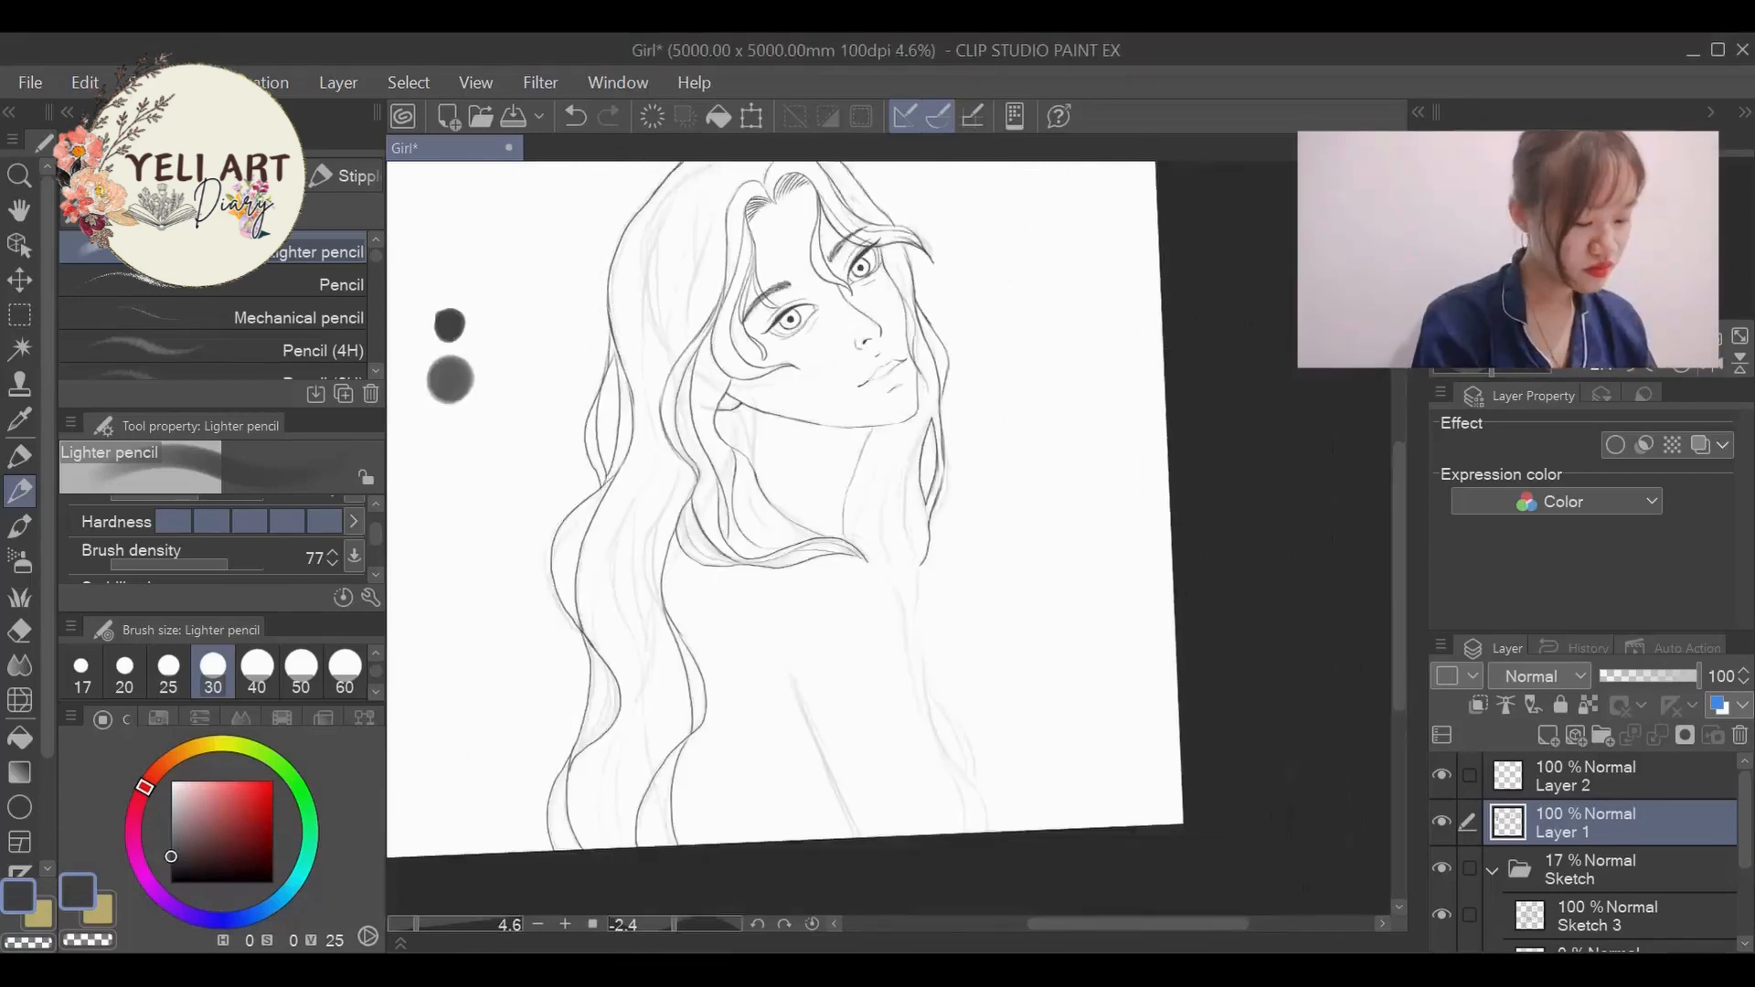
pyautogui.scroll(6, 588, 586)
pyautogui.scroll(-6, 611, 451)
pyautogui.scroll(4, 951, 302)
pyautogui.scroll(-5, 1051, 603)
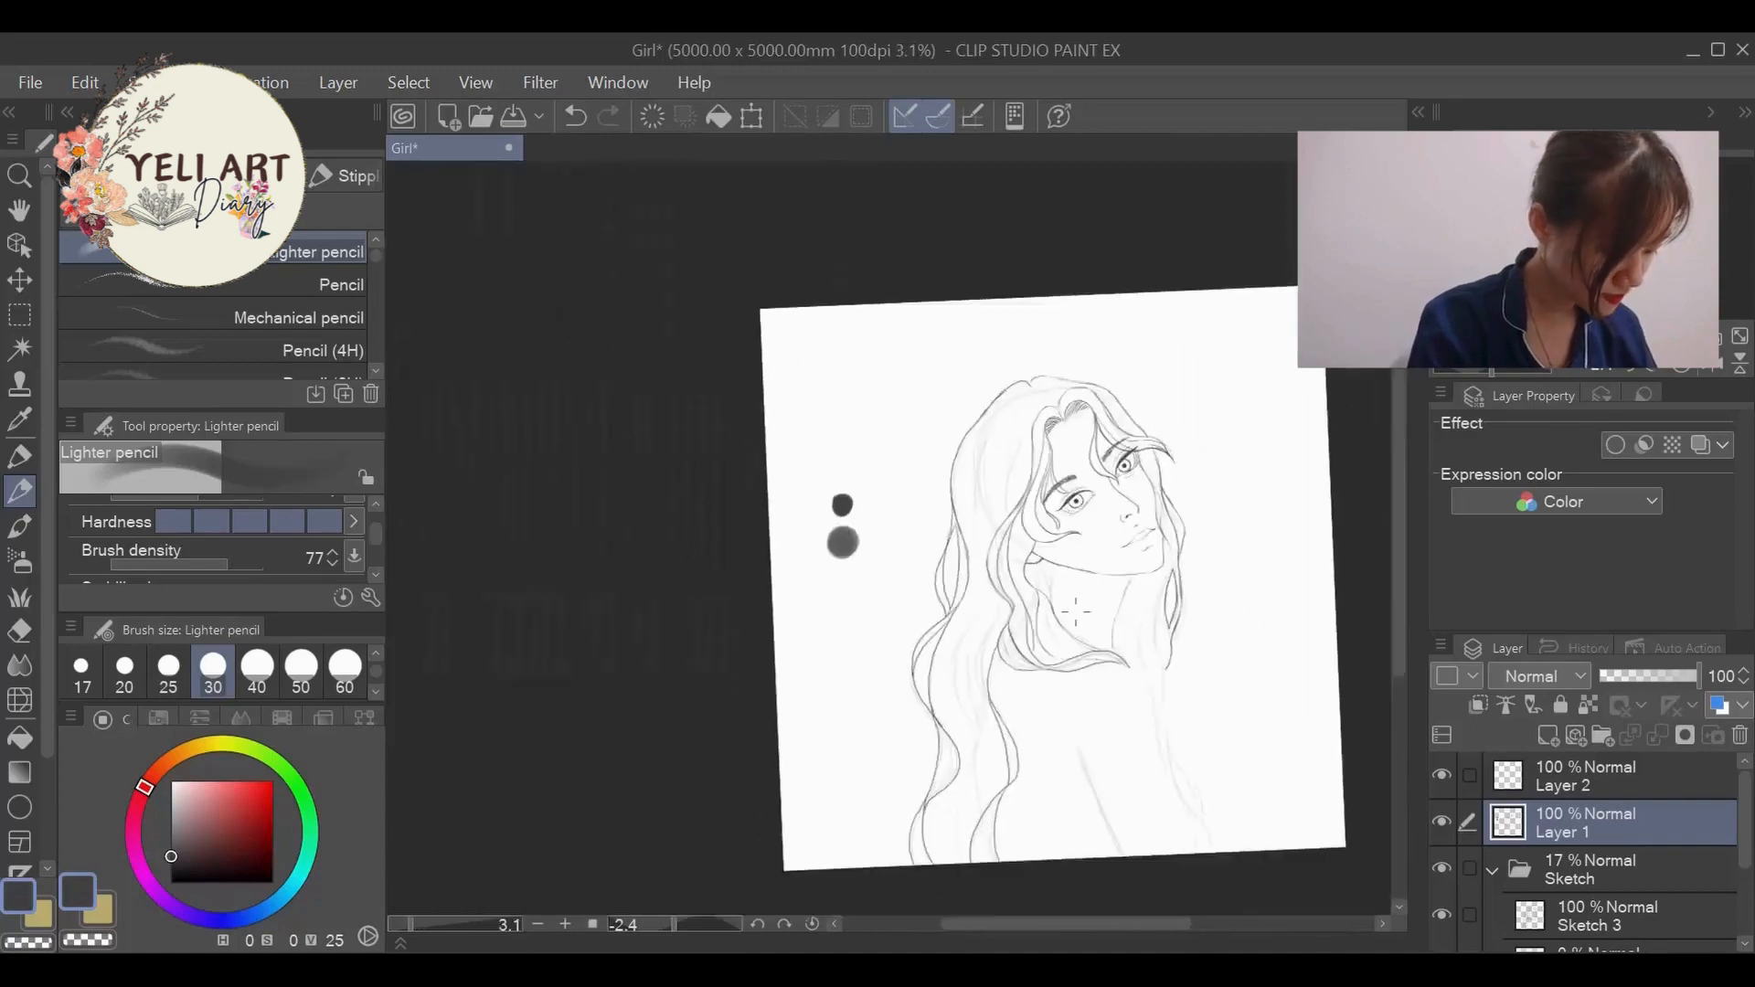
pyautogui.scroll(5, 997, 550)
pyautogui.scroll(-4, 1019, 431)
pyautogui.scroll(4, 1244, 768)
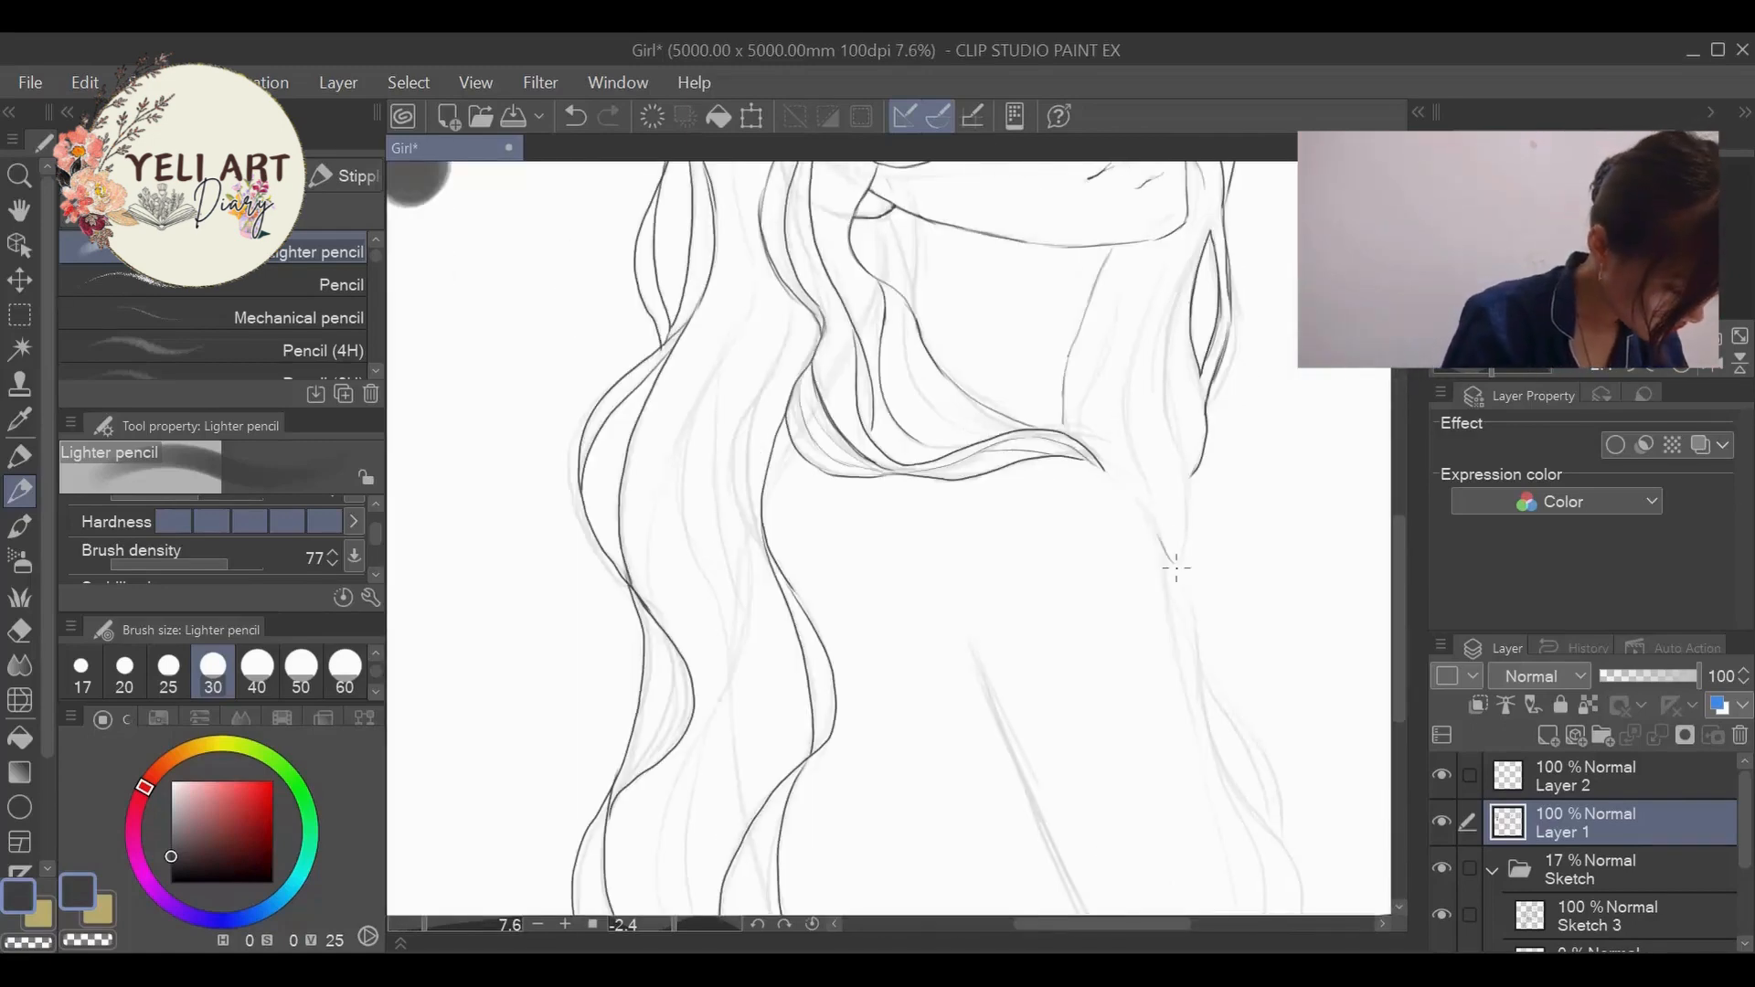
pyautogui.moveTo(1177, 568)
pyautogui.mouseDown()
pyautogui.moveTo(1208, 709)
pyautogui.moveTo(1303, 914)
pyautogui.mouseUp()
pyautogui.moveTo(1401, 606); pyautogui.dragTo(1402, 658)
pyautogui.moveTo(1209, 541); pyautogui.dragTo(1270, 749)
pyautogui.moveTo(1203, 485); pyautogui.dragTo(1215, 578)
# - Add a short inner strand to the near-side hair beside the neck
pyautogui.scroll(-5, 1188, 614)
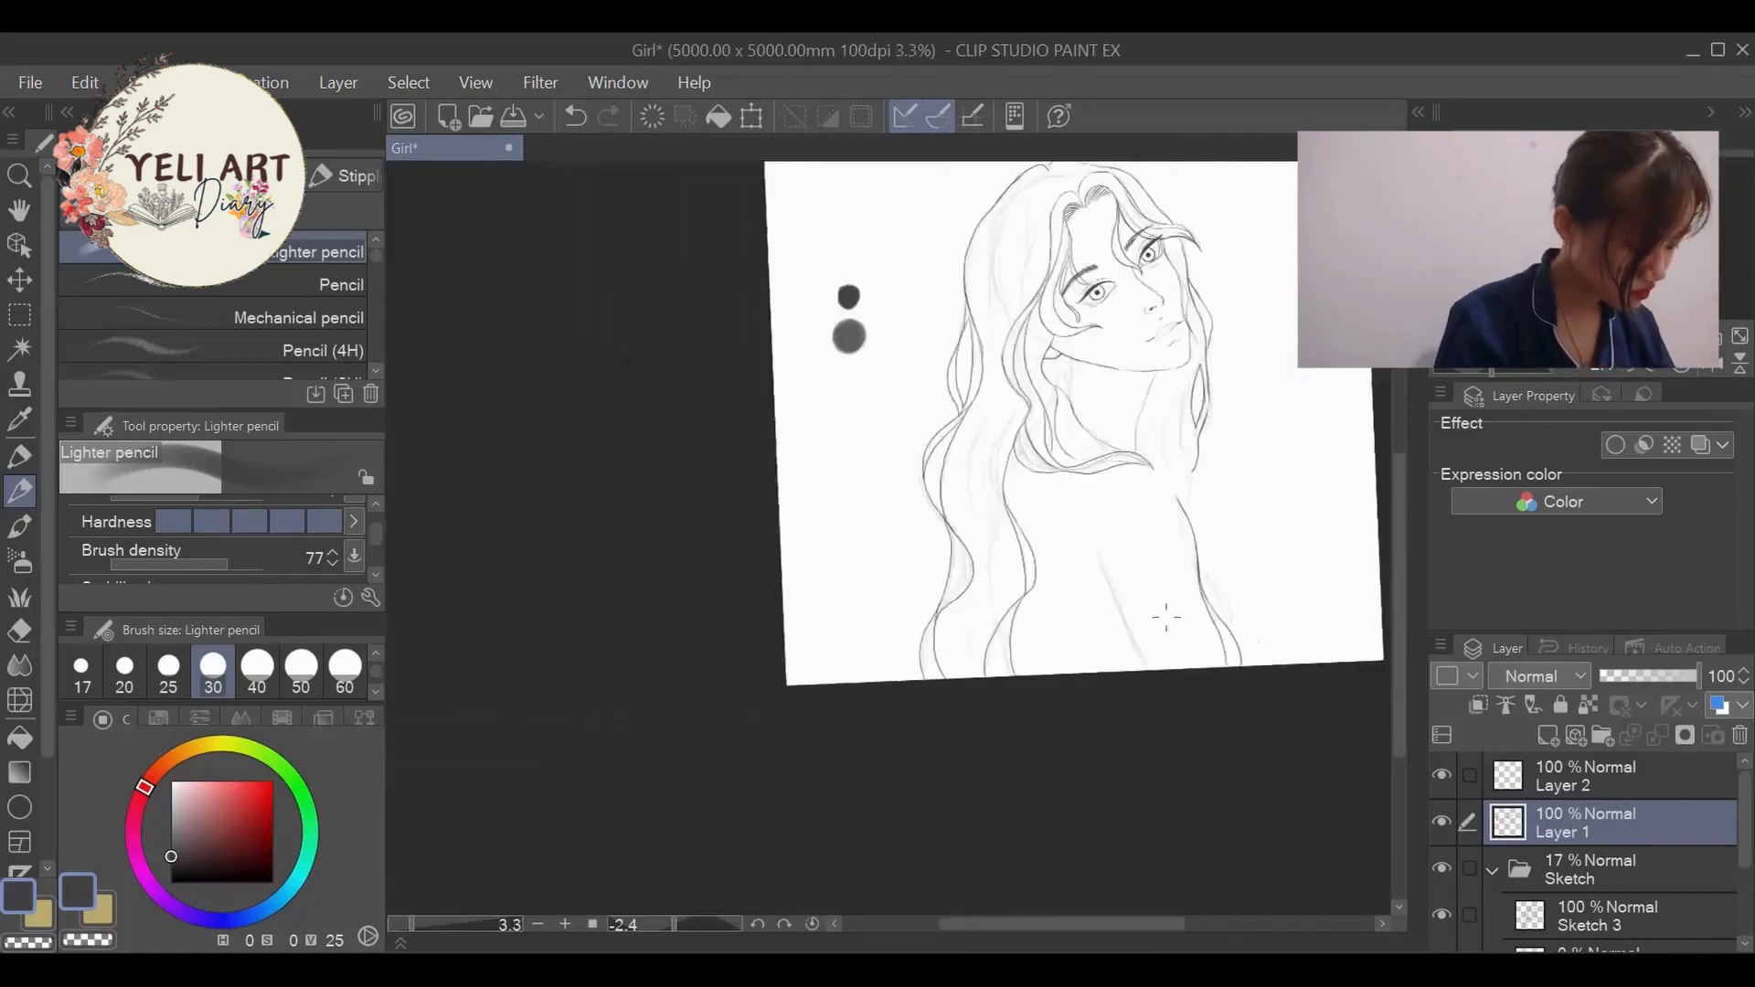
pyautogui.scroll(6, 1170, 549)
pyautogui.scroll(-3, 1000, 382)
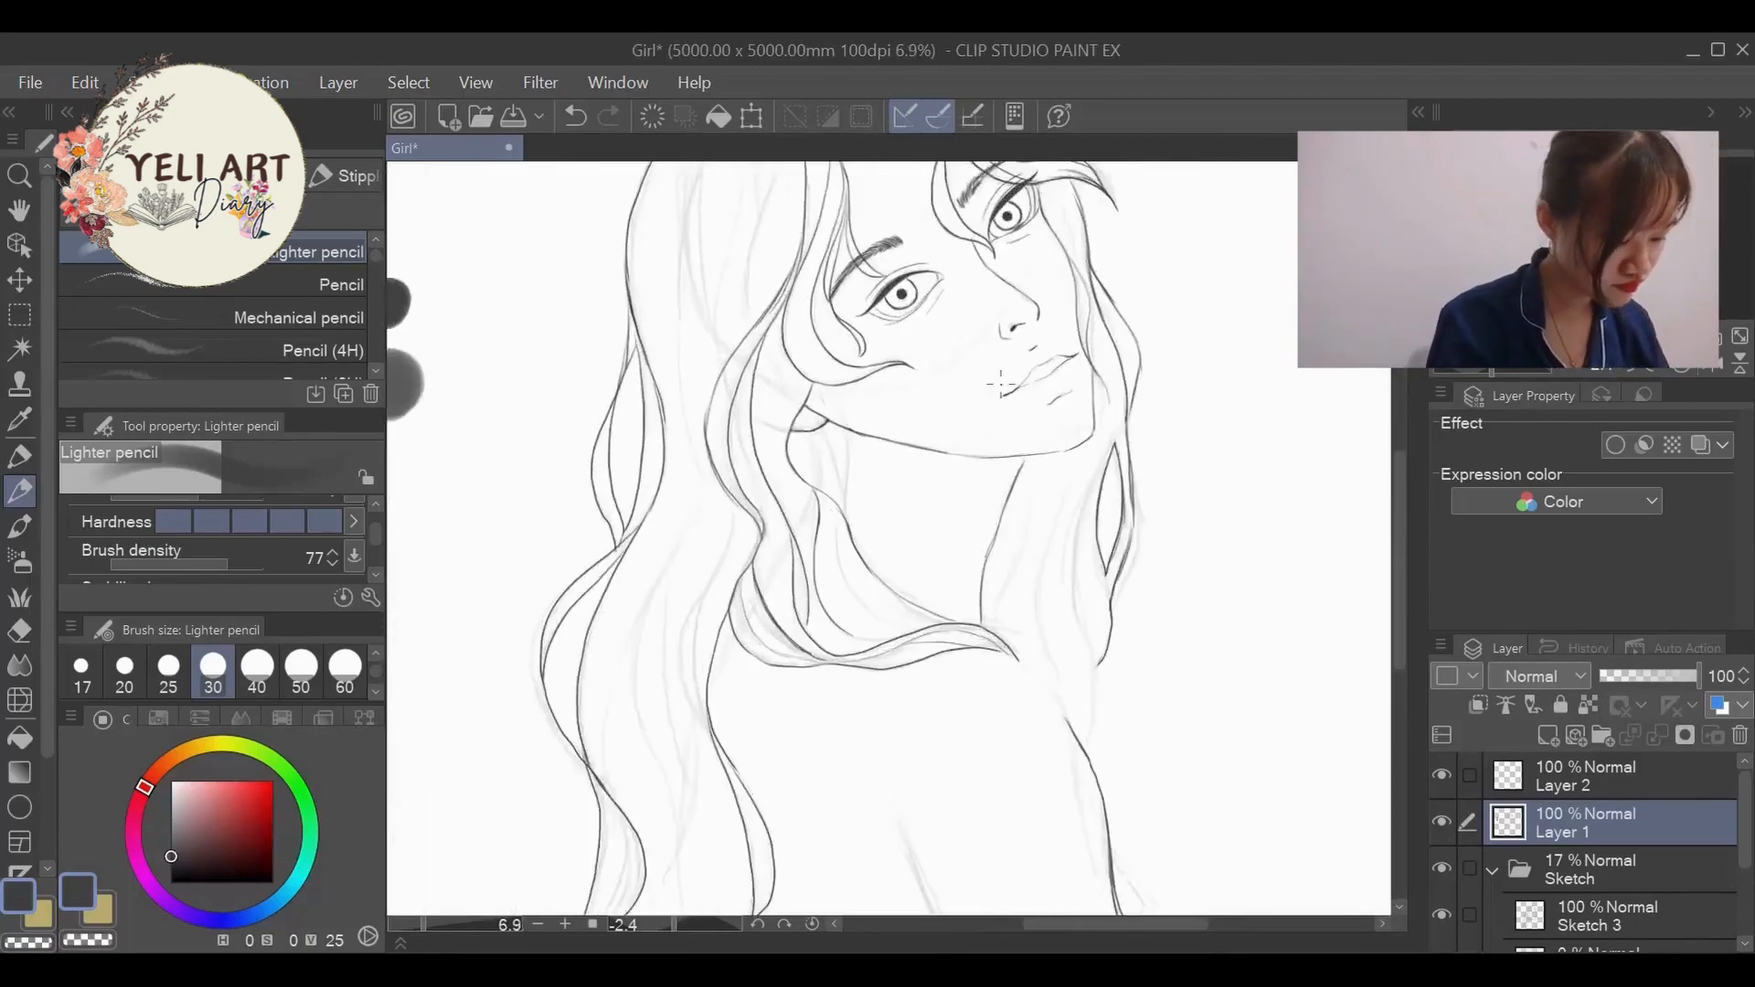
pyautogui.scroll(4, 1000, 382)
pyautogui.moveTo(773, 448); pyautogui.dragTo(776, 574)
pyautogui.scroll(-5, 810, 715)
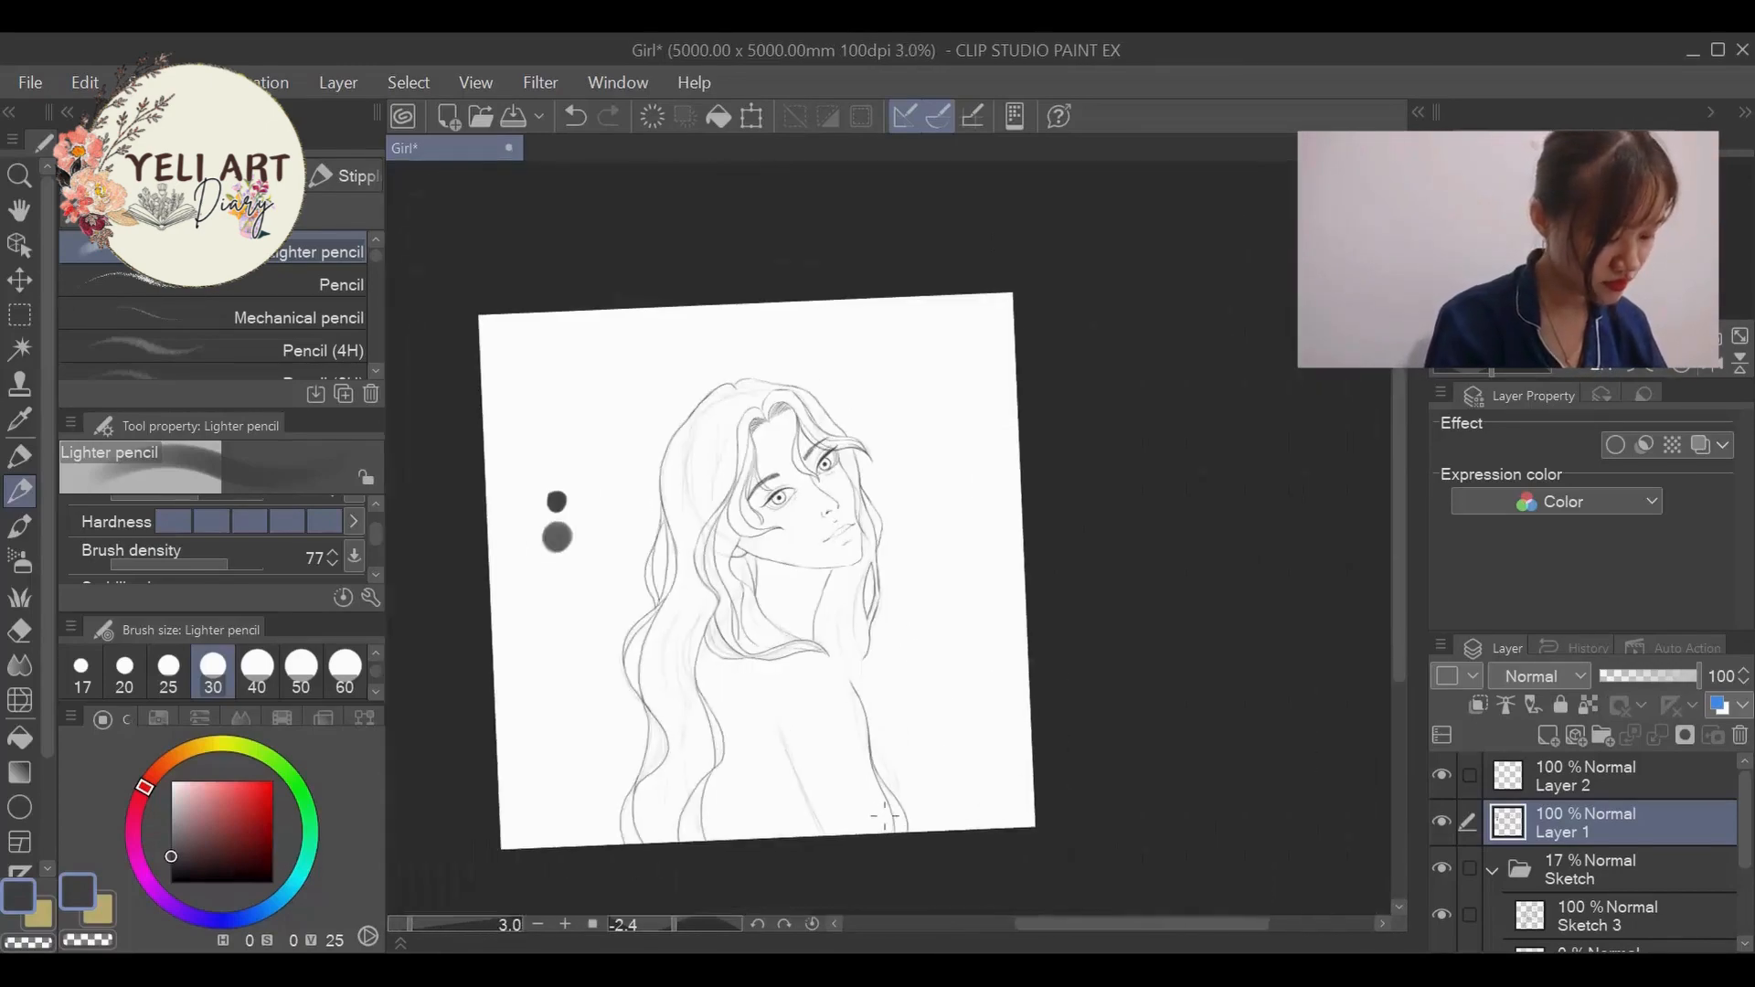
# - Set the pencil brush size to 20 and draw fine flowing inner strands through the near-side crown hair
pyautogui.scroll(6, 734, 670)
pyautogui.click(124, 674)
pyautogui.moveTo(1129, 929); pyautogui.dragTo(1088, 926)
pyautogui.hotkey('ctrl', 'z')
pyautogui.keyDown('alt'); pyautogui.click(635, 792); pyautogui.keyUp('alt')
pyautogui.moveTo(796, 293); pyautogui.dragTo(731, 441)
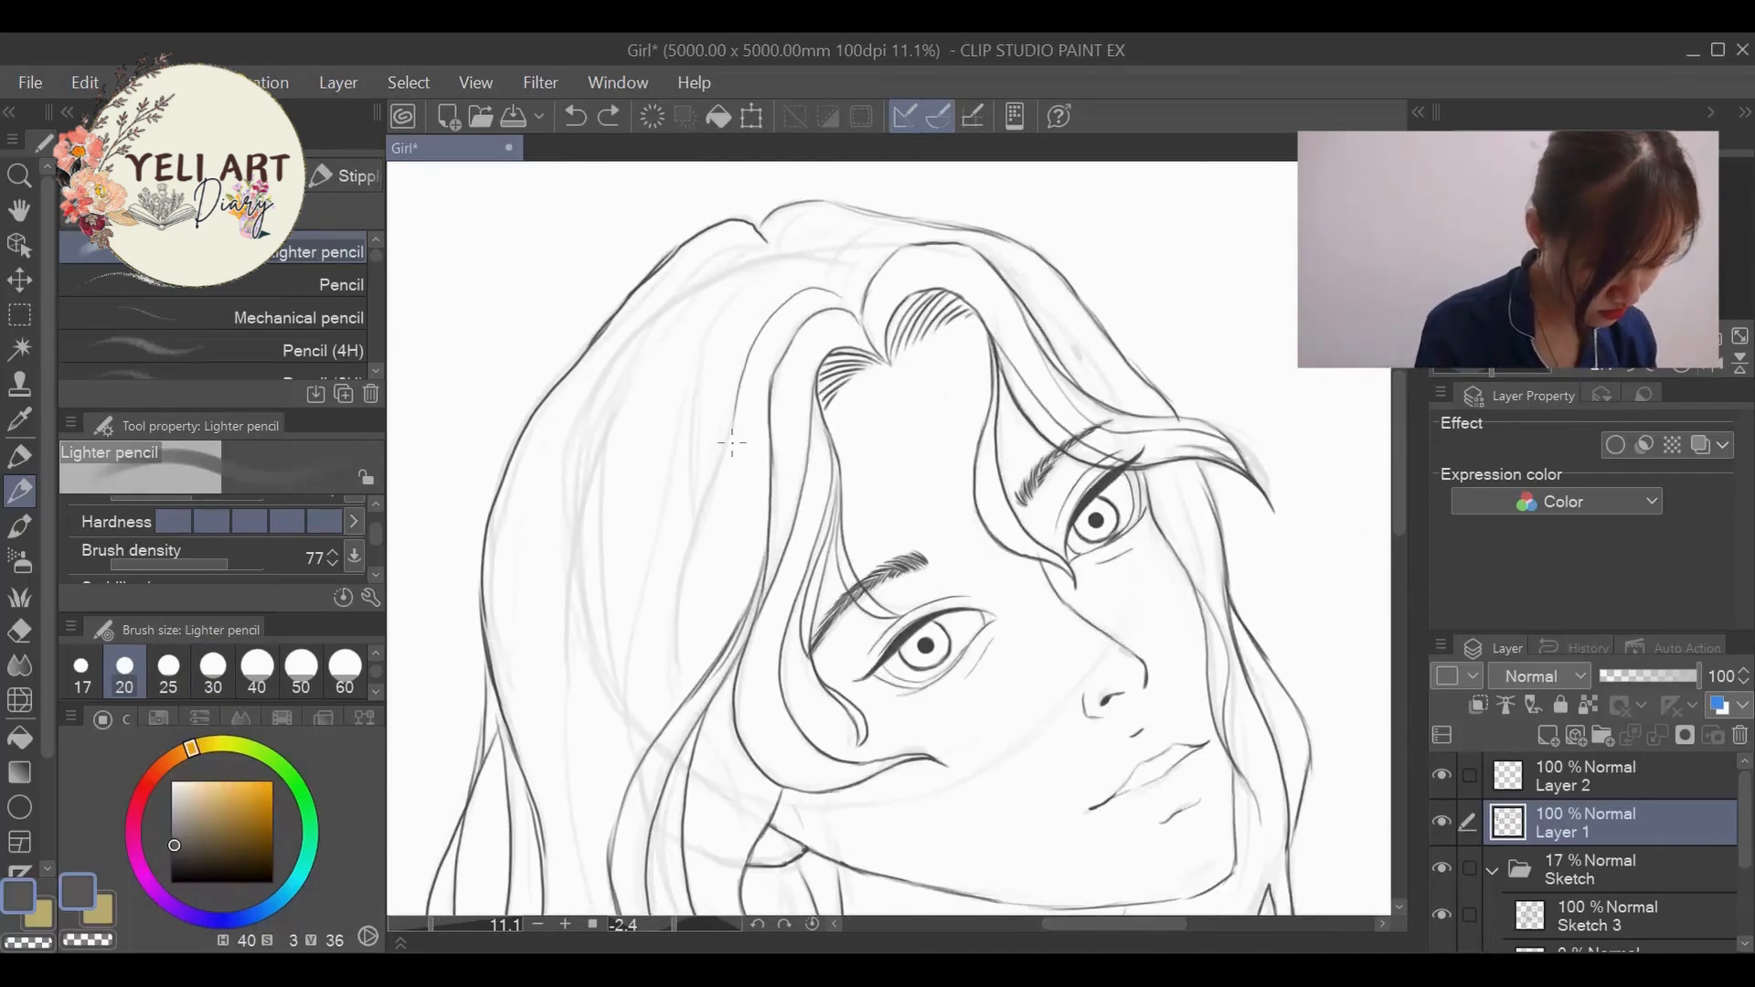
pyautogui.moveTo(763, 248); pyautogui.dragTo(573, 715)
pyautogui.moveTo(621, 420); pyautogui.dragTo(637, 750)
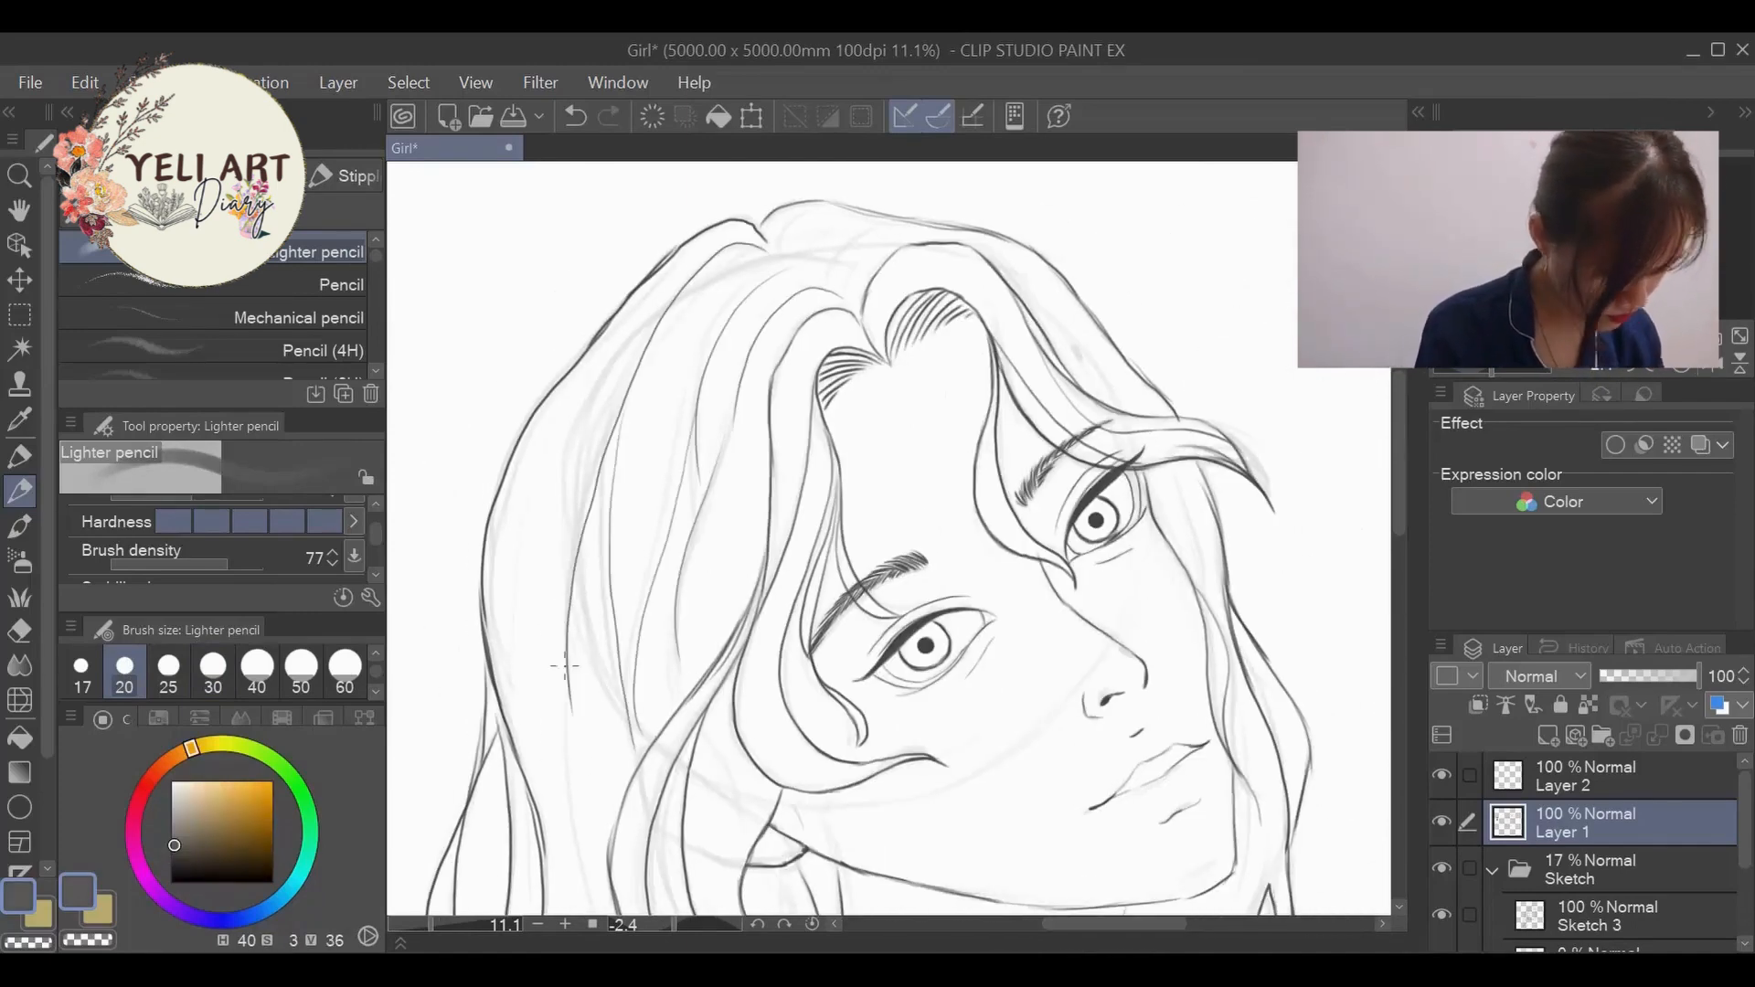
pyautogui.hotkey('ctrl', 'z')
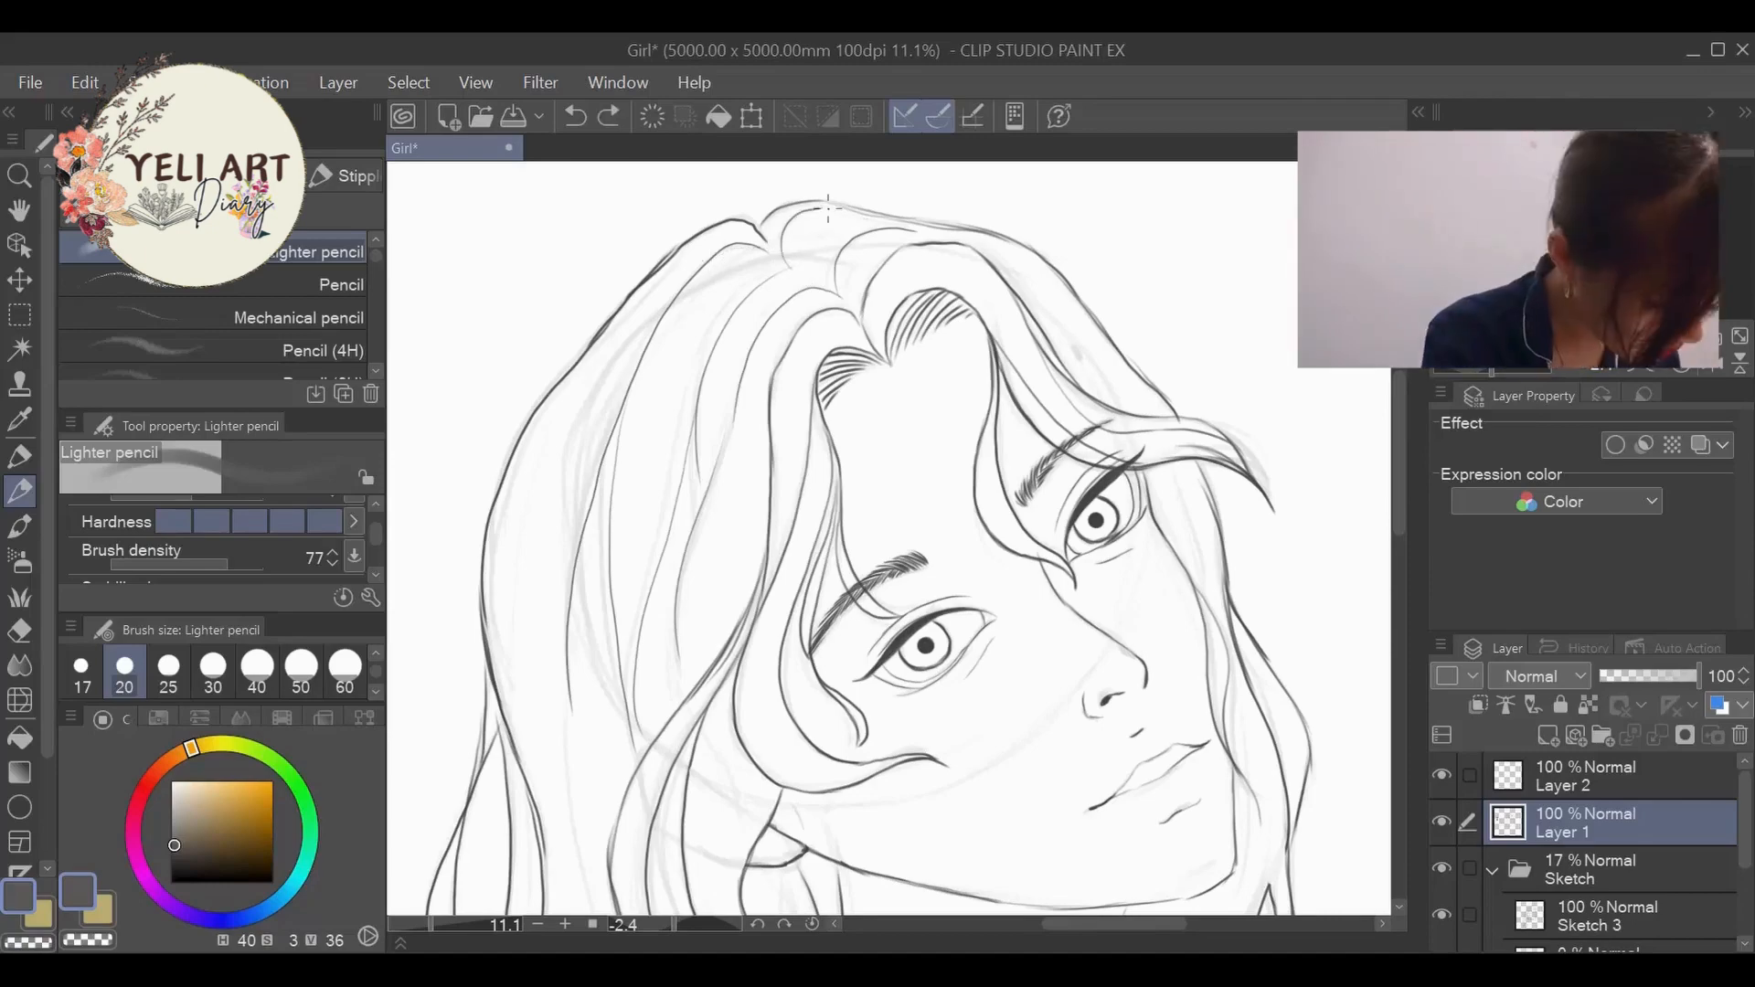
# - Draw fine inner strands along the middle of the long near-side hair from the neck down to the canvas edge
pyautogui.scroll(-3, 580, 745)
pyautogui.scroll(-3, 576, 878)
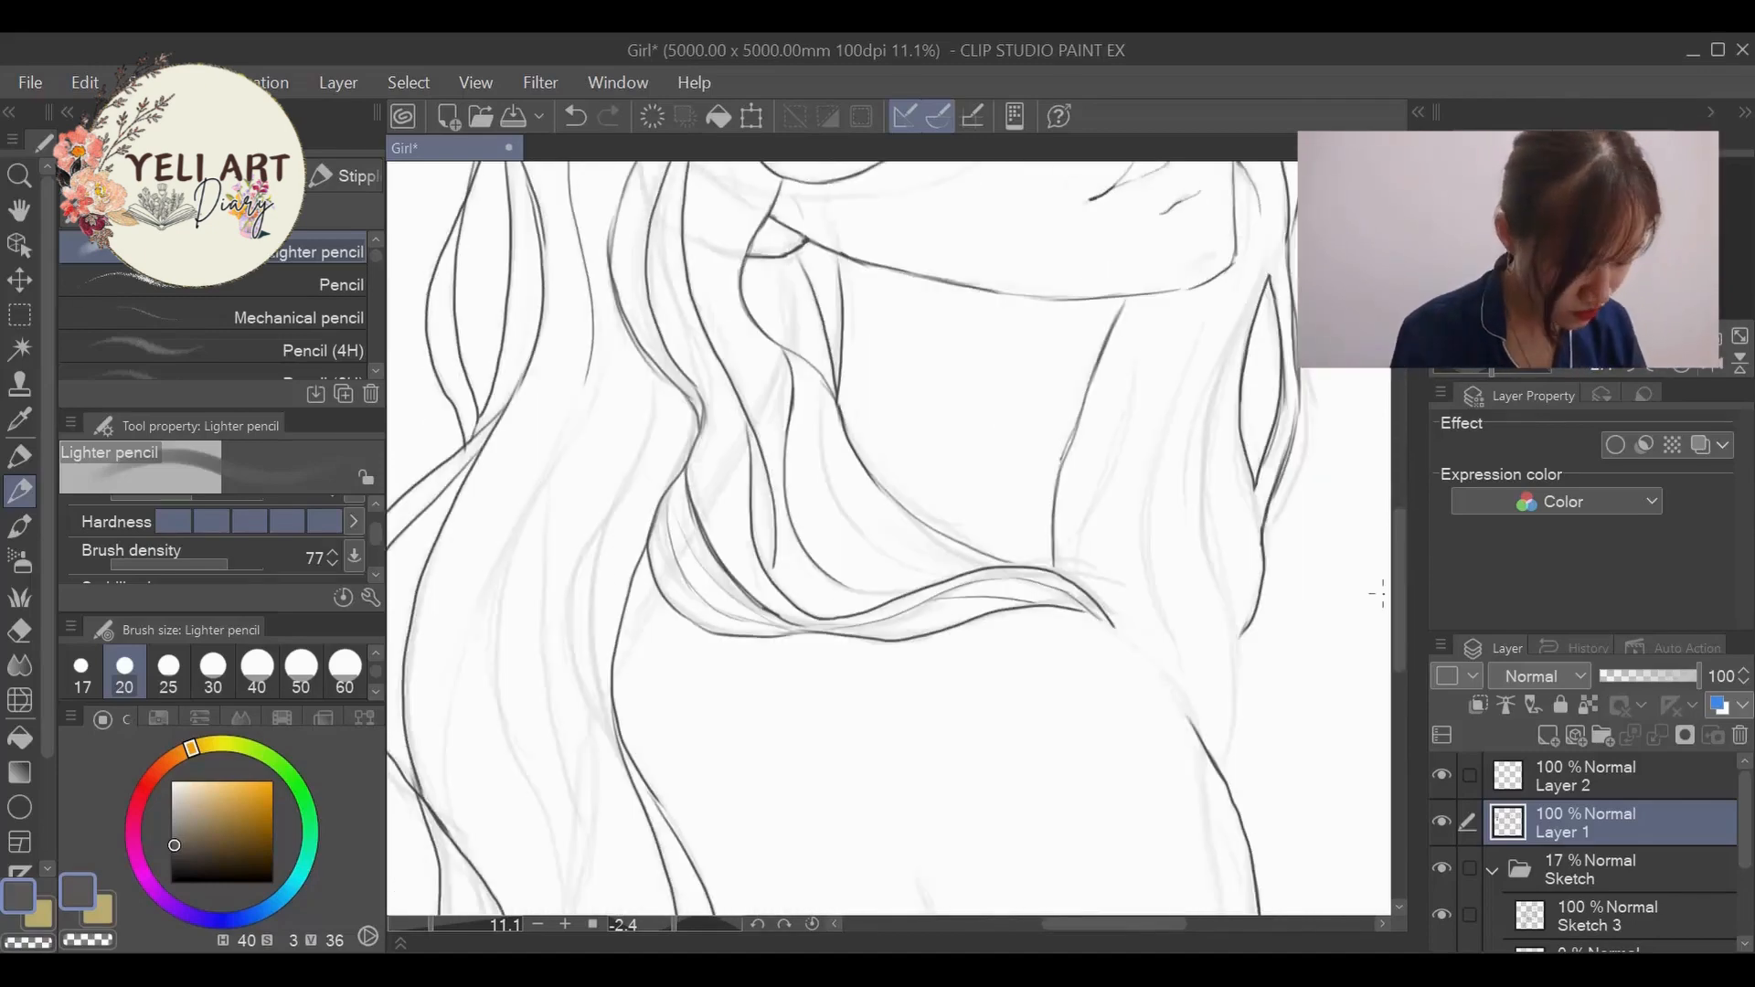
pyautogui.scroll(-6, 576, 878)
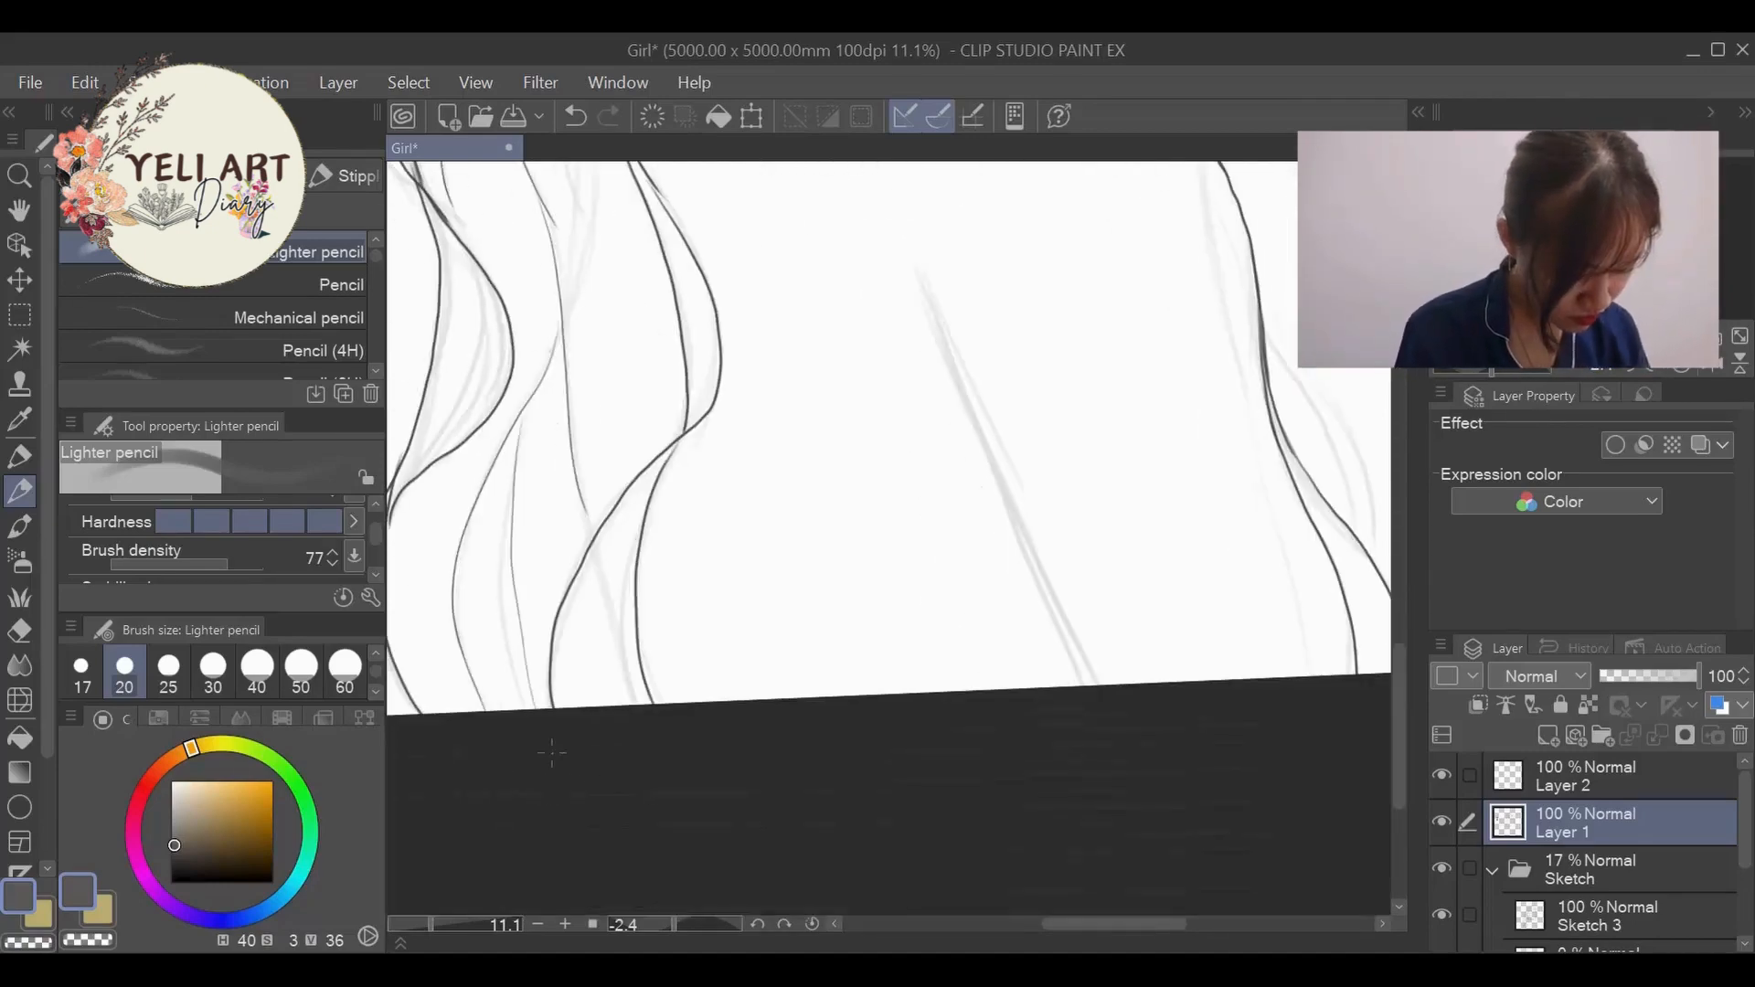
pyautogui.scroll(3, 596, 792)
pyautogui.scroll(3, 597, 792)
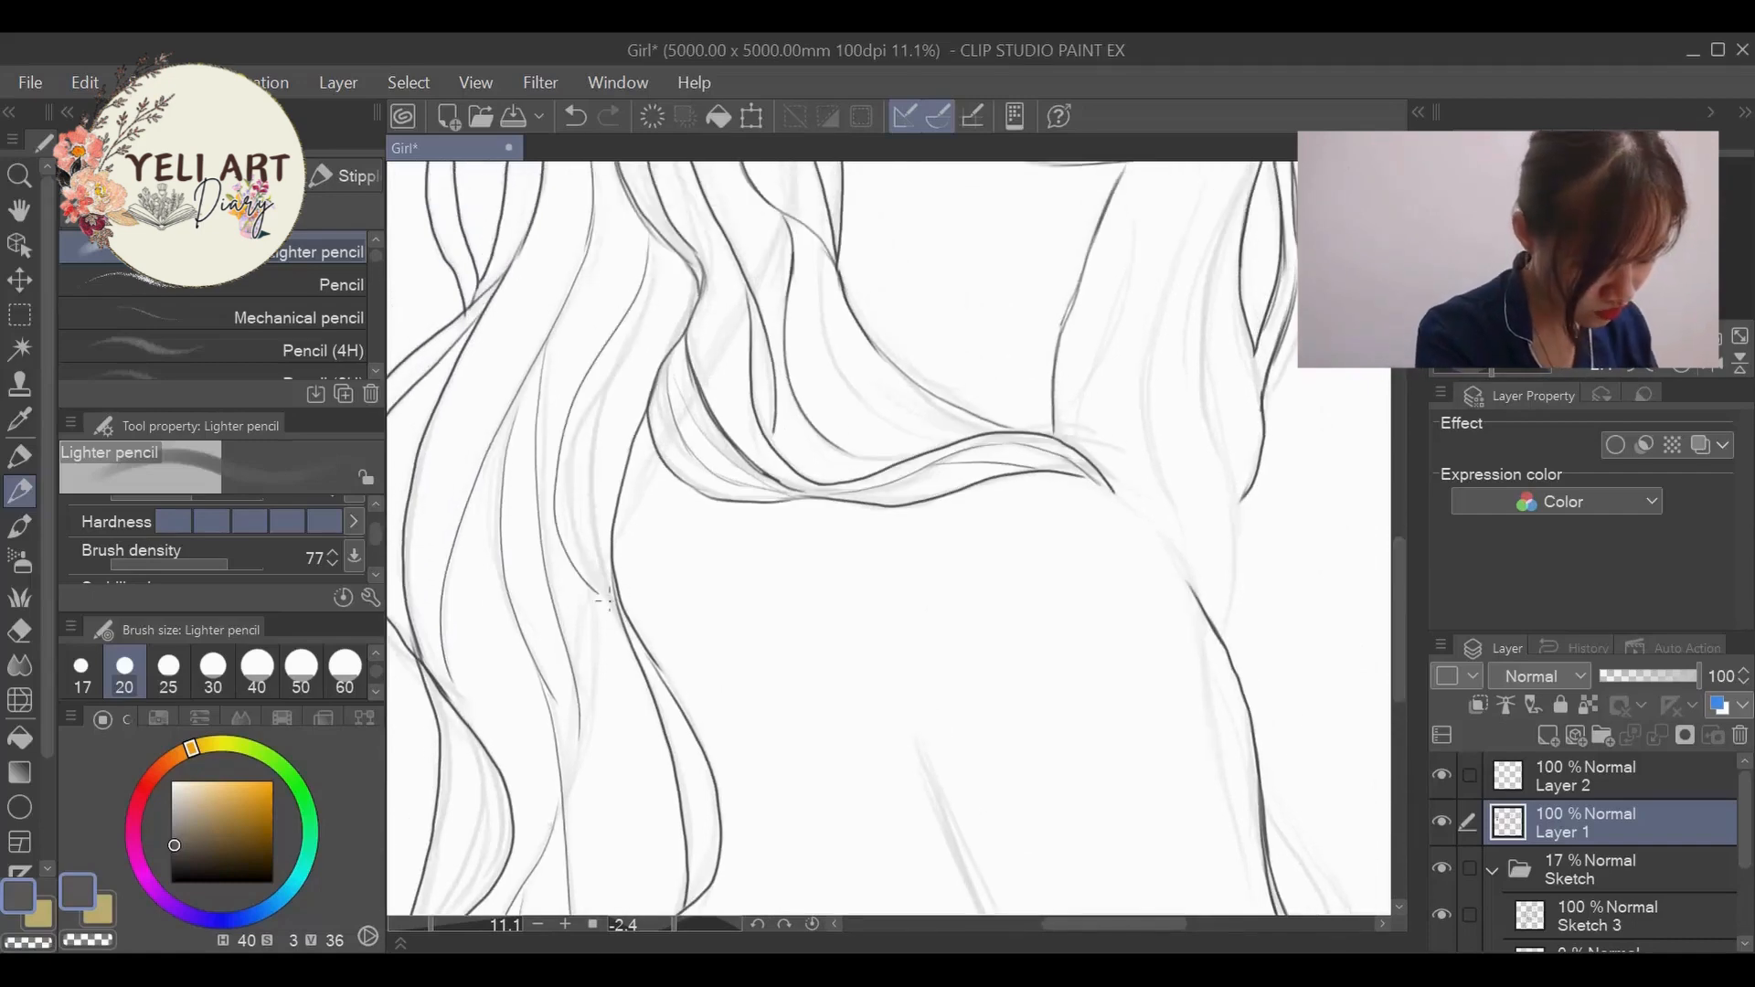
pyautogui.scroll(-3, 639, 860)
pyautogui.scroll(3, 639, 859)
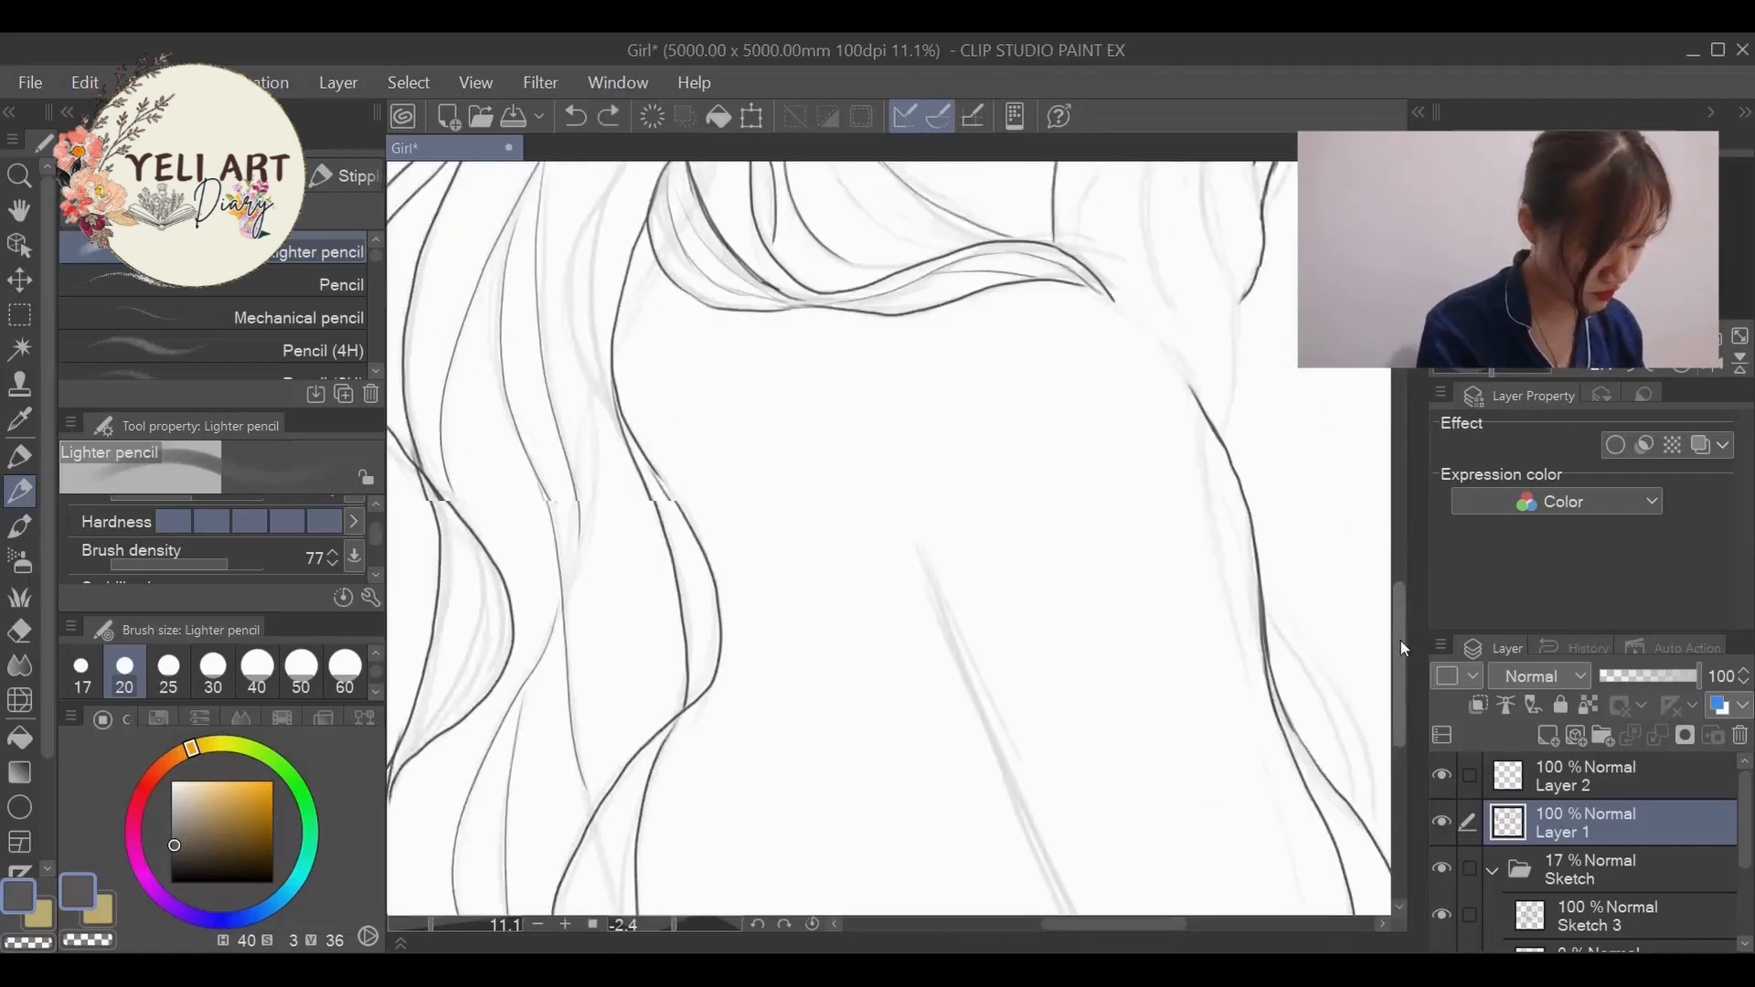
pyautogui.scroll(-3, 639, 860)
# - Fill the lower waves on both edges of the near-side hair with thin curved strands following their outlines
pyautogui.moveTo(652, 306); pyautogui.dragTo(705, 510)
pyautogui.scroll(-3, 924, 631)
pyautogui.scroll(5, 539, 586)
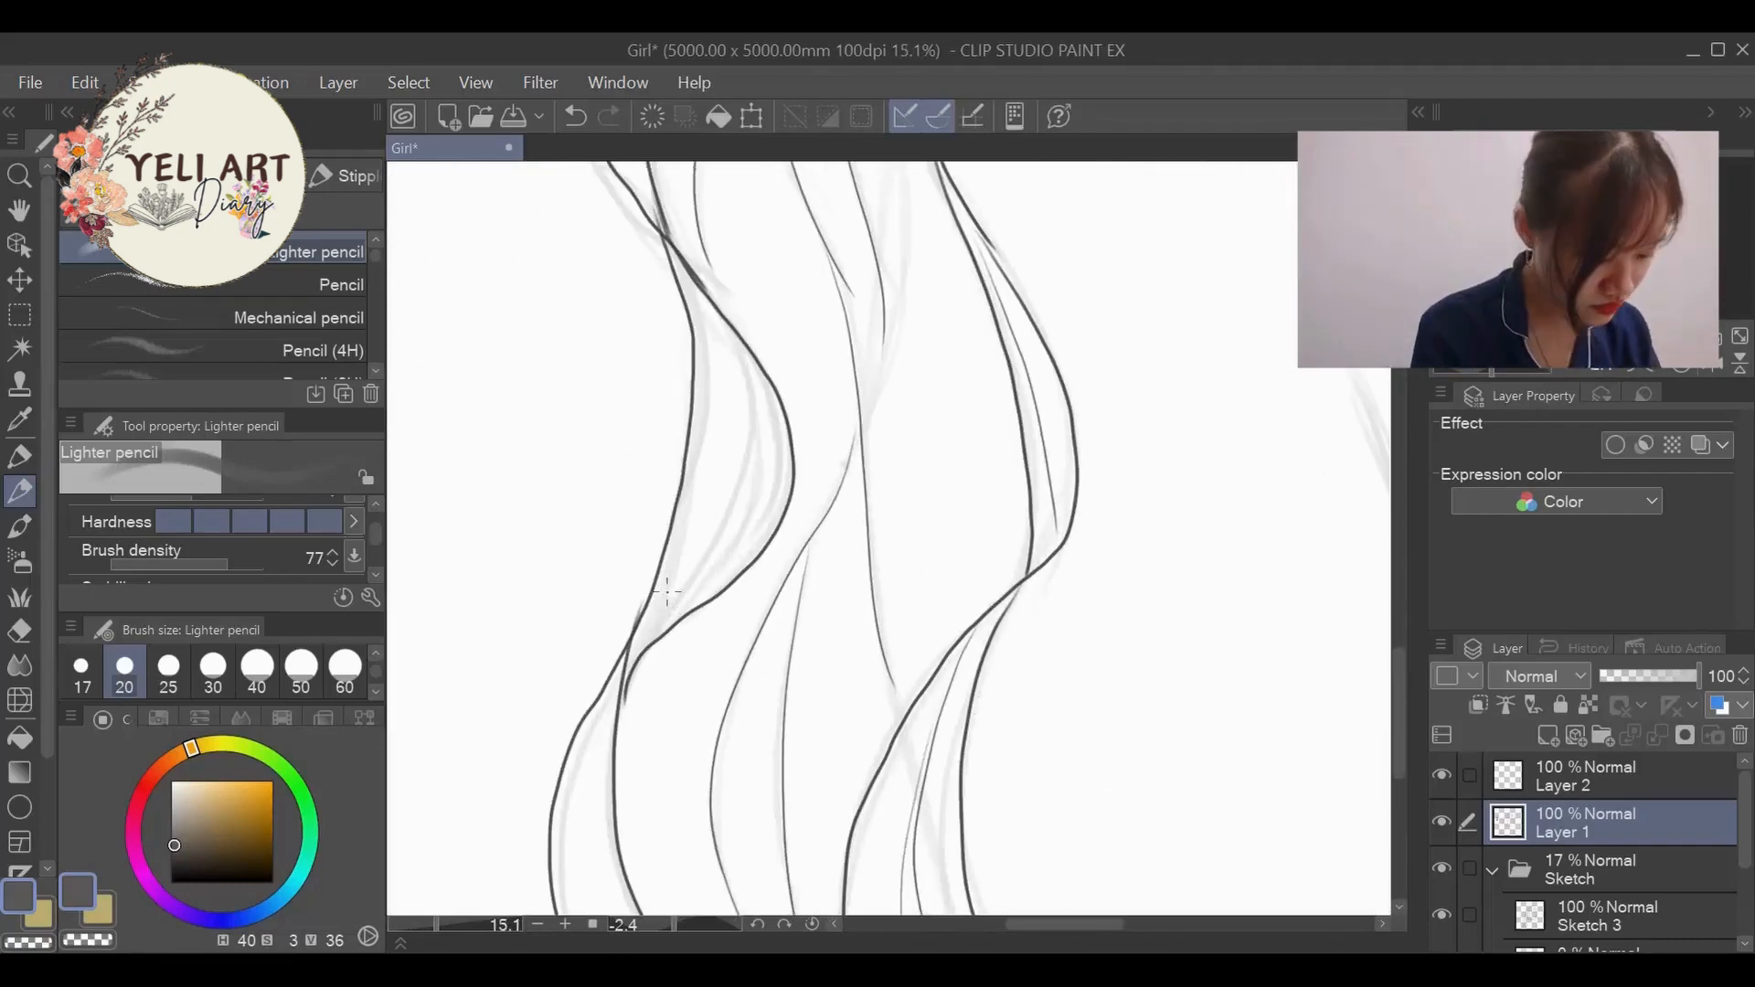
pyautogui.moveTo(652, 624); pyautogui.dragTo(711, 322)
pyautogui.moveTo(684, 614); pyautogui.dragTo(731, 351)
pyautogui.moveTo(643, 647); pyautogui.dragTo(696, 304)
pyautogui.moveTo(1397, 701); pyautogui.dragTo(1397, 734)
pyautogui.moveTo(624, 518); pyautogui.dragTo(587, 774)
pyautogui.scroll(-5, 721, 869)
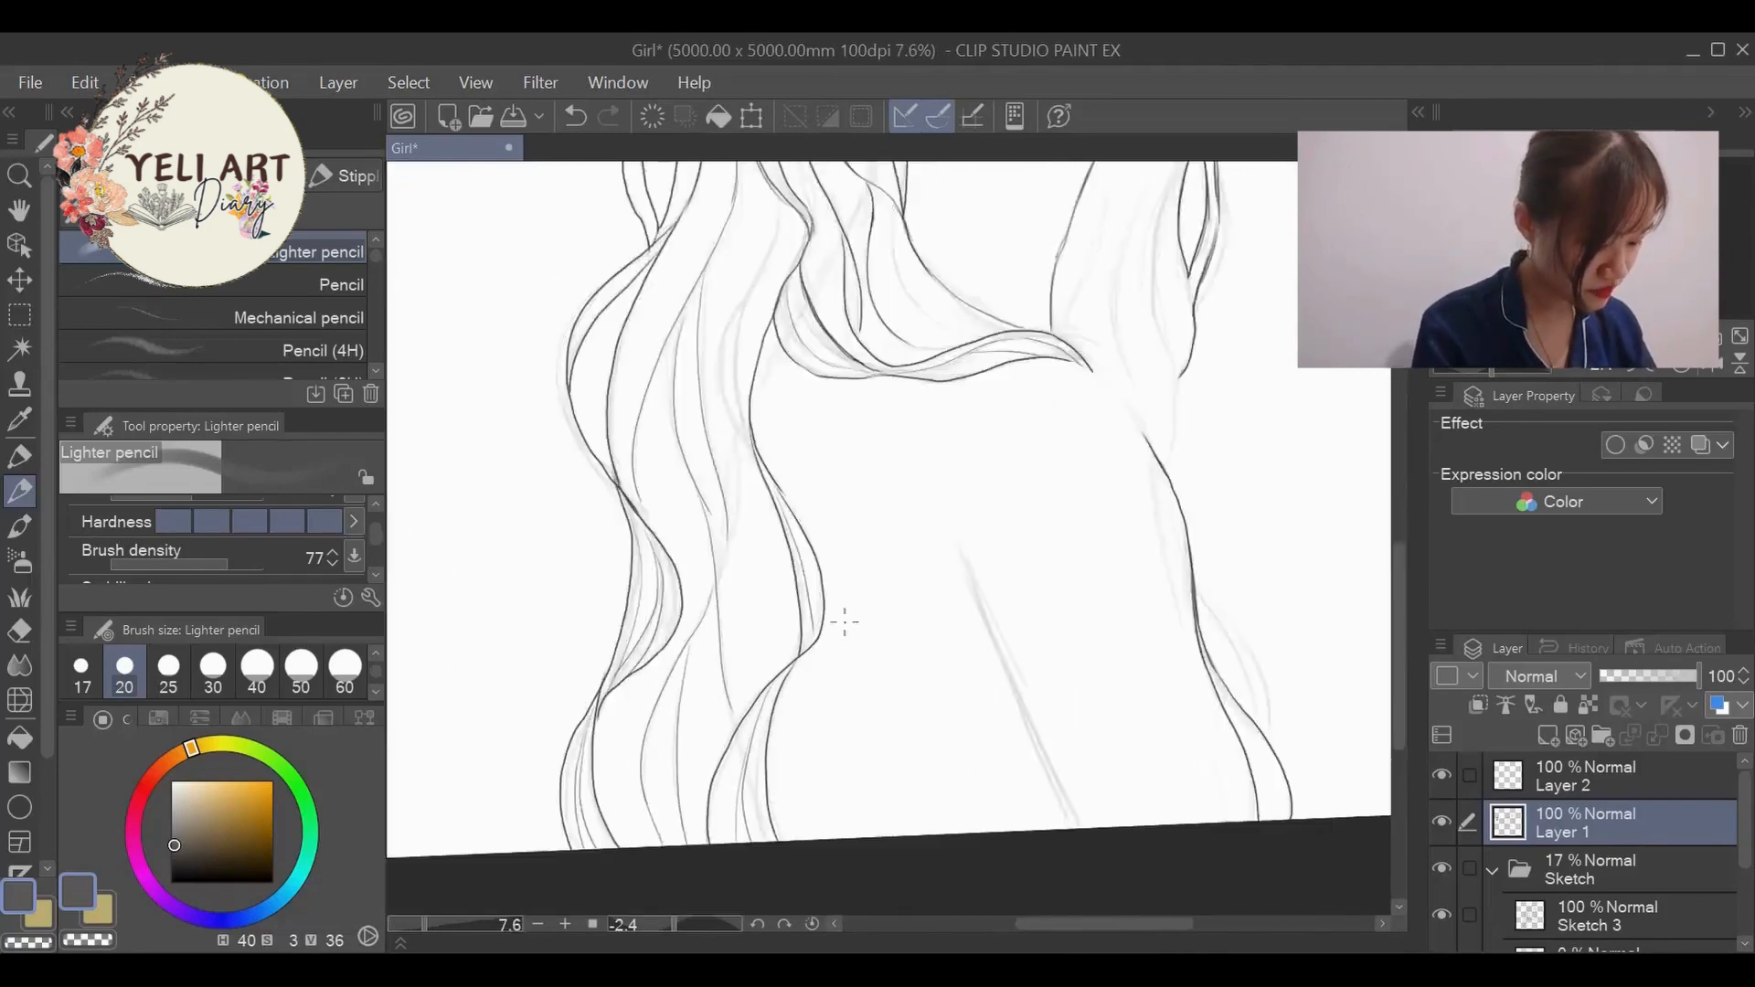
# - Add long thin strands to the near-side hair, linking the crown strands with the waves over the back
pyautogui.scroll(3, 840, 619)
pyautogui.moveTo(691, 559); pyautogui.dragTo(672, 851)
pyautogui.moveTo(755, 375); pyautogui.dragTo(731, 695)
pyautogui.scroll(-5, 711, 729)
pyautogui.scroll(3, 712, 529)
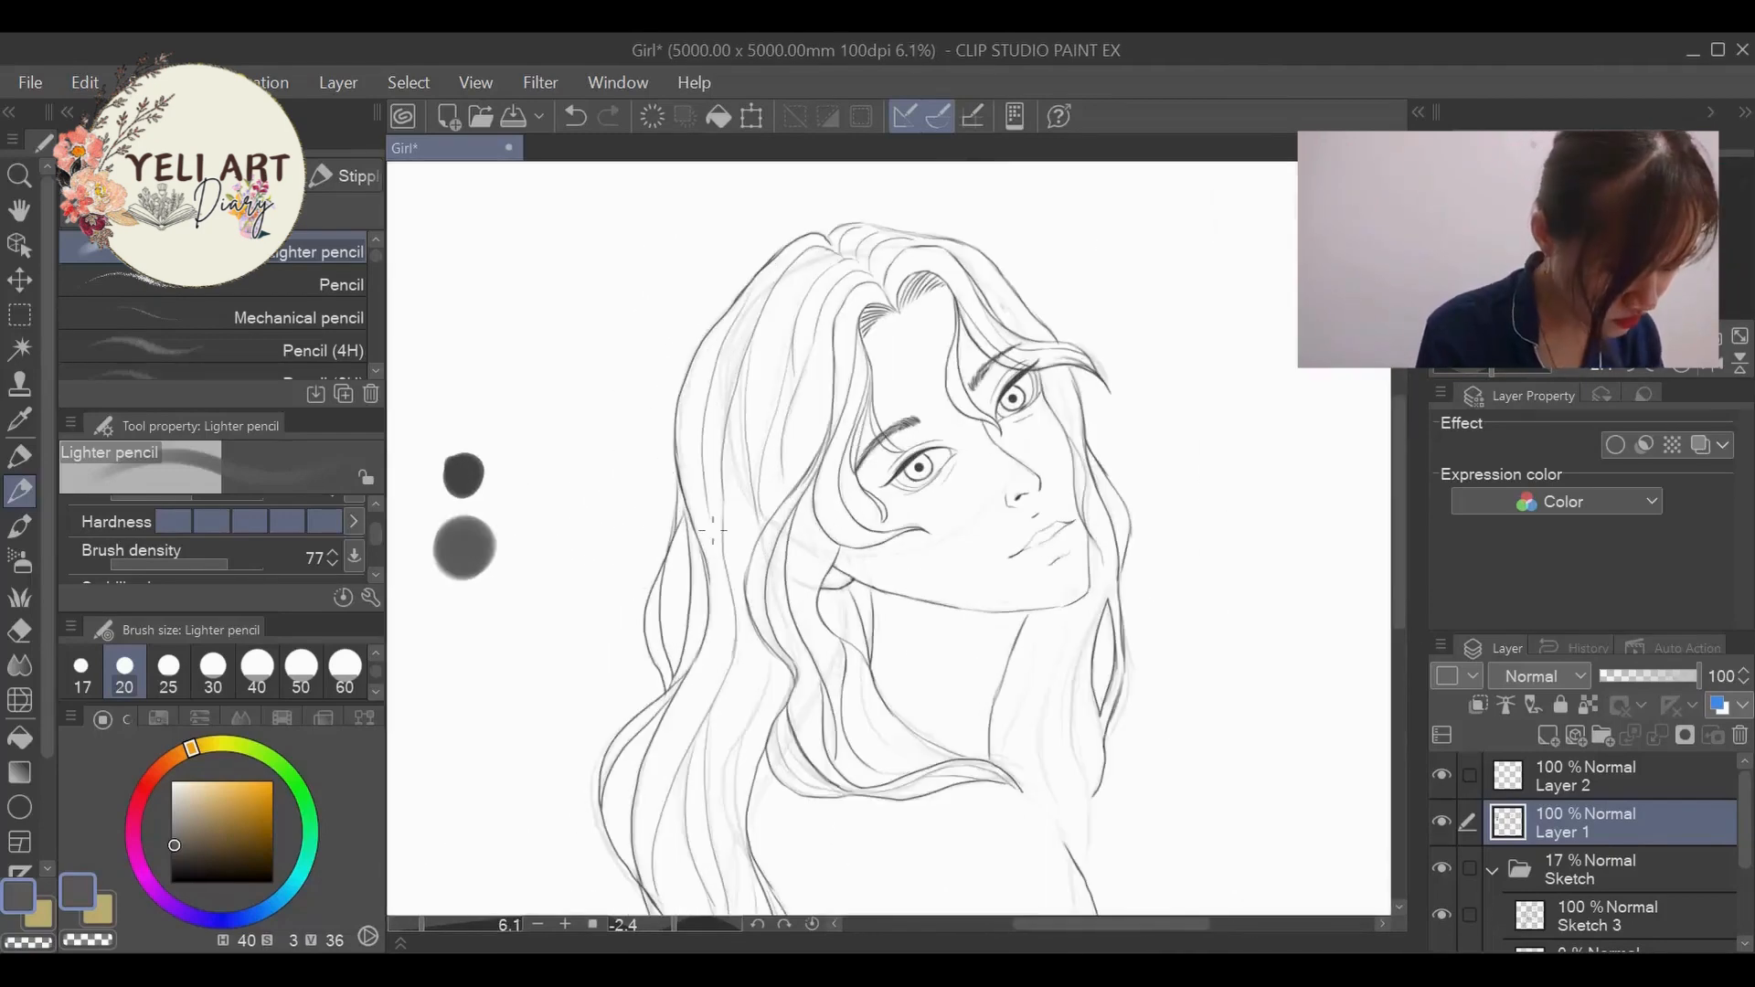
# - Draw fine inner strands in the far-side hair beside the cheek and down past the neck to the shoulder
pyautogui.moveTo(1398, 597); pyautogui.dragTo(1397, 665)
pyautogui.moveTo(1070, 411)
pyautogui.mouseDown()
pyautogui.moveTo(1061, 604)
pyautogui.moveTo(1085, 649)
pyautogui.mouseUp()
pyautogui.moveTo(1399, 560); pyautogui.dragTo(1398, 501)
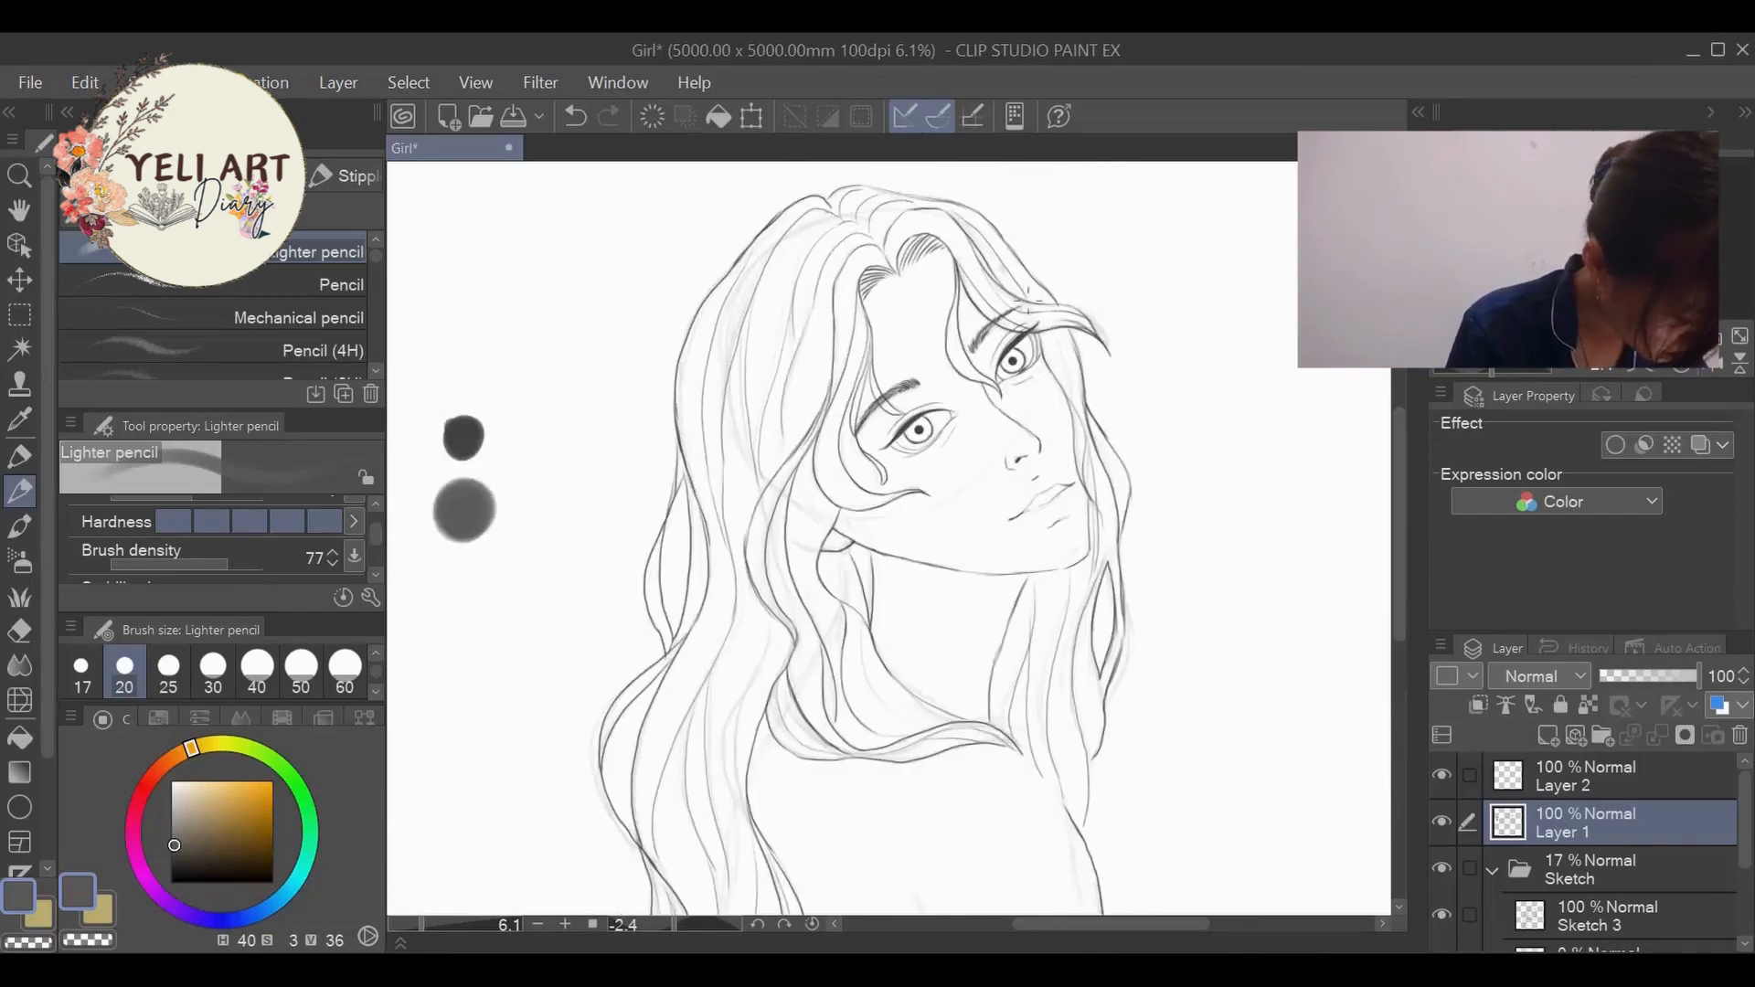
pyautogui.moveTo(1093, 432); pyautogui.dragTo(1129, 504)
pyautogui.moveTo(1399, 465); pyautogui.dragTo(1398, 554)
pyautogui.scroll(3, 1191, 769)
pyautogui.moveTo(975, 409); pyautogui.dragTo(1070, 727)
# - Set the brush size to 30, ink the lower far-side lock outside the arm and clean up its crossing lines
pyautogui.click(213, 668)
pyautogui.moveTo(1120, 925); pyautogui.dragTo(1006, 929)
pyautogui.moveTo(1399, 677); pyautogui.dragTo(1398, 606)
pyautogui.keyDown('alt'); pyautogui.click(711, 188); pyautogui.keyUp('alt')
pyautogui.moveTo(1019, 925); pyautogui.dragTo(1185, 926)
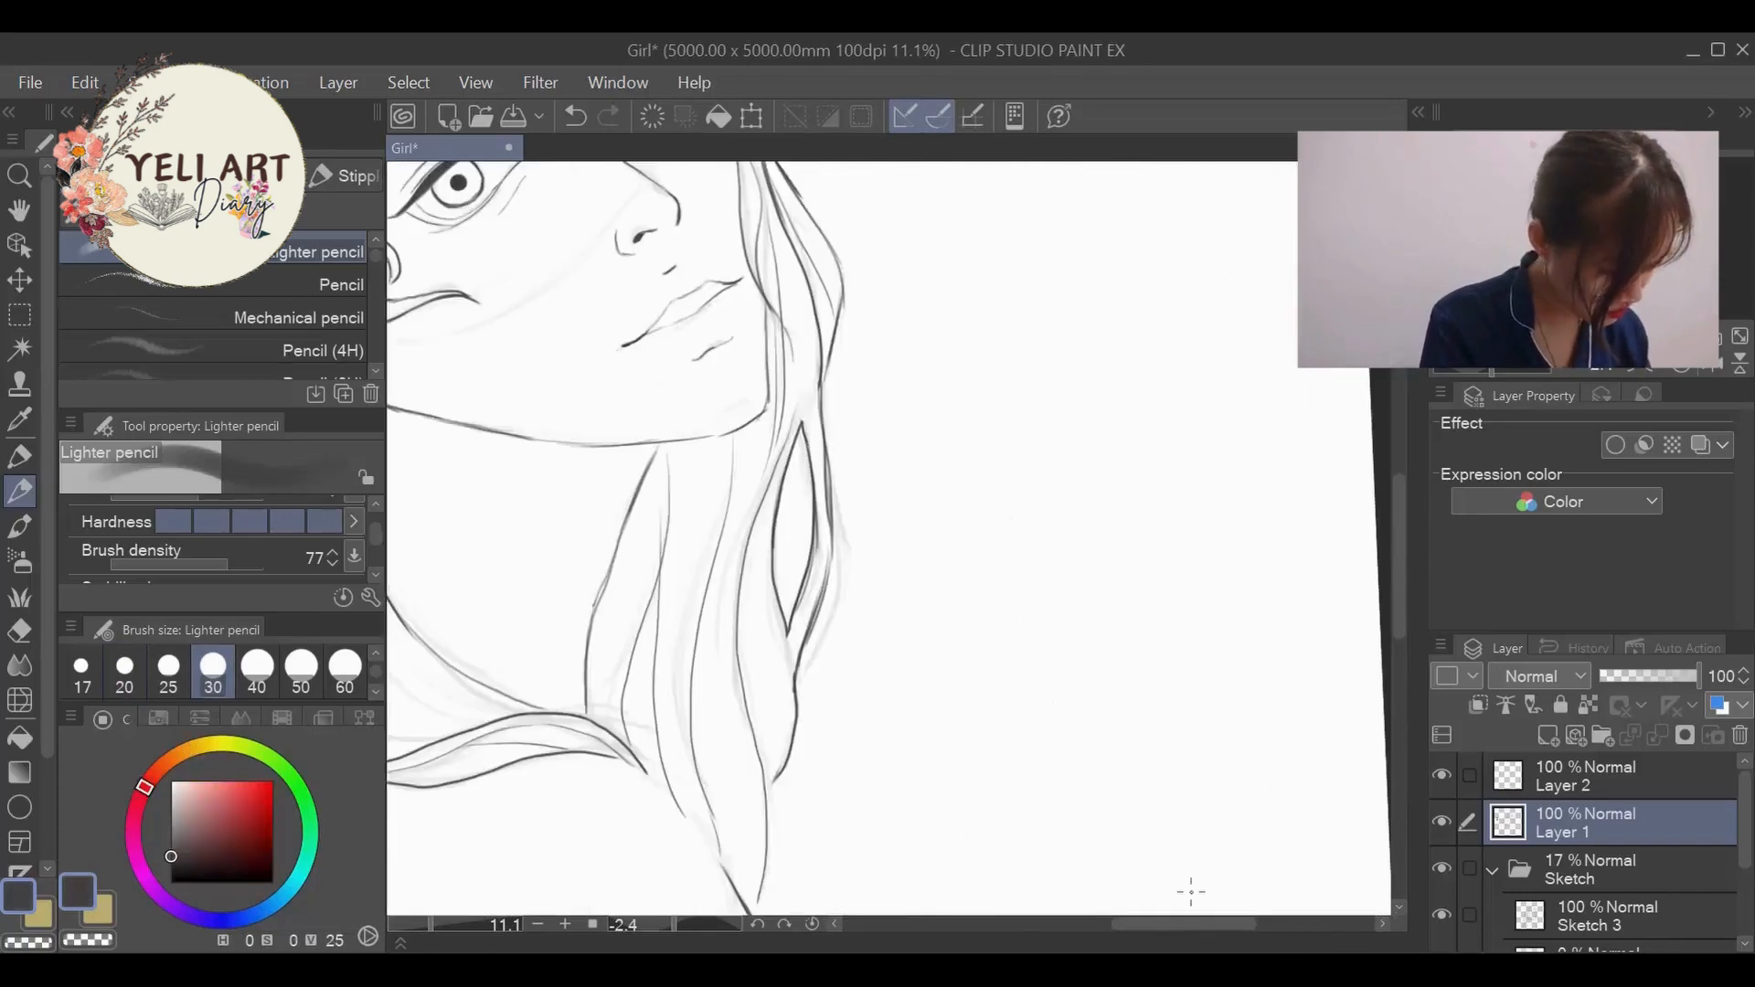
pyautogui.moveTo(1399, 561); pyautogui.dragTo(1398, 644)
pyautogui.moveTo(794, 464); pyautogui.dragTo(906, 691)
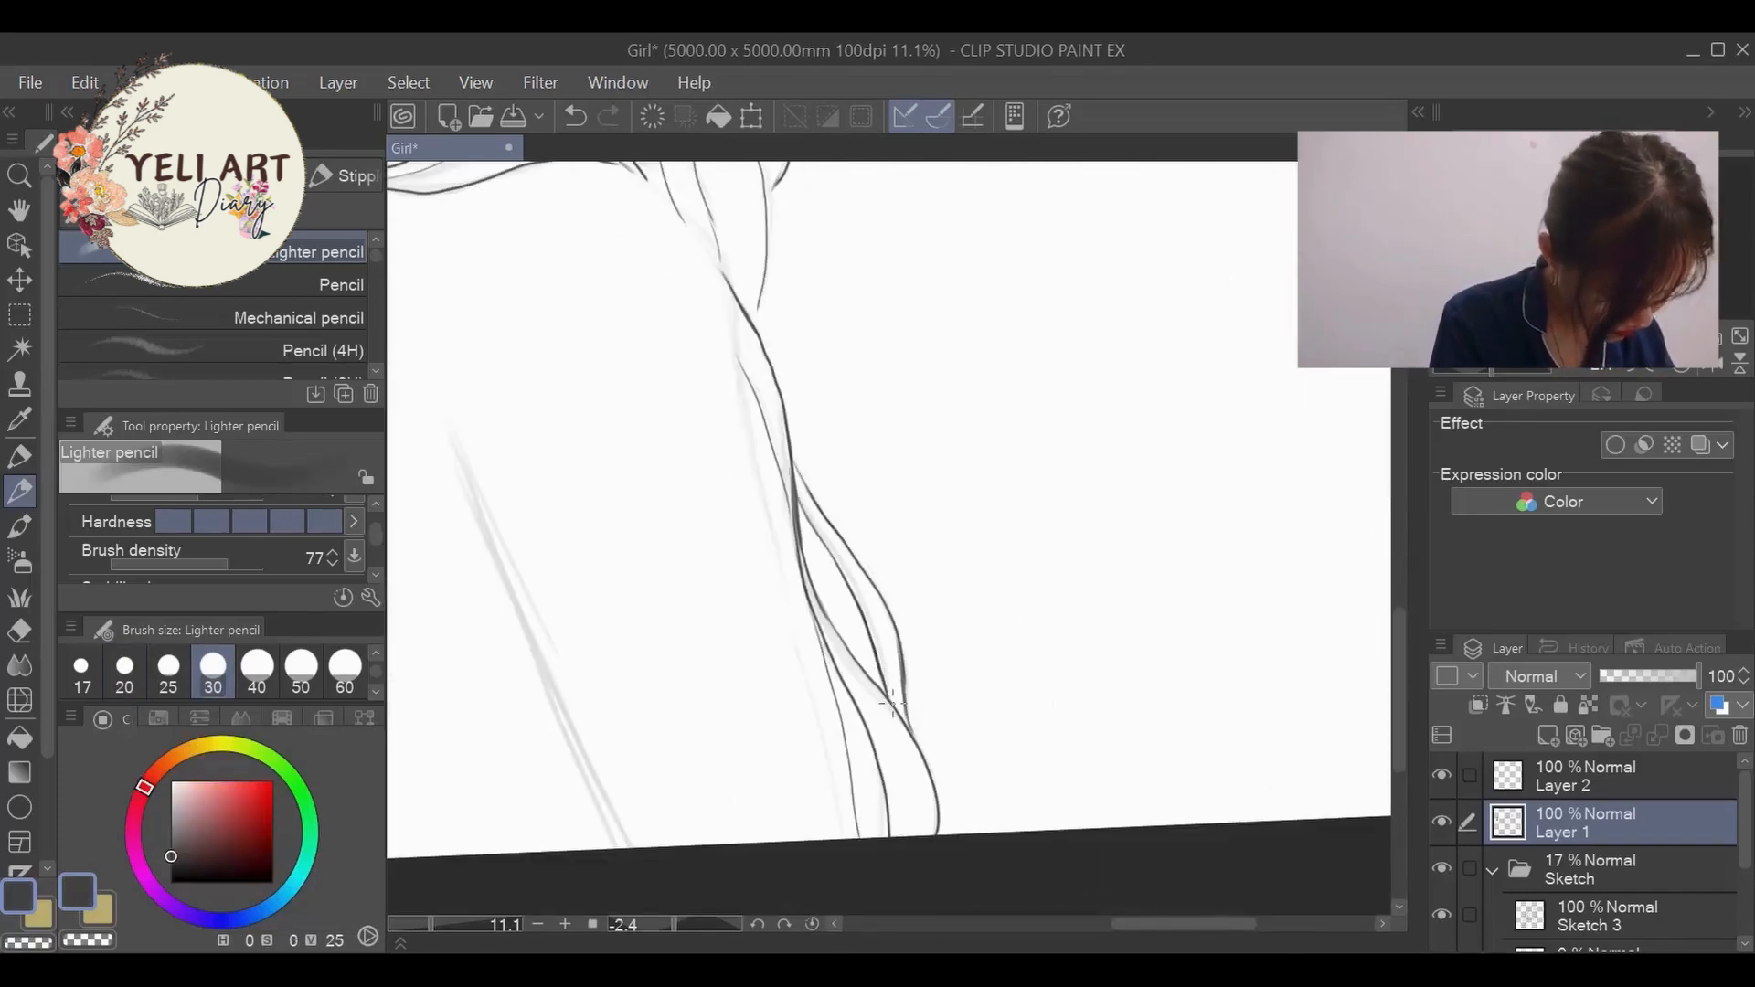
pyautogui.press('e')
pyautogui.press('p')
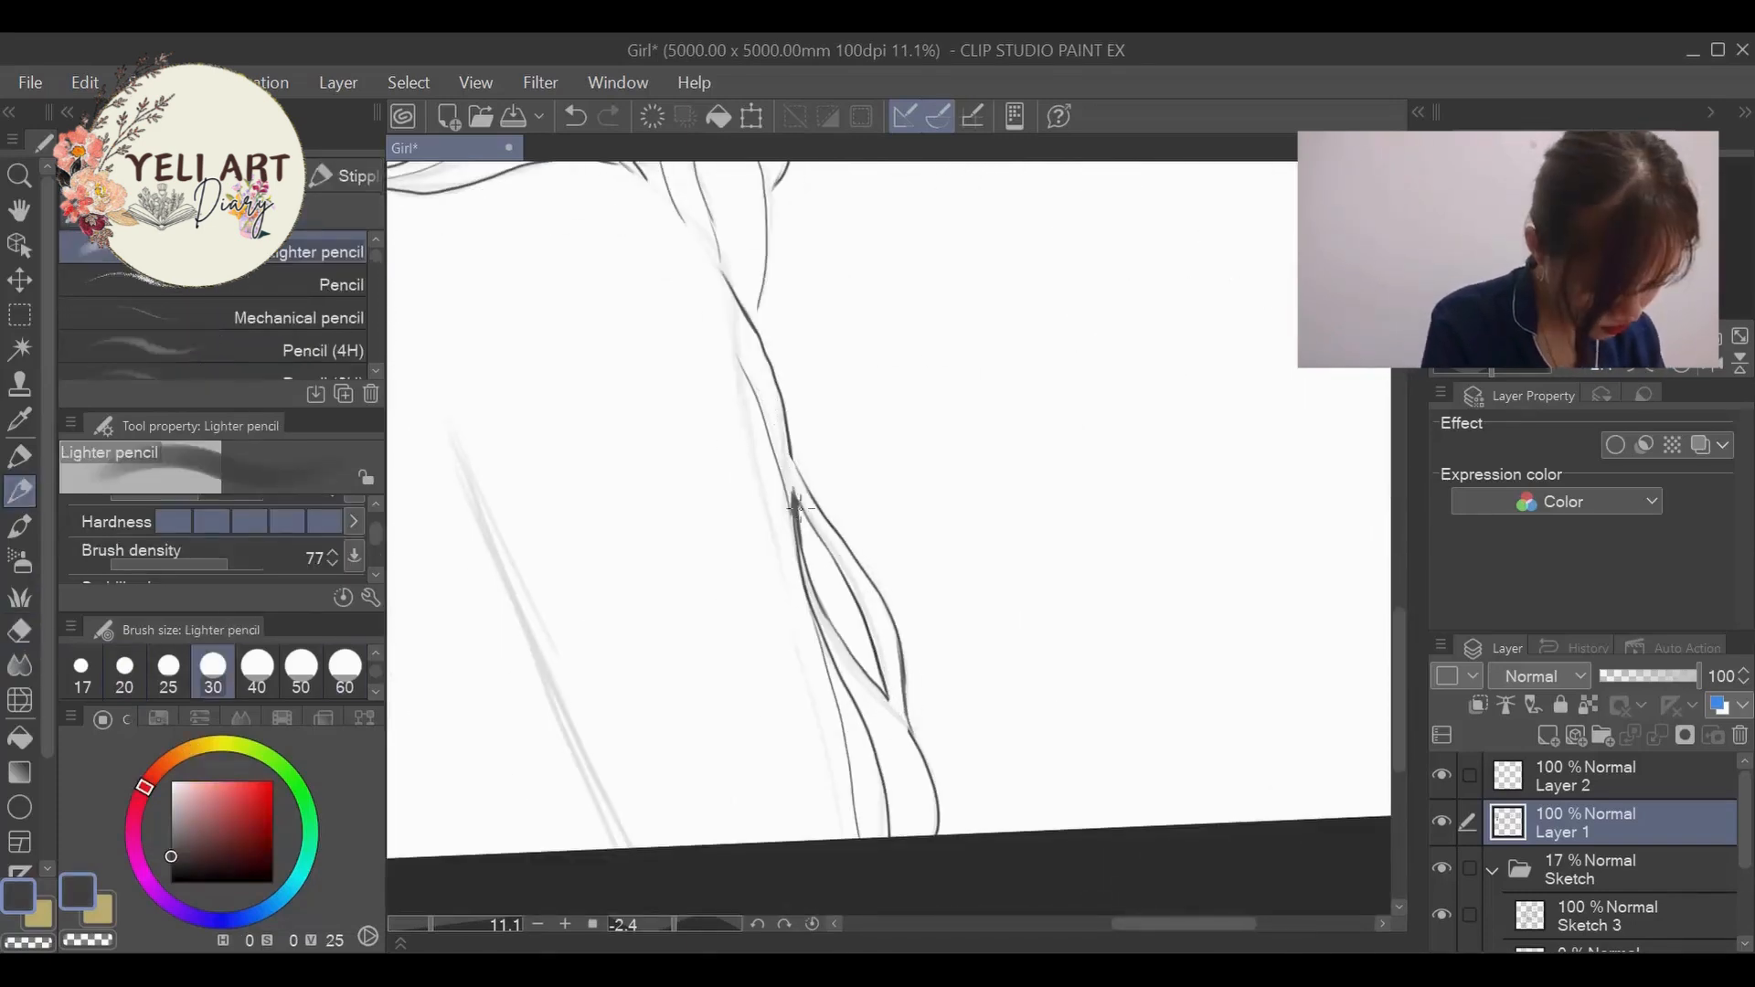
# - Erase the overlapping line ends where the near-side hair locks cross, using the Hard eraser
pyautogui.scroll(-3, 785, 264)
pyautogui.scroll(-2, 784, 265)
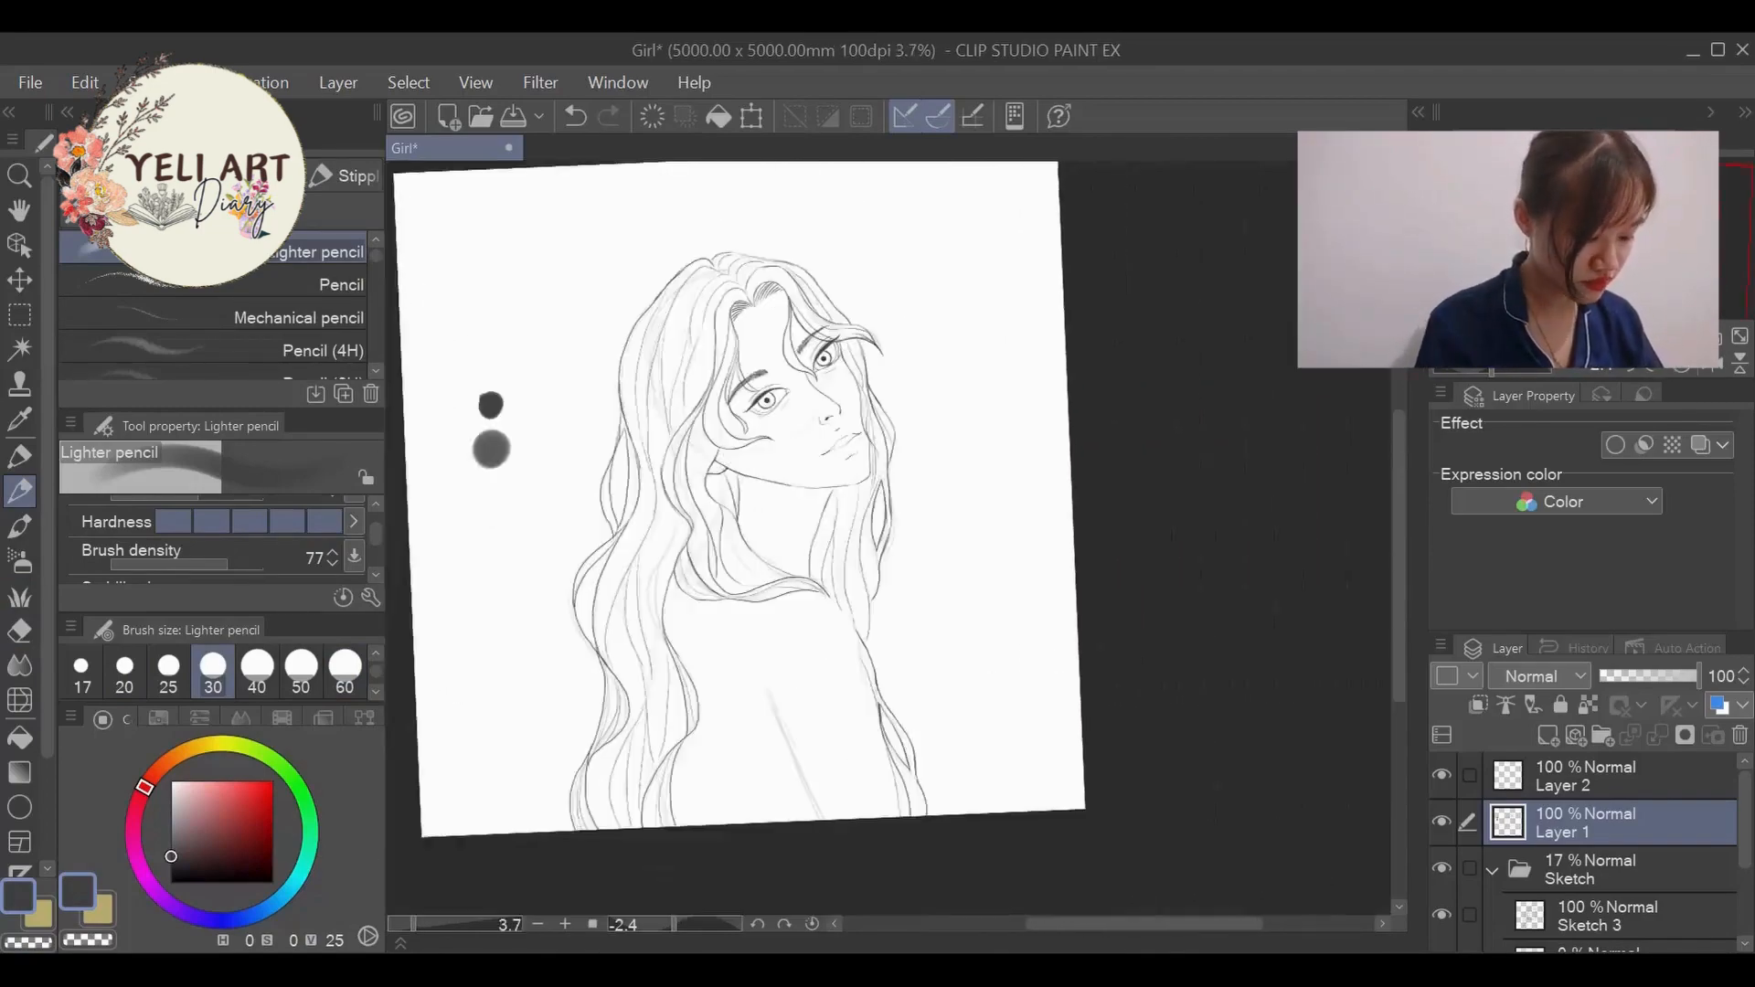
pyautogui.moveTo(631, 442); pyautogui.dragTo(686, 333)
pyautogui.scroll(5, 690, 365)
pyautogui.click(20, 631)
pyautogui.moveTo(702, 240); pyautogui.dragTo(740, 328)
pyautogui.scroll(-2, 960, 663)
pyautogui.scroll(5, 809, 653)
pyautogui.moveTo(735, 604); pyautogui.dragTo(812, 535)
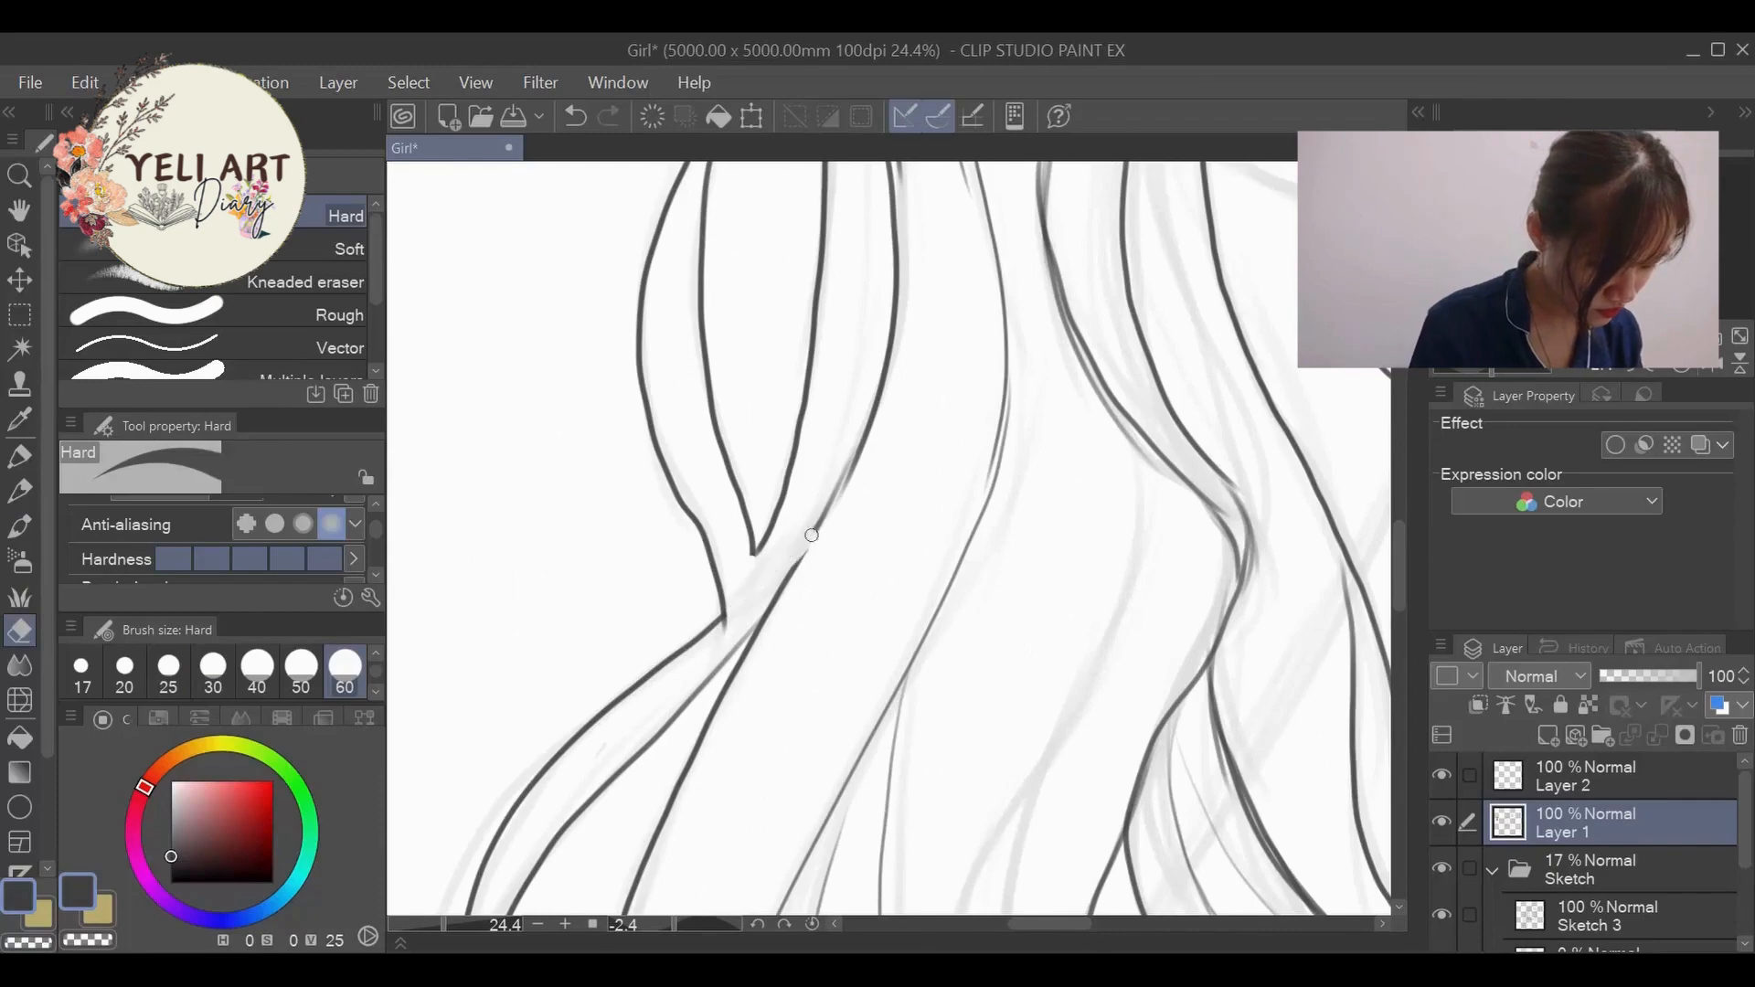
pyautogui.scroll(-4, 805, 557)
pyautogui.scroll(3, 1093, 509)
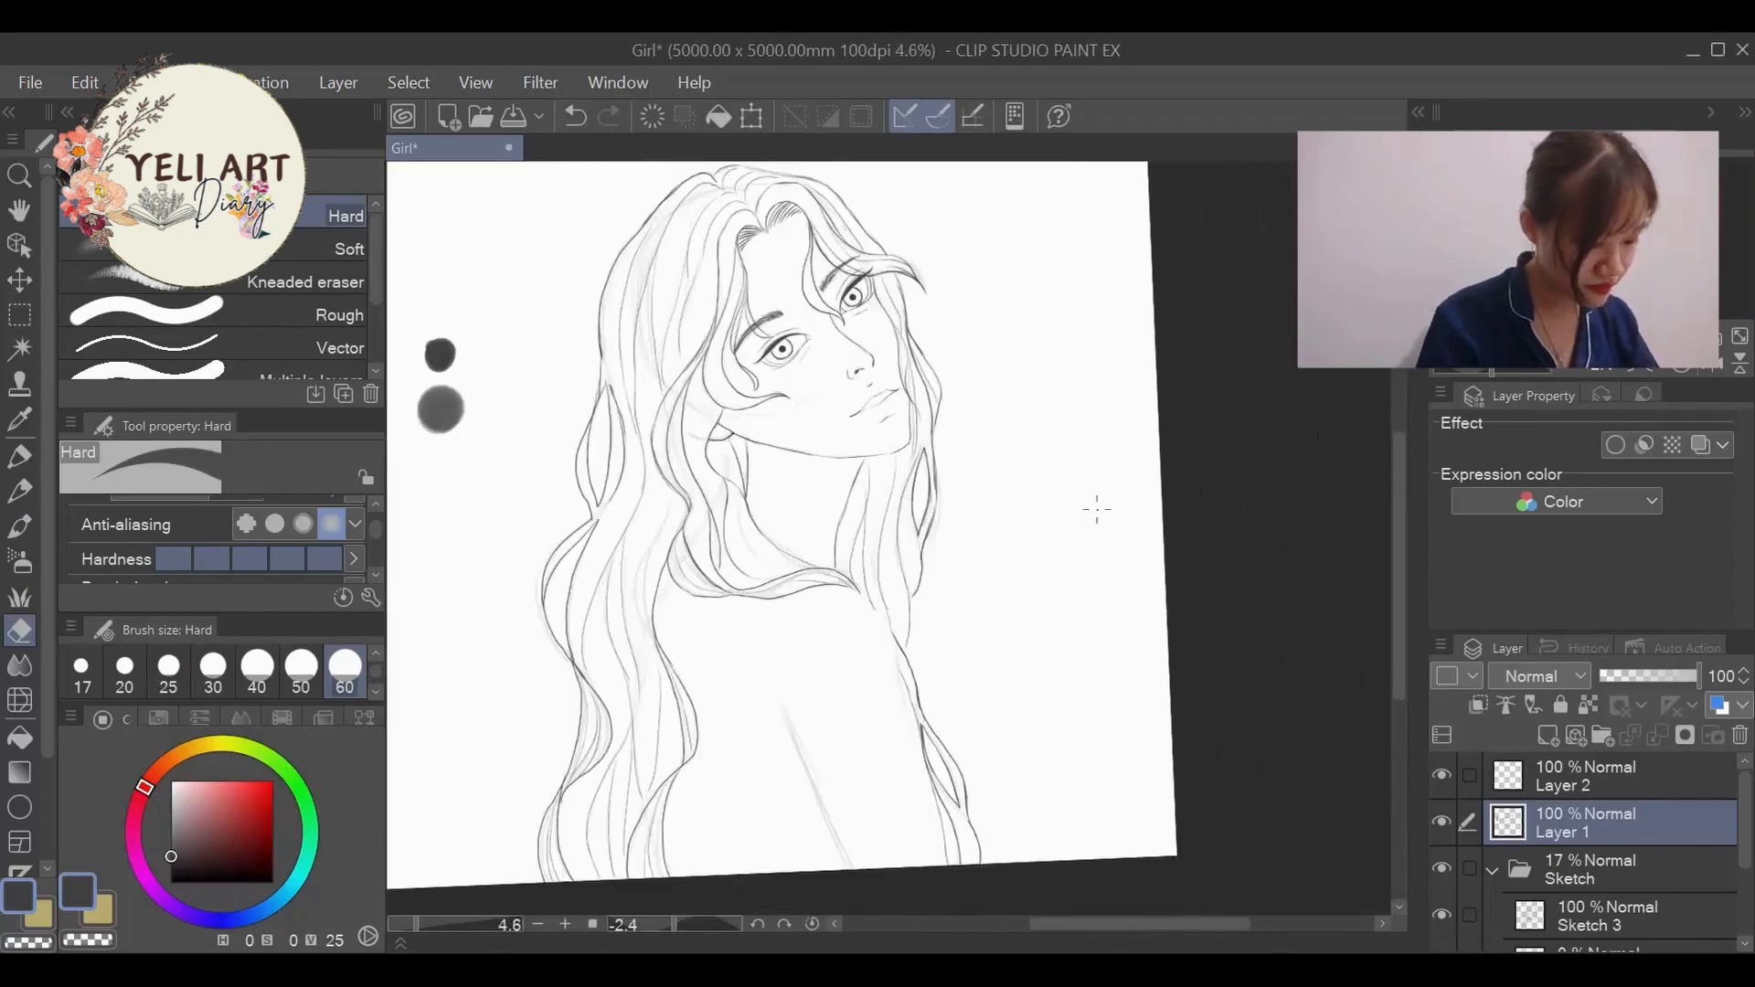
# - Ink the shoulder curve and the arm line running down the back to the canvas edge with the size 30 pencil
pyautogui.click(214, 667)
pyautogui.click(20, 491)
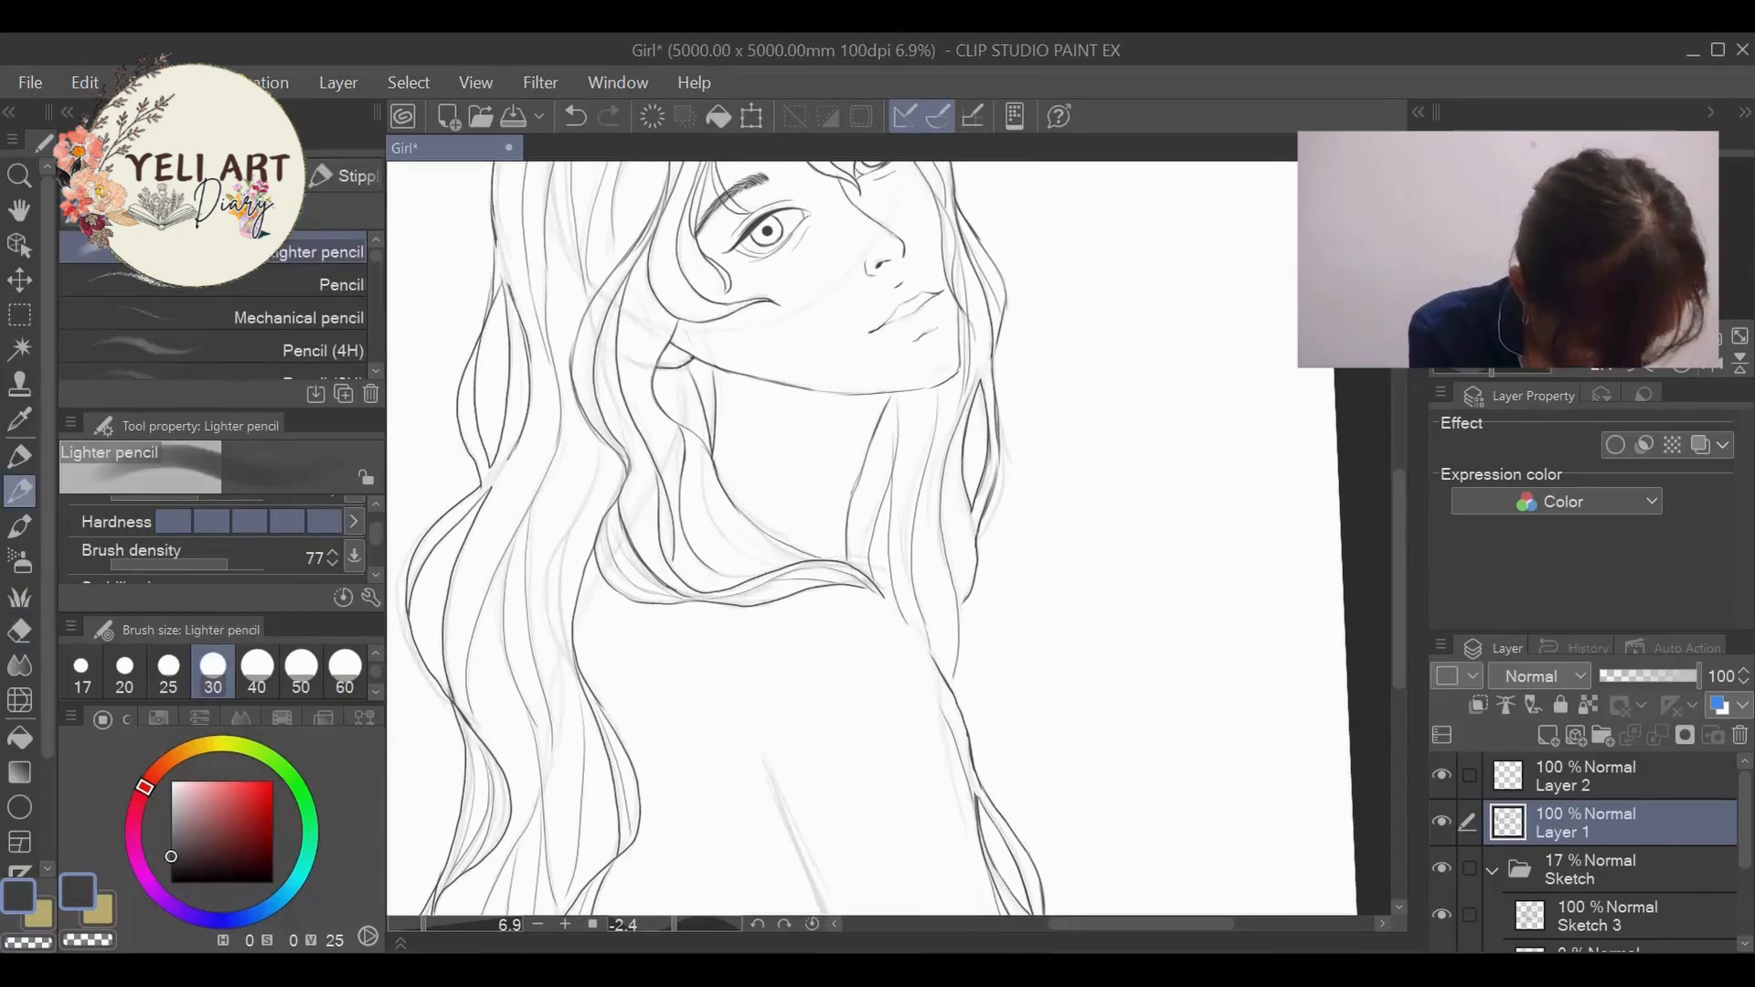
pyautogui.scroll(-3, 1402, 535)
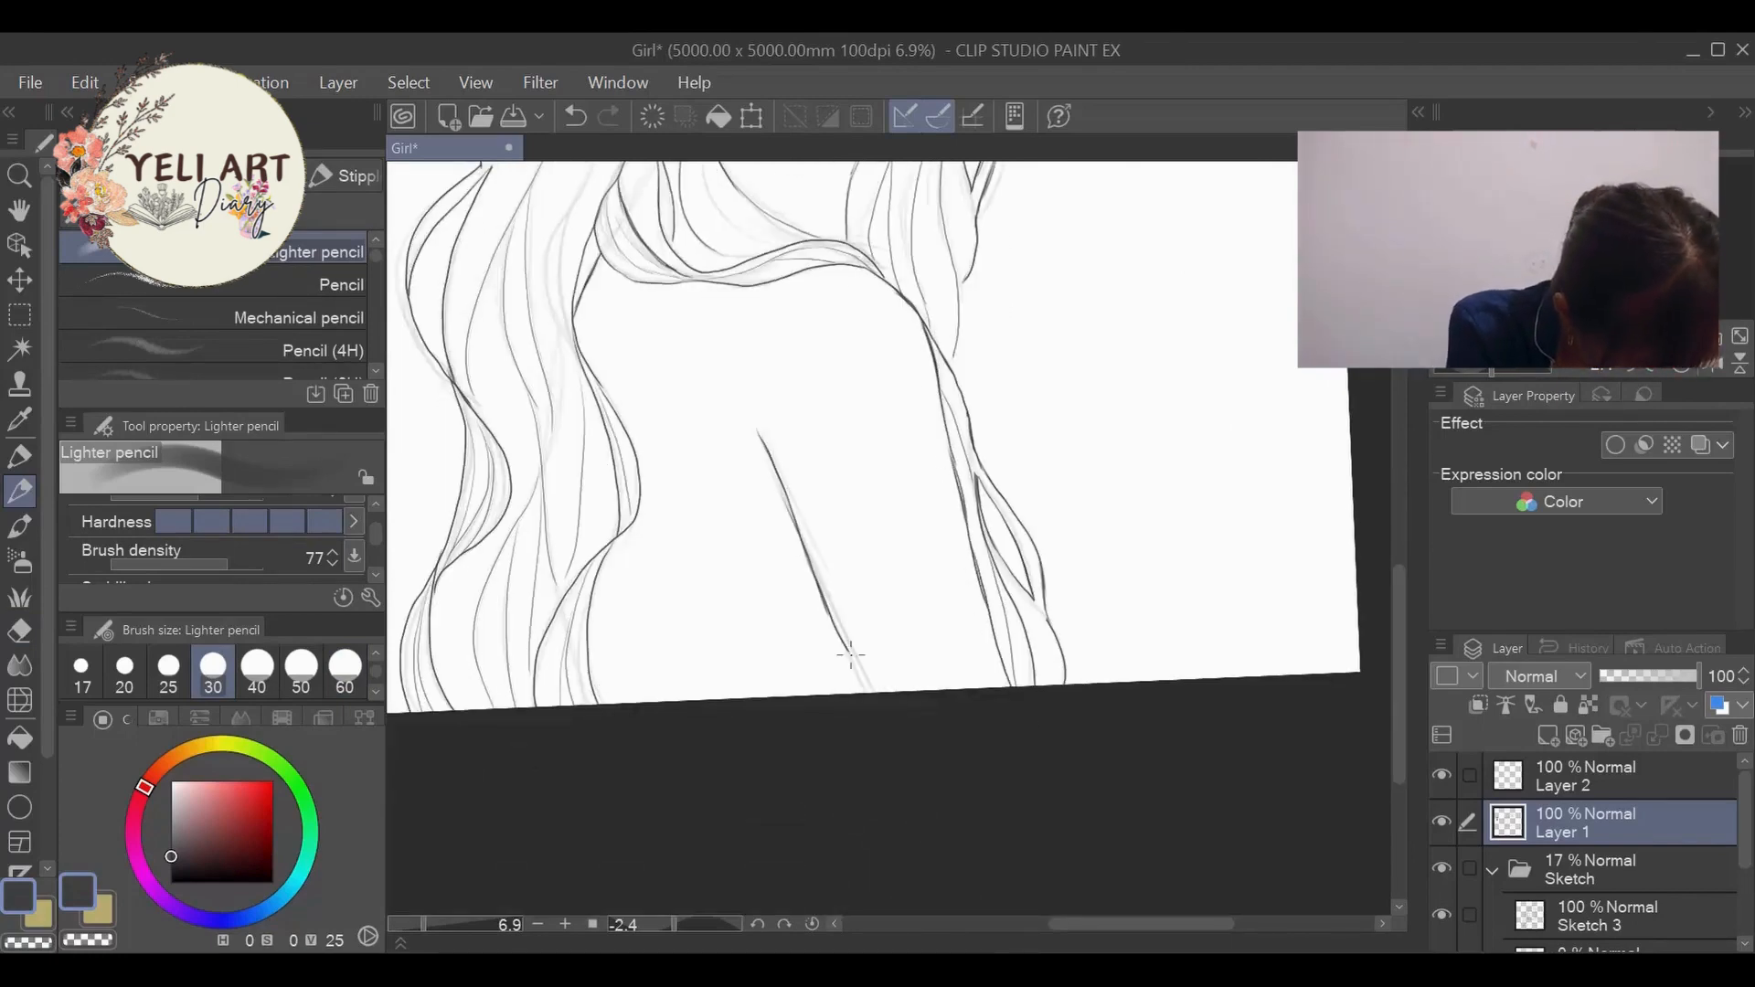
pyautogui.scroll(-3, 877, 745)
pyautogui.scroll(2, 823, 366)
pyautogui.scroll(-3, 785, 268)
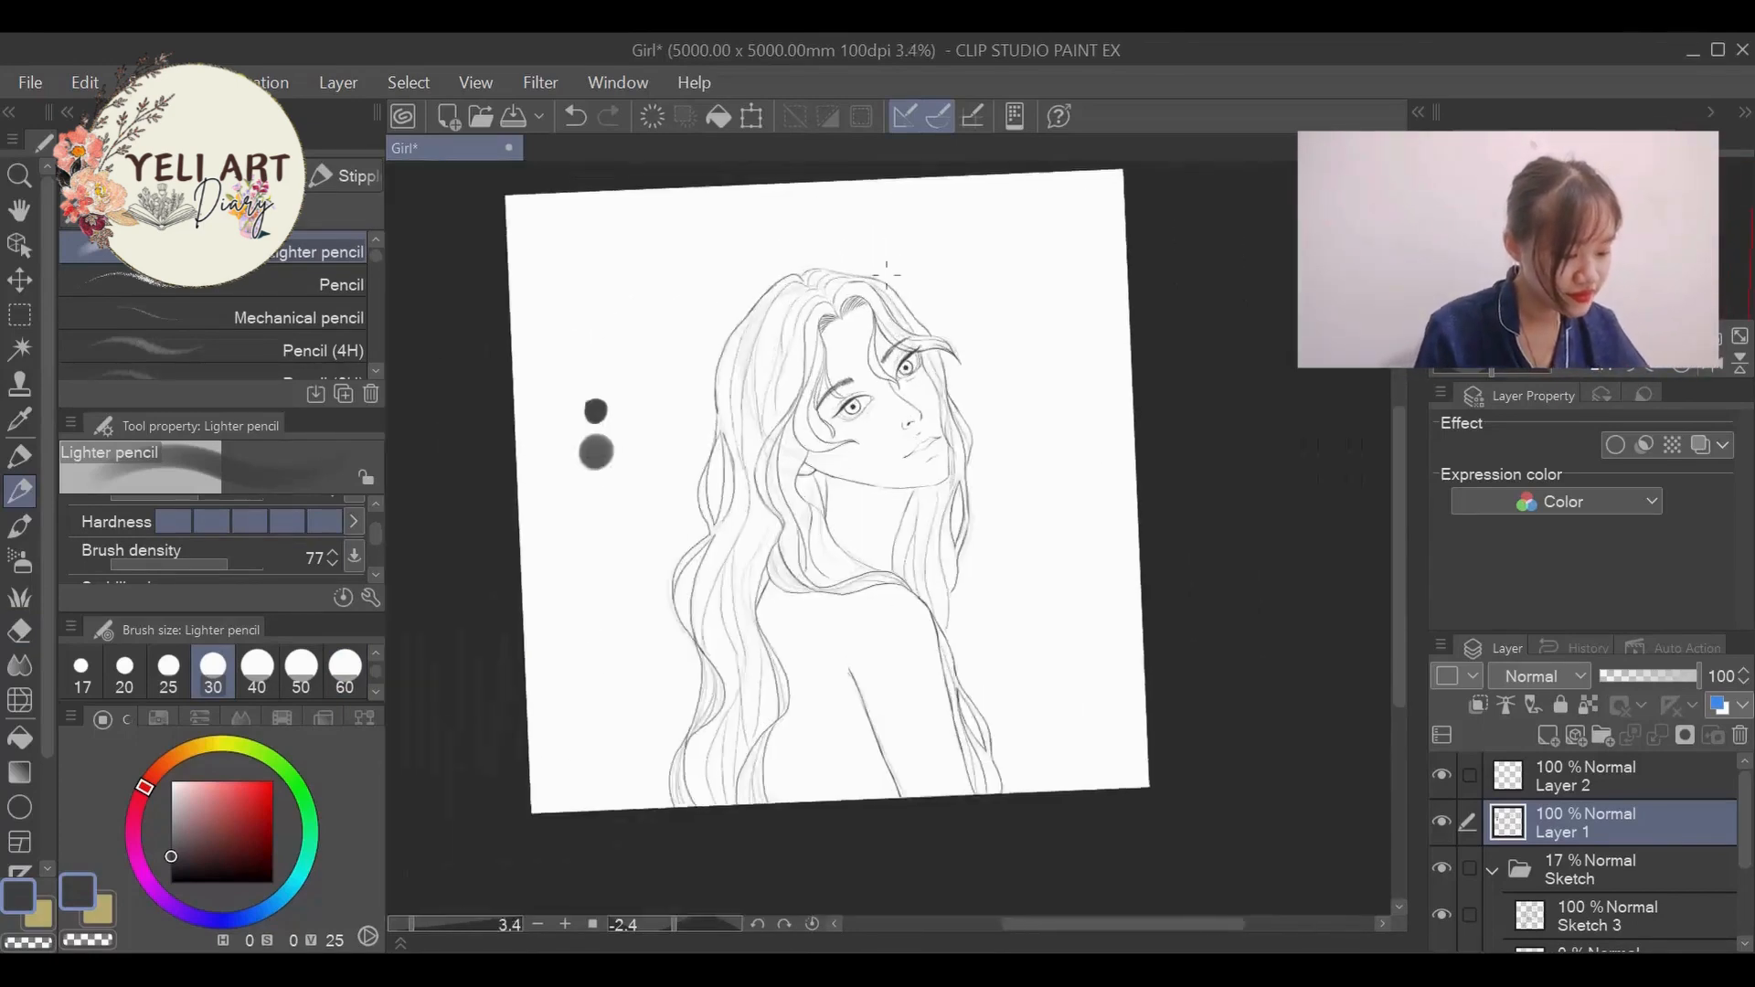
# - Make Layer 1 active and erase the nose lines with the Hard eraser at size 70
pyautogui.scroll(1, 784, 268)
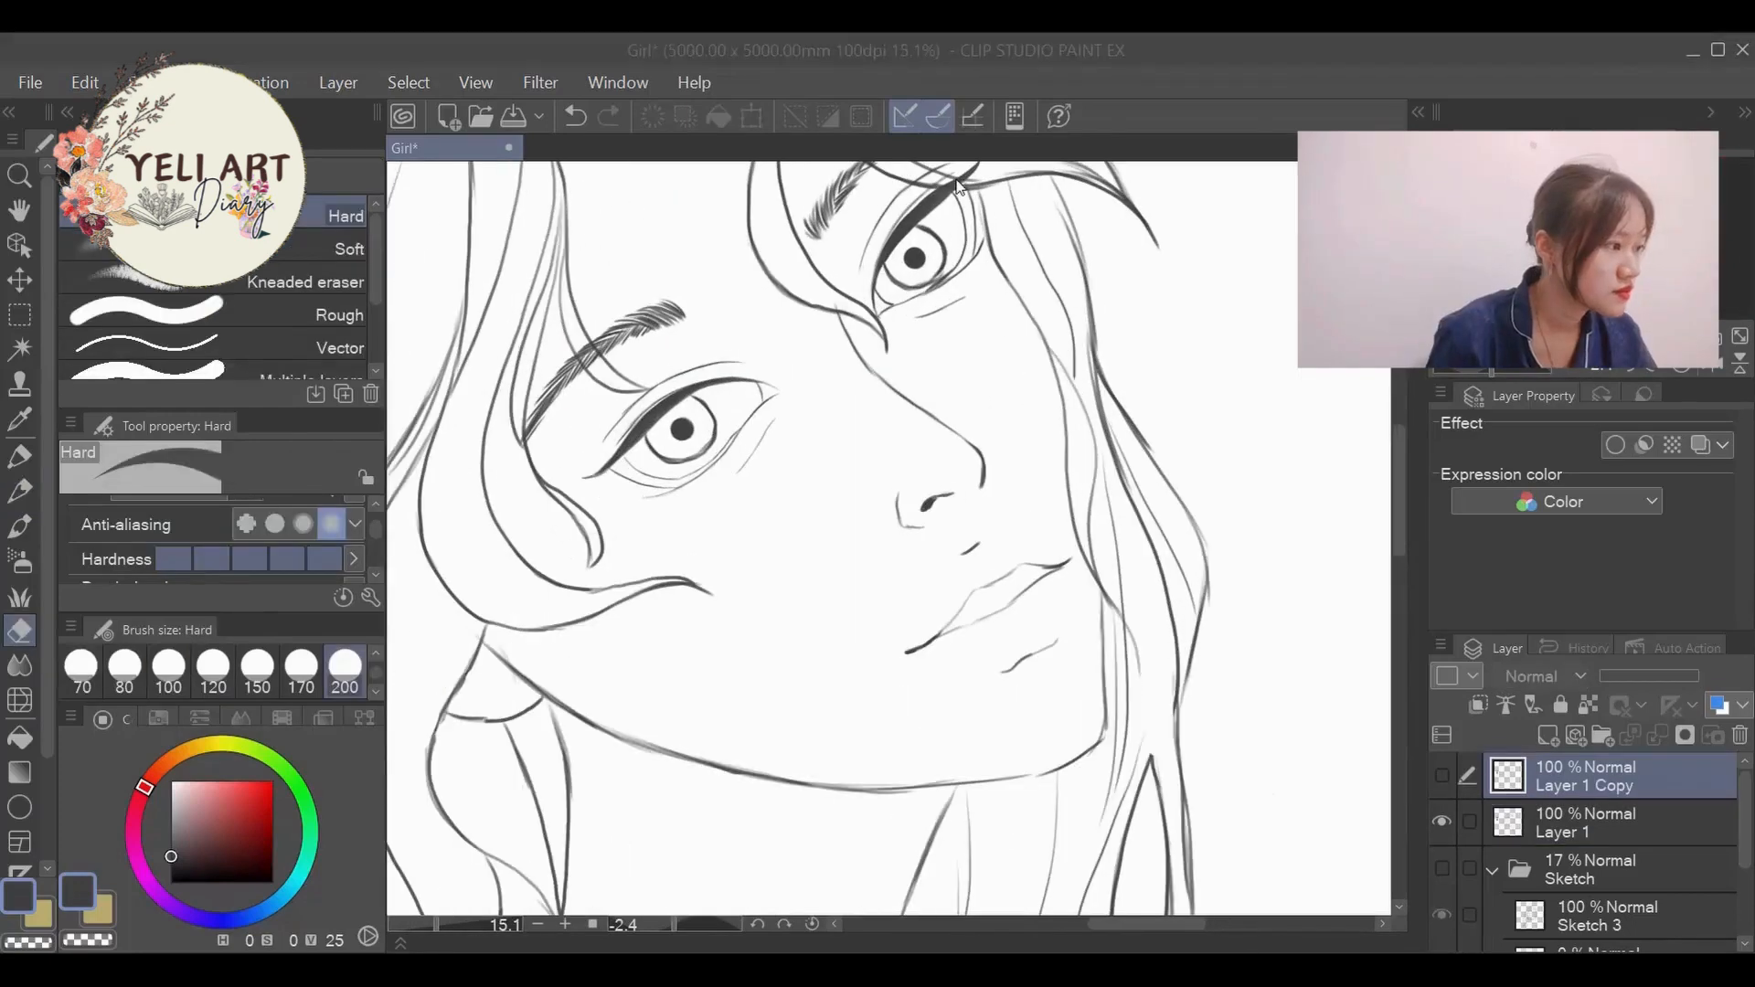
pyautogui.hotkey('alt', '[')
pyautogui.press('[')
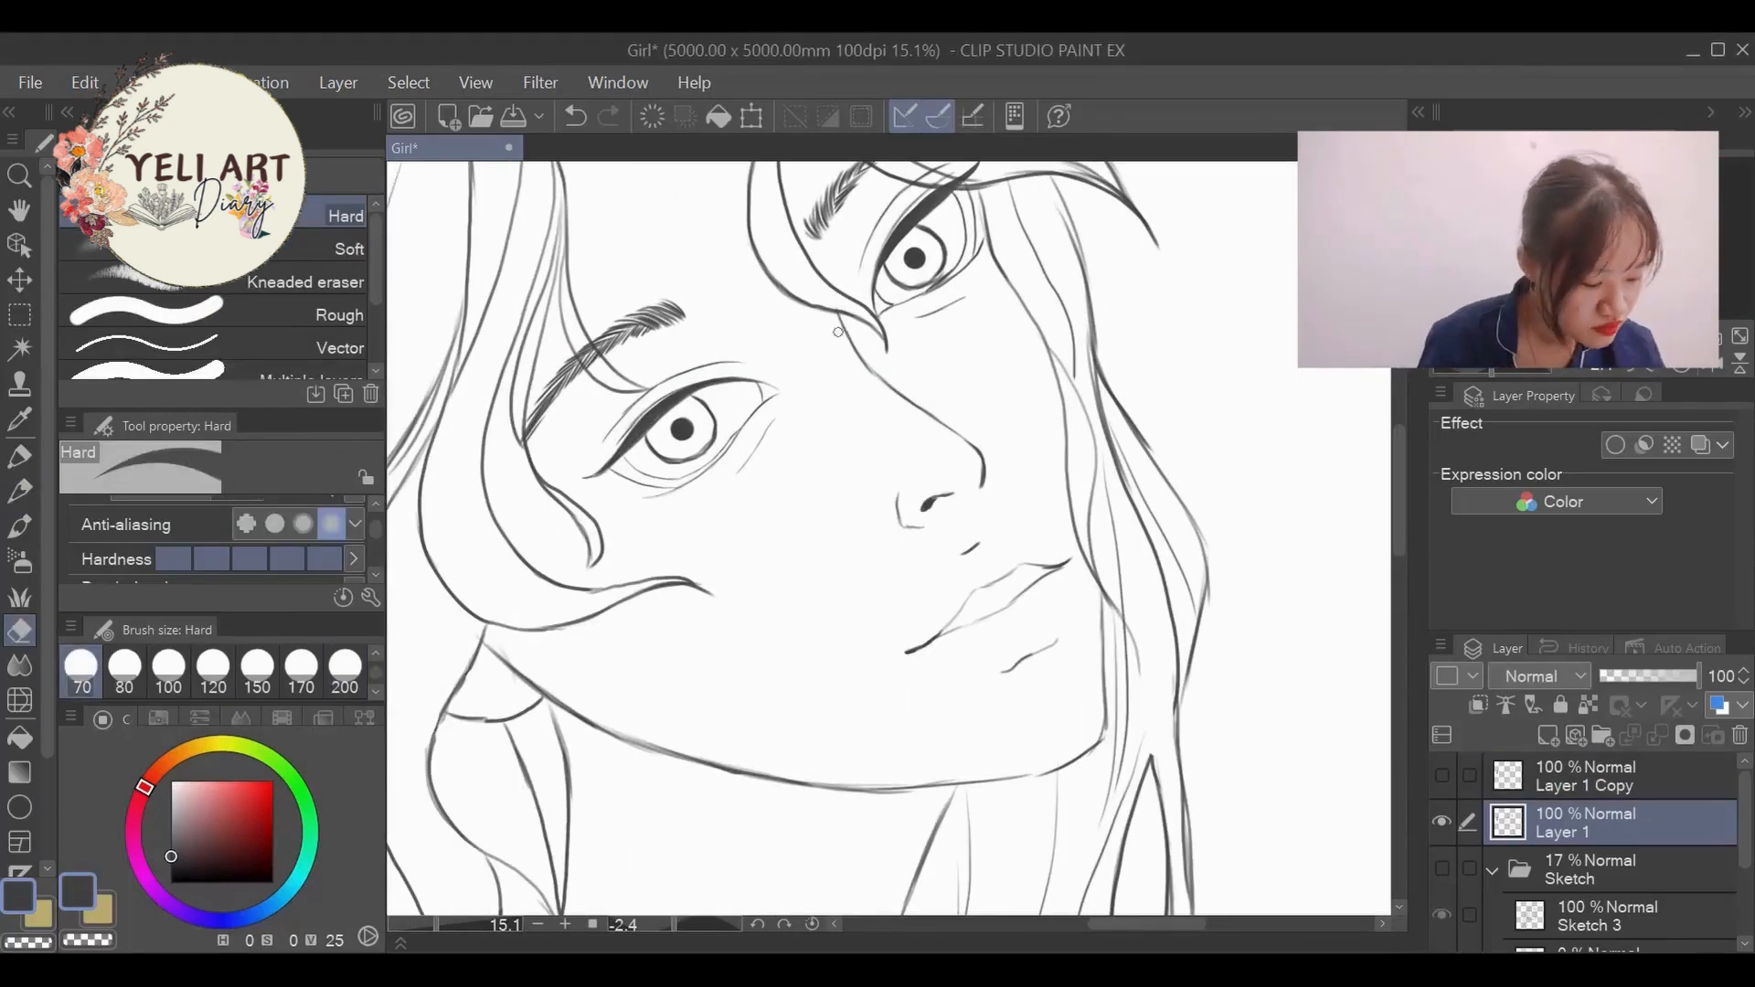
pyautogui.moveTo(889, 382)
pyautogui.mouseDown()
pyautogui.moveTo(977, 454)
pyautogui.moveTo(896, 517)
pyautogui.mouseUp()
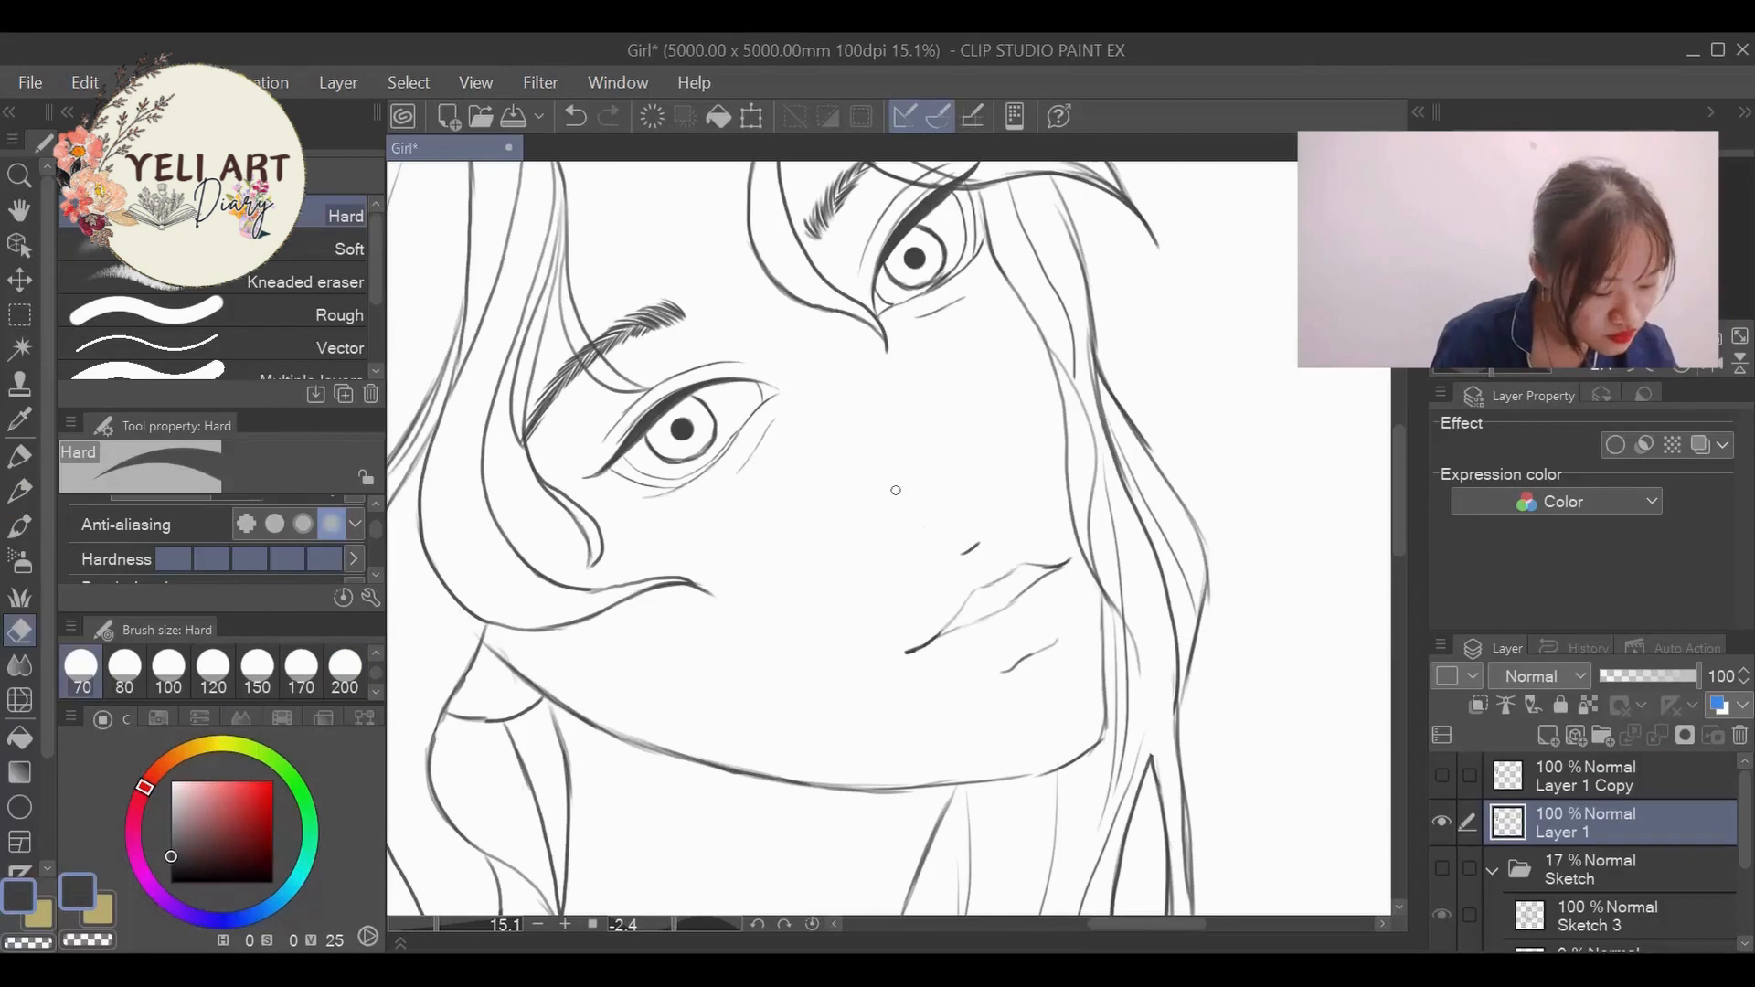
# - Redraw the nose on Layer 1 with the Lighter pencil, including its bridge, tip and nostril
pyautogui.click(19, 491)
pyautogui.moveTo(821, 280); pyautogui.dragTo(841, 342)
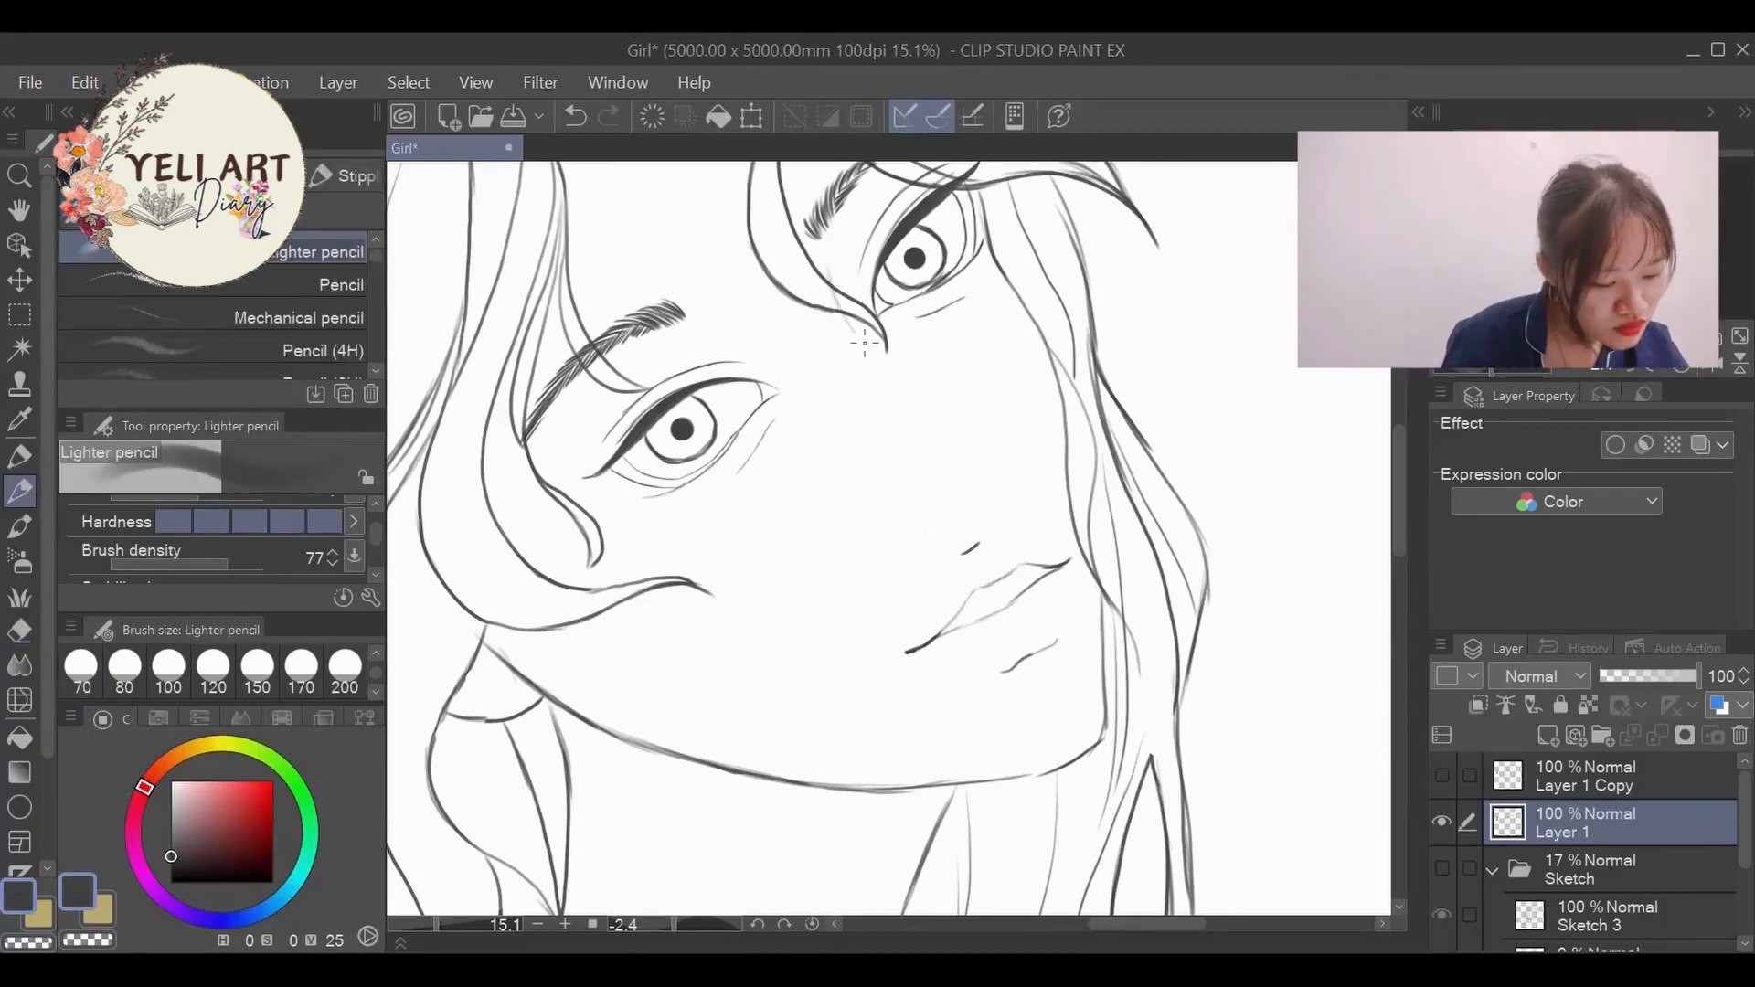
pyautogui.moveTo(828, 264)
pyautogui.mouseDown()
pyautogui.moveTo(839, 316)
pyautogui.moveTo(966, 422)
pyautogui.mouseUp()
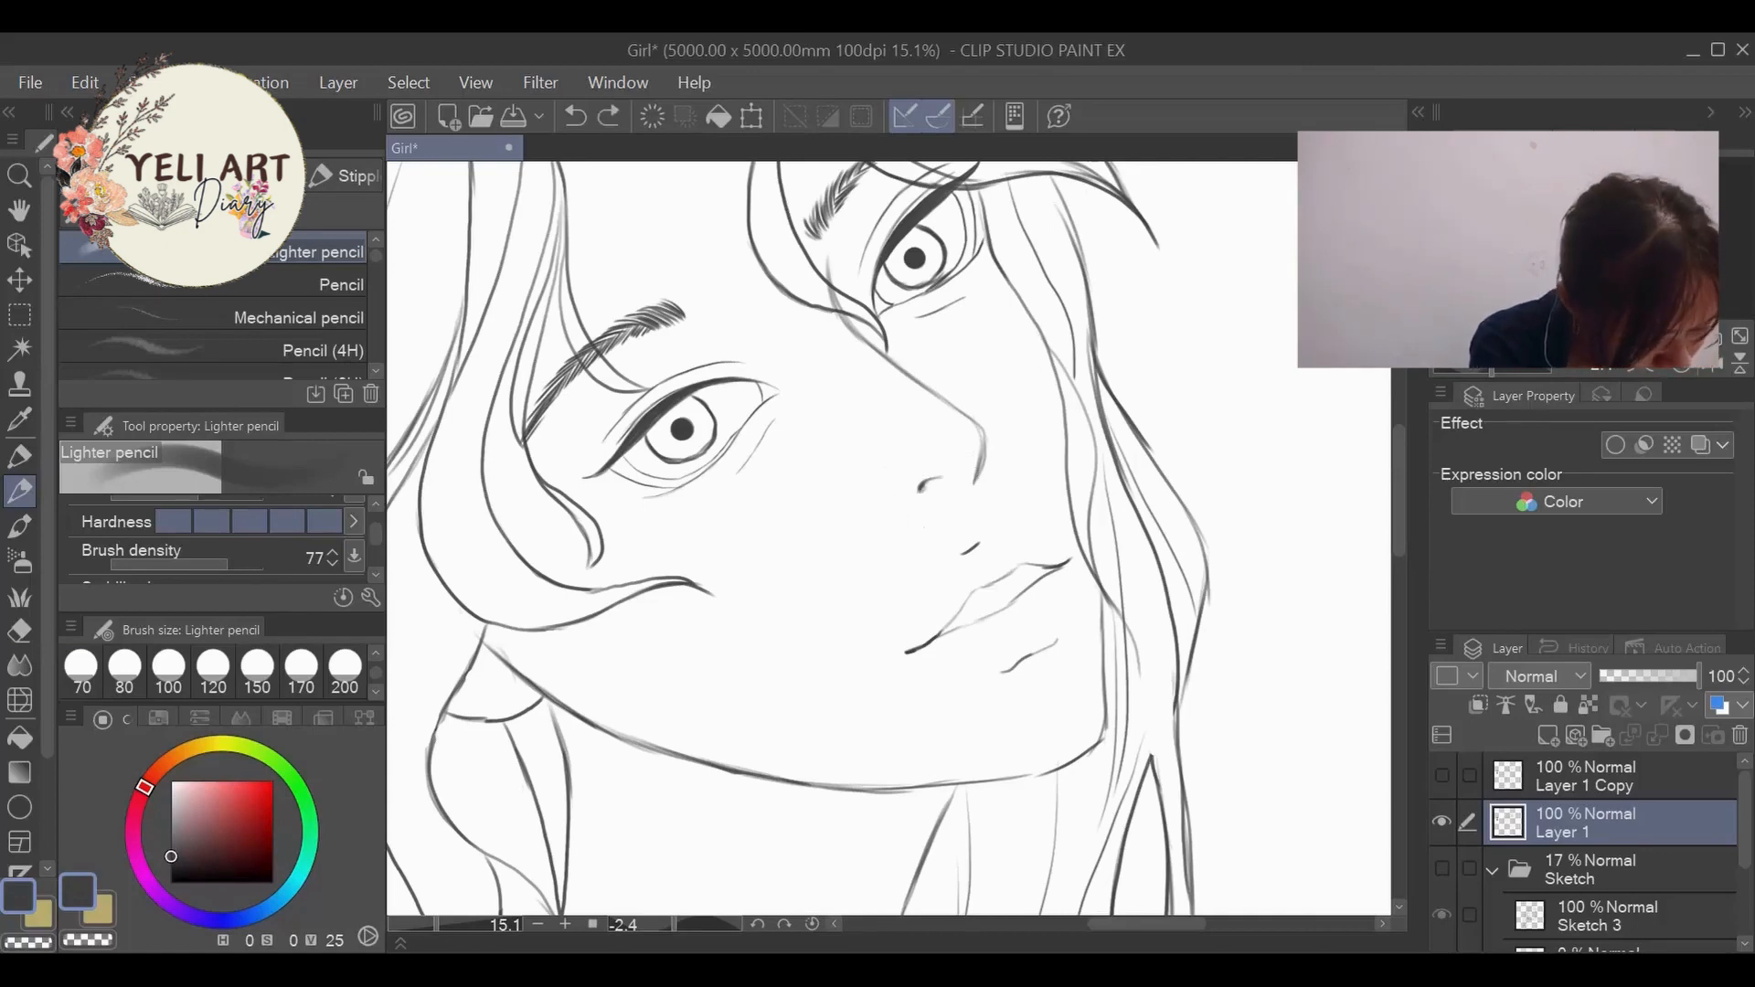
pyautogui.scroll(2, 960, 462)
pyautogui.moveTo(951, 464)
pyautogui.mouseDown()
pyautogui.moveTo(901, 507)
pyautogui.moveTo(959, 511)
pyautogui.mouseUp()
pyautogui.hotkey('ctrl', 'z')
pyautogui.scroll(-4, 1052, 439)
pyautogui.scroll(3, 1052, 443)
pyautogui.click(19, 631)
pyautogui.press('p')
pyautogui.hotkey('ctrl', 'z')
pyautogui.scroll(-10, 1076, 449)
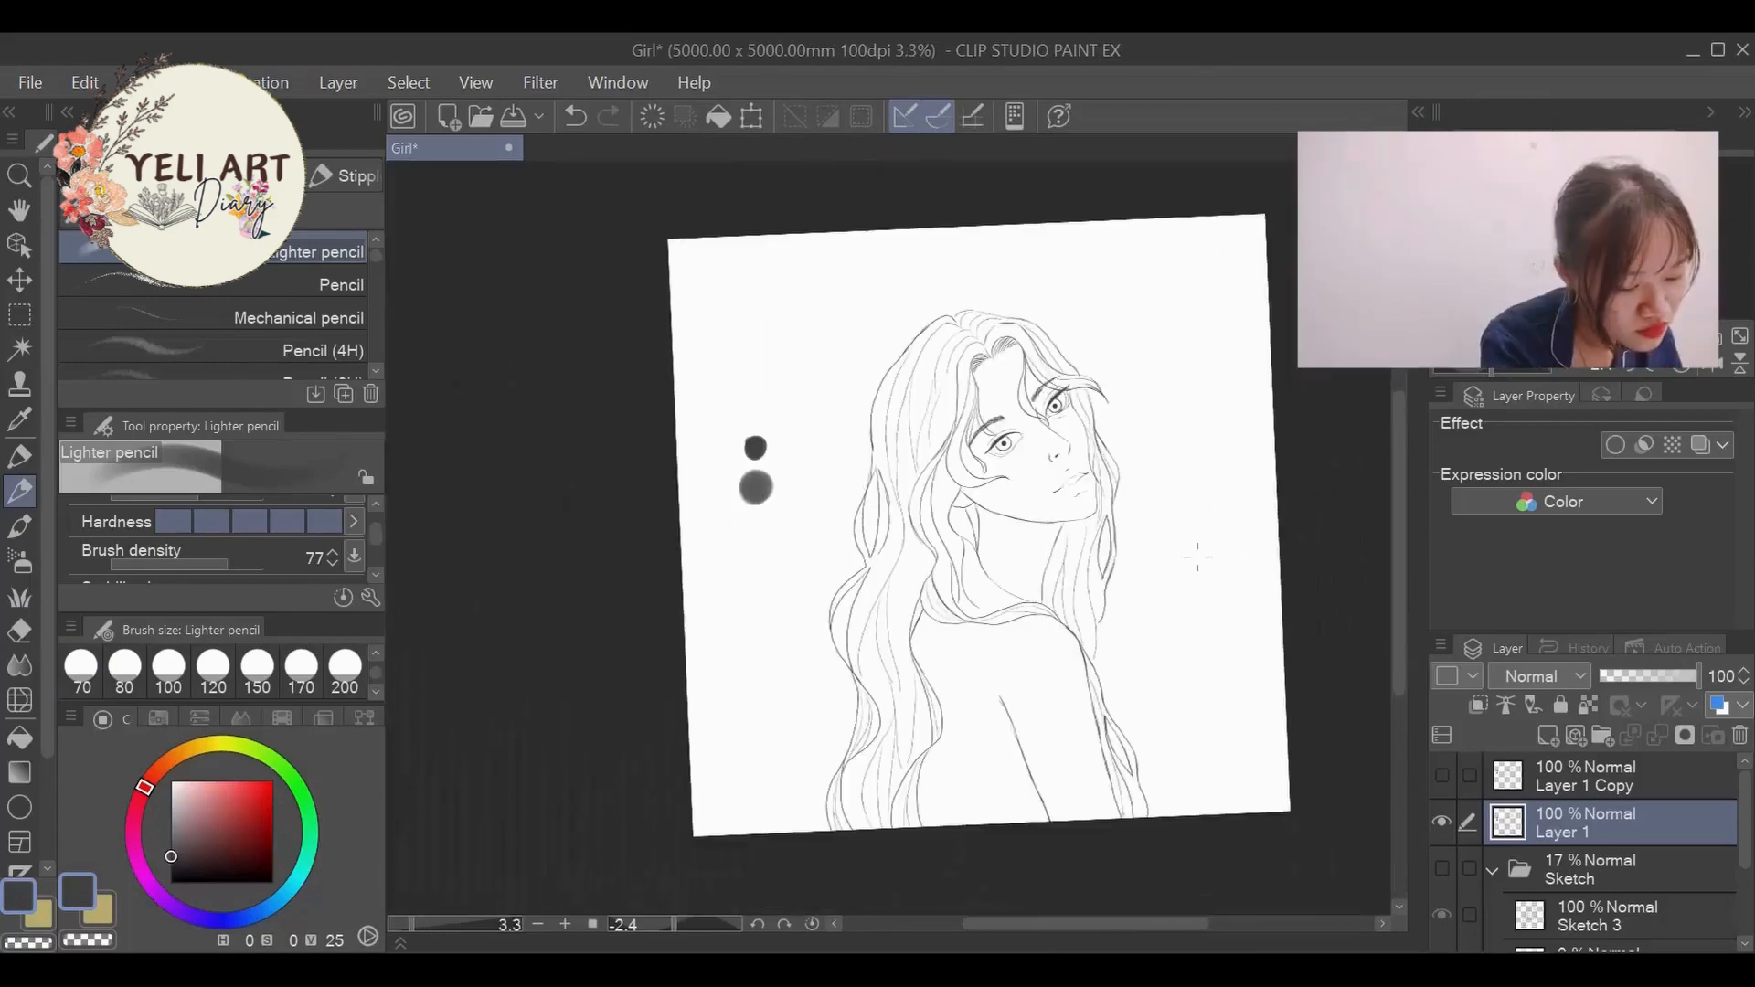
# - Delete the Layer 1 Copy layer
pyautogui.click(1644, 787)
pyautogui.click(1740, 735)
pyautogui.click(901, 410)
# - Erase the two grey test blobs beside the figure with a large Hard eraser
pyautogui.scroll(2, 988, 393)
pyautogui.scroll(2, 541, 595)
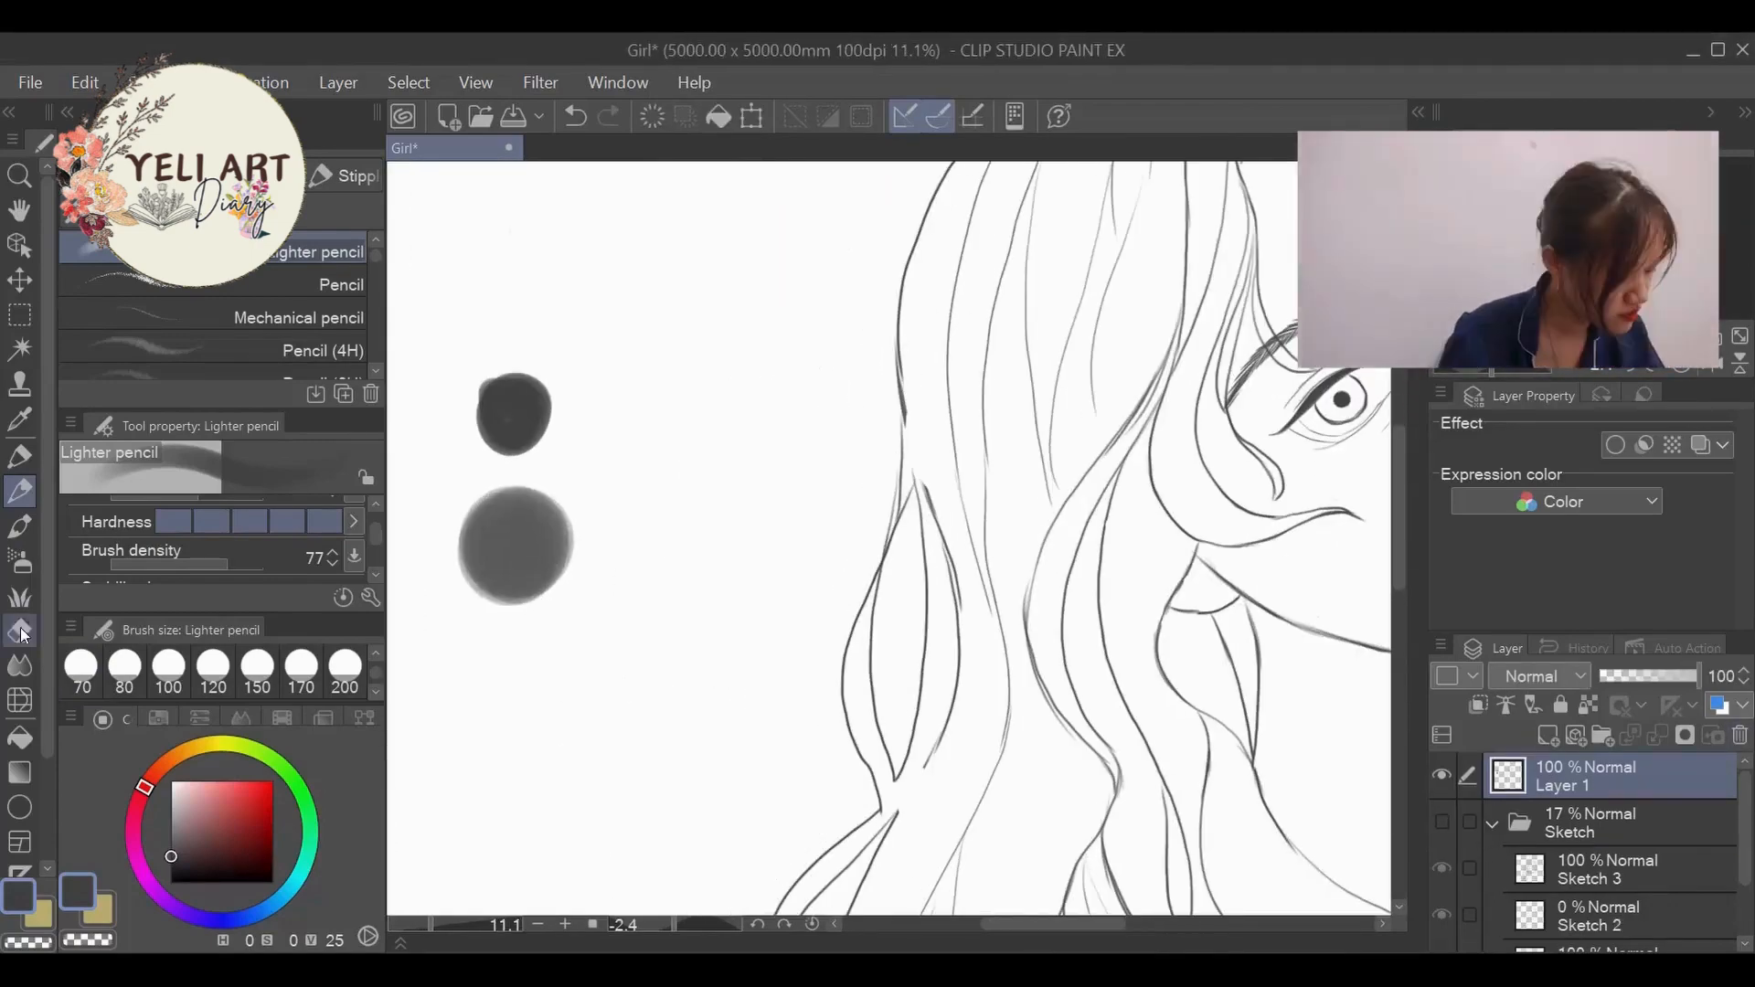
pyautogui.click(19, 631)
pyautogui.click(353, 681)
pyautogui.moveTo(509, 398)
pyautogui.mouseDown()
pyautogui.moveTo(481, 576)
pyautogui.moveTo(545, 549)
pyautogui.mouseUp()
pyautogui.click(19, 492)
pyautogui.scroll(-10, 506, 530)
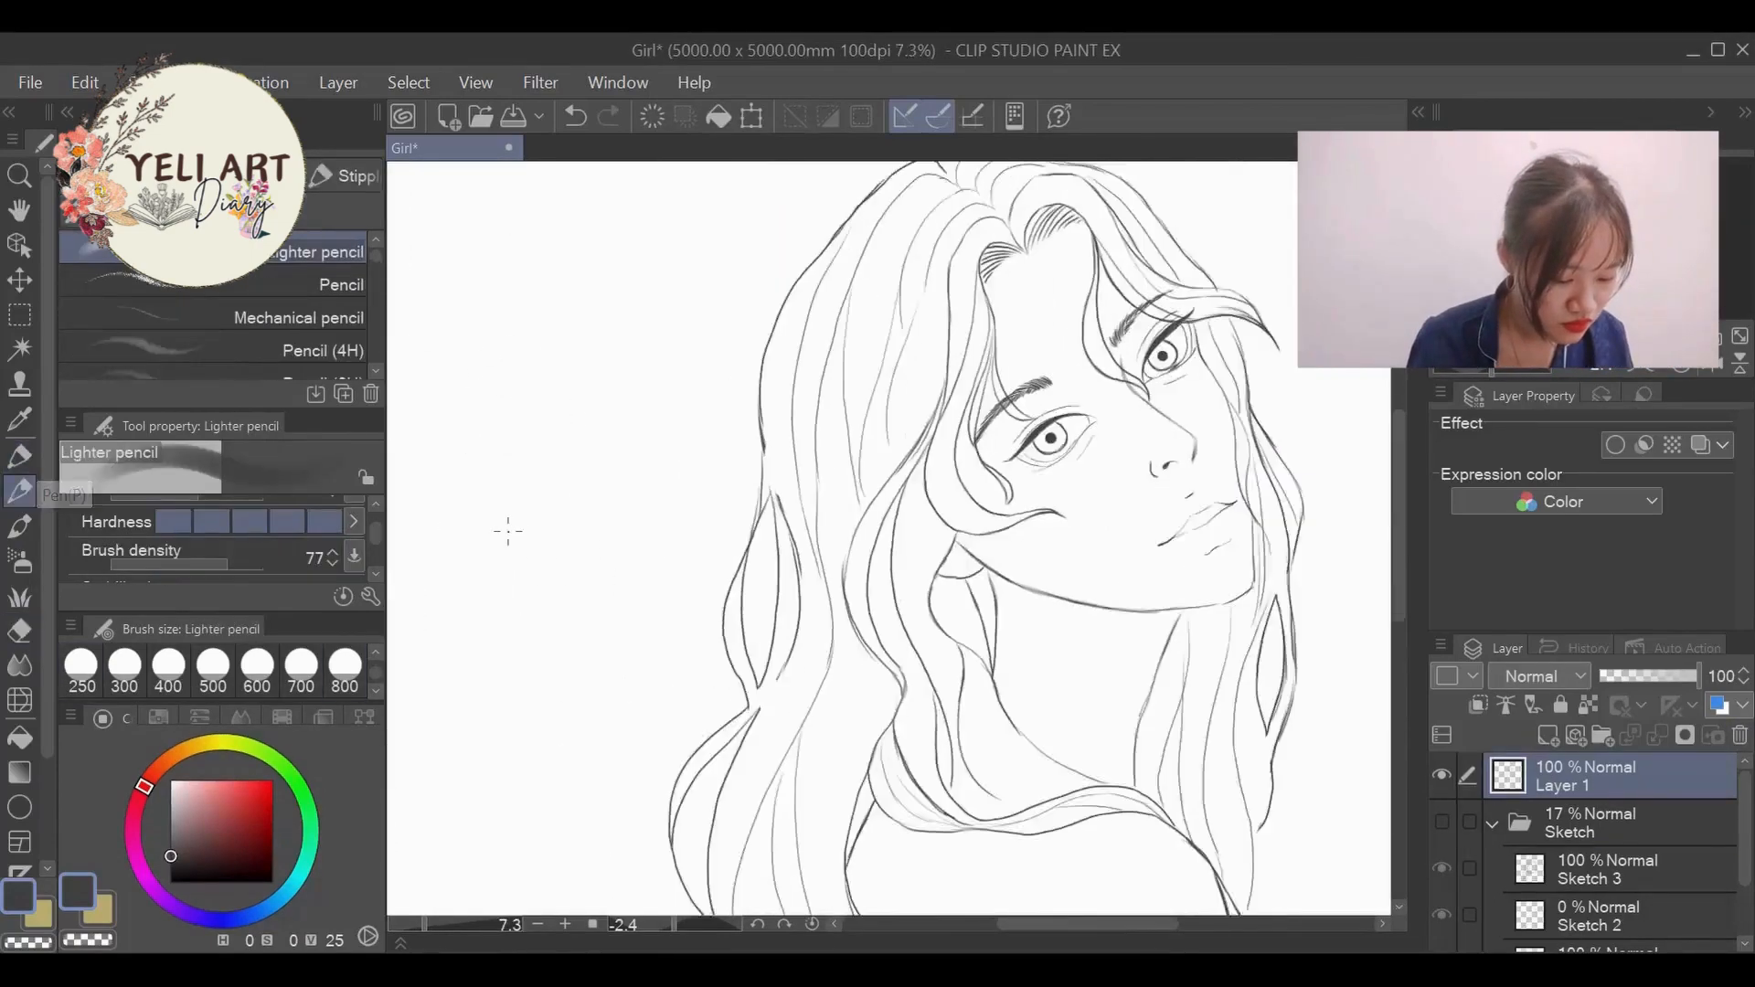
# - Erase the parts of the far eyebrow and eye lines covered by the front hair lock, using eraser size 70
pyautogui.scroll(9, 802, 417)
pyautogui.scroll(3, 802, 417)
pyautogui.click(19, 631)
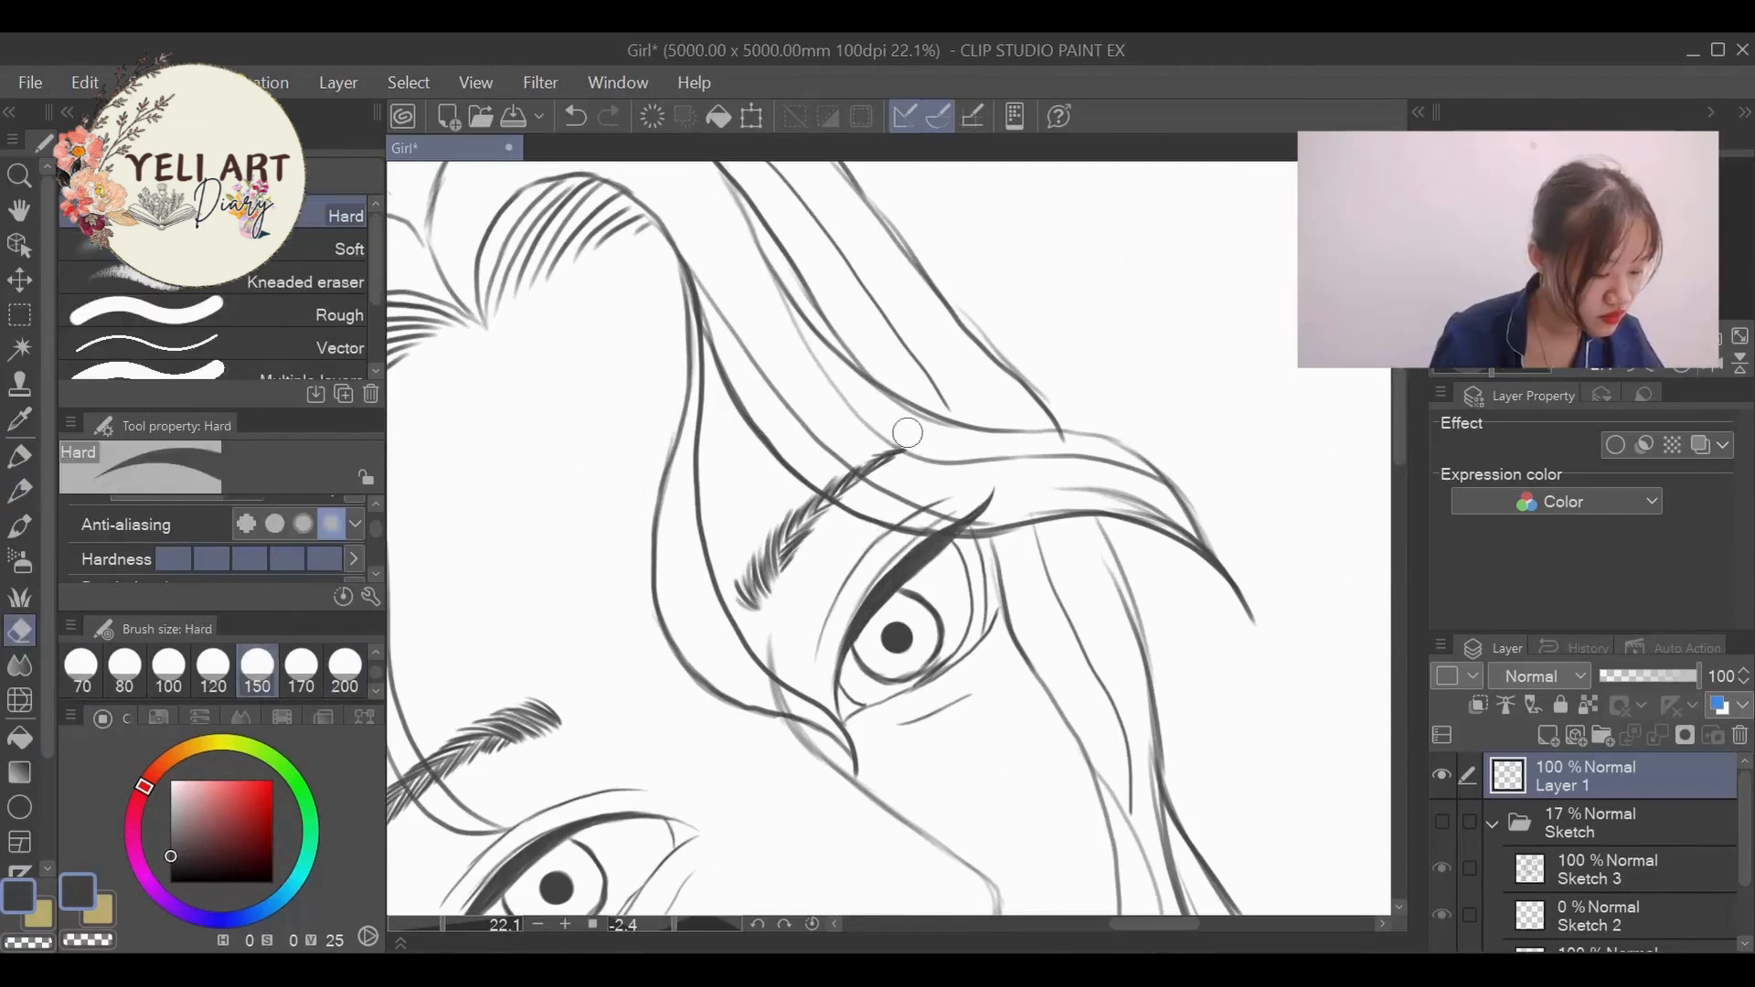
pyautogui.click(82, 665)
pyautogui.moveTo(873, 471)
pyautogui.mouseDown()
pyautogui.moveTo(861, 456)
pyautogui.moveTo(820, 481)
pyautogui.mouseUp()
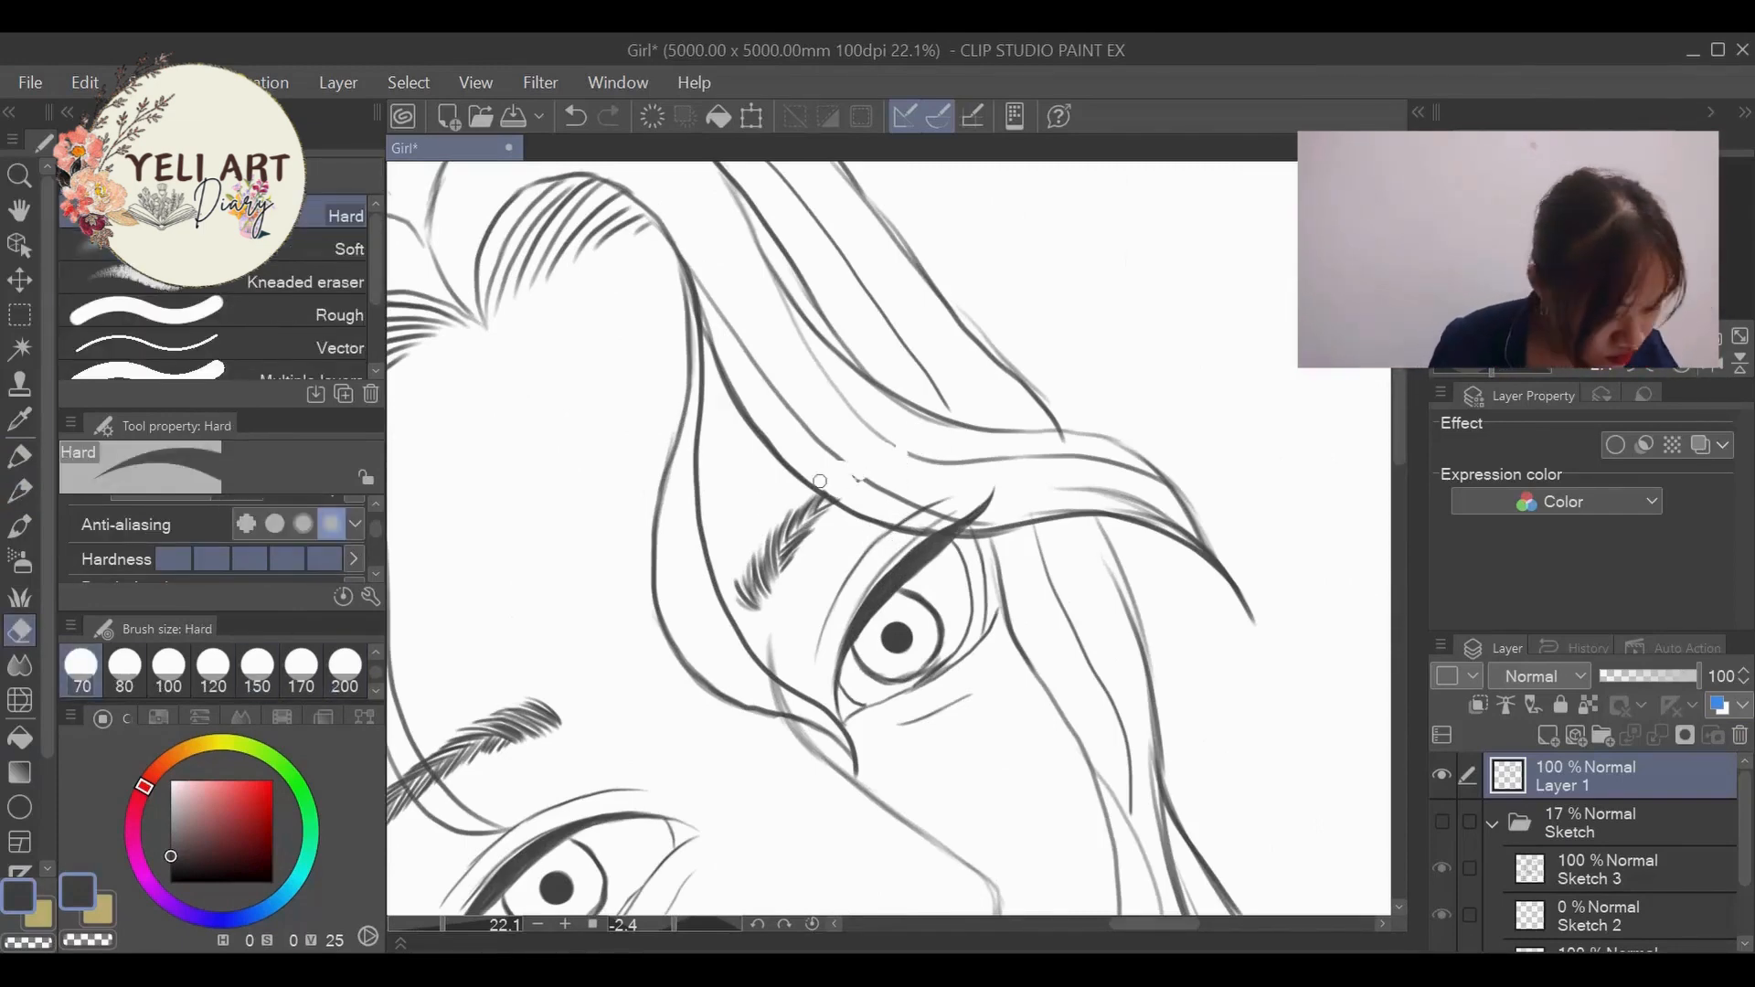
pyautogui.moveTo(921, 509); pyautogui.dragTo(956, 504)
# - Erase the near eyebrow where the thin front strand crosses it and clean up the stray nose-bridge line under the hair
pyautogui.moveTo(1154, 924); pyautogui.dragTo(1115, 924)
pyautogui.moveTo(831, 790); pyautogui.dragTo(821, 774)
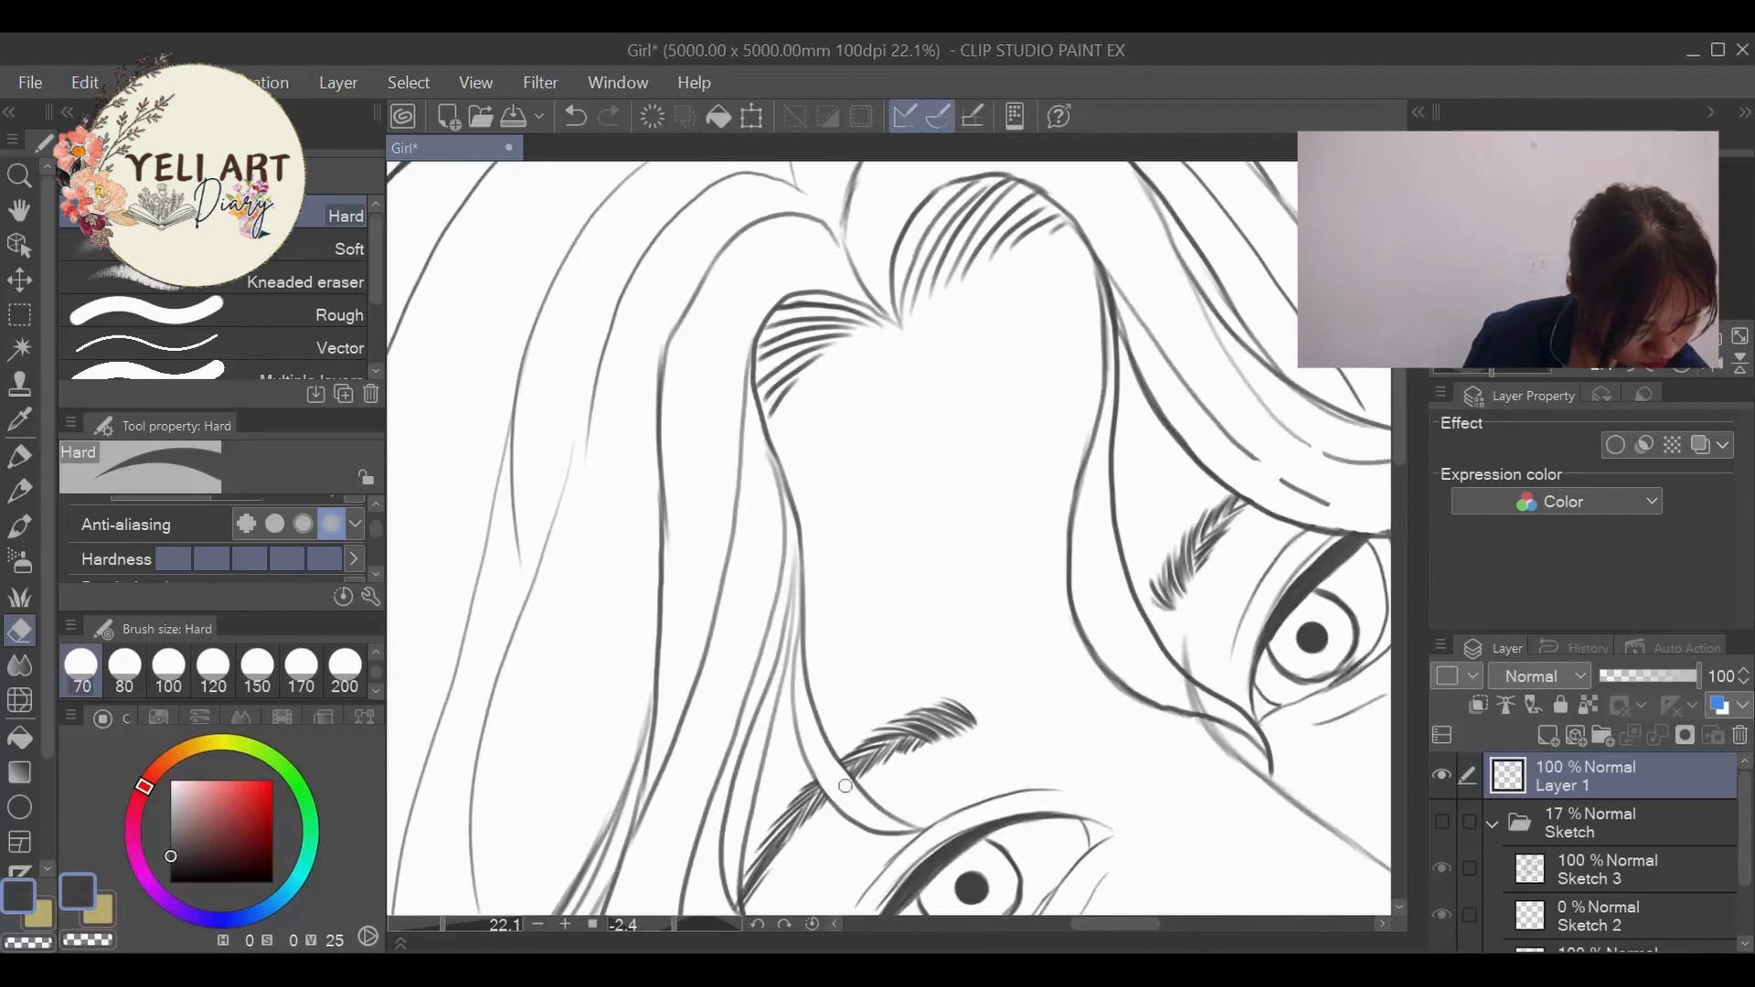
pyautogui.moveTo(1399, 449); pyautogui.dragTo(1399, 551)
pyautogui.scroll(-4, 750, 494)
pyautogui.scroll(2, 777, 275)
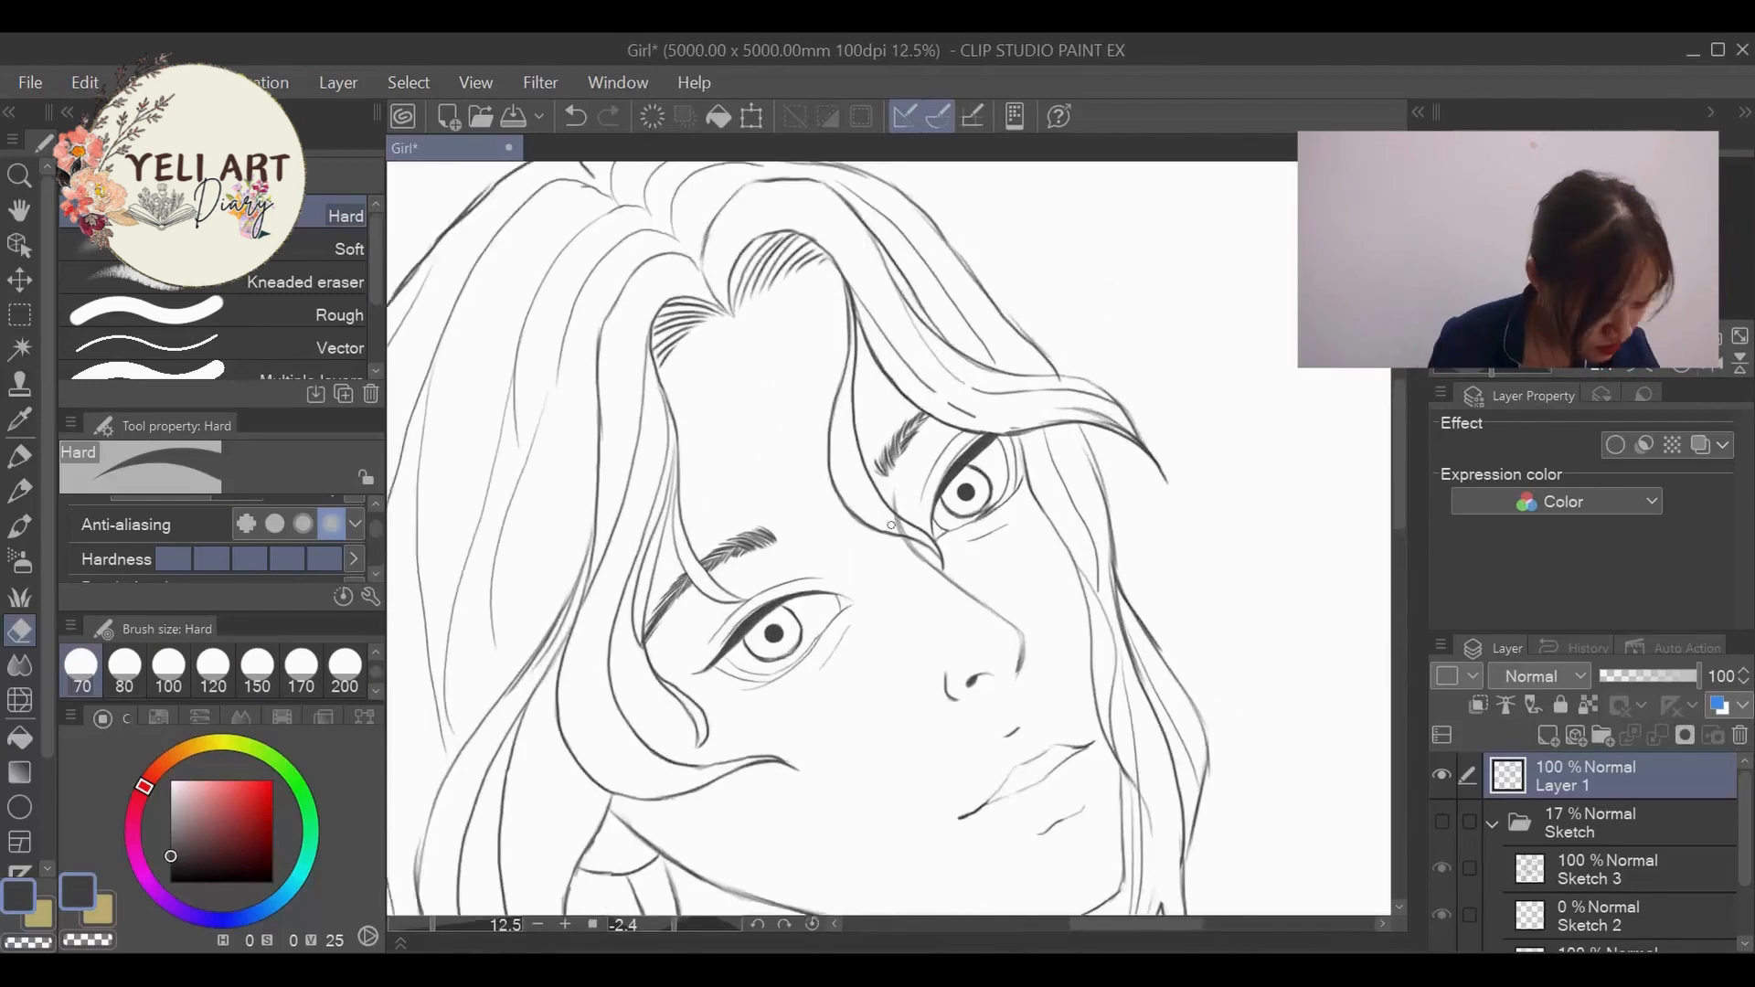
pyautogui.scroll(3, 914, 564)
pyautogui.moveTo(889, 489); pyautogui.dragTo(865, 452)
pyautogui.scroll(-3, 905, 528)
pyautogui.scroll(3, 1011, 256)
# - Redraw the broken hair lines in the front lock above the far eye with the Lighter pencil
pyautogui.click(19, 492)
pyautogui.moveTo(789, 545); pyautogui.dragTo(918, 618)
pyautogui.moveTo(835, 495); pyautogui.dragTo(918, 544)
pyautogui.moveTo(900, 611); pyautogui.dragTo(986, 642)
pyautogui.scroll(-5, 1052, 510)
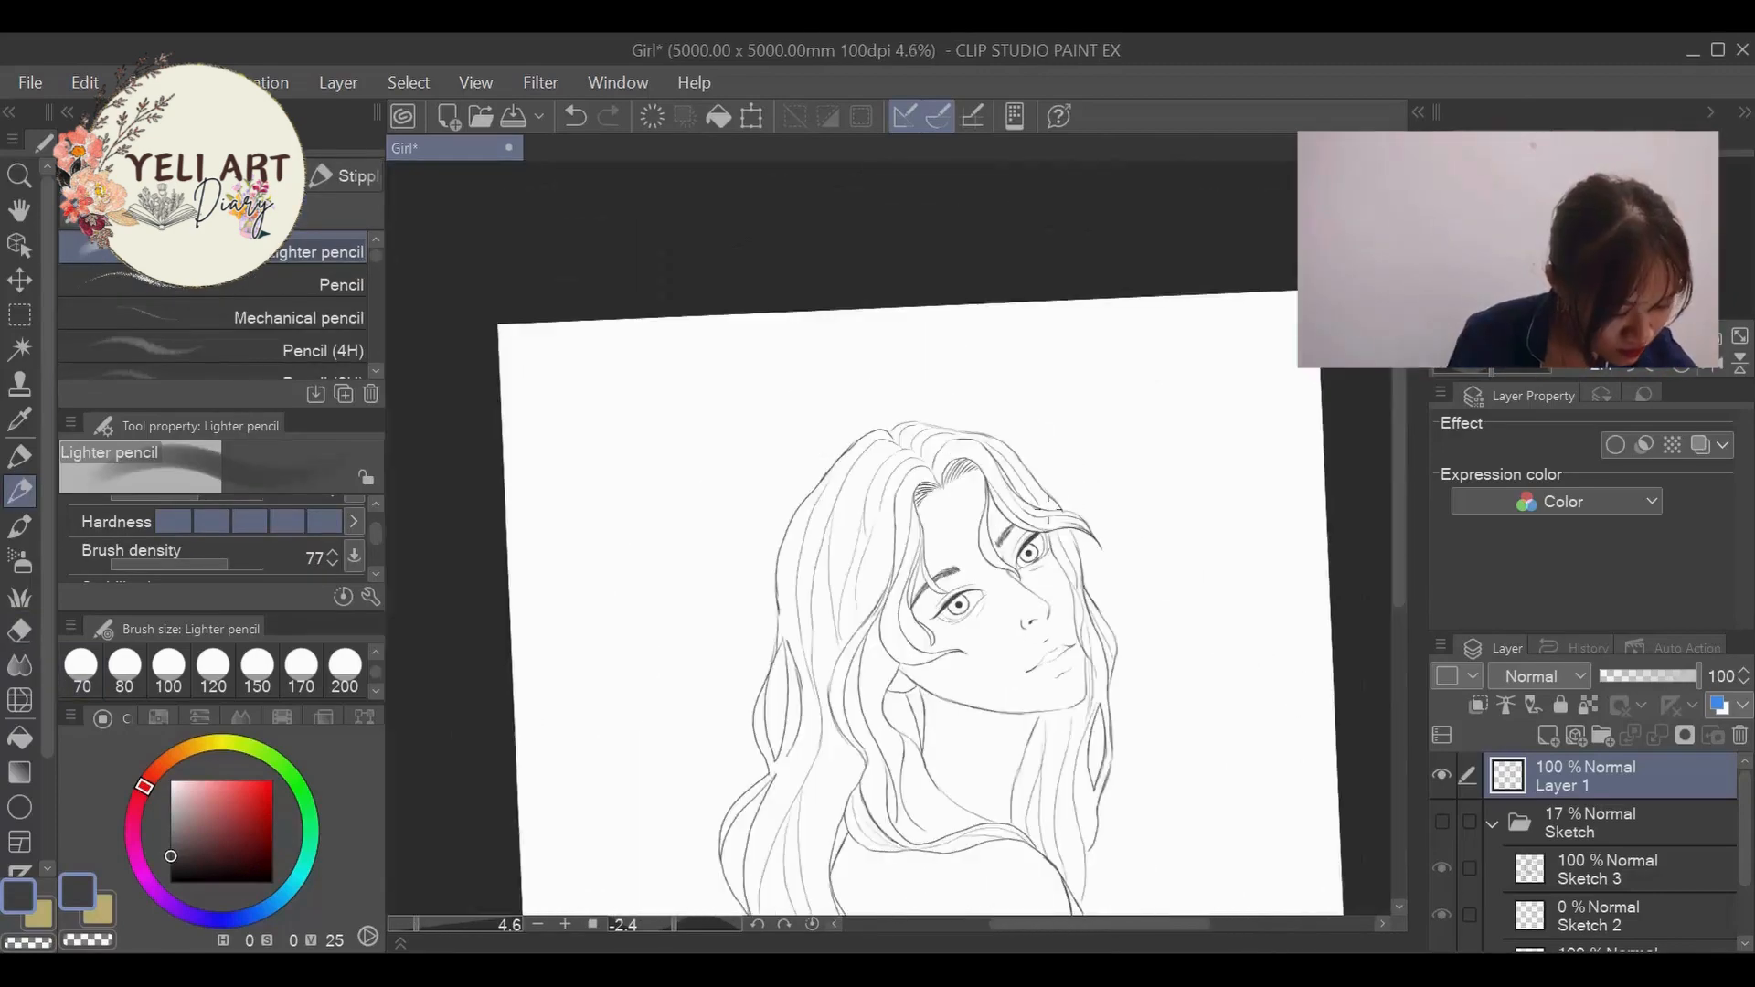
# - Set the pencil size to 40 and ink the curved torso line from the arm line down to the canvas edge
pyautogui.scroll(-1, 987, 555)
pyautogui.scroll(3, 987, 555)
pyautogui.scroll(-3, 987, 555)
pyautogui.scroll(3, 987, 555)
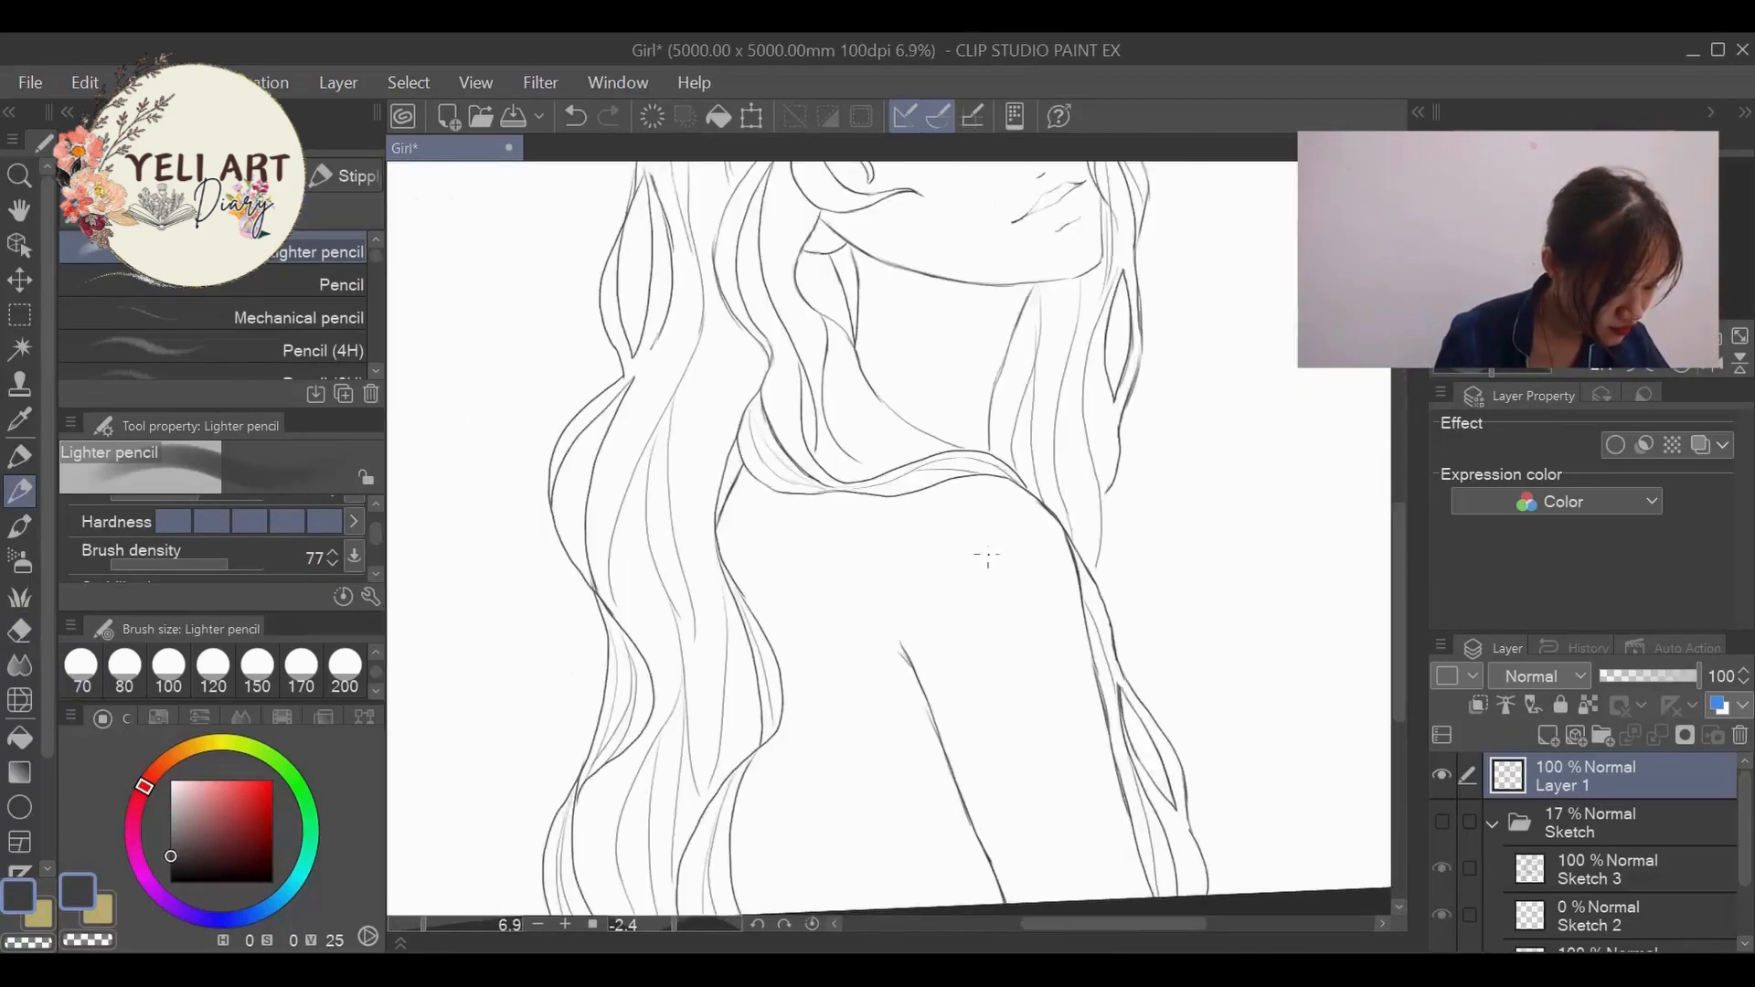
pyautogui.scroll(-3, 988, 555)
pyautogui.scroll(3, 972, 756)
pyautogui.moveTo(1399, 642)
pyautogui.mouseDown()
pyautogui.moveTo(1395, 469)
pyautogui.moveTo(1396, 604)
pyautogui.mouseUp()
pyautogui.press(']')
pyautogui.press(']')
pyautogui.moveTo(967, 753); pyautogui.dragTo(907, 830)
pyautogui.moveTo(1399, 568); pyautogui.dragTo(1399, 596)
pyautogui.moveTo(933, 677); pyautogui.dragTo(906, 734)
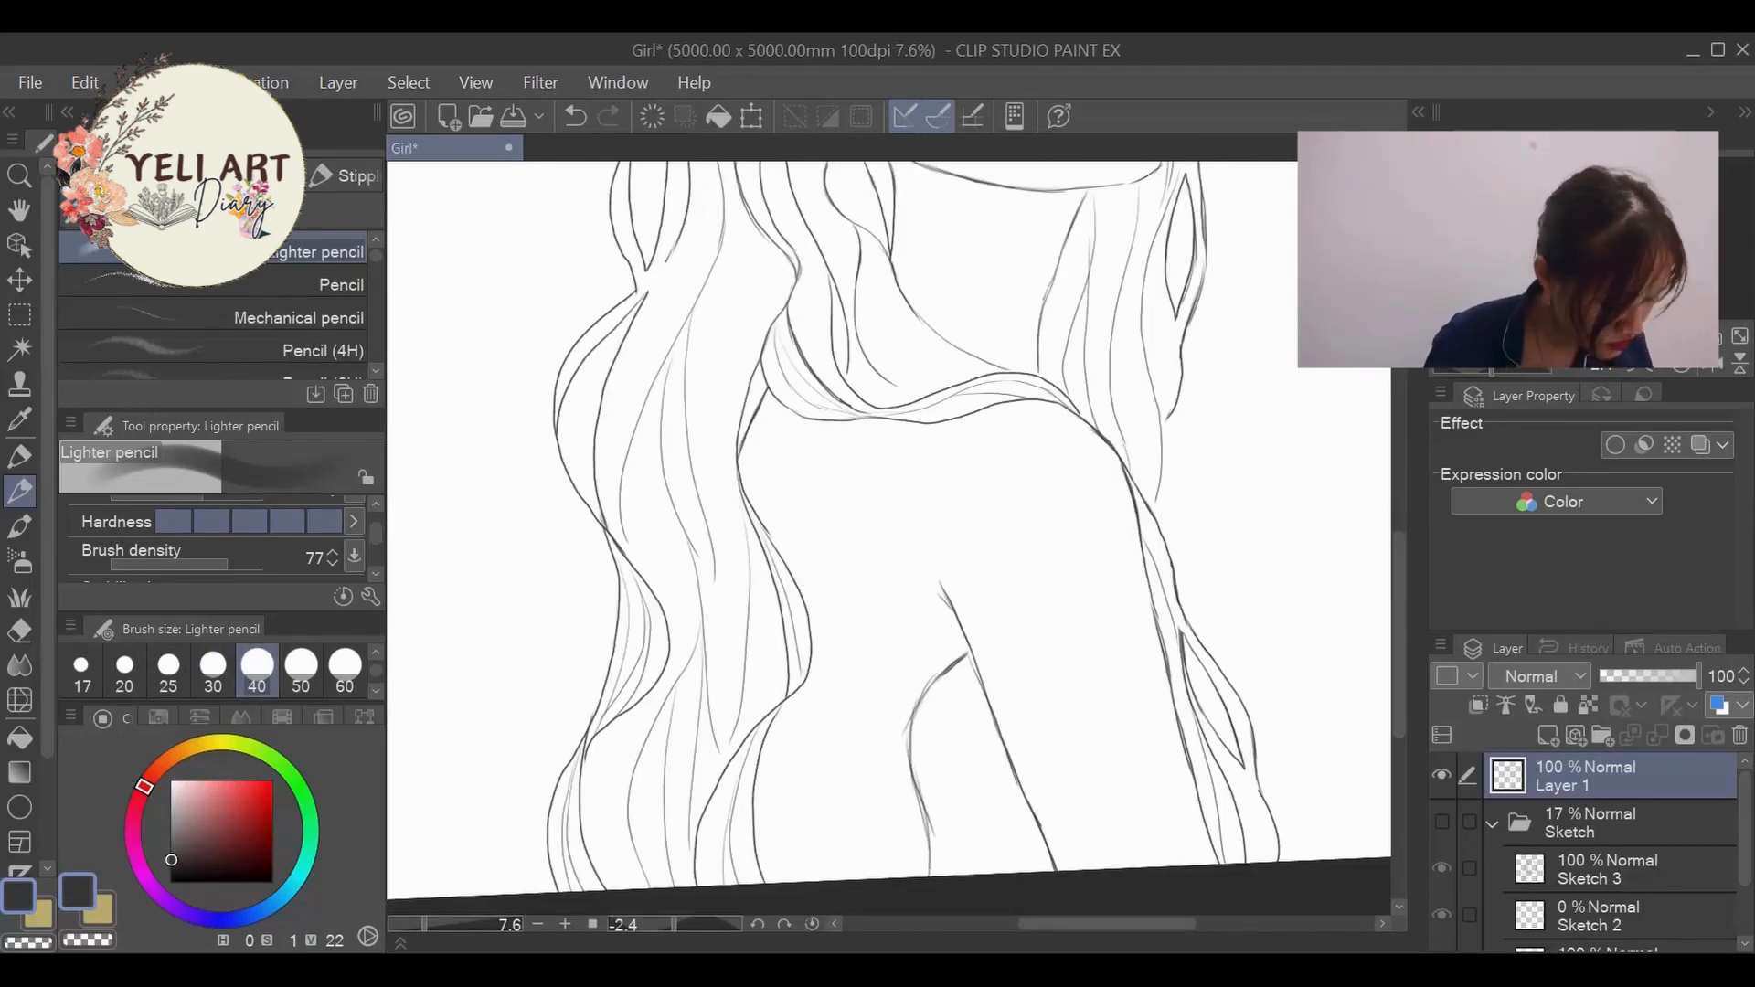
# - Thicken the curved torso line below the arm and try a thin vertical spine line down the middle of the back
pyautogui.moveTo(957, 661); pyautogui.dragTo(908, 718)
pyautogui.moveTo(965, 650); pyautogui.dragTo(926, 863)
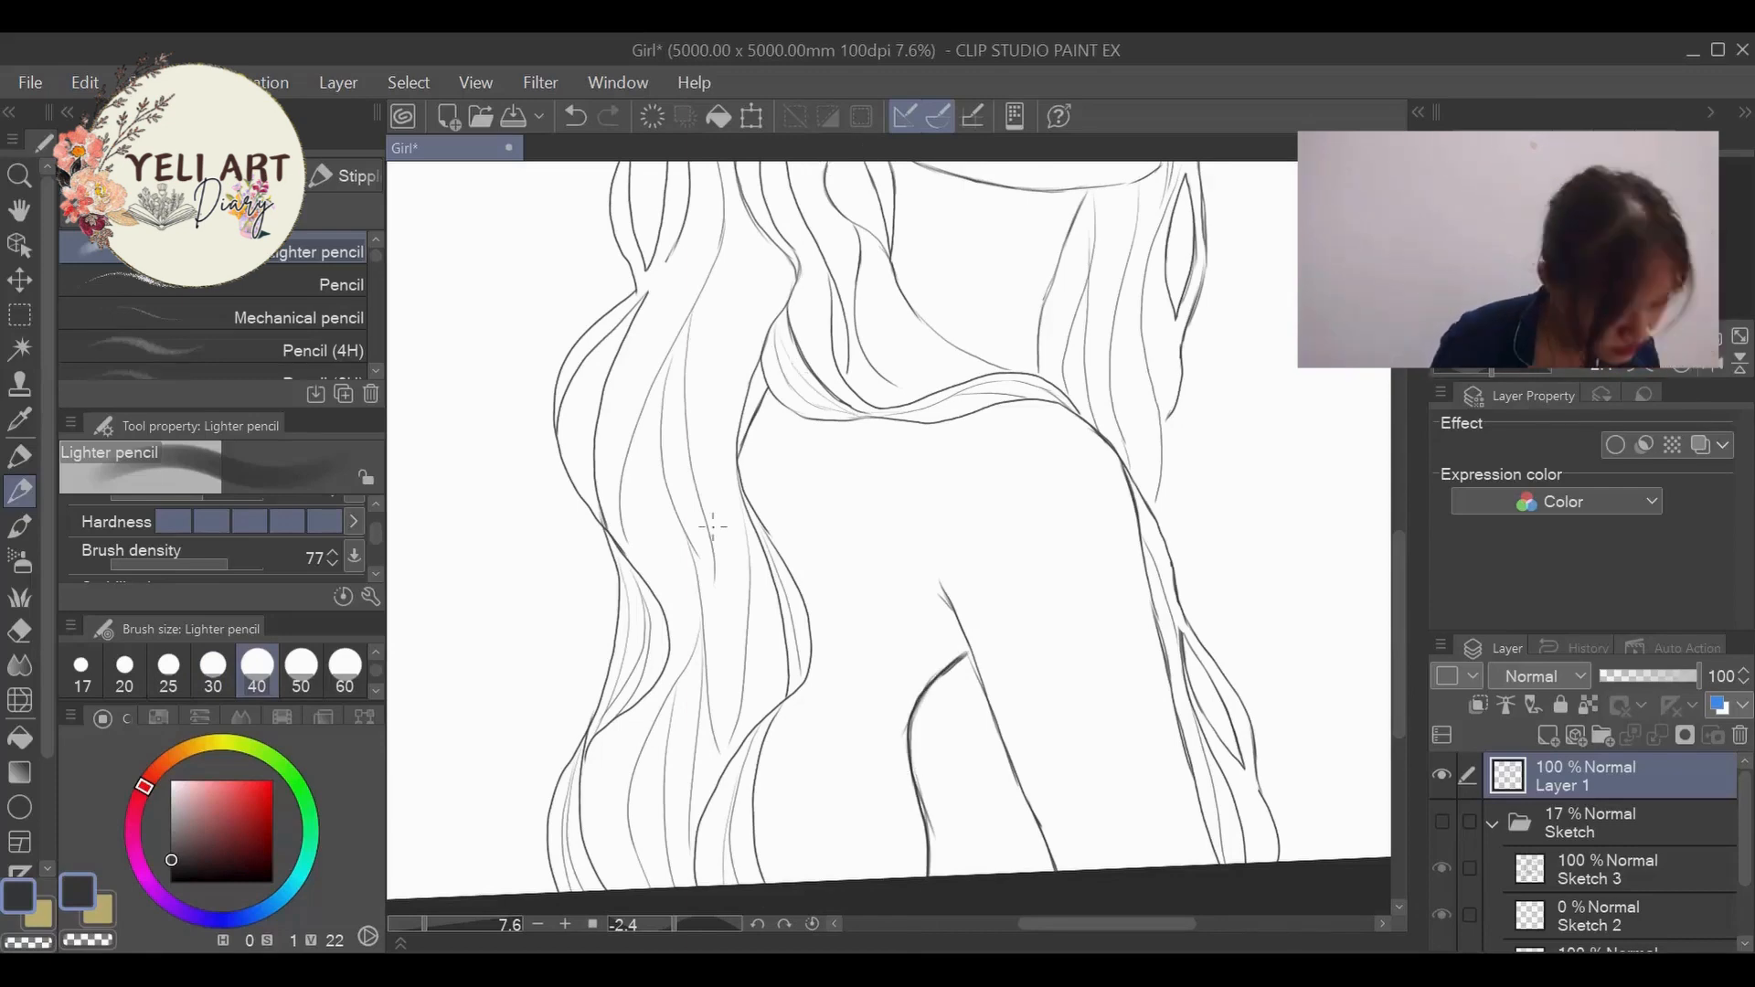
pyautogui.moveTo(835, 573); pyautogui.dragTo(841, 709)
pyautogui.moveTo(1394, 559); pyautogui.dragTo(1394, 551)
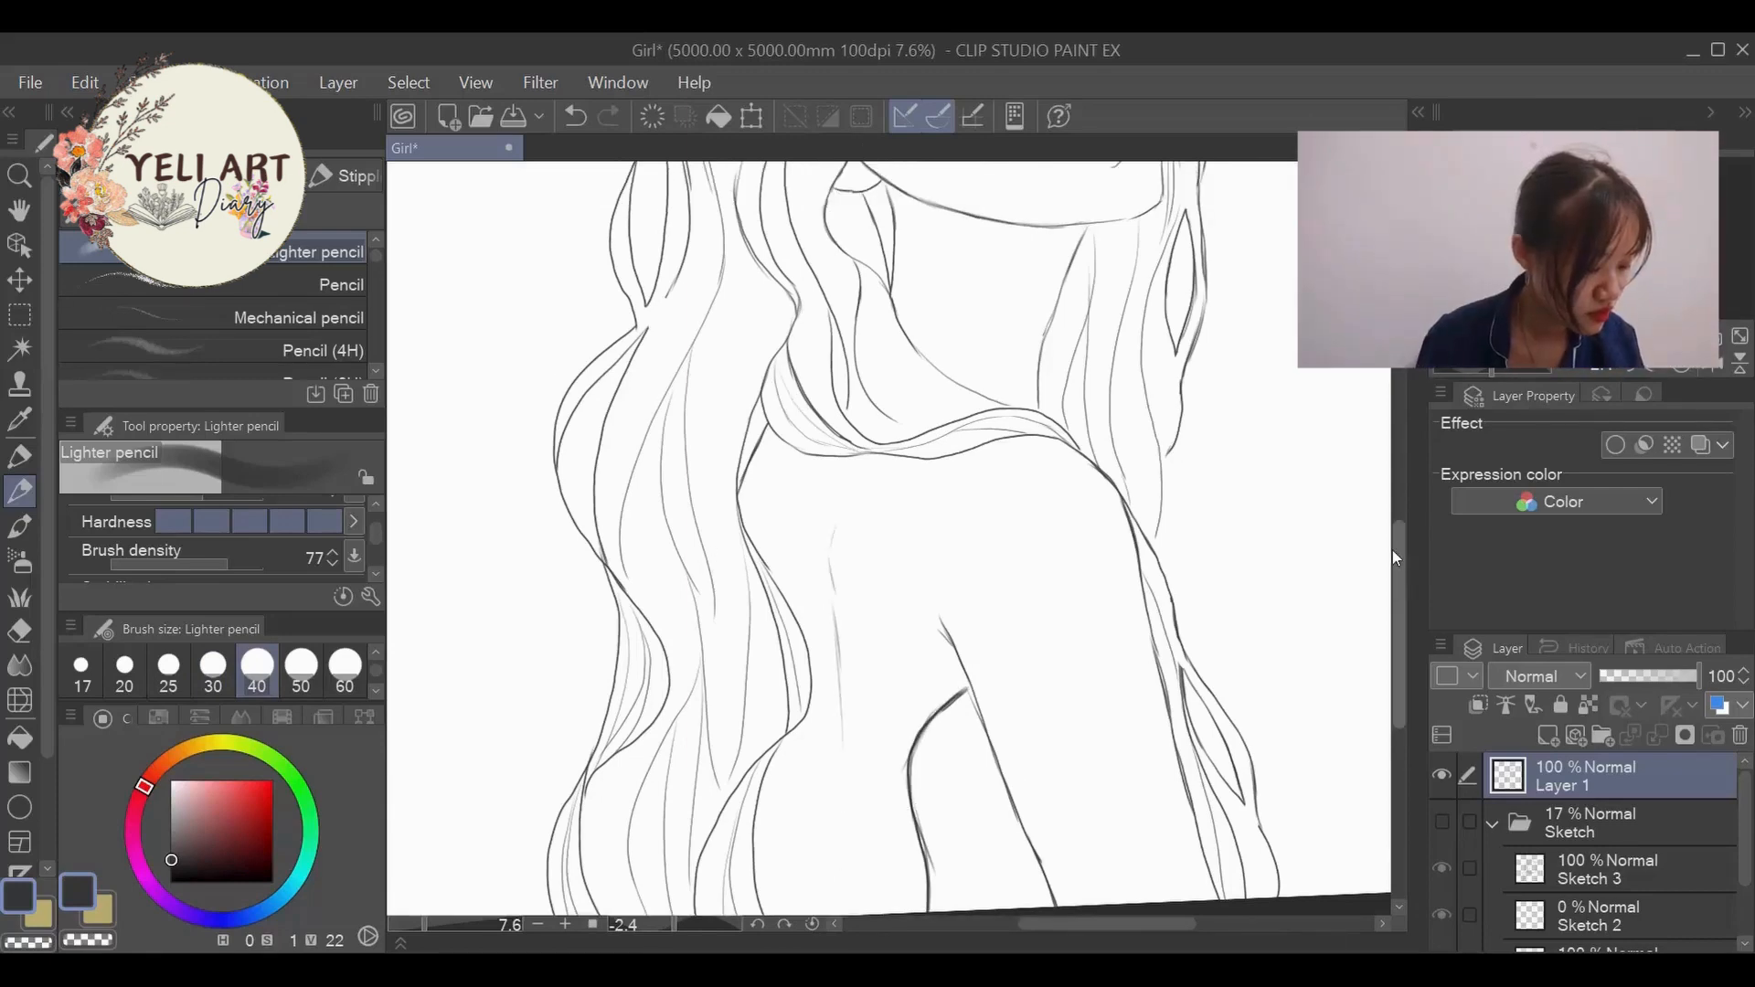
pyautogui.hotkey('ctrl', 'z')
pyautogui.moveTo(833, 559); pyautogui.dragTo(846, 677)
pyautogui.moveTo(846, 691); pyautogui.dragTo(843, 804)
pyautogui.scroll(-5, 835, 706)
pyautogui.scroll(2, 788, 684)
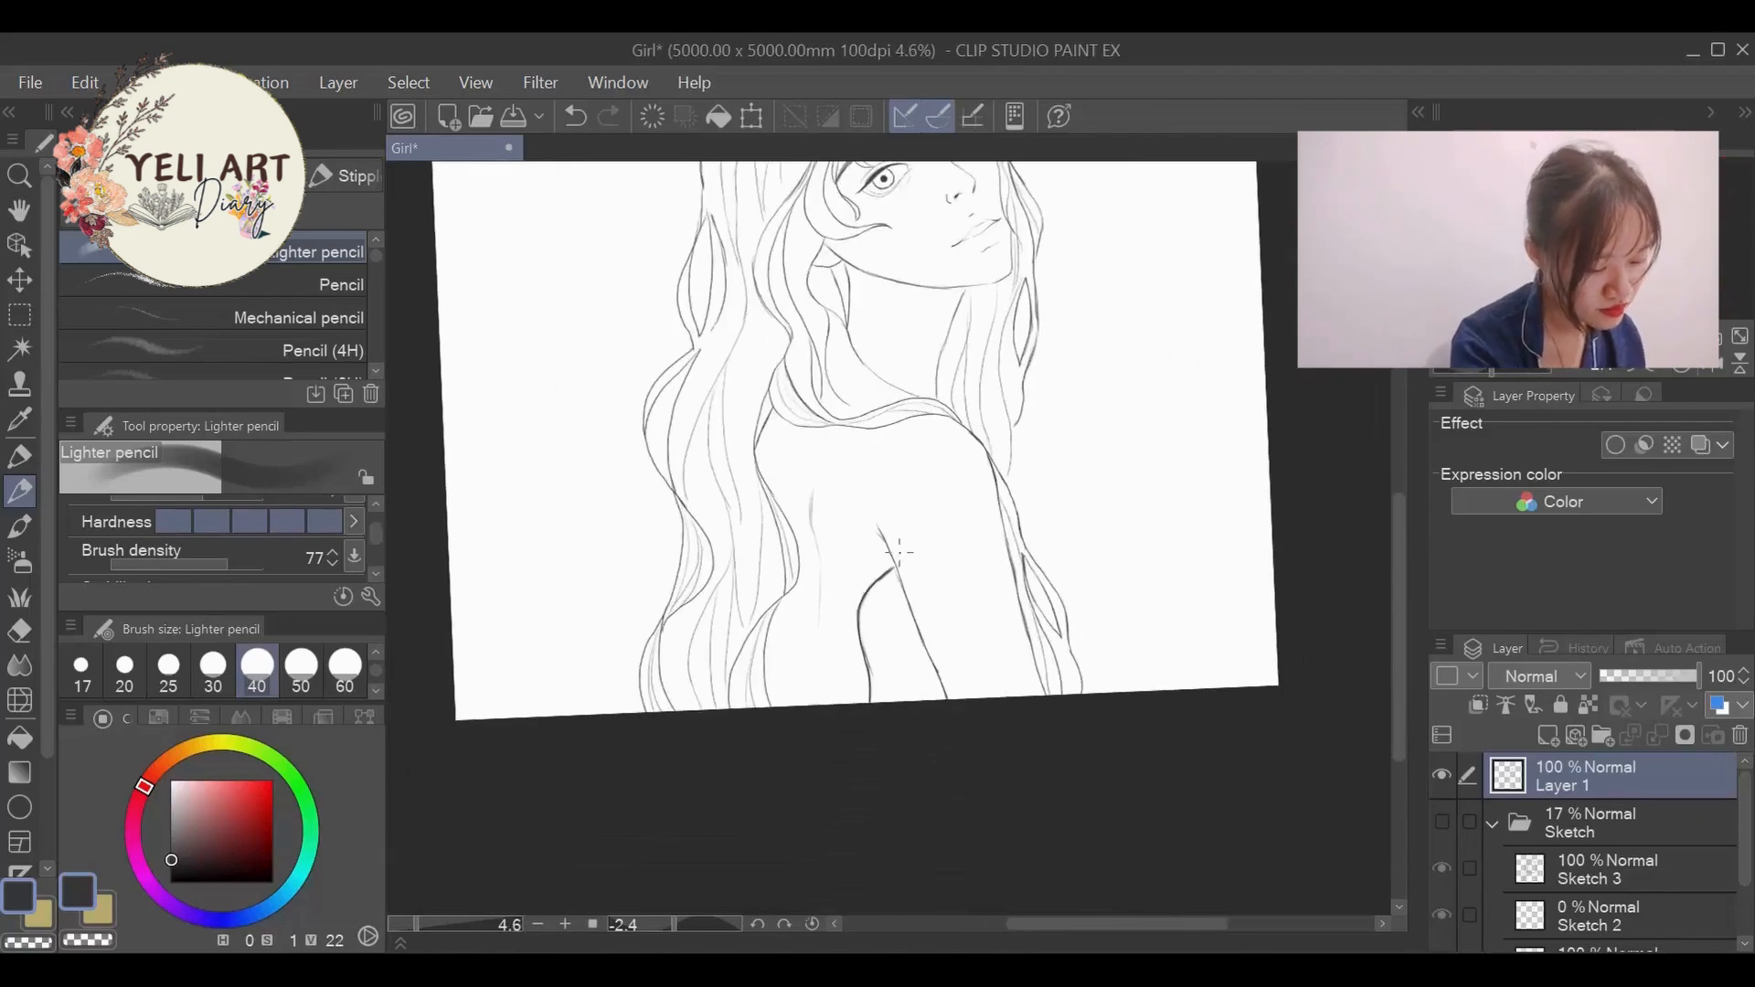
# - Undo the spine line and the thickening of the torso curve
pyautogui.scroll(-3, 768, 702)
pyautogui.scroll(2, 784, 706)
pyautogui.hotkey('ctrl', 'z')
pyautogui.hotkey('ctrl', 'z')
pyautogui.hotkey('ctrl', 'z')
pyautogui.hotkey('ctrl', 'z')
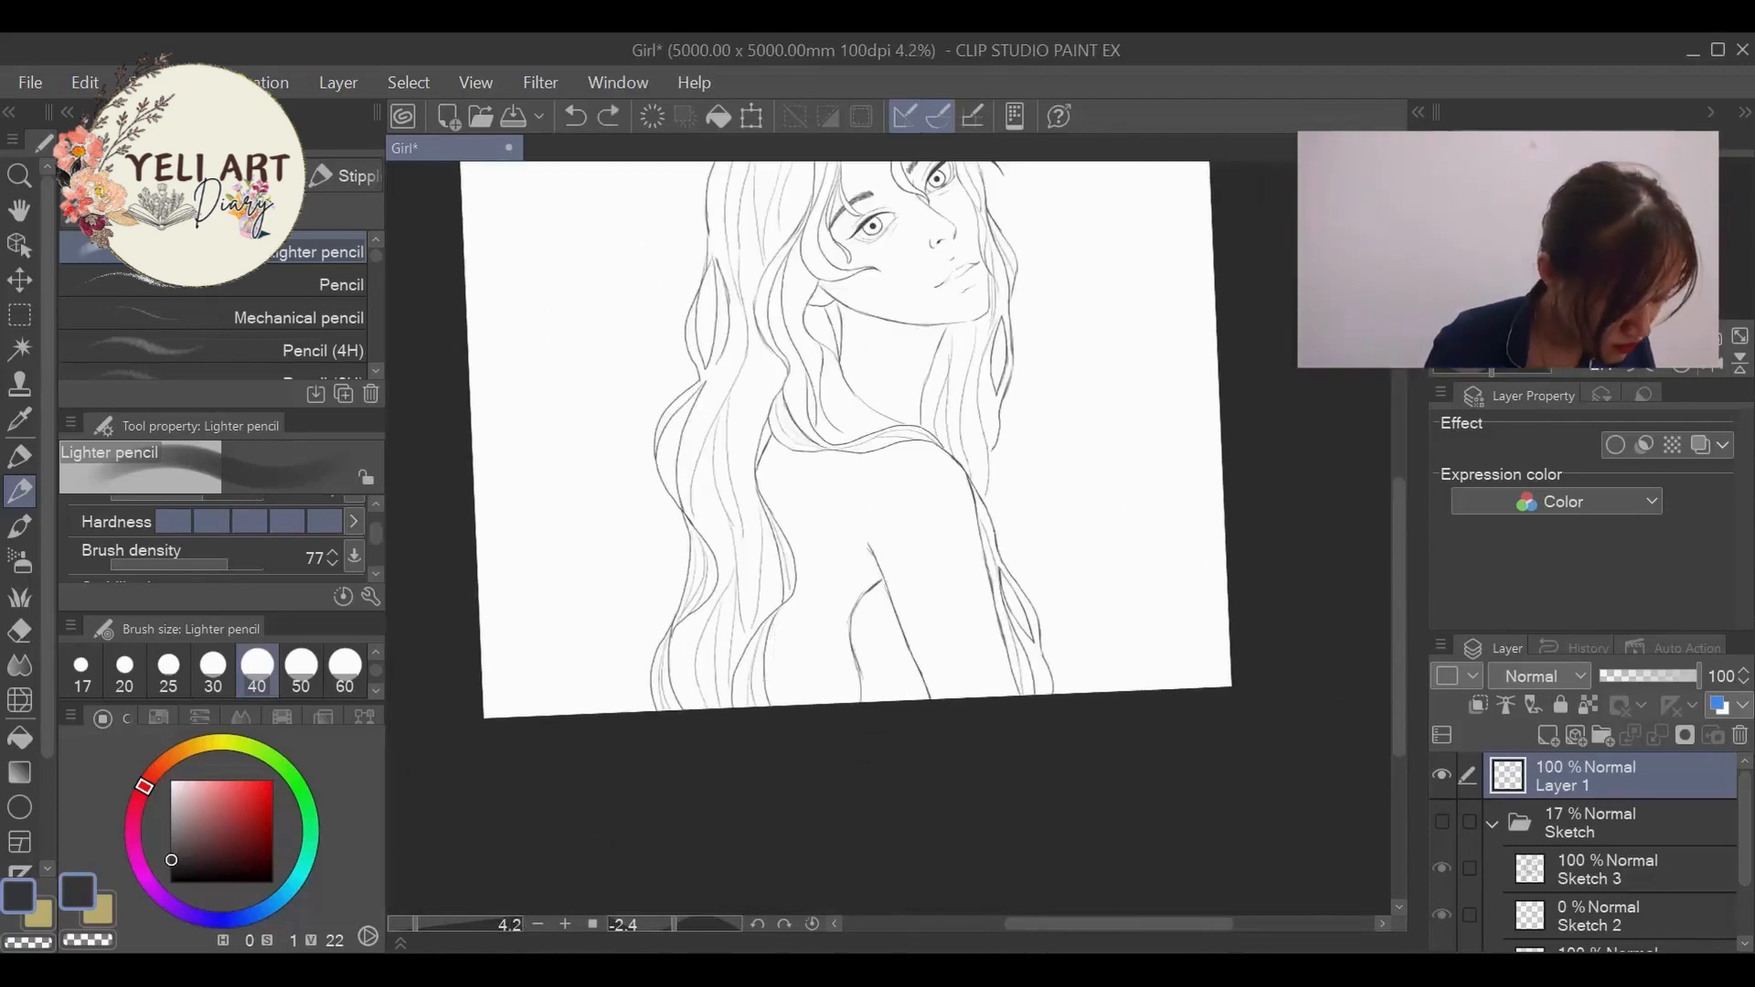
# - Replace the torso curve with a curved dress top edge between the hair and arm, and add a short spine line above it
pyautogui.scroll(6, 787, 578)
pyautogui.moveTo(953, 582)
pyautogui.mouseDown()
pyautogui.moveTo(875, 650)
pyautogui.moveTo(952, 692)
pyautogui.mouseUp()
pyautogui.hotkey('ctrl', 'z')
pyautogui.hotkey('ctrl', 'z')
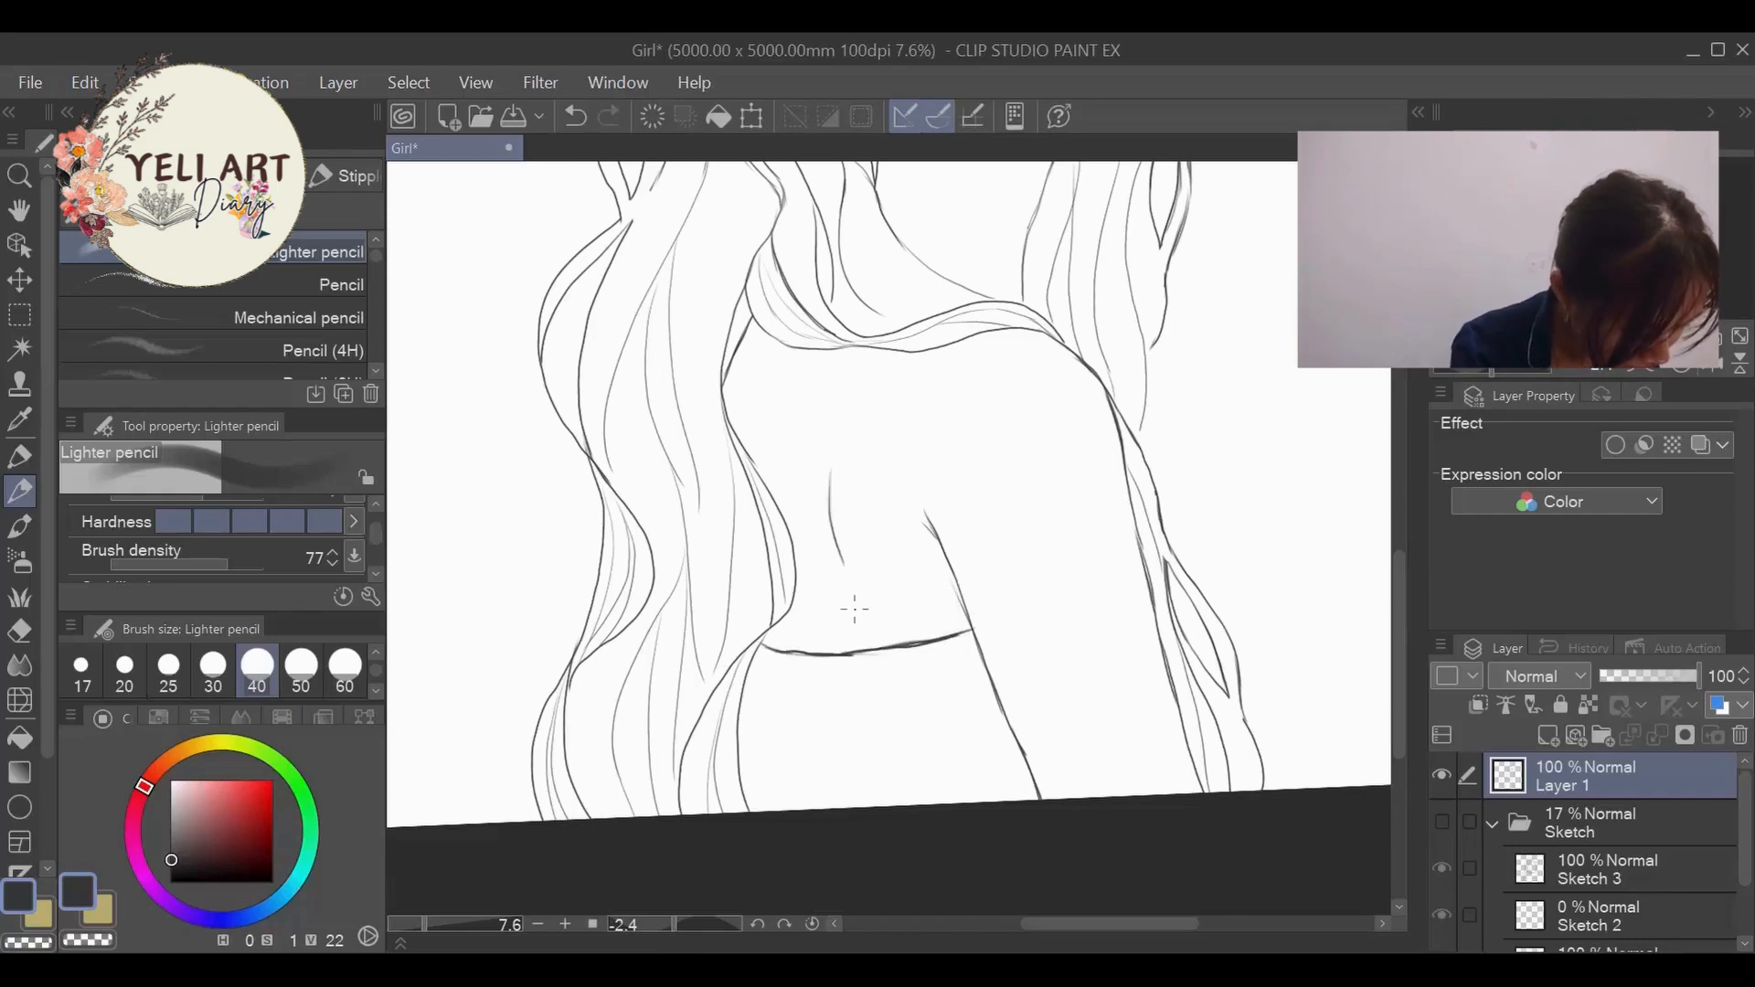
# - Try a short slanted side line for the torso below the dress edge, beside the long hair at the canvas edge
pyautogui.scroll(-2, 856, 640)
pyautogui.scroll(-3, 835, 787)
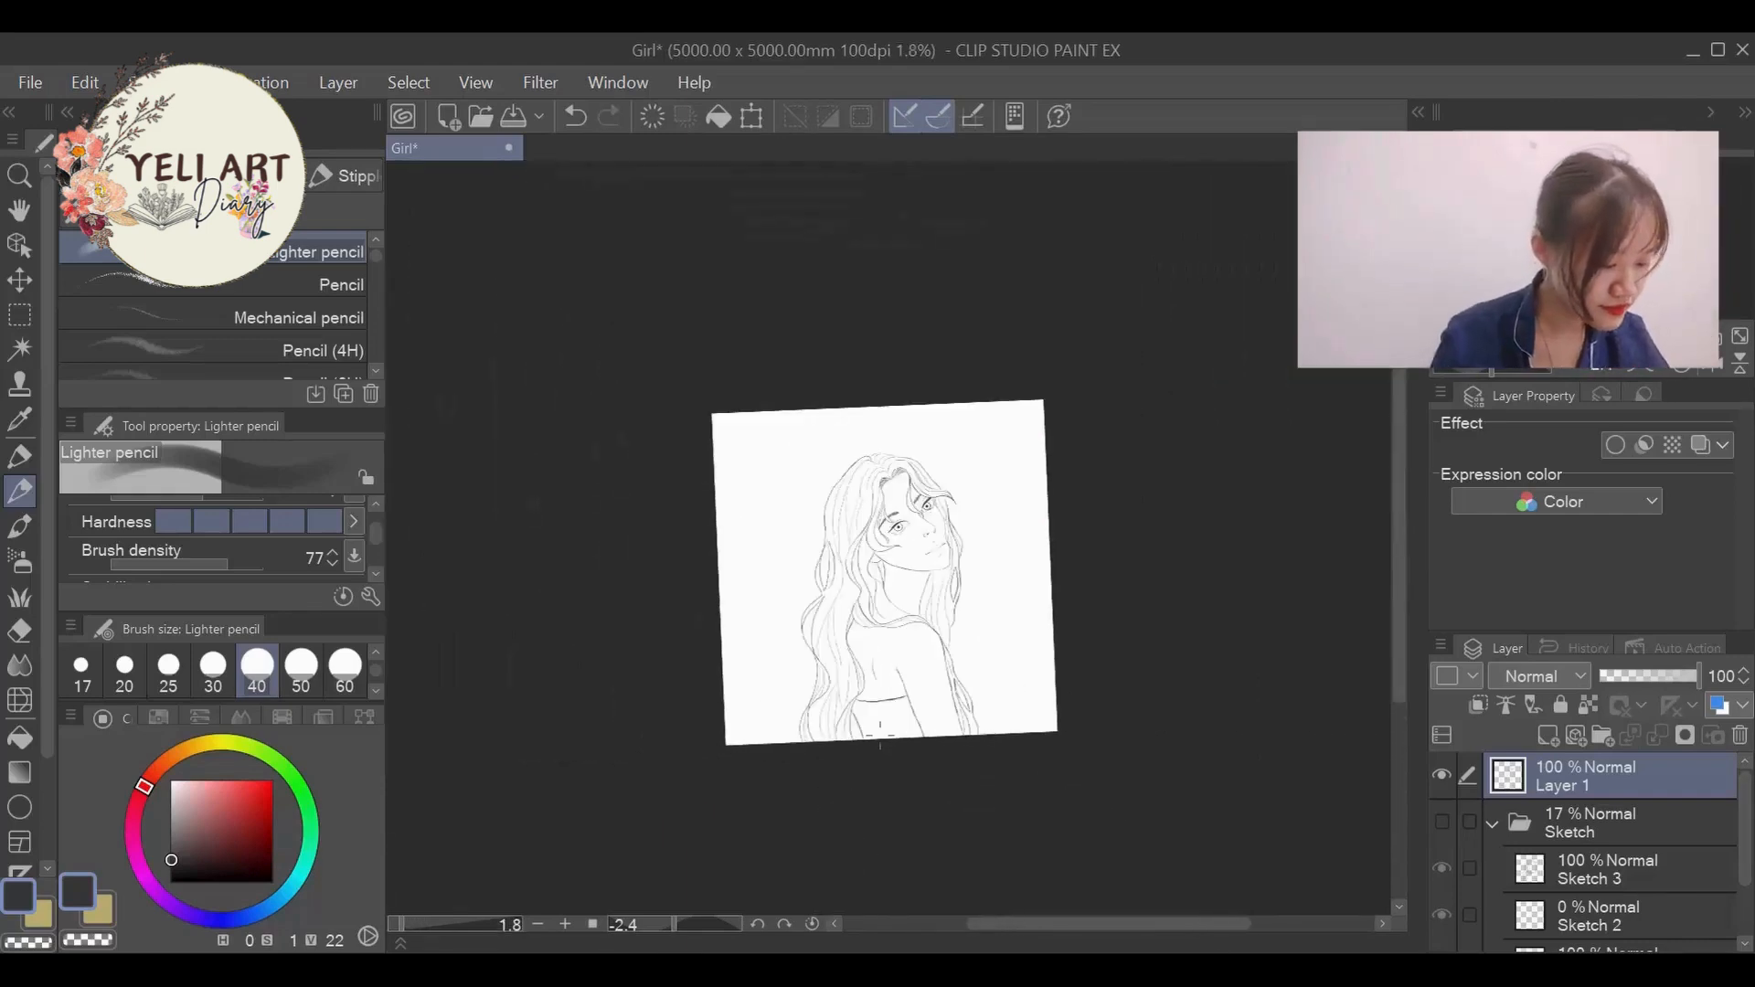
pyautogui.scroll(2, 841, 731)
pyautogui.scroll(-1, 841, 690)
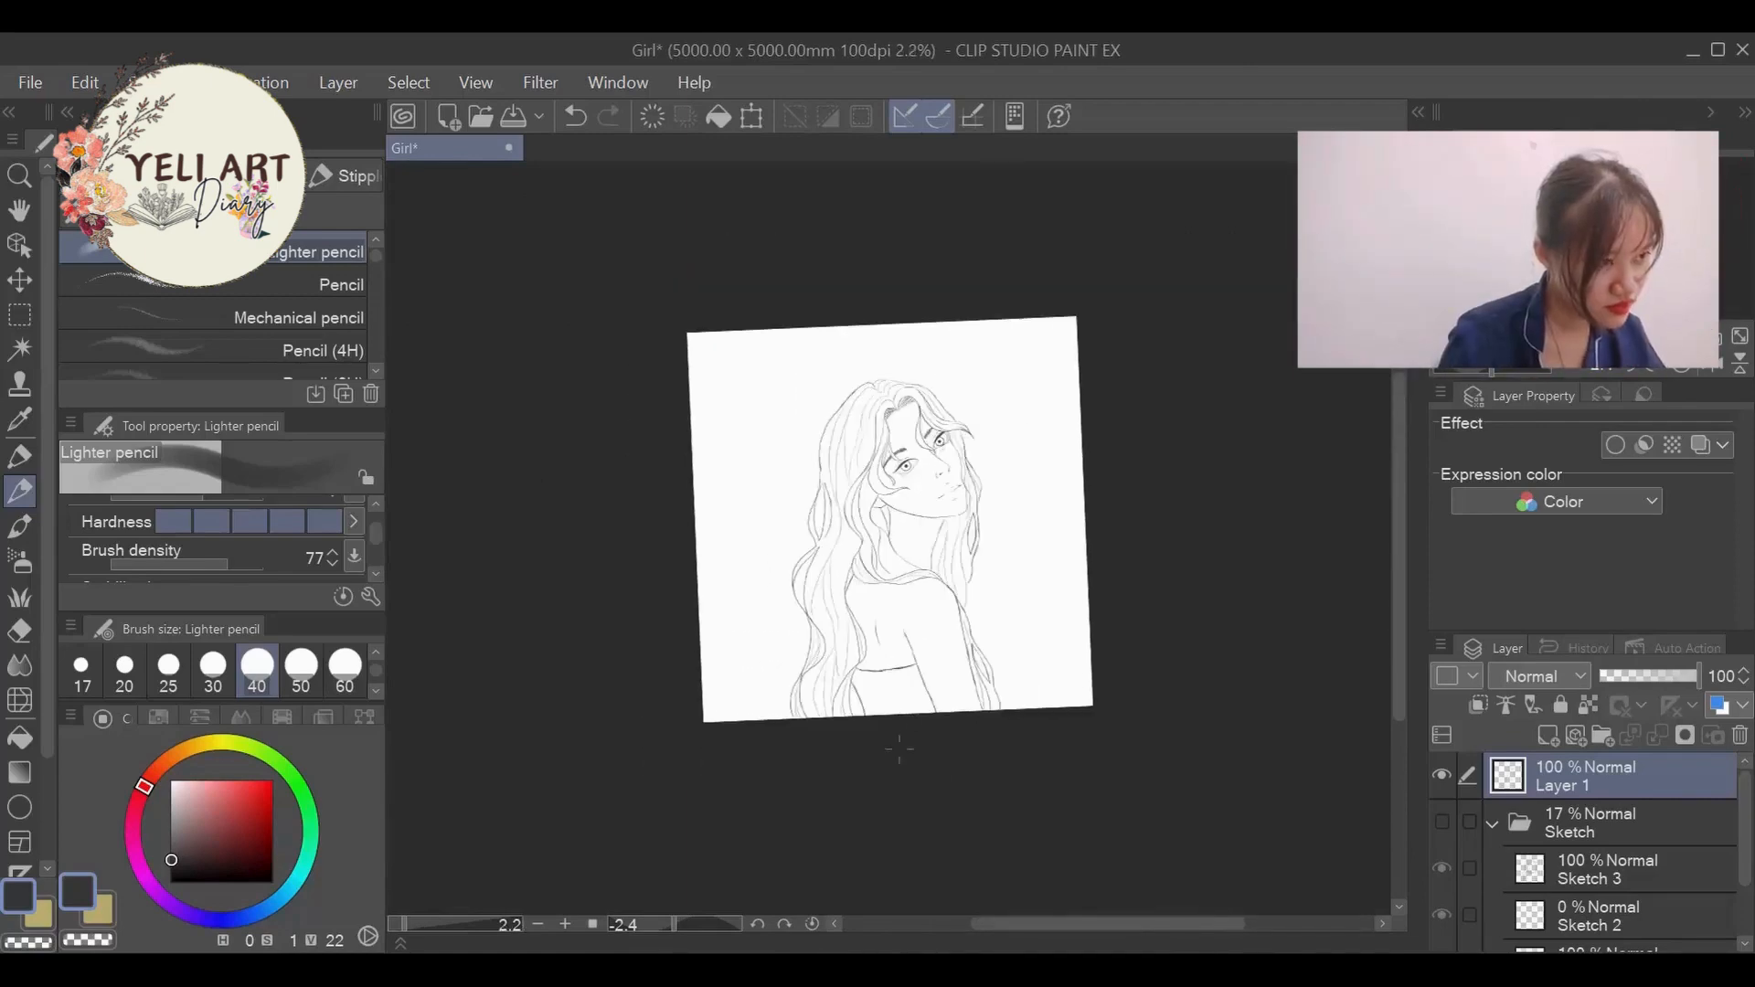
pyautogui.scroll(3, 827, 696)
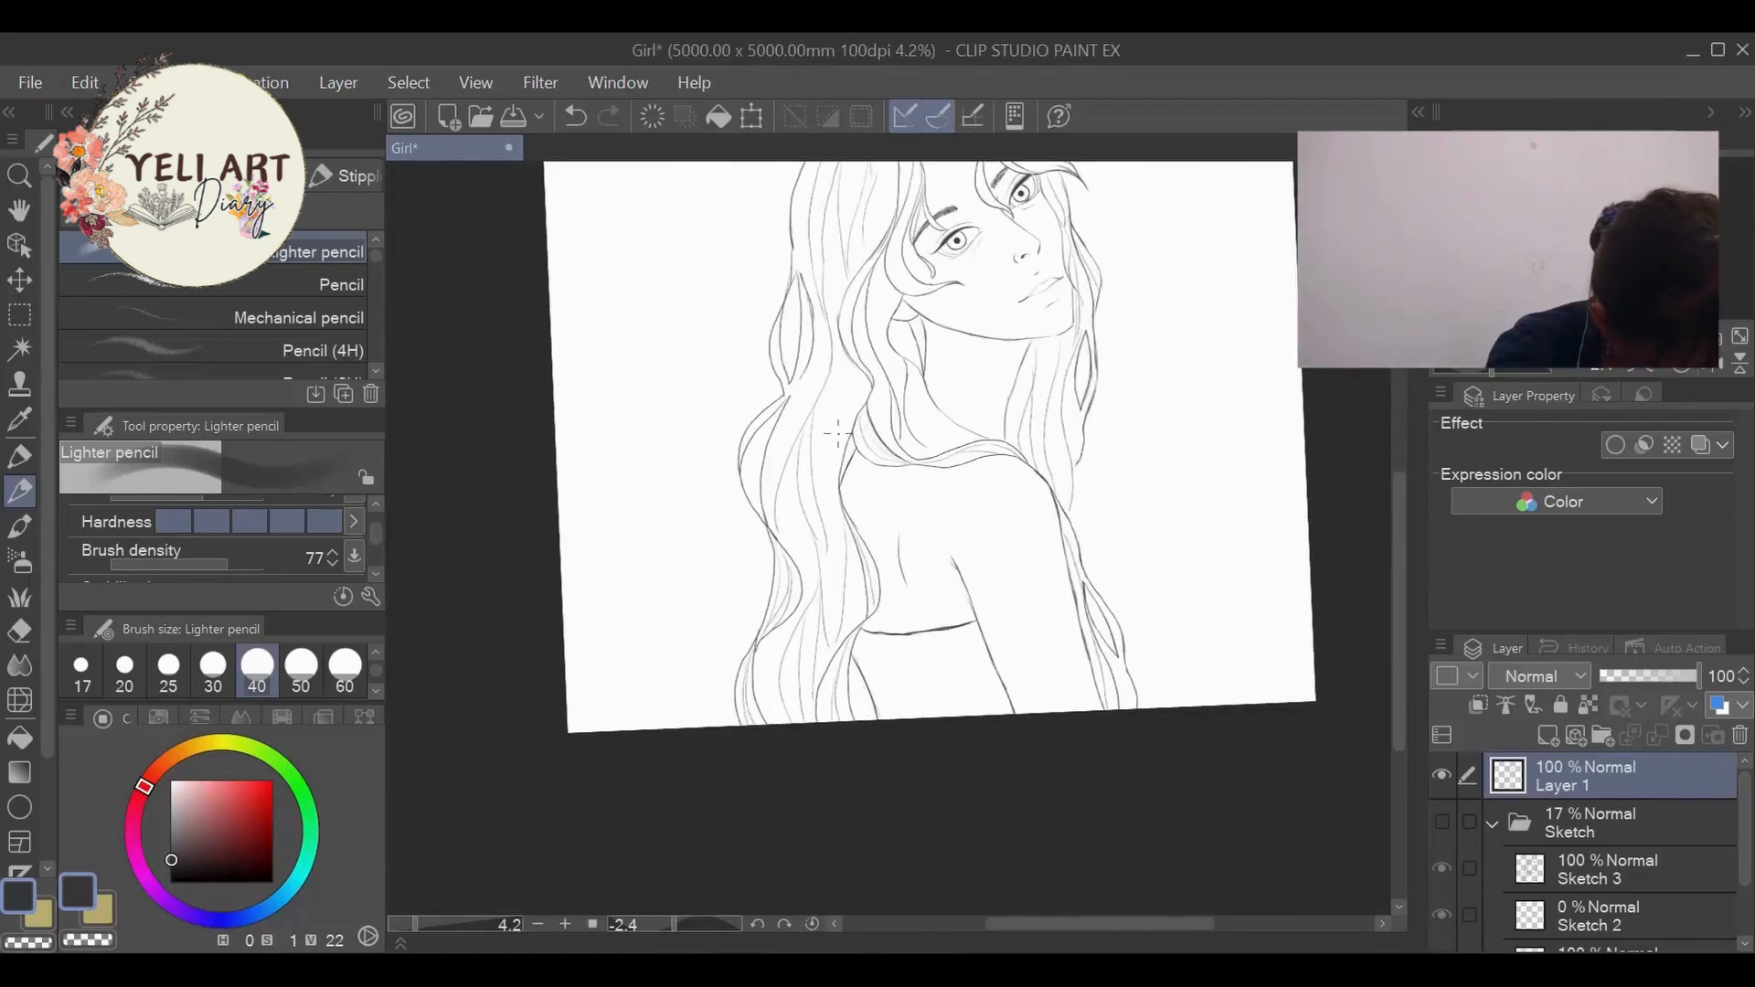
pyautogui.scroll(-1, 882, 740)
pyautogui.scroll(3, 549, 759)
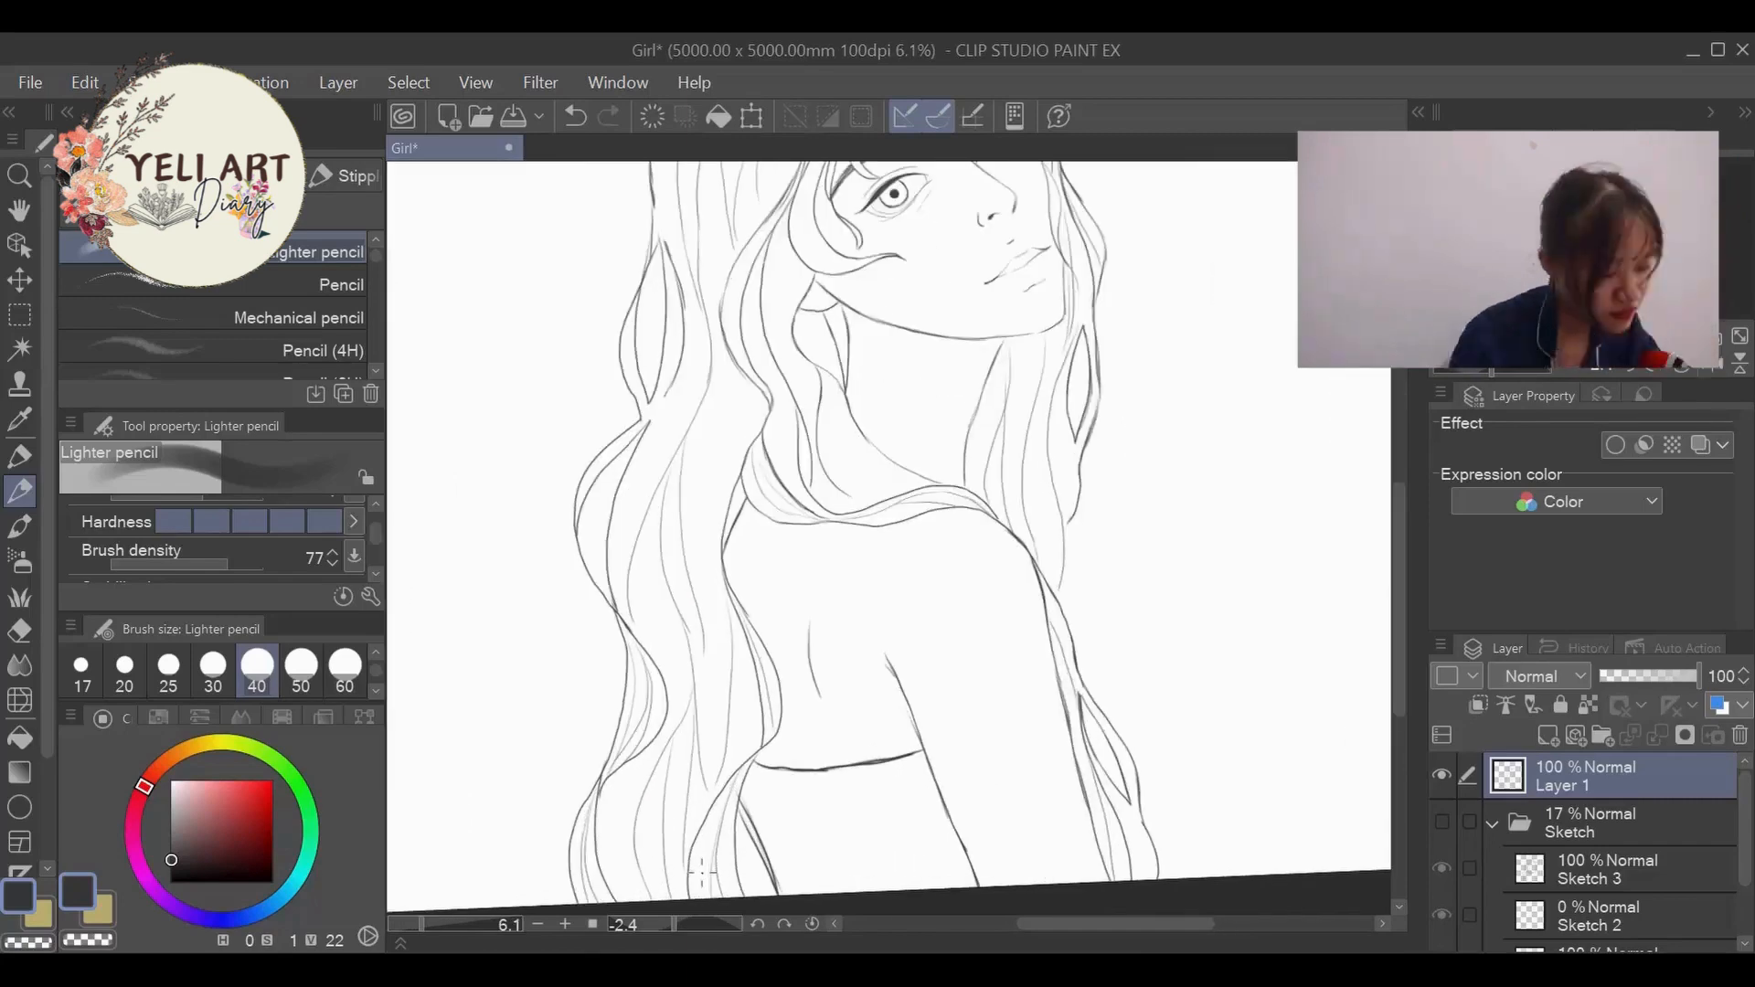
pyautogui.scroll(-3, 842, 561)
pyautogui.hotkey('ctrl', 'z')
pyautogui.scroll(2, 827, 585)
# - Erase the short spine line on the back and remove the slanted torso line beside the hair
pyautogui.press('e')
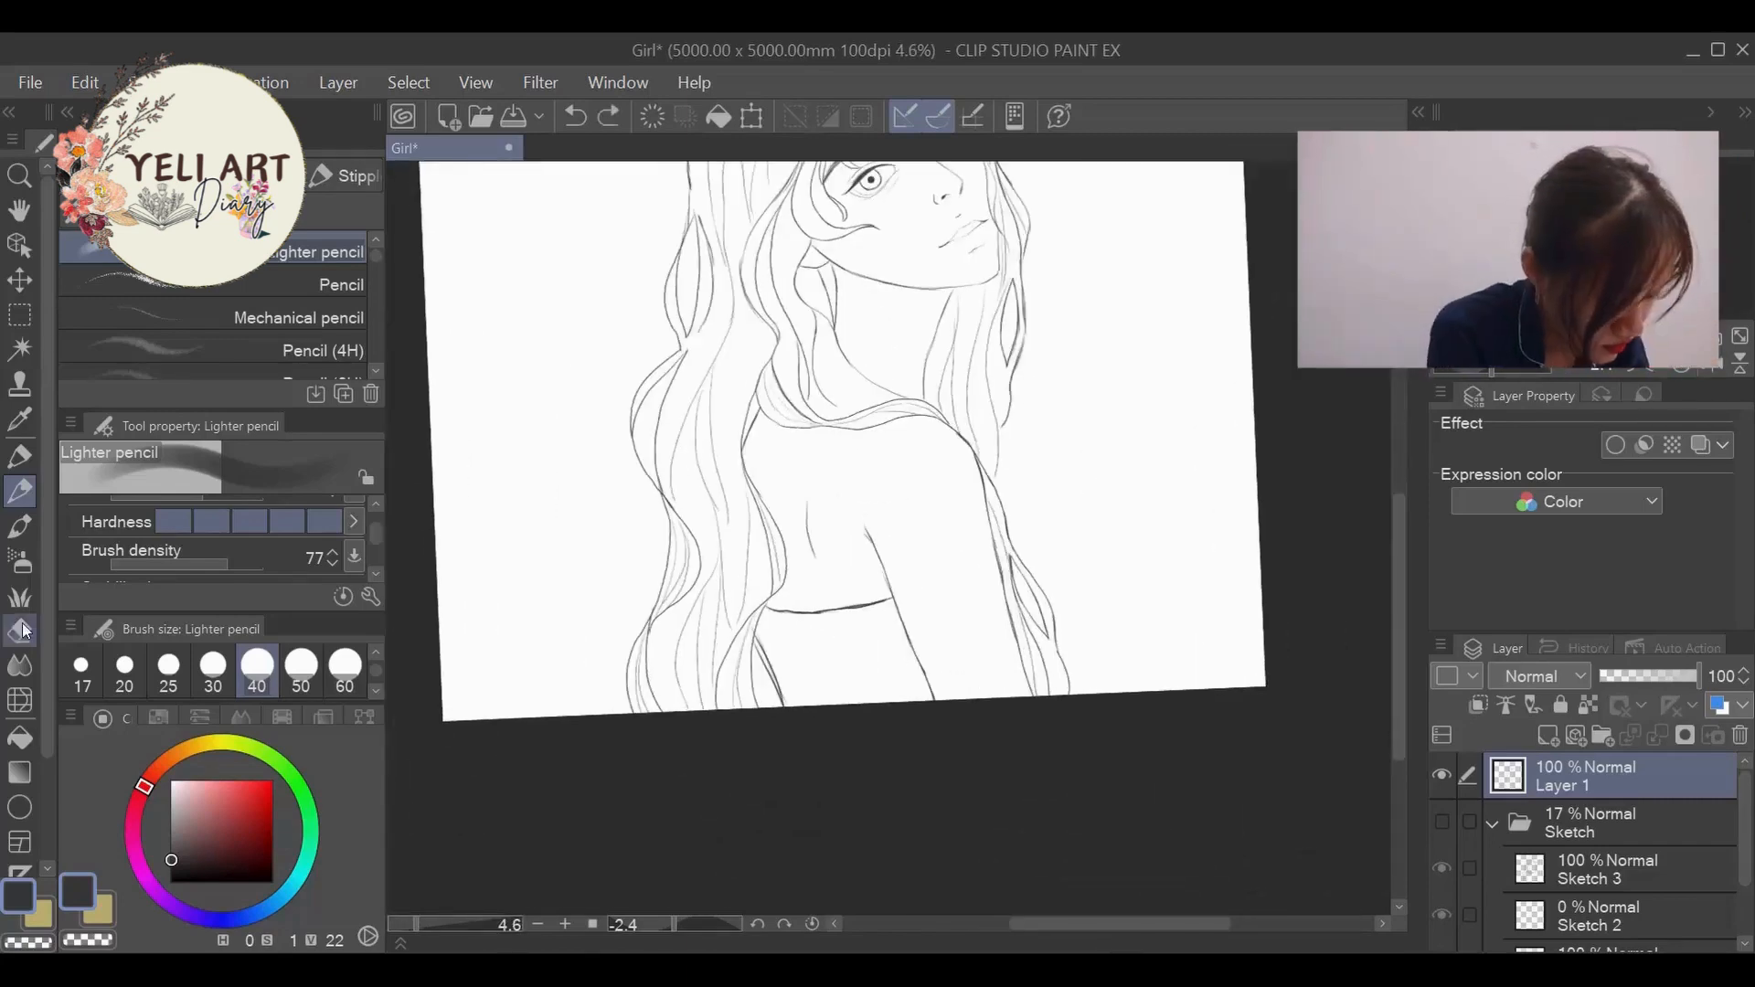
pyautogui.hotkey('ctrl', 'y')
pyautogui.press('p')
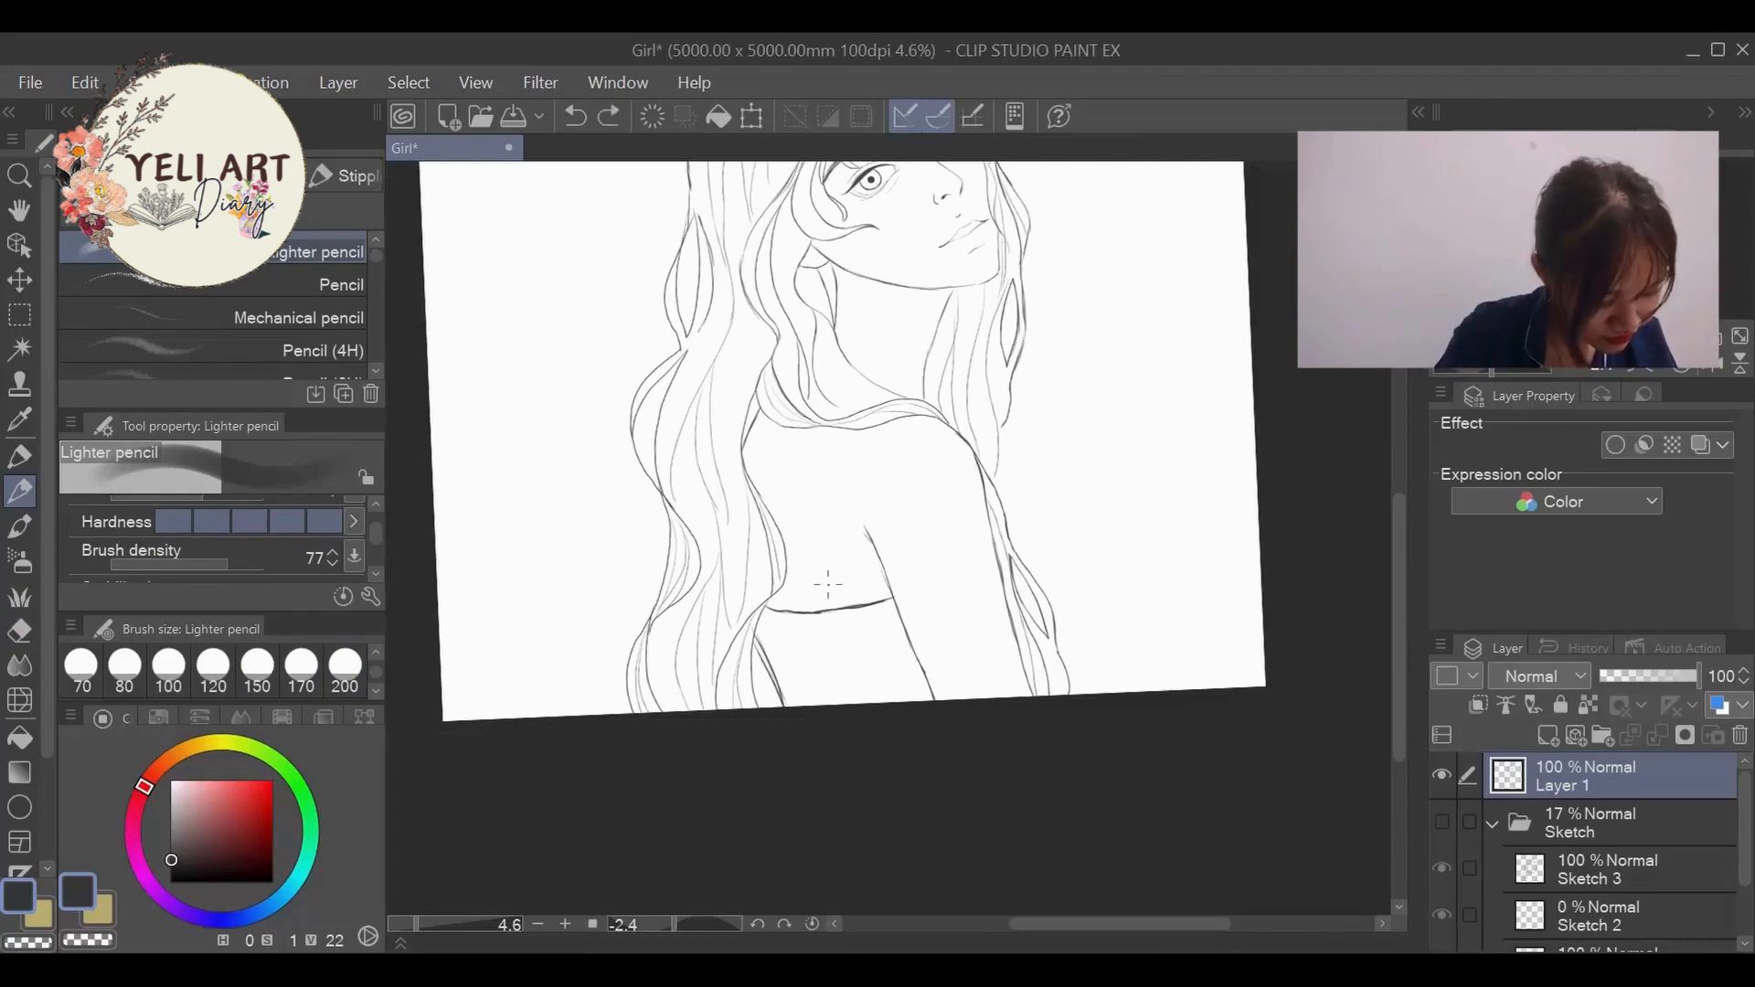
pyautogui.scroll(-3, 817, 594)
pyautogui.hotkey('ctrl', 'z')
pyautogui.scroll(3, 817, 594)
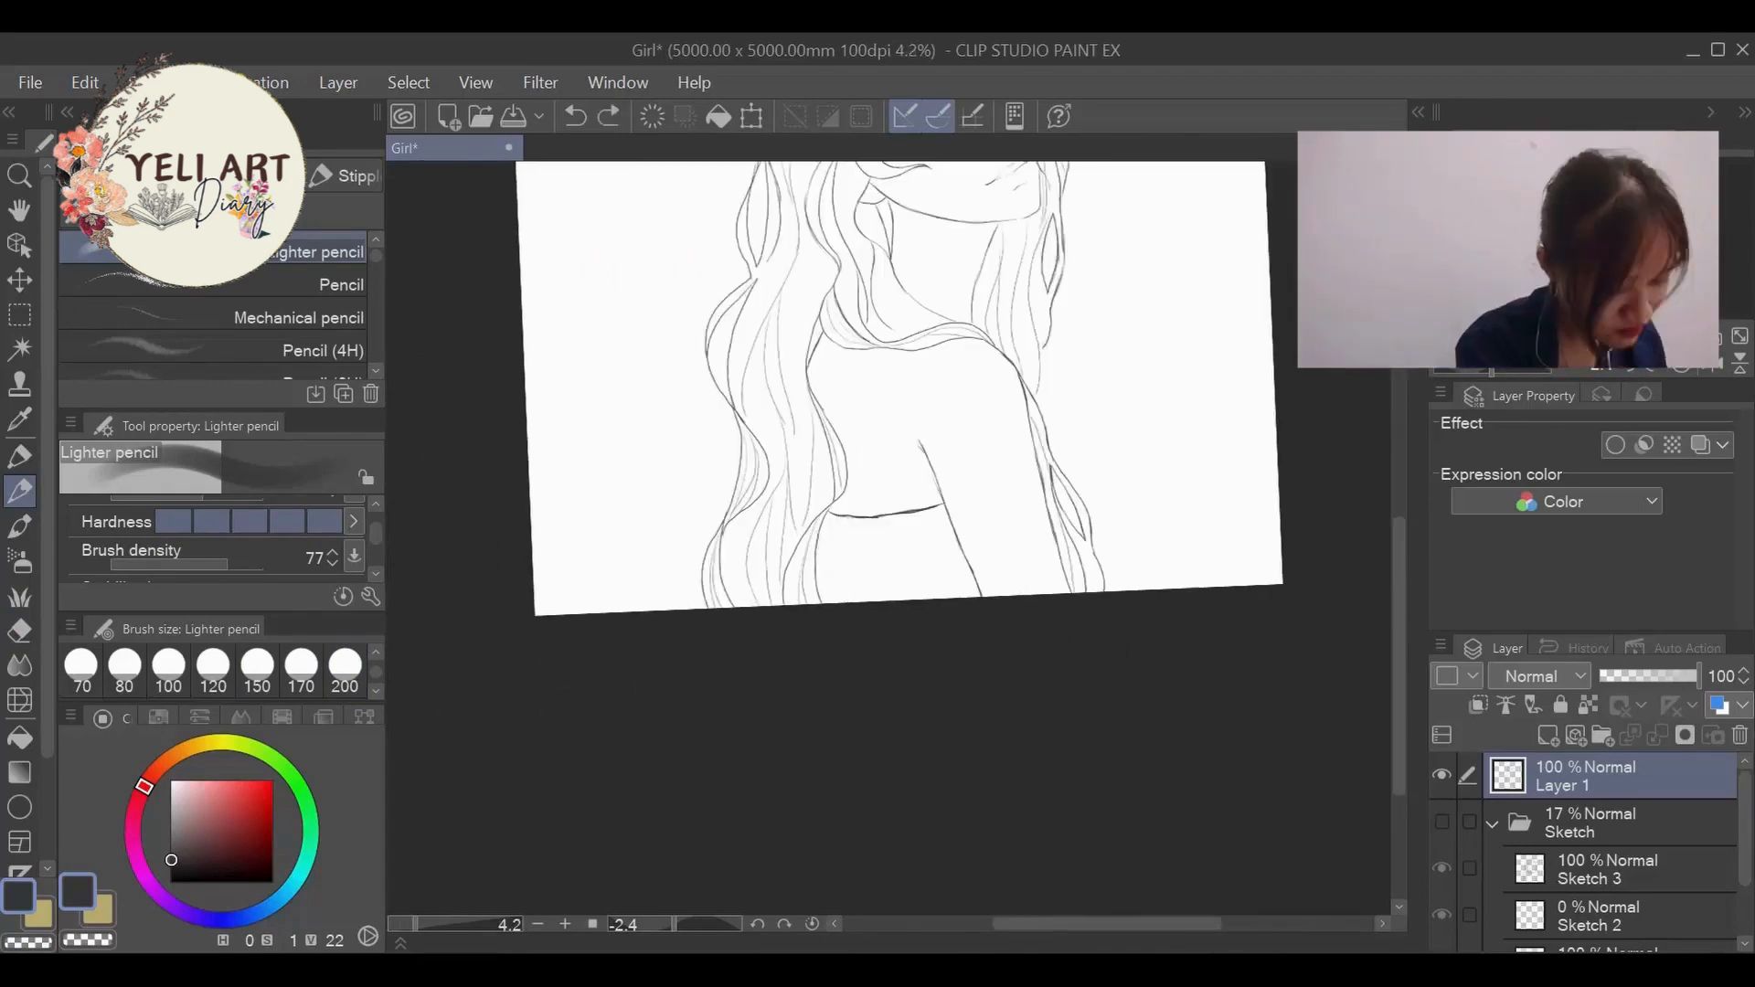
# - Draw the lower line of the dress band and fill the dress below it with vertical pleat lines down to the canvas edge
pyautogui.scroll(-5, 1129, 448)
pyautogui.scroll(4, 1083, 407)
pyautogui.scroll(-2, 1042, 491)
pyautogui.scroll(3, 1038, 370)
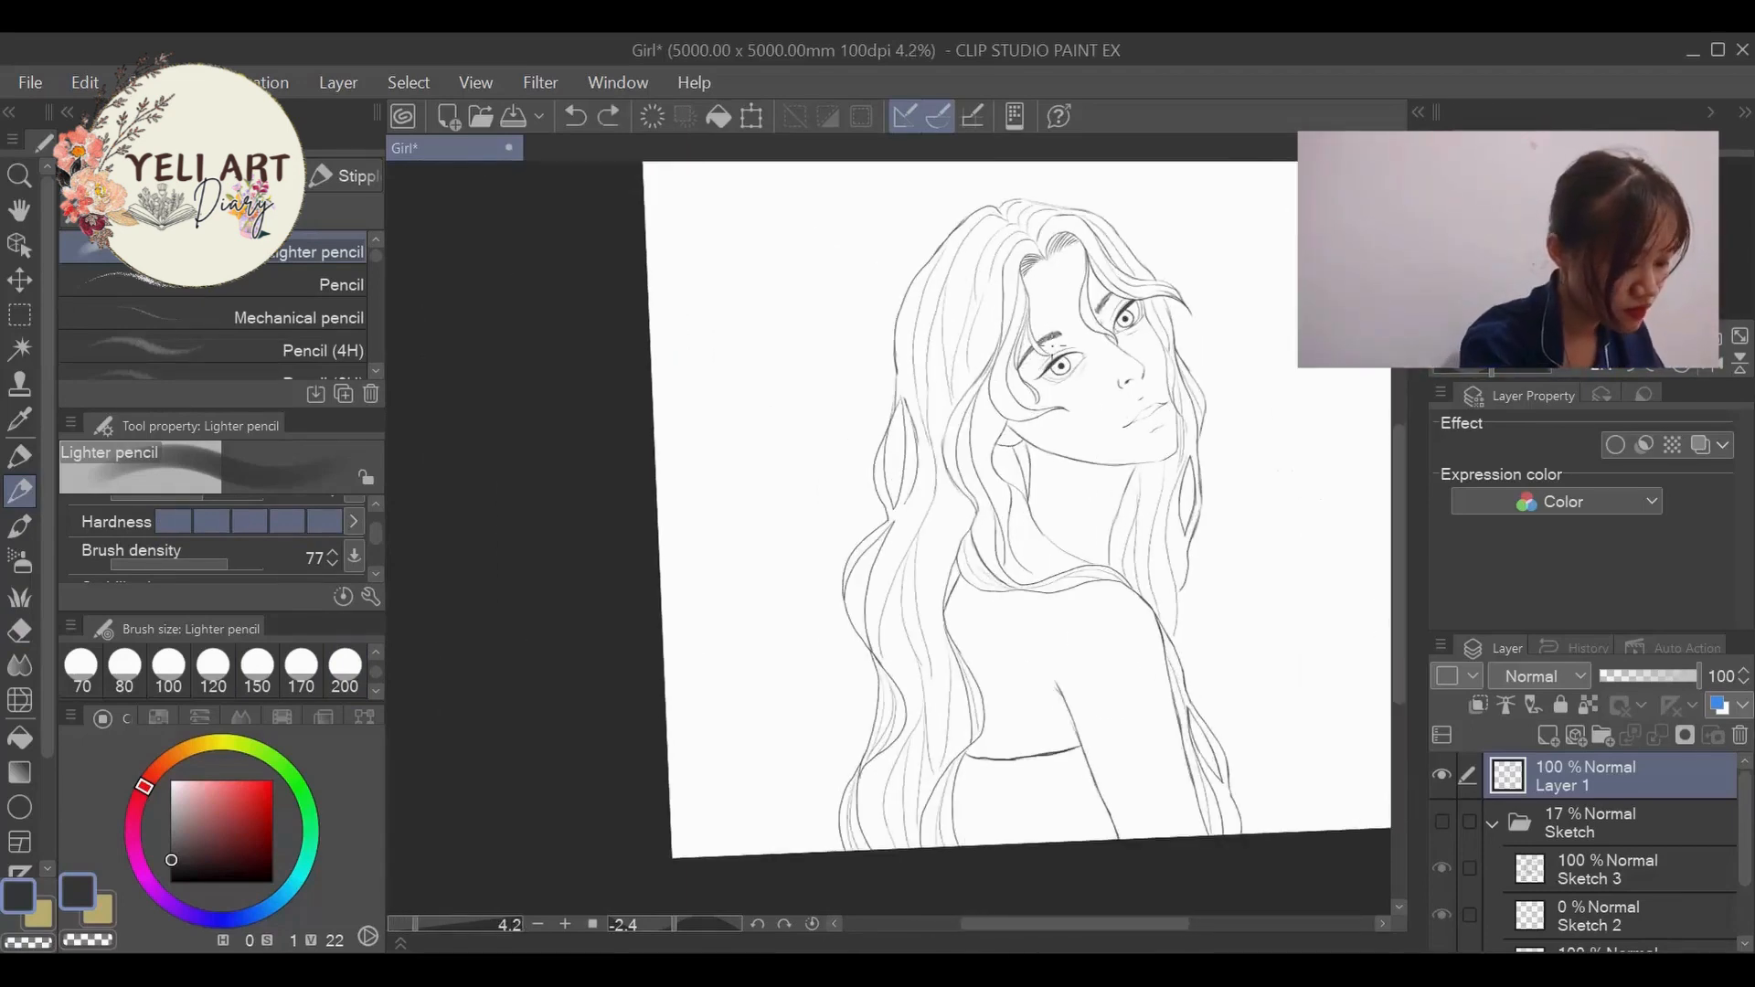
pyautogui.scroll(3, 978, 679)
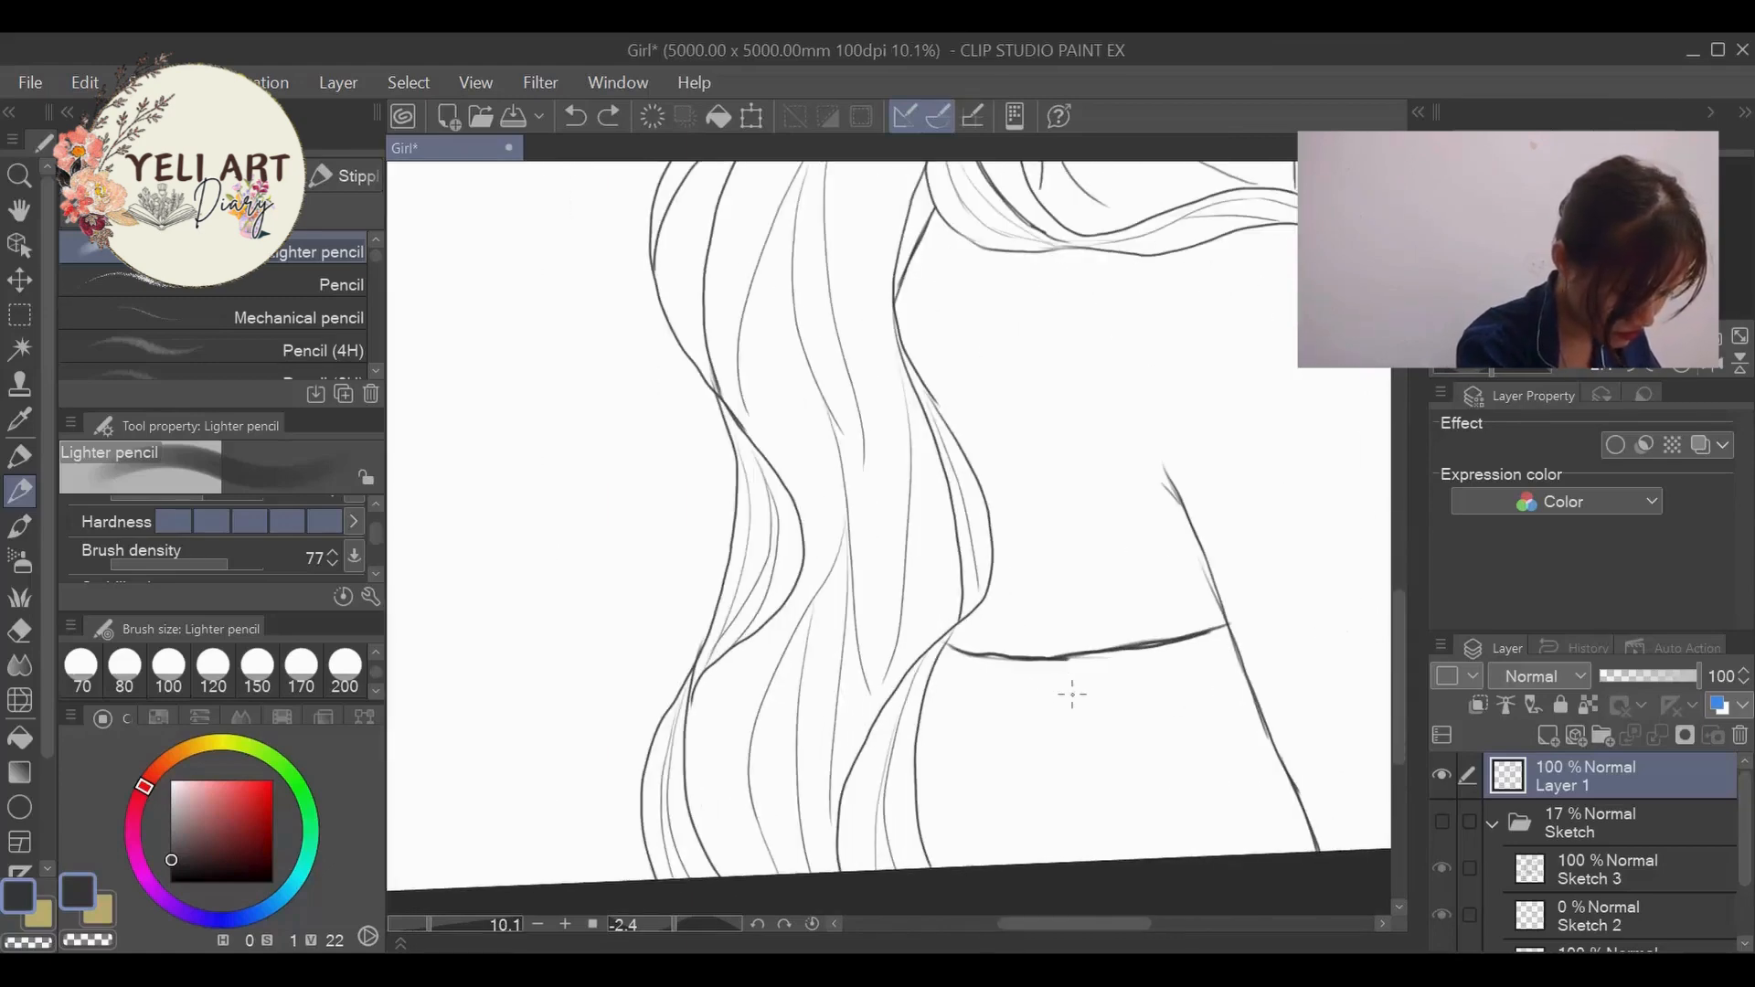
pyautogui.moveTo(1088, 681)
pyautogui.mouseDown()
pyautogui.moveTo(1238, 651)
pyautogui.moveTo(1280, 852)
pyautogui.mouseUp()
pyautogui.moveTo(1187, 668); pyautogui.dragTo(1240, 837)
pyautogui.moveTo(1161, 677)
pyautogui.mouseDown()
pyautogui.moveTo(1204, 855)
pyautogui.moveTo(1158, 858)
pyautogui.mouseUp()
pyautogui.moveTo(951, 682); pyautogui.dragTo(961, 865)
pyautogui.moveTo(980, 682); pyautogui.dragTo(991, 864)
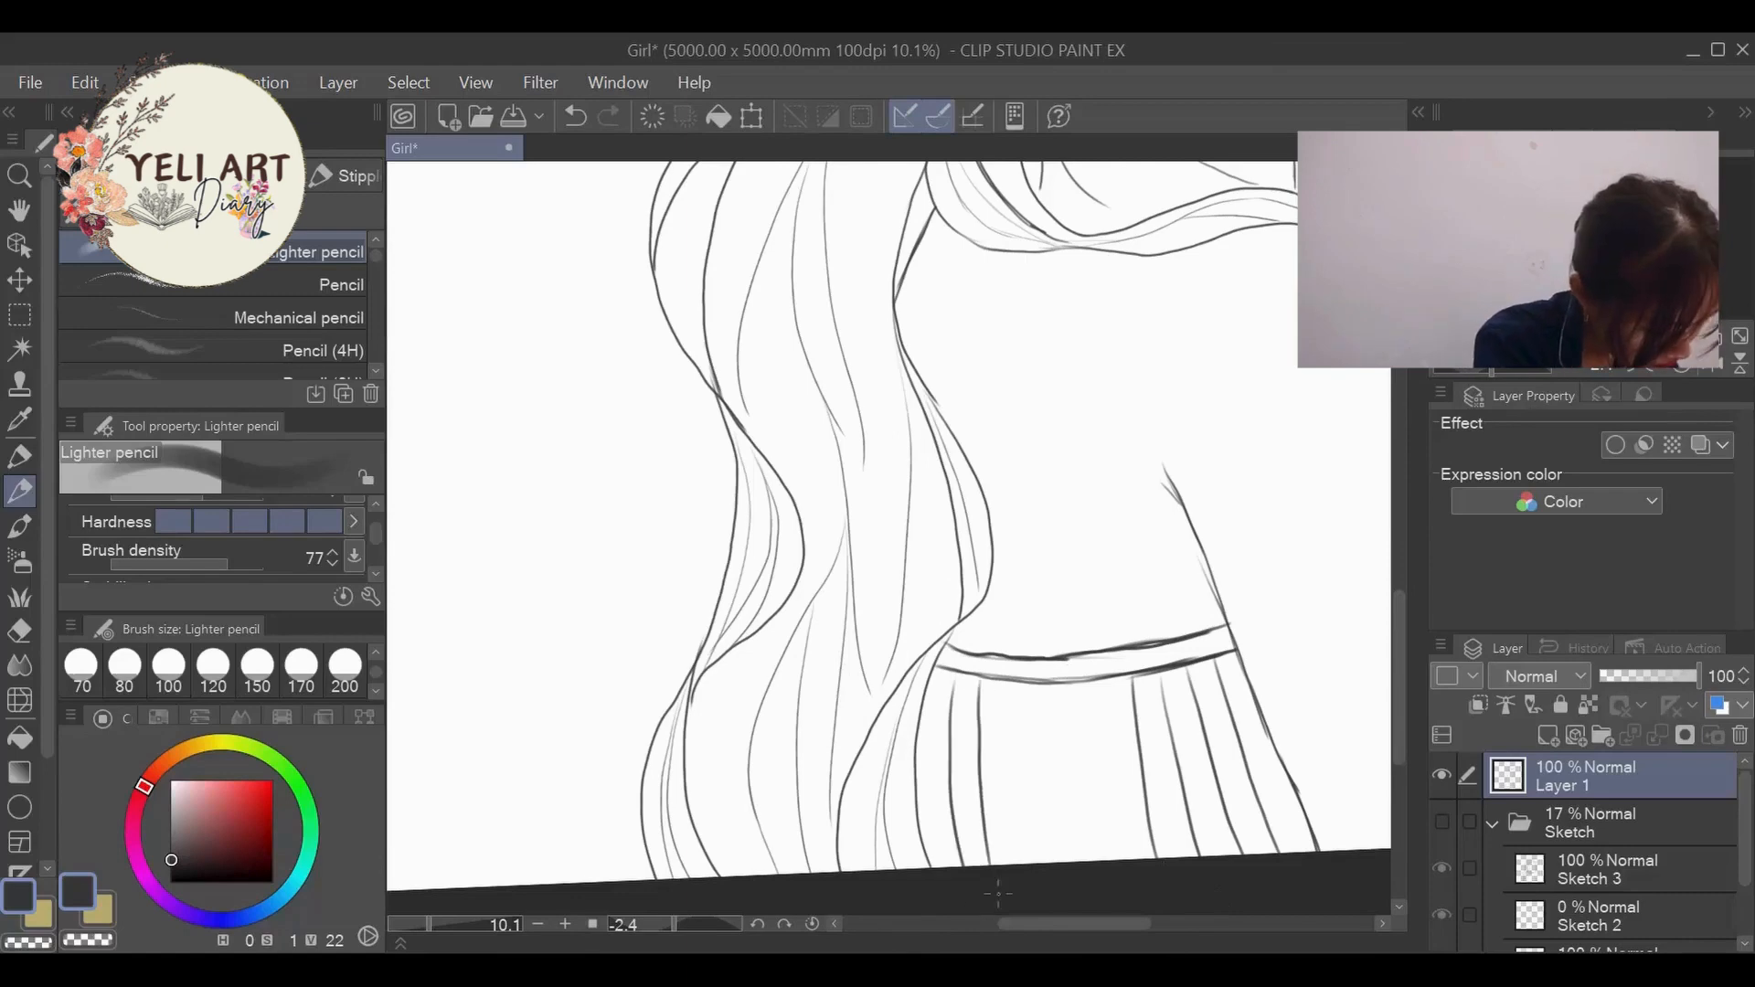
pyautogui.moveTo(1088, 682); pyautogui.dragTo(1103, 860)
pyautogui.moveTo(1110, 691); pyautogui.dragTo(1123, 859)
pyautogui.scroll(-3, 1021, 688)
pyautogui.scroll(3, 1015, 733)
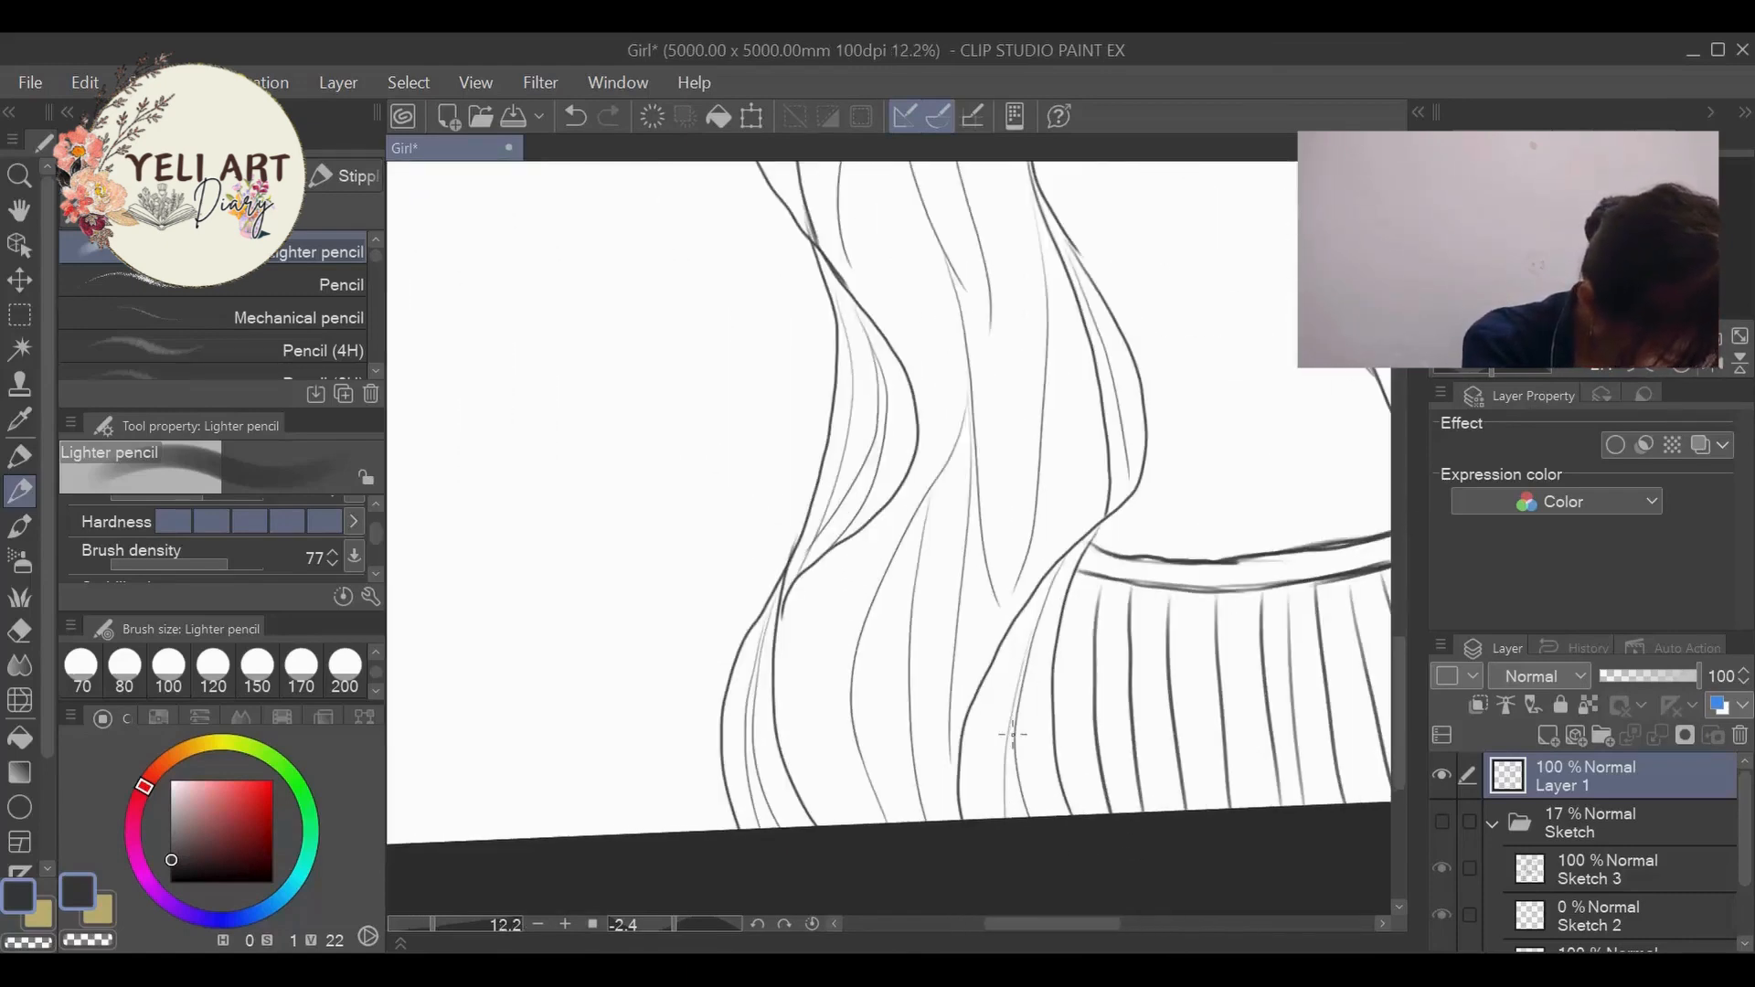
# - Examine the whole figure and the shoulder, arm and hair lines around the new dress
pyautogui.scroll(-3, 1034, 519)
pyautogui.scroll(2, 1079, 315)
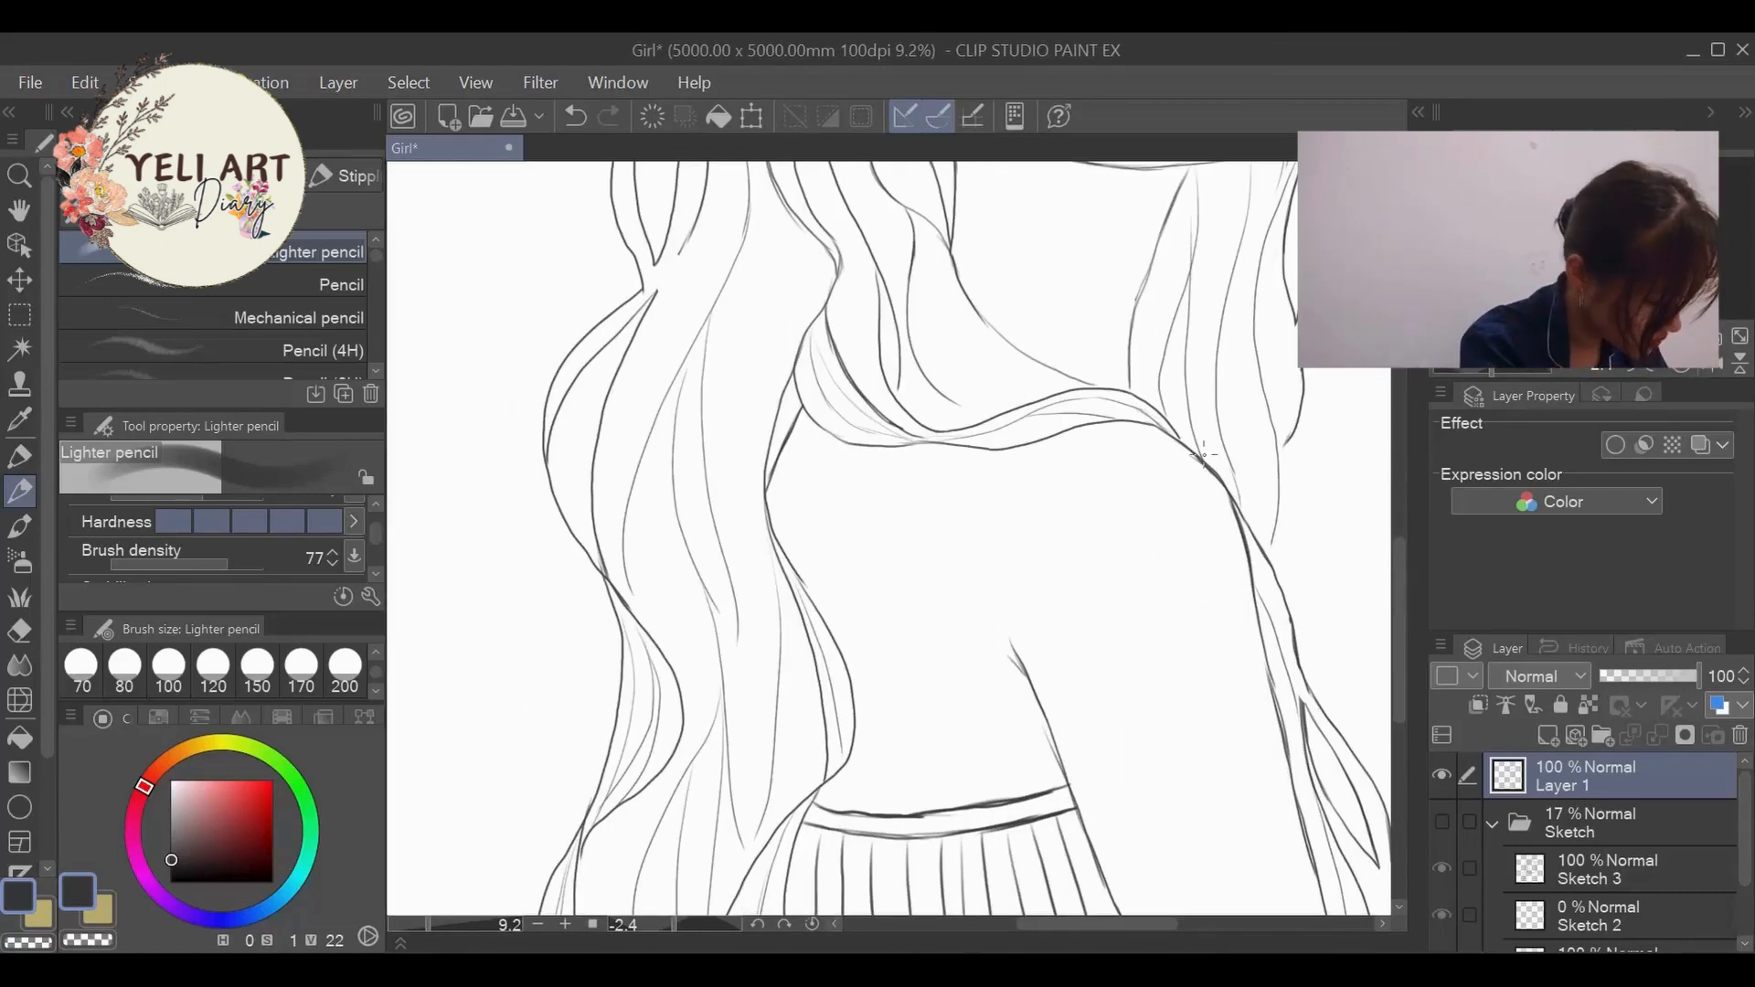
pyautogui.scroll(-4, 1105, 235)
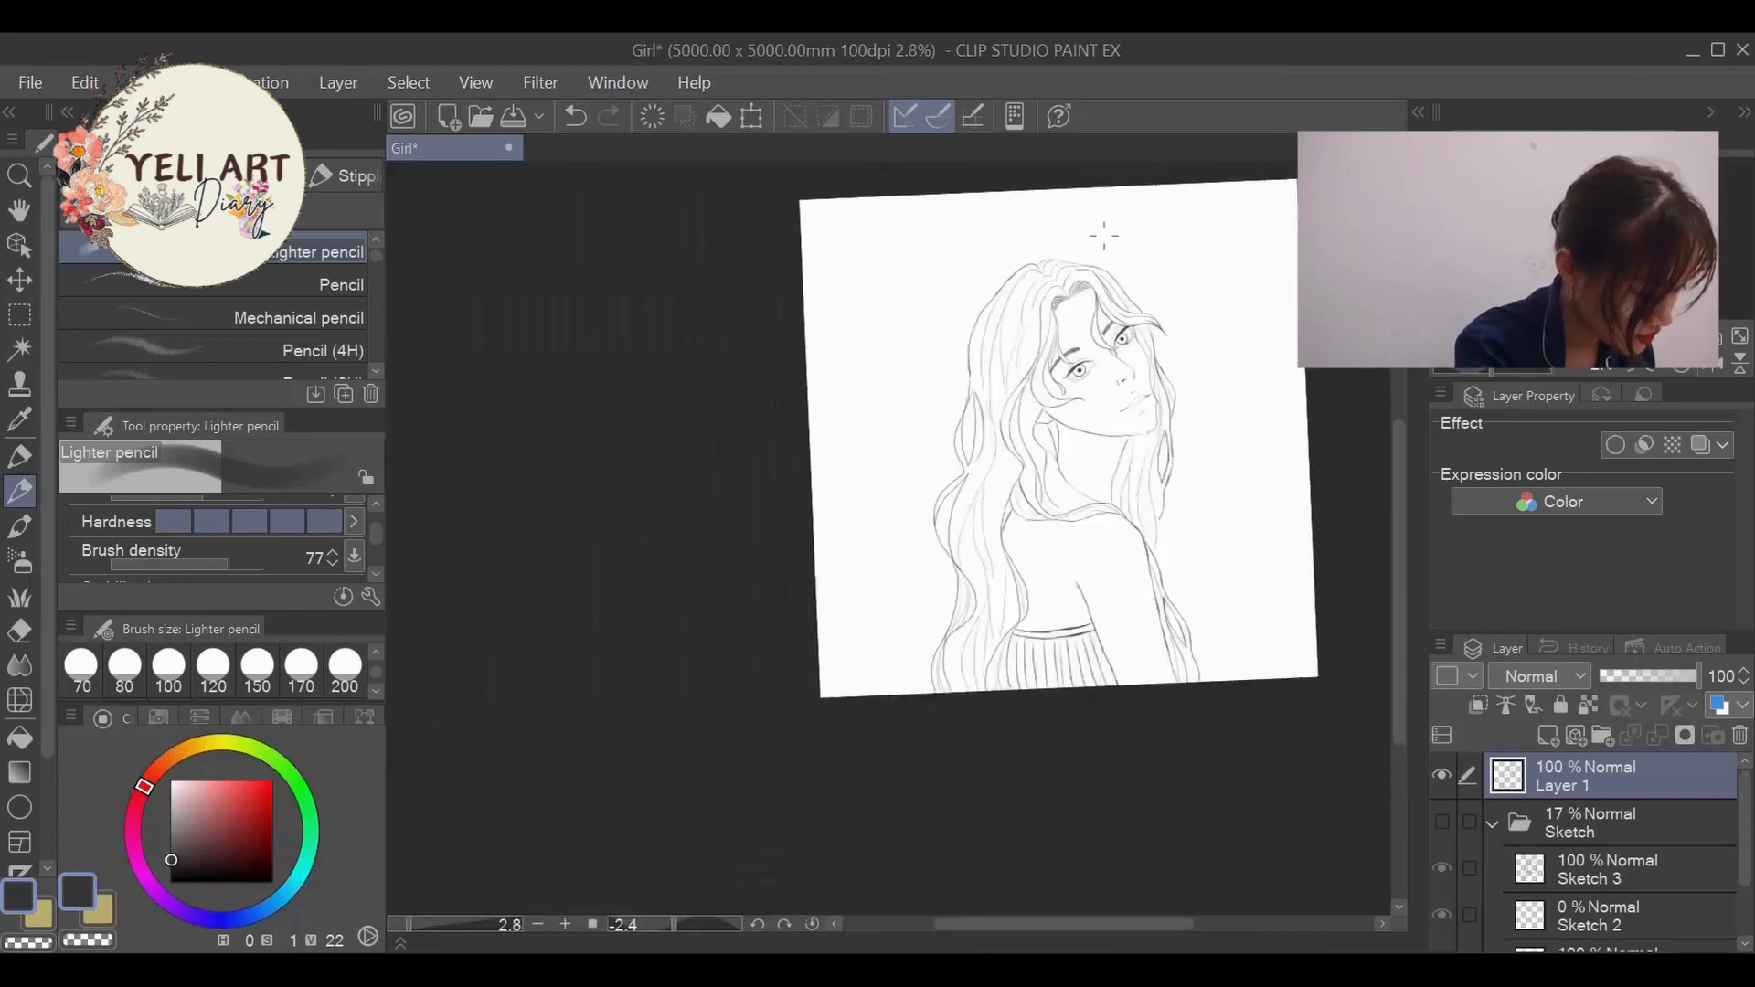
pyautogui.scroll(1, 1104, 236)
pyautogui.scroll(2, 1134, 653)
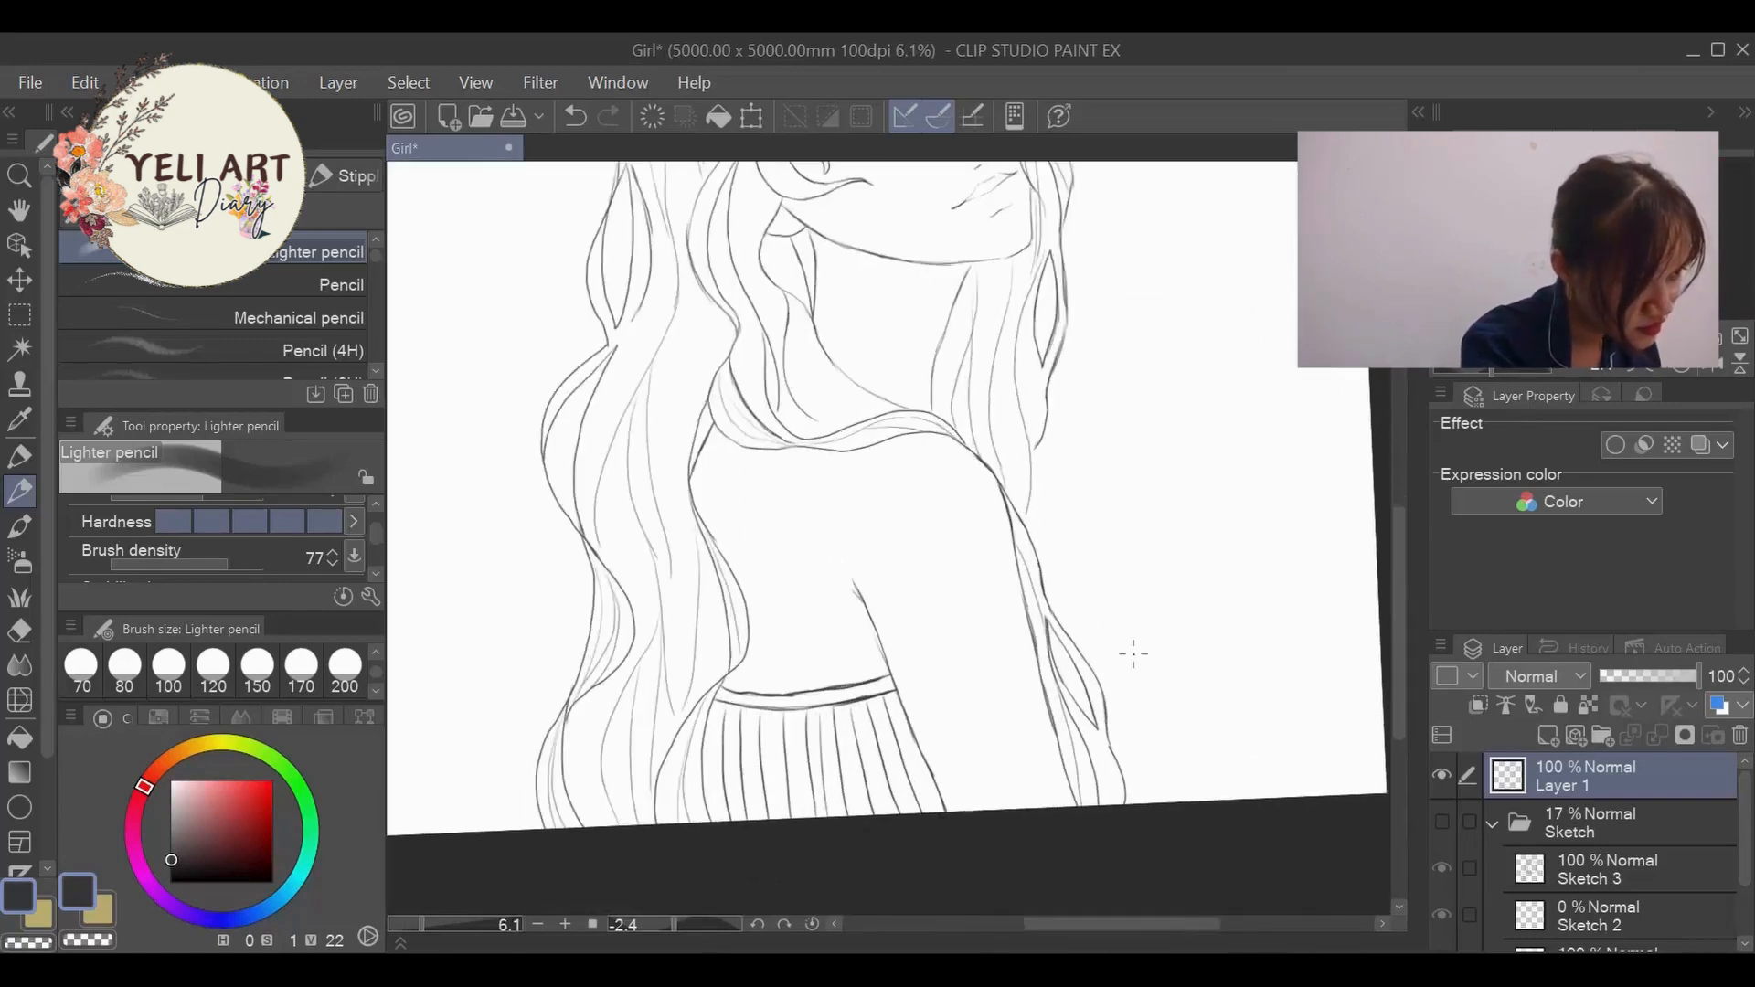
pyautogui.scroll(-4, 1134, 653)
pyautogui.scroll(3, 1134, 676)
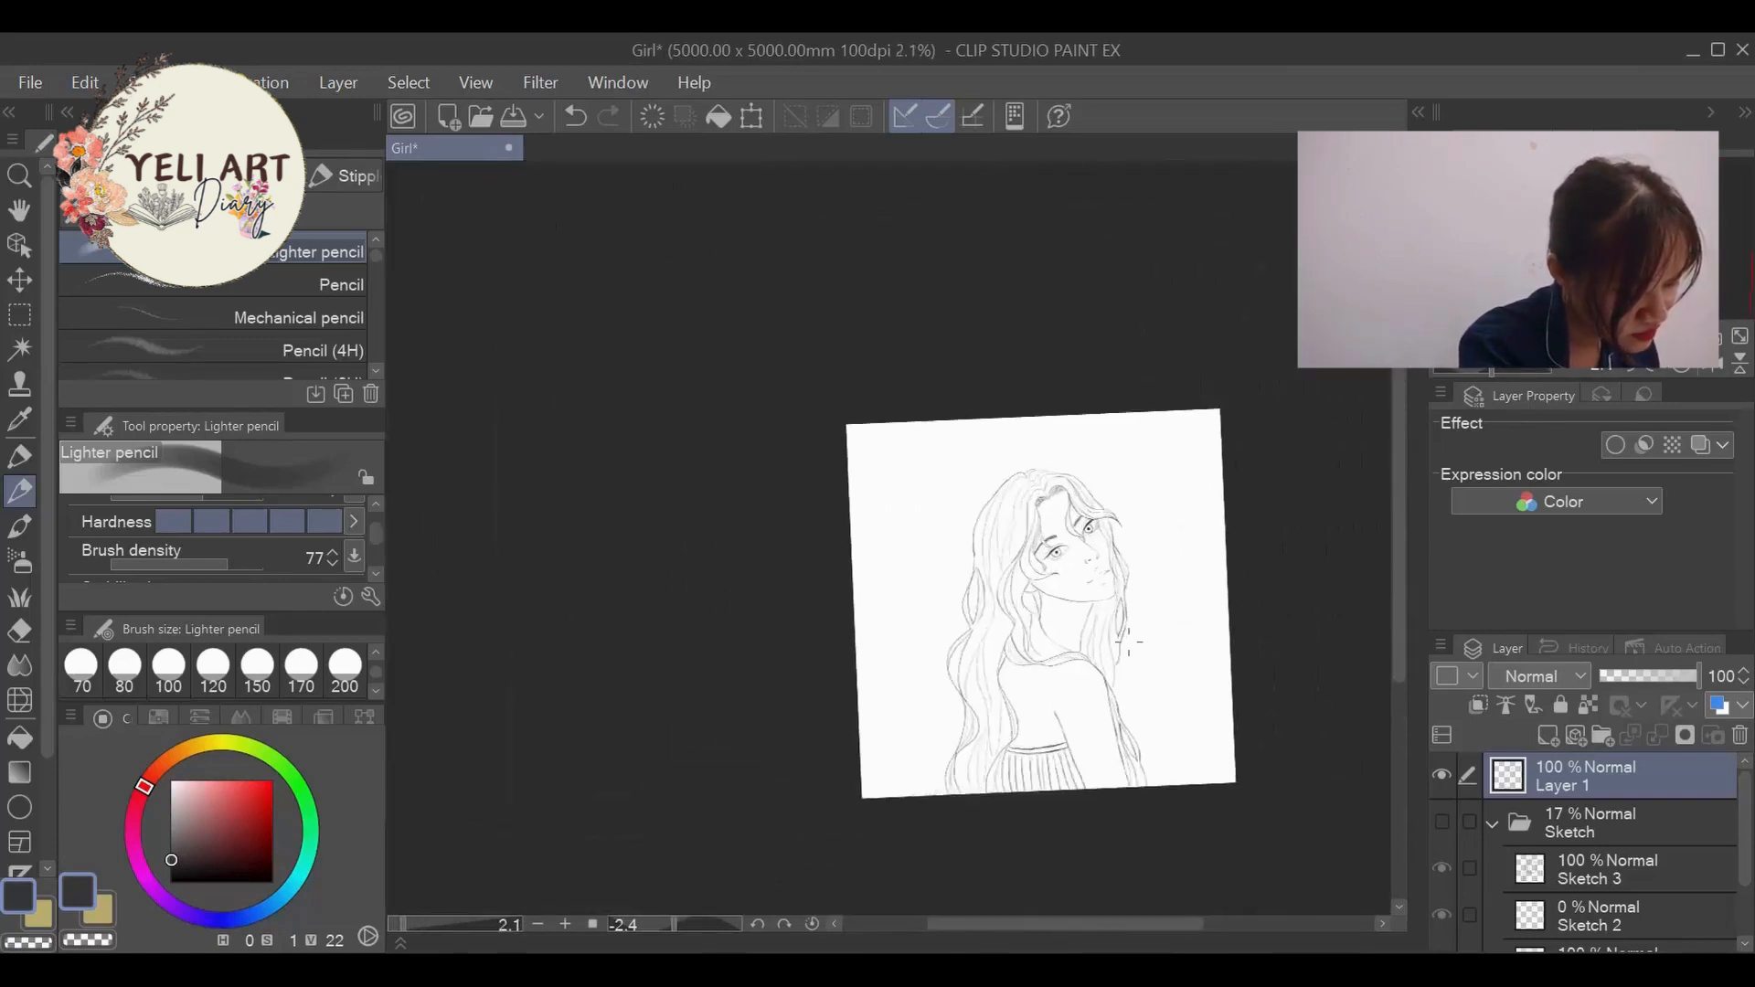
pyautogui.scroll(-1, 1133, 695)
pyautogui.scroll(4, 1132, 695)
pyautogui.scroll(-1, 1034, 644)
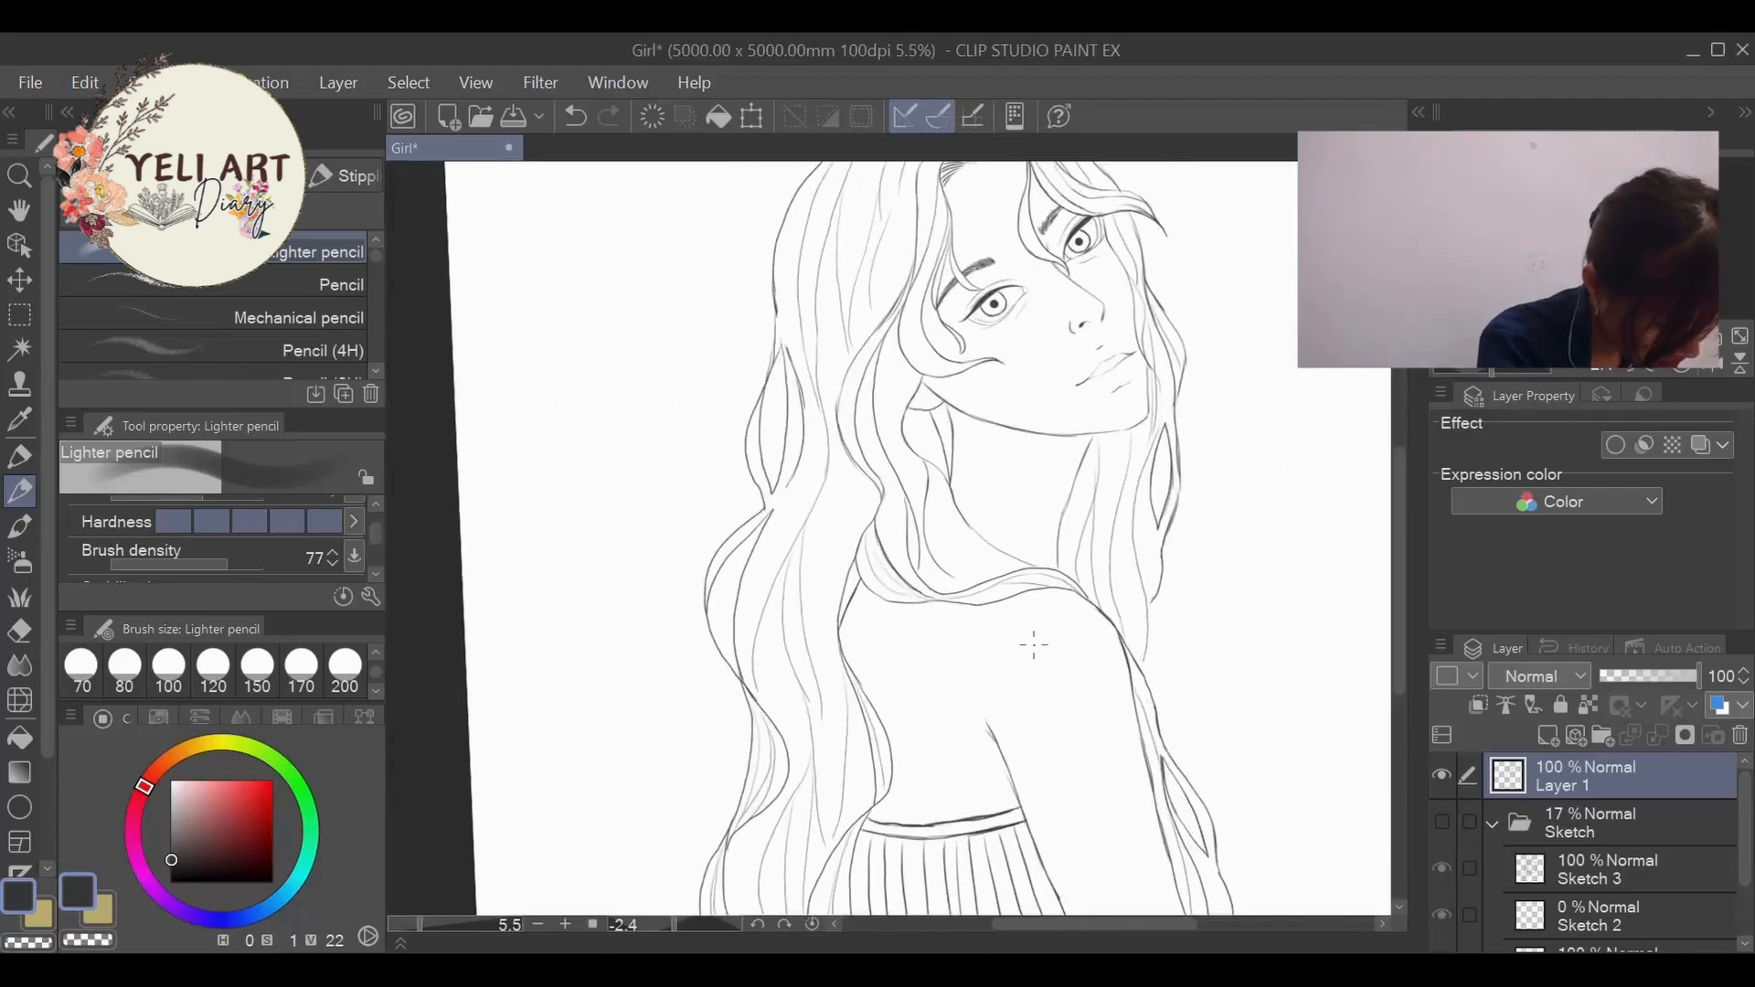
pyautogui.scroll(-1, 1102, 651)
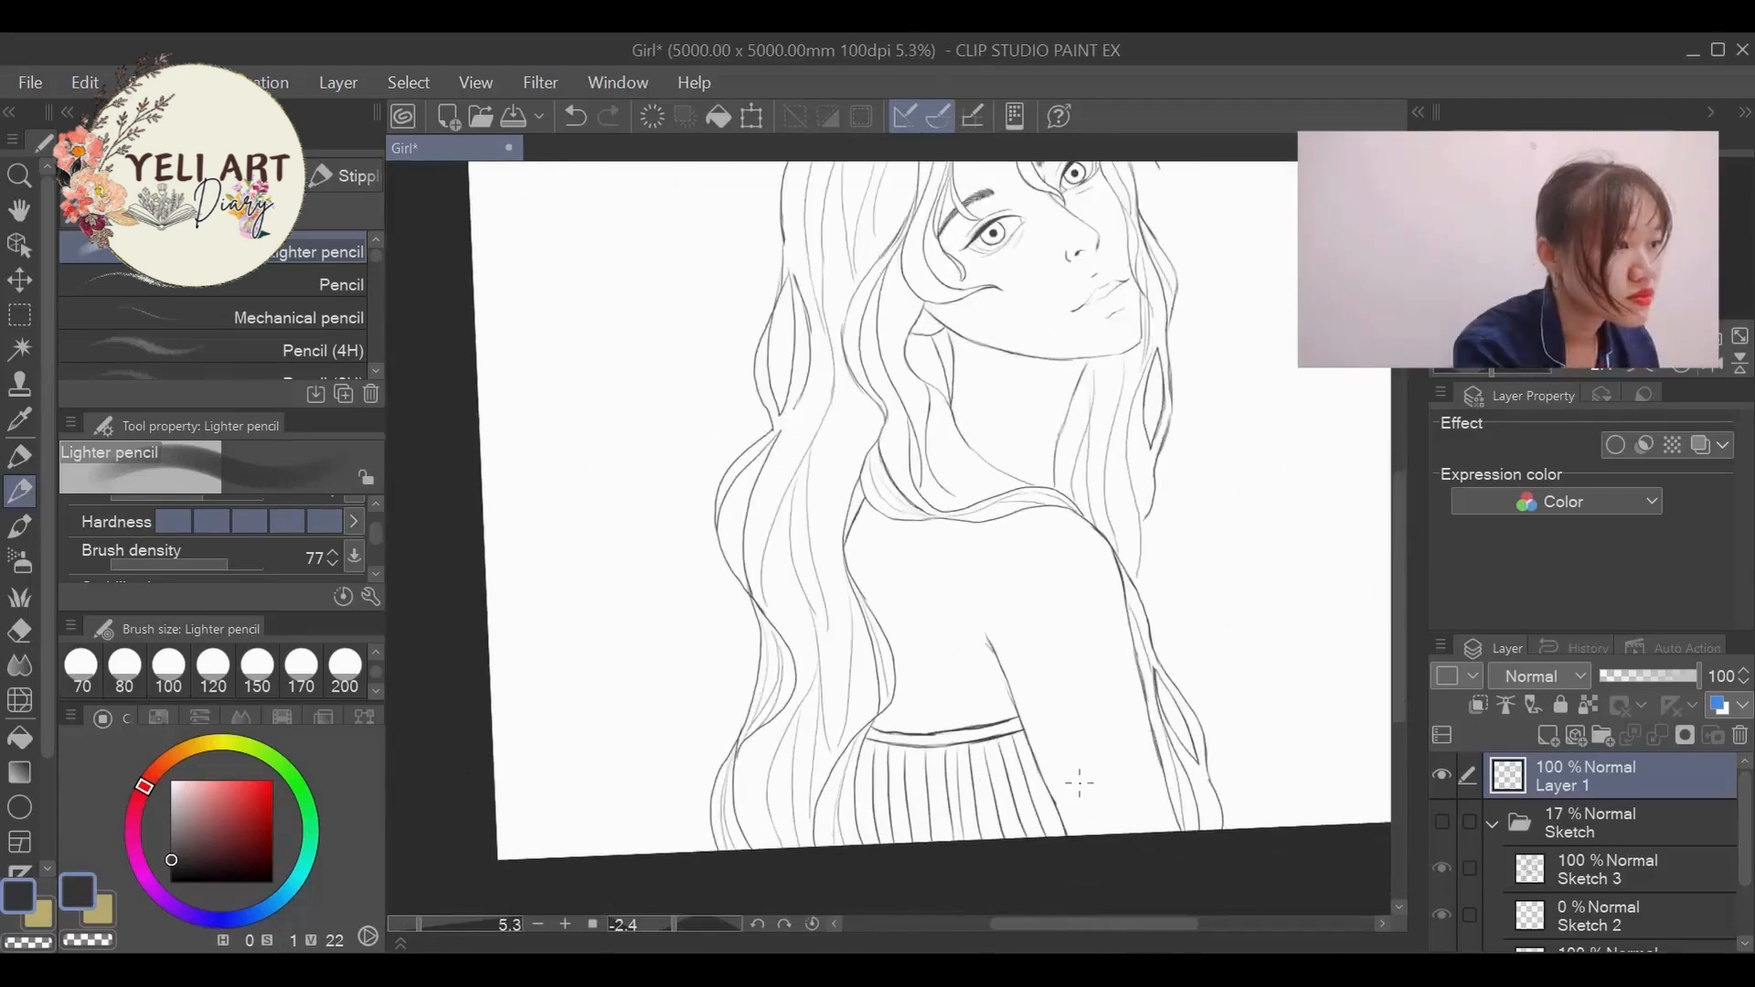
pyautogui.scroll(3, 1134, 549)
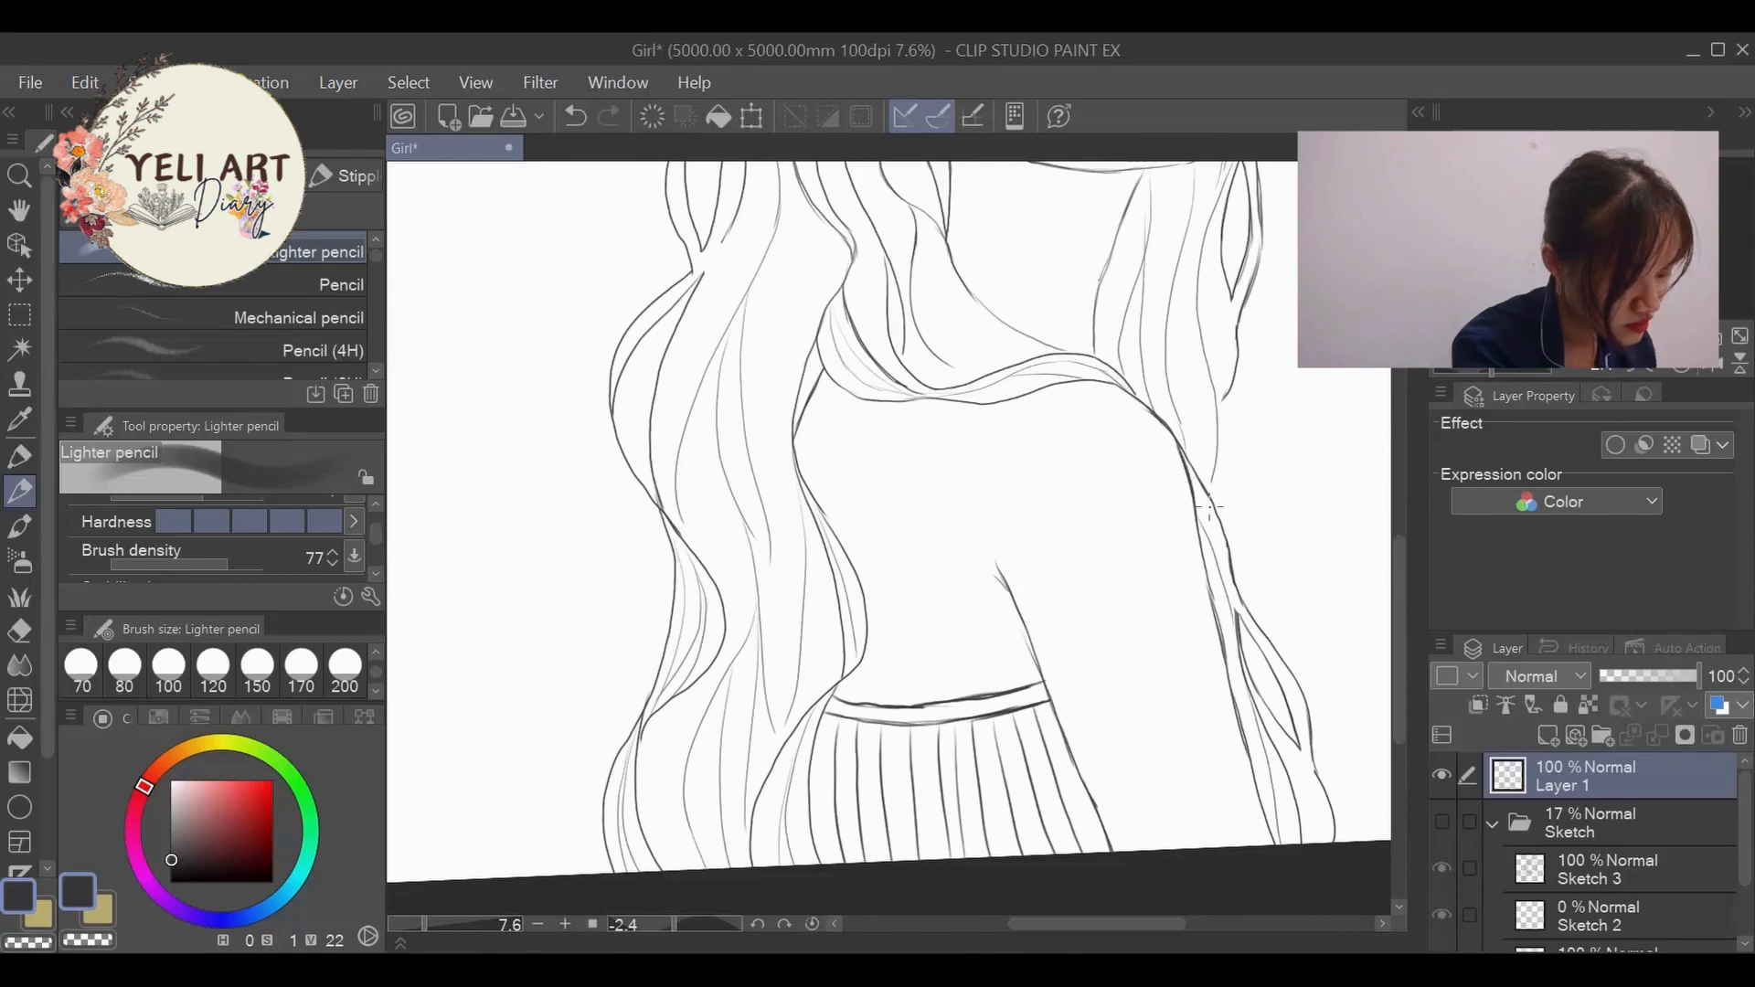
# - Try erasing the shoulder line under the hair with eraser size 200 and redrawing the shoulder as a higher curve with the Lighter pencil
pyautogui.press('e')
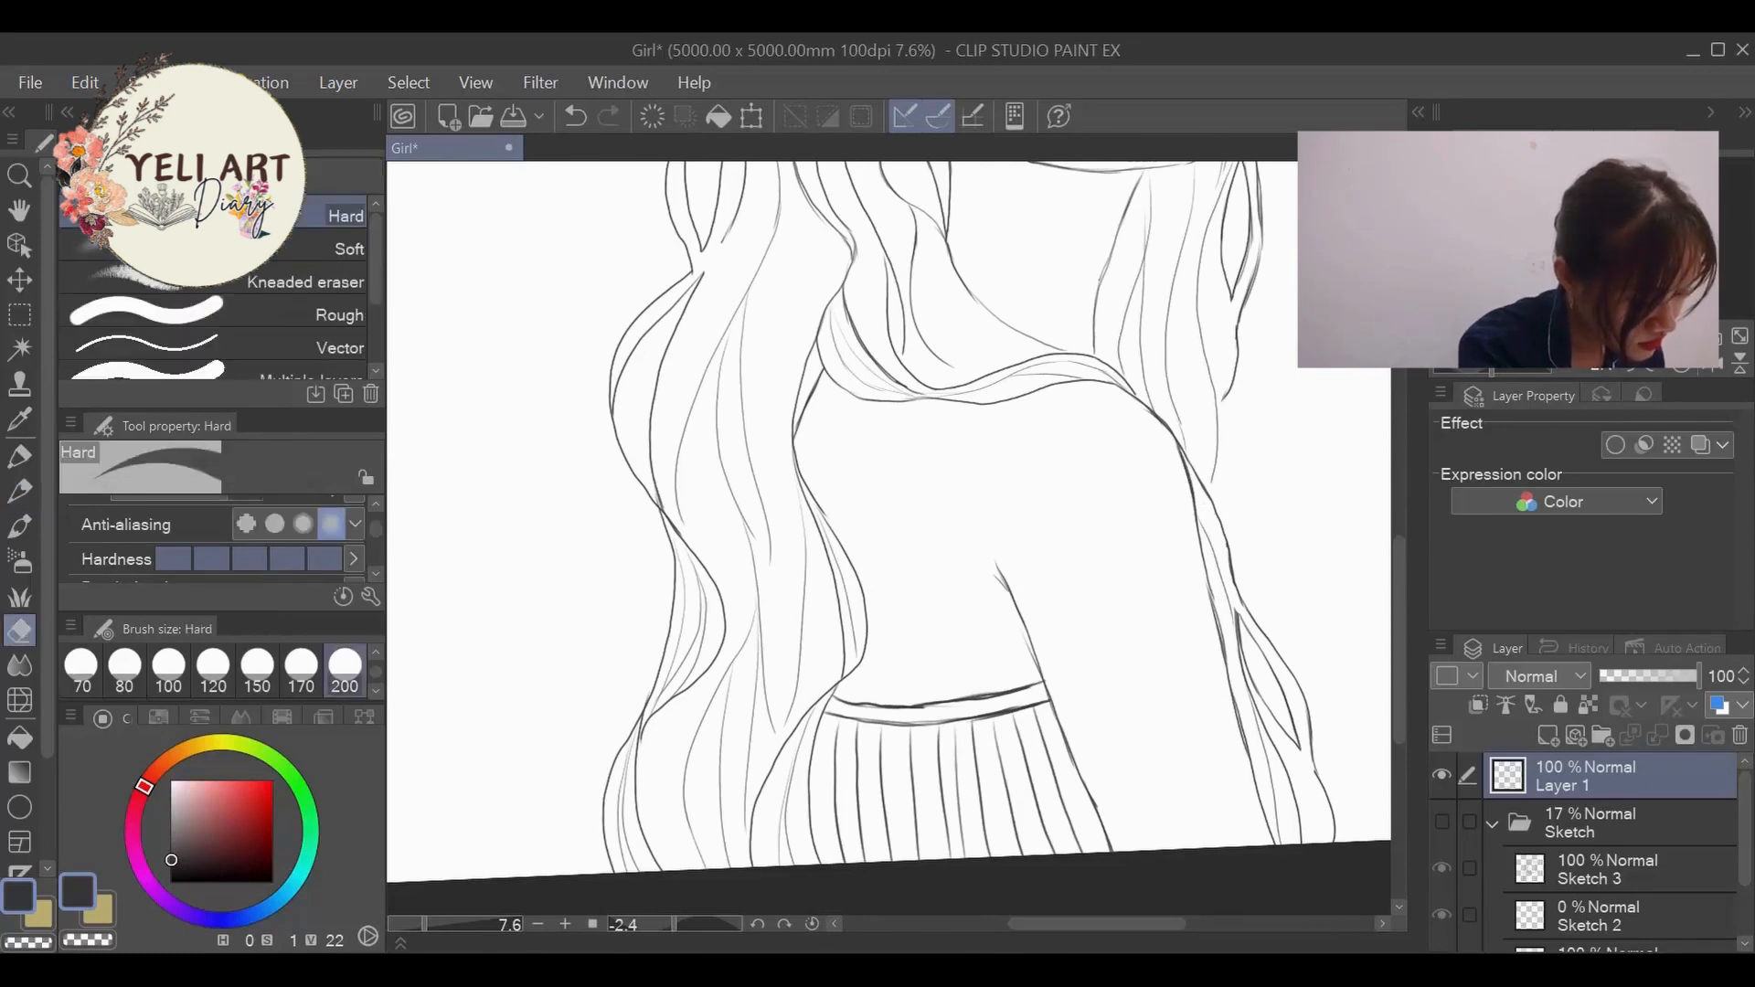
pyautogui.moveTo(1130, 393); pyautogui.dragTo(1167, 440)
pyautogui.click(22, 491)
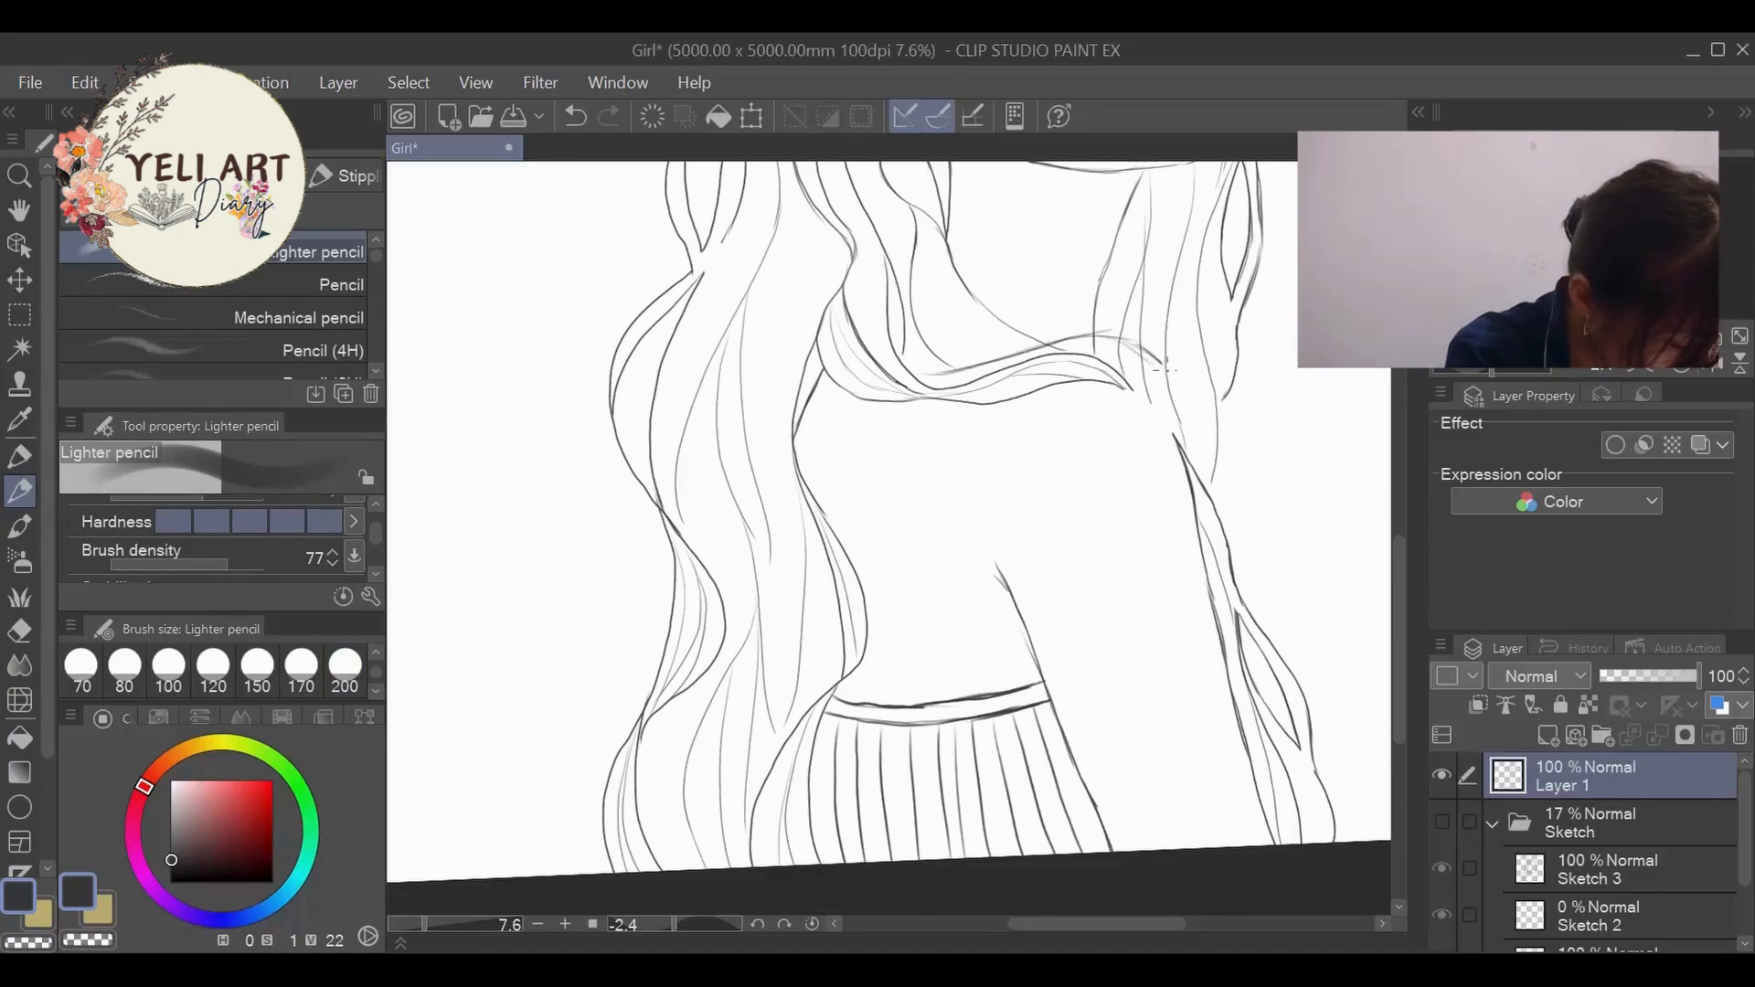
pyautogui.moveTo(1233, 631); pyautogui.dragTo(1291, 843)
pyautogui.scroll(-5, 1161, 723)
pyautogui.scroll(7, 1161, 567)
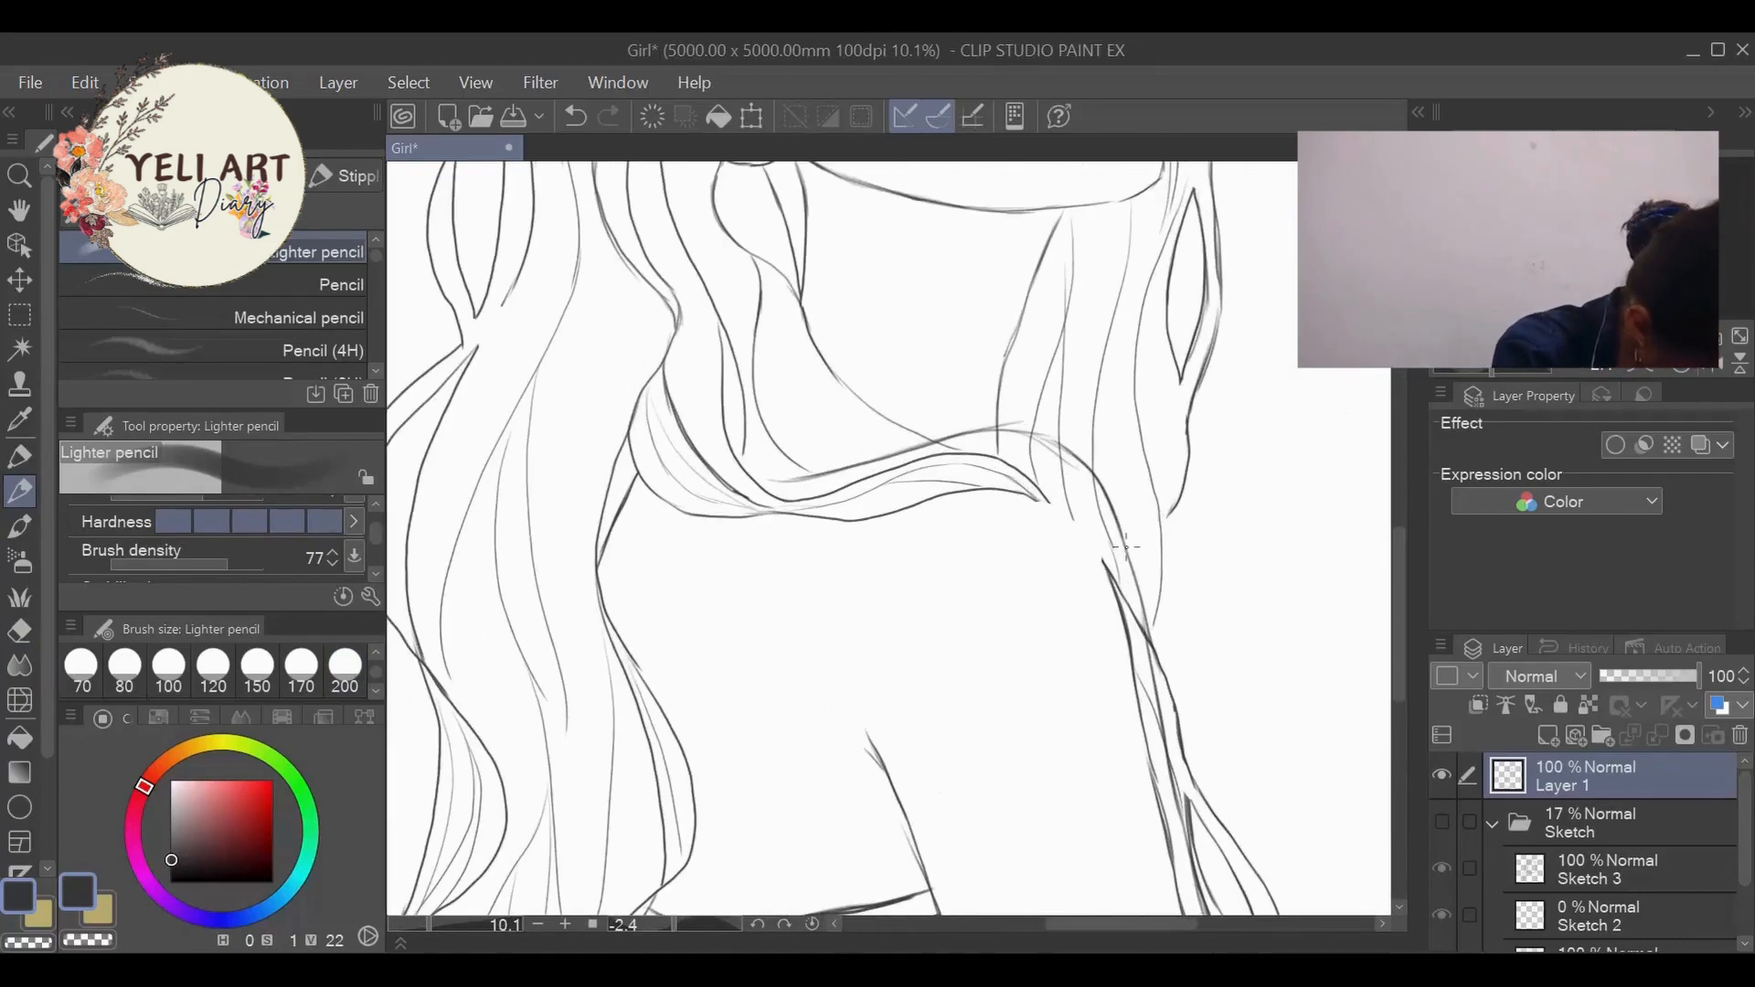
pyautogui.hotkey('ctrl', 'z')
pyautogui.hotkey('ctrl', 'z')
pyautogui.scroll(-5, 1026, 444)
pyautogui.scroll(4, 1026, 444)
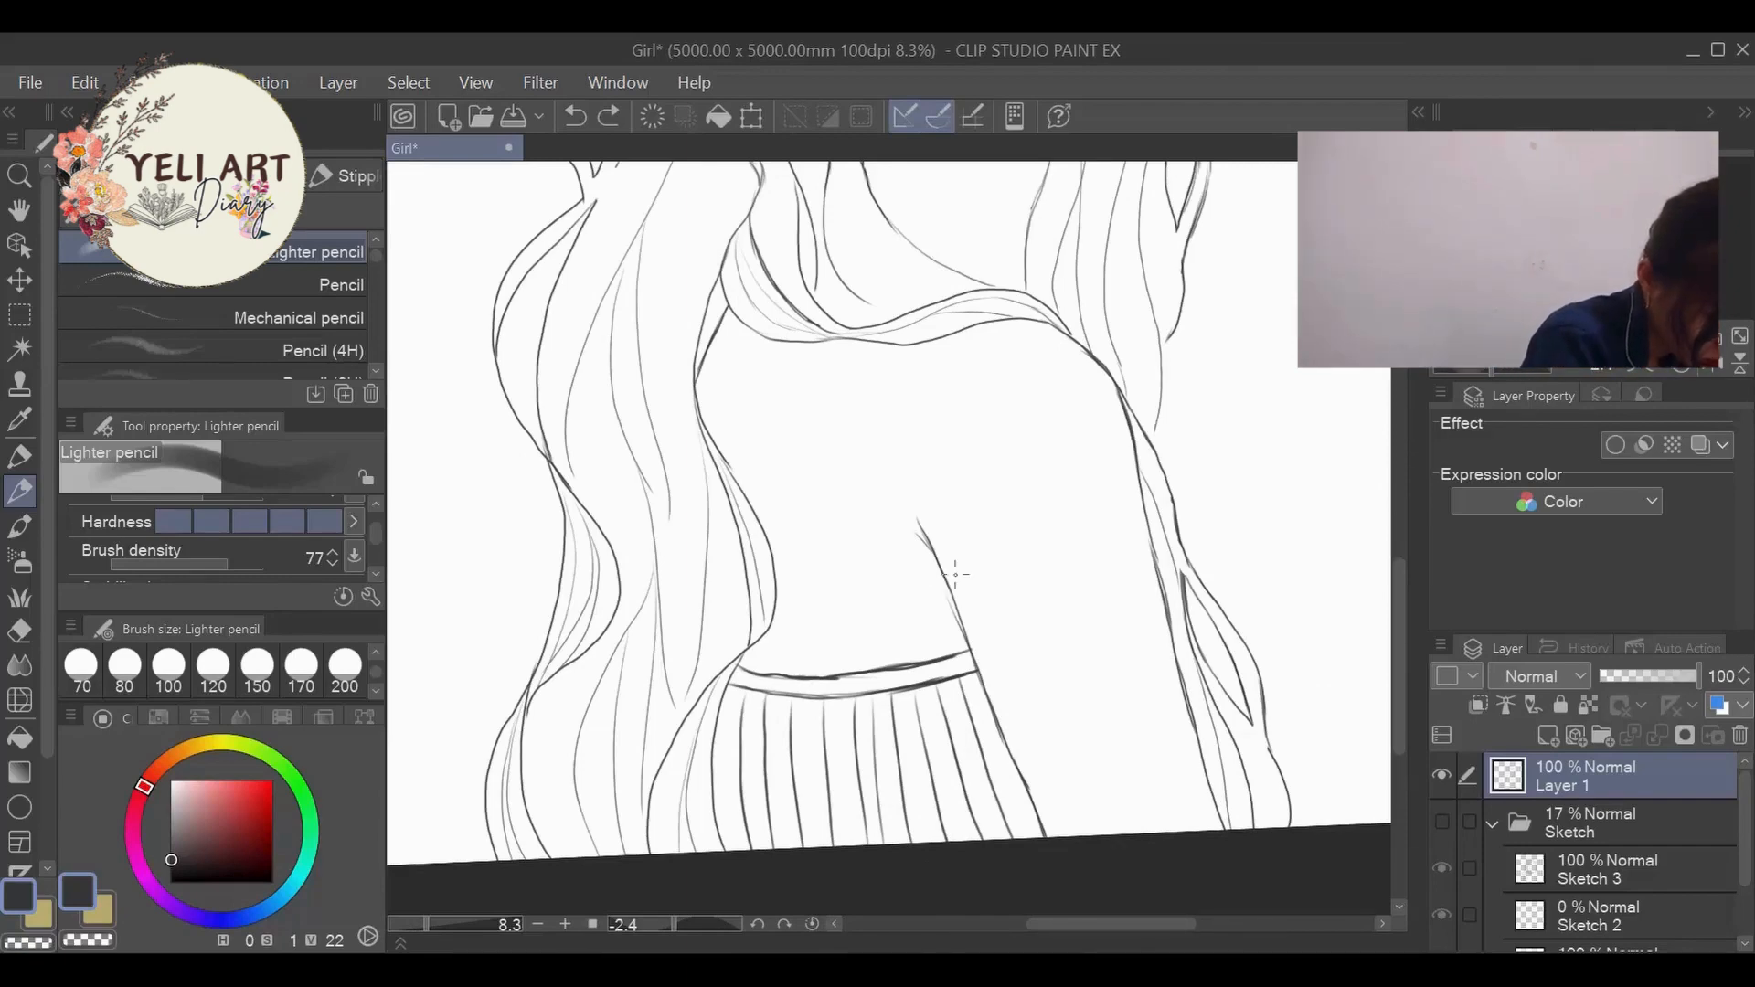
# - Erase the shoulder curve, the outer arm line and the hair strands beside the arm, enlarging the eraser to 800
pyautogui.scroll(-4, 777, 594)
pyautogui.scroll(3, 952, 512)
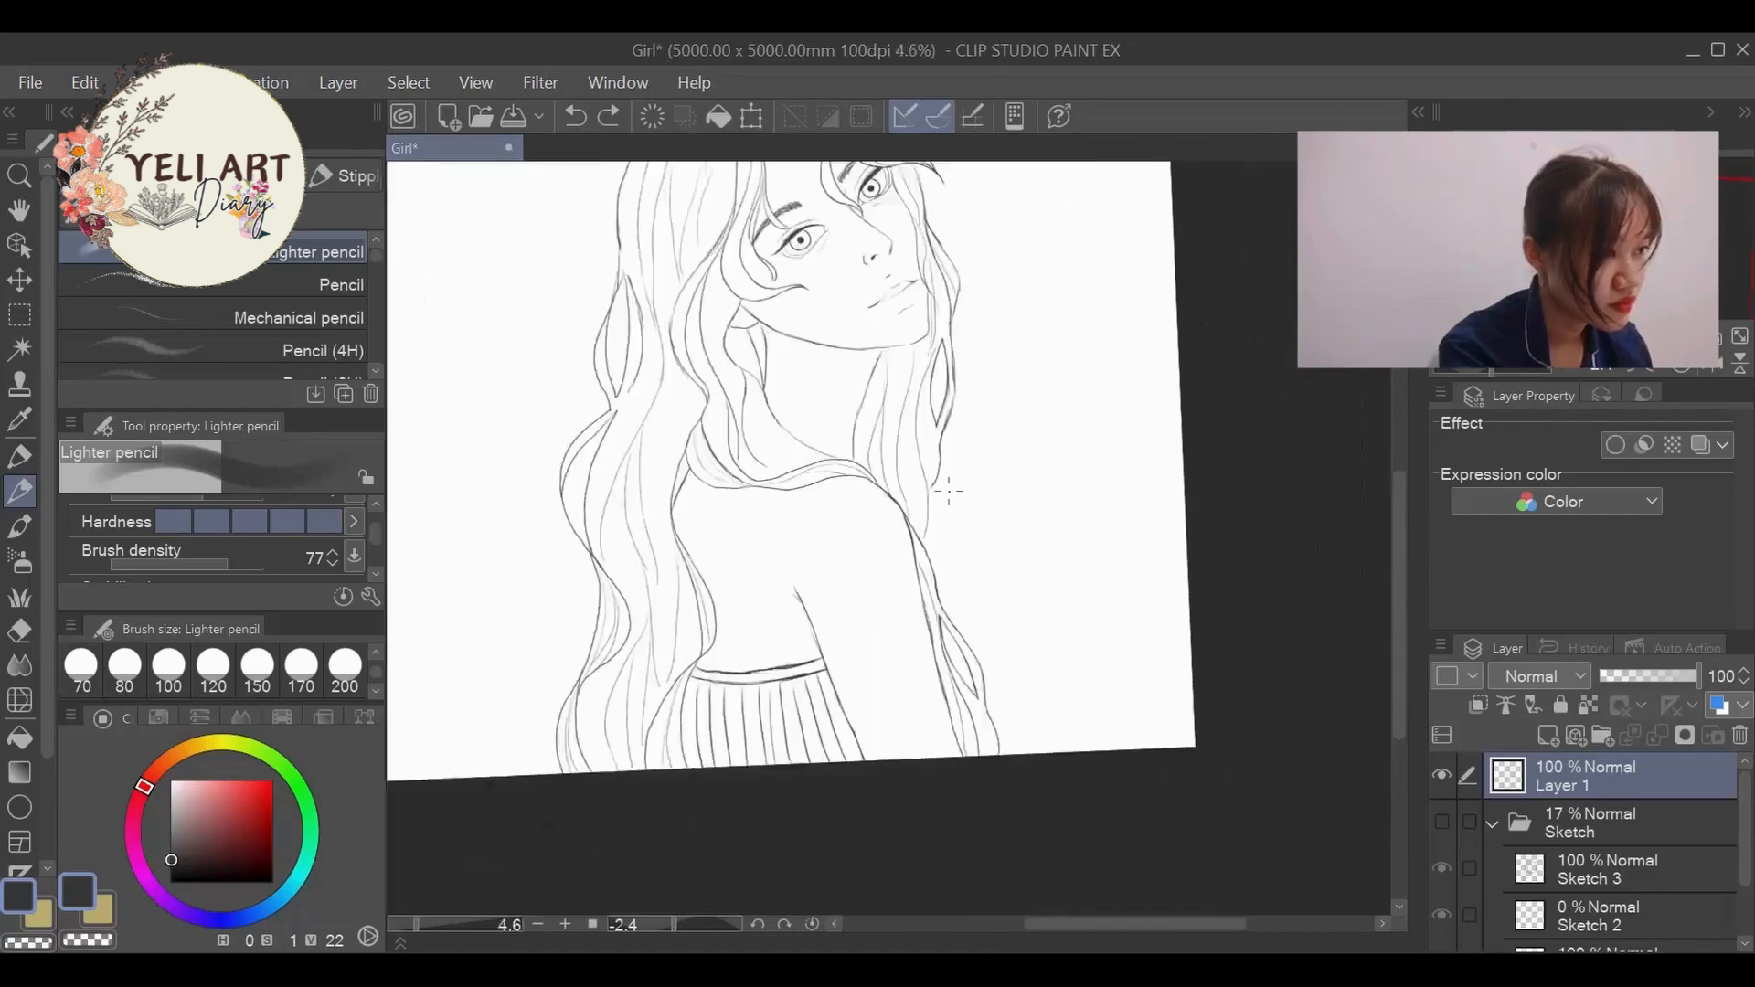
pyautogui.press('e')
pyautogui.moveTo(931, 552)
pyautogui.mouseDown()
pyautogui.moveTo(921, 539)
pyautogui.moveTo(960, 725)
pyautogui.moveTo(881, 490)
pyautogui.moveTo(820, 485)
pyautogui.mouseUp()
pyautogui.press(']')
pyautogui.press(']')
pyautogui.press(']')
# - Redraw the shoulder and outer arm line with the Lighter pencil from the hair down to the canvas edge
pyautogui.press('p')
pyautogui.moveTo(842, 421)
pyautogui.mouseDown()
pyautogui.moveTo(914, 462)
pyautogui.moveTo(998, 700)
pyautogui.mouseUp()
pyautogui.moveTo(971, 637); pyautogui.dragTo(1030, 833)
pyautogui.scroll(-5, 823, 677)
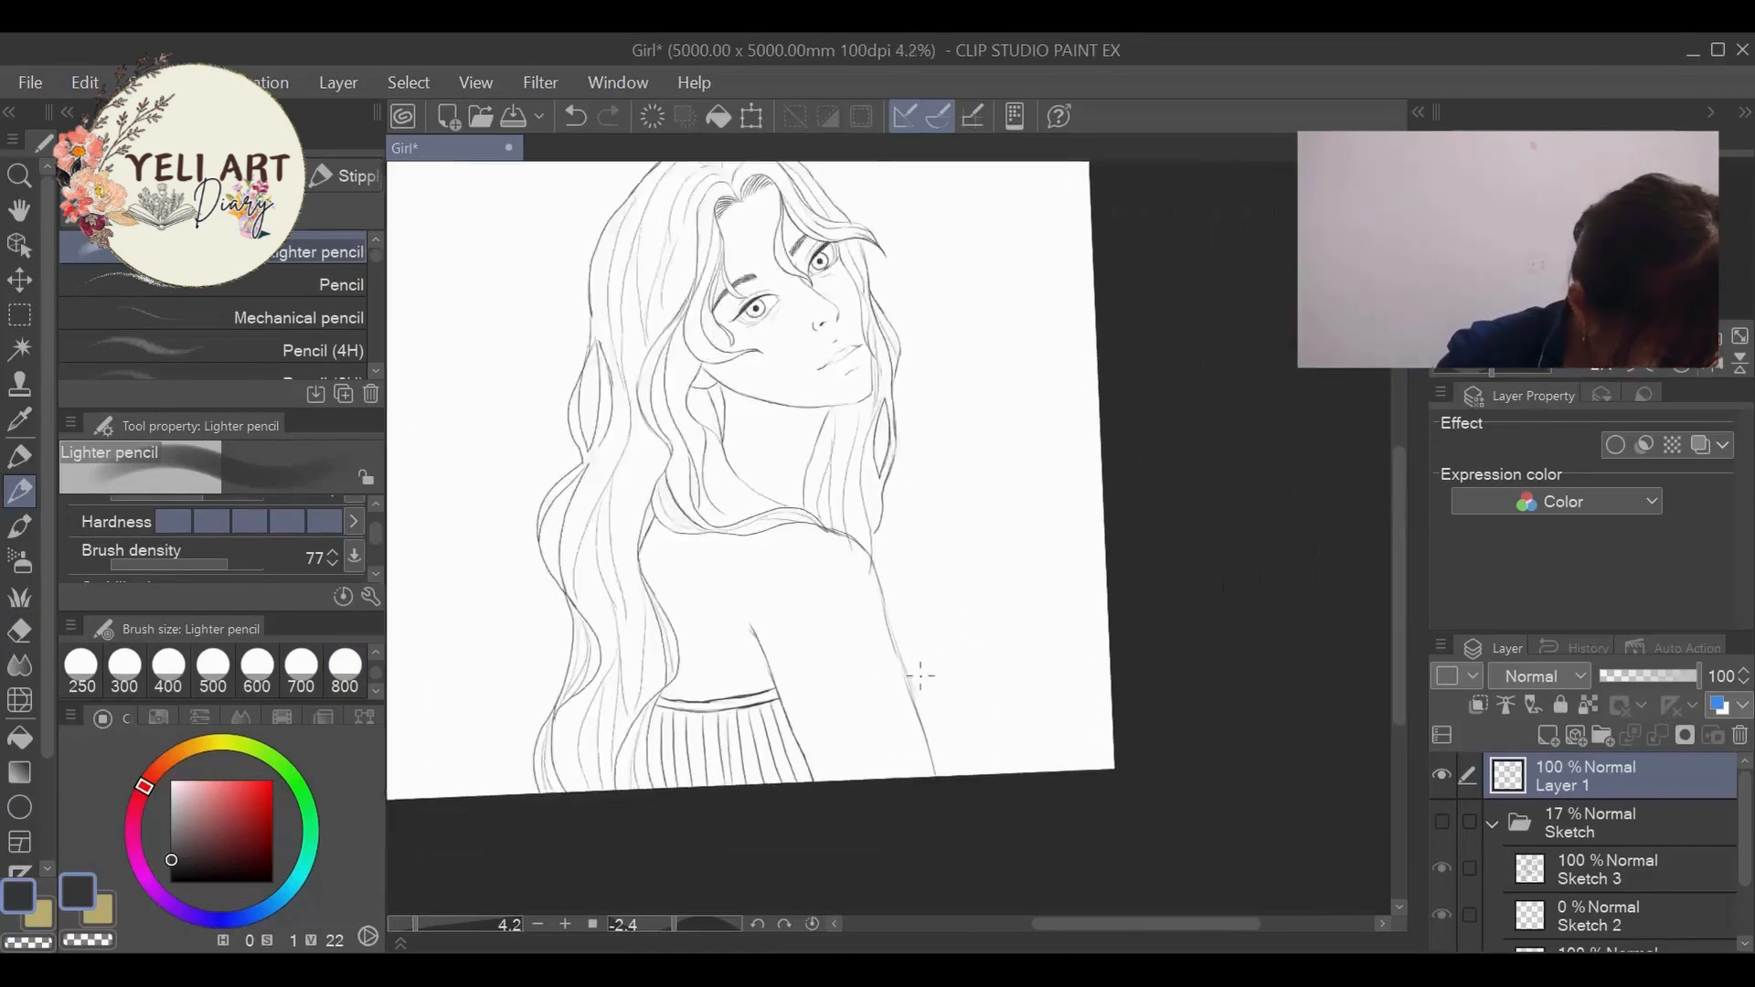
# - Erase the old inner arm line, darken the outer arm line and sketch a new inner arm line beside the dress
pyautogui.scroll(4, 896, 670)
pyautogui.press('e')
pyautogui.moveTo(677, 600); pyautogui.dragTo(743, 685)
pyautogui.press('p')
pyautogui.moveTo(861, 539); pyautogui.dragTo(923, 742)
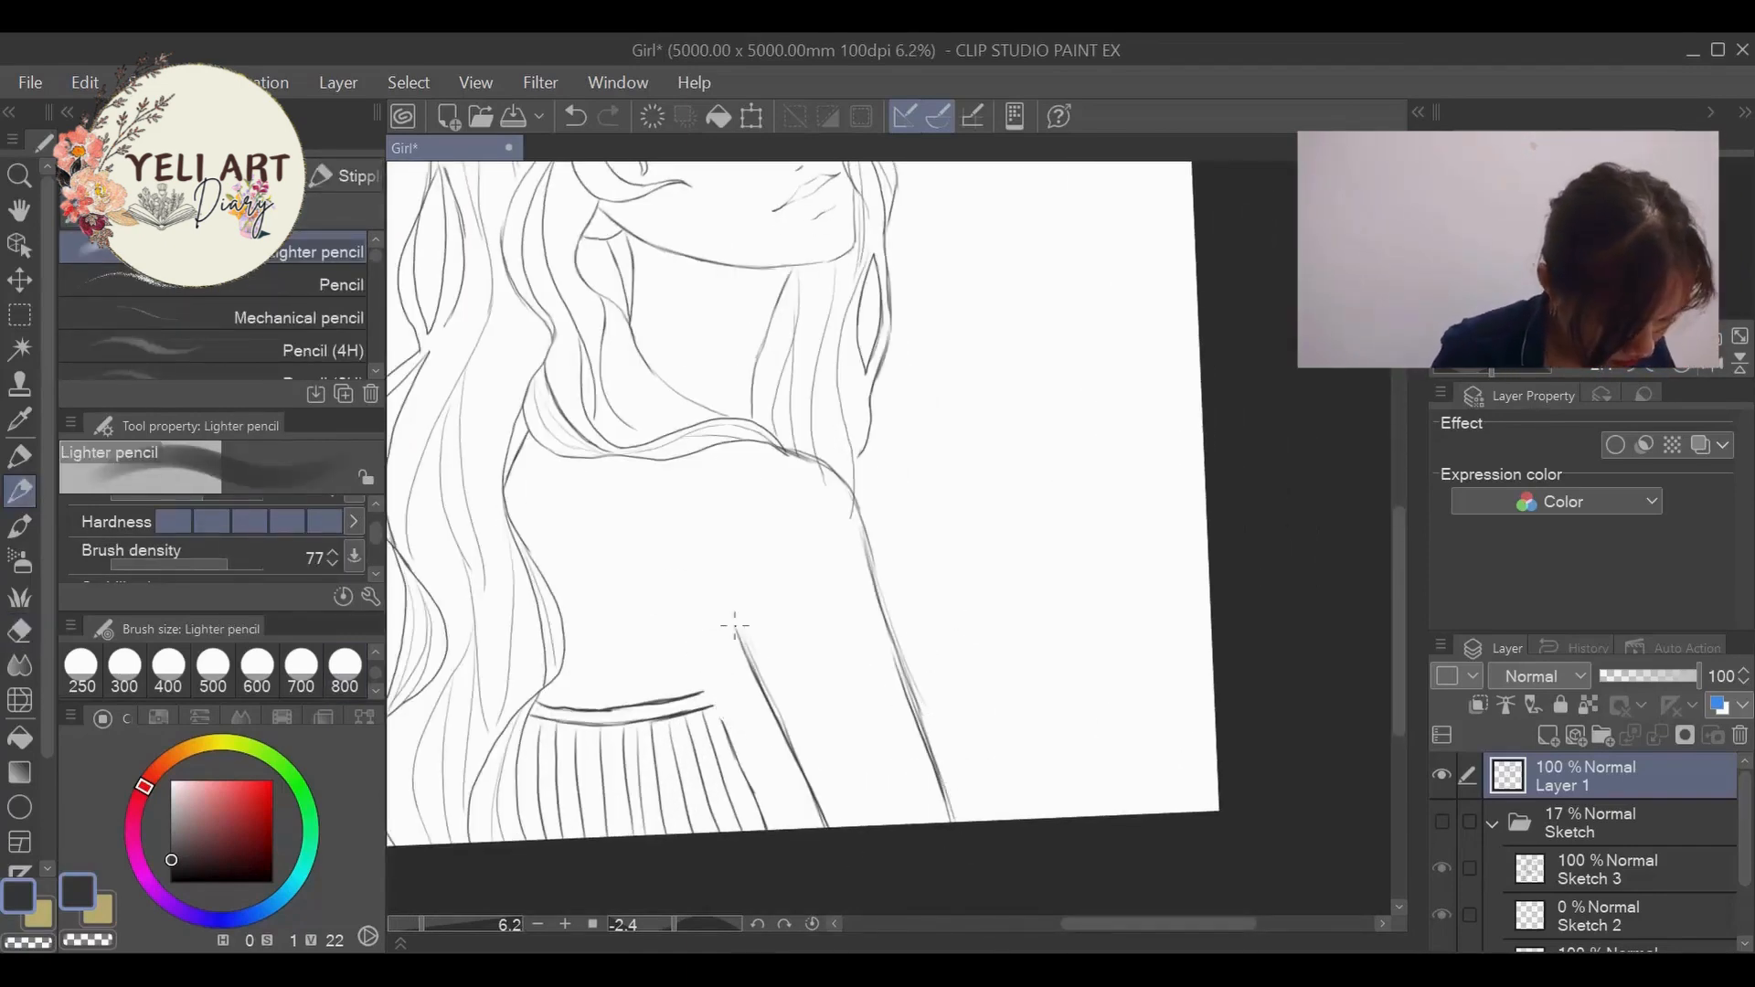
pyautogui.moveTo(735, 626); pyautogui.dragTo(748, 652)
pyautogui.scroll(-5, 777, 560)
pyautogui.scroll(4, 777, 572)
# - Undo the last inner arm strokes and redraw the line as a smoother curve from the armpit to the canvas edge
pyautogui.hotkey('ctrl', 'z')
pyautogui.hotkey('ctrl', 'z')
pyautogui.moveTo(774, 558); pyautogui.dragTo(865, 729)
pyautogui.moveTo(812, 628); pyautogui.dragTo(864, 731)
pyautogui.scroll(-5, 911, 601)
pyautogui.scroll(4, 1043, 678)
# - Erase the outer arm line and redraw it slightly farther out from the shoulder to the canvas edge
pyautogui.click(19, 631)
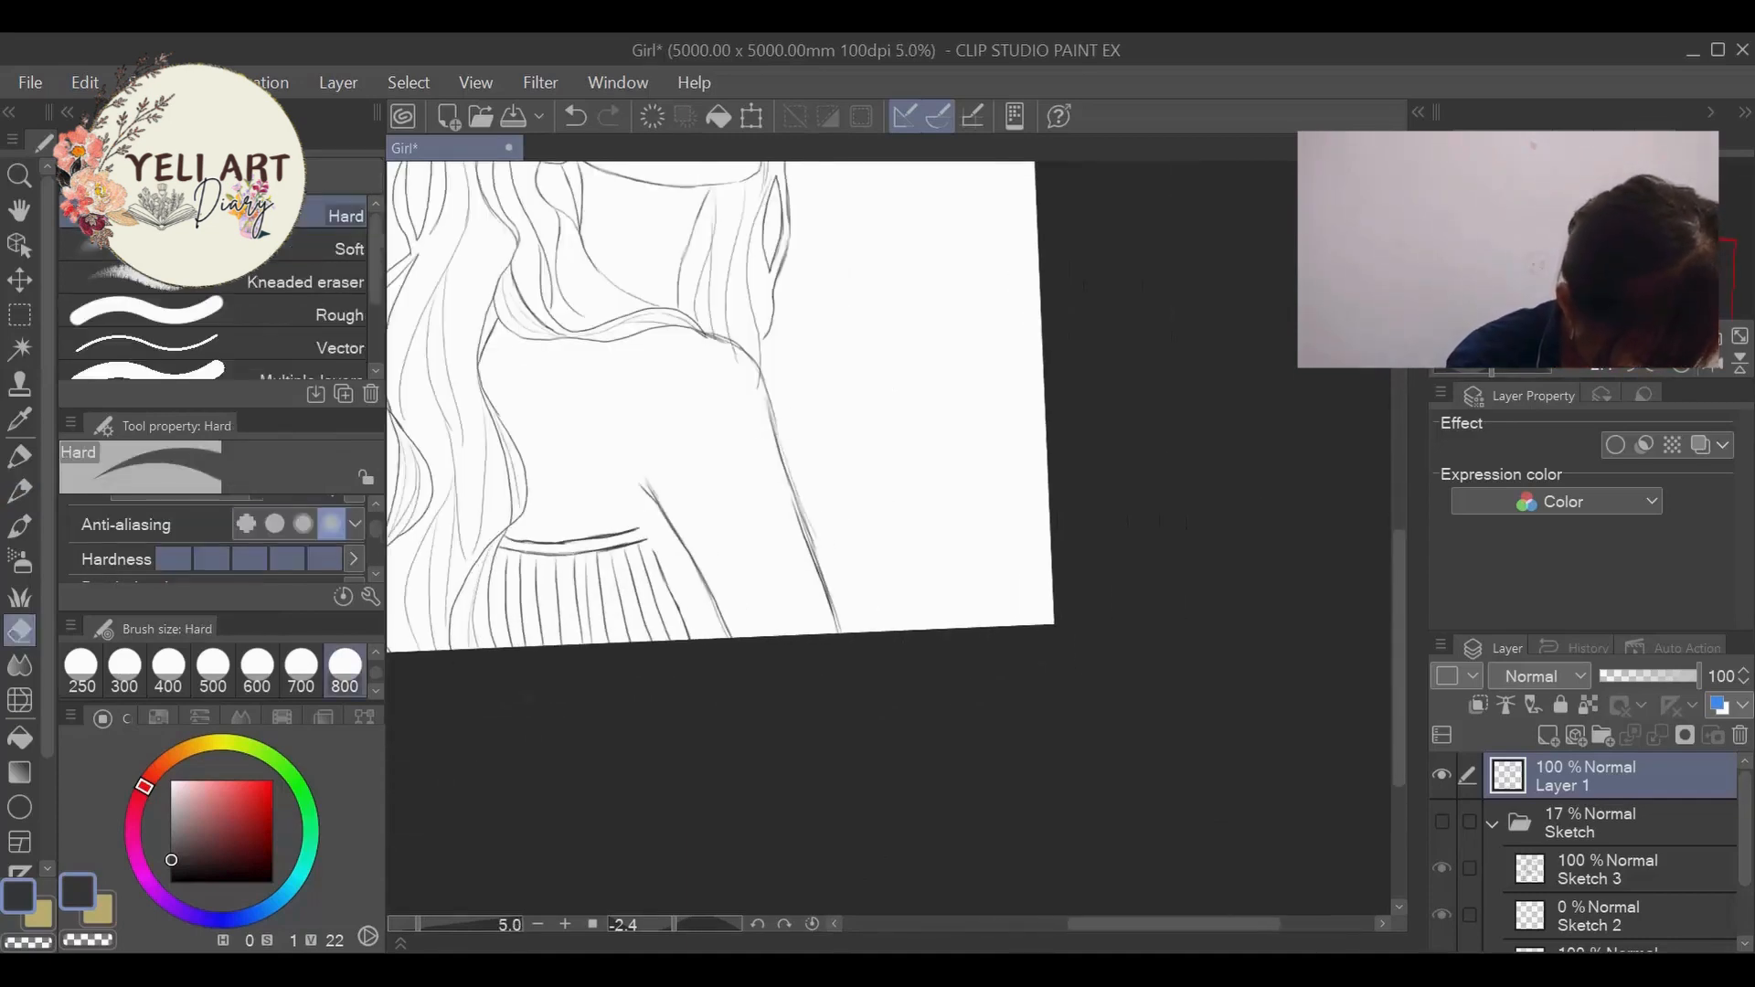
pyautogui.moveTo(773, 413)
pyautogui.mouseDown()
pyautogui.moveTo(839, 631)
pyautogui.moveTo(799, 471)
pyautogui.moveTo(833, 584)
pyautogui.mouseUp()
pyautogui.click(19, 491)
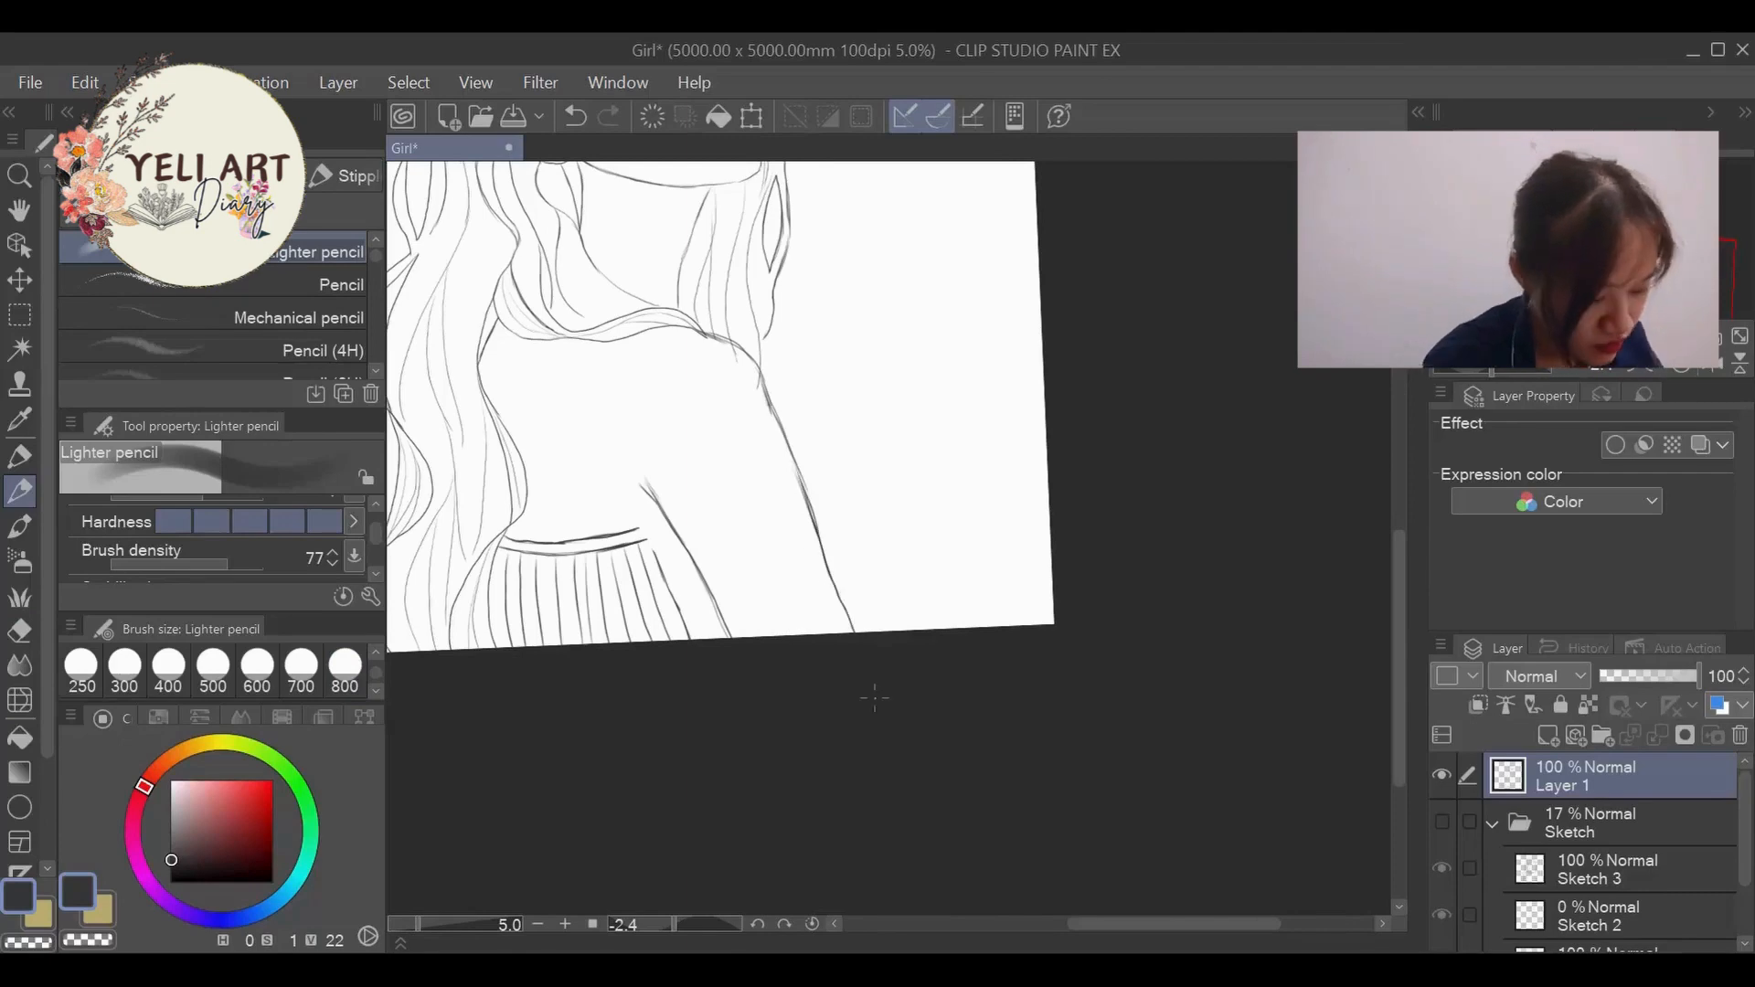
# - Redraw the inner arm line from the armpit past the end of the dress band to the canvas edge
pyautogui.scroll(-3, 874, 699)
pyautogui.scroll(5, 836, 571)
pyautogui.scroll(-3, 809, 594)
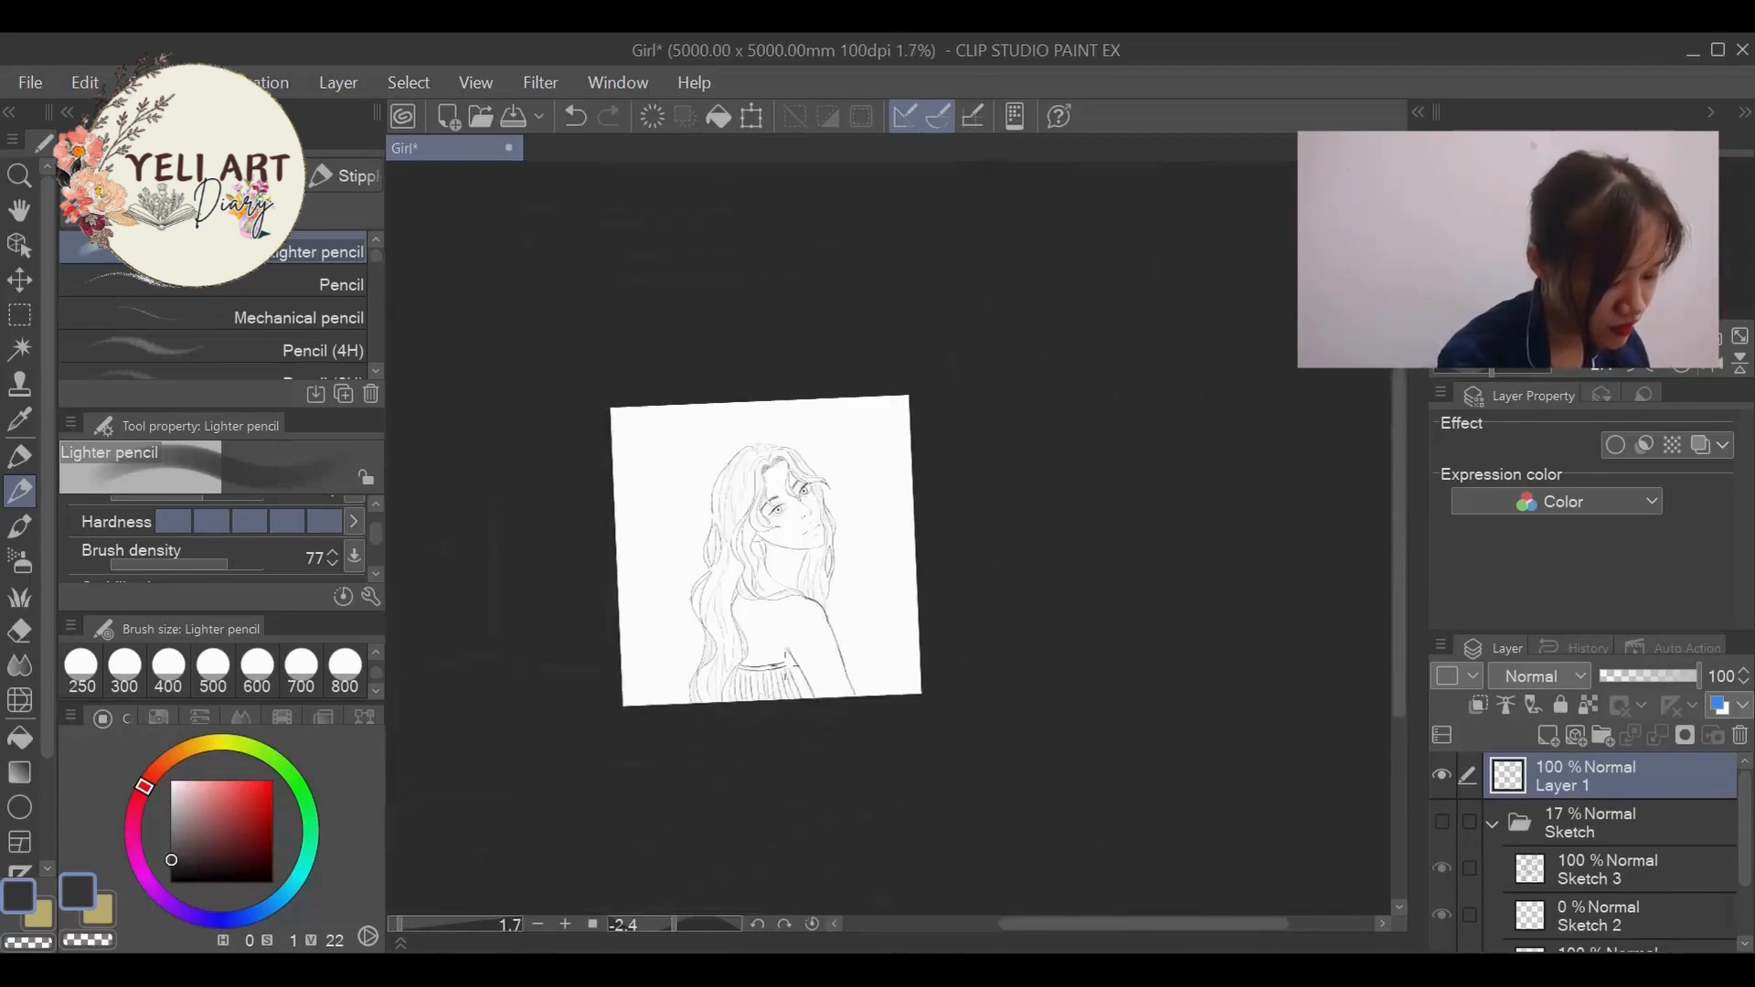
pyautogui.scroll(4, 782, 668)
pyautogui.moveTo(803, 652); pyautogui.dragTo(827, 715)
pyautogui.moveTo(826, 642); pyautogui.dragTo(907, 831)
pyautogui.scroll(-5, 892, 723)
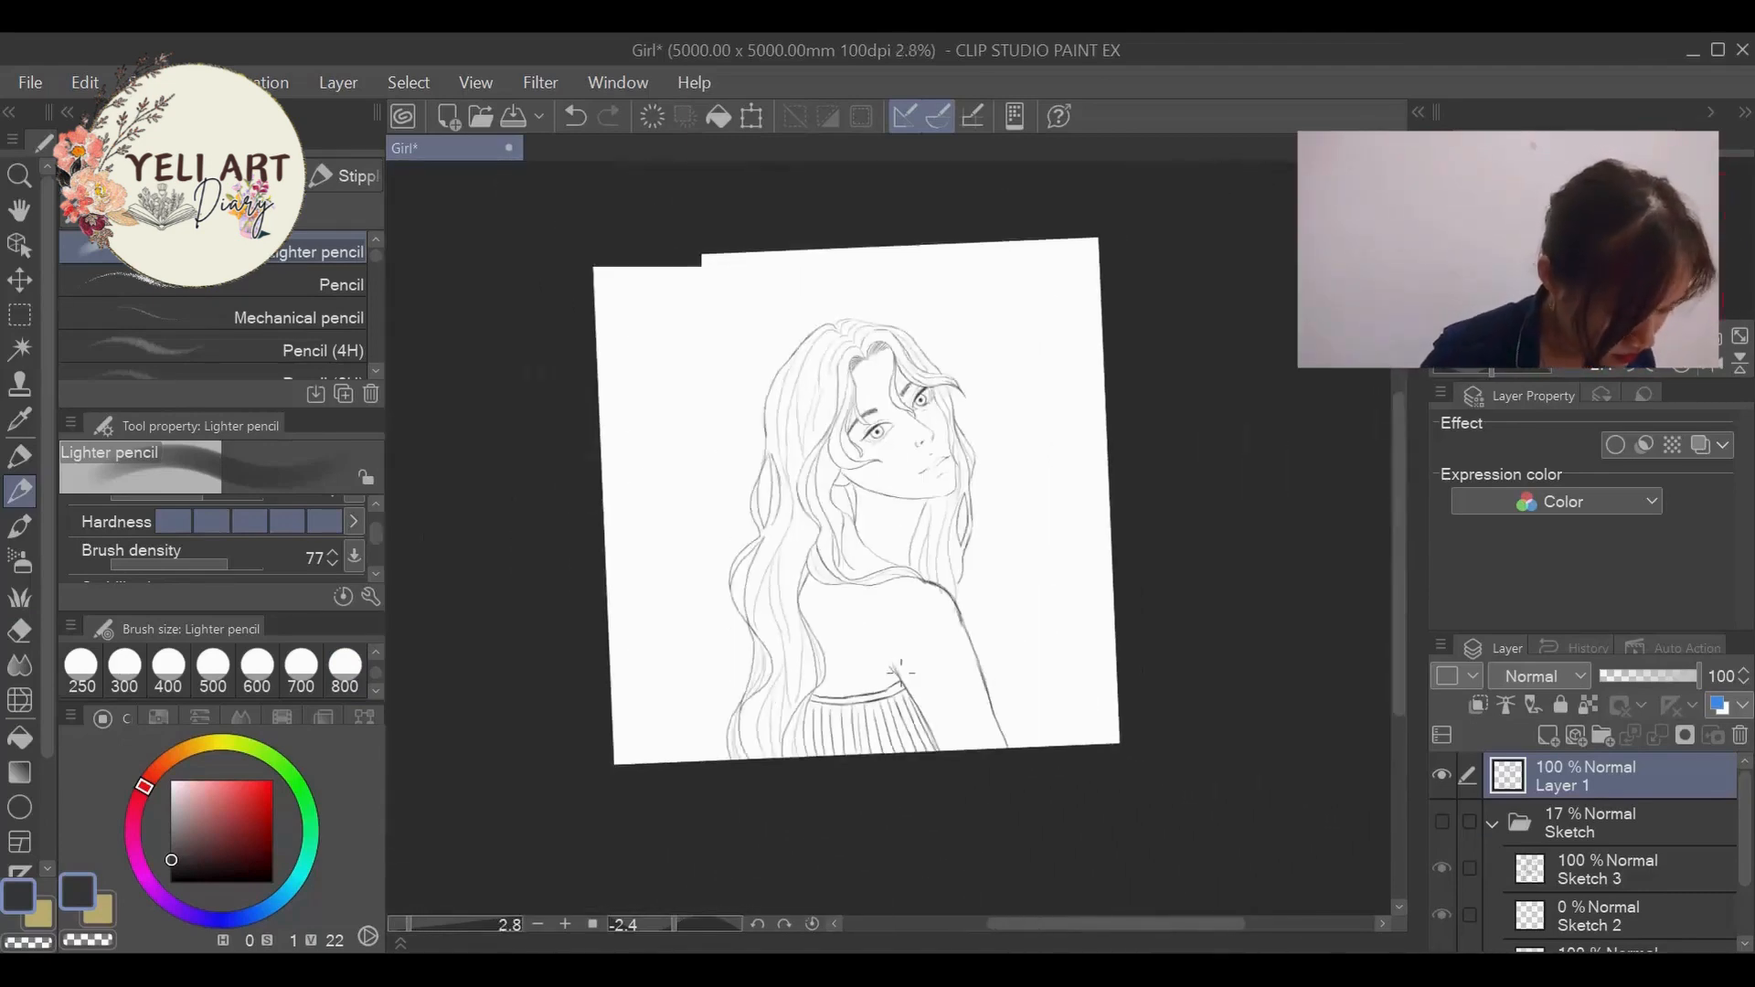
# - Erase the outer arm line and redraw it from the shoulder down to the canvas edge
pyautogui.scroll(4, 944, 644)
pyautogui.press('e')
pyautogui.moveTo(928, 892)
pyautogui.mouseDown()
pyautogui.moveTo(814, 576)
pyautogui.moveTo(750, 544)
pyautogui.moveTo(834, 569)
pyautogui.mouseUp()
pyautogui.click(19, 494)
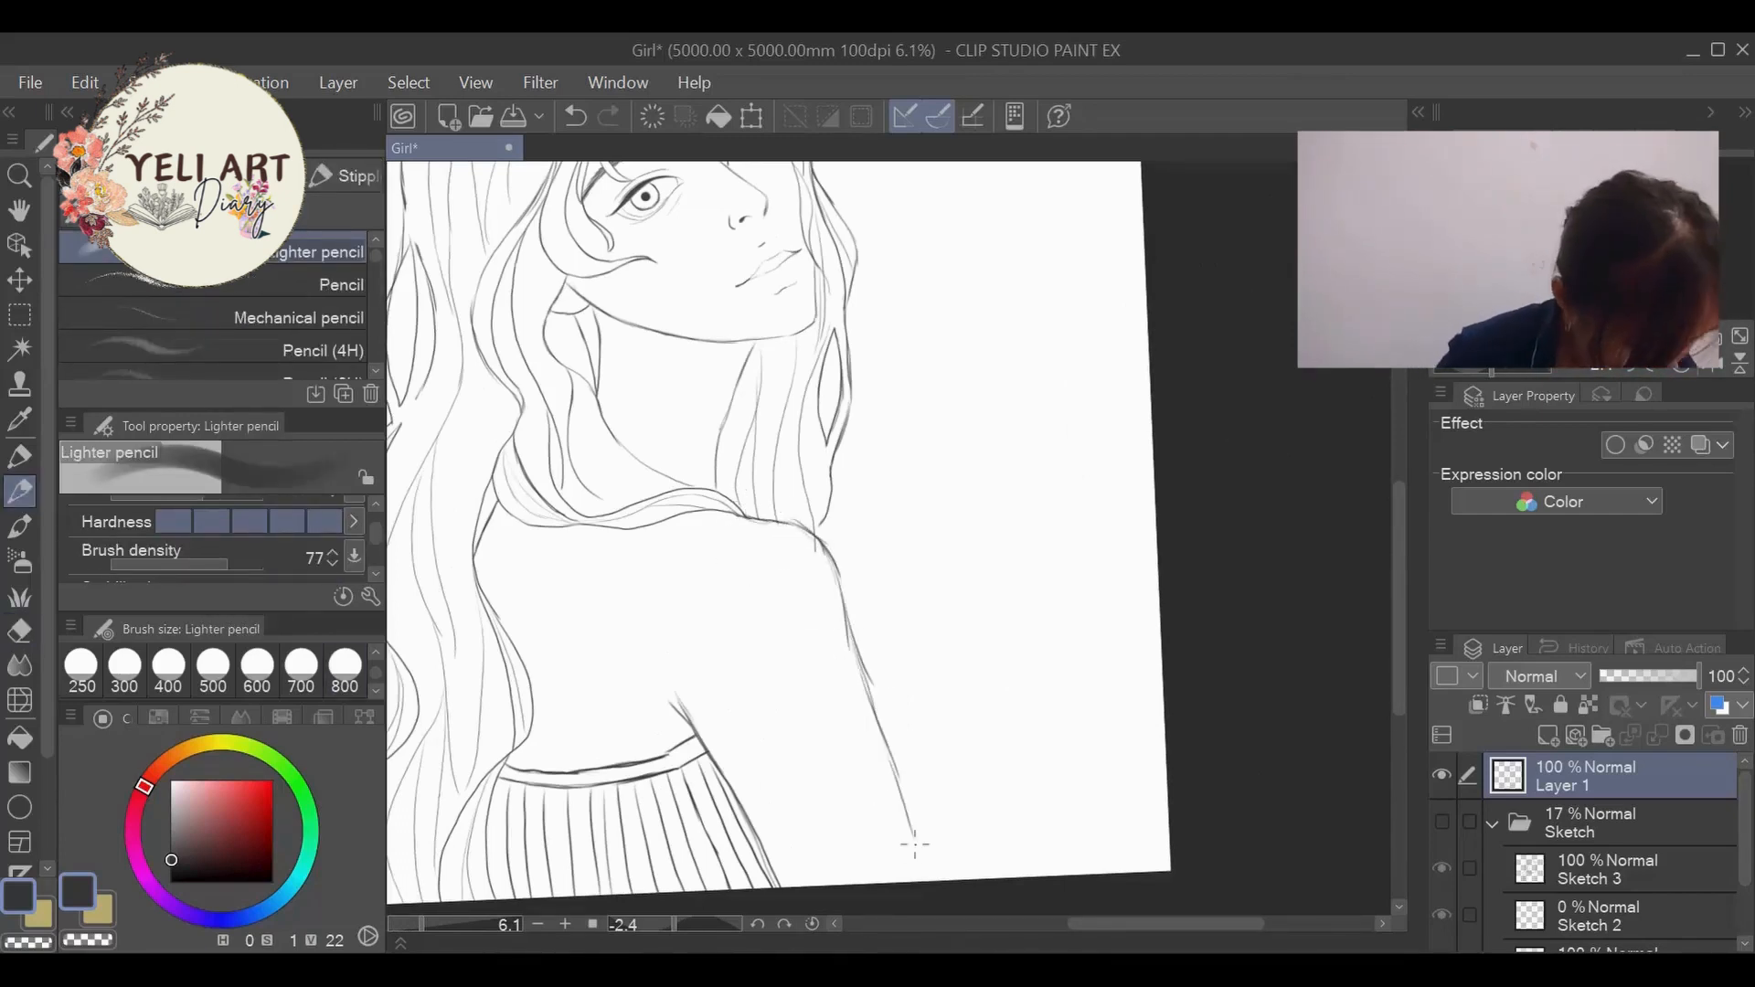
pyautogui.moveTo(915, 845); pyautogui.dragTo(931, 879)
pyautogui.scroll(-5, 805, 748)
# - Erase the upper inner arm line at the armpit and redraw it with darker strokes past the dress band
pyautogui.scroll(4, 828, 774)
pyautogui.click(19, 631)
pyautogui.moveTo(690, 677)
pyautogui.mouseDown()
pyautogui.moveTo(706, 670)
pyautogui.moveTo(733, 730)
pyautogui.mouseUp()
pyautogui.click(19, 491)
pyautogui.moveTo(699, 641); pyautogui.dragTo(757, 784)
pyautogui.moveTo(699, 645); pyautogui.dragTo(711, 680)
pyautogui.moveTo(712, 703); pyautogui.dragTo(755, 786)
pyautogui.scroll(-3, 809, 779)
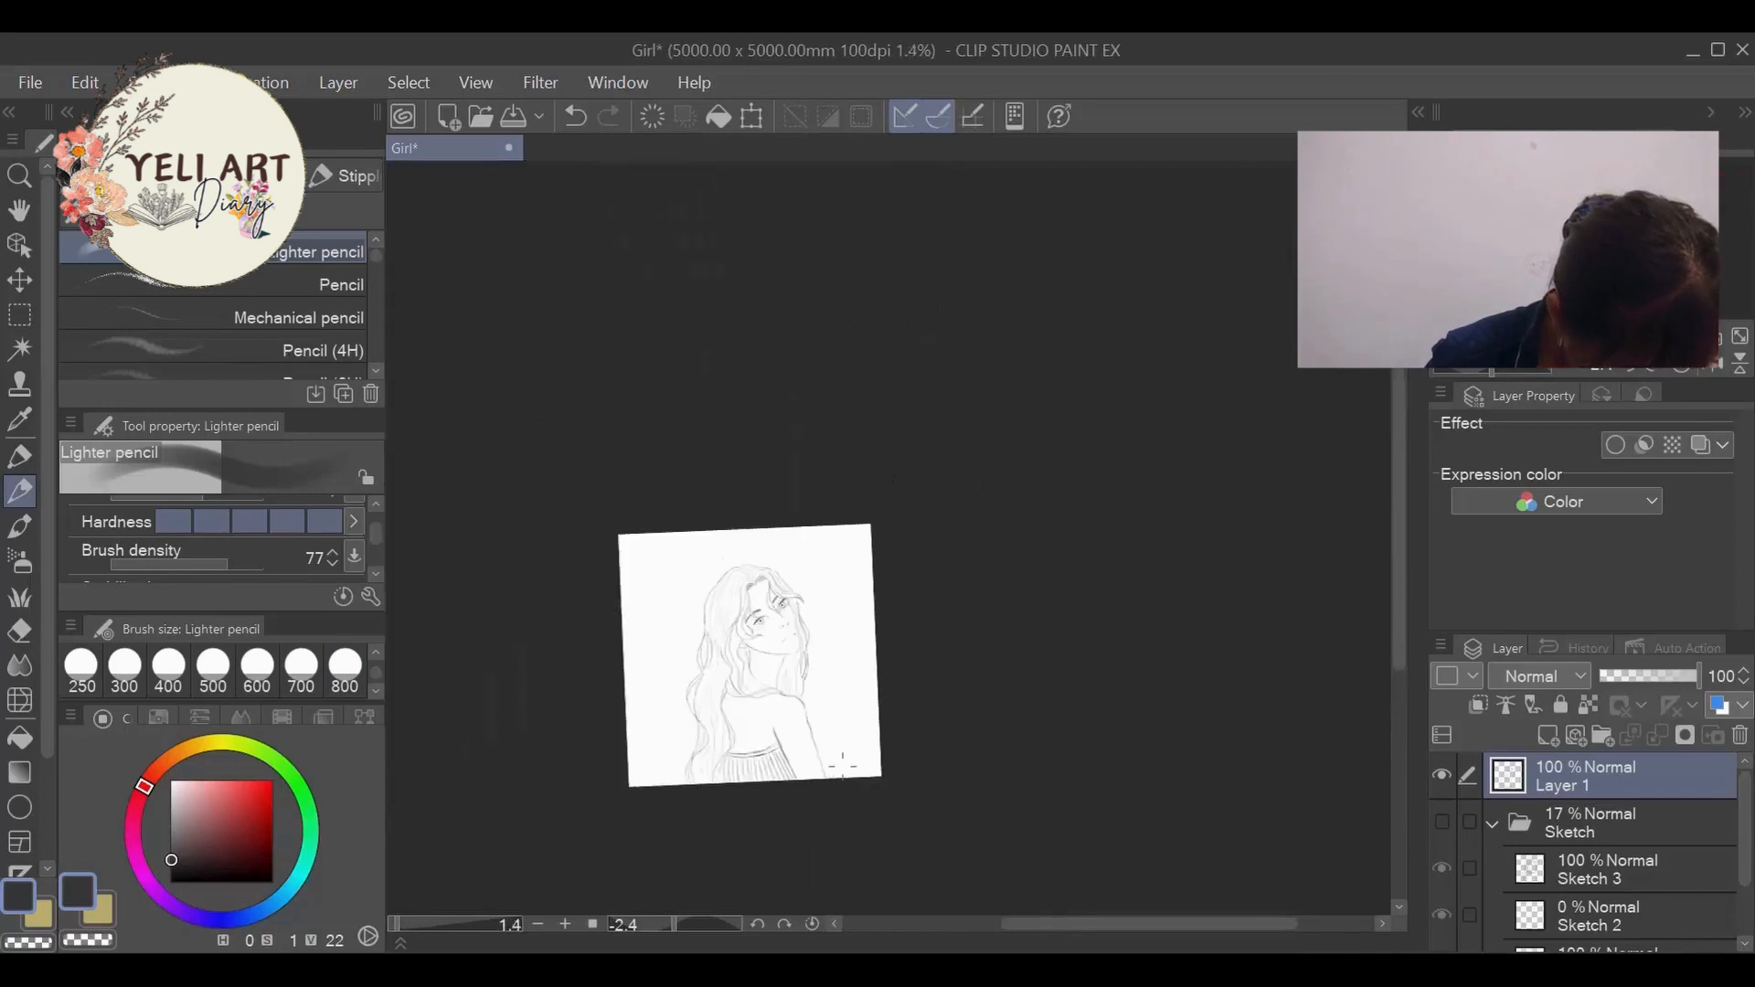
# - Erase the outer arm line below the shoulder and redraw it as one smooth curve to the canvas edge
pyautogui.scroll(1, 834, 610)
pyautogui.scroll(-1, 859, 494)
pyautogui.scroll(2, 844, 536)
pyautogui.scroll(2, 781, 861)
pyautogui.scroll(4, 804, 841)
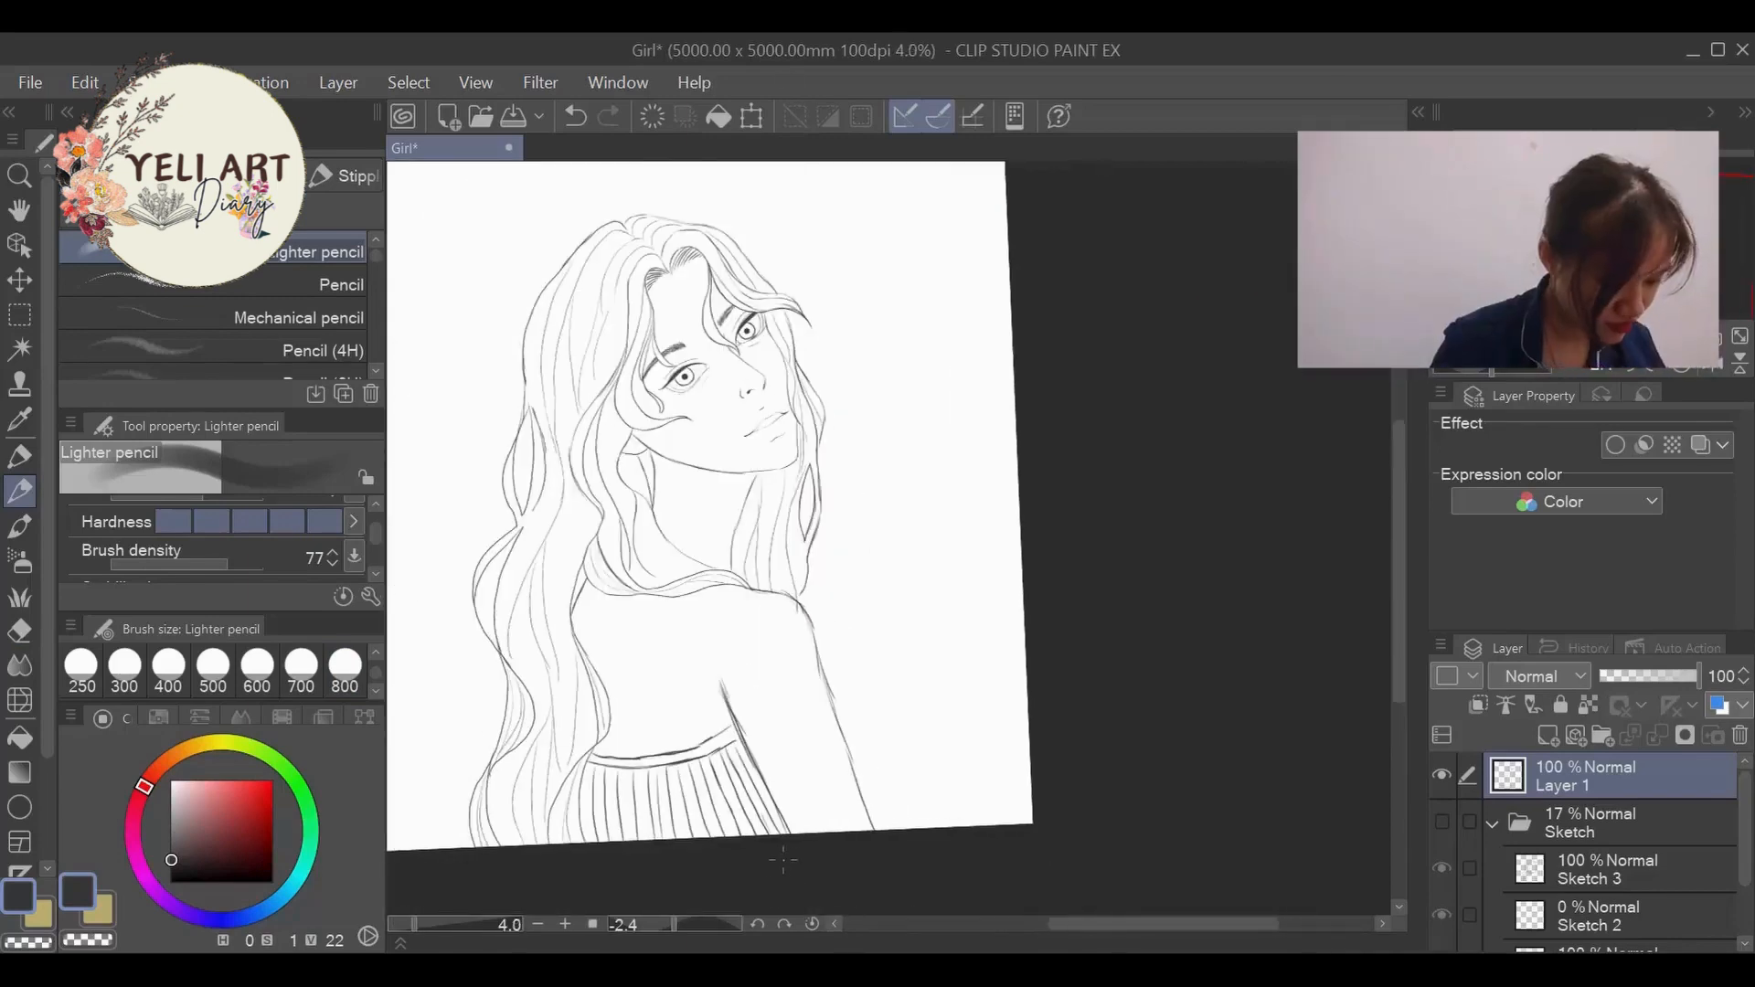
pyautogui.press('e')
pyautogui.press('p')
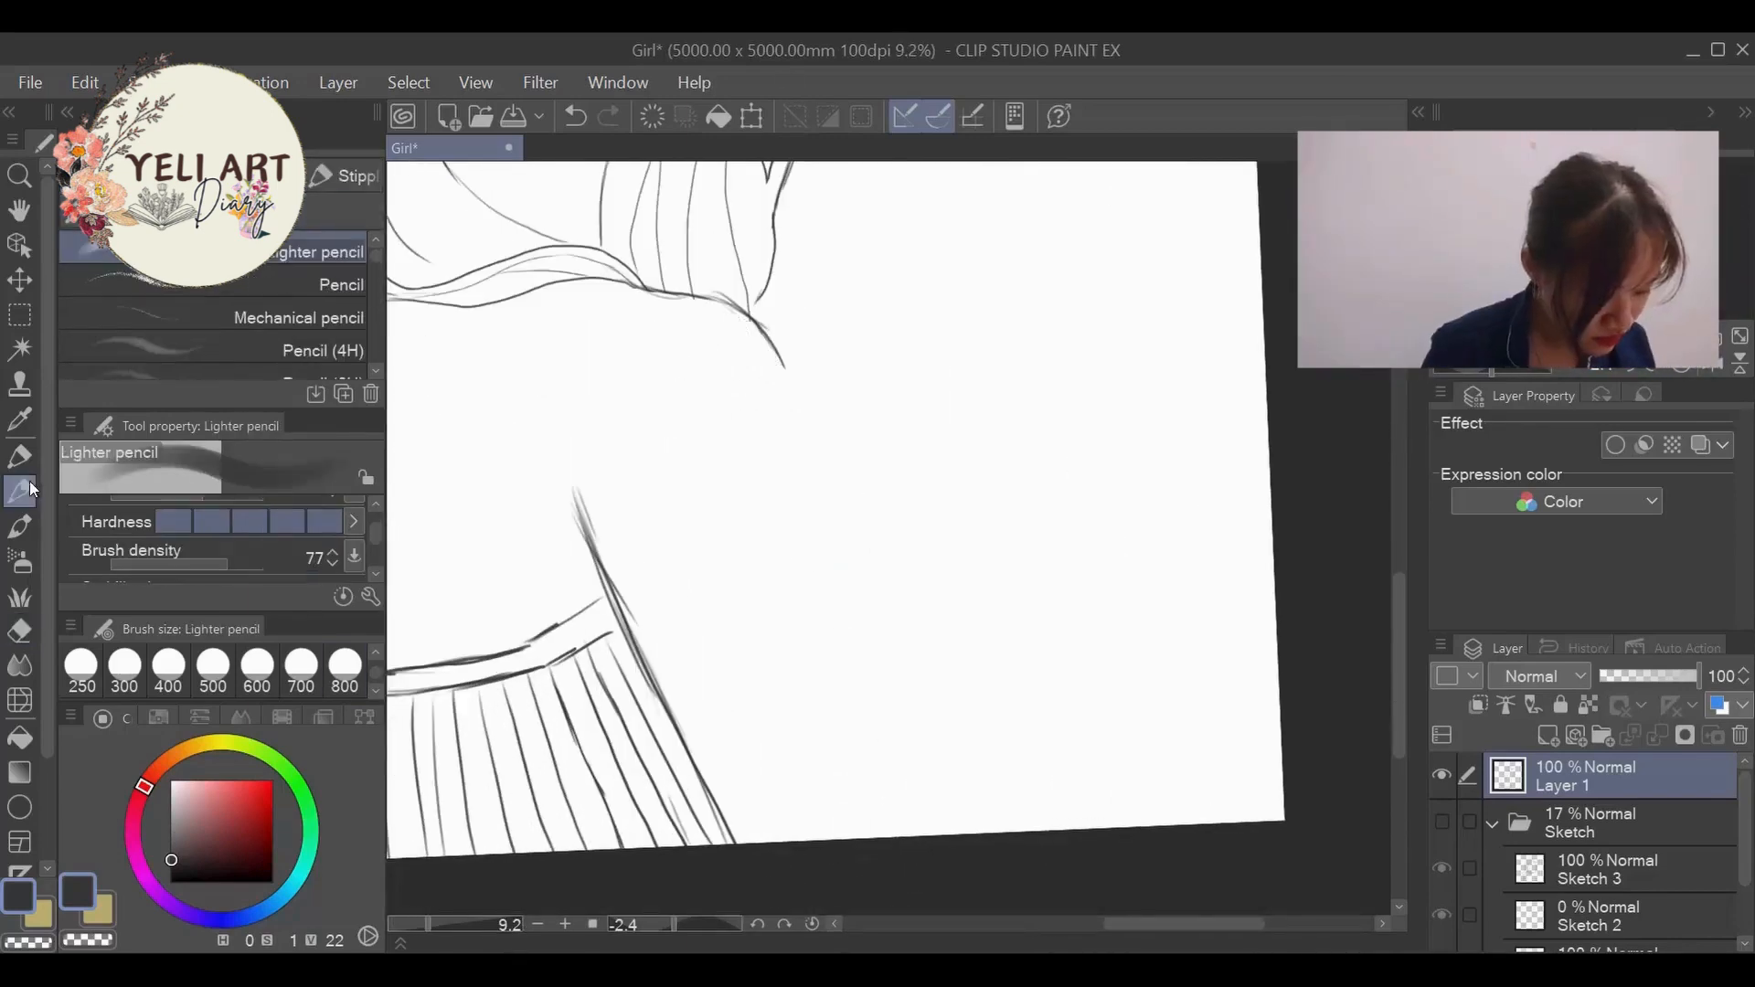
pyautogui.moveTo(655, 293)
pyautogui.mouseDown()
pyautogui.moveTo(718, 296)
pyautogui.moveTo(782, 354)
pyautogui.moveTo(960, 832)
pyautogui.mouseUp()
pyautogui.scroll(-4, 999, 549)
pyautogui.scroll(2, 1027, 626)
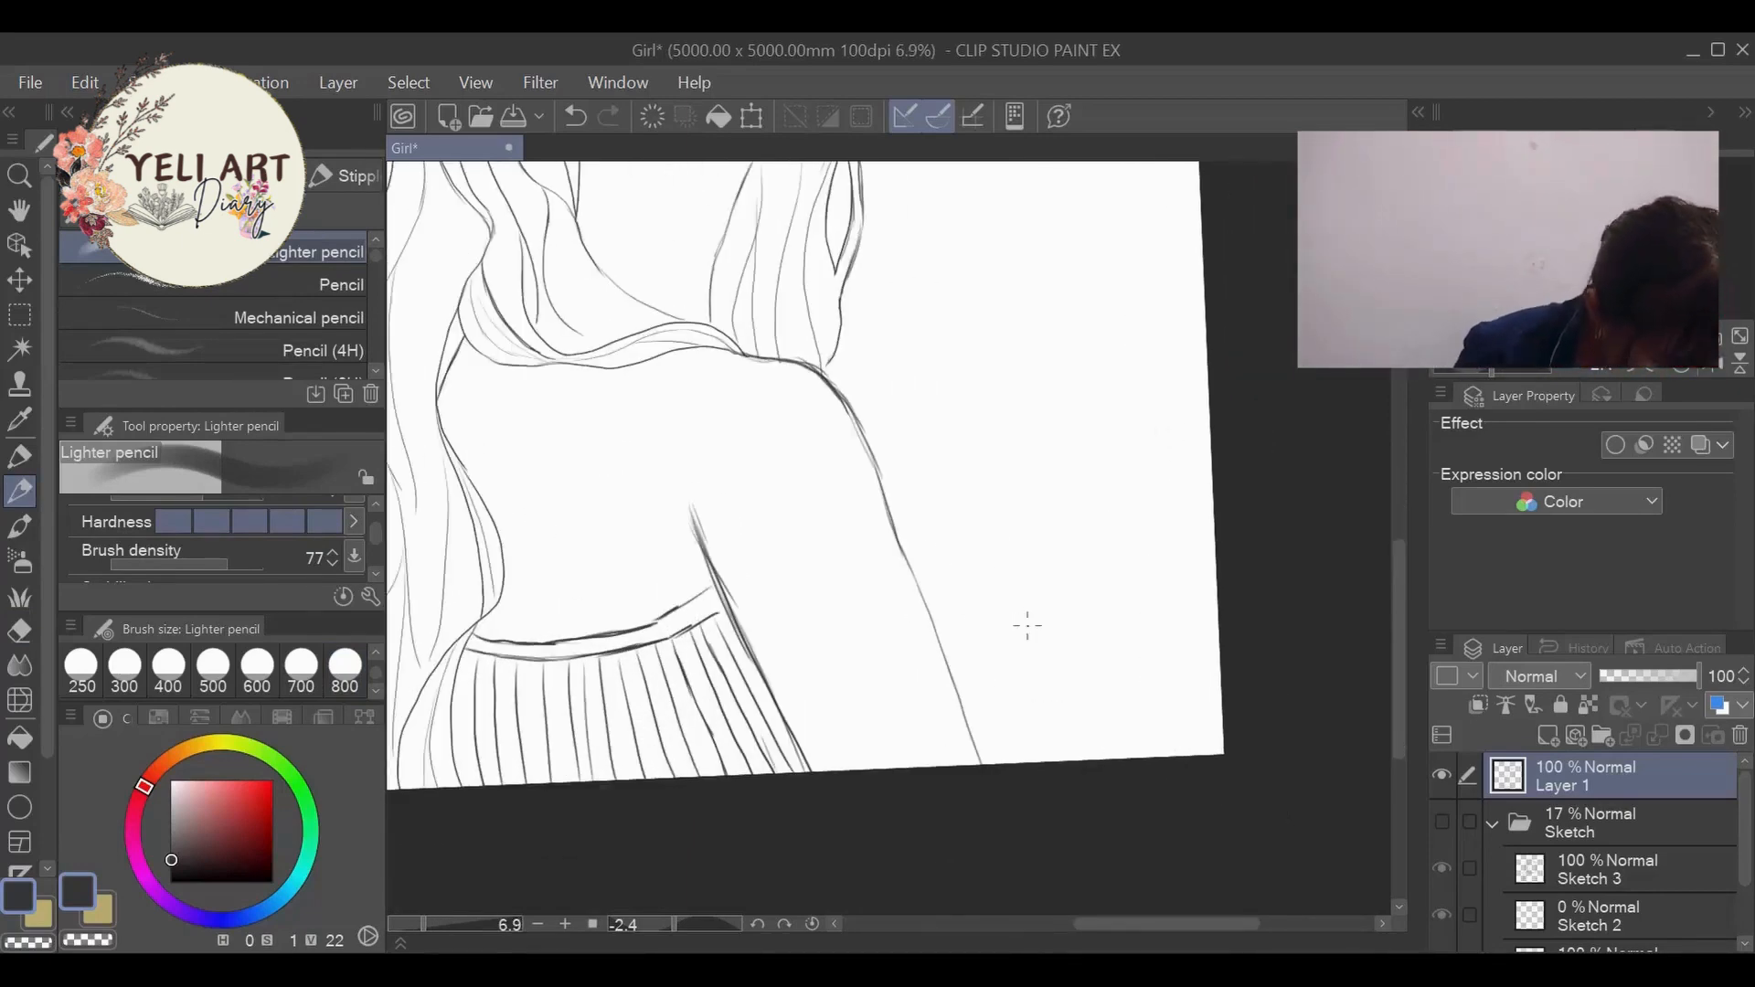
# - Clean up the inner arm line with the eraser and shorten its upper end at the armpit
pyautogui.click(24, 629)
pyautogui.moveTo(692, 538)
pyautogui.mouseDown()
pyautogui.moveTo(772, 647)
pyautogui.moveTo(744, 630)
pyautogui.moveTo(800, 737)
pyautogui.mouseUp()
pyautogui.click(20, 492)
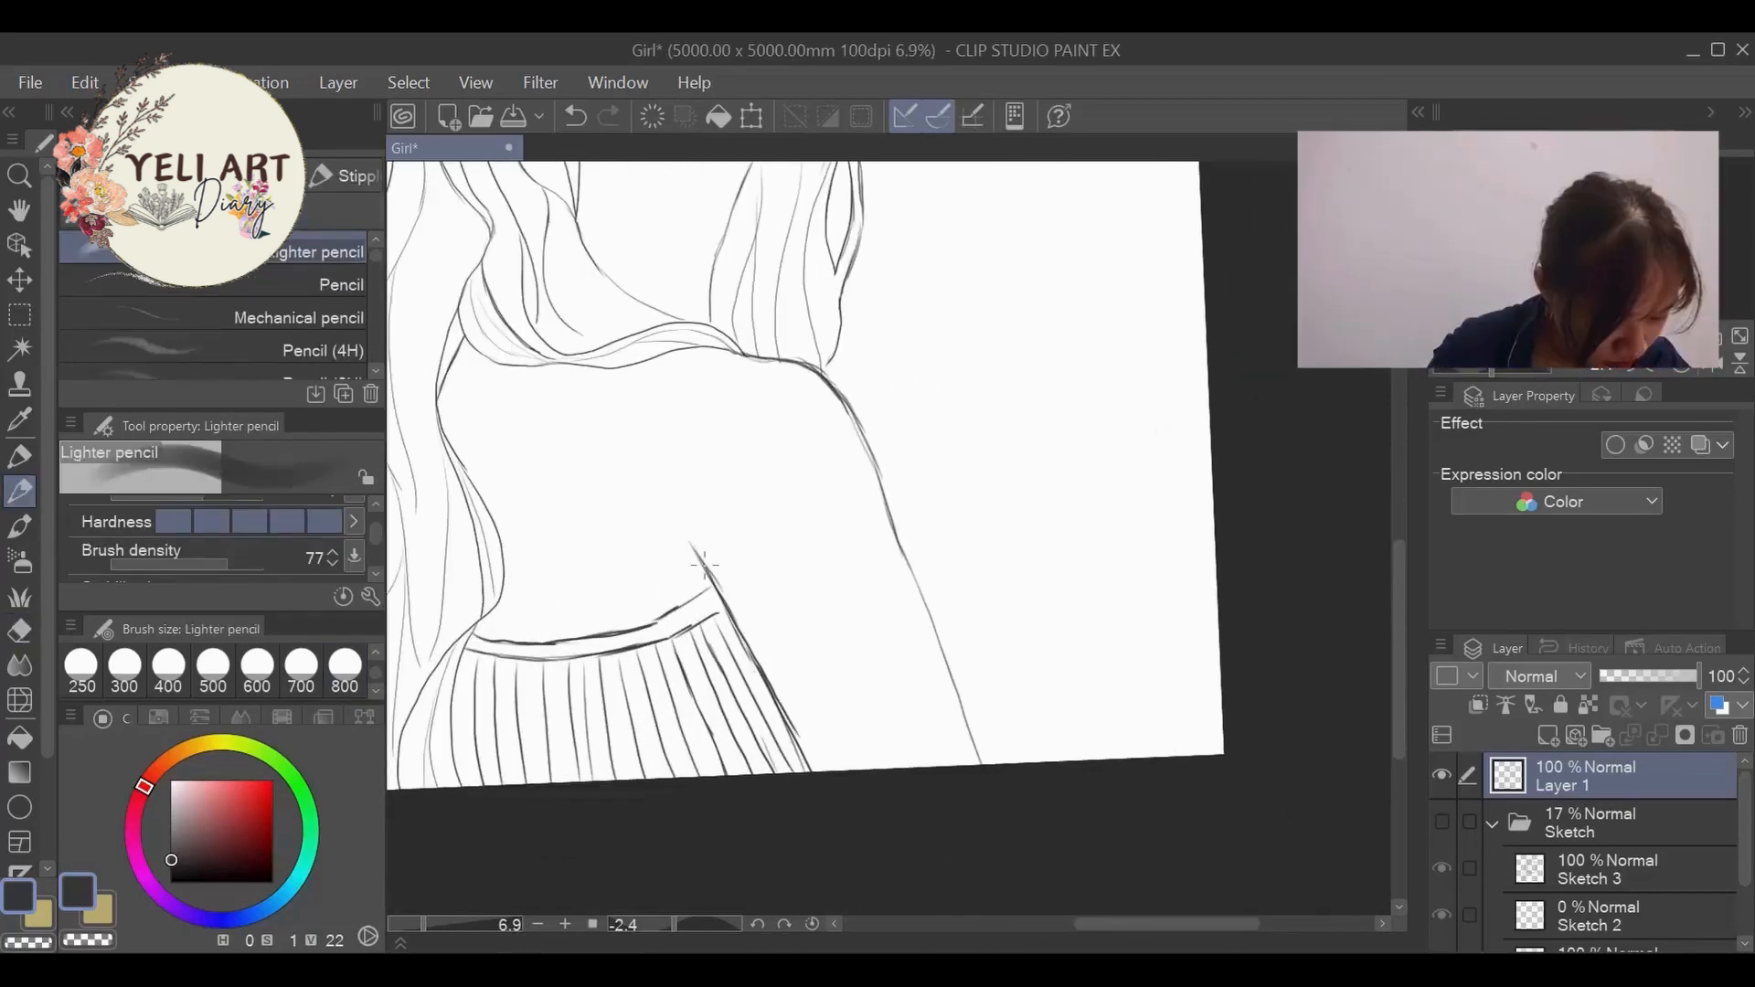
pyautogui.scroll(-4, 704, 564)
pyautogui.scroll(3, 485, 439)
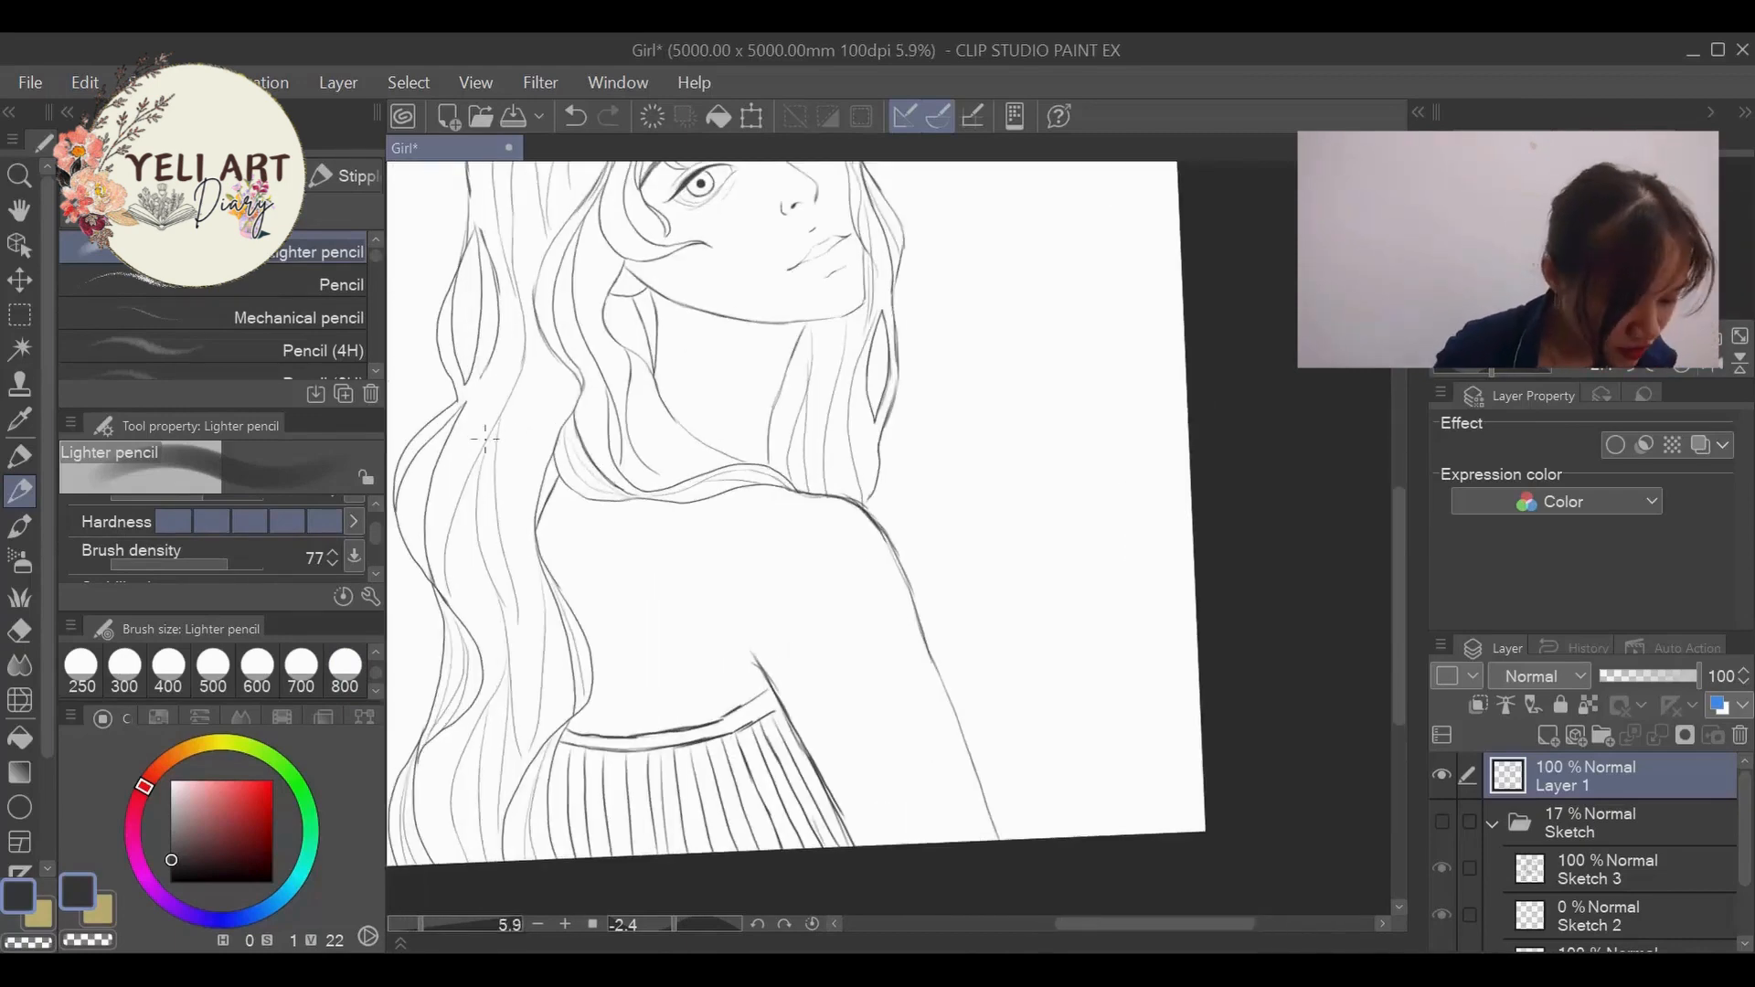
pyautogui.moveTo(568, 556); pyautogui.dragTo(610, 722)
pyautogui.hotkey('ctrl', 'z')
pyautogui.hotkey('ctrl', 'z')
pyautogui.moveTo(687, 658); pyautogui.dragTo(705, 707)
pyautogui.hotkey('ctrl', 'z')
pyautogui.hotkey('ctrl', 'z')
pyautogui.scroll(-4, 684, 576)
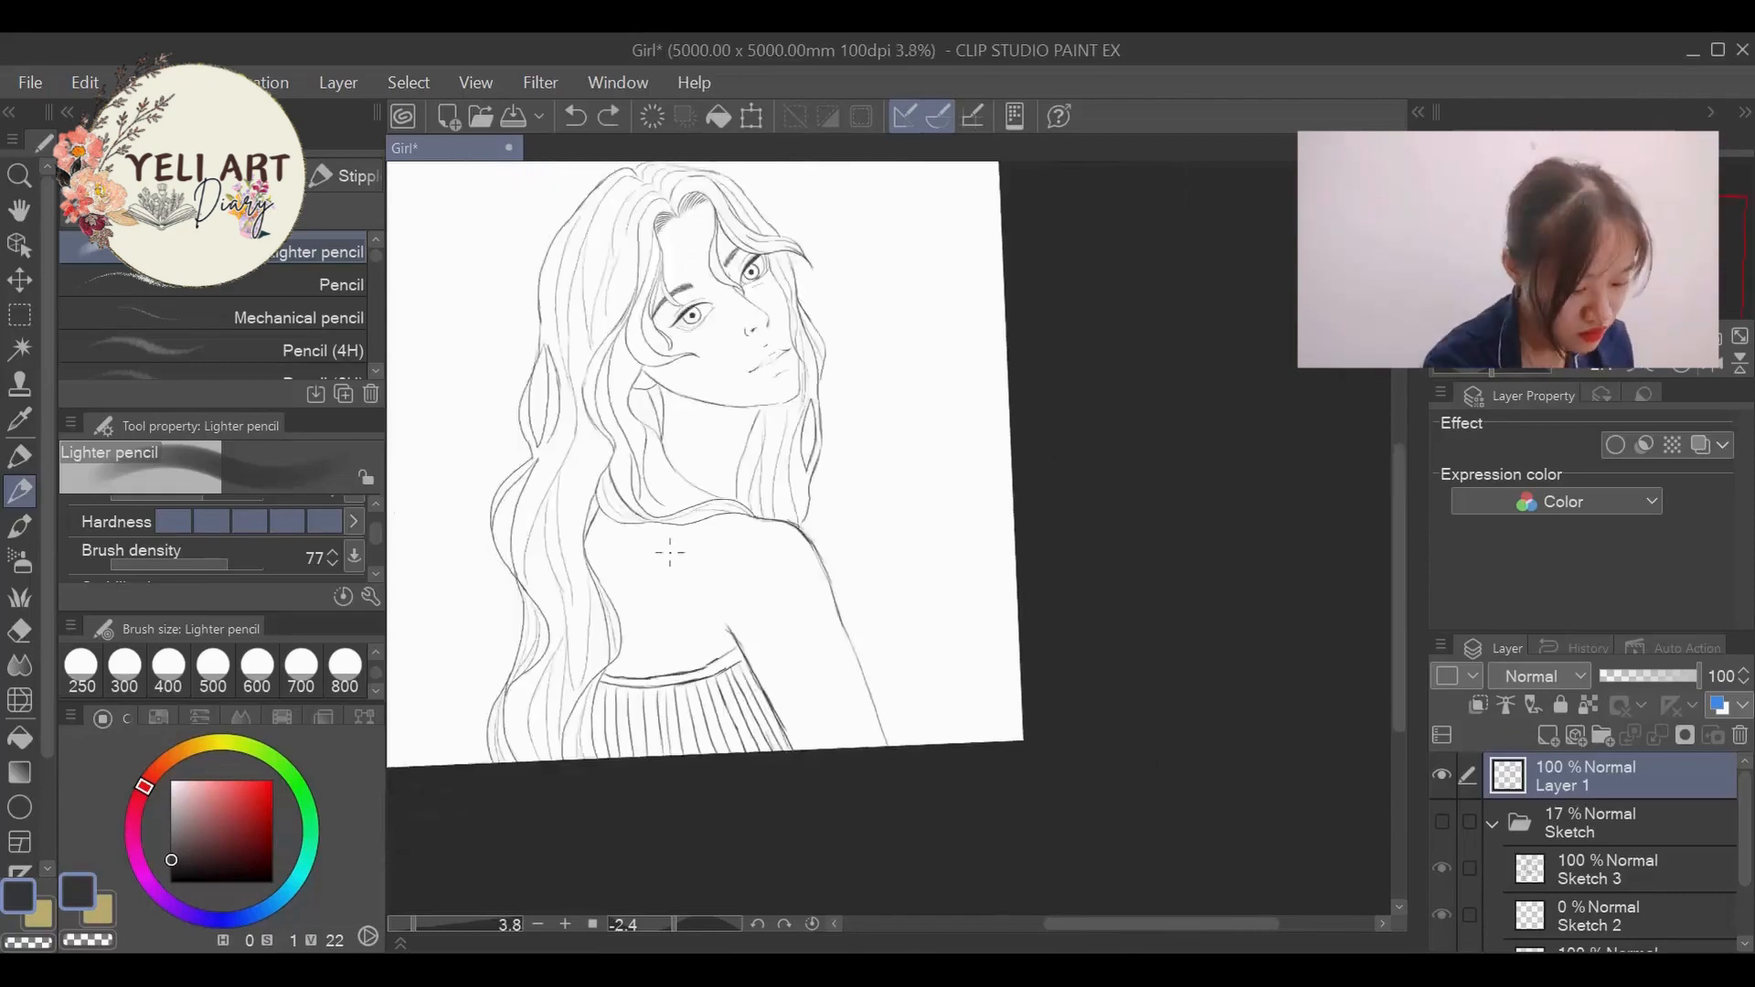
# - Draw the contour of the upper back just inside the long hair, starting below the hair at the neck
pyautogui.scroll(3, 531, 567)
pyautogui.scroll(-3, 1117, 430)
pyautogui.scroll(3, 1088, 186)
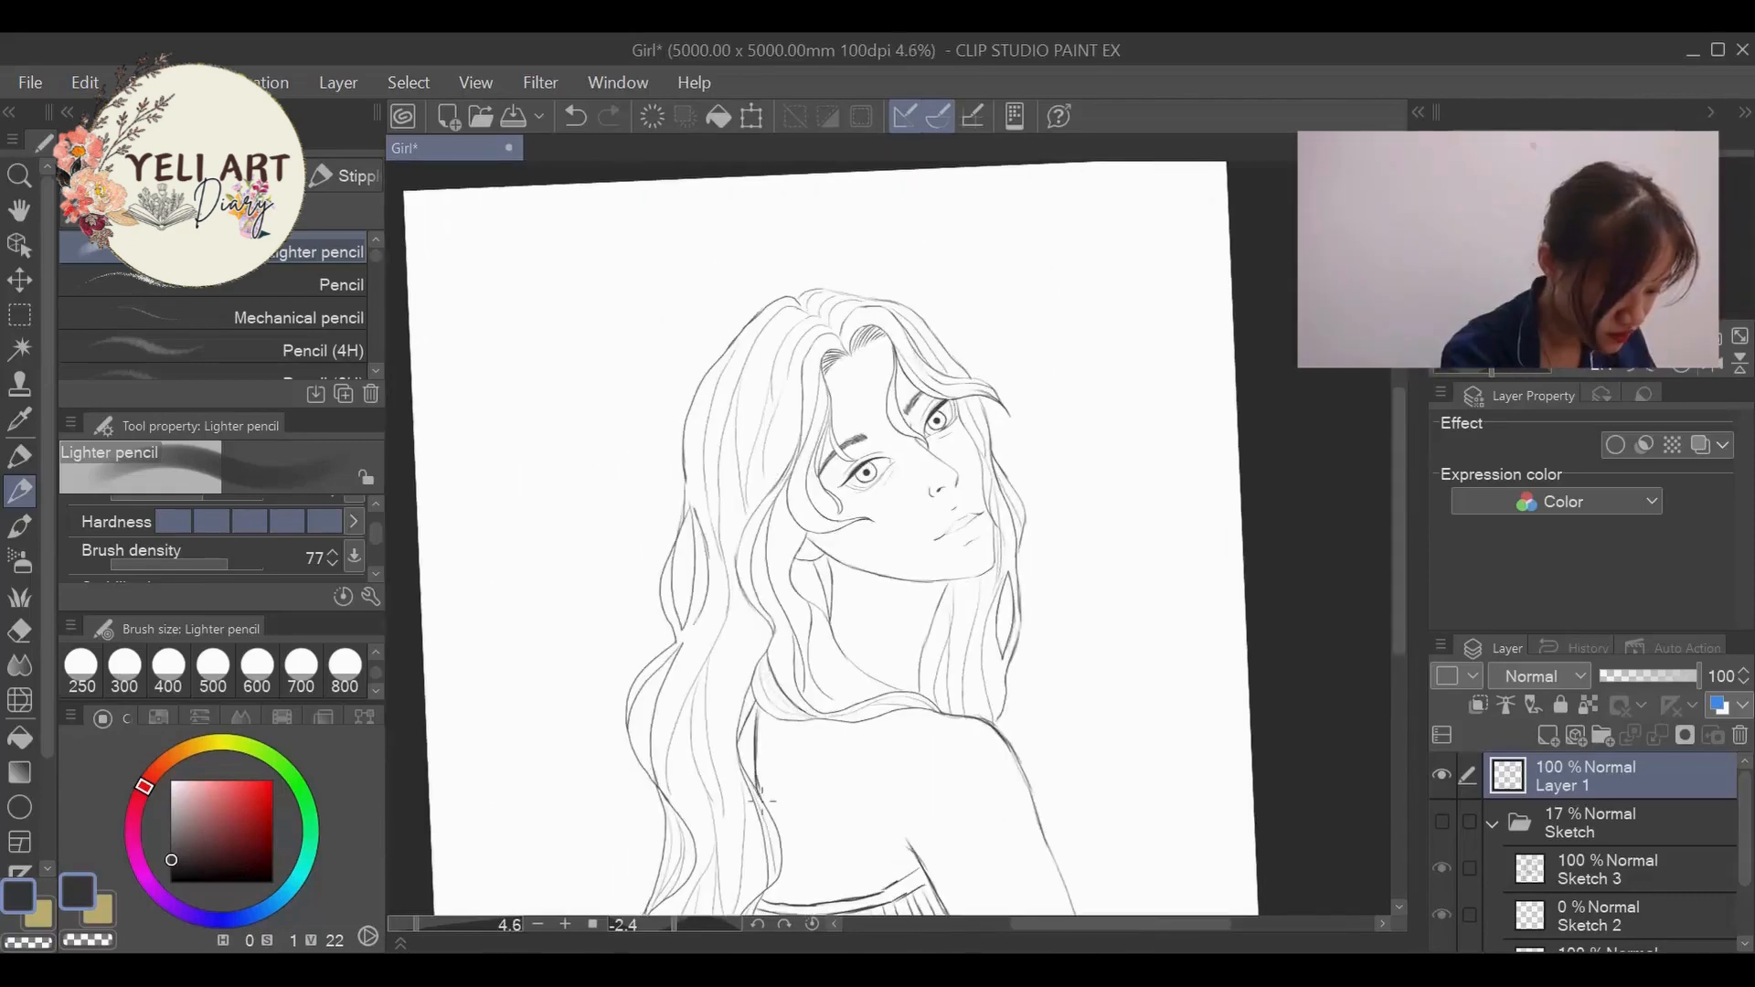
pyautogui.scroll(3, 757, 773)
pyautogui.moveTo(796, 571); pyautogui.dragTo(805, 777)
pyautogui.scroll(-5, 805, 777)
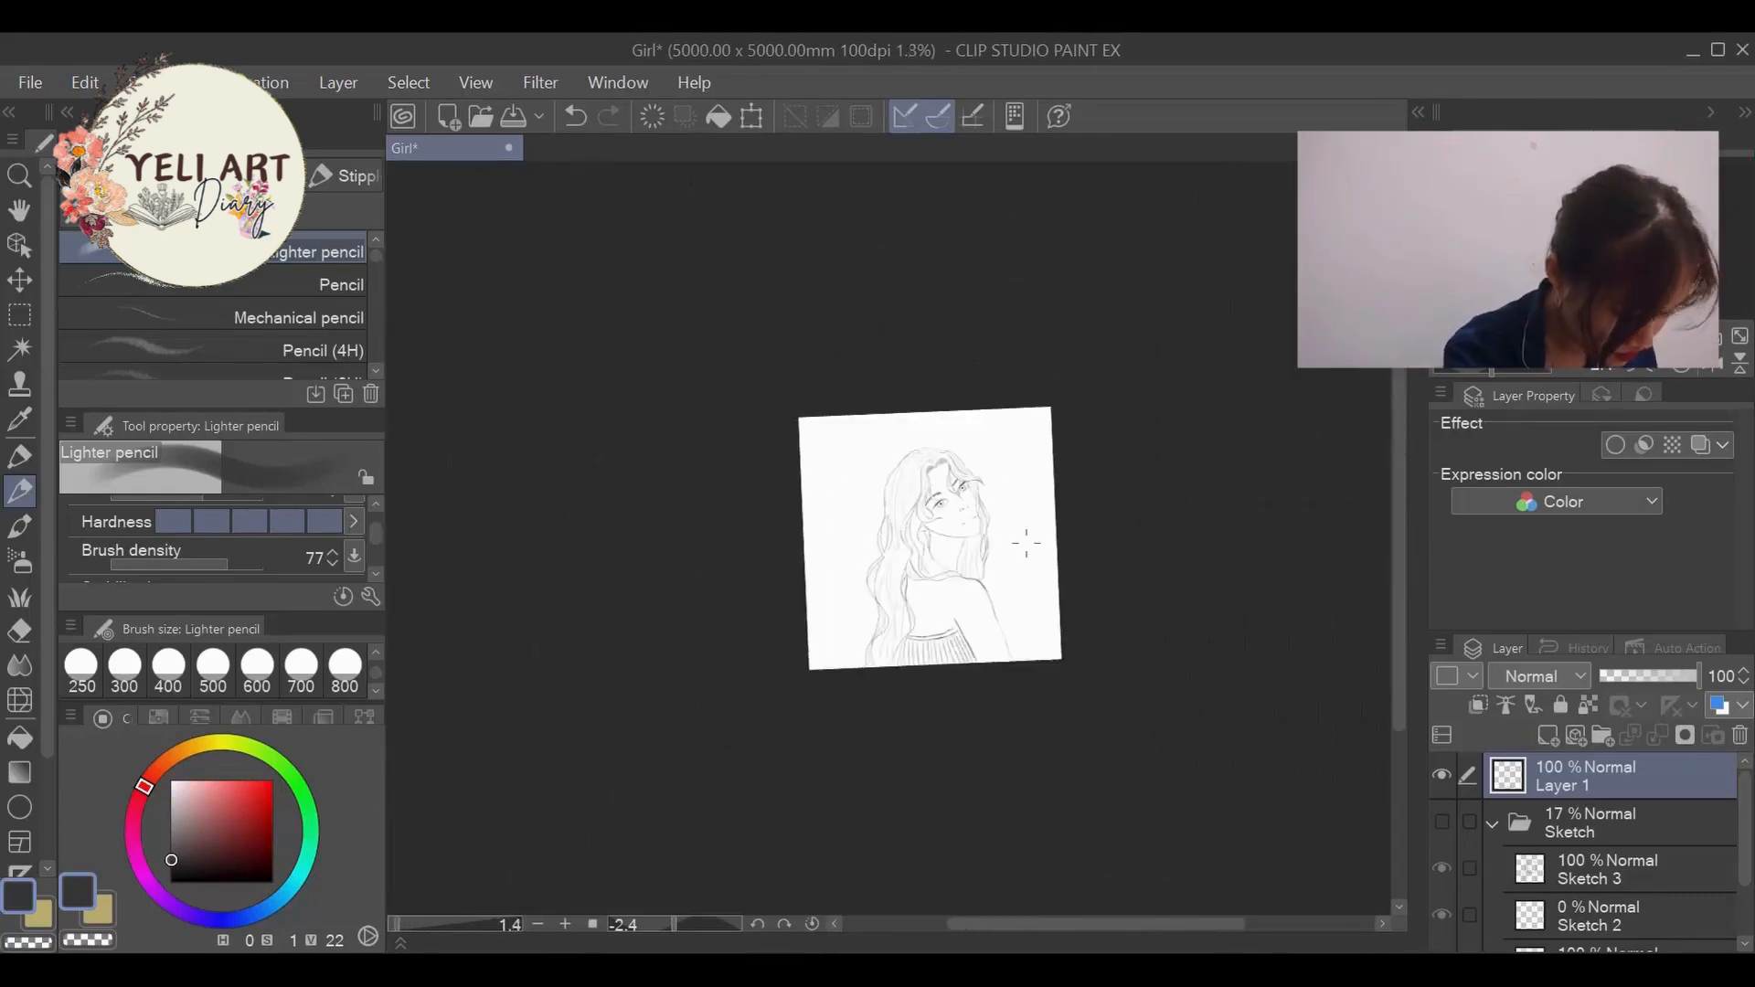
# - Erase the whole pleated dress and both arm lines below the shoulder
pyautogui.scroll(4, 802, 772)
pyautogui.scroll(-1, 802, 777)
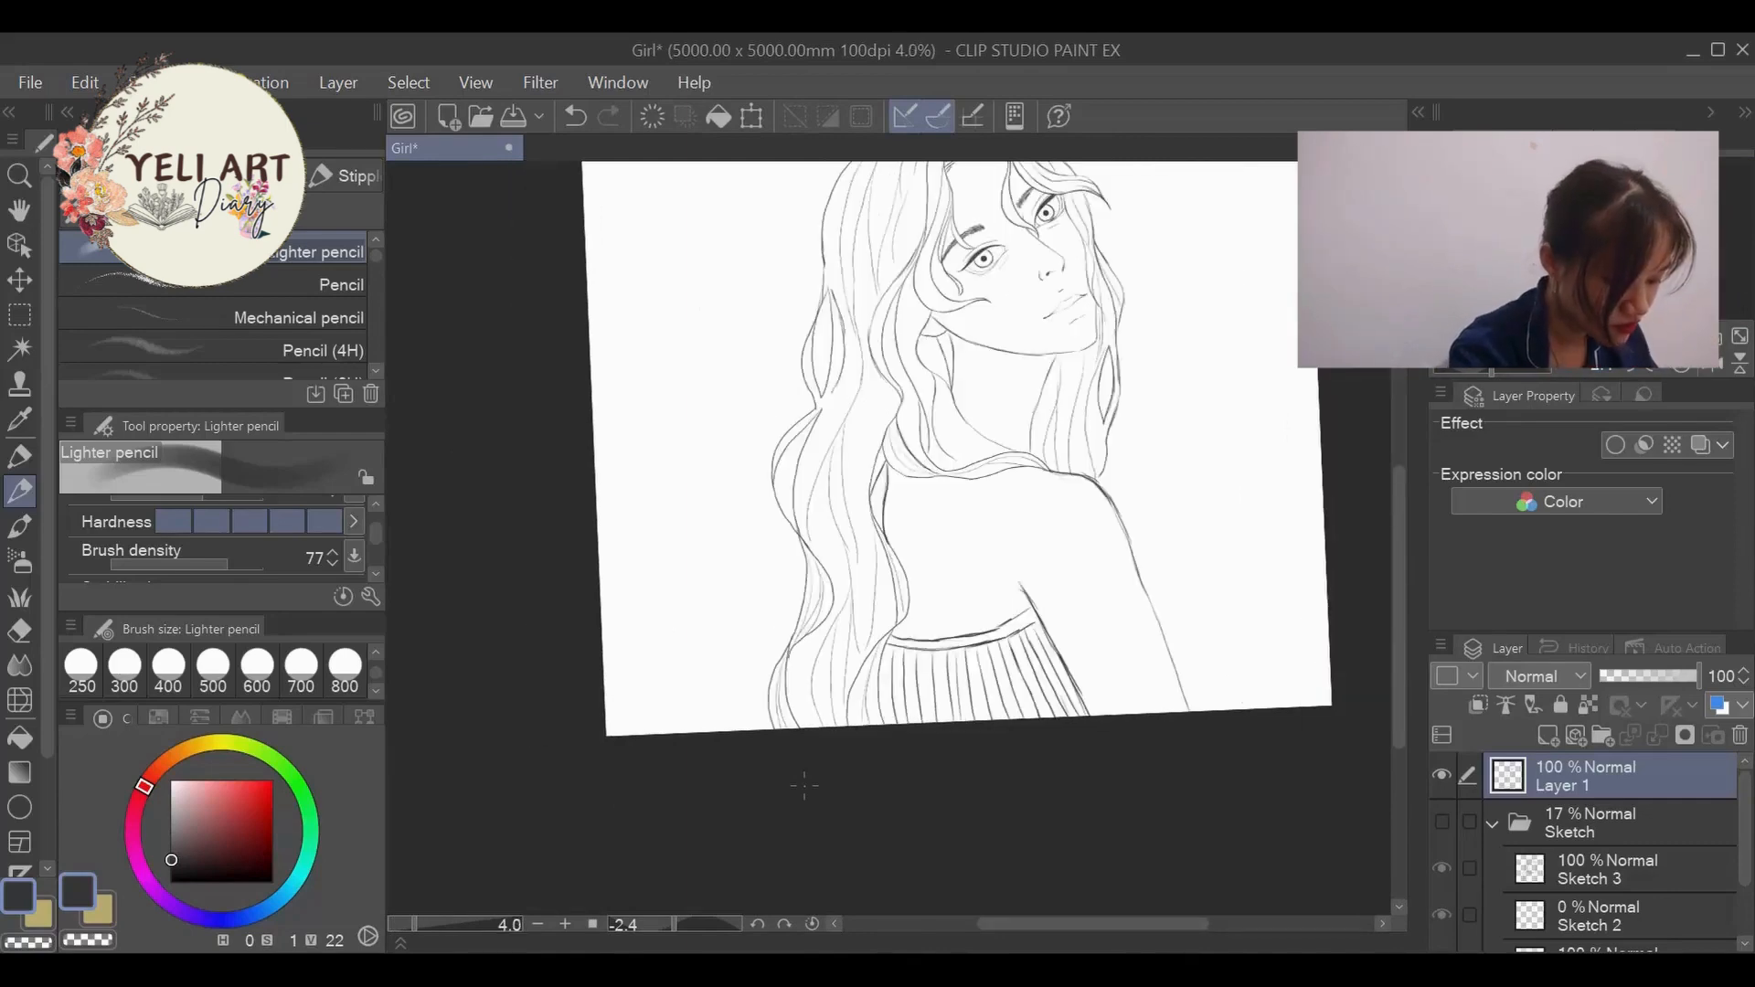
pyautogui.scroll(-4, 804, 785)
pyautogui.scroll(2, 803, 784)
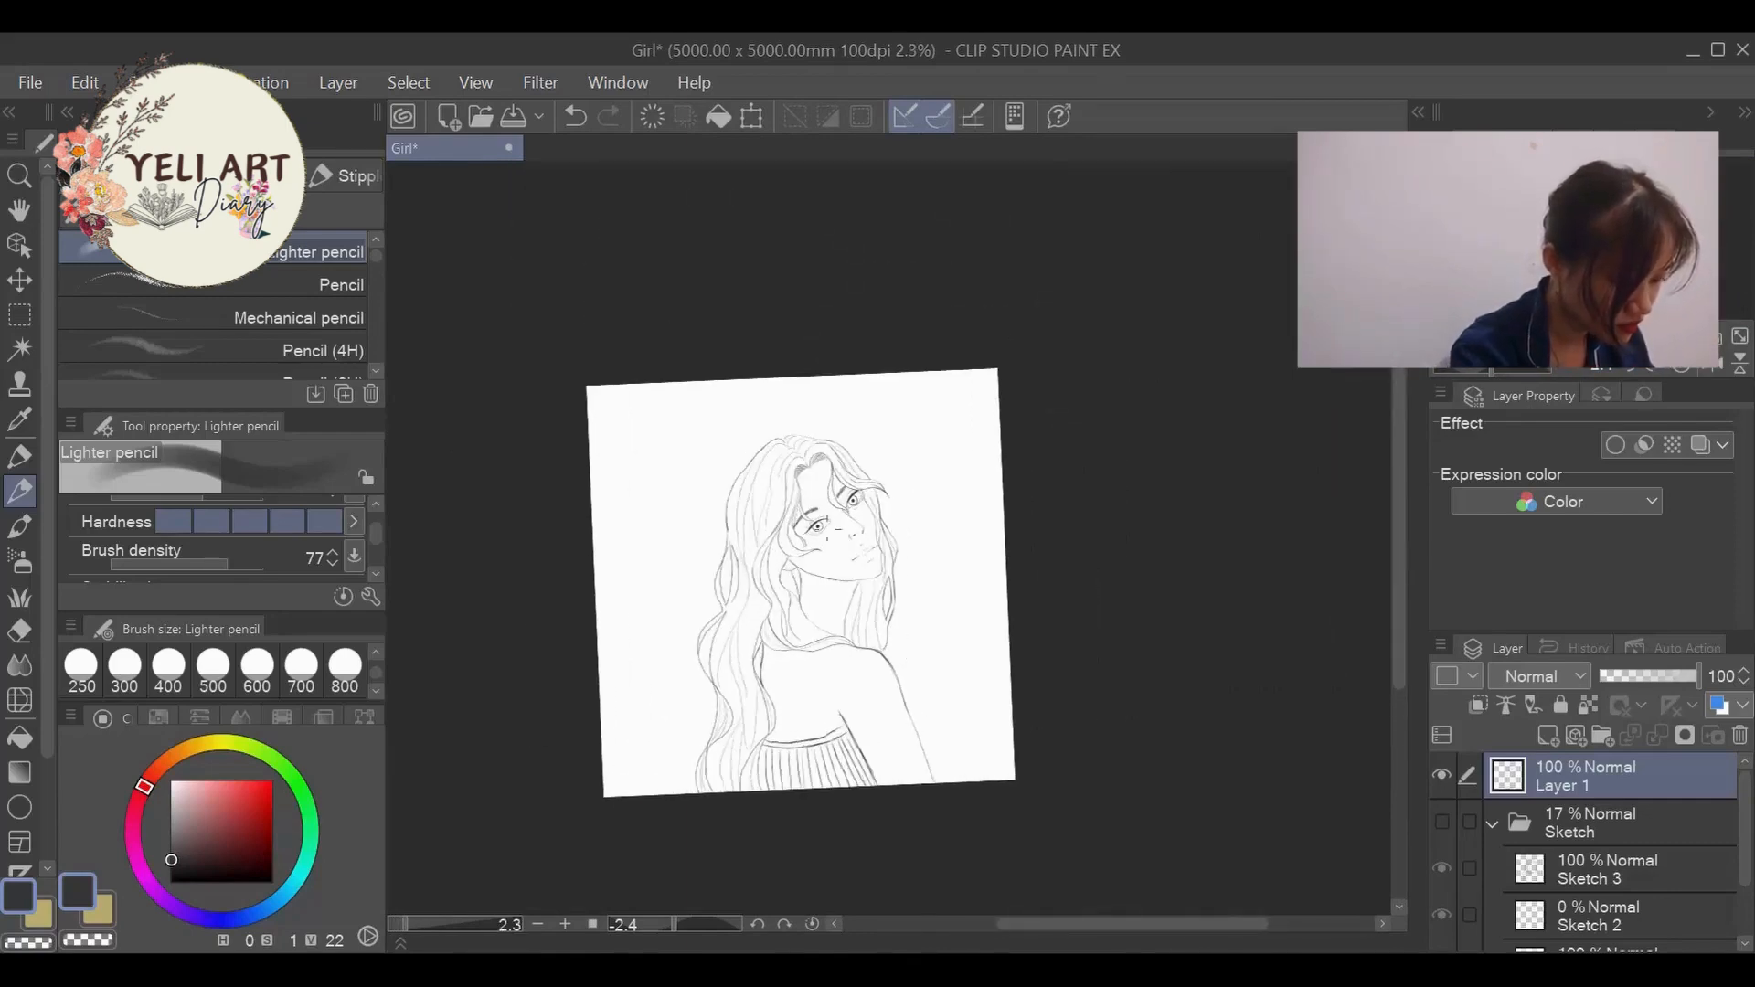
pyautogui.scroll(2, 846, 814)
pyautogui.press('e')
pyautogui.moveTo(1010, 628)
pyautogui.mouseDown()
pyautogui.moveTo(989, 816)
pyautogui.moveTo(887, 725)
pyautogui.moveTo(760, 734)
pyautogui.moveTo(780, 754)
pyautogui.moveTo(869, 764)
pyautogui.moveTo(862, 710)
pyautogui.mouseUp()
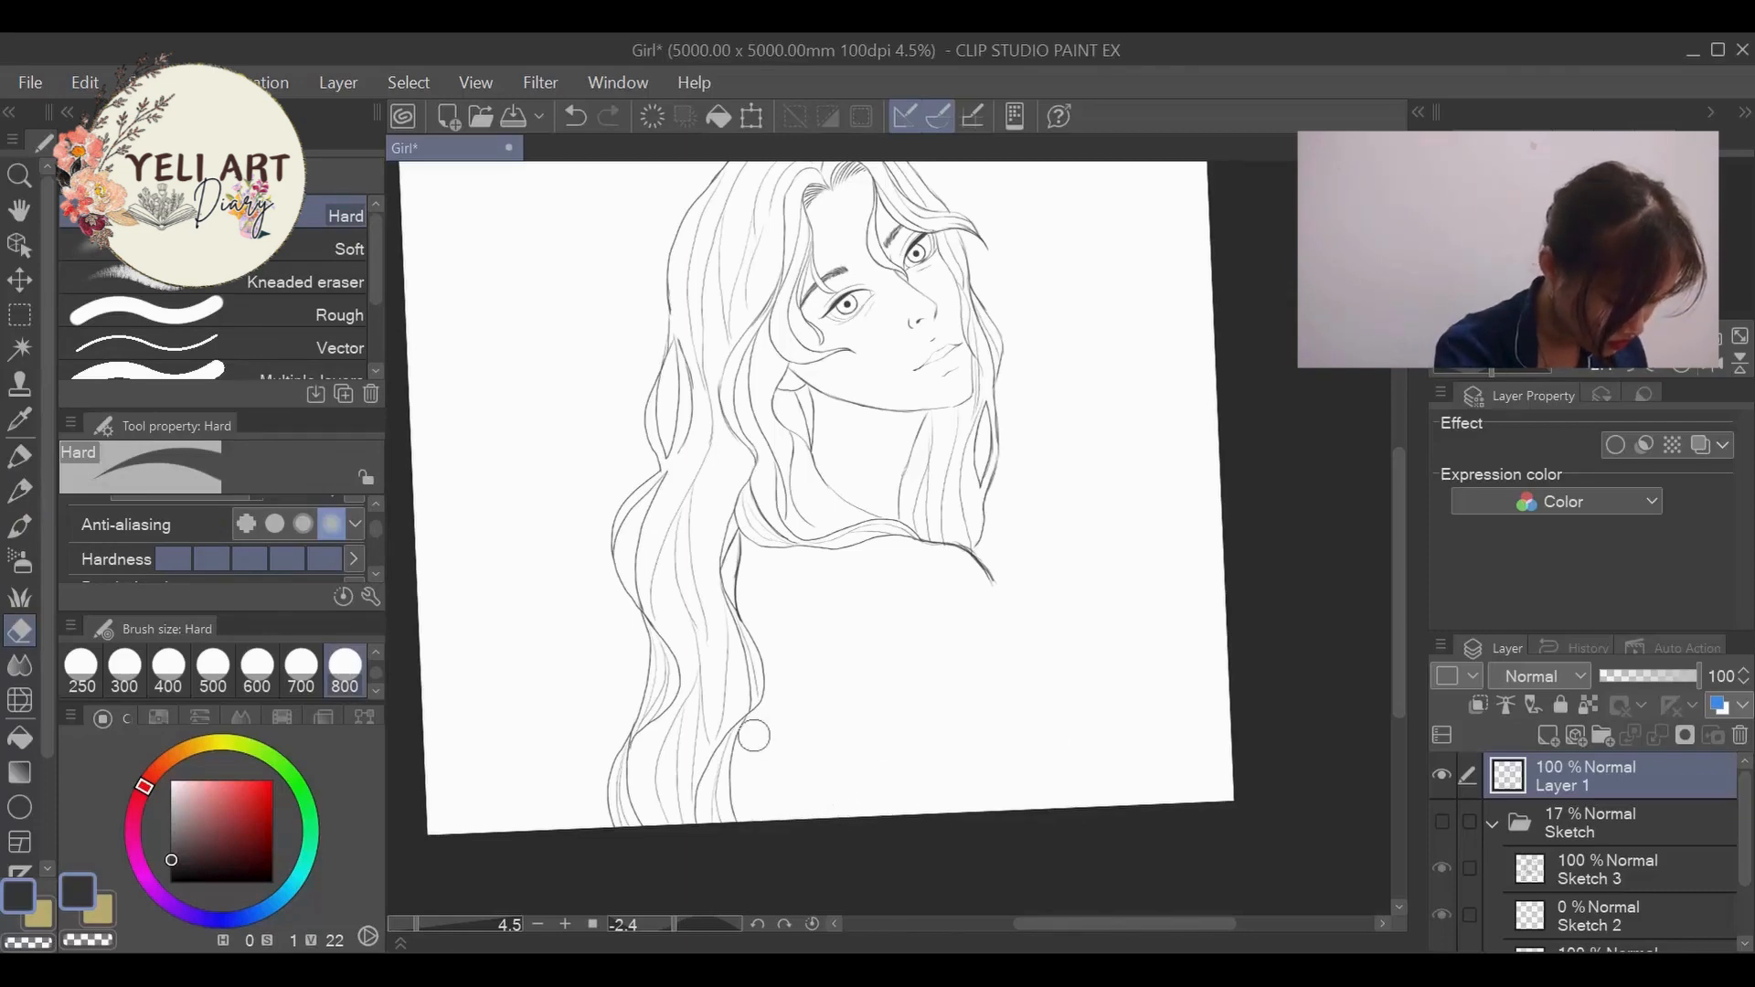
# - Draw a new outer arm line curving inward from the shoulder to the canvas edge and a matching inner arm line
pyautogui.press('p')
pyautogui.moveTo(991, 574)
pyautogui.mouseDown()
pyautogui.moveTo(995, 702)
pyautogui.moveTo(951, 814)
pyautogui.mouseUp()
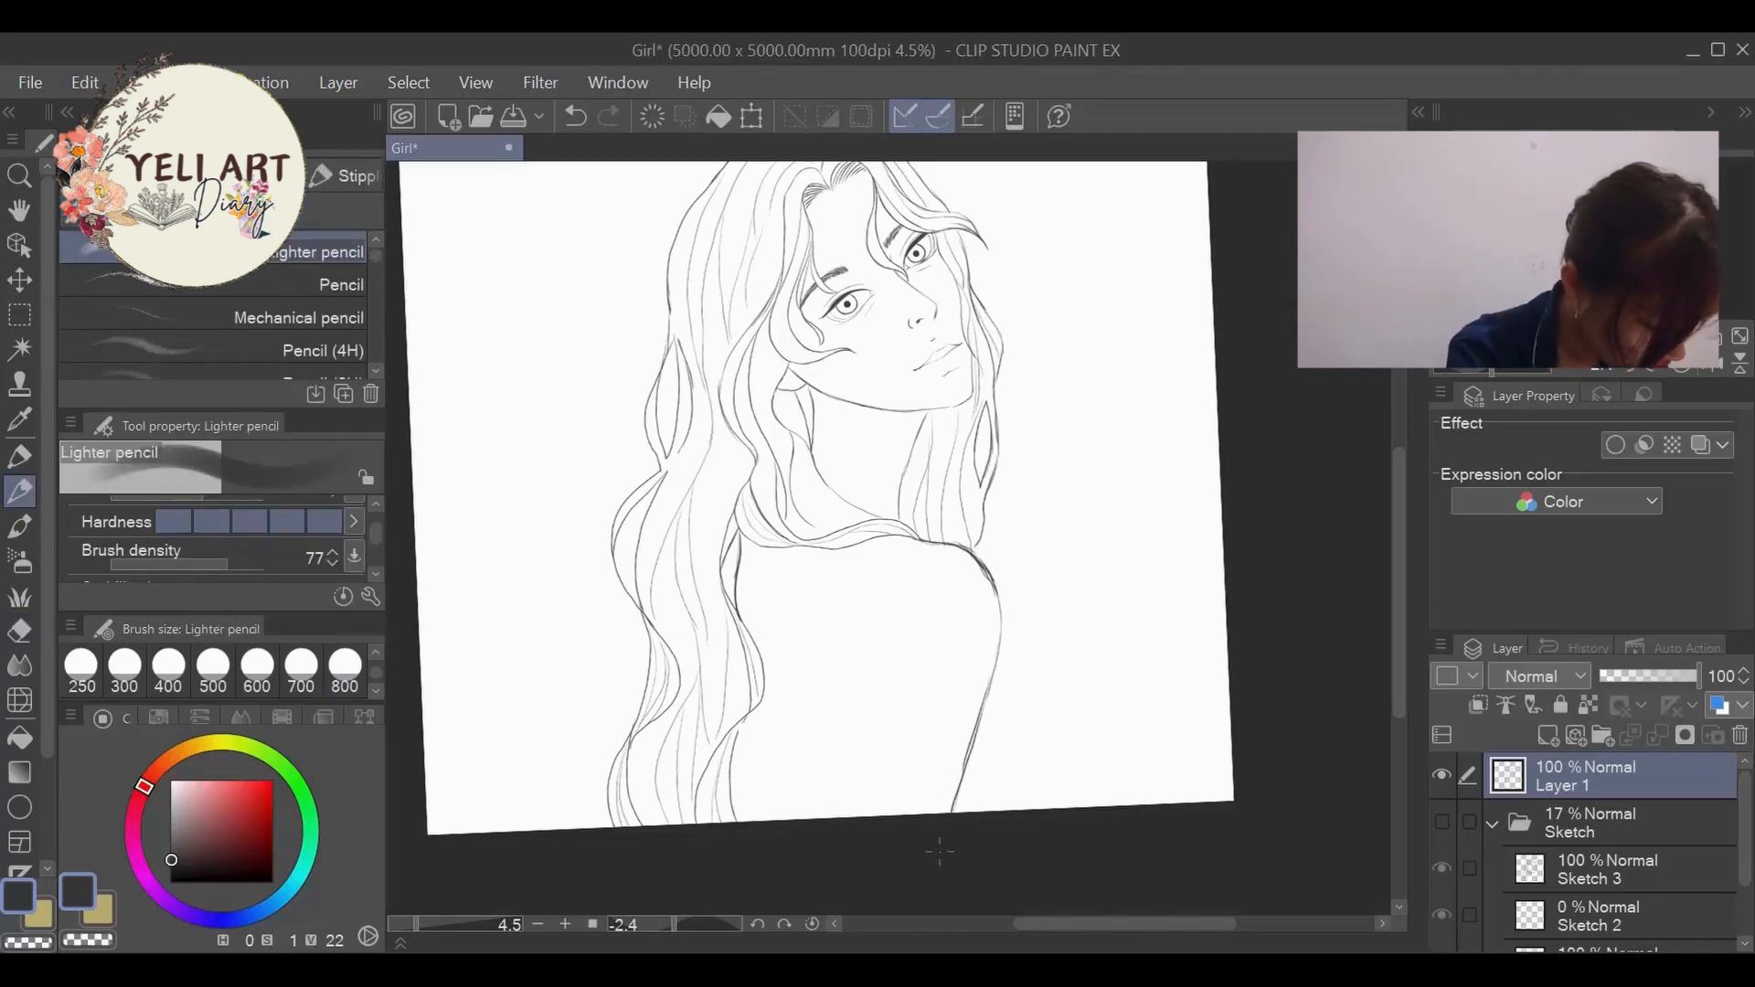
pyautogui.moveTo(878, 654); pyautogui.dragTo(851, 820)
pyautogui.moveTo(992, 578)
pyautogui.mouseDown()
pyautogui.moveTo(1001, 672)
pyautogui.moveTo(955, 814)
pyautogui.mouseUp()
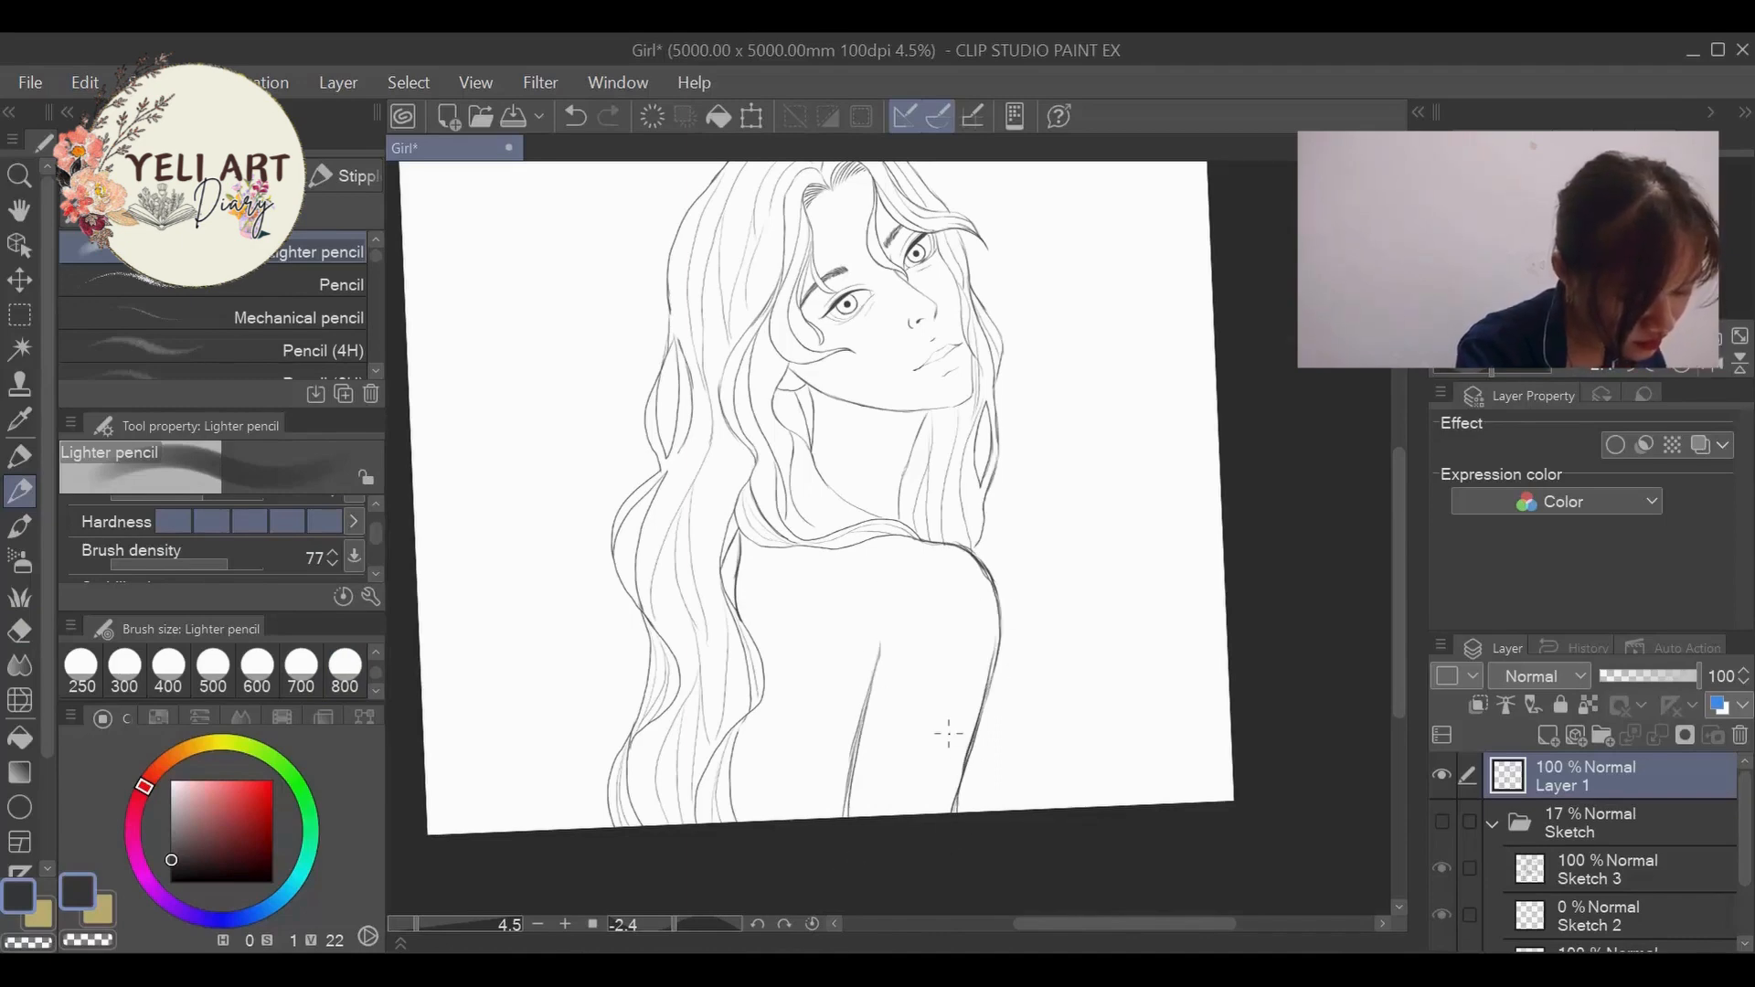
# - Rework the inner arm line into a cleaner stroke with a short crease at the armpit
pyautogui.click(21, 632)
pyautogui.click(20, 492)
pyautogui.moveTo(842, 815)
pyautogui.mouseDown()
pyautogui.moveTo(879, 645)
pyautogui.moveTo(847, 825)
pyautogui.mouseUp()
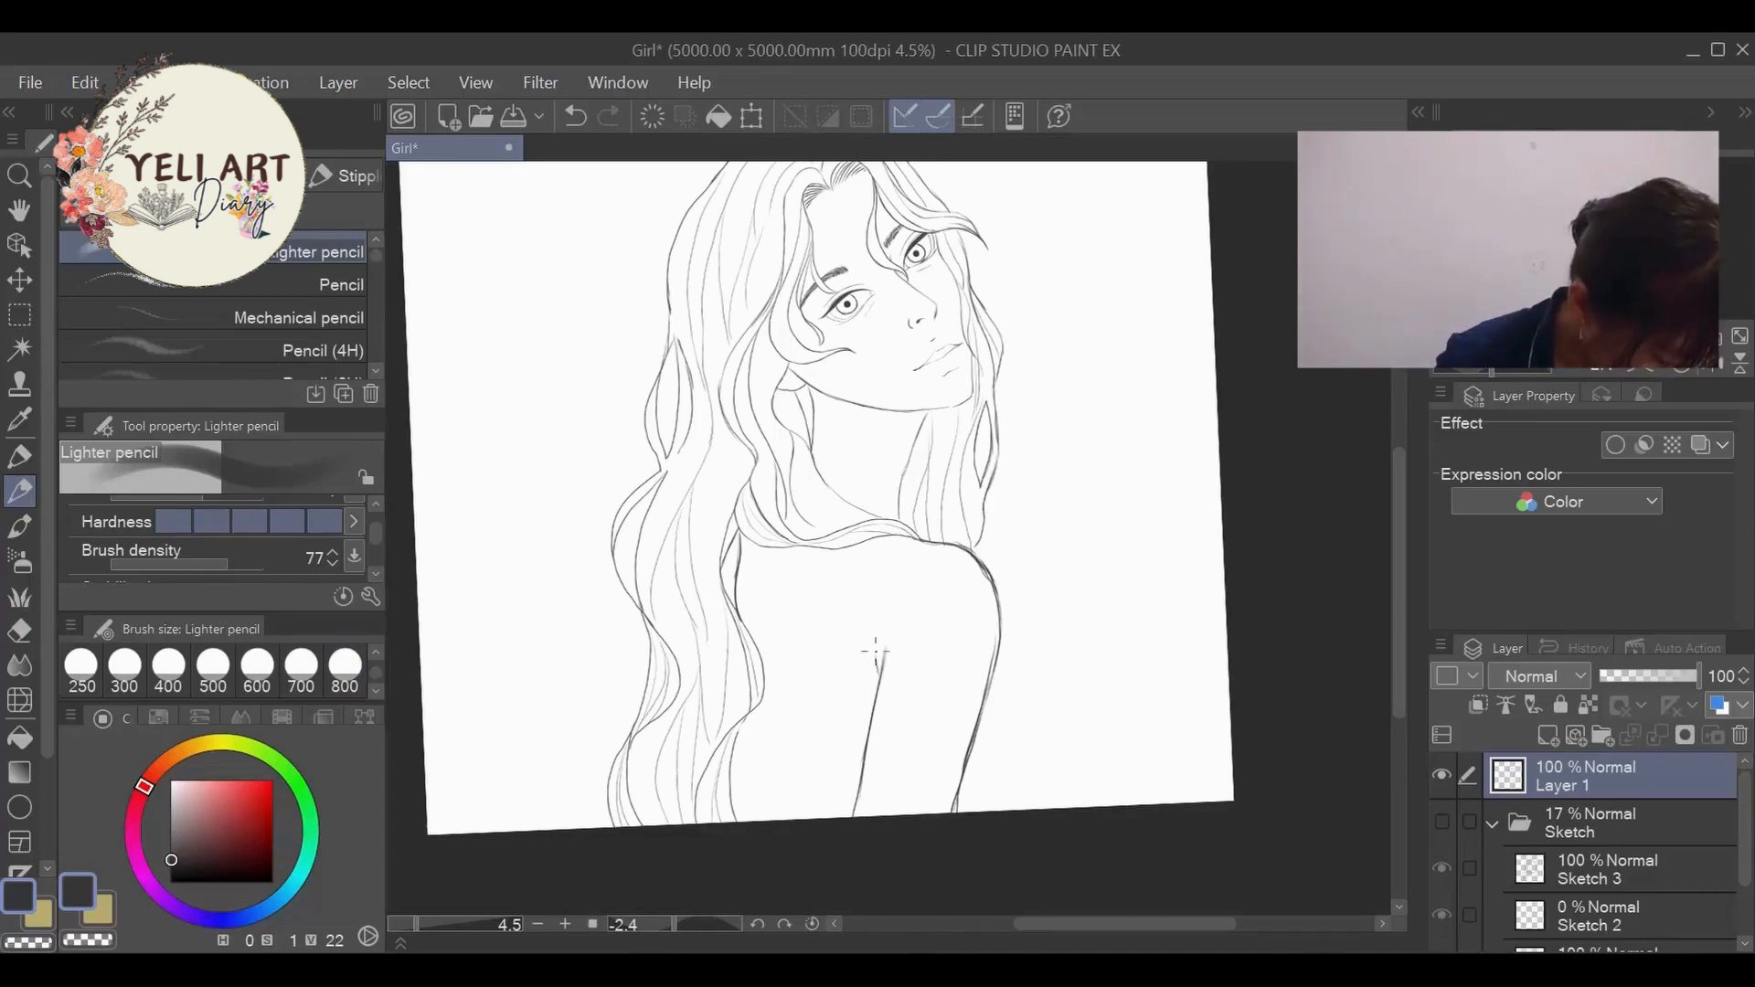
# - Draw the dress's top band as two curved lines across the back from the hair to the inner arm, replacing the first attempt
pyautogui.moveTo(757, 712); pyautogui.dragTo(847, 730)
pyautogui.scroll(3, 805, 720)
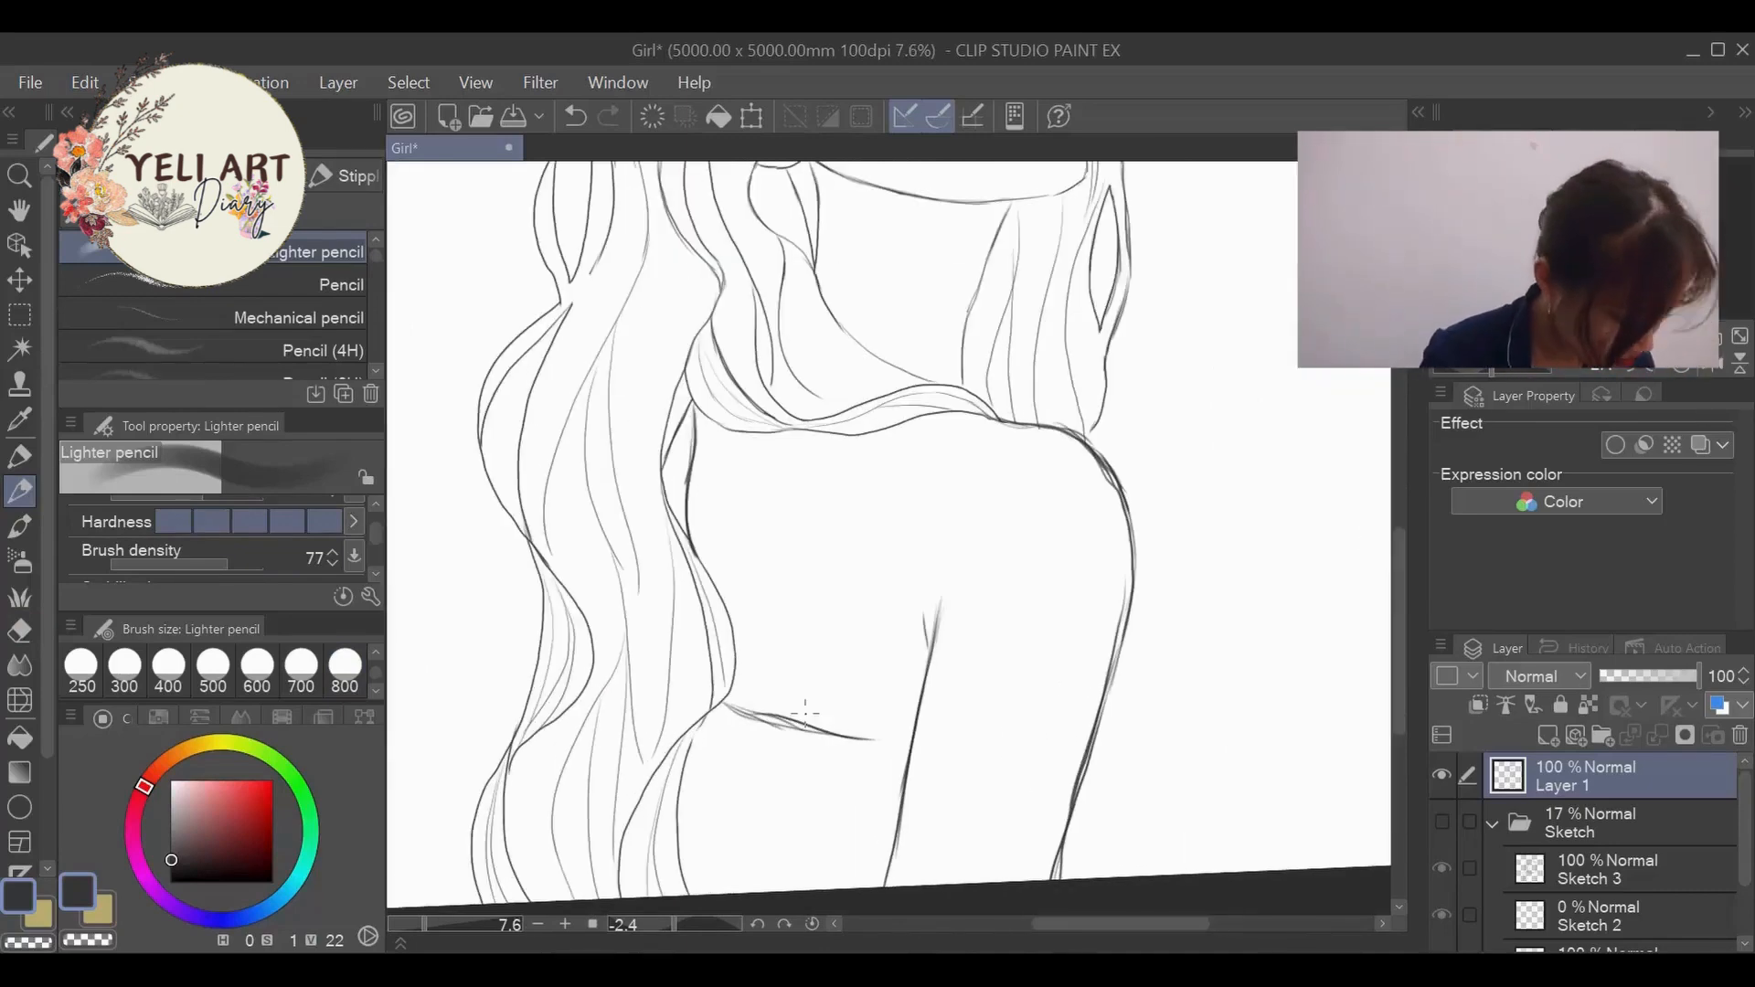
pyautogui.hotkey('ctrl', 'z')
pyautogui.moveTo(708, 718)
pyautogui.mouseDown()
pyautogui.moveTo(900, 764)
pyautogui.moveTo(747, 756)
pyautogui.moveTo(906, 787)
pyautogui.mouseUp()
pyautogui.scroll(-3, 905, 786)
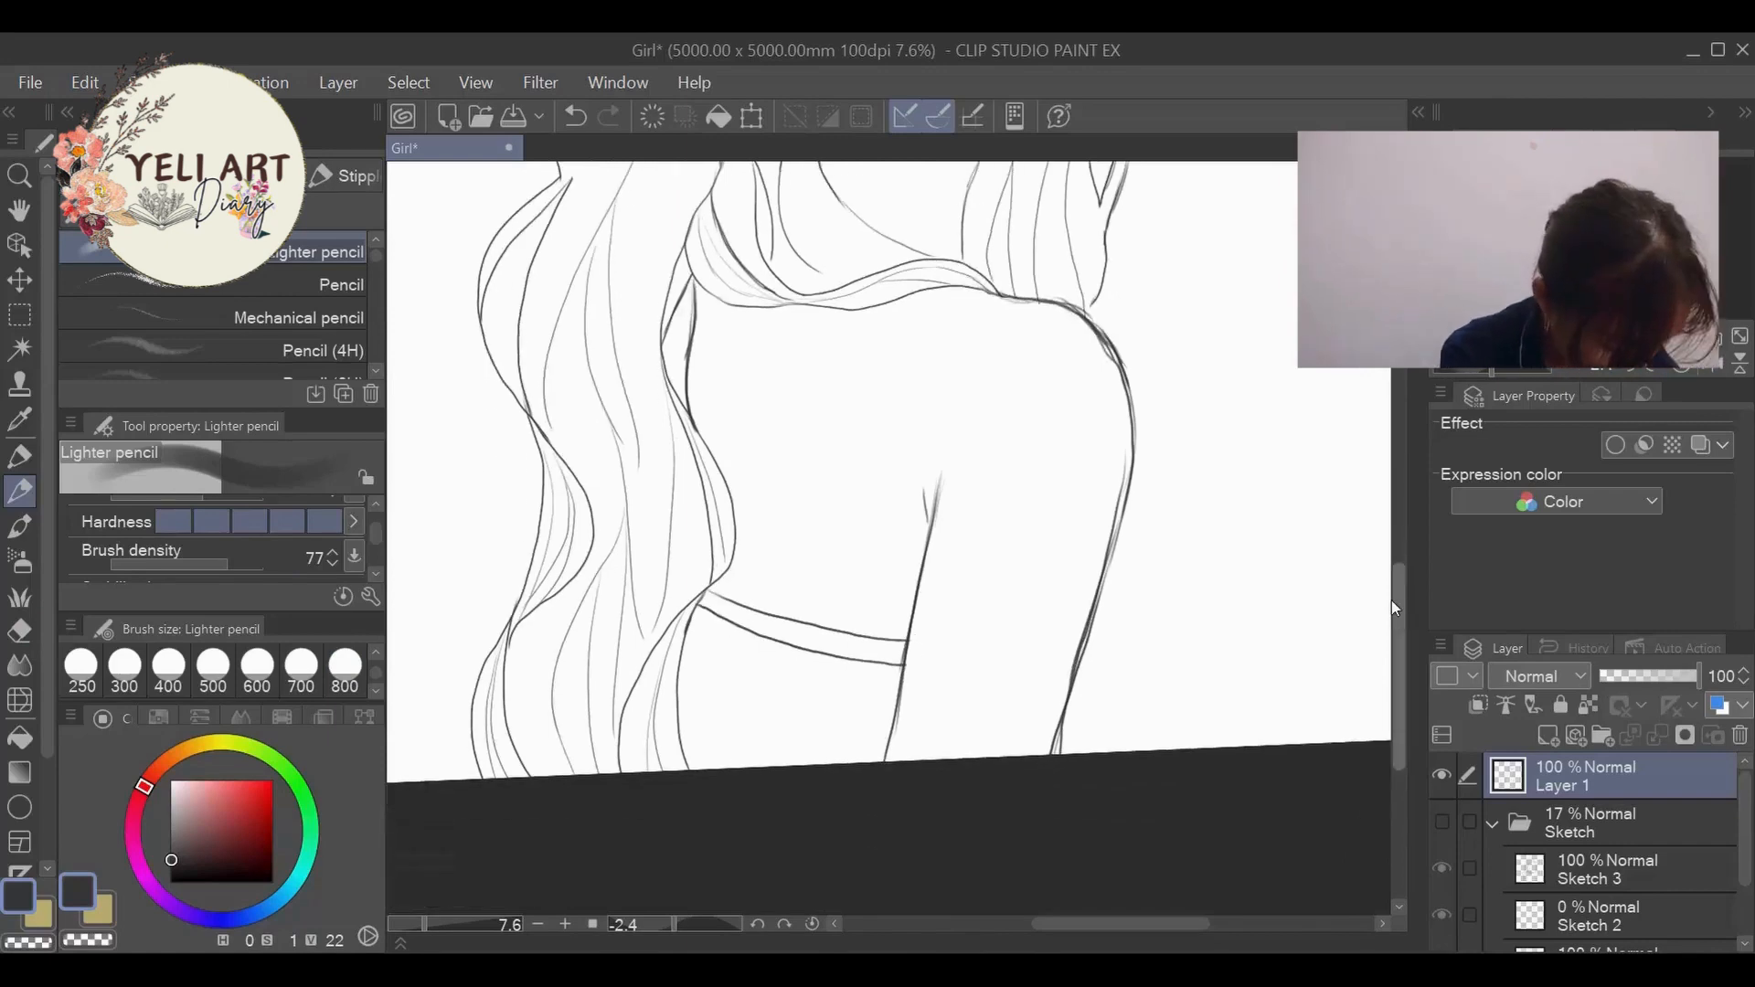
# - Draw widely spaced pleat lines from the dress band down to the canvas edge
pyautogui.moveTo(860, 664); pyautogui.dragTo(831, 780)
pyautogui.moveTo(801, 650); pyautogui.dragTo(776, 766)
pyautogui.moveTo(743, 636); pyautogui.dragTo(719, 770)
pyautogui.scroll(-4, 722, 768)
pyautogui.scroll(3, 919, 701)
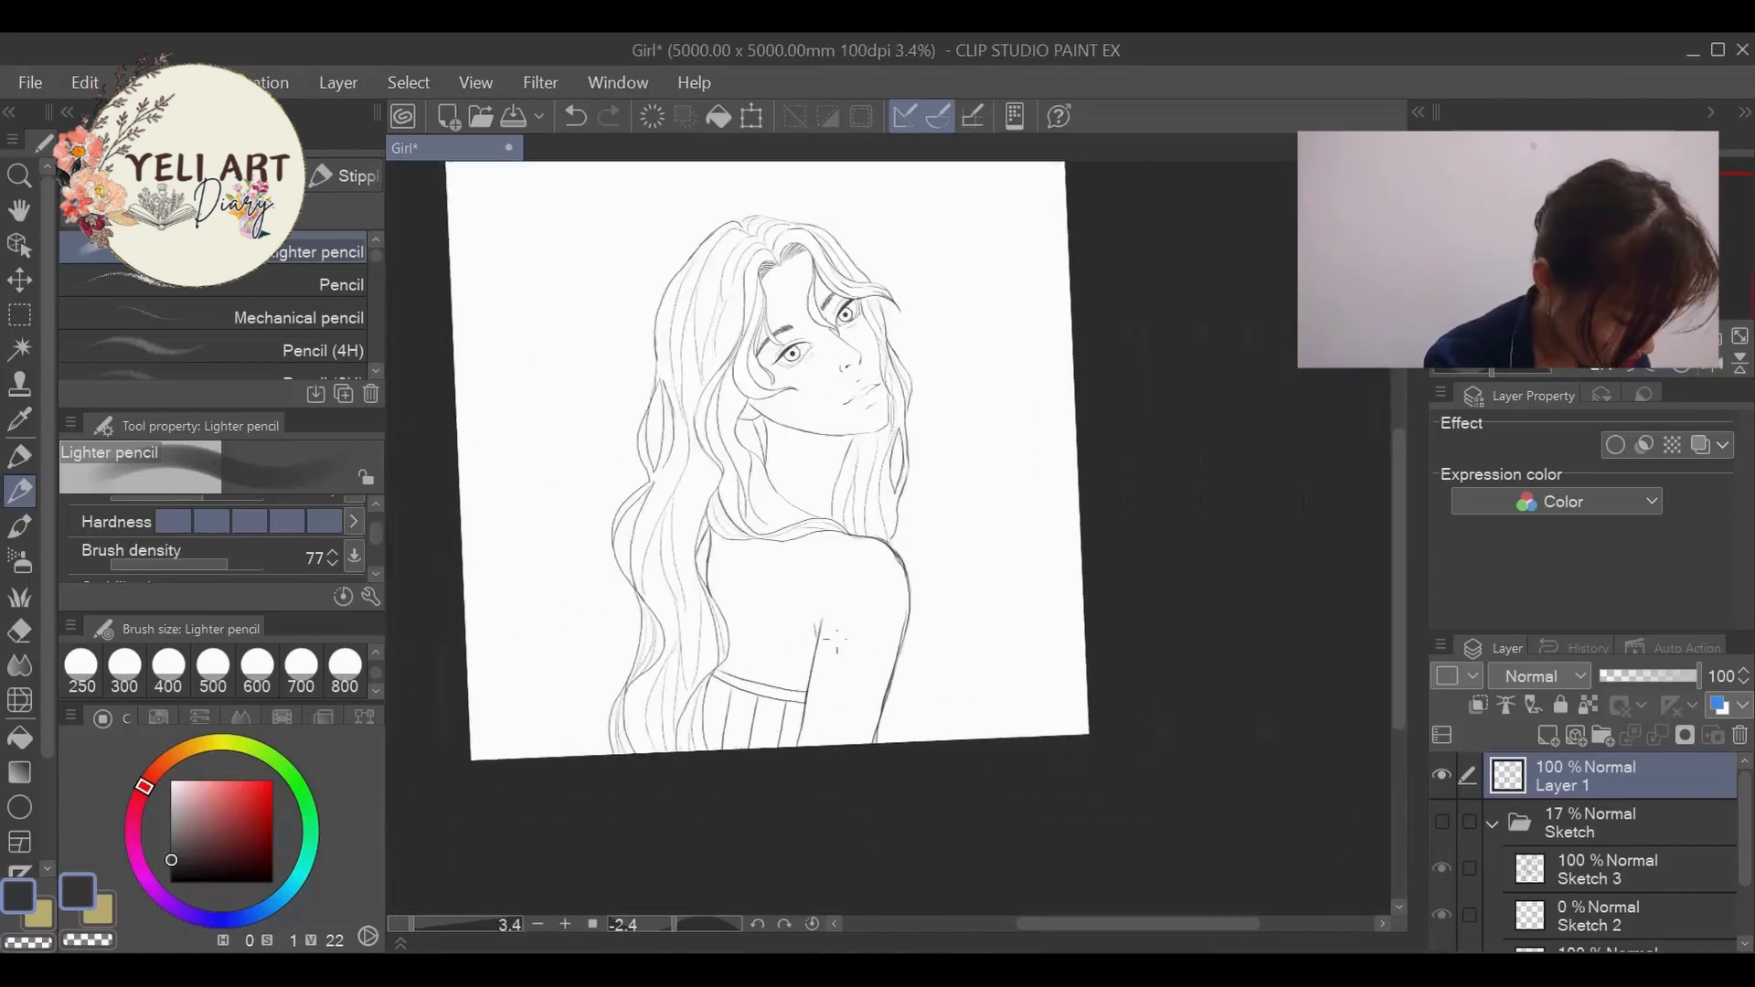
# - Sketch a hair strand emerging behind the outer edge of the arm near the canvas edge
pyautogui.scroll(1, 919, 701)
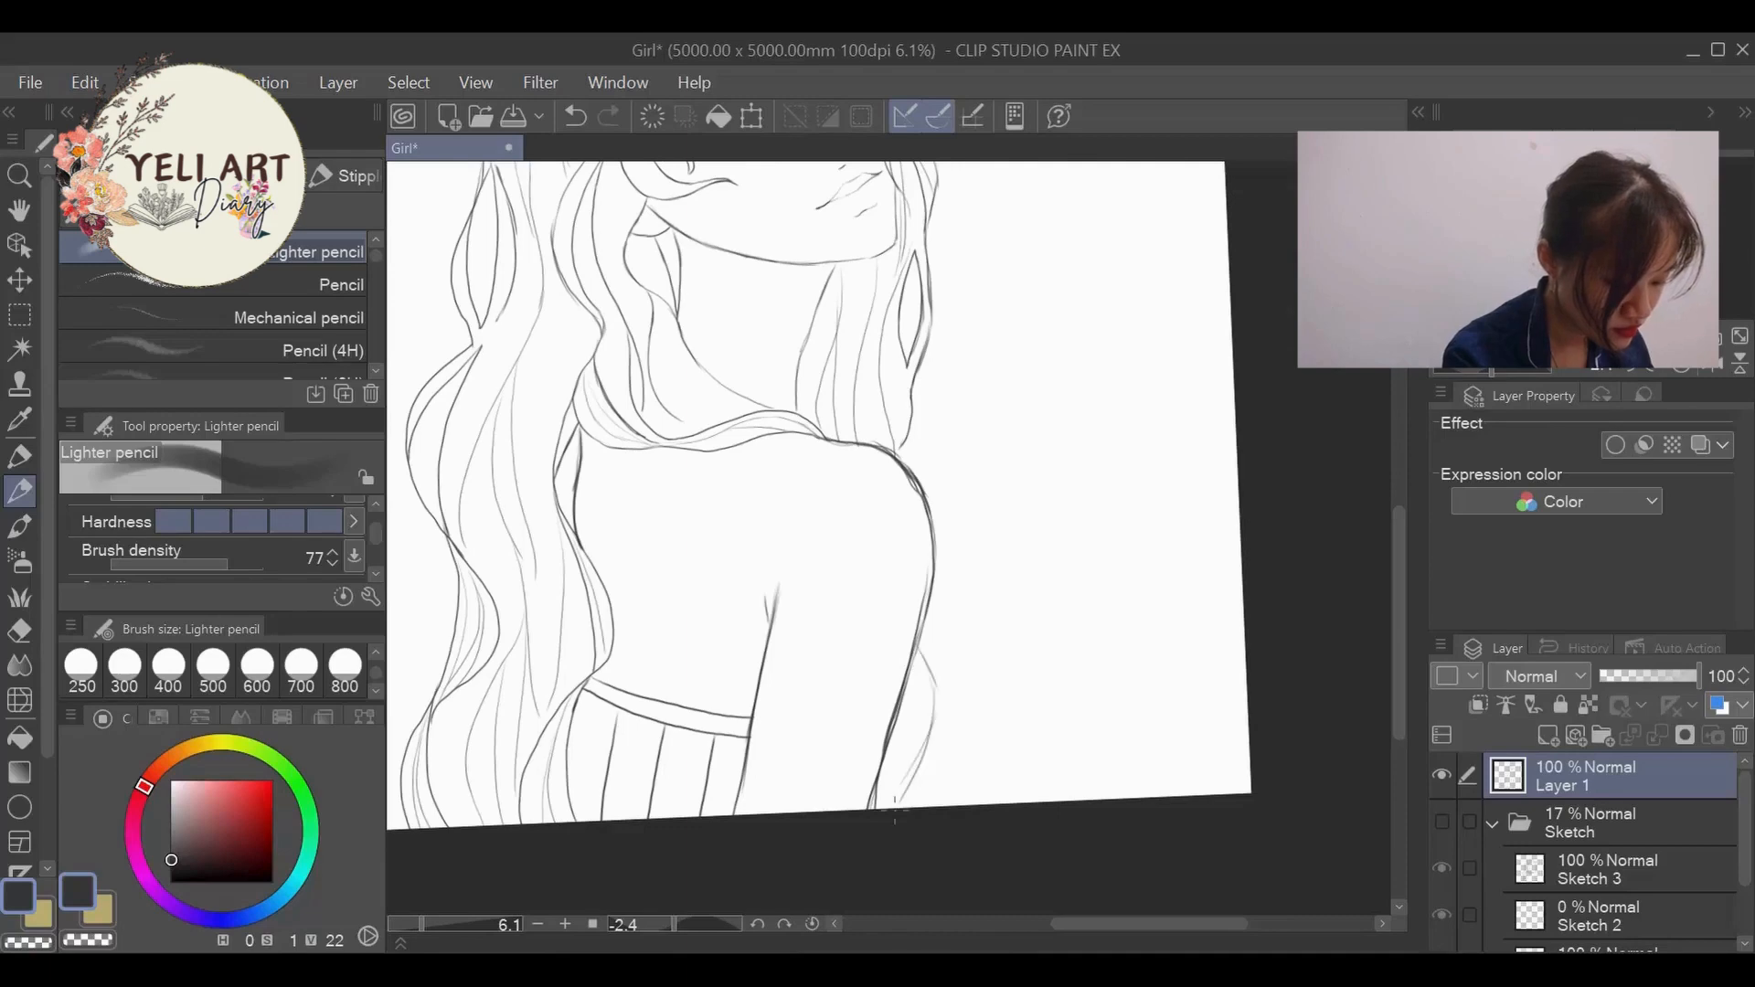
pyautogui.scroll(-2, 923, 658)
pyautogui.scroll(3, 919, 691)
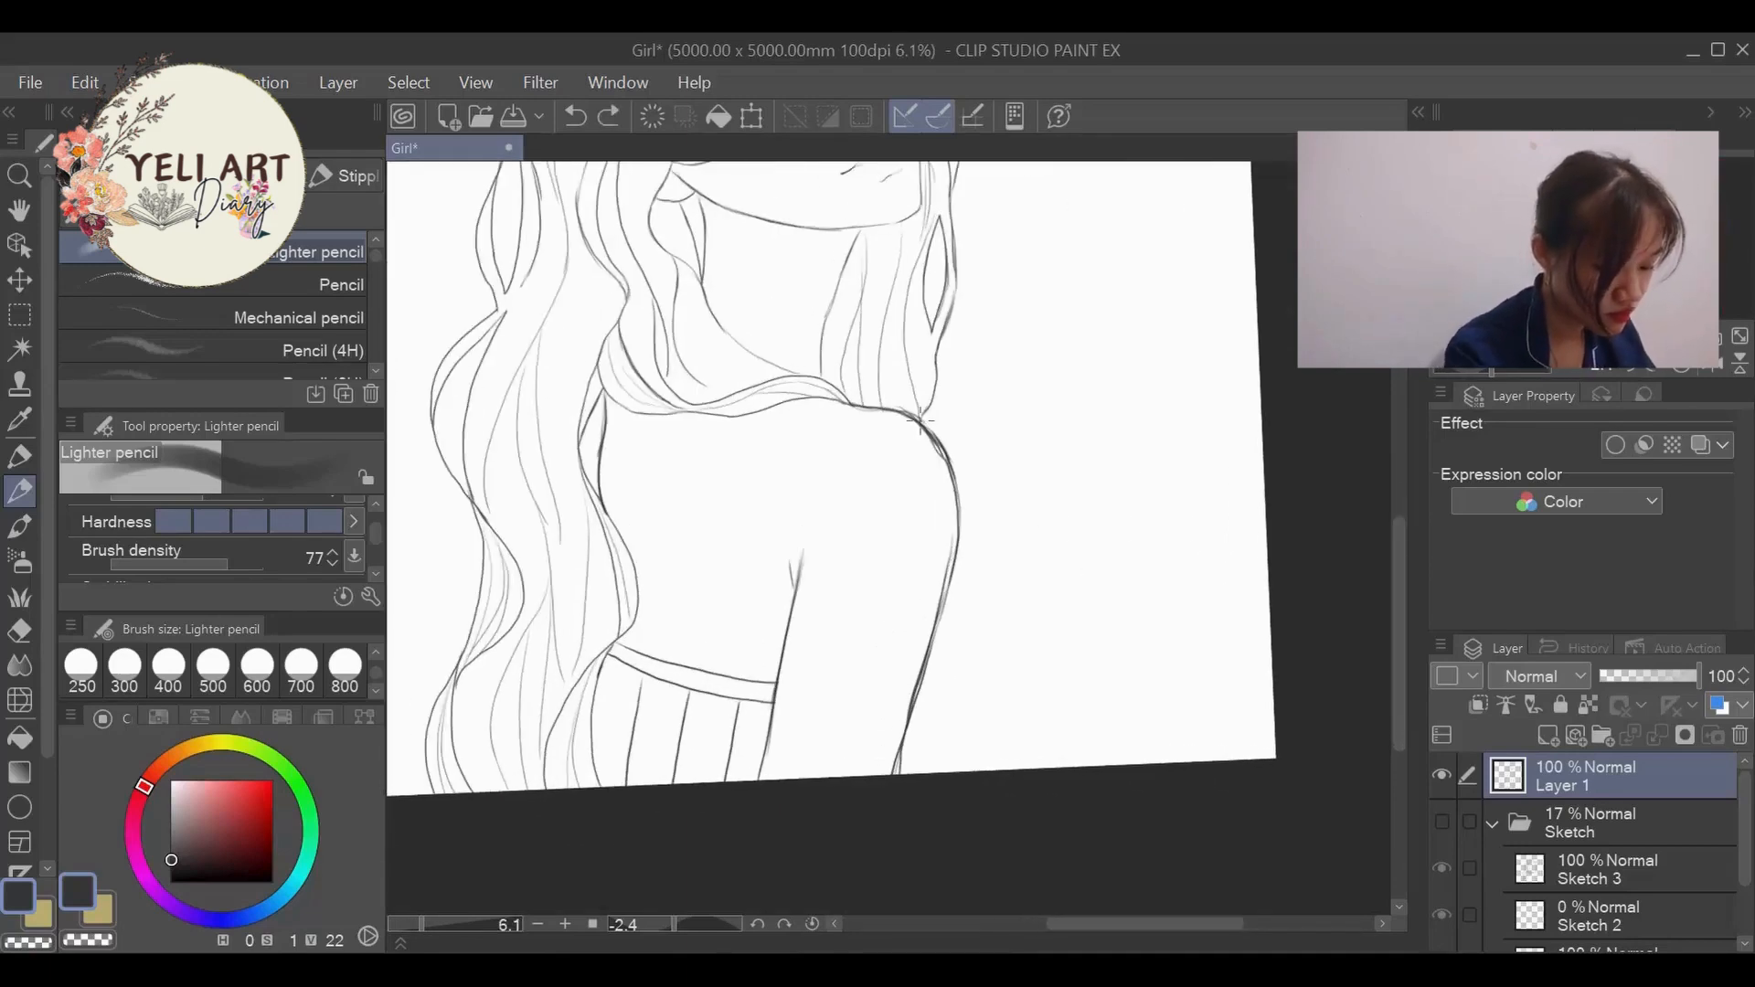
pyautogui.moveTo(923, 690); pyautogui.dragTo(918, 772)
pyautogui.scroll(-4, 931, 770)
pyautogui.scroll(8, 954, 629)
# - Extend the hair tips down to the shoulder and draw more strands behind the lower outer arm
pyautogui.click(20, 631)
pyautogui.moveTo(804, 672)
pyautogui.mouseDown()
pyautogui.moveTo(824, 642)
pyautogui.moveTo(805, 678)
pyautogui.mouseUp()
pyautogui.click(20, 492)
pyautogui.moveTo(833, 501); pyautogui.dragTo(838, 709)
pyautogui.scroll(-7, 1082, 372)
pyautogui.scroll(3, 1050, 546)
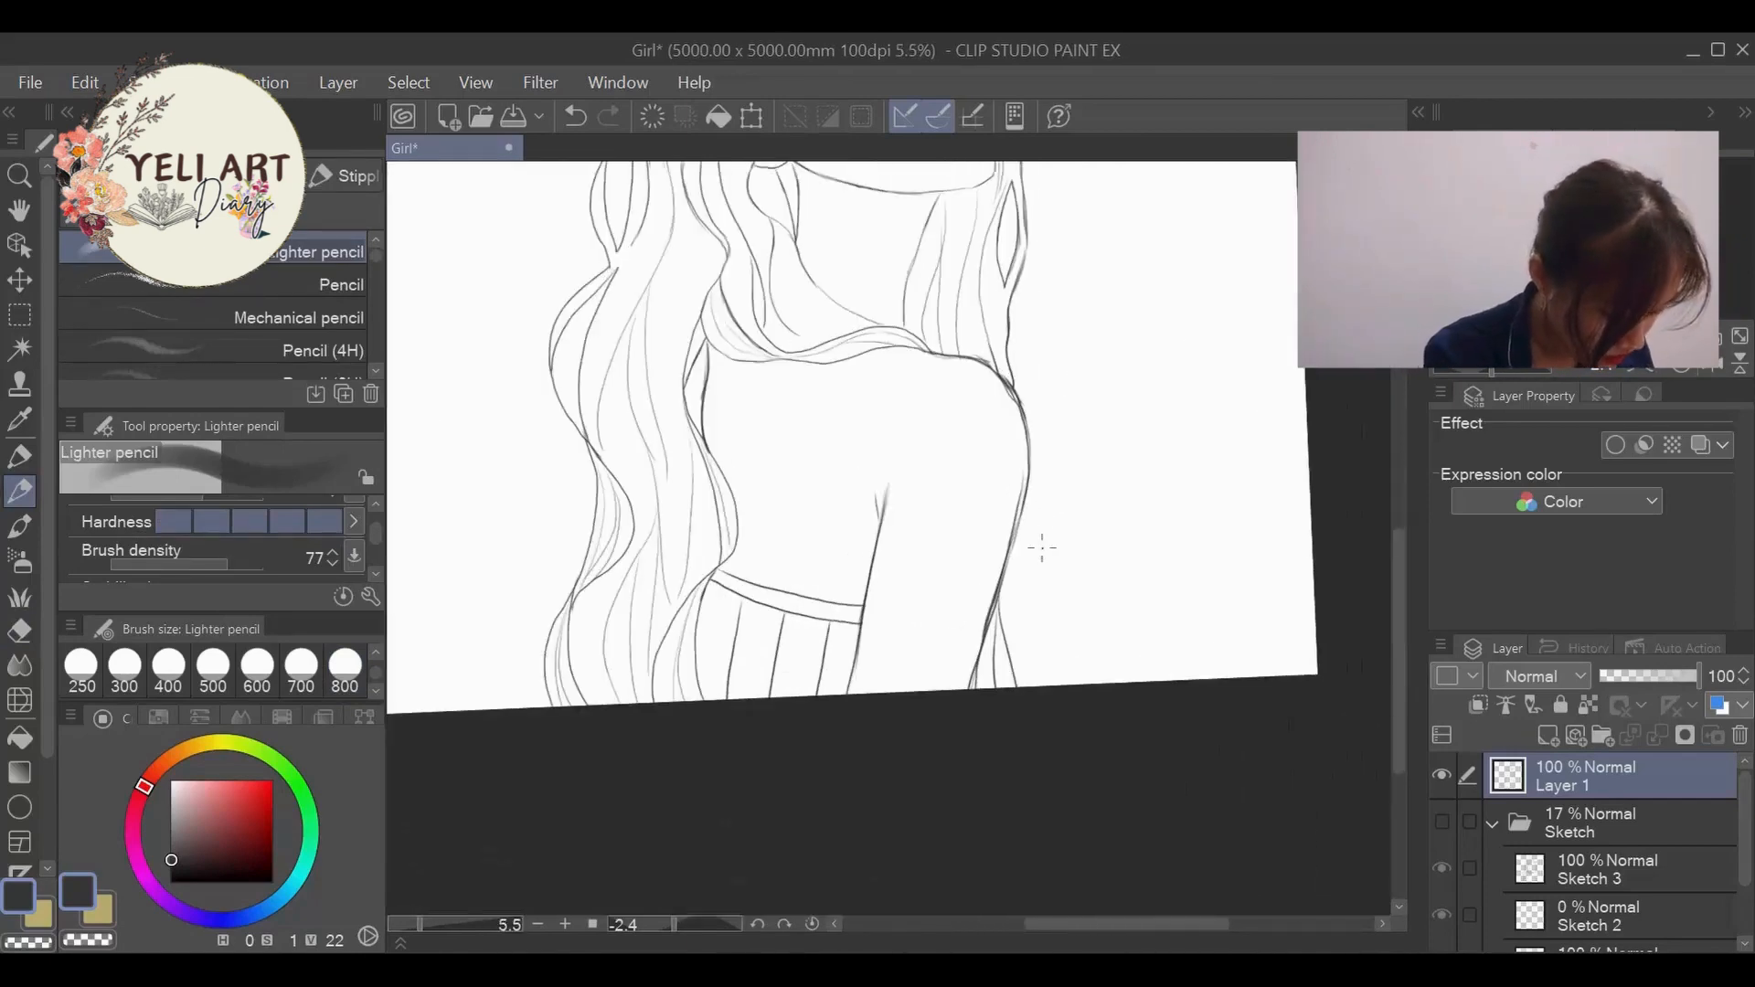
pyautogui.moveTo(1007, 557); pyautogui.dragTo(1021, 678)
# - Examine the proportions of the full figure and the reworked shoulder and arm up close
pyautogui.scroll(-3, 940, 552)
pyautogui.scroll(-2, 878, 480)
pyautogui.scroll(3, 895, 330)
pyautogui.scroll(3, 878, 384)
pyautogui.scroll(-5, 878, 397)
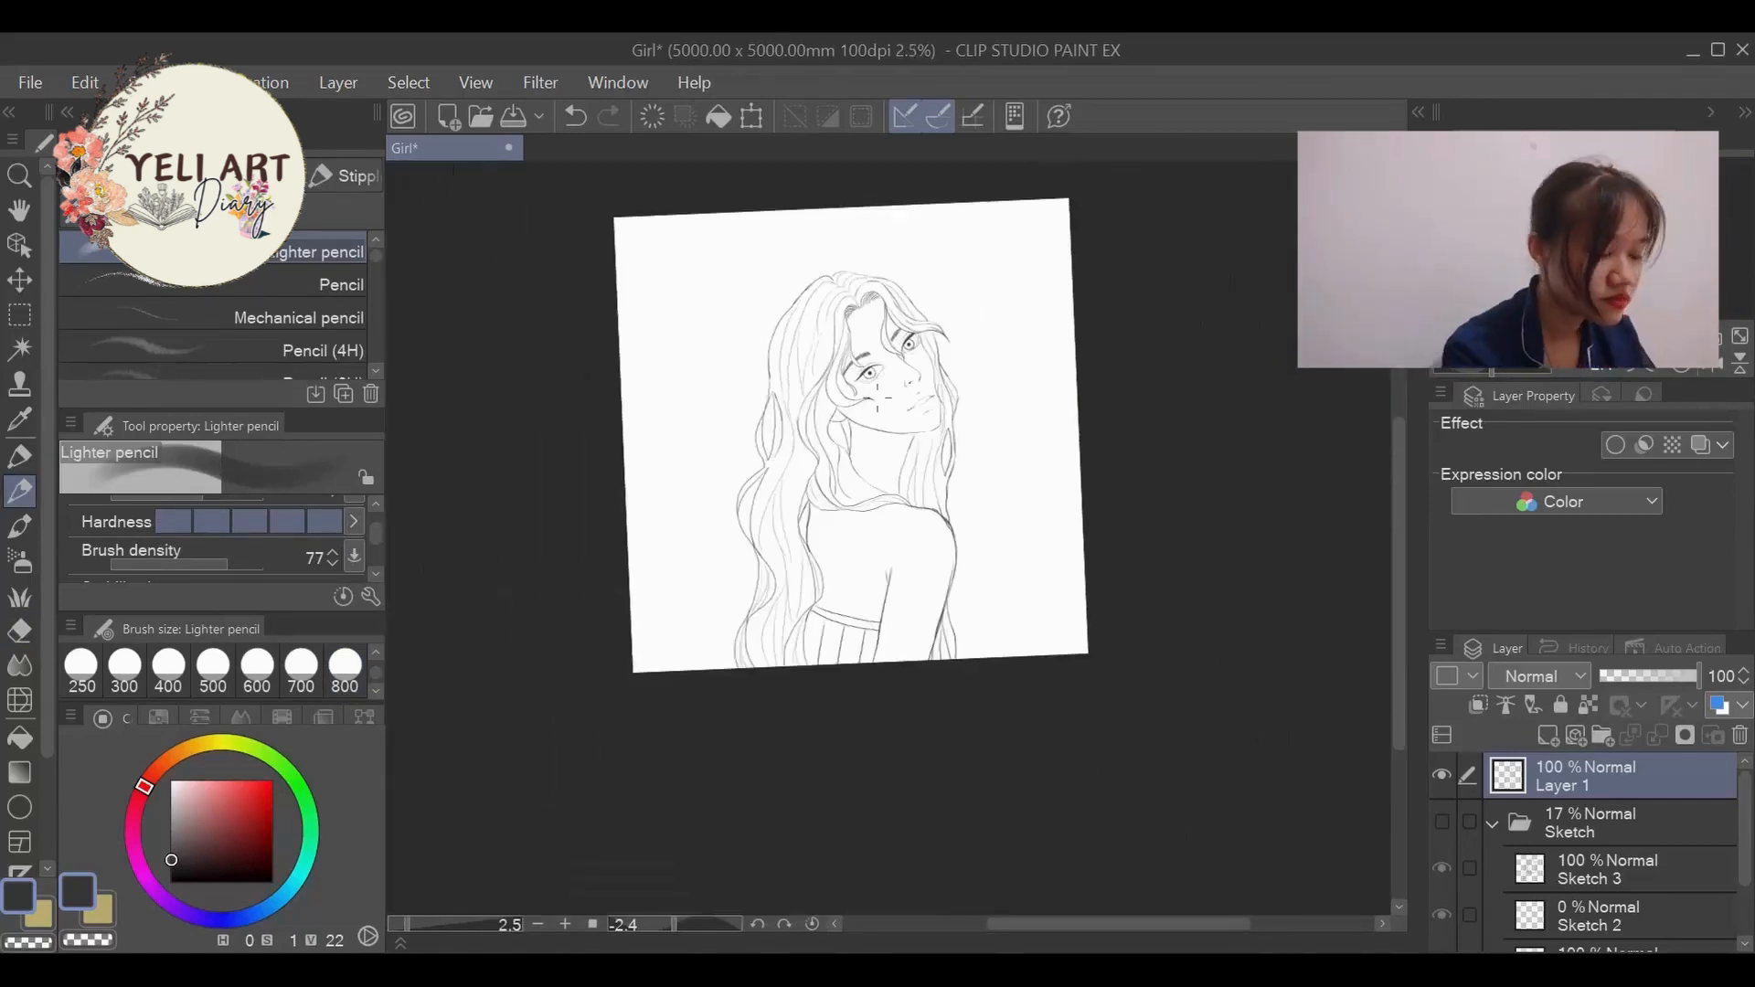
pyautogui.scroll(4, 878, 398)
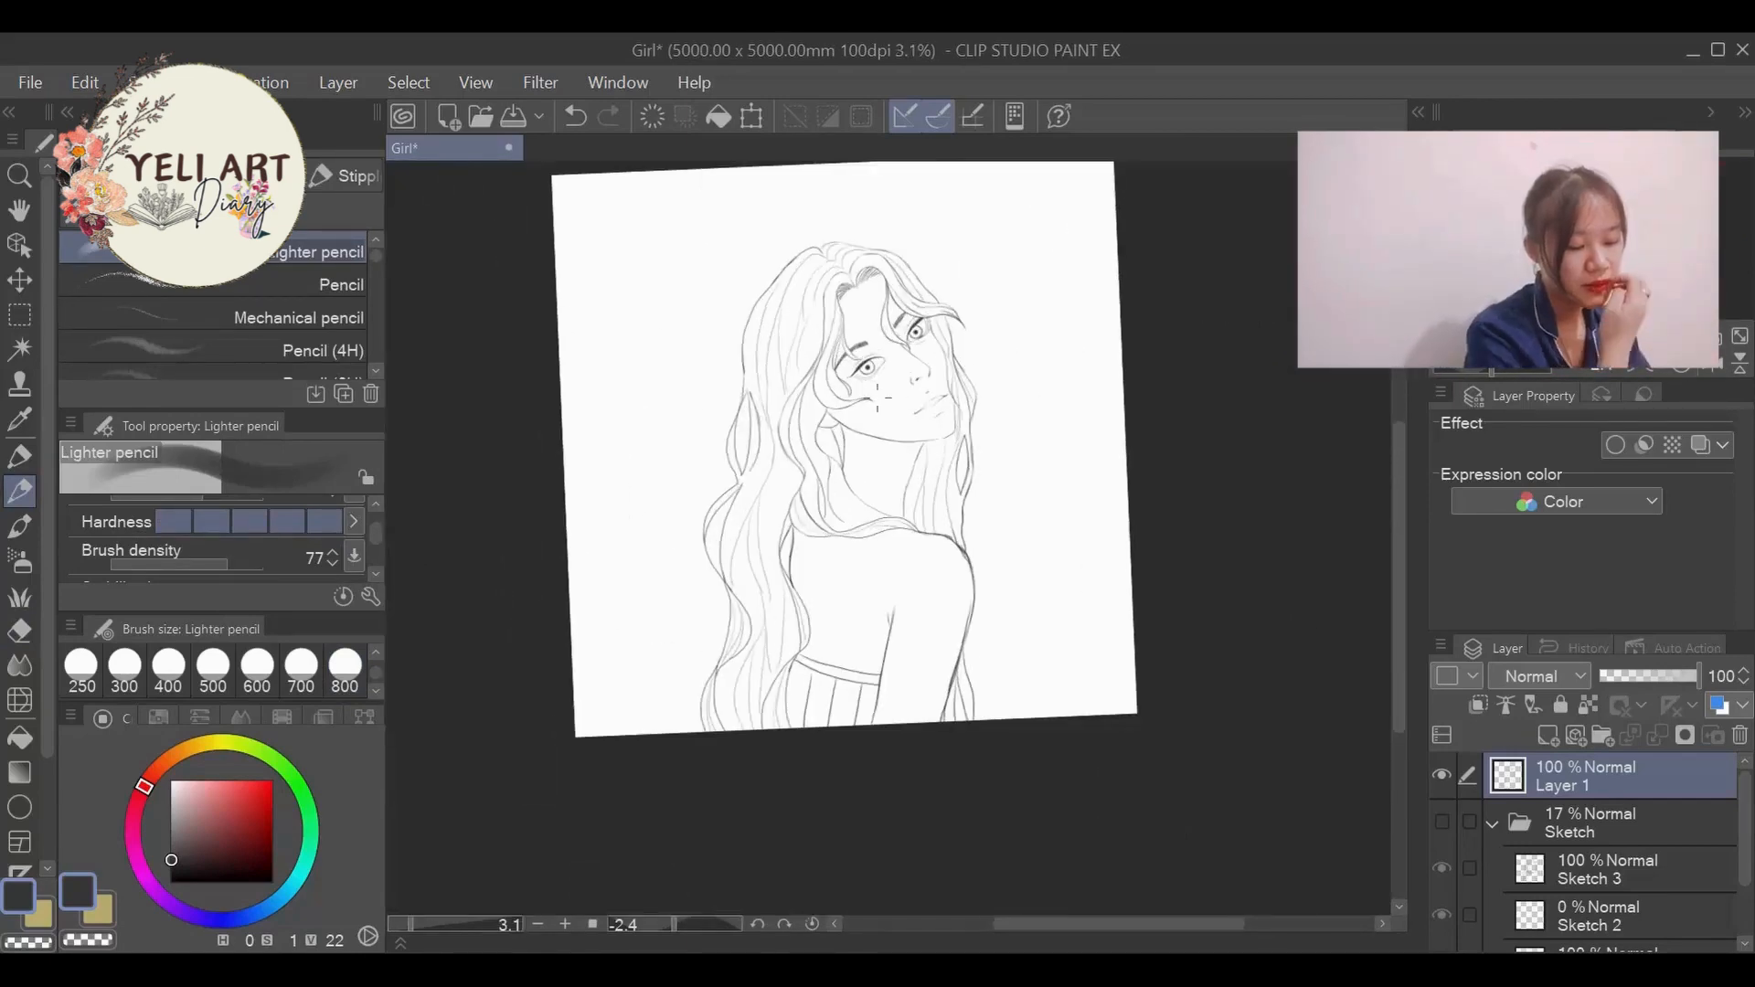
pyautogui.scroll(-2, 915, 427)
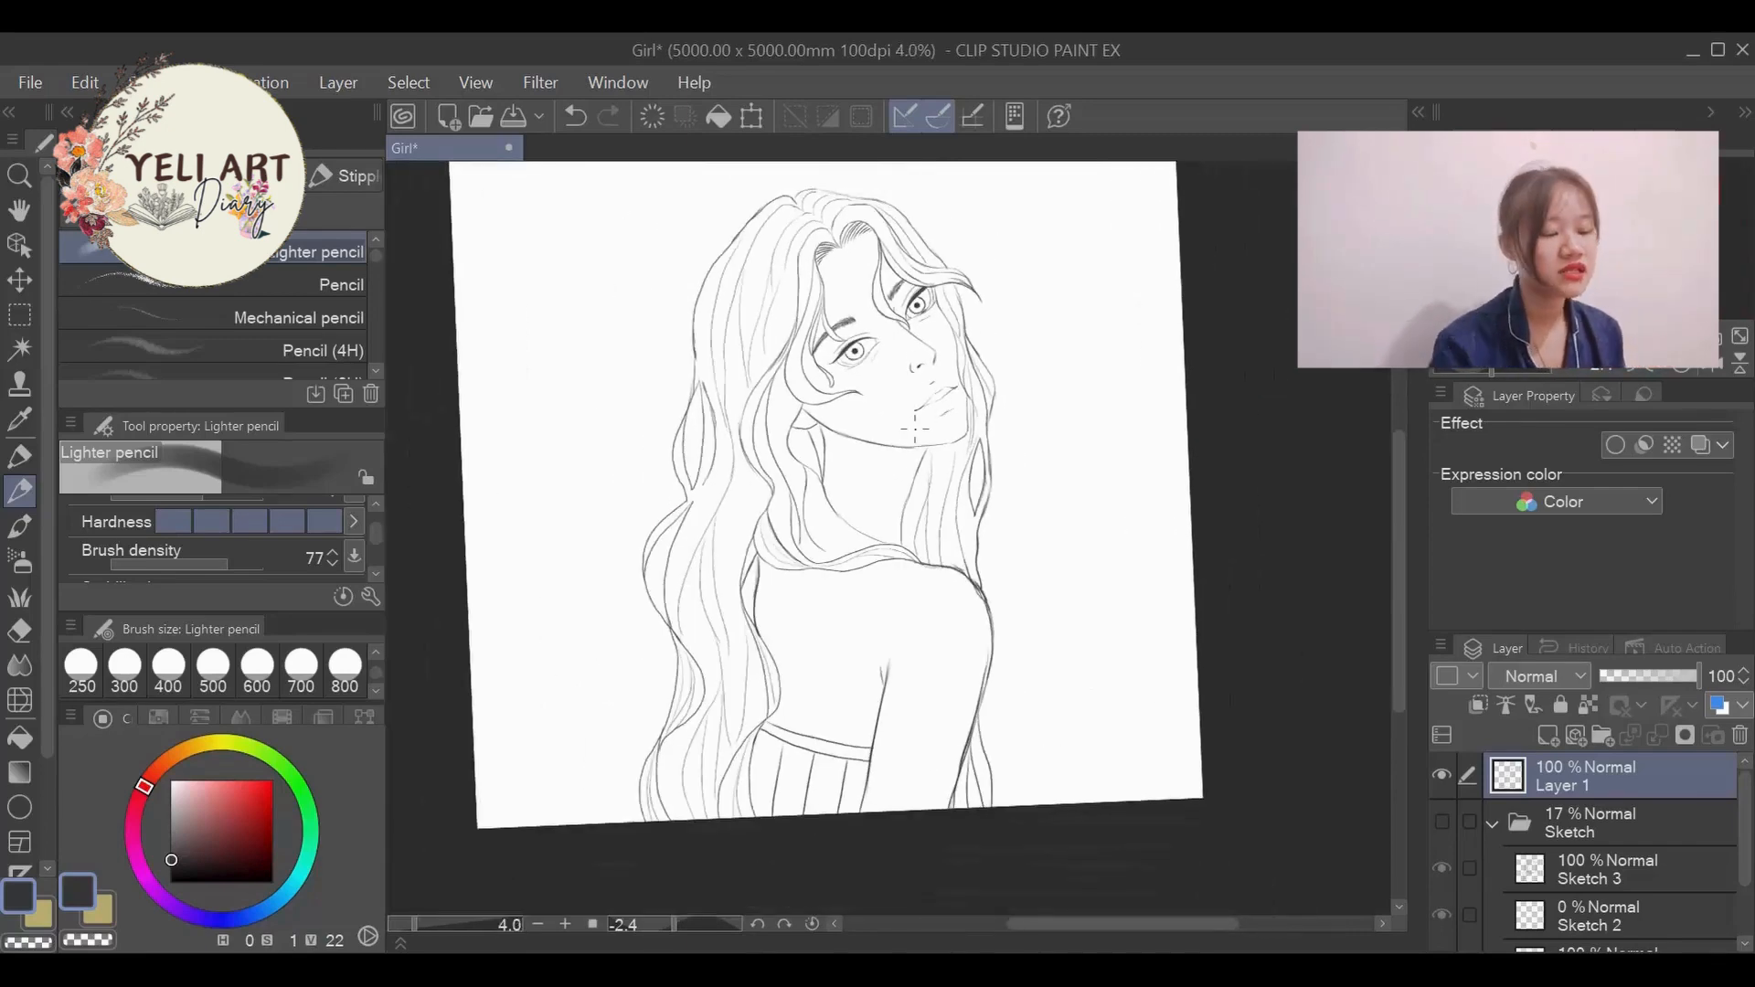
pyautogui.scroll(4, 960, 617)
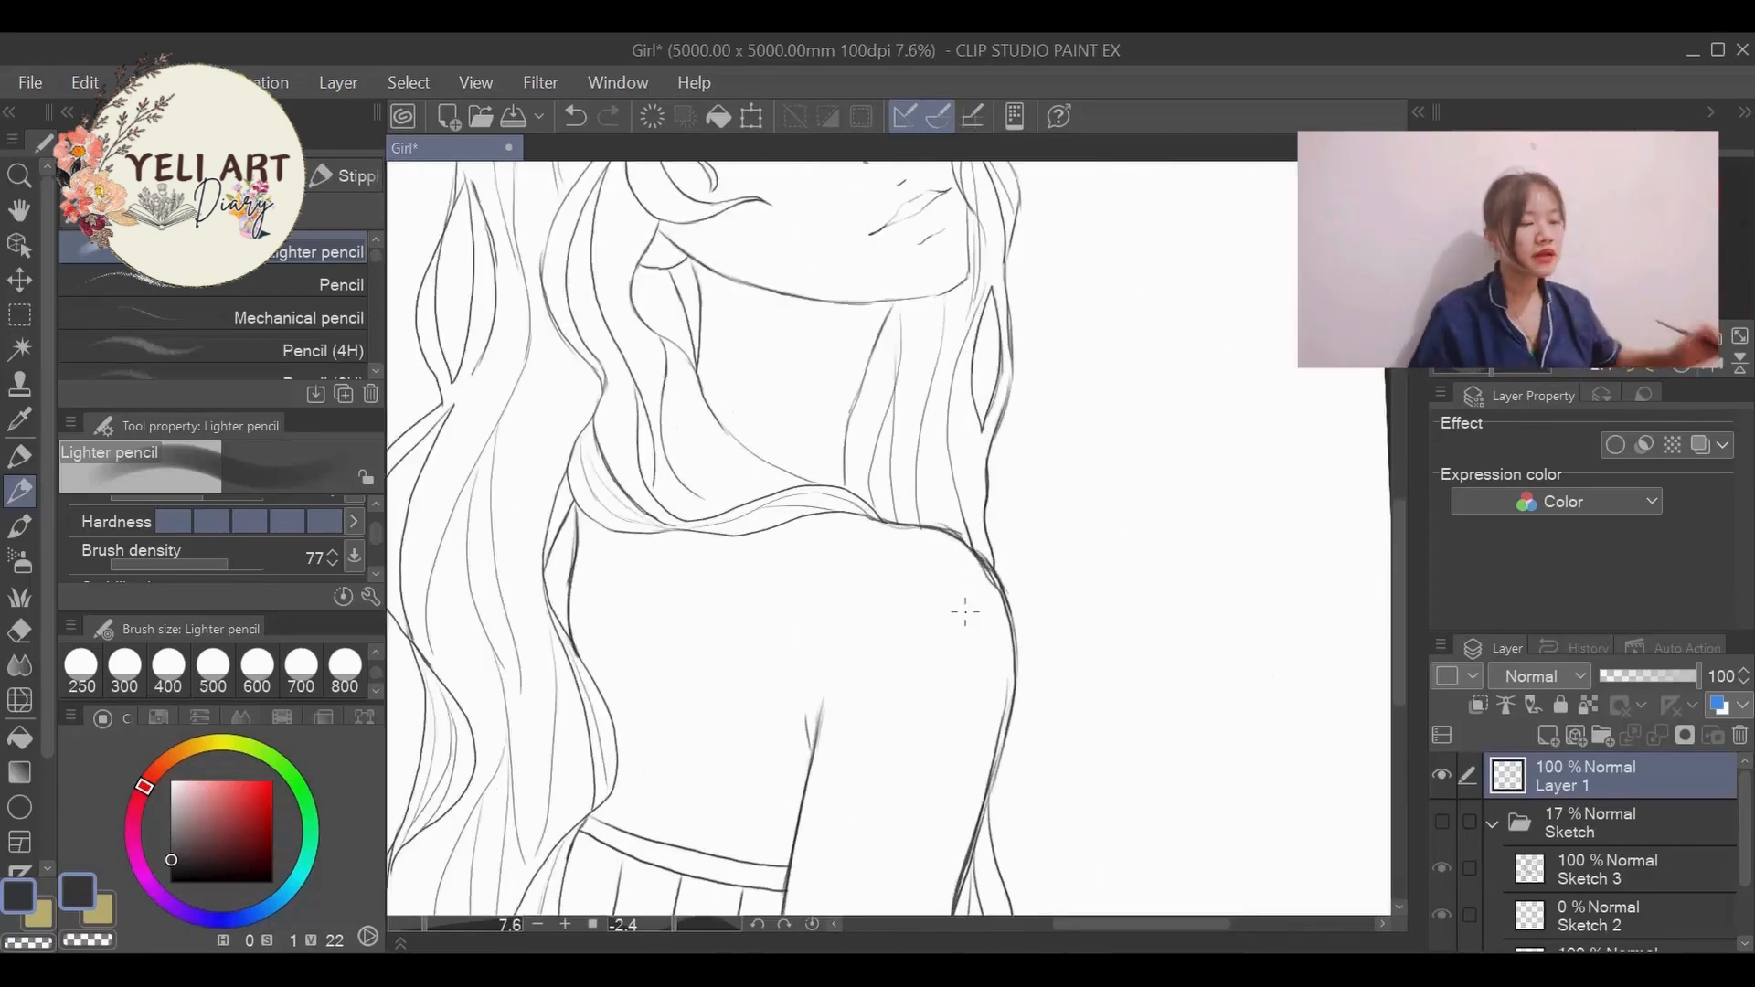
pyautogui.scroll(-3, 965, 612)
pyautogui.scroll(-3, 965, 611)
pyautogui.scroll(1, 948, 581)
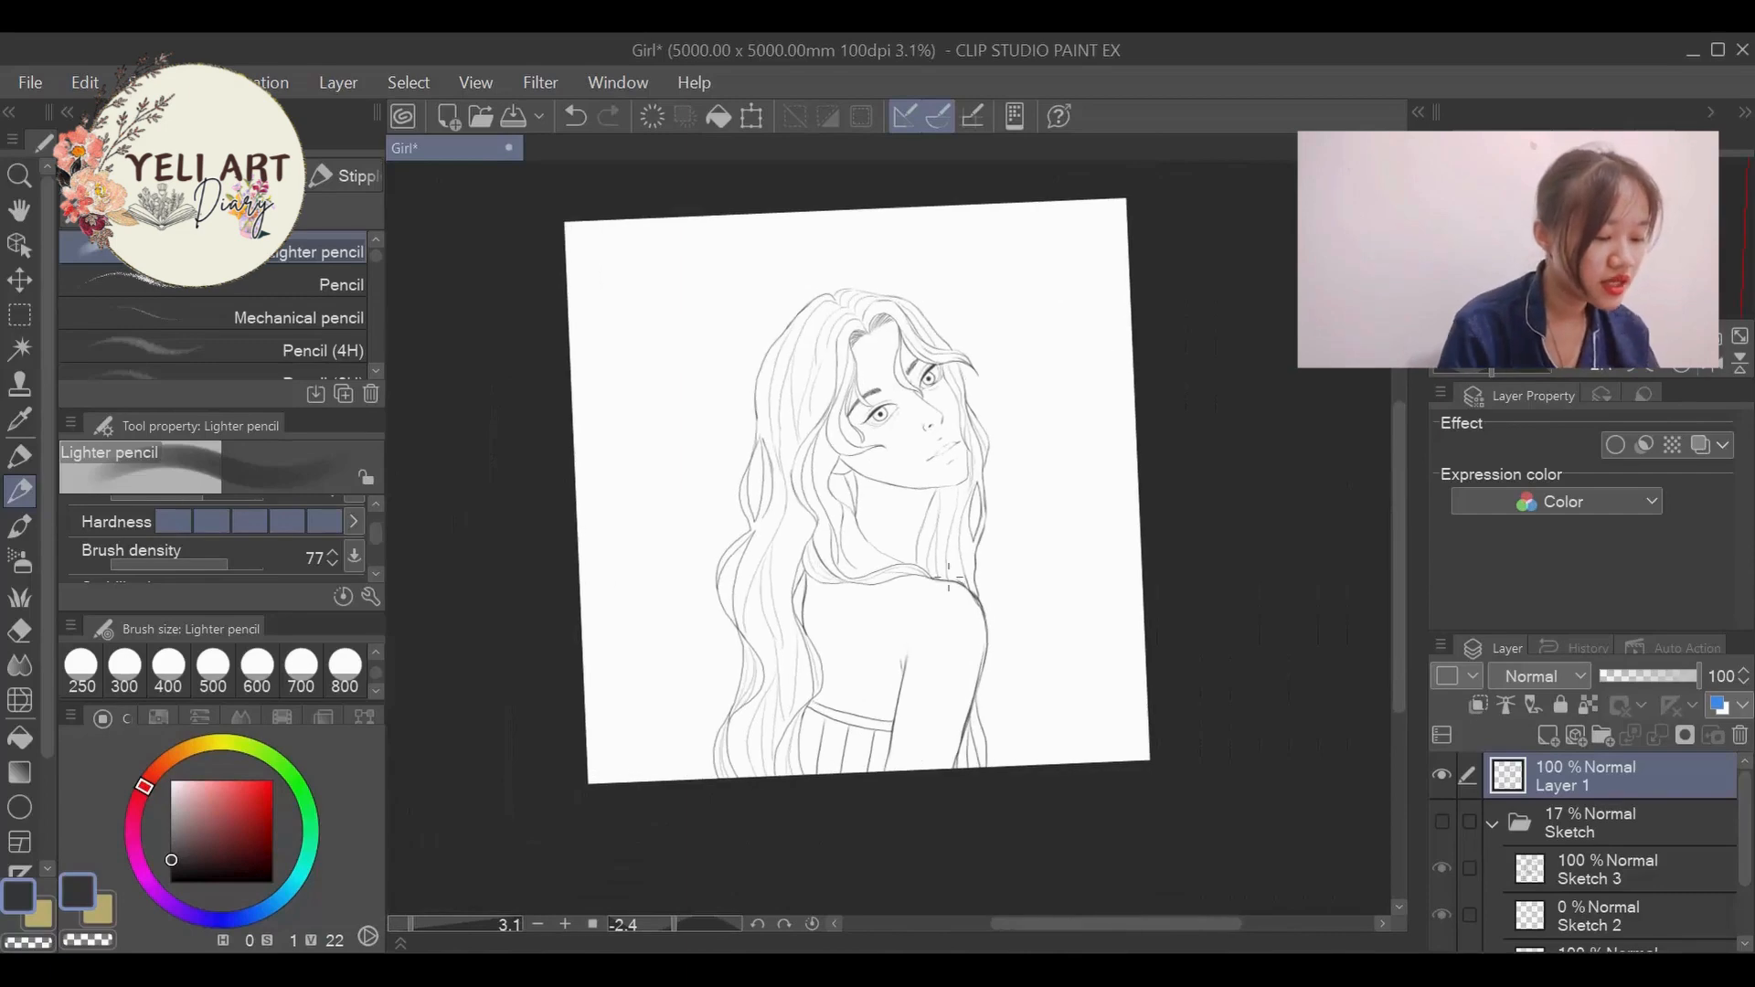
pyautogui.scroll(2, 948, 581)
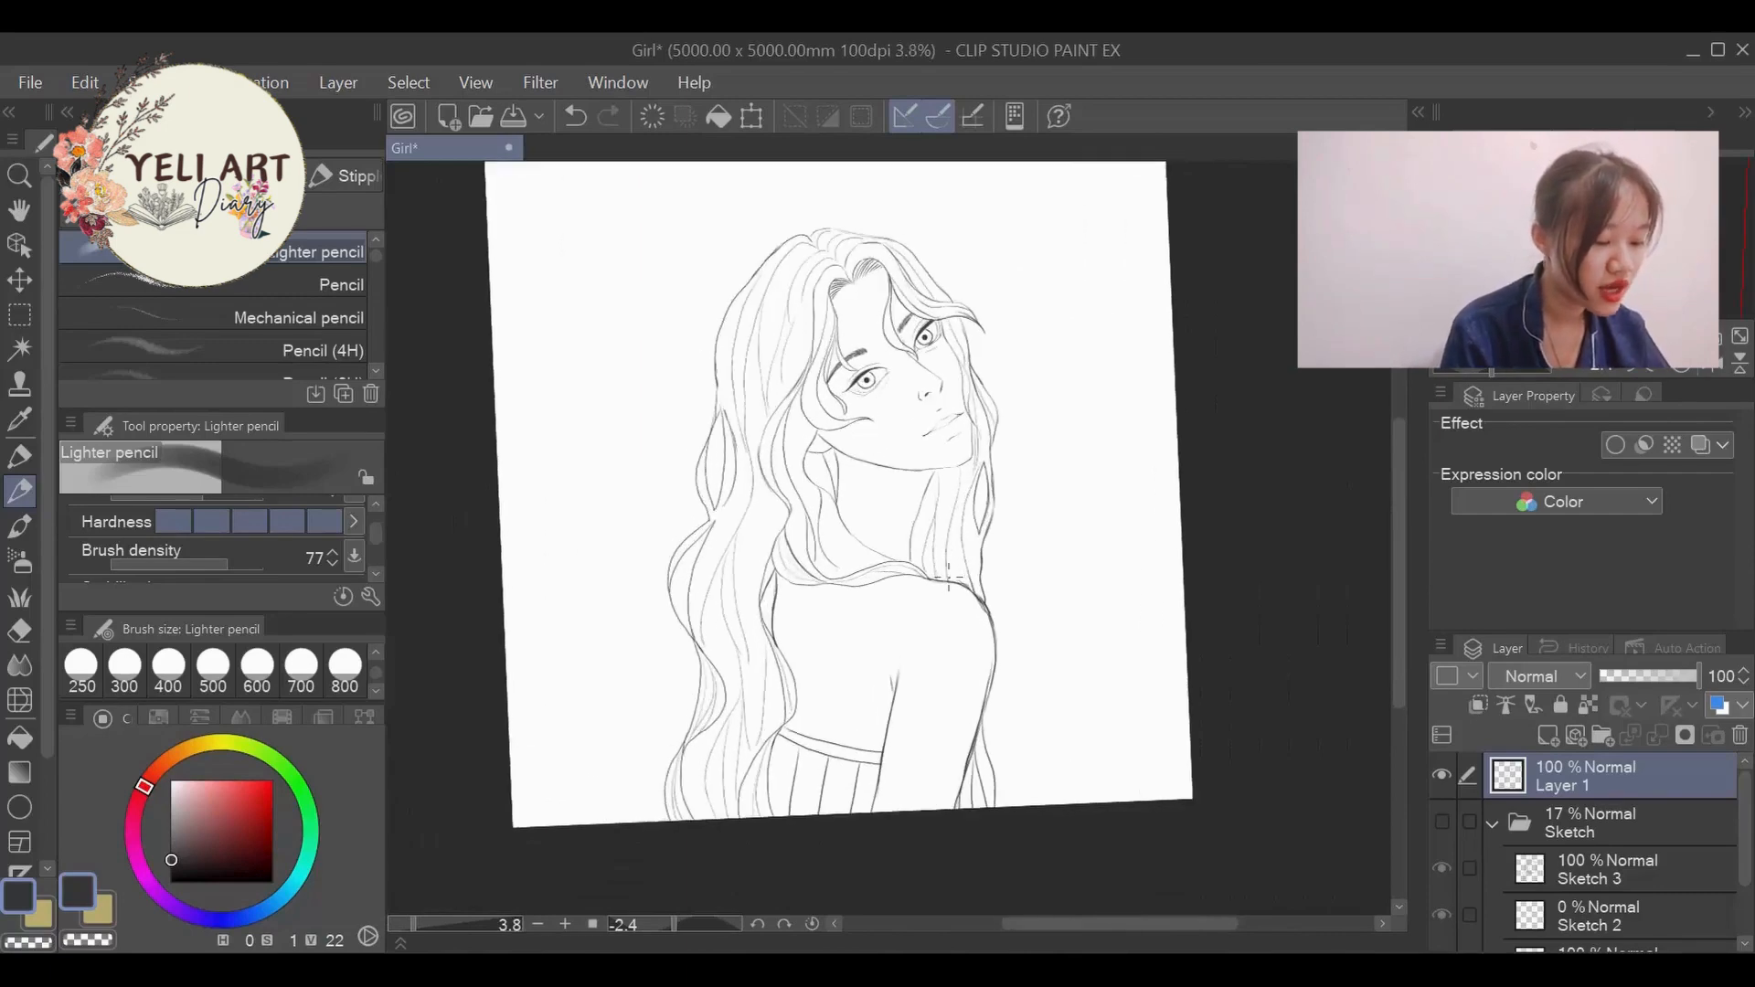
# - Compare the line art with the original sketch by toggling the visibility of the Sketch folder and Layer 1
pyautogui.click(1440, 825)
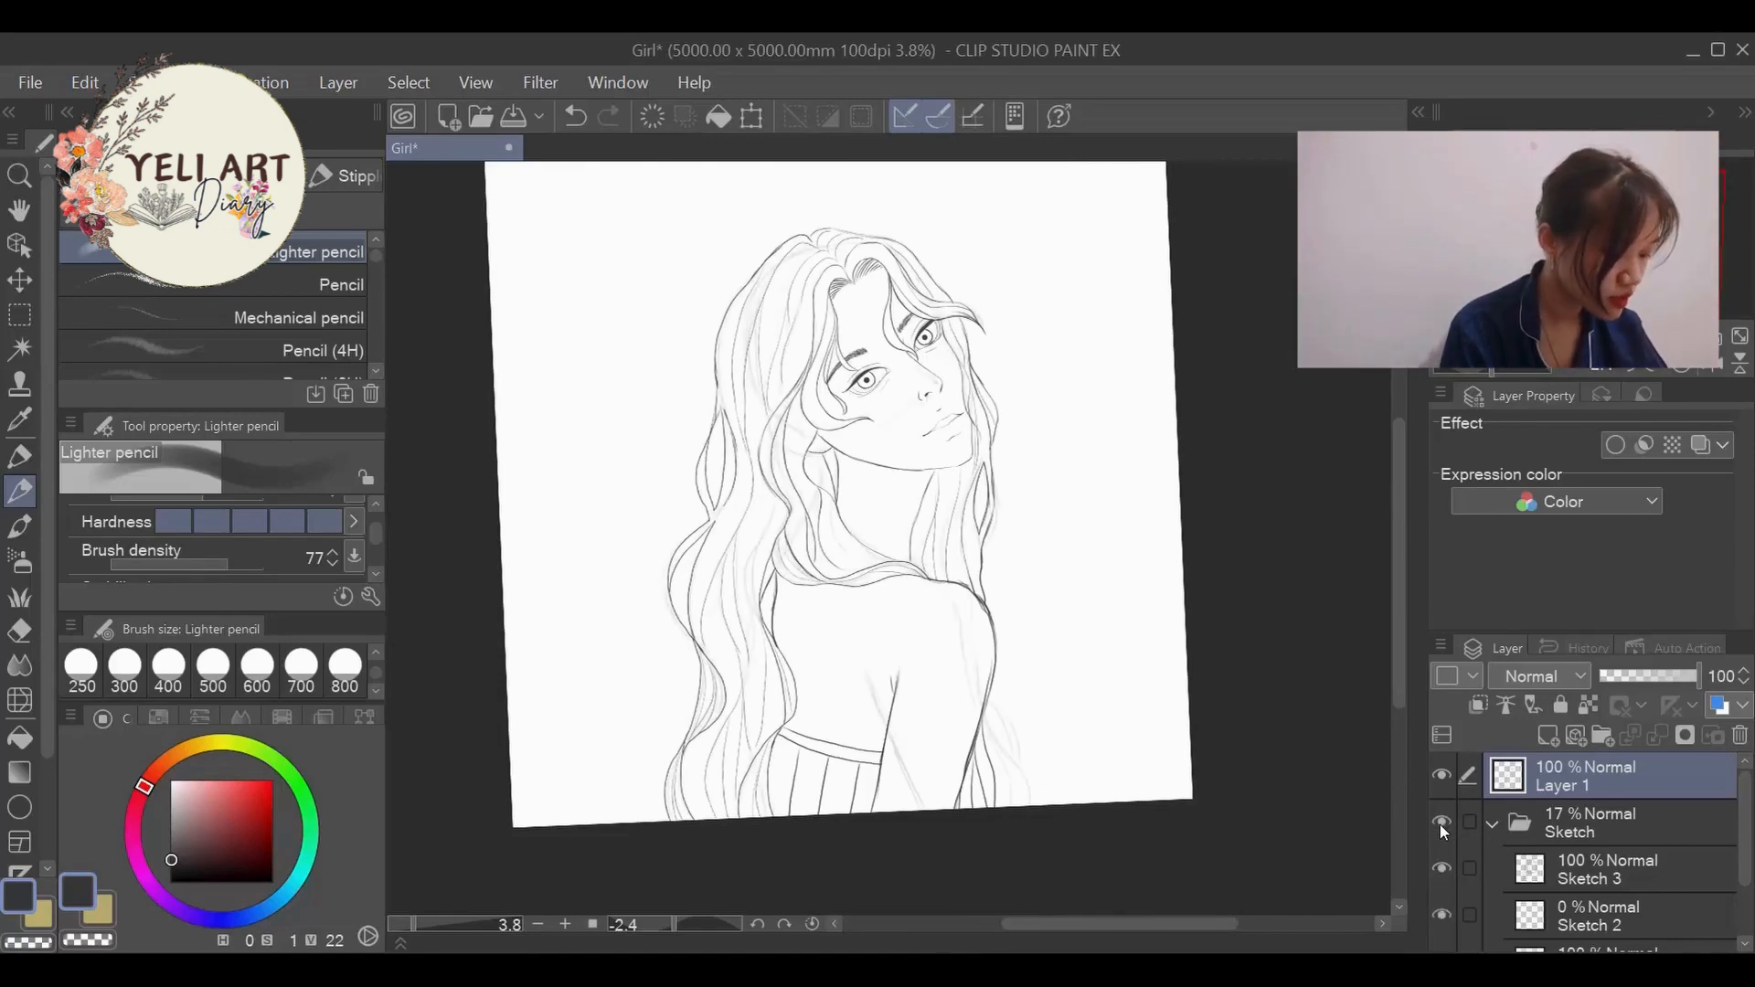
pyautogui.click(1440, 824)
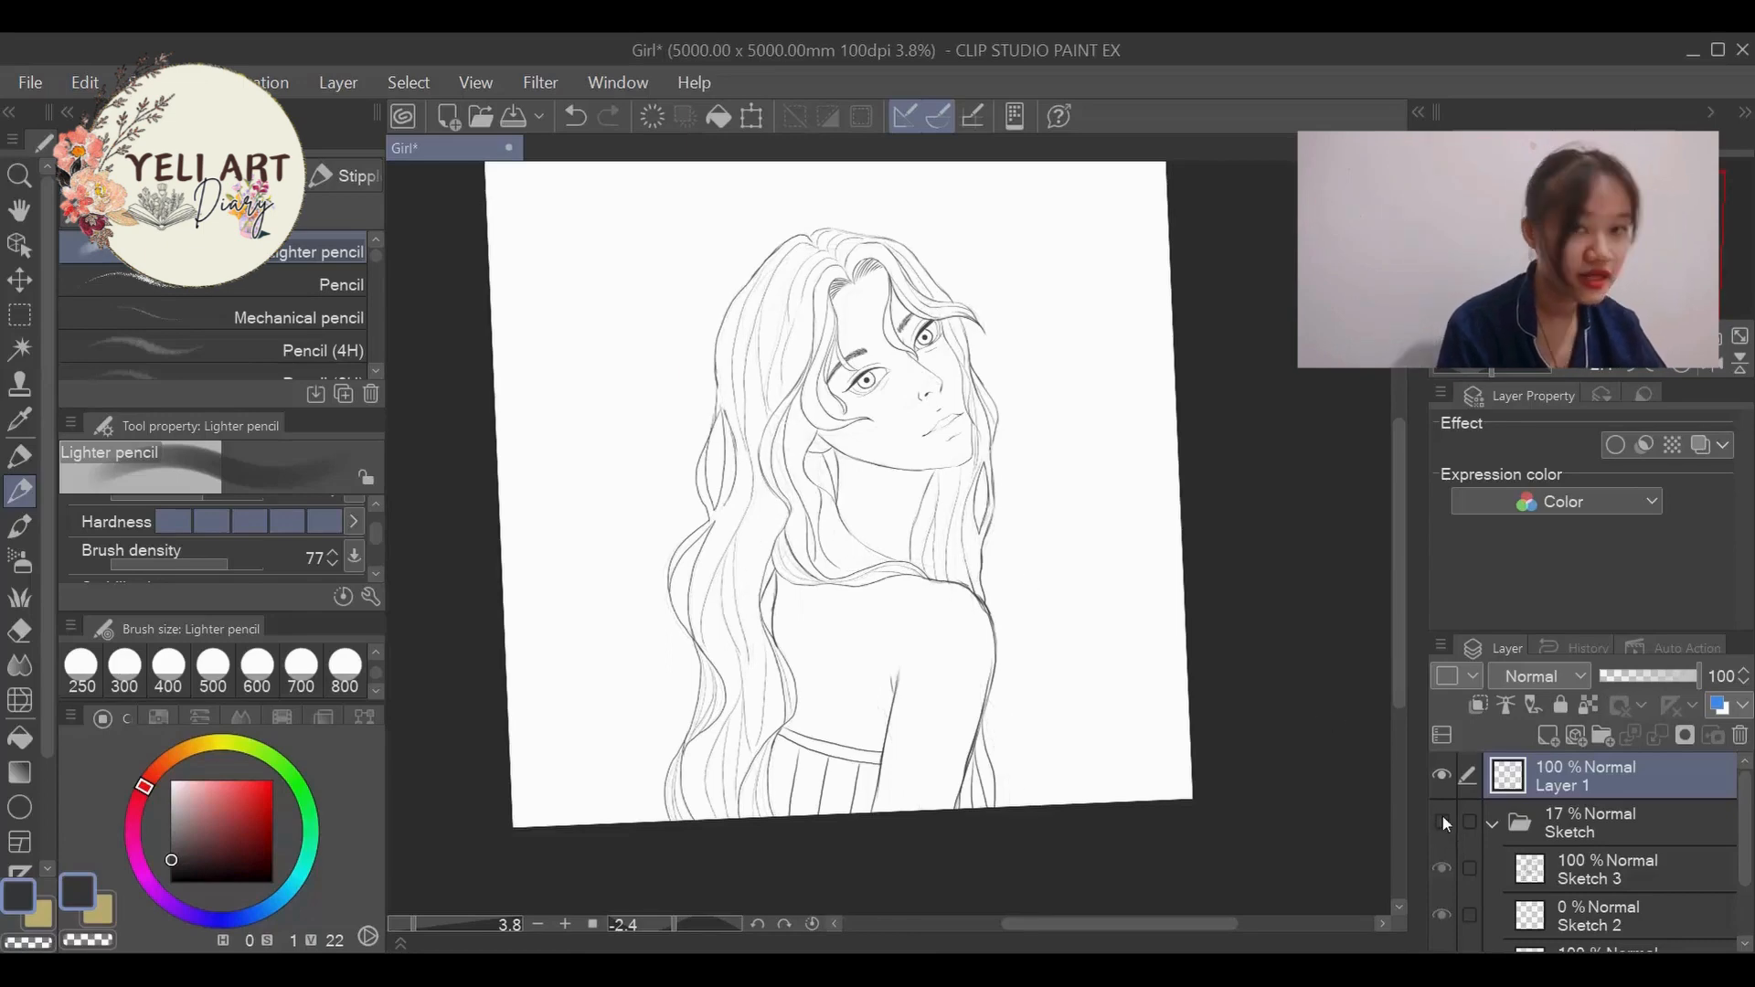
pyautogui.click(1443, 821)
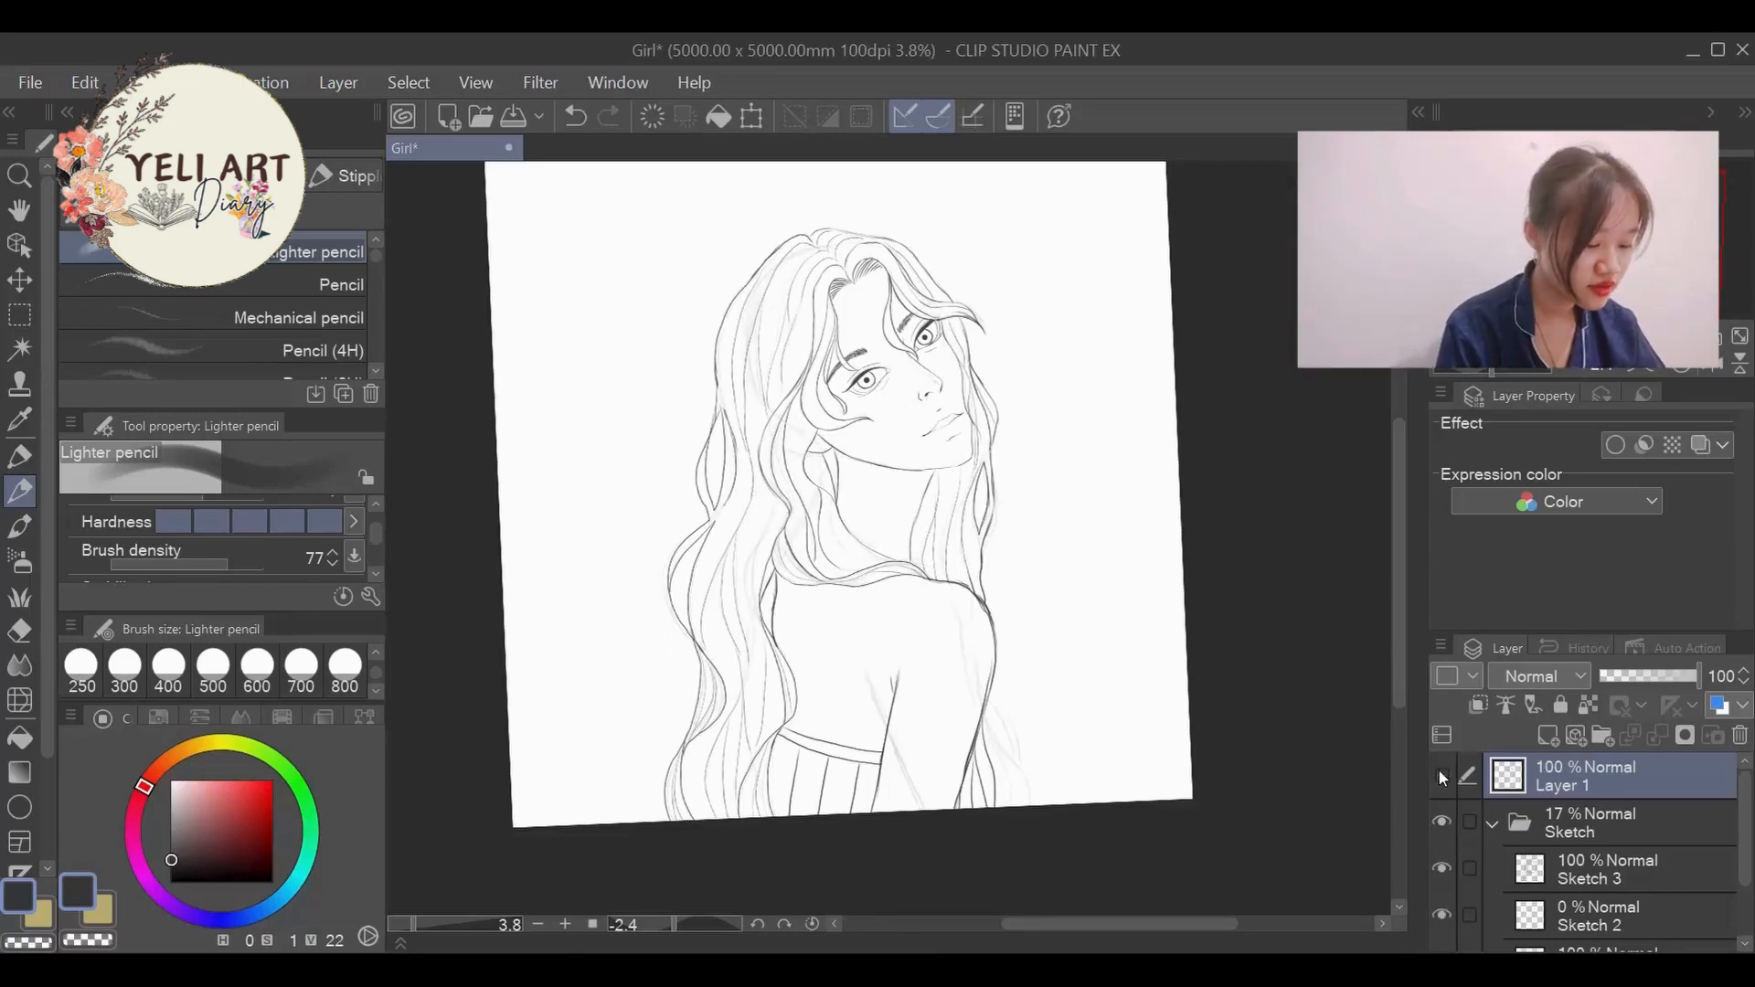
pyautogui.click(1440, 776)
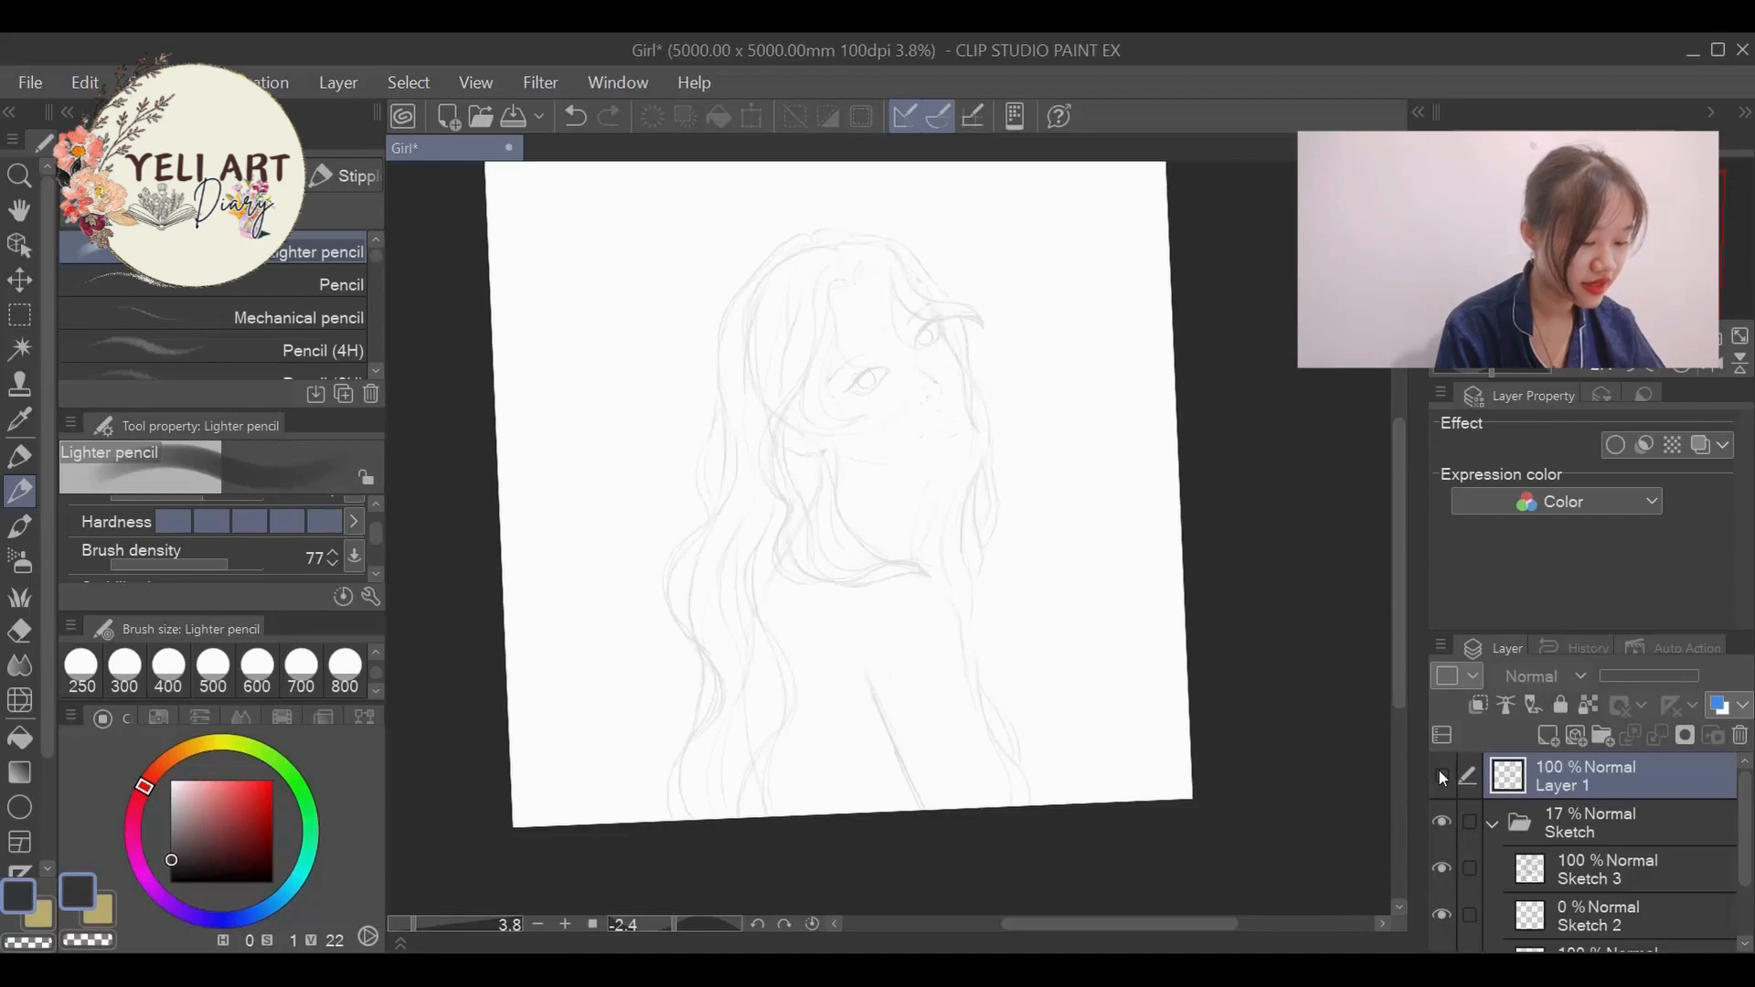
pyautogui.click(1440, 774)
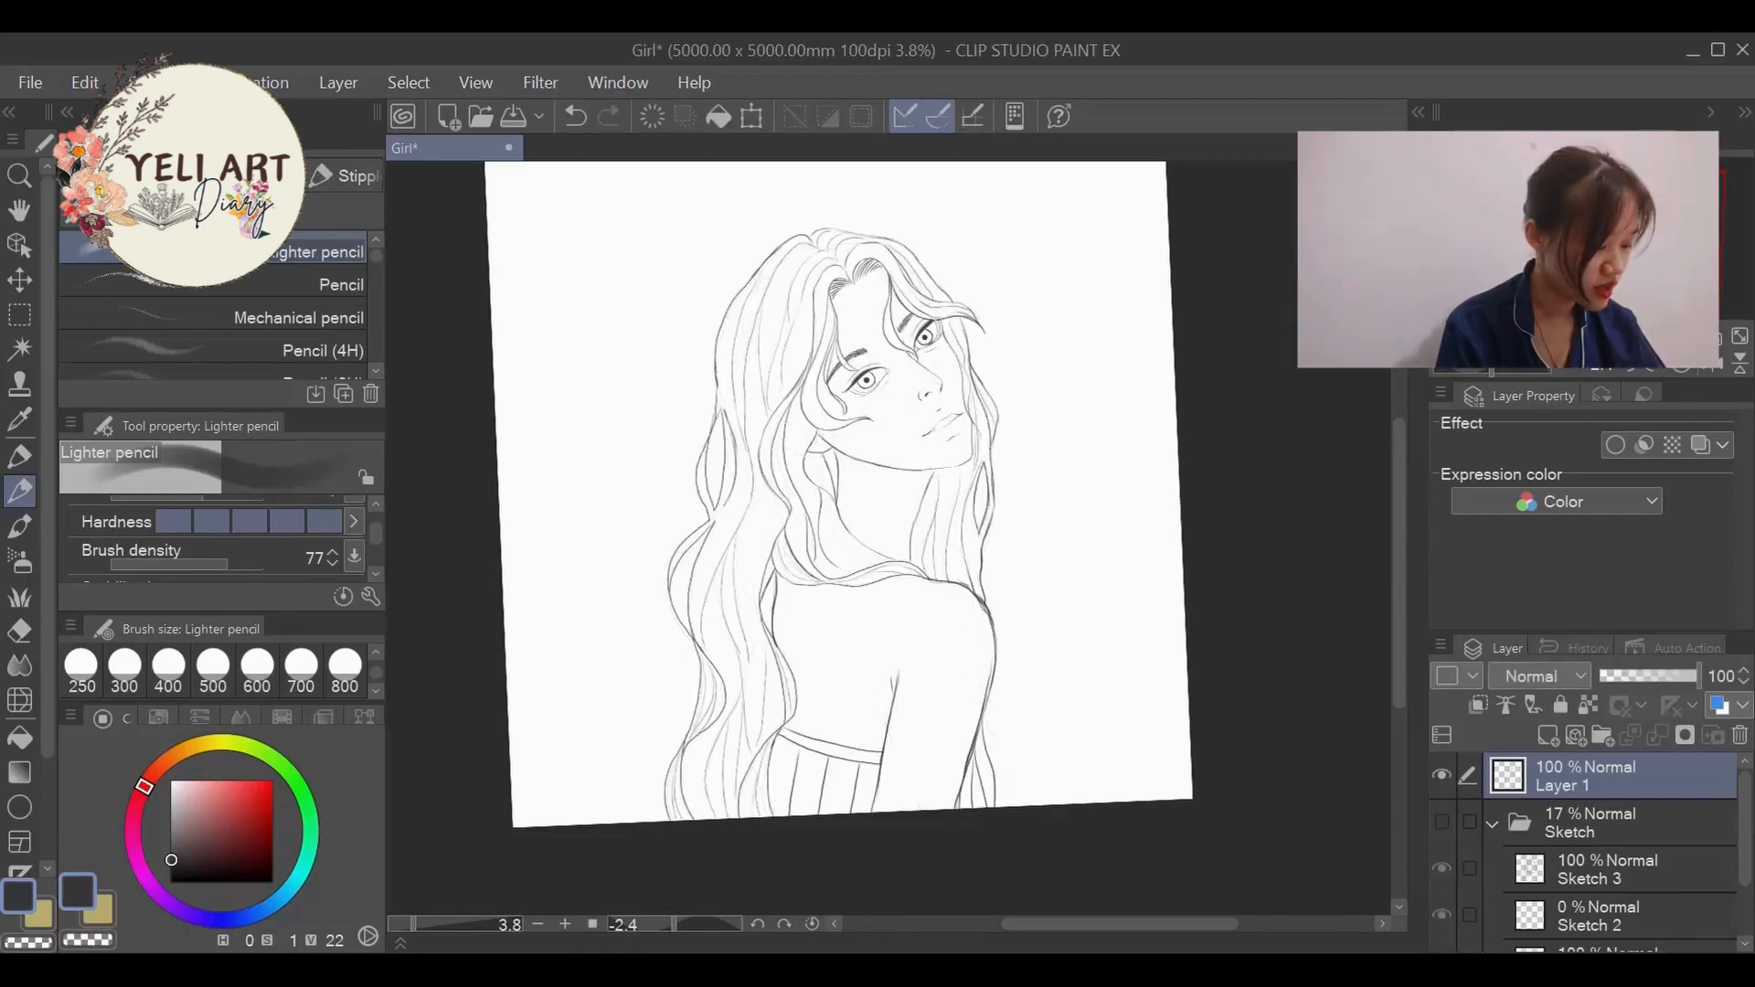
pyautogui.scroll(-1, 1009, 423)
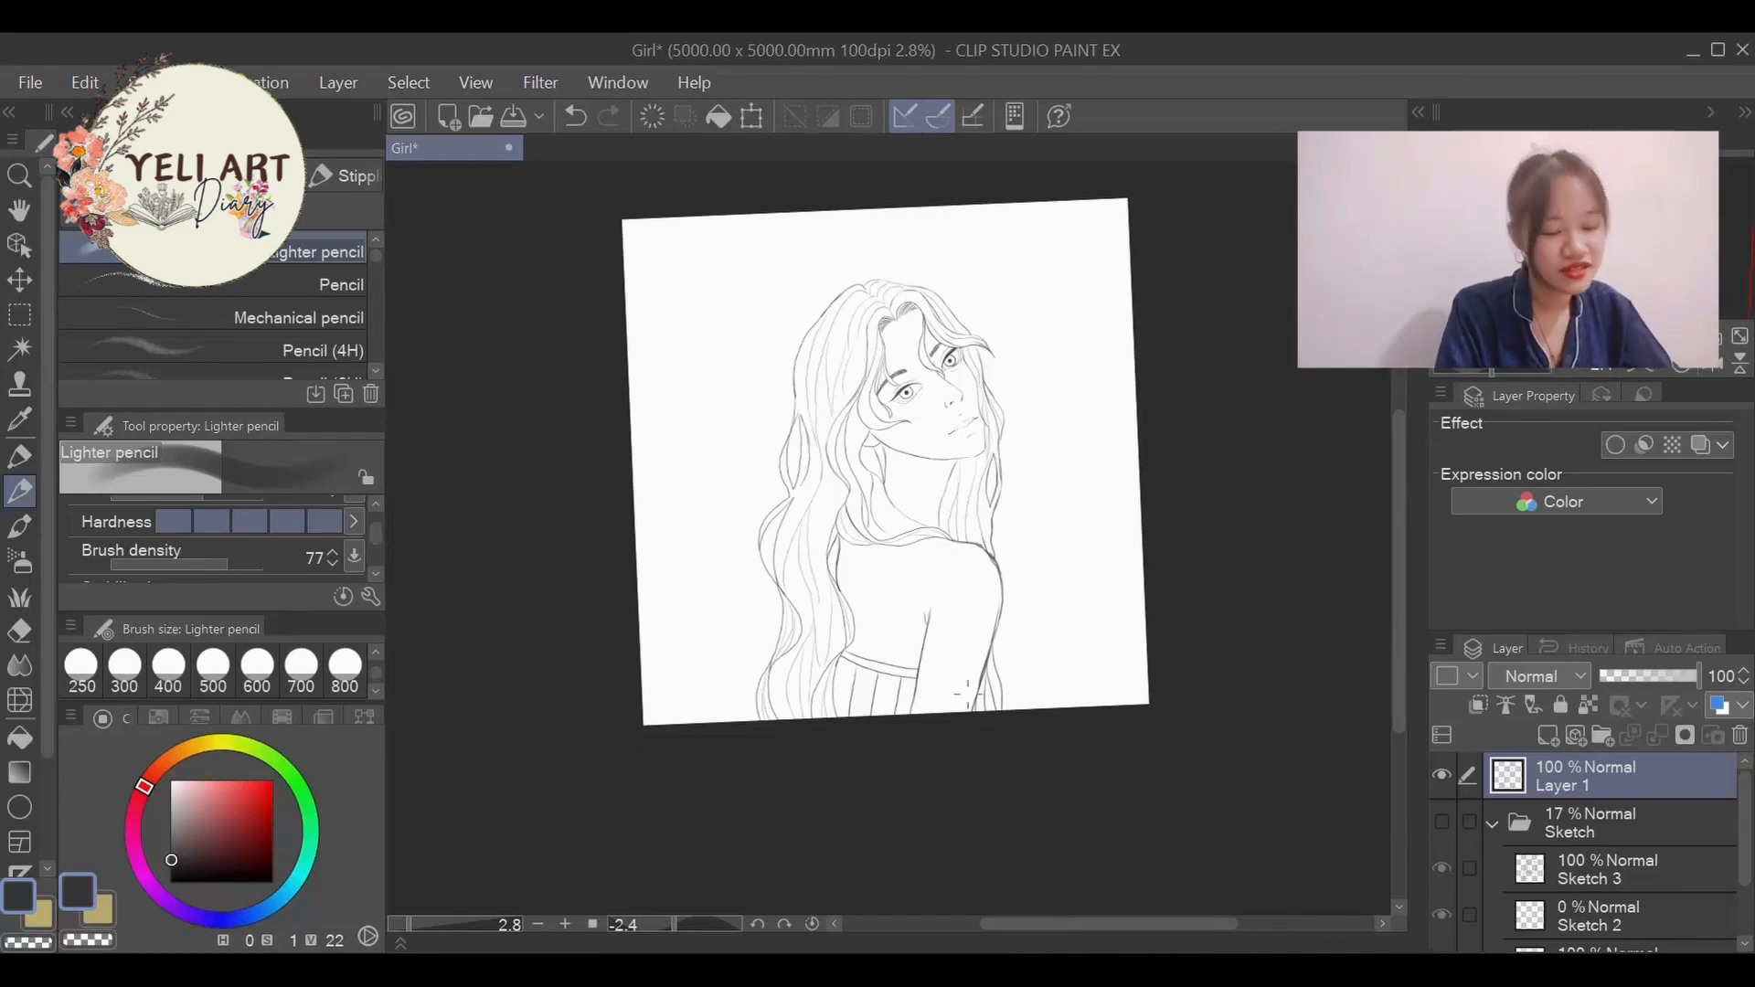
pyautogui.scroll(5, 987, 682)
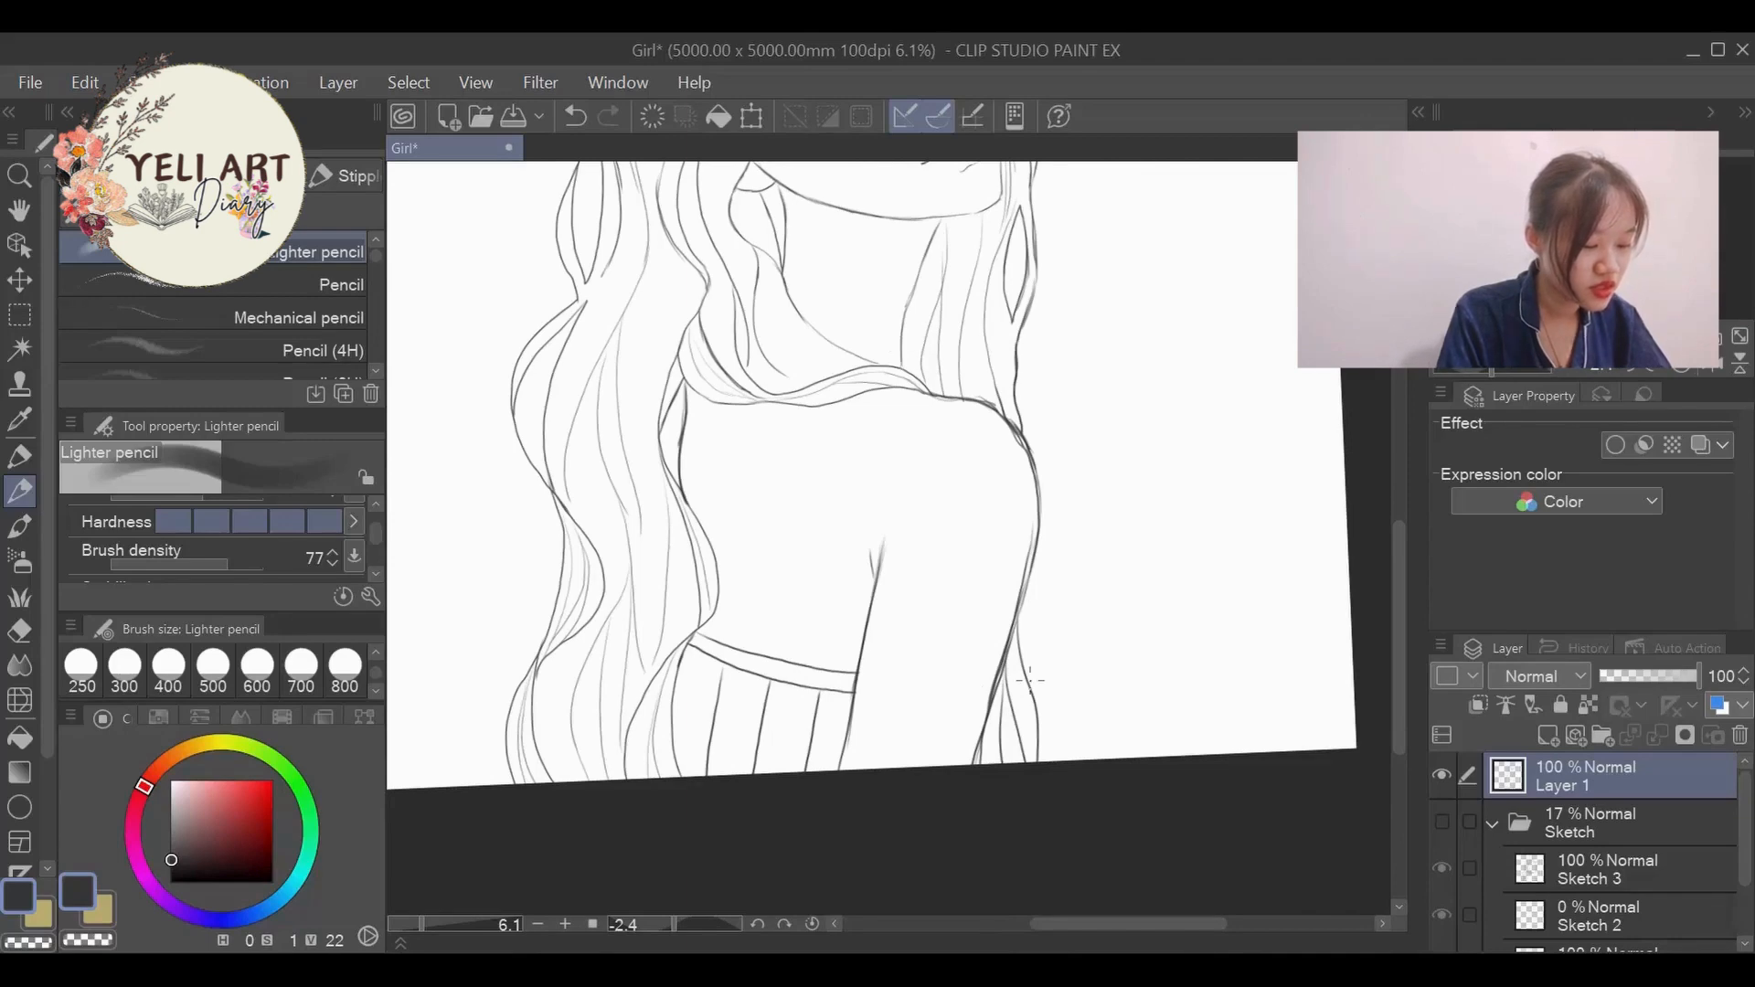
# - Examine the line art of the whole figure, then the face, hair and shoulder up close
pyautogui.moveTo(1397, 608); pyautogui.dragTo(1379, 573)
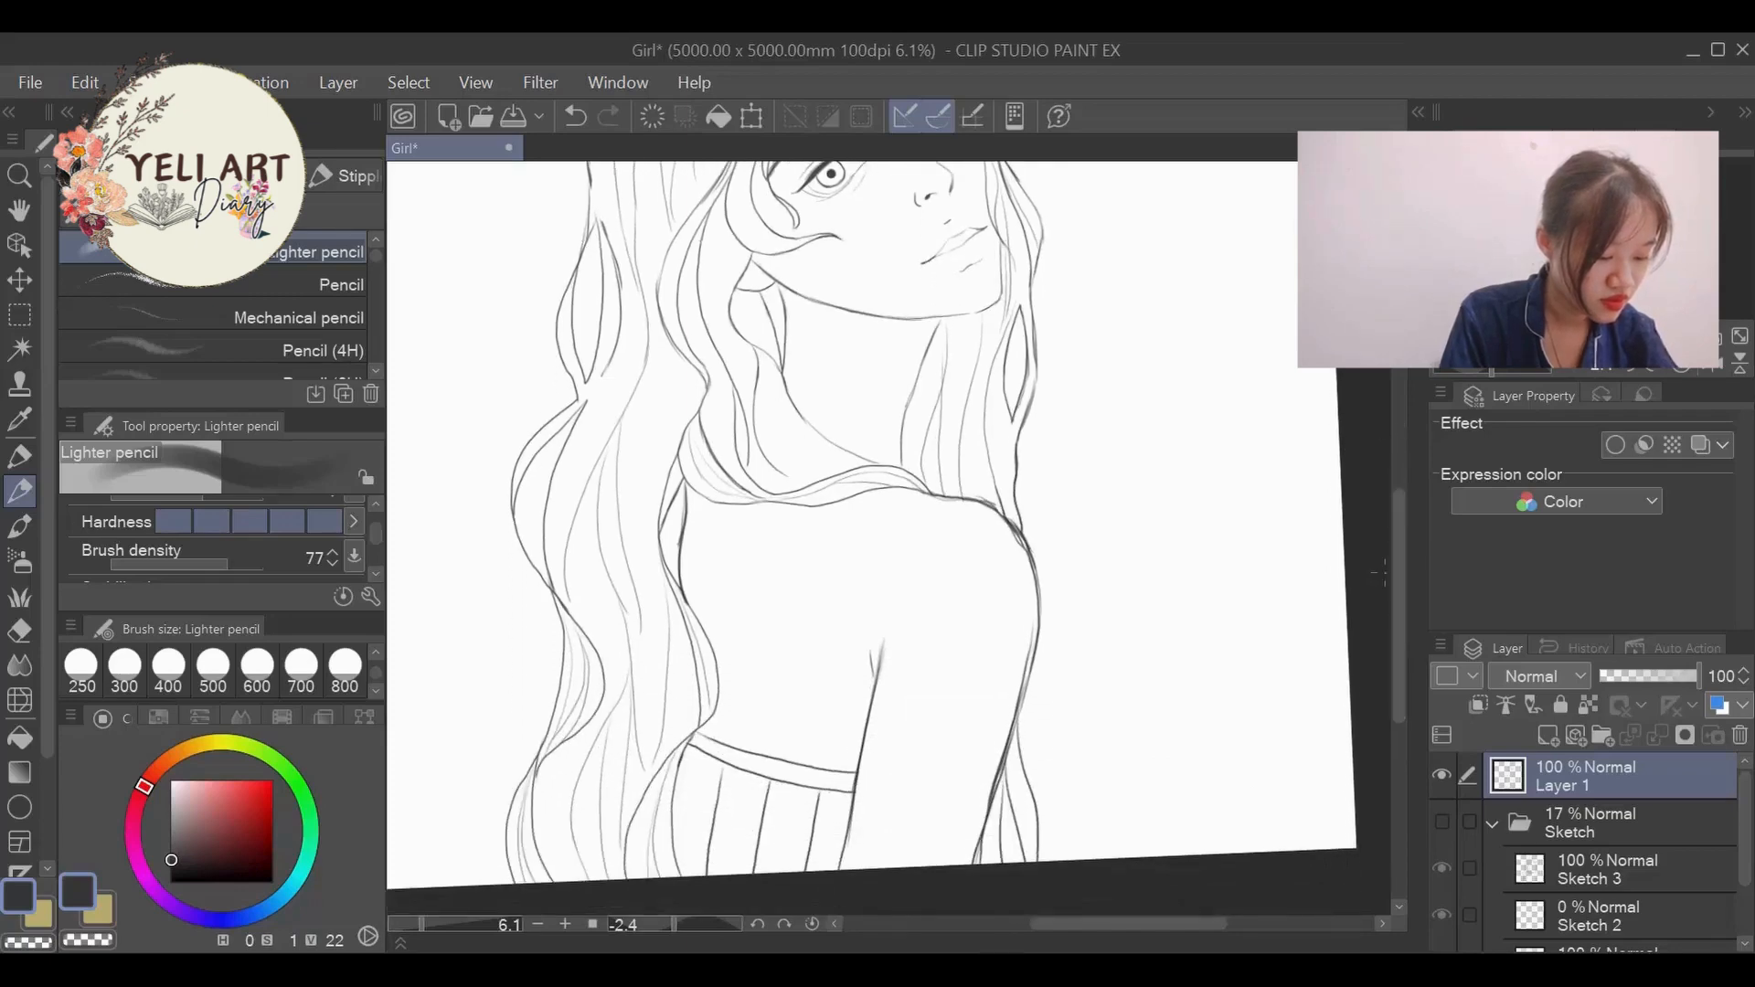
pyautogui.scroll(-5, 1258, 549)
pyautogui.scroll(3, 1261, 332)
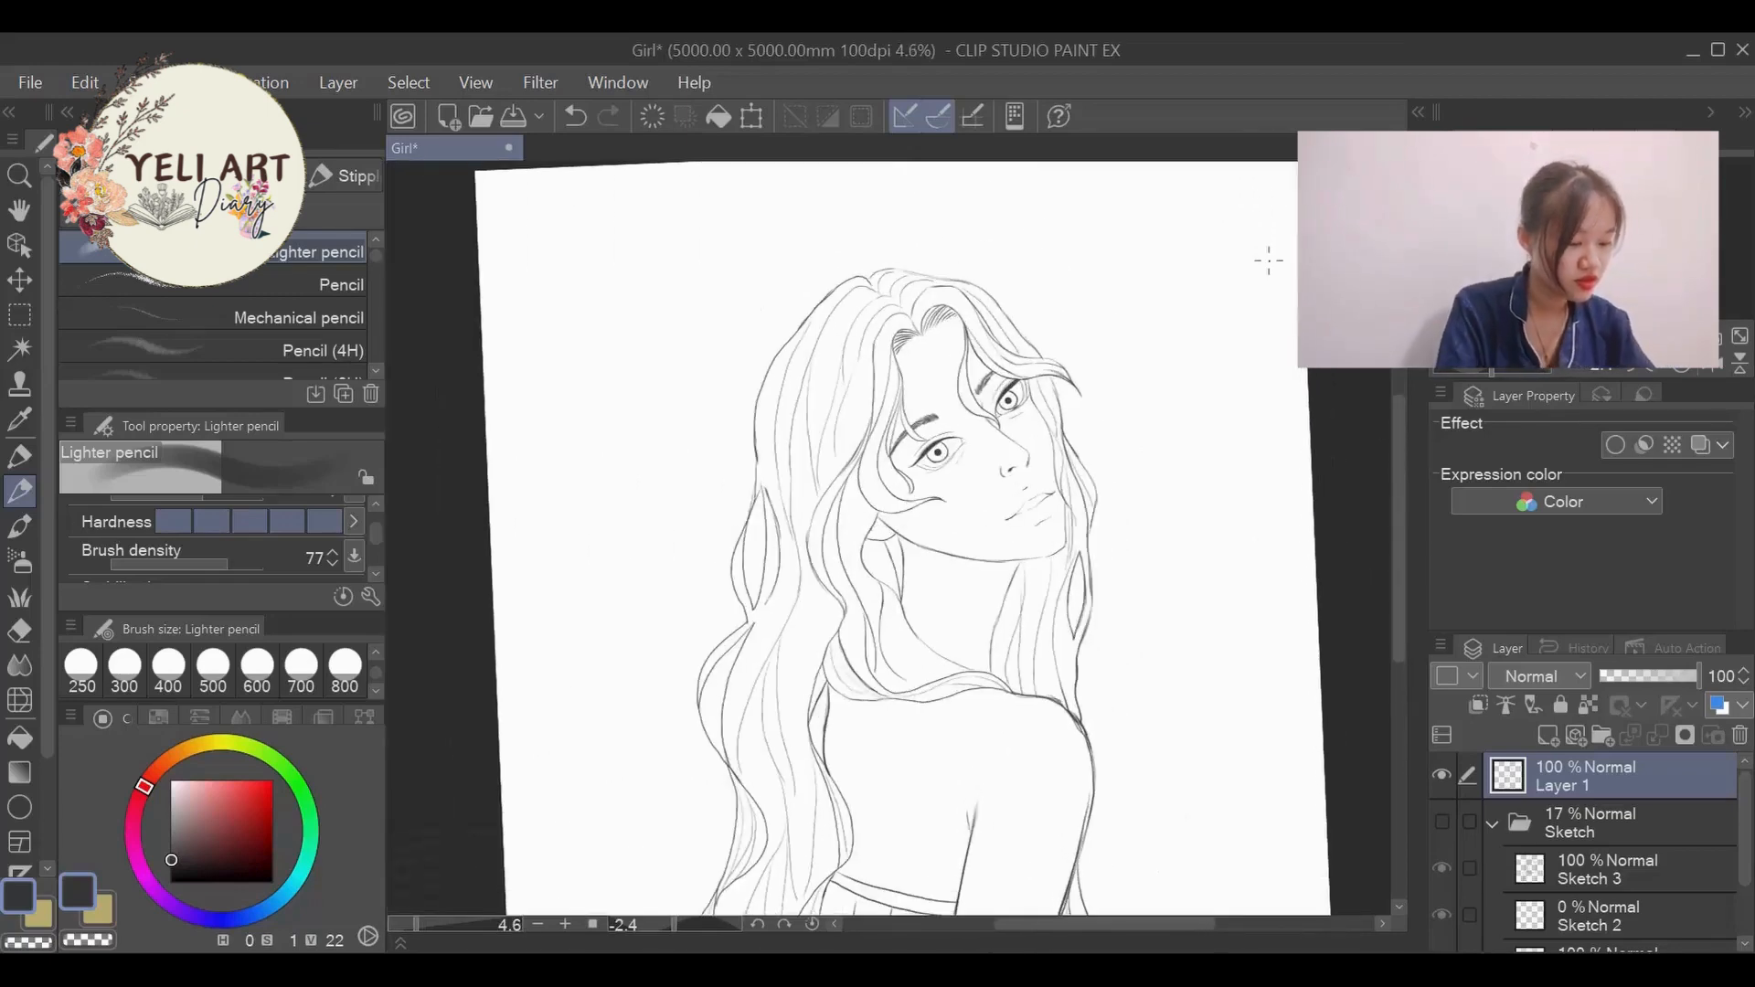
pyautogui.scroll(-1, 1269, 260)
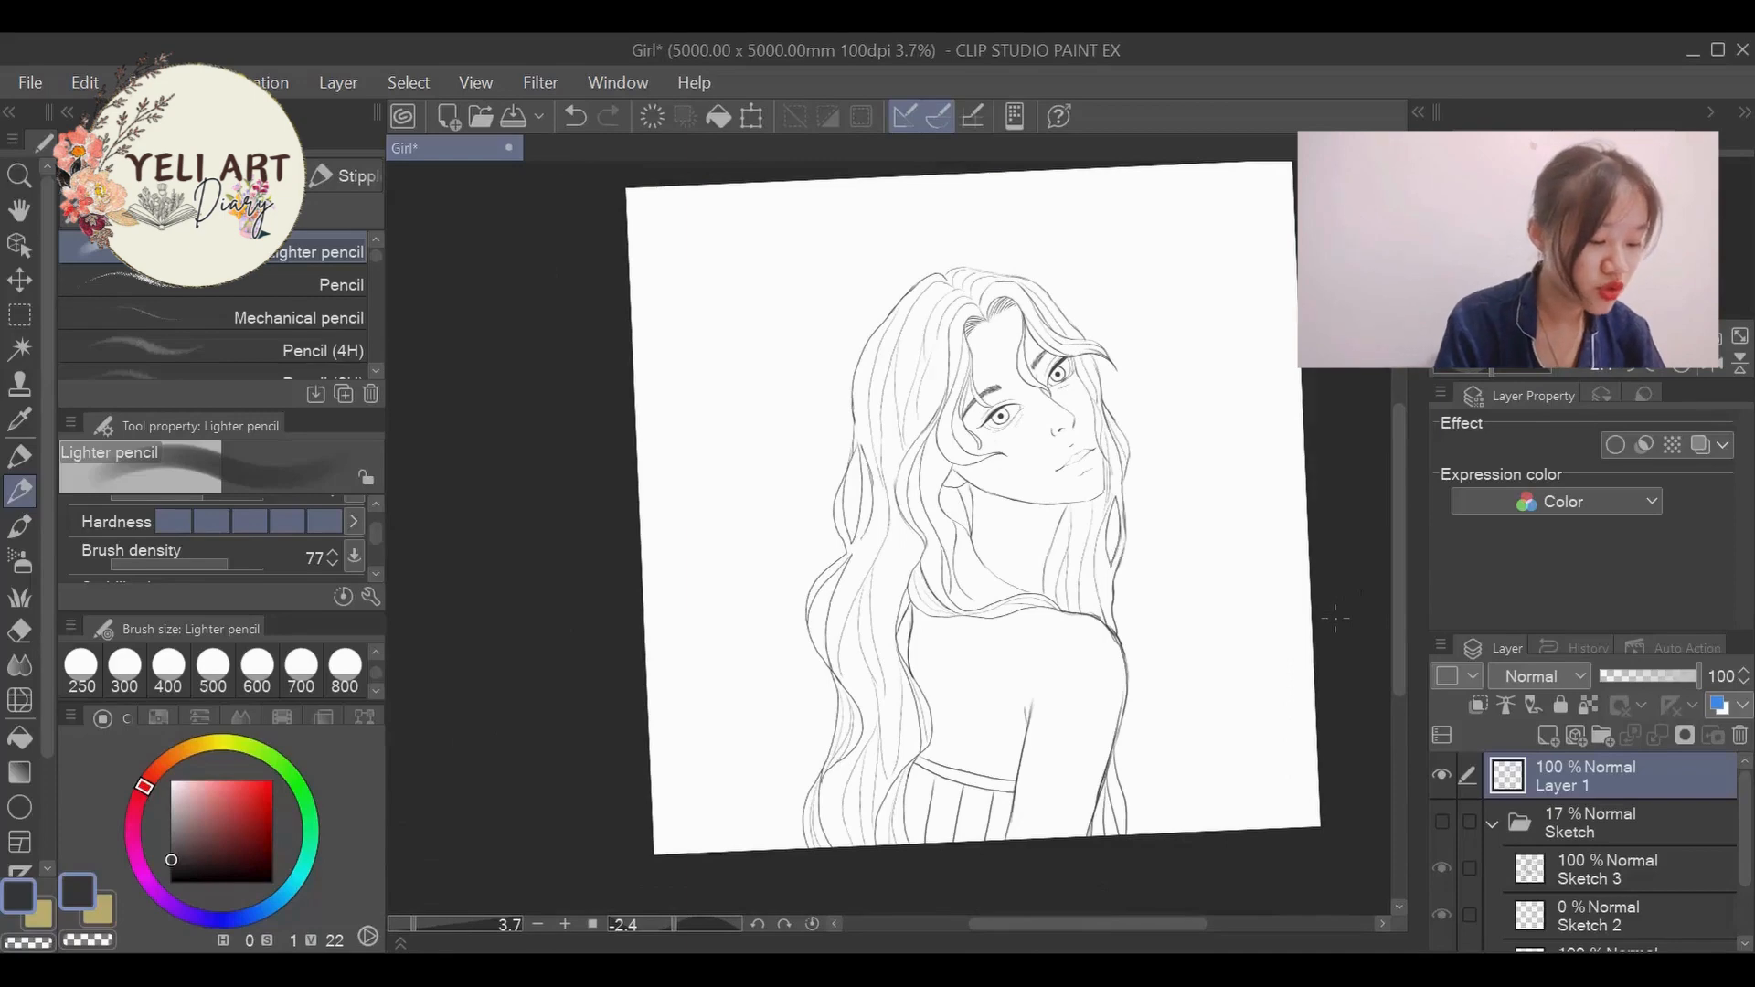
pyautogui.scroll(2, 1335, 619)
pyautogui.scroll(1, 1334, 619)
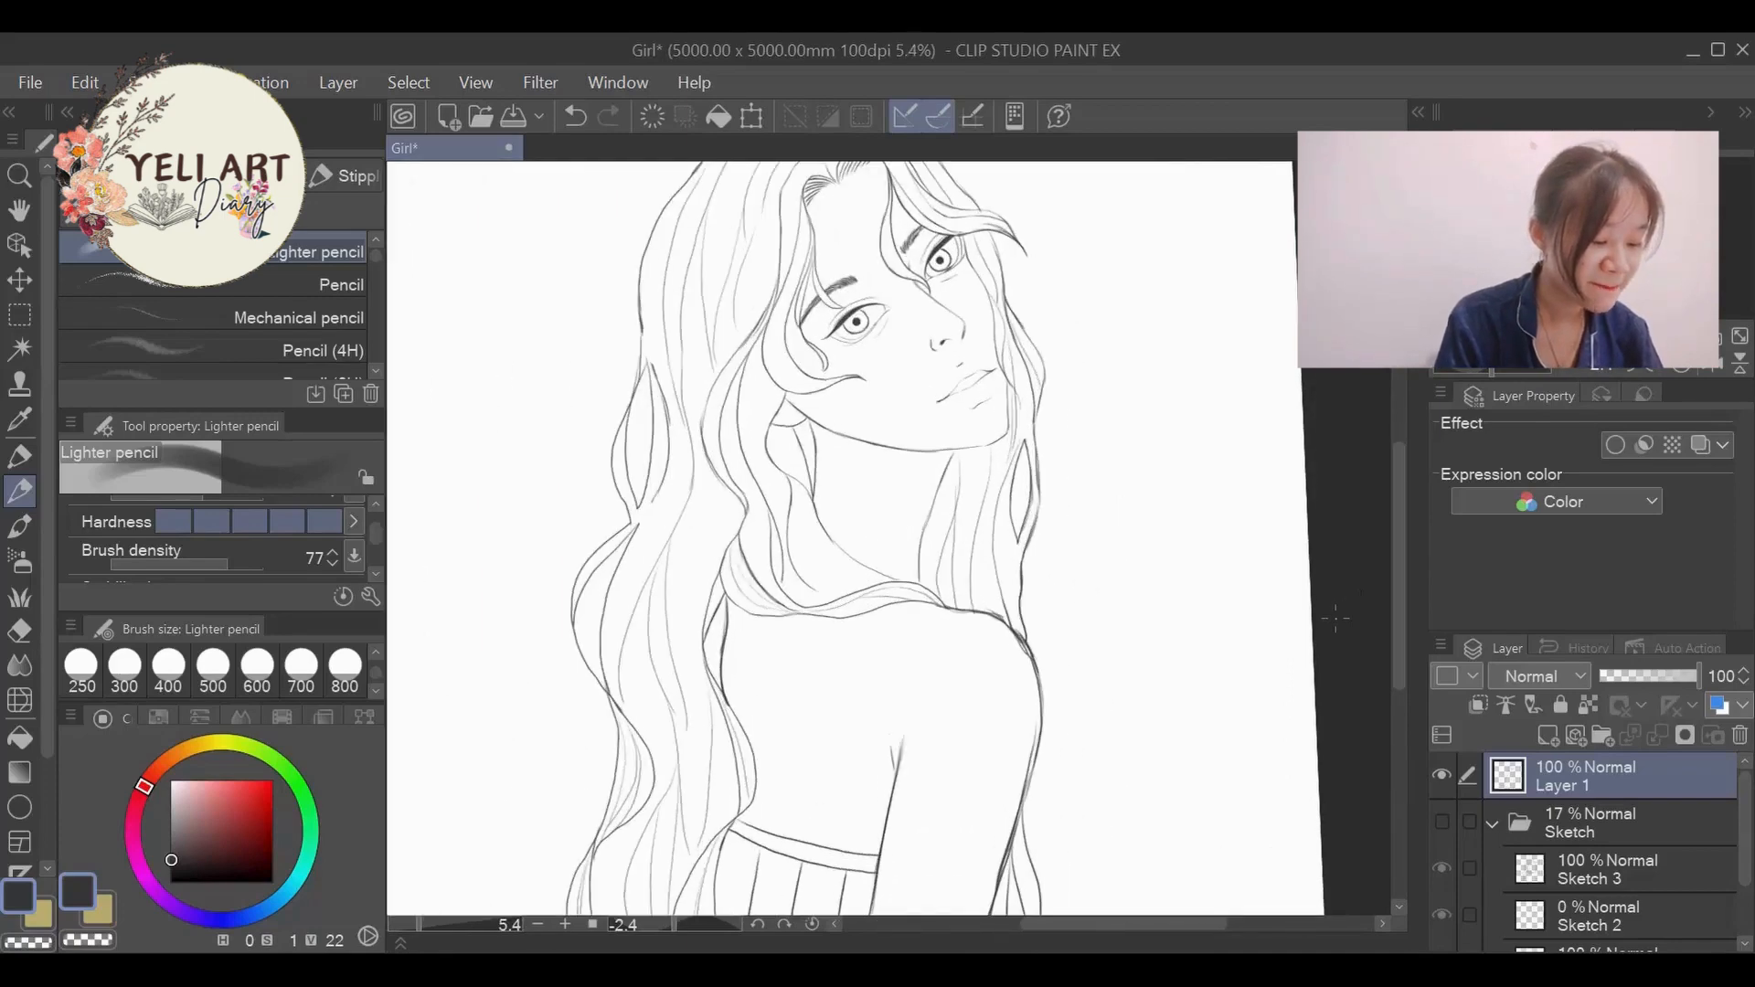
pyautogui.scroll(4, 833, 264)
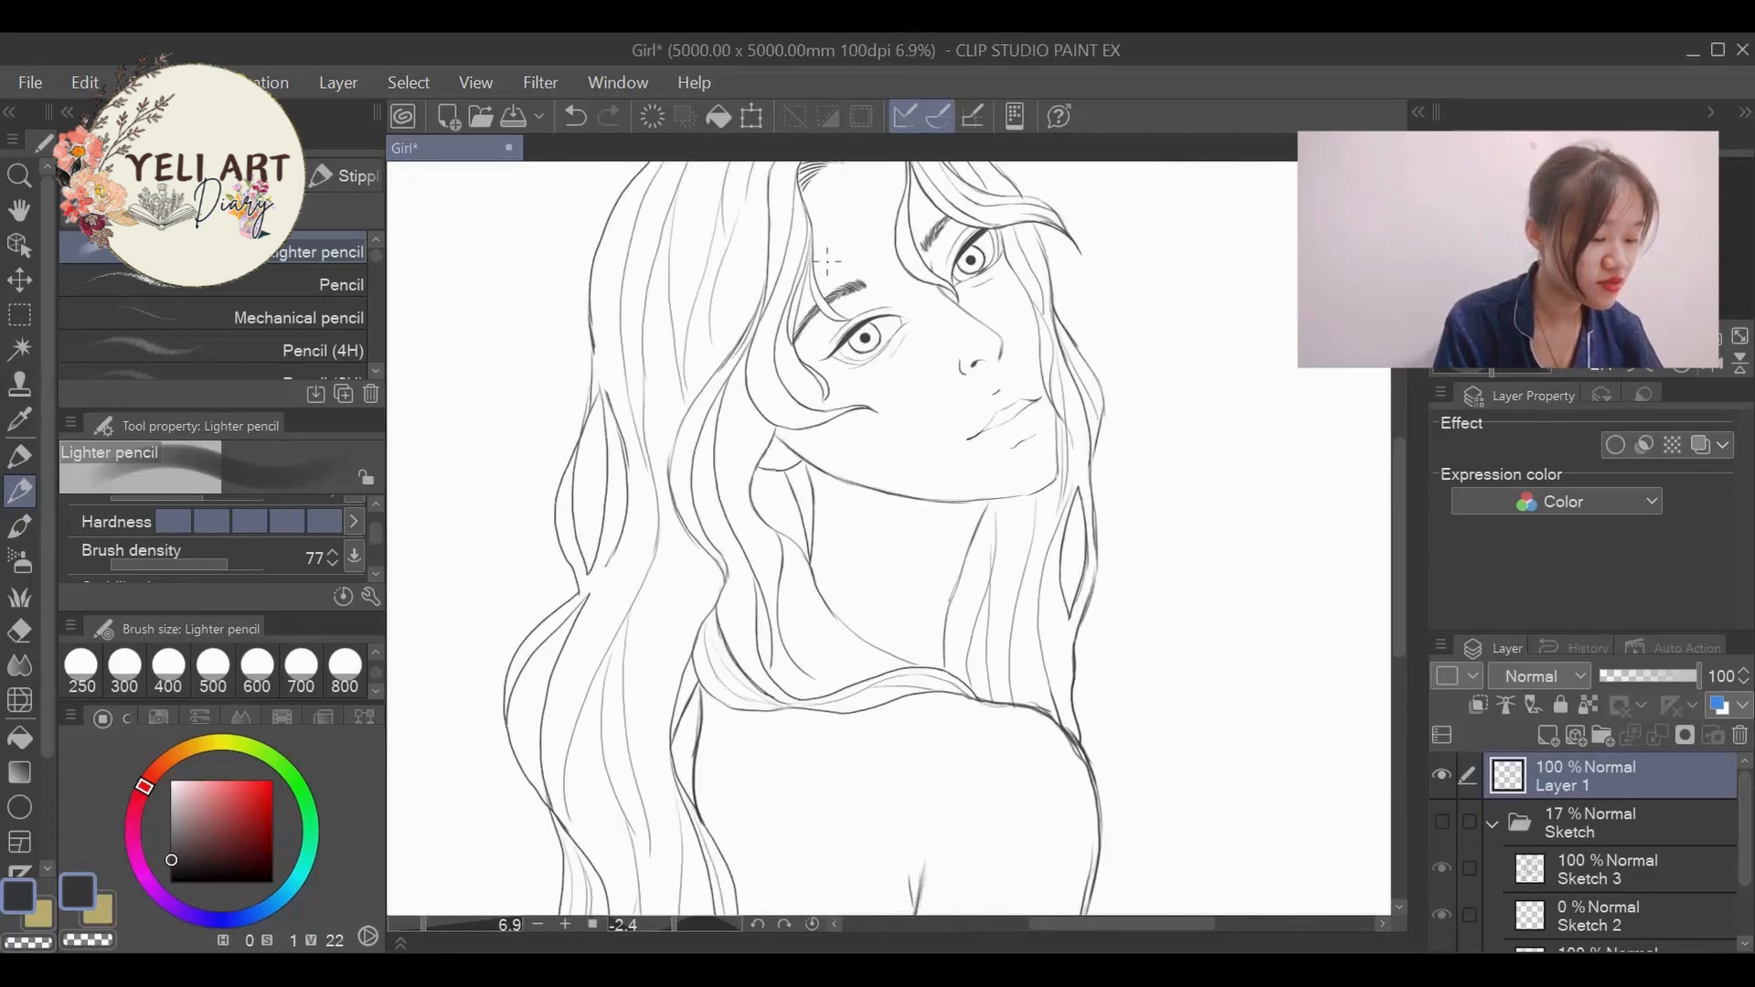
pyautogui.scroll(-3, 1042, 460)
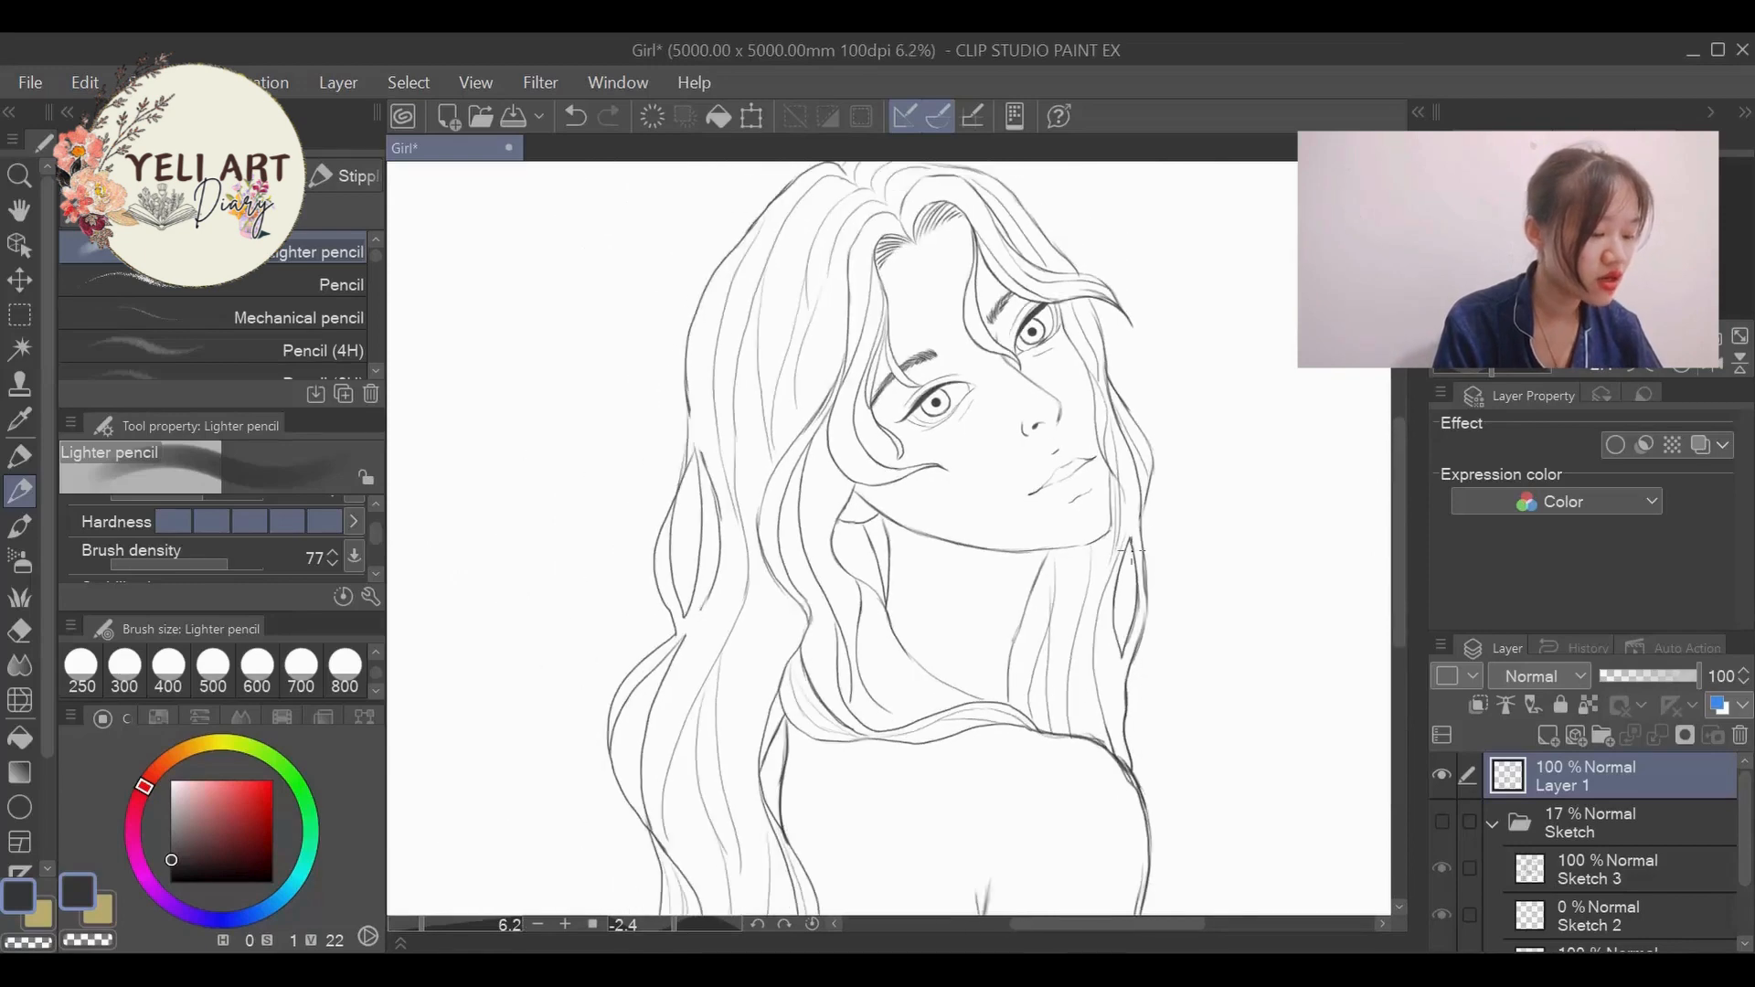
# - Add a new empty layer directly above Layer 1 in the layer stack
pyautogui.scroll(4, 1142, 389)
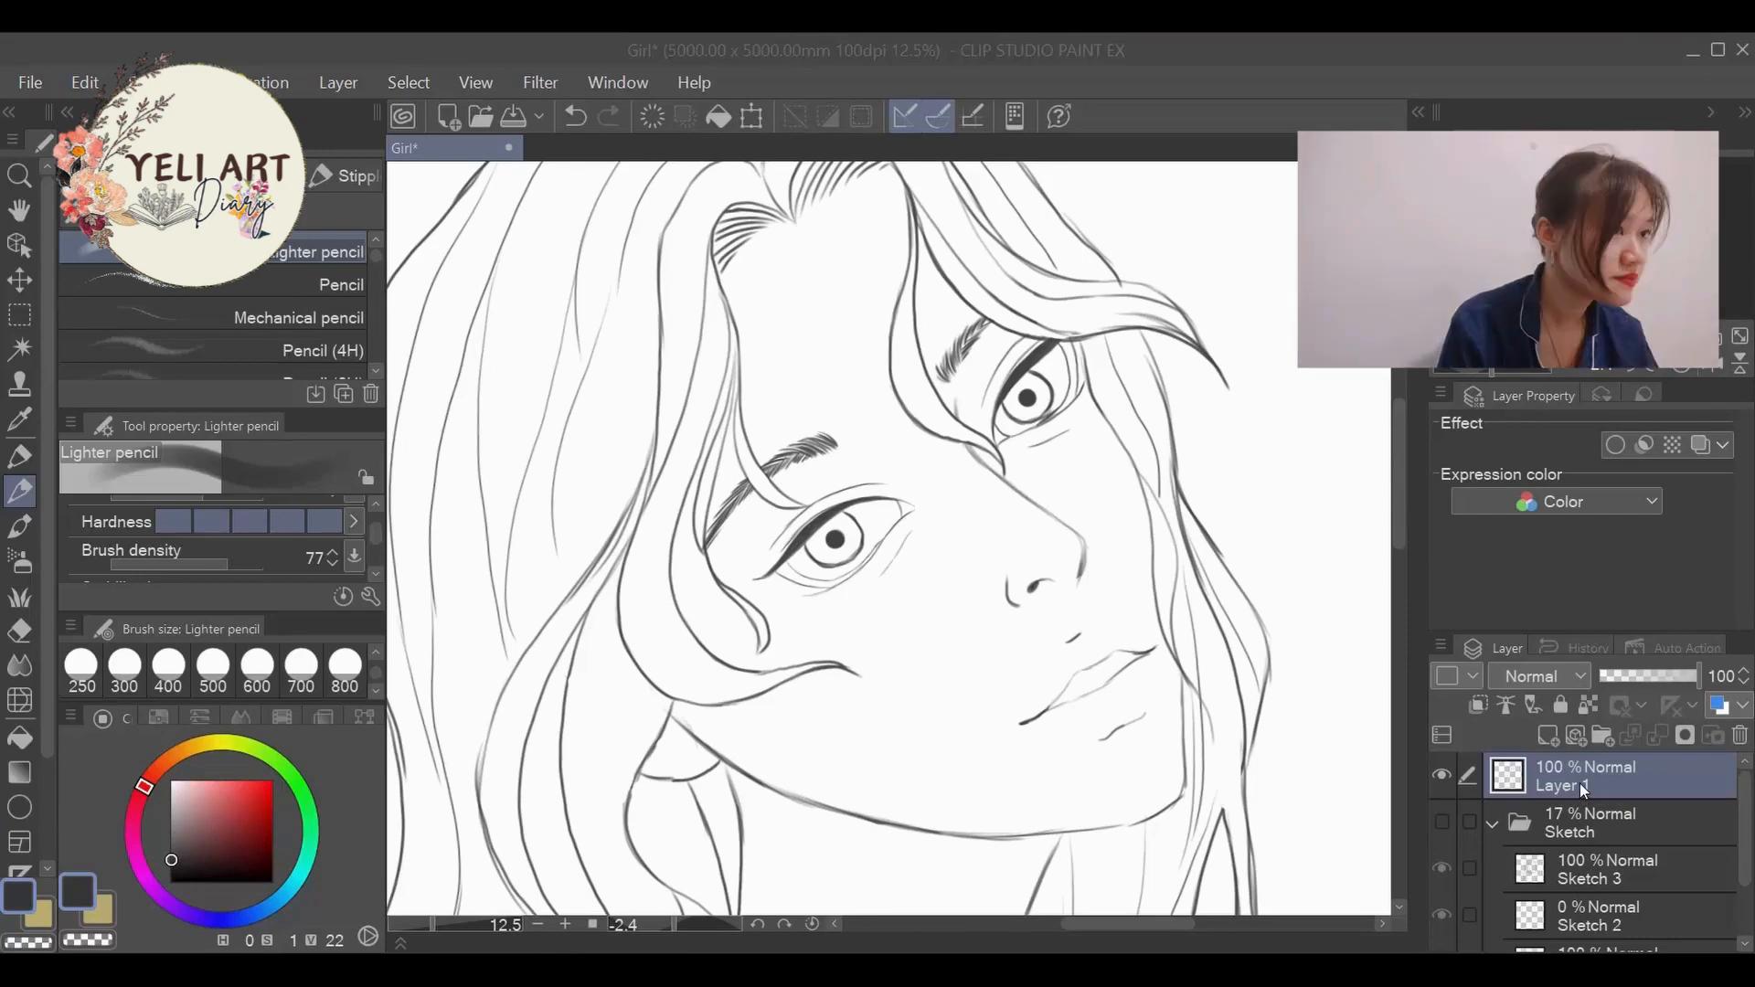
pyautogui.click(1547, 737)
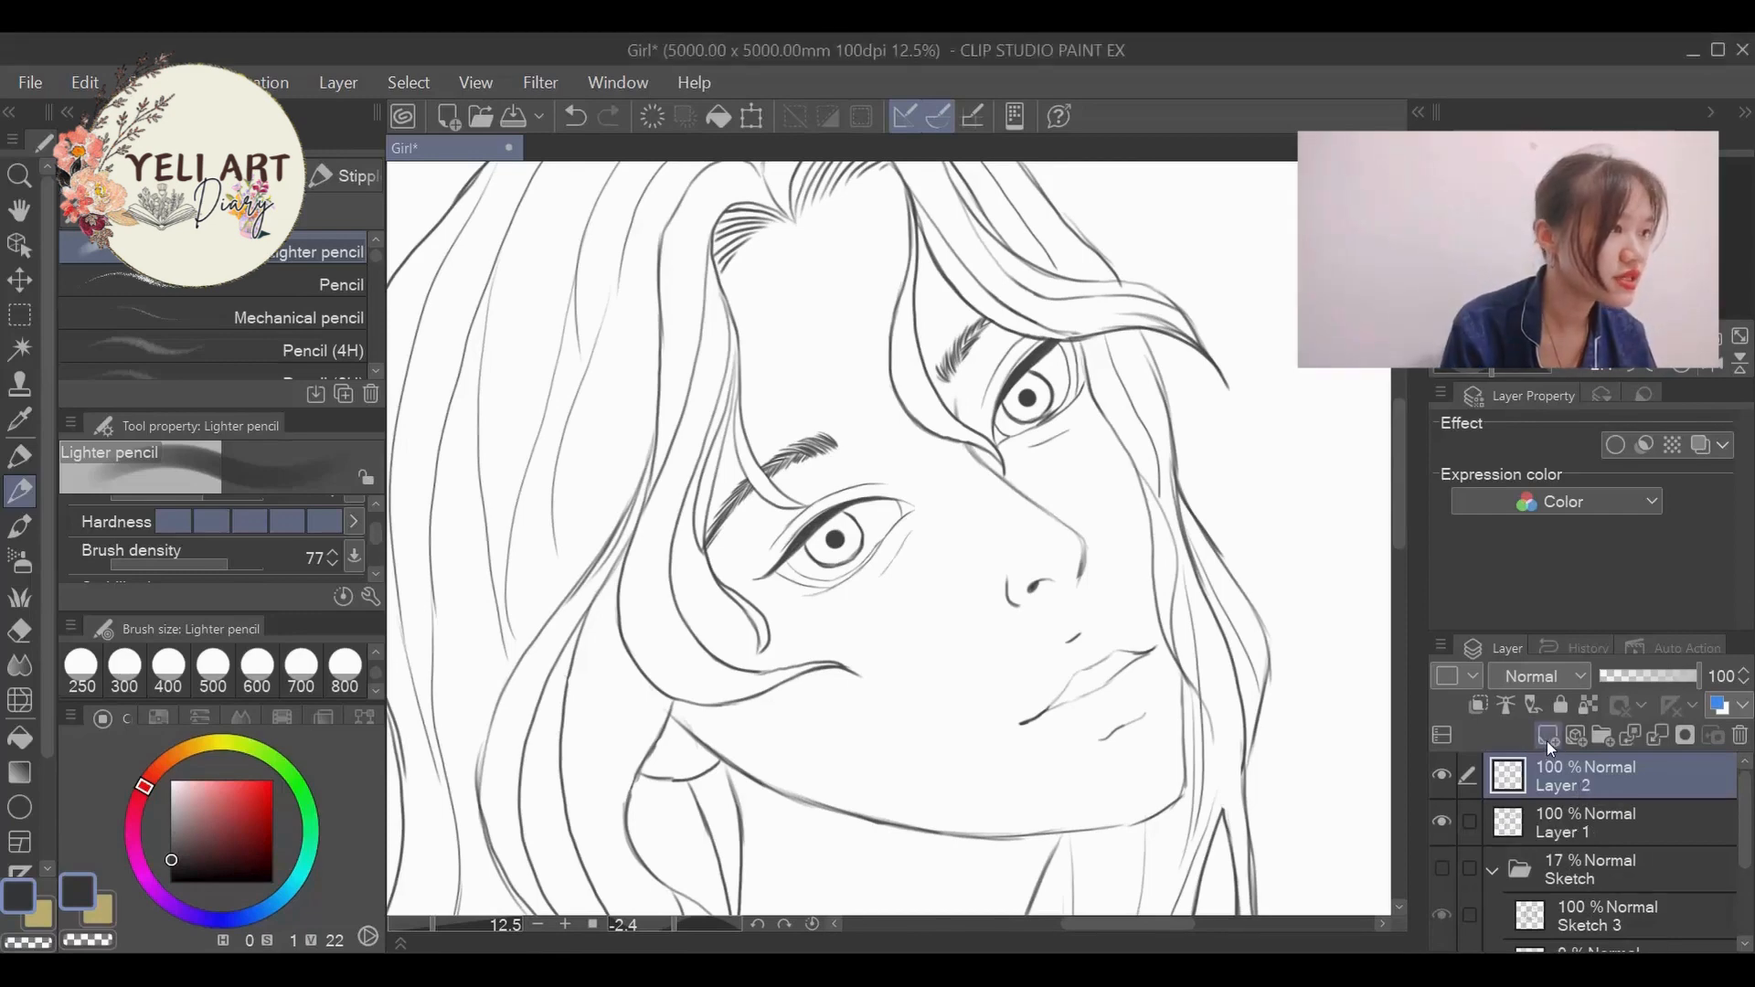
pyautogui.scroll(2, 977, 448)
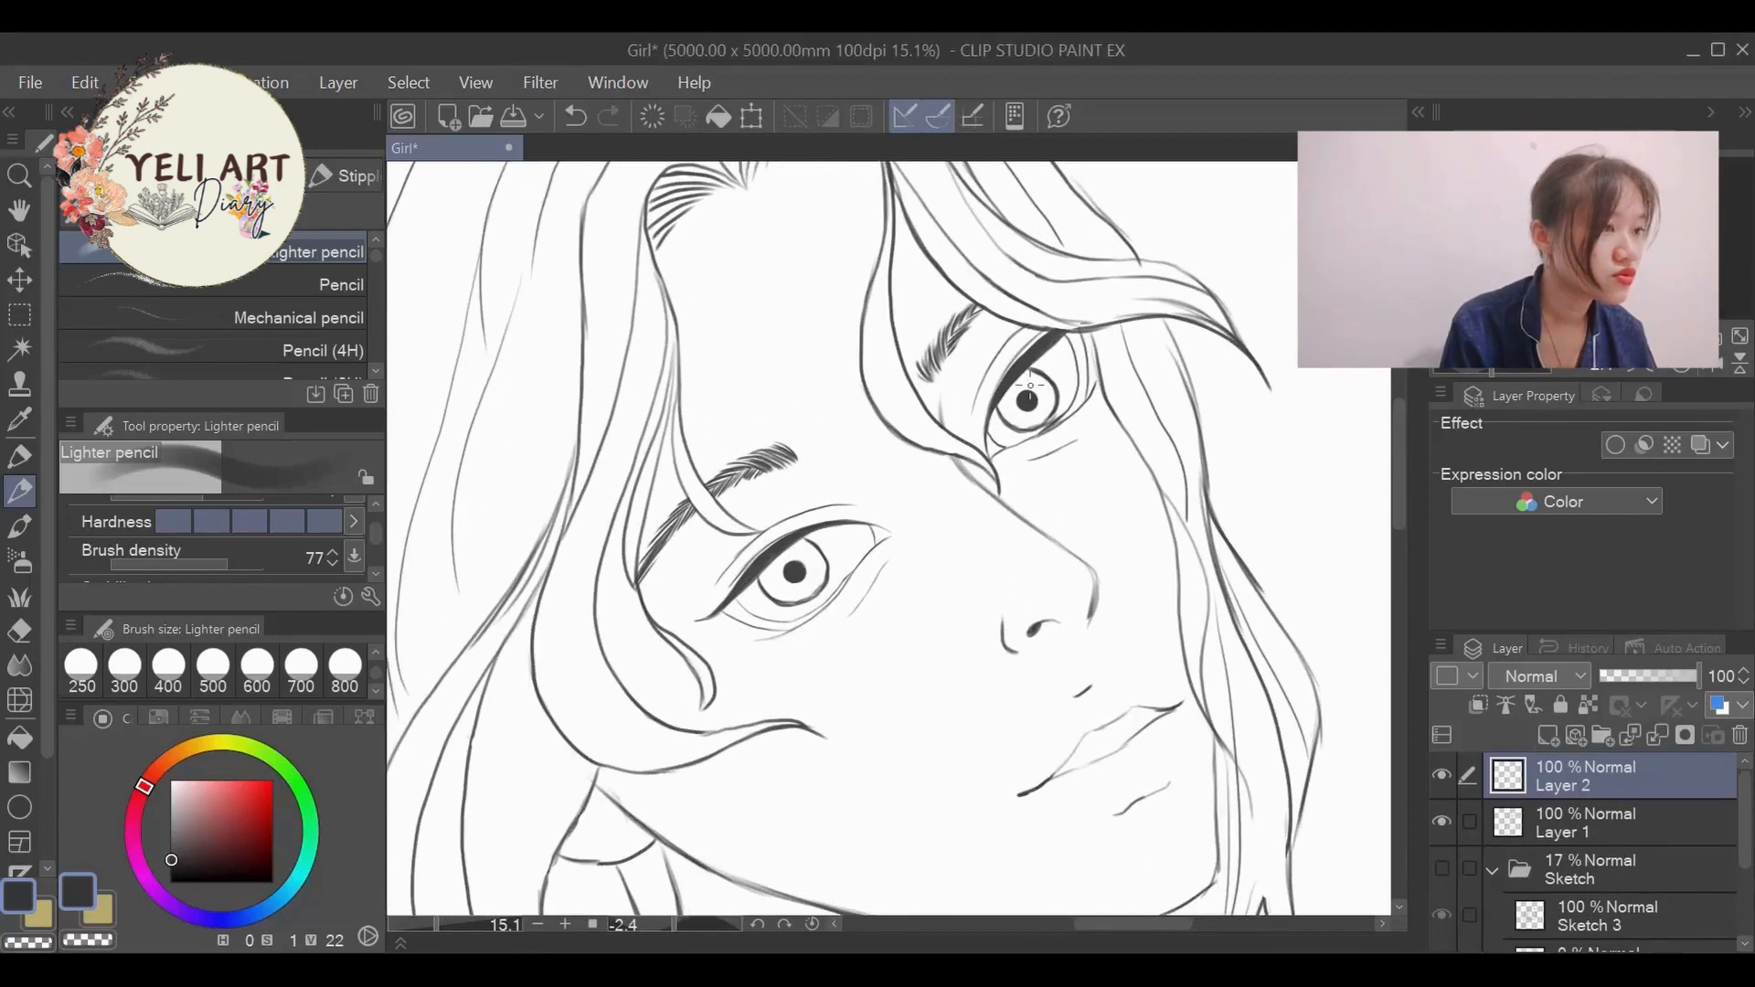
pyautogui.moveTo(677, 923); pyautogui.dragTo(687, 923)
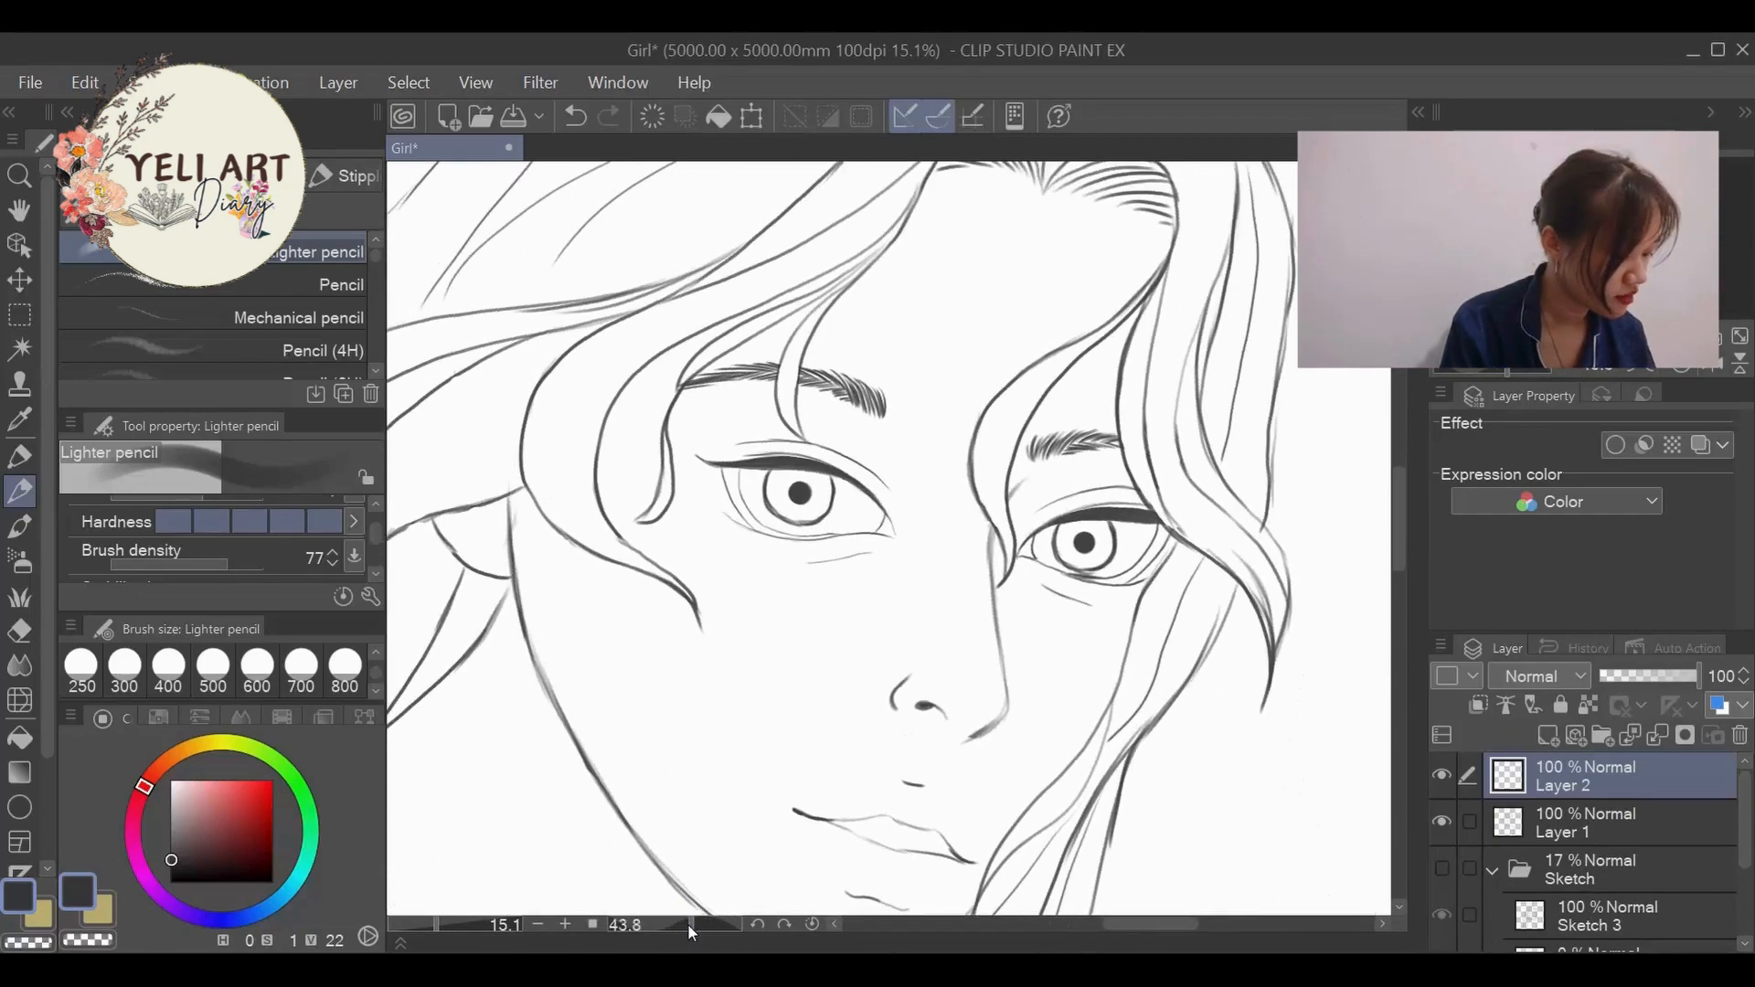
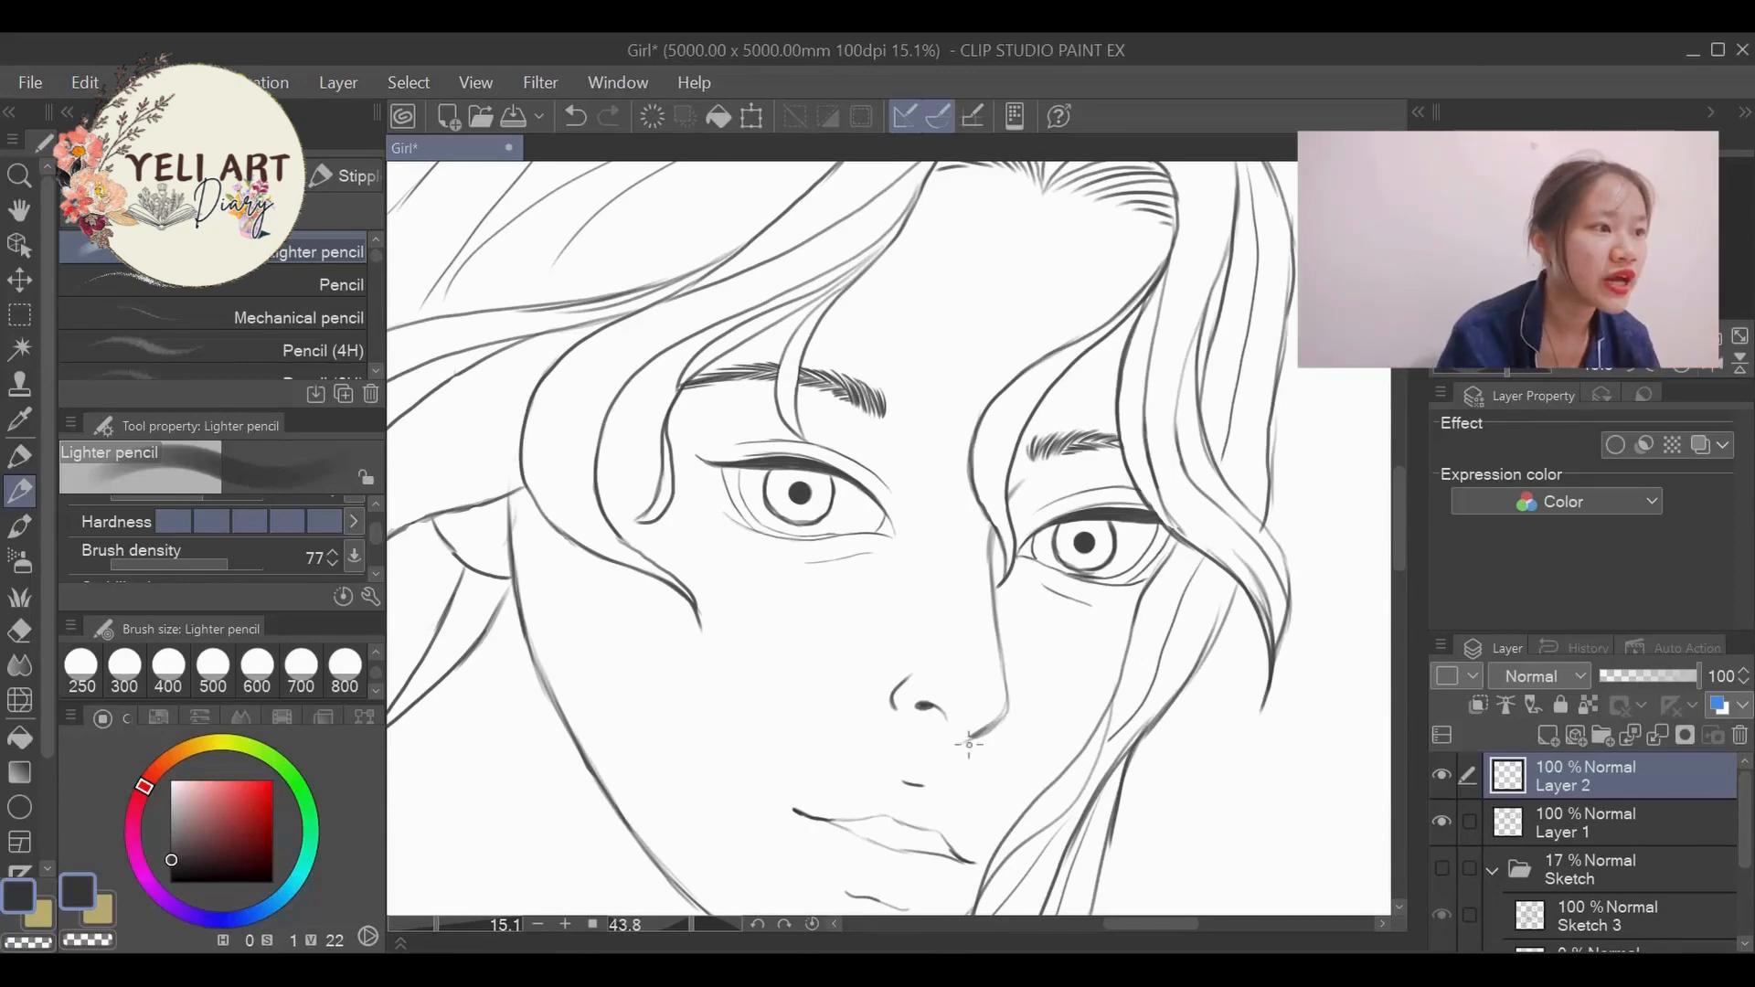
# - Draw the outer and middle upper eyelashes on the left-hand eye with the Lighter pencil at brush size 30
pyautogui.scroll(2, 1077, 485)
pyautogui.scroll(1, 1077, 485)
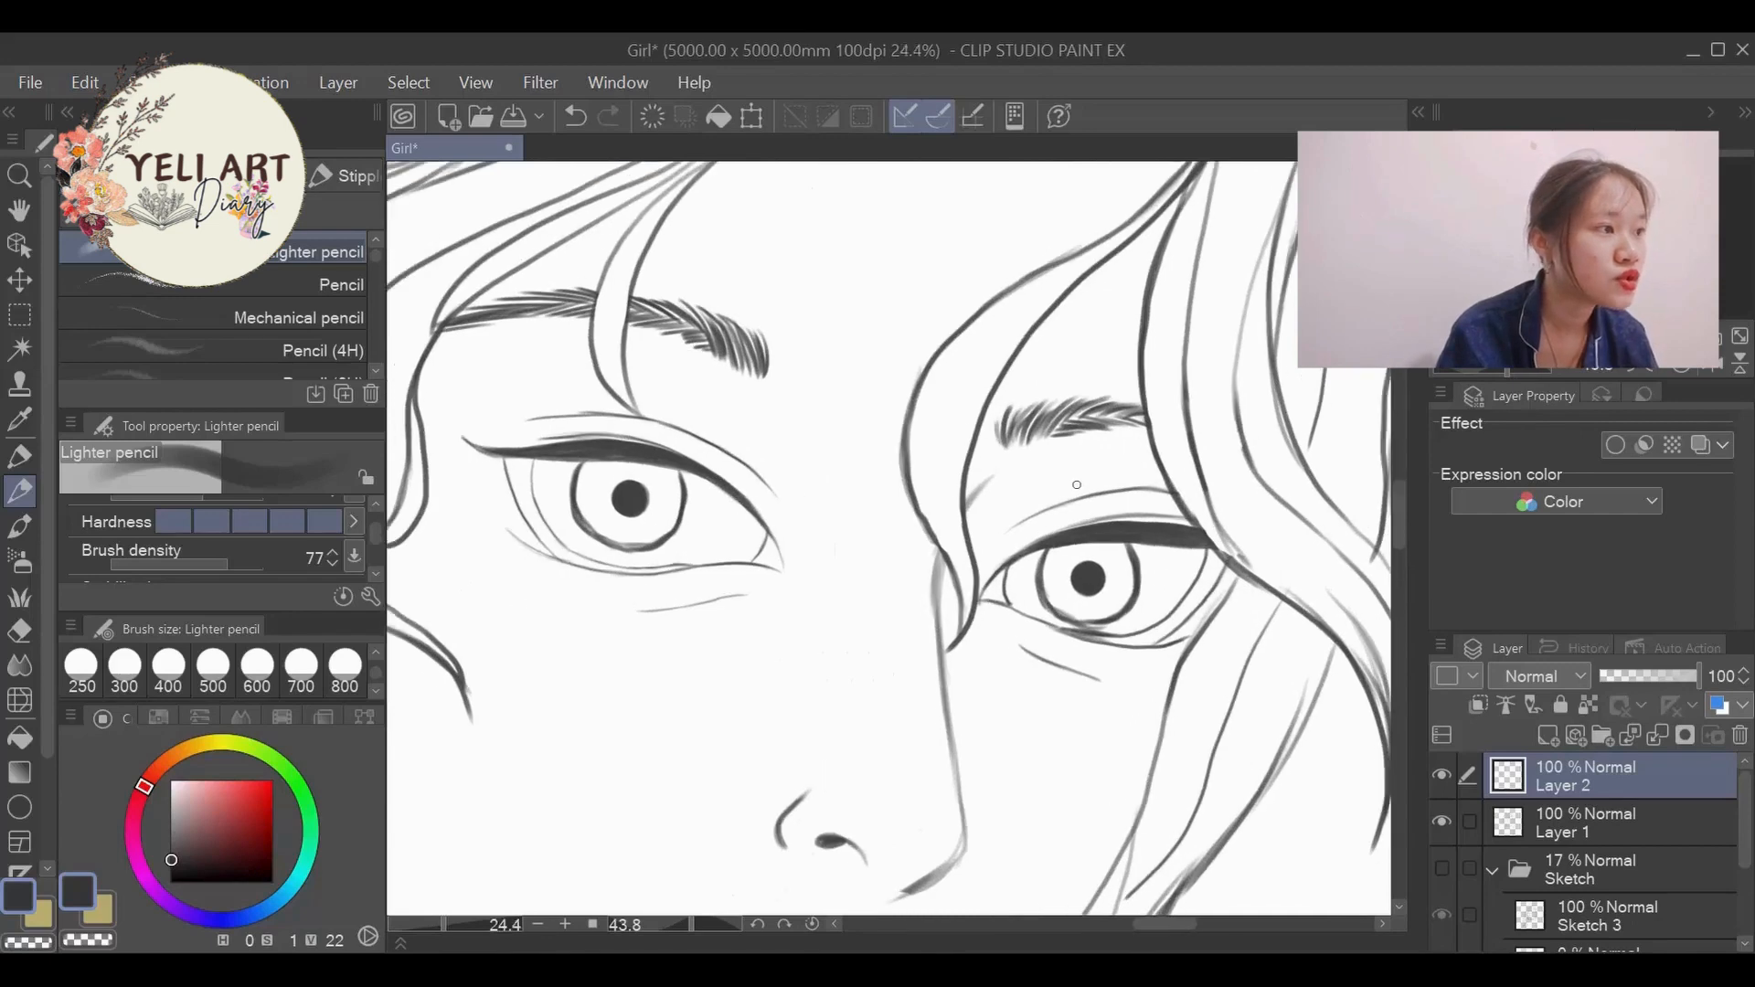
pyautogui.click(376, 651)
pyautogui.click(376, 651)
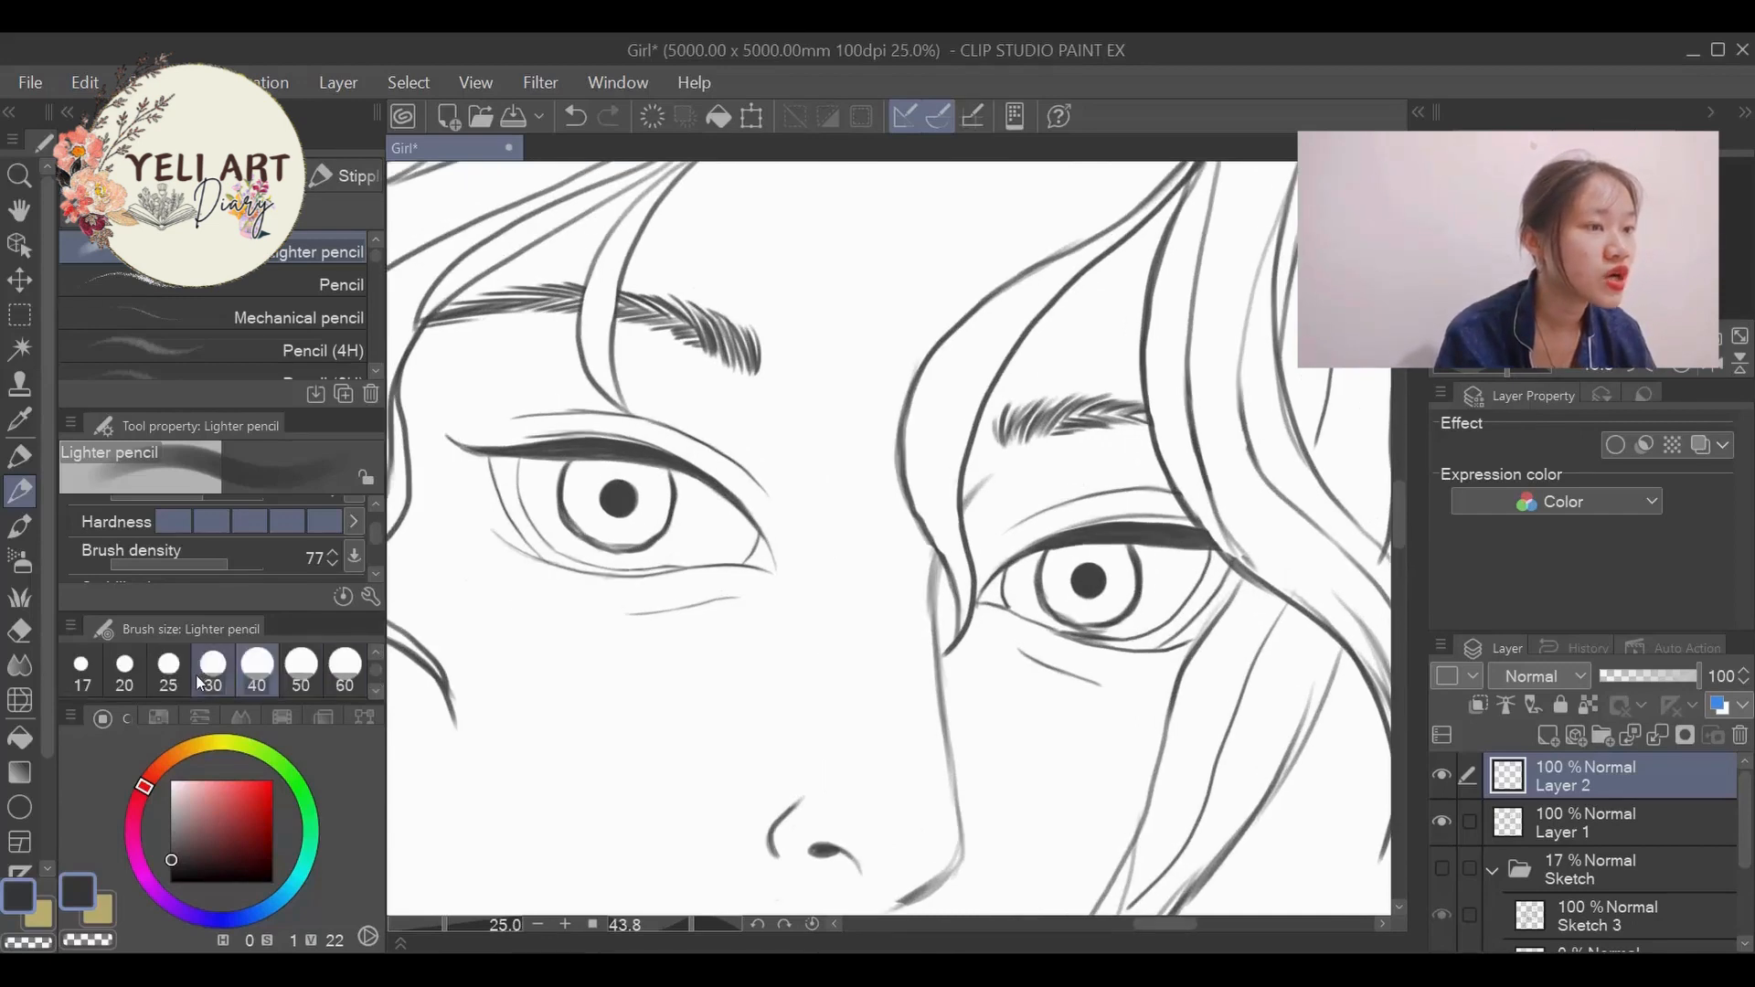
pyautogui.click(210, 686)
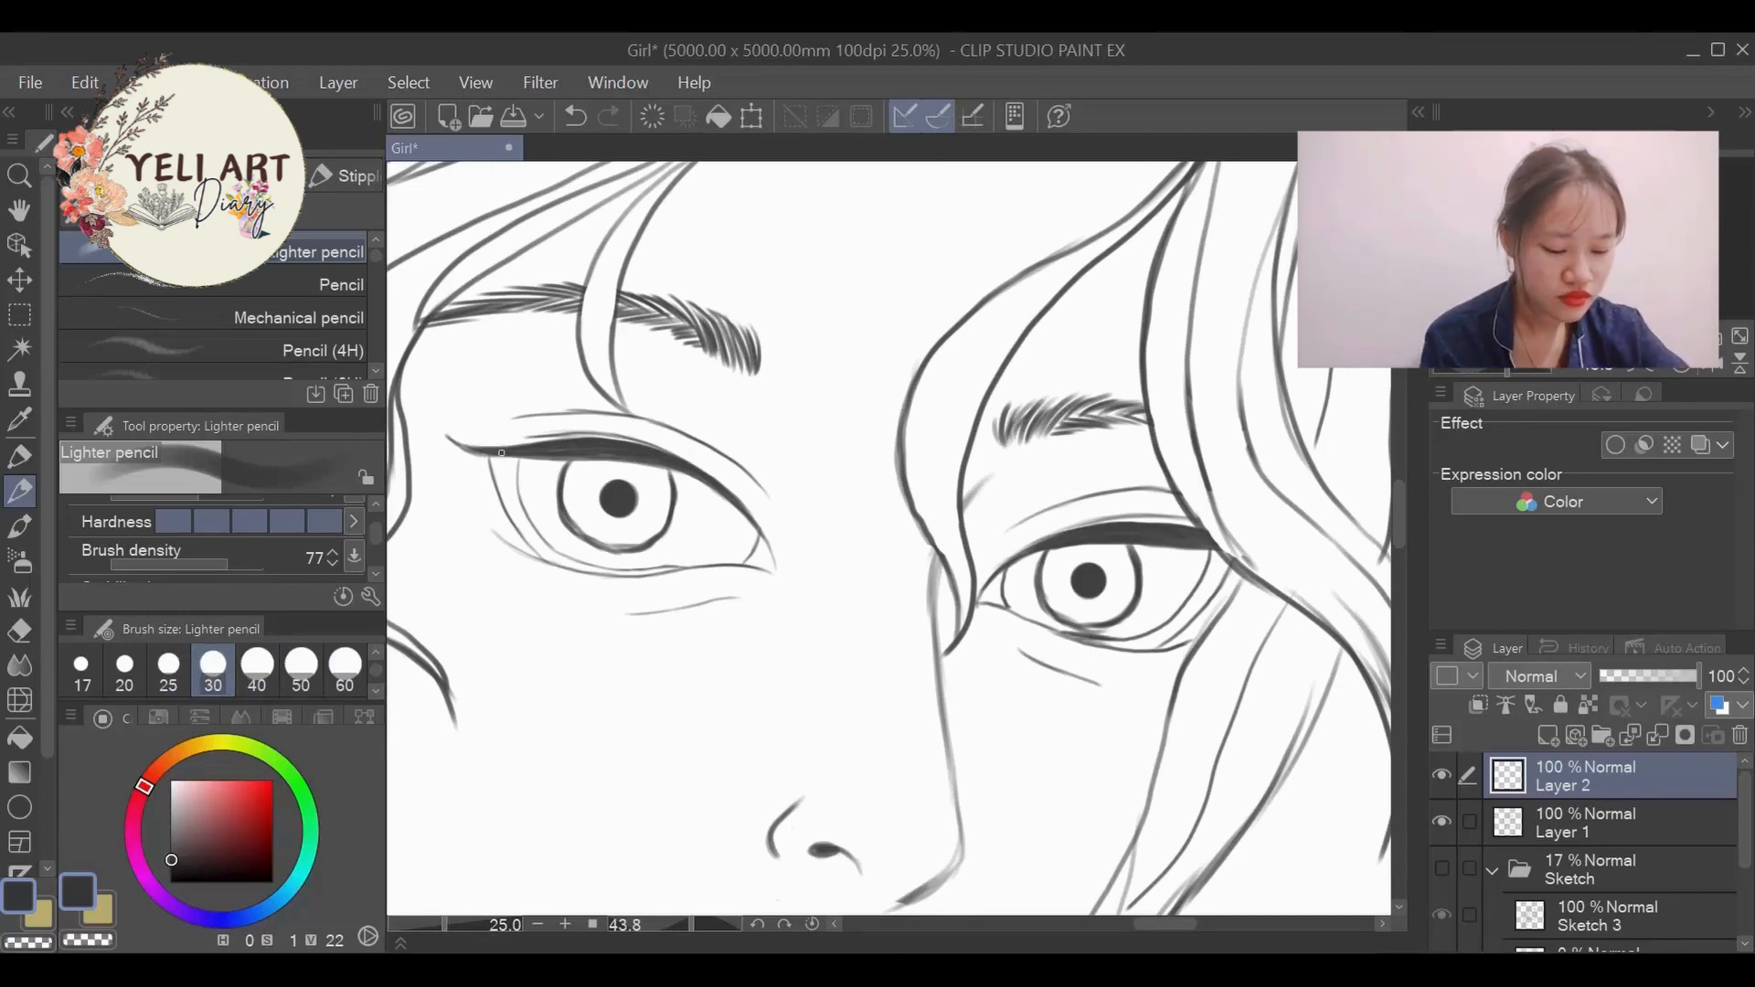
pyautogui.moveTo(502, 457); pyautogui.dragTo(440, 417)
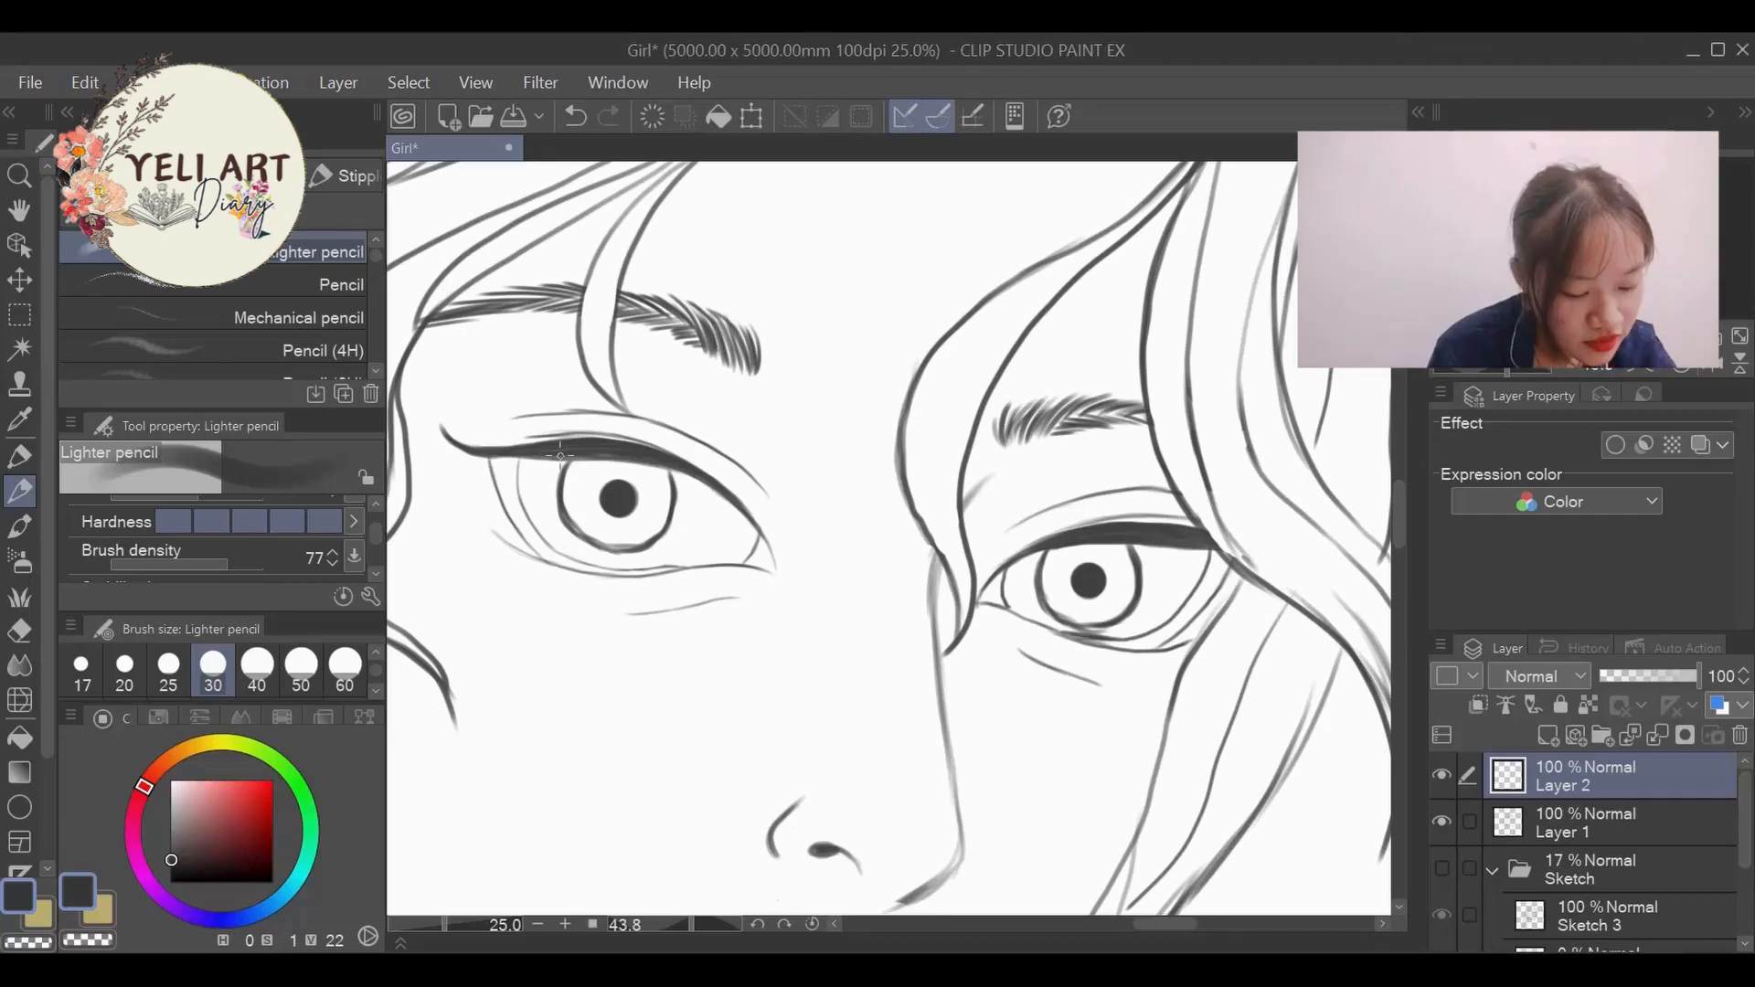
pyautogui.moveTo(561, 456)
pyautogui.mouseDown()
pyautogui.moveTo(506, 437)
pyautogui.moveTo(496, 413)
pyautogui.mouseUp()
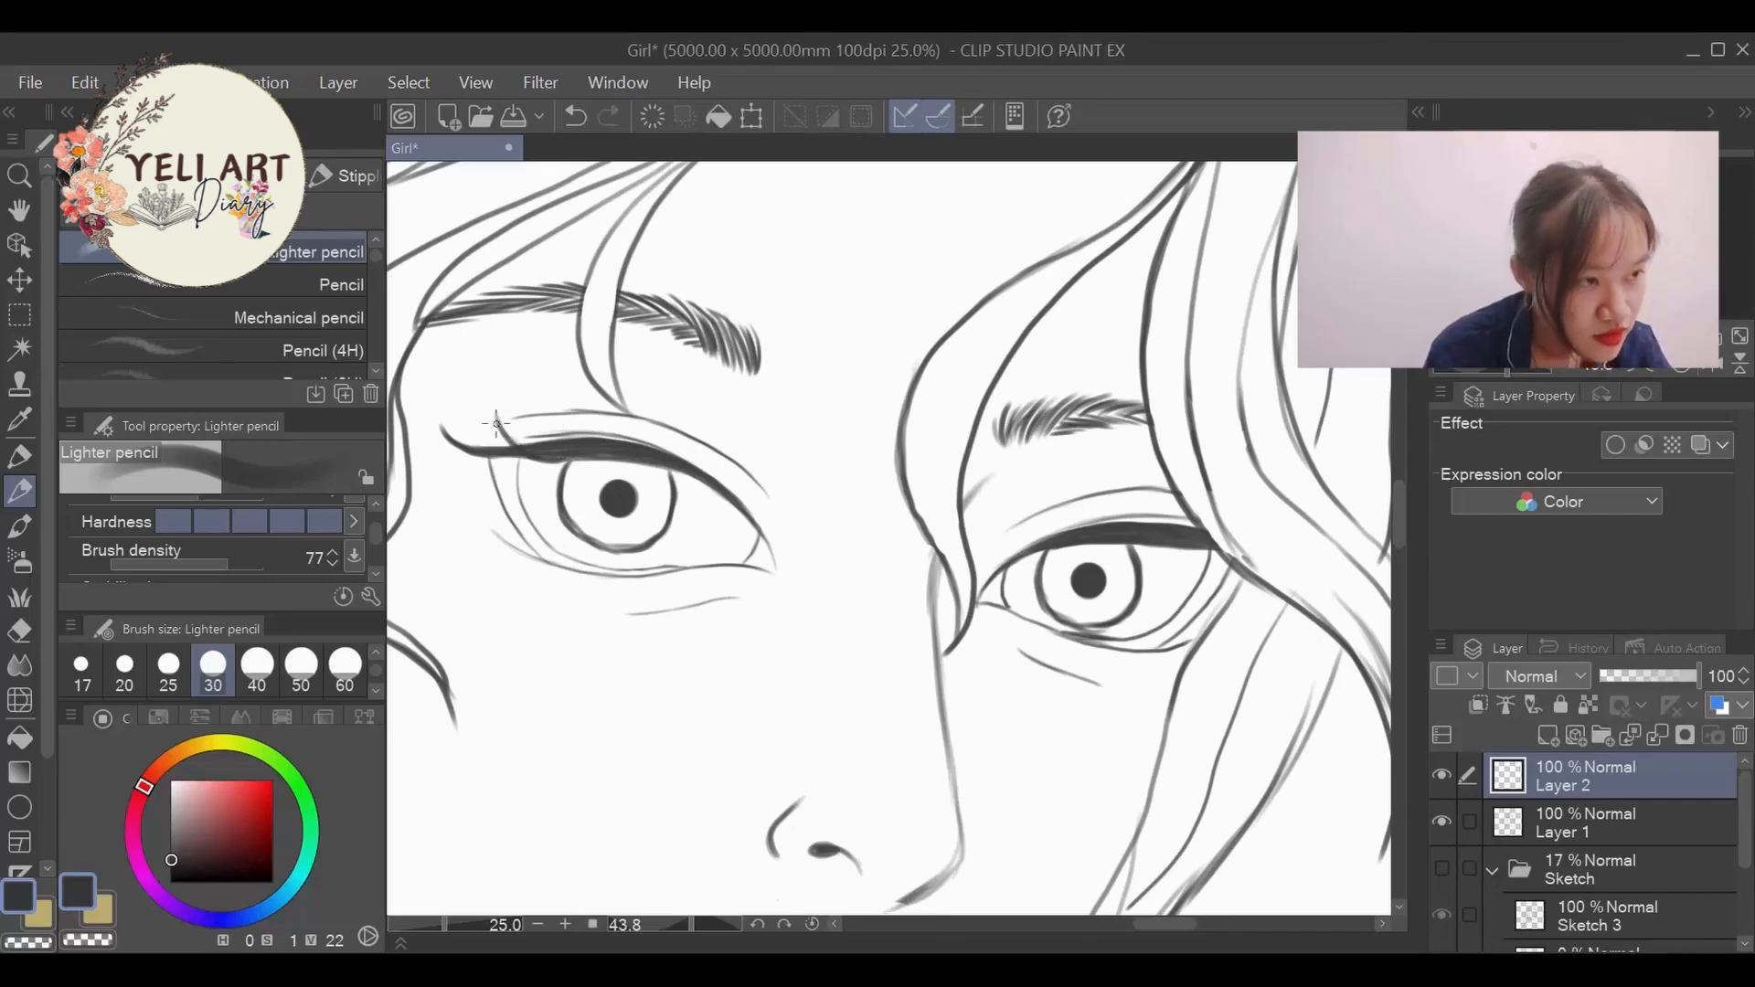
pyautogui.moveTo(497, 423)
pyautogui.mouseDown()
pyautogui.moveTo(599, 456)
pyautogui.moveTo(555, 408)
pyautogui.moveTo(585, 446)
pyautogui.mouseUp()
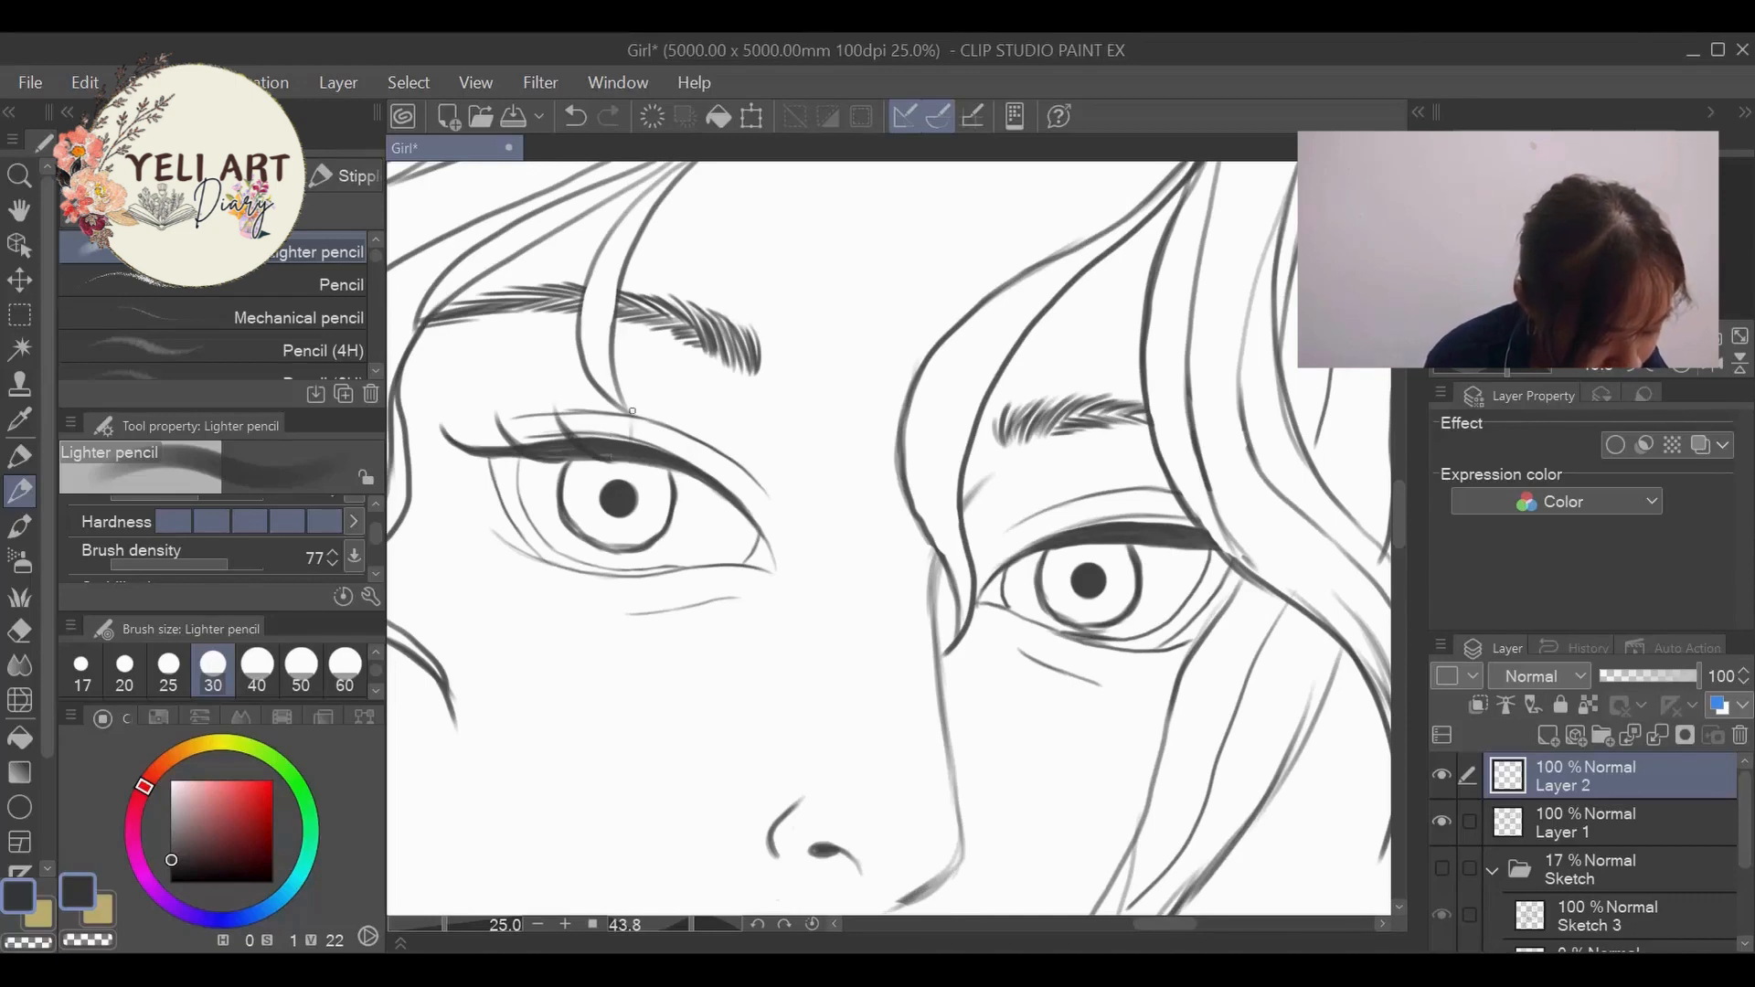
pyautogui.moveTo(632, 411)
pyautogui.mouseDown()
pyautogui.moveTo(629, 443)
pyautogui.moveTo(632, 400)
pyautogui.mouseUp()
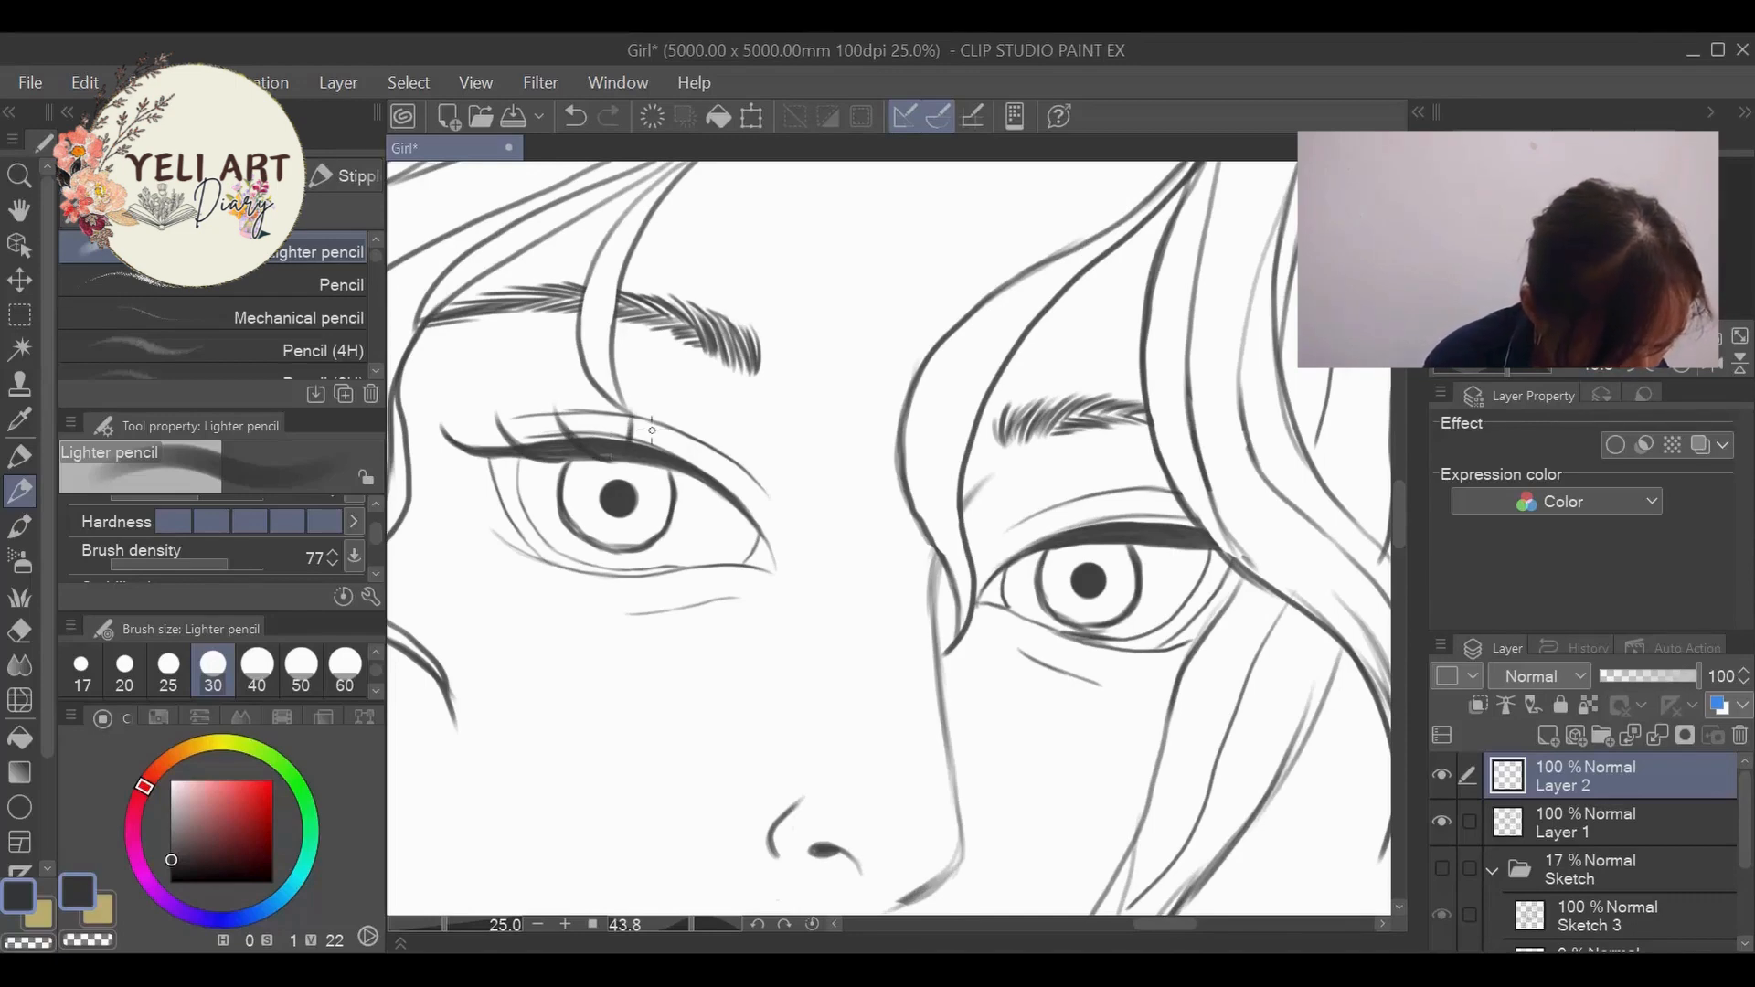
# - Draw and refine the upper eyelashes toward the inner corner of the left-hand eye
pyautogui.moveTo(628, 470)
pyautogui.mouseDown()
pyautogui.moveTo(709, 442)
pyautogui.moveTo(823, 509)
pyautogui.mouseUp()
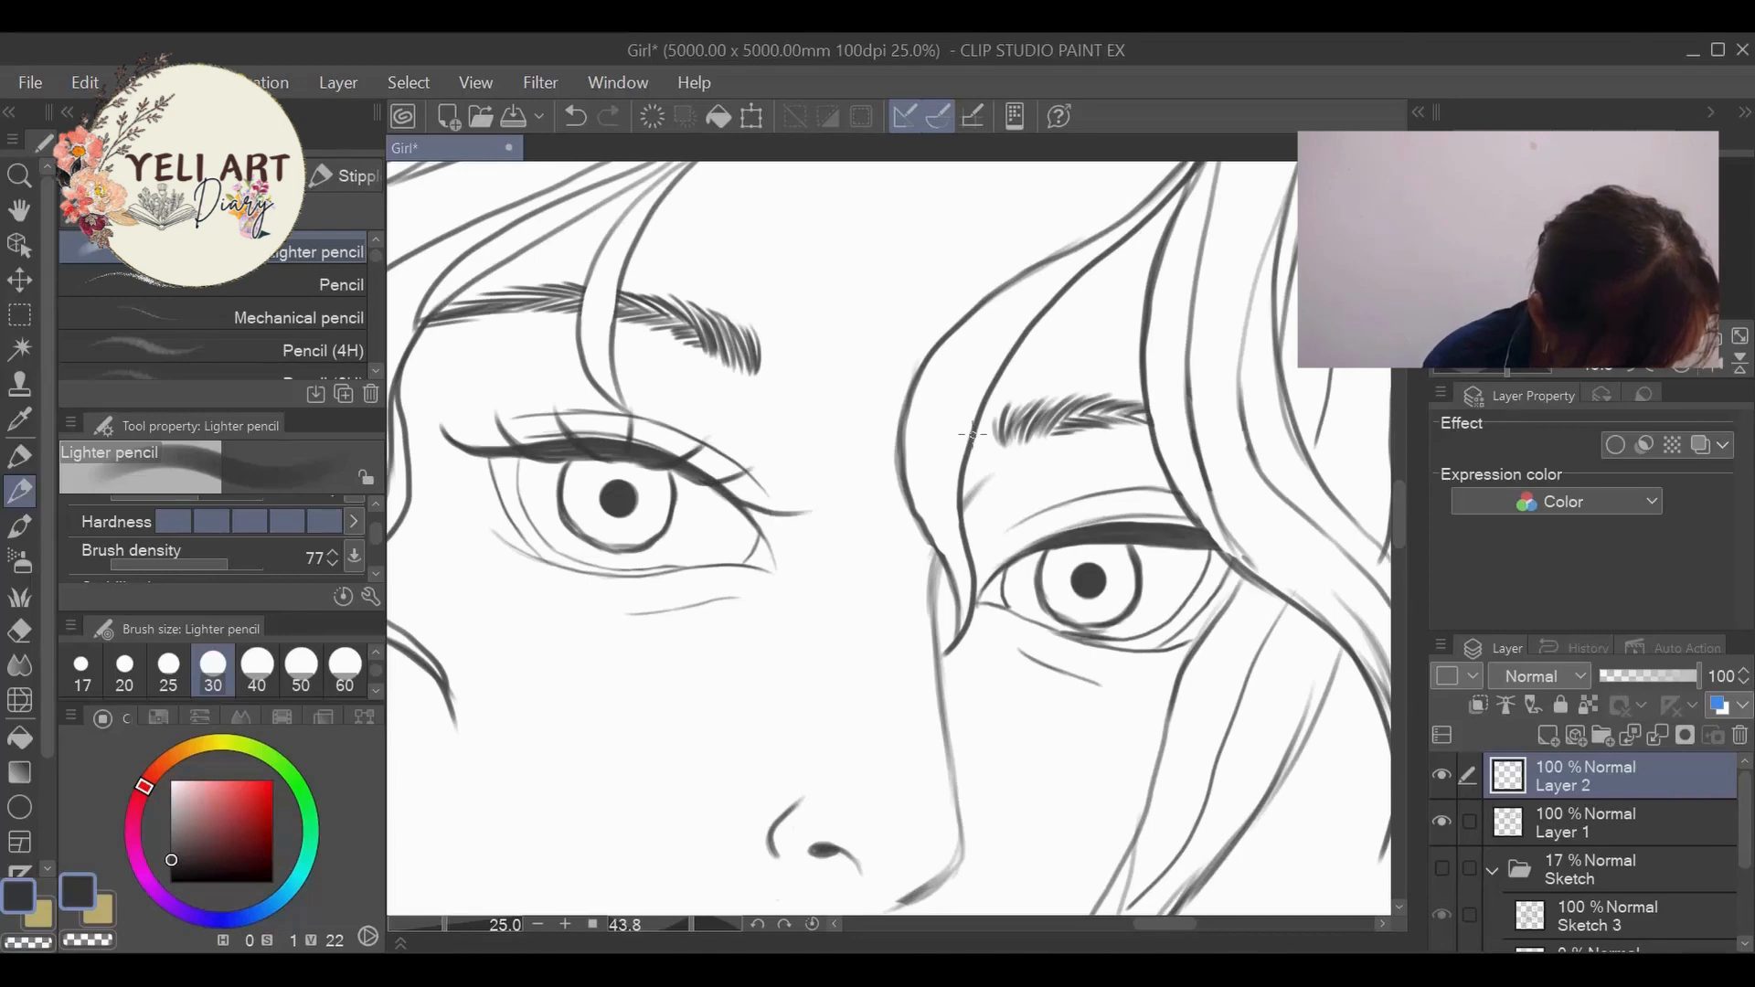
pyautogui.hotkey('ctrl', 'z')
pyautogui.hotkey('ctrl', 'z')
pyautogui.moveTo(675, 485)
pyautogui.mouseDown()
pyautogui.moveTo(765, 464)
pyautogui.moveTo(764, 512)
pyautogui.moveTo(786, 503)
pyautogui.mouseUp()
pyautogui.hotkey('ctrl', 'z')
pyautogui.scroll(-5, 844, 446)
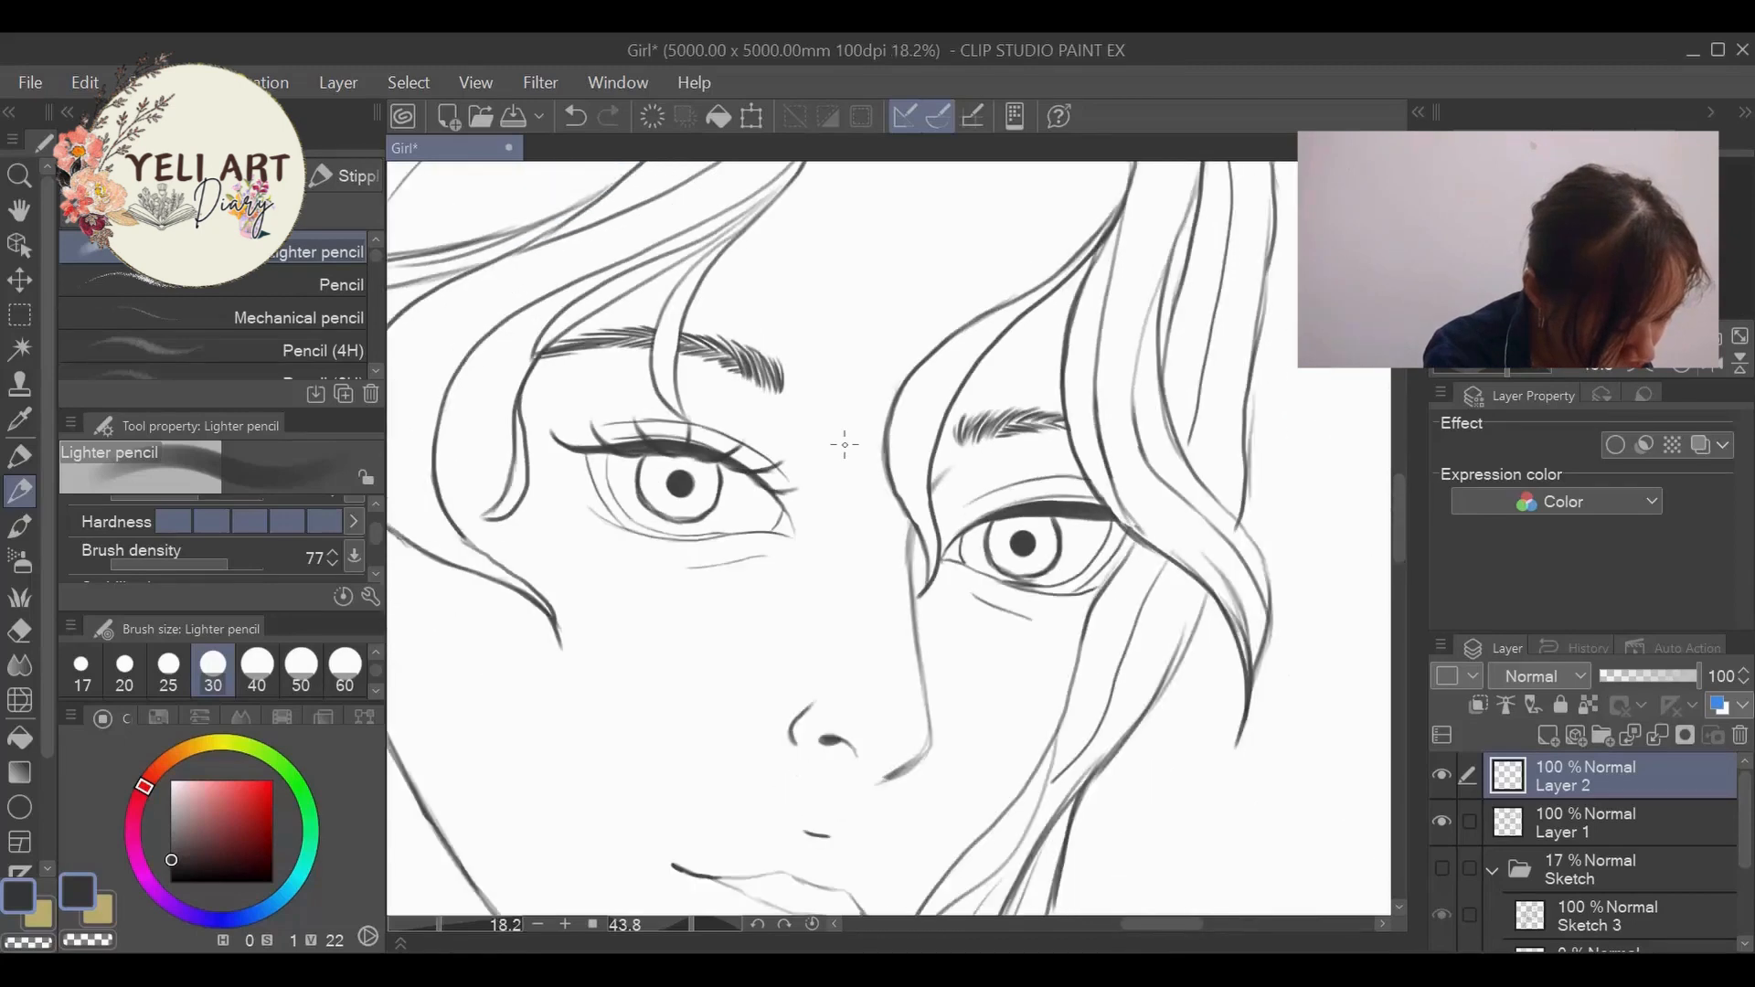
# - Draw thick upper eyelashes on the right-hand eye from the outer corner to the inner corner, redoing the innermost ones
pyautogui.scroll(5, 966, 456)
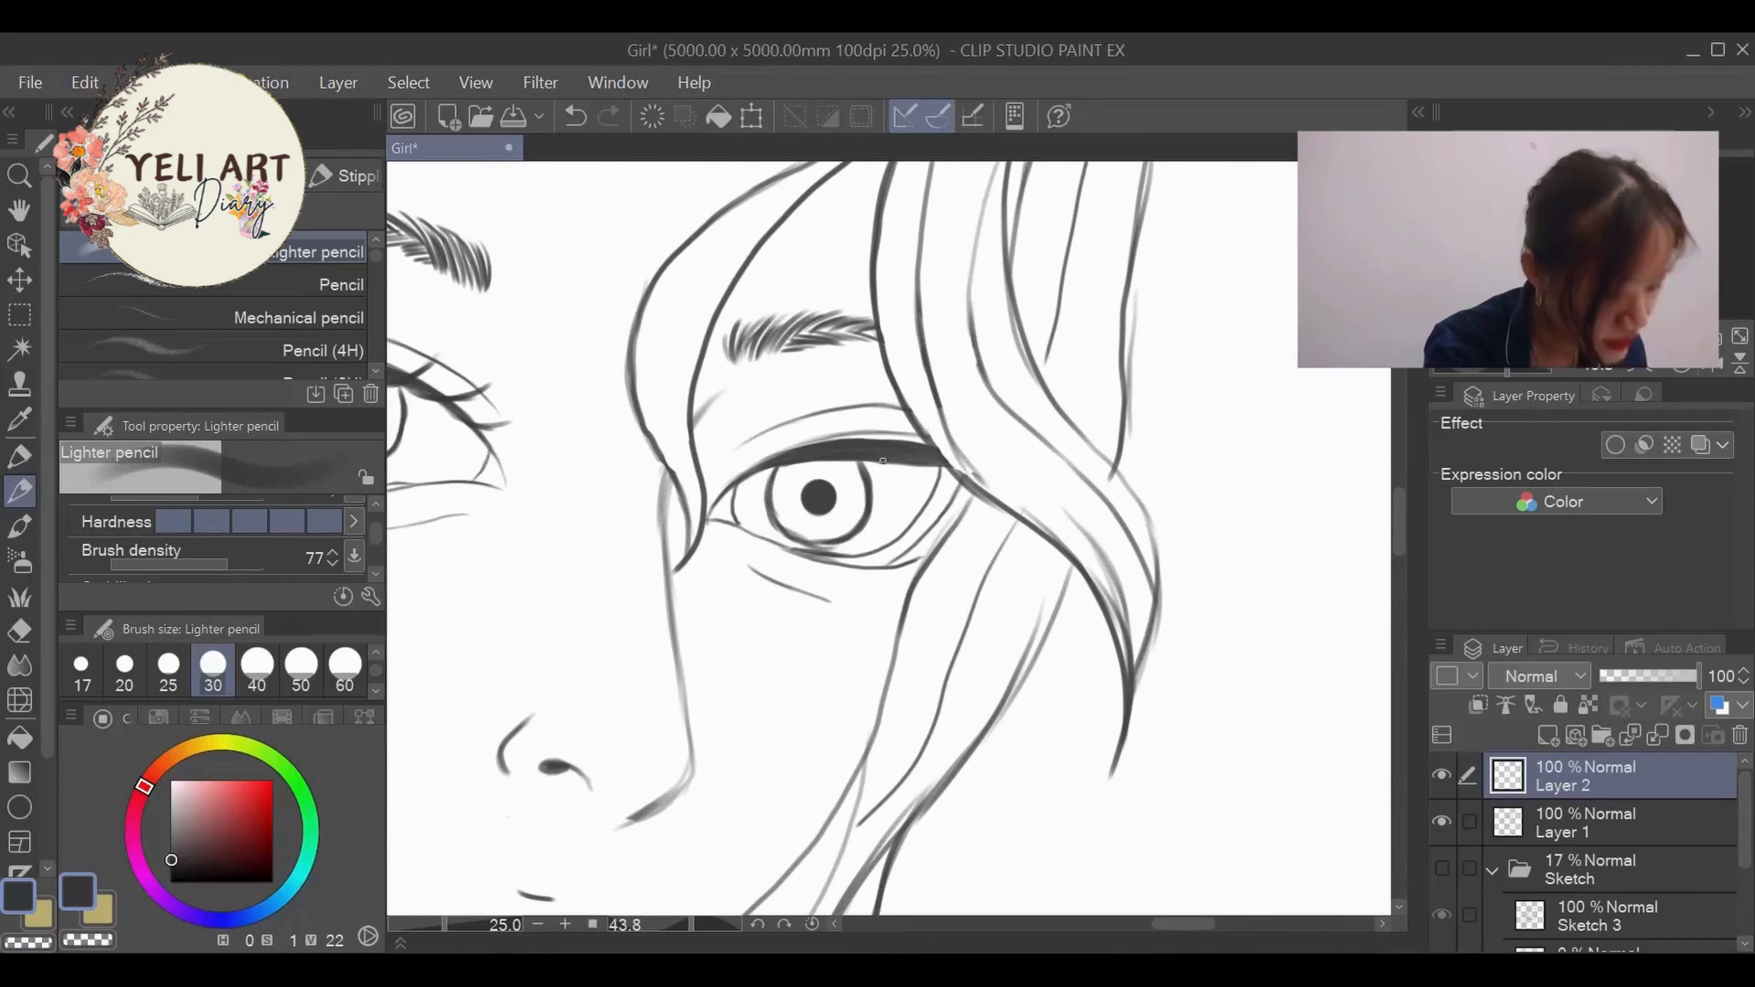
pyautogui.moveTo(882, 463)
pyautogui.mouseDown()
pyautogui.moveTo(918, 468)
pyautogui.moveTo(976, 428)
pyautogui.moveTo(902, 467)
pyautogui.moveTo(958, 441)
pyautogui.mouseUp()
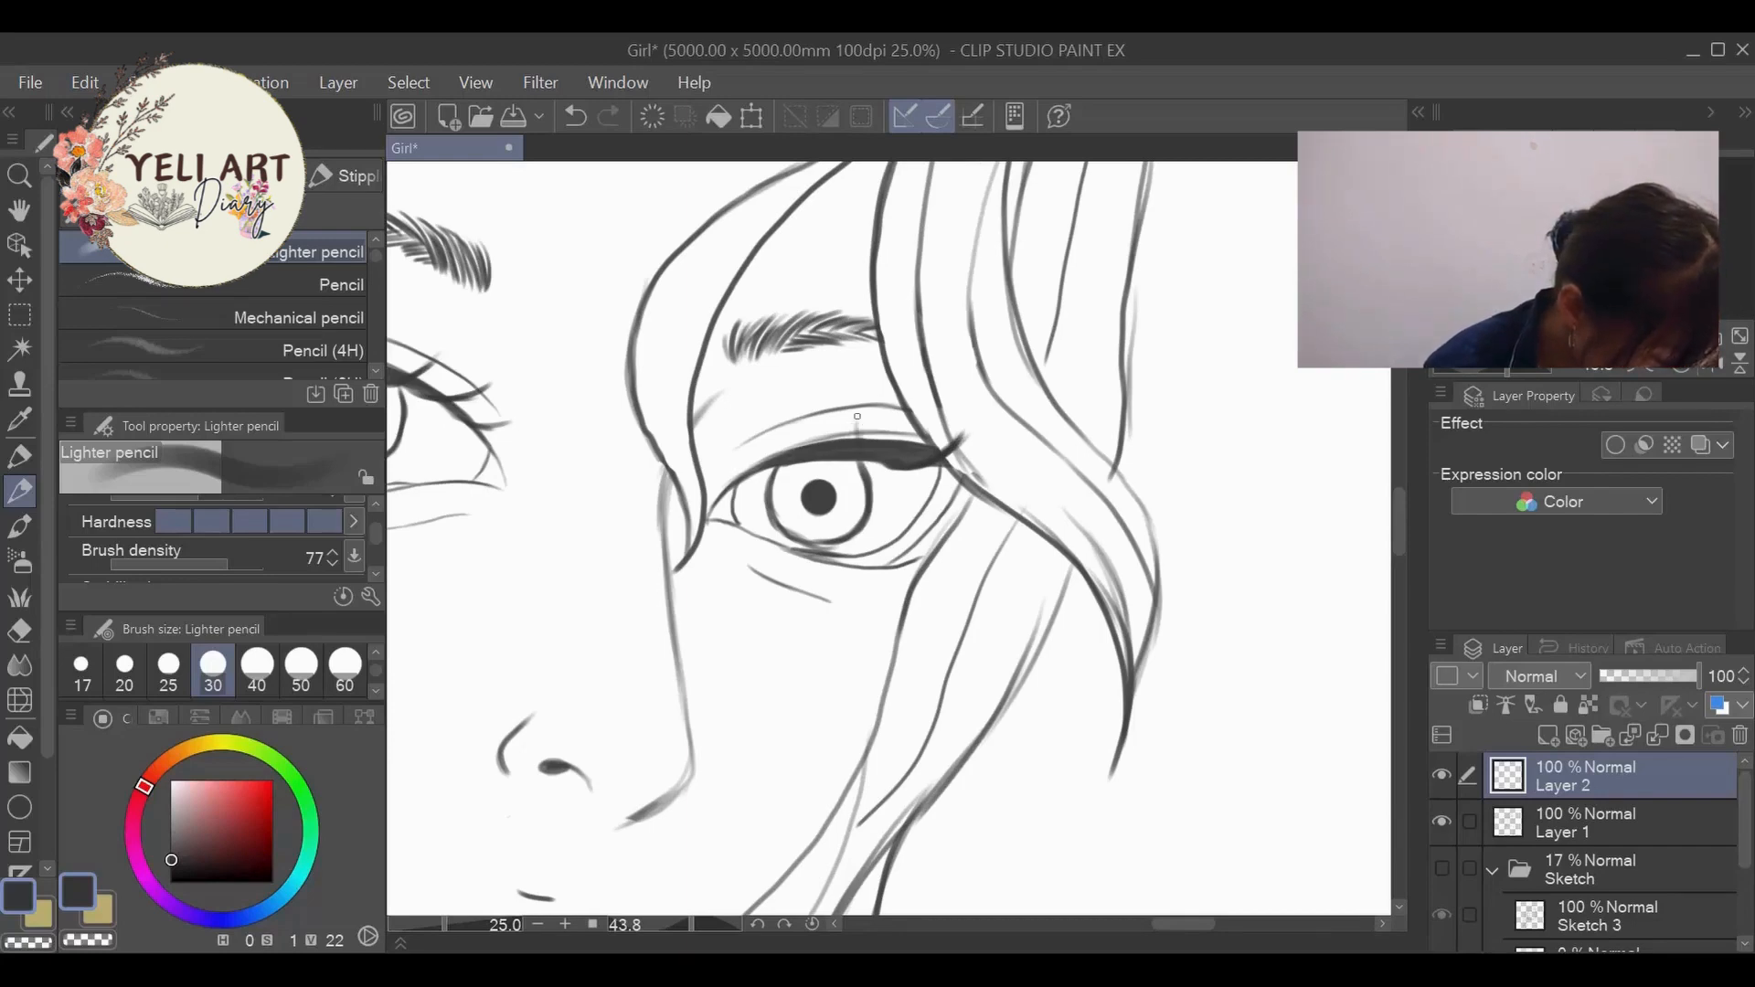
pyautogui.moveTo(860, 437); pyautogui.dragTo(866, 406)
pyautogui.moveTo(881, 465)
pyautogui.mouseDown()
pyautogui.moveTo(863, 425)
pyautogui.moveTo(875, 465)
pyautogui.moveTo(863, 415)
pyautogui.moveTo(819, 462)
pyautogui.mouseUp()
pyautogui.moveTo(801, 446)
pyautogui.mouseDown()
pyautogui.moveTo(796, 410)
pyautogui.moveTo(761, 454)
pyautogui.mouseUp()
pyautogui.moveTo(768, 457); pyautogui.dragTo(748, 419)
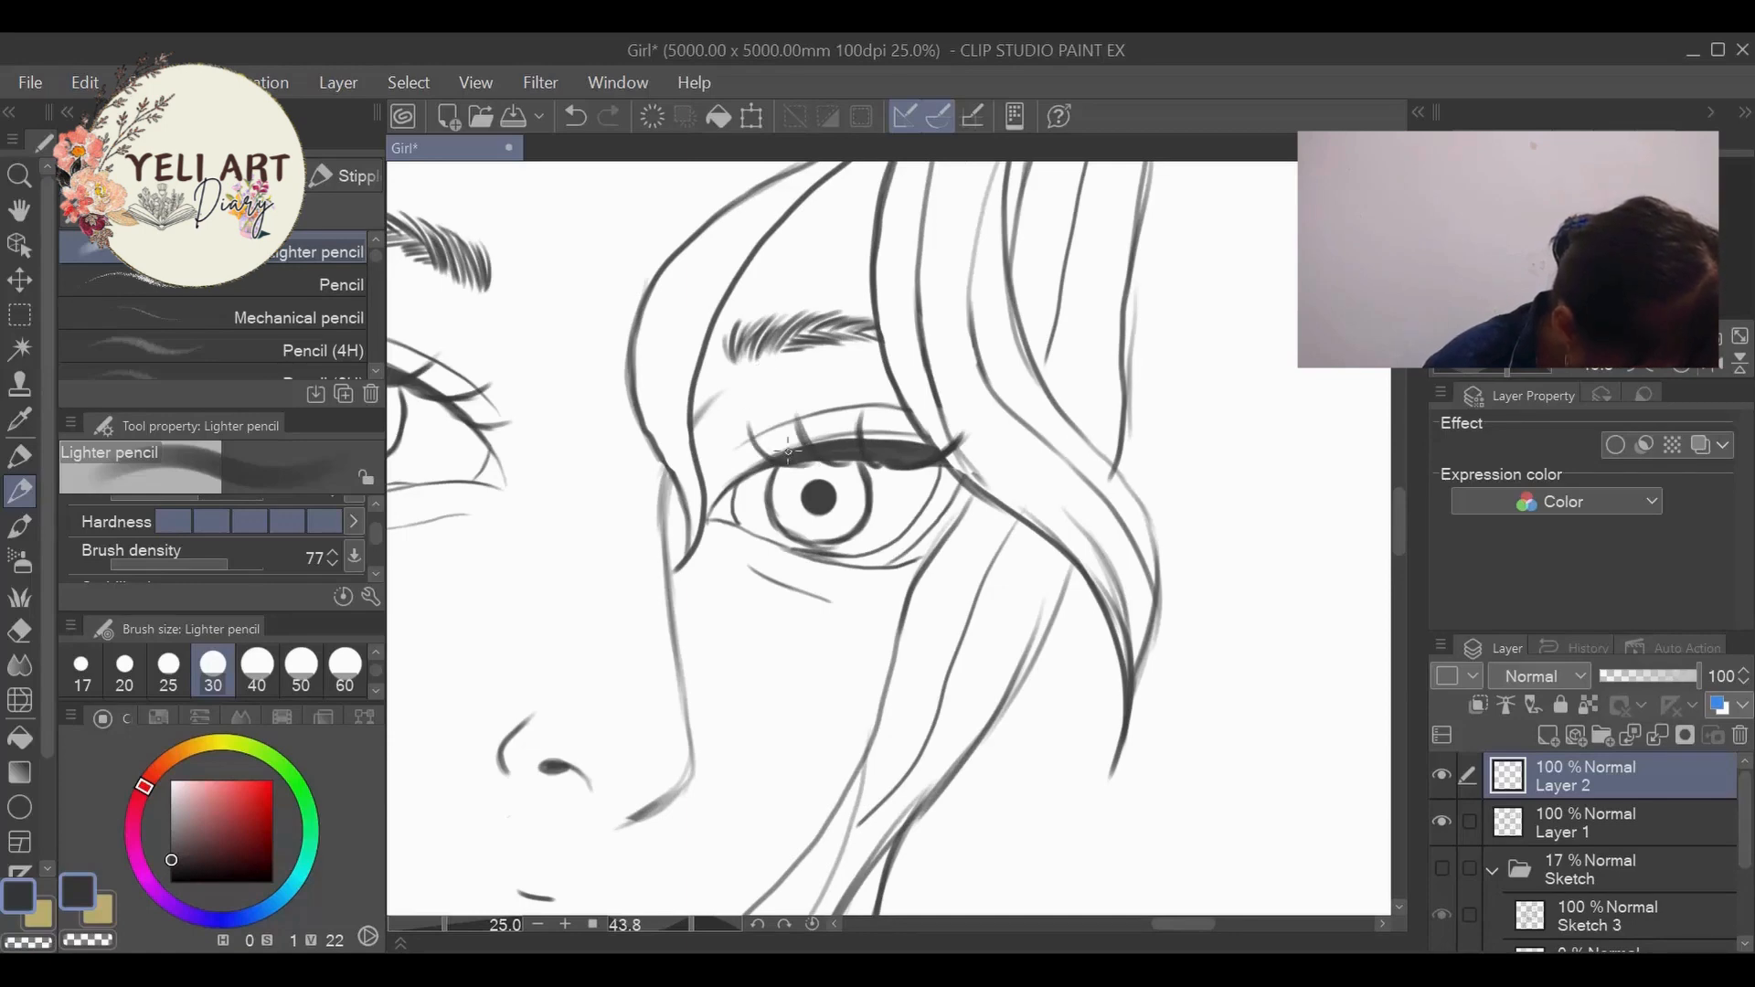
pyautogui.hotkey('ctrl', 'z')
pyautogui.hotkey('ctrl', 'z')
pyautogui.moveTo(810, 466); pyautogui.dragTo(745, 441)
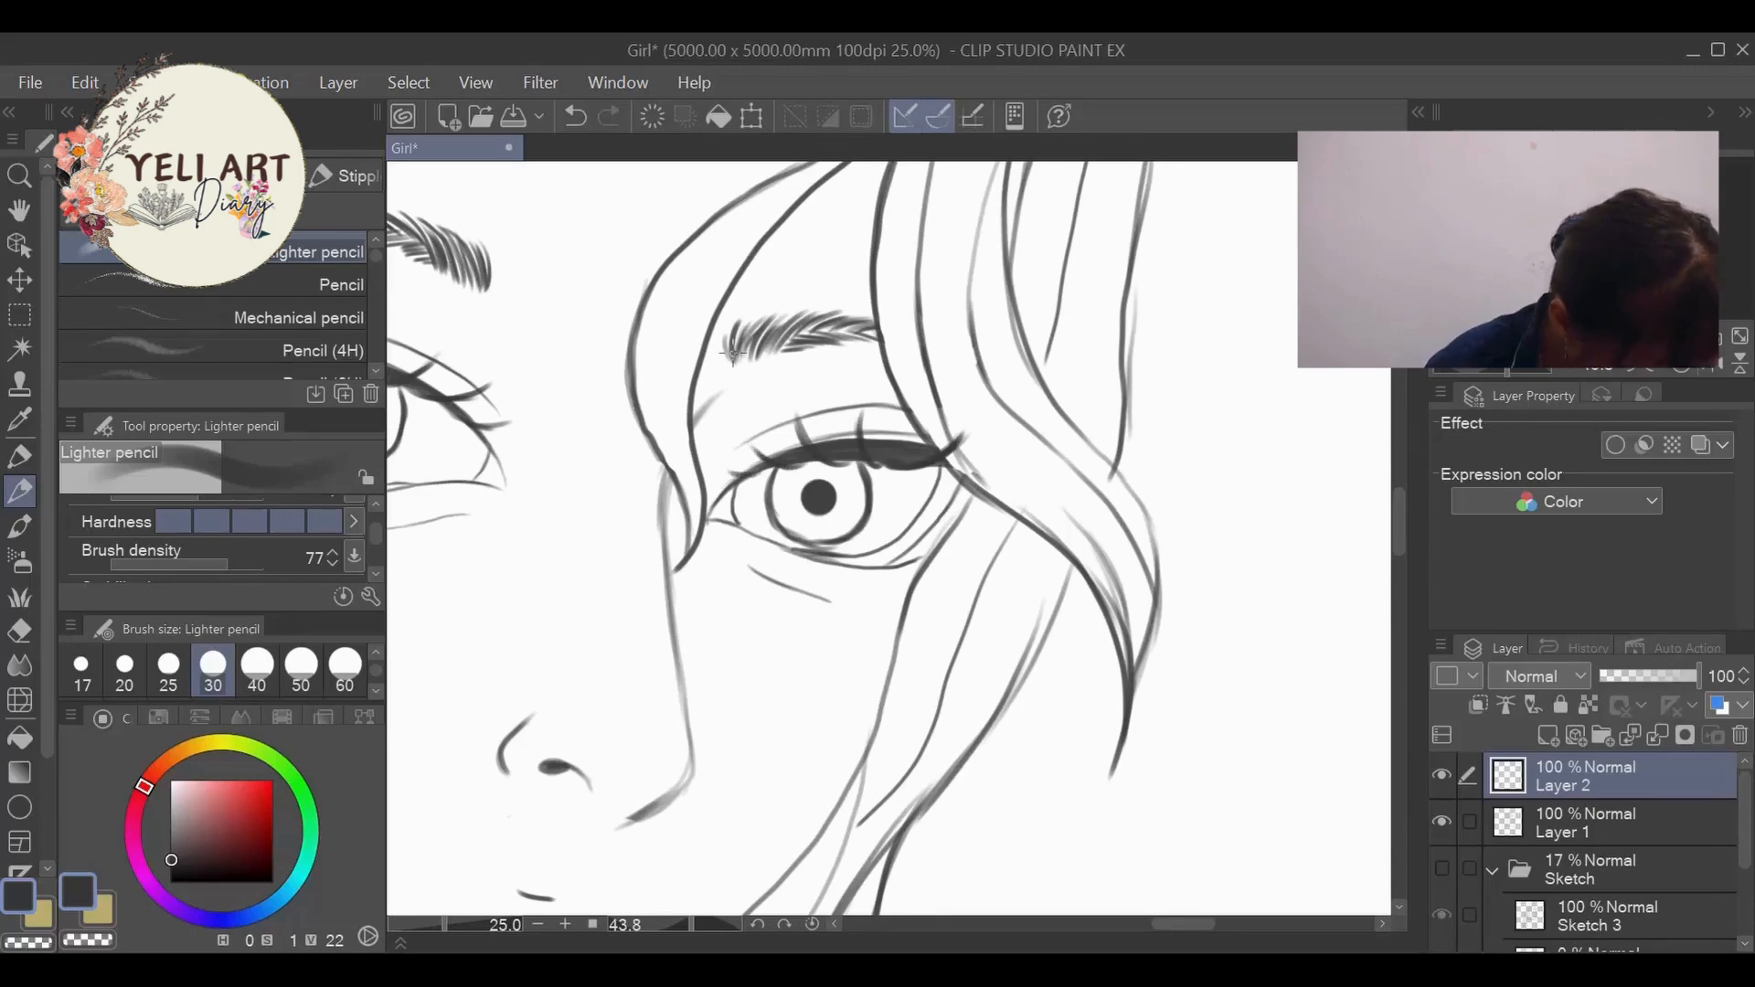
# - Erase the outer lash overlapping the hair strand beside the right-hand eye with the Hard eraser at size 60
pyautogui.scroll(-1, 825, 205)
pyautogui.scroll(-3, 825, 205)
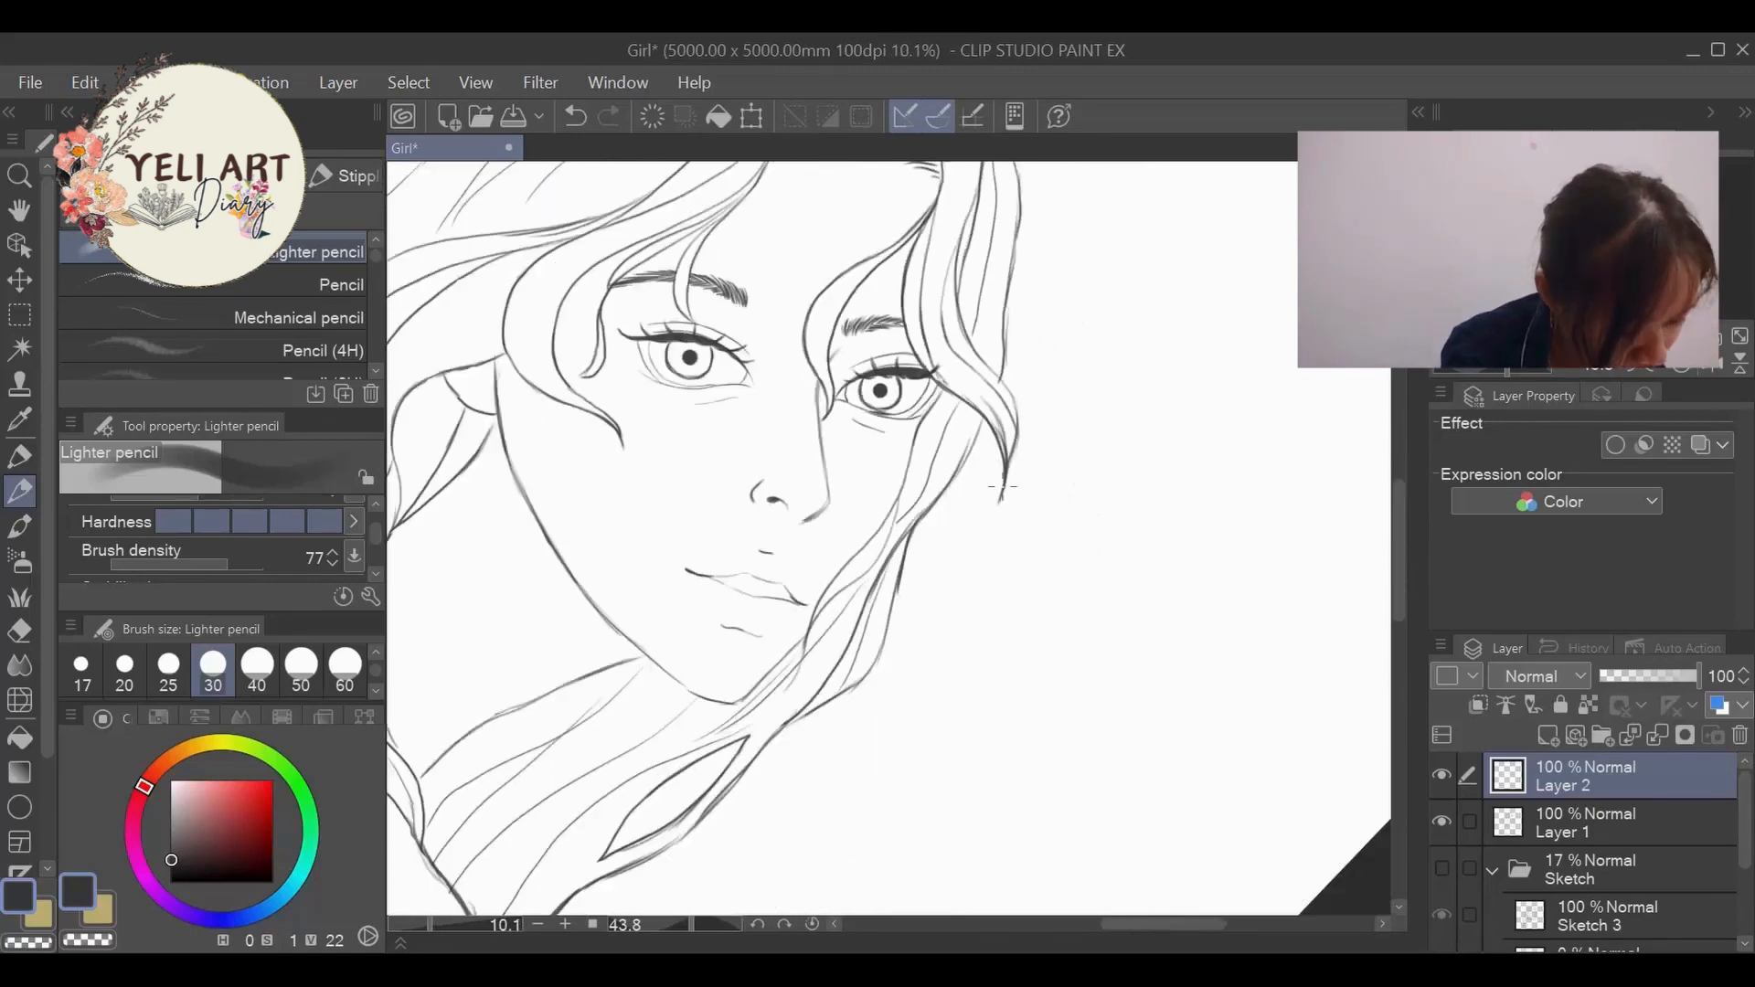
pyautogui.scroll(4, 892, 341)
pyautogui.scroll(1, 891, 341)
pyautogui.press('e')
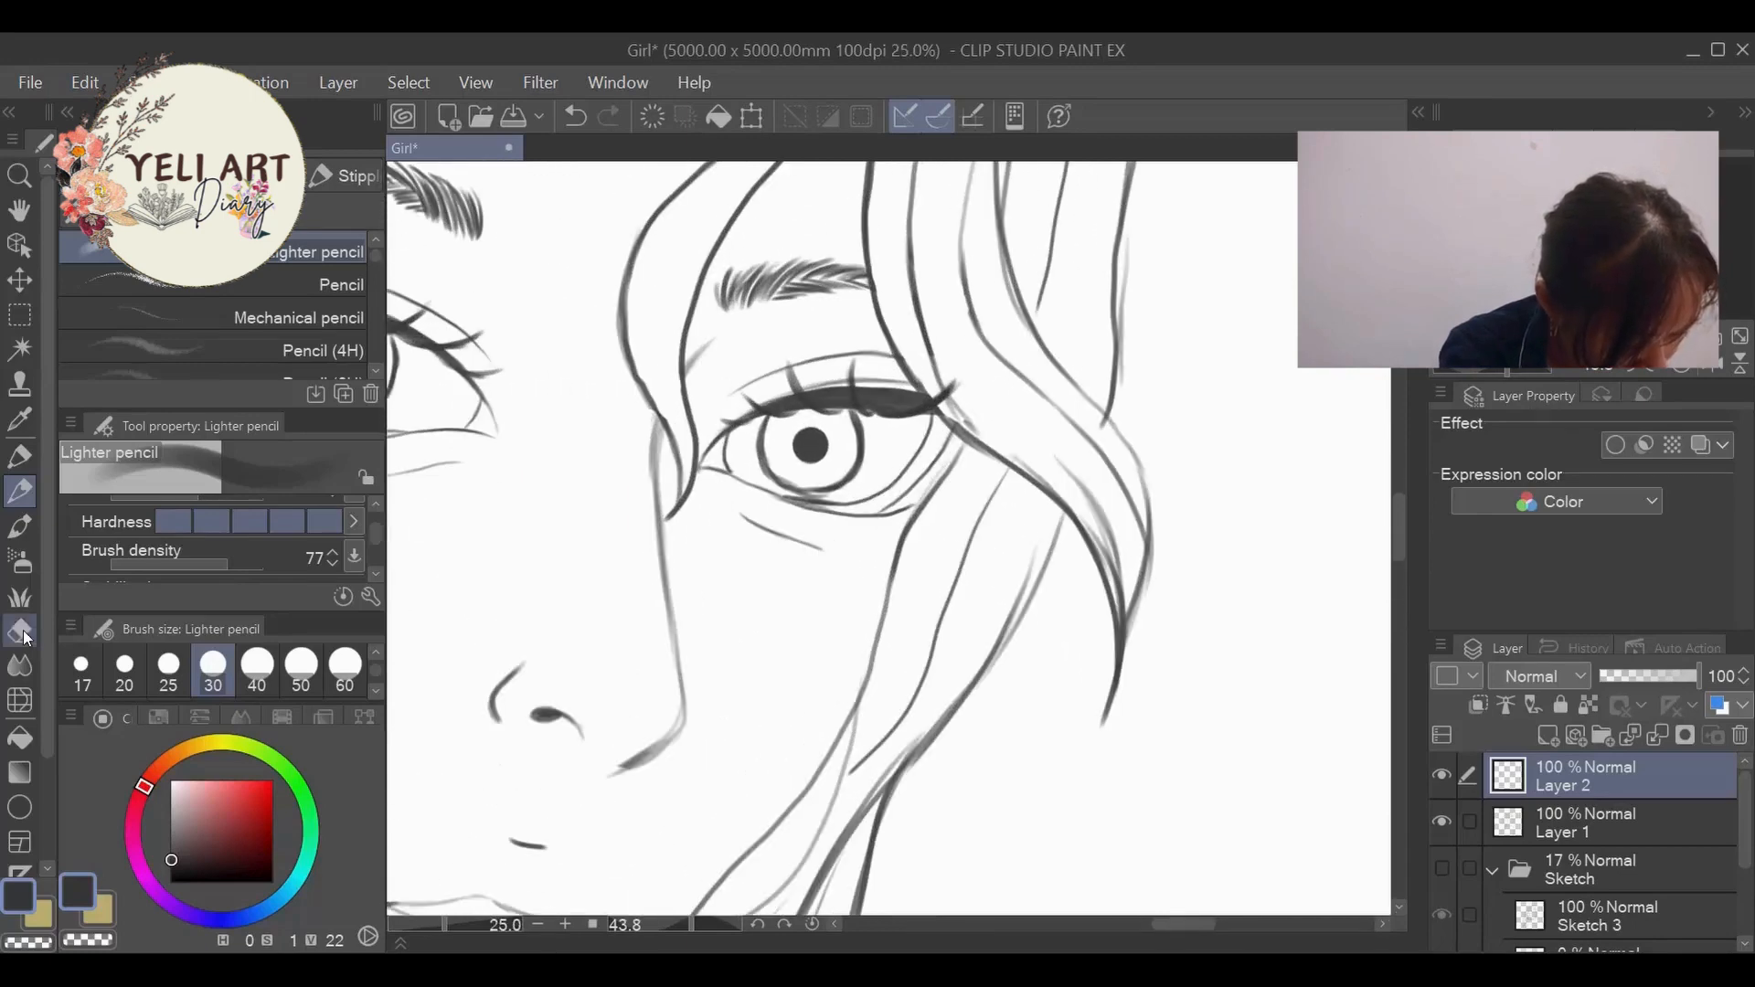
pyautogui.click(95, 667)
pyautogui.press(']')
pyautogui.press(']')
pyautogui.press(']')
pyautogui.press(']')
pyautogui.press(']')
pyautogui.press(']')
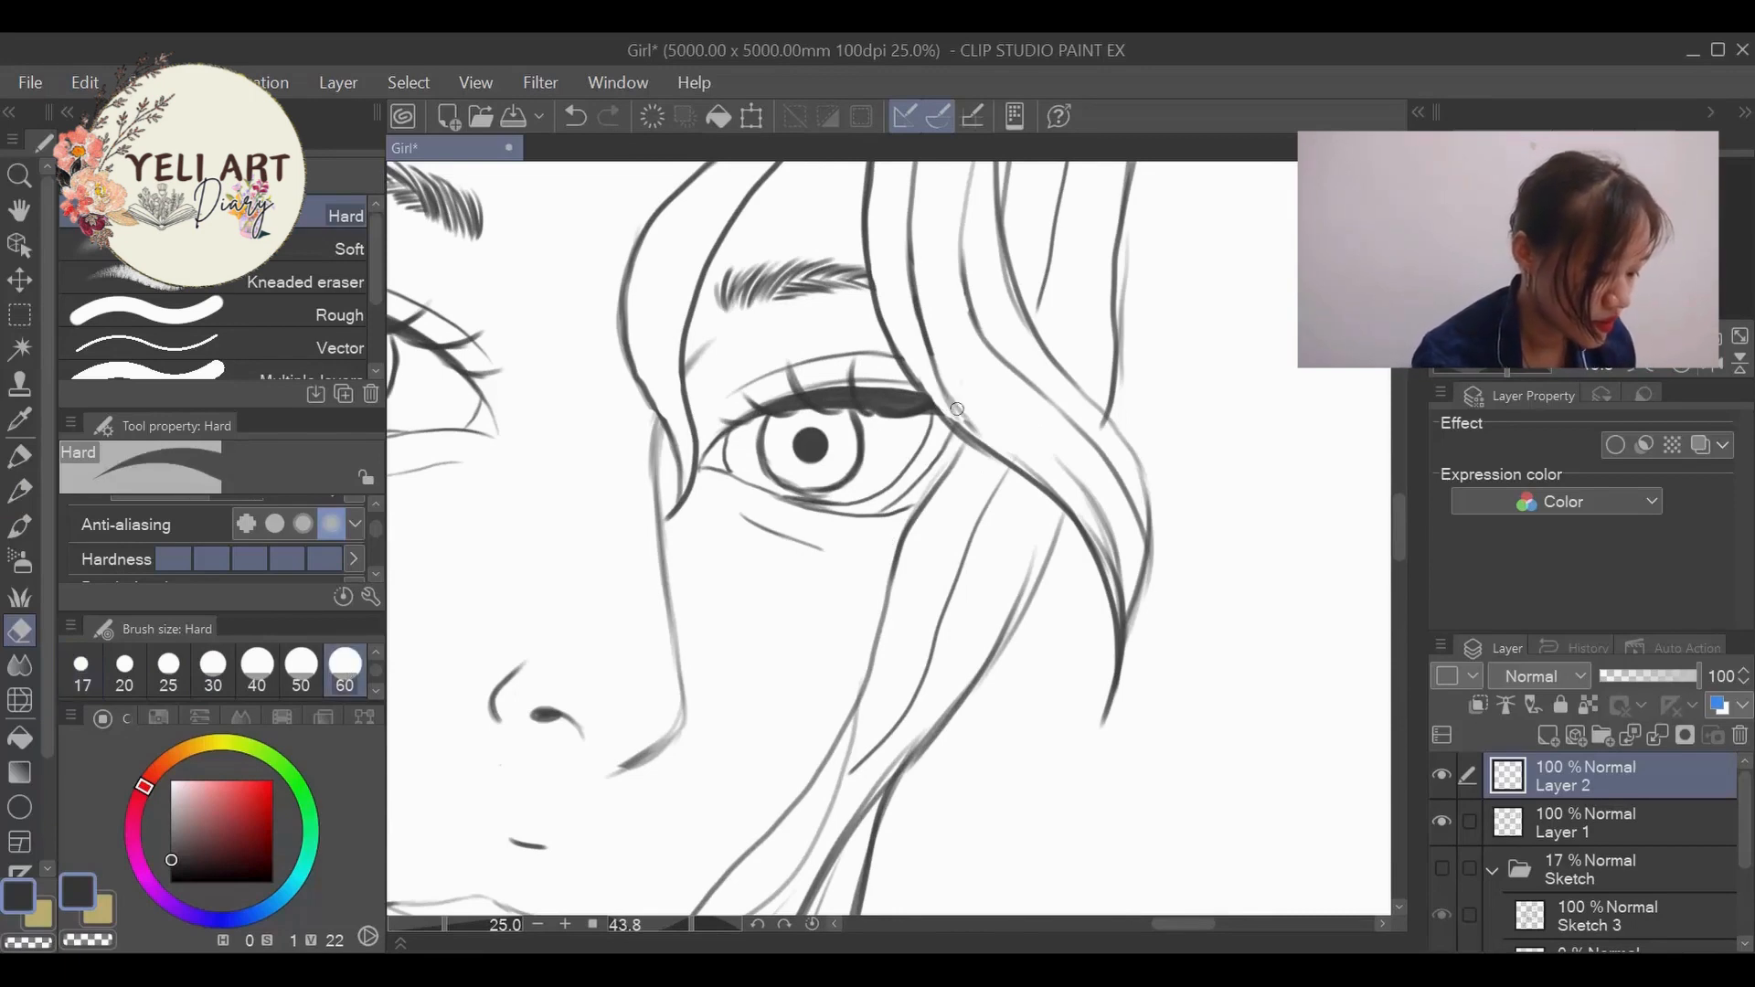
pyautogui.scroll(-6, 968, 386)
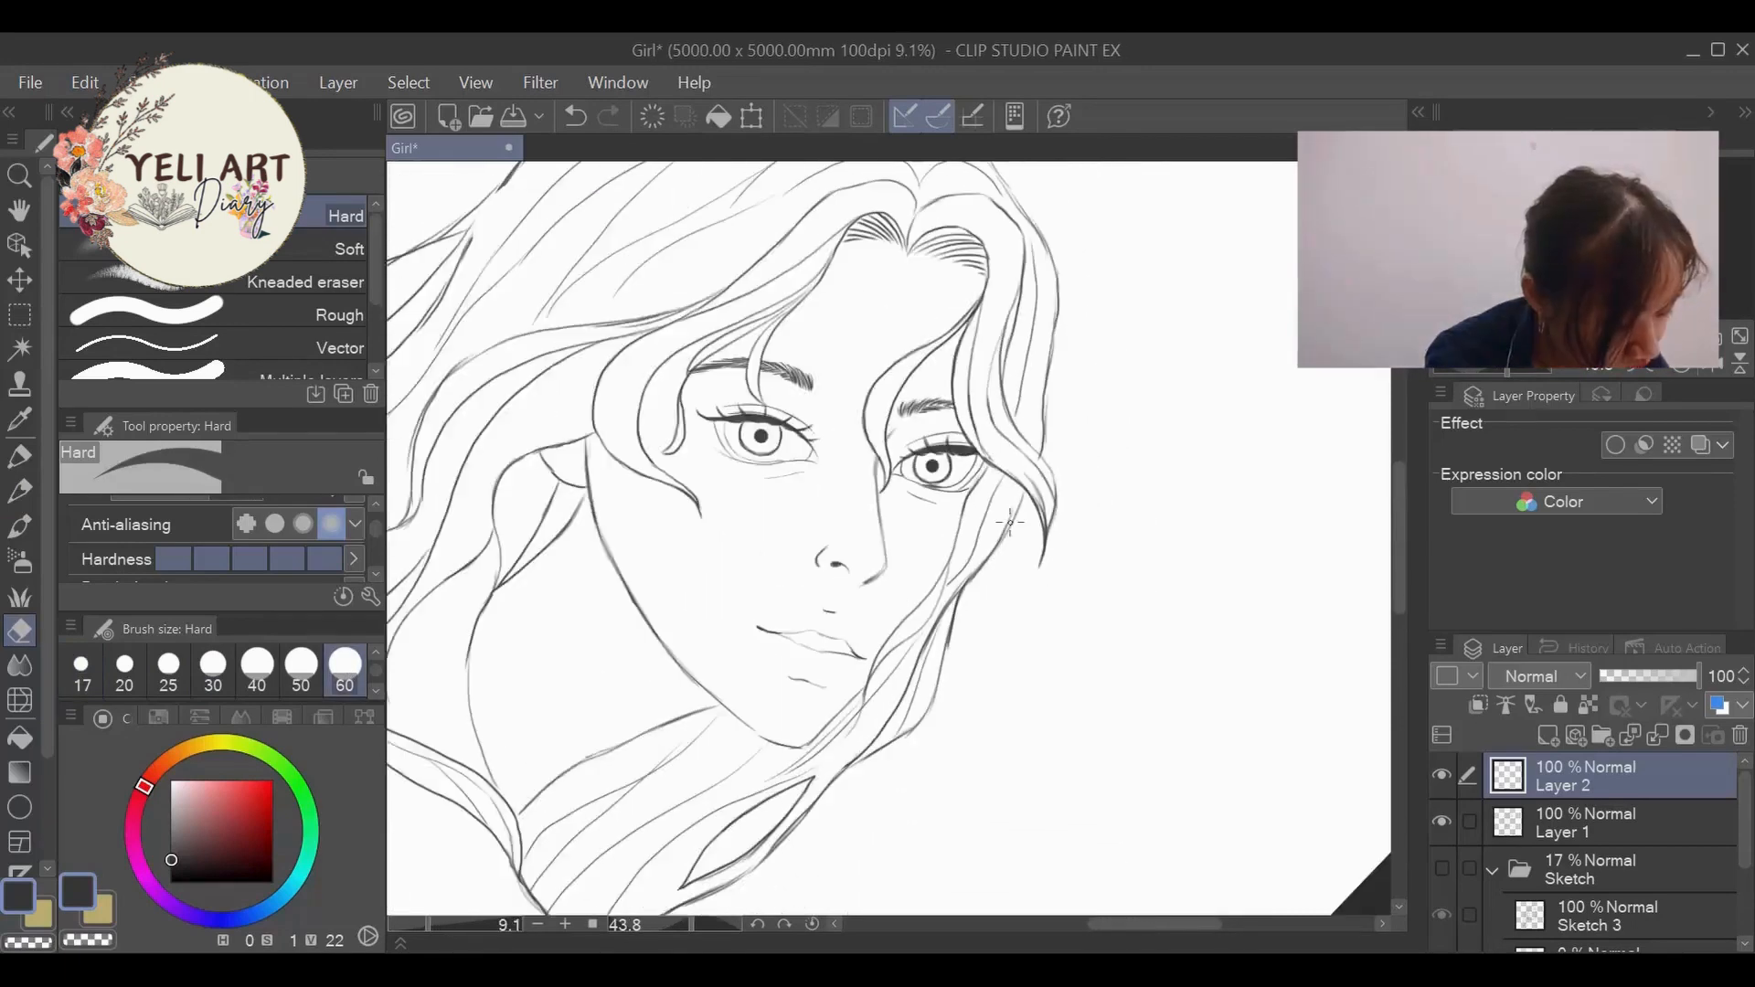
pyautogui.scroll(-3, 1011, 525)
pyautogui.scroll(5, 1034, 543)
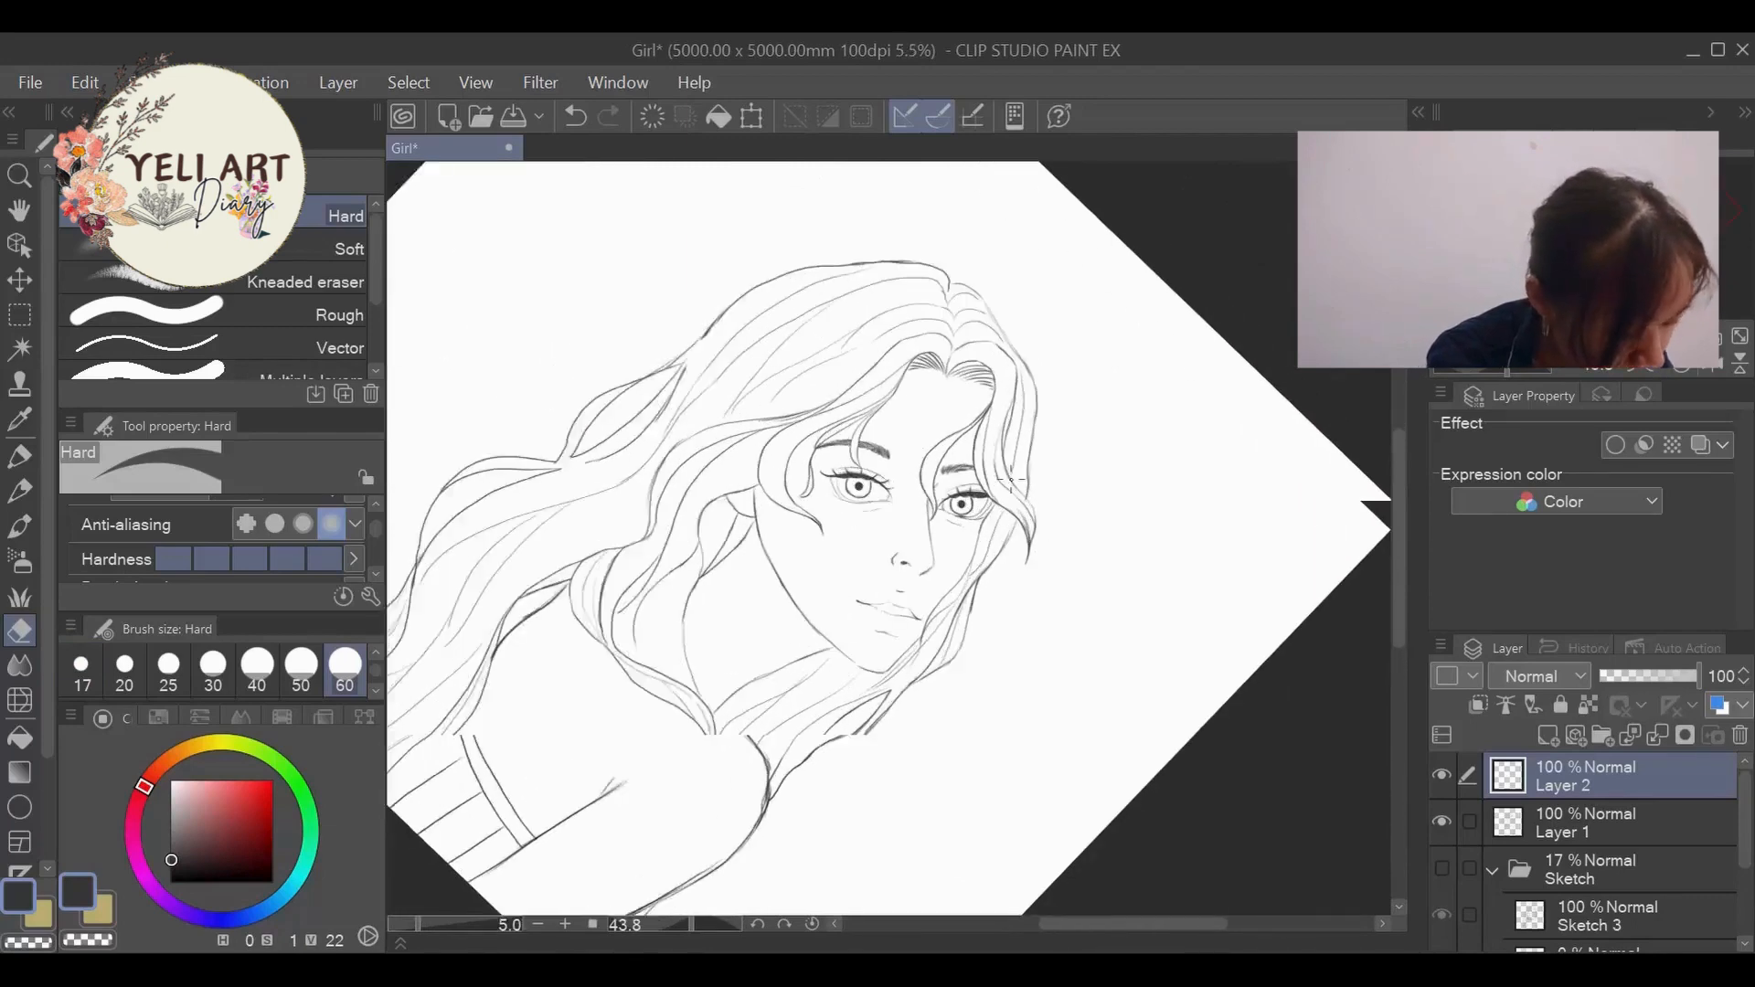
pyautogui.scroll(2, 992, 477)
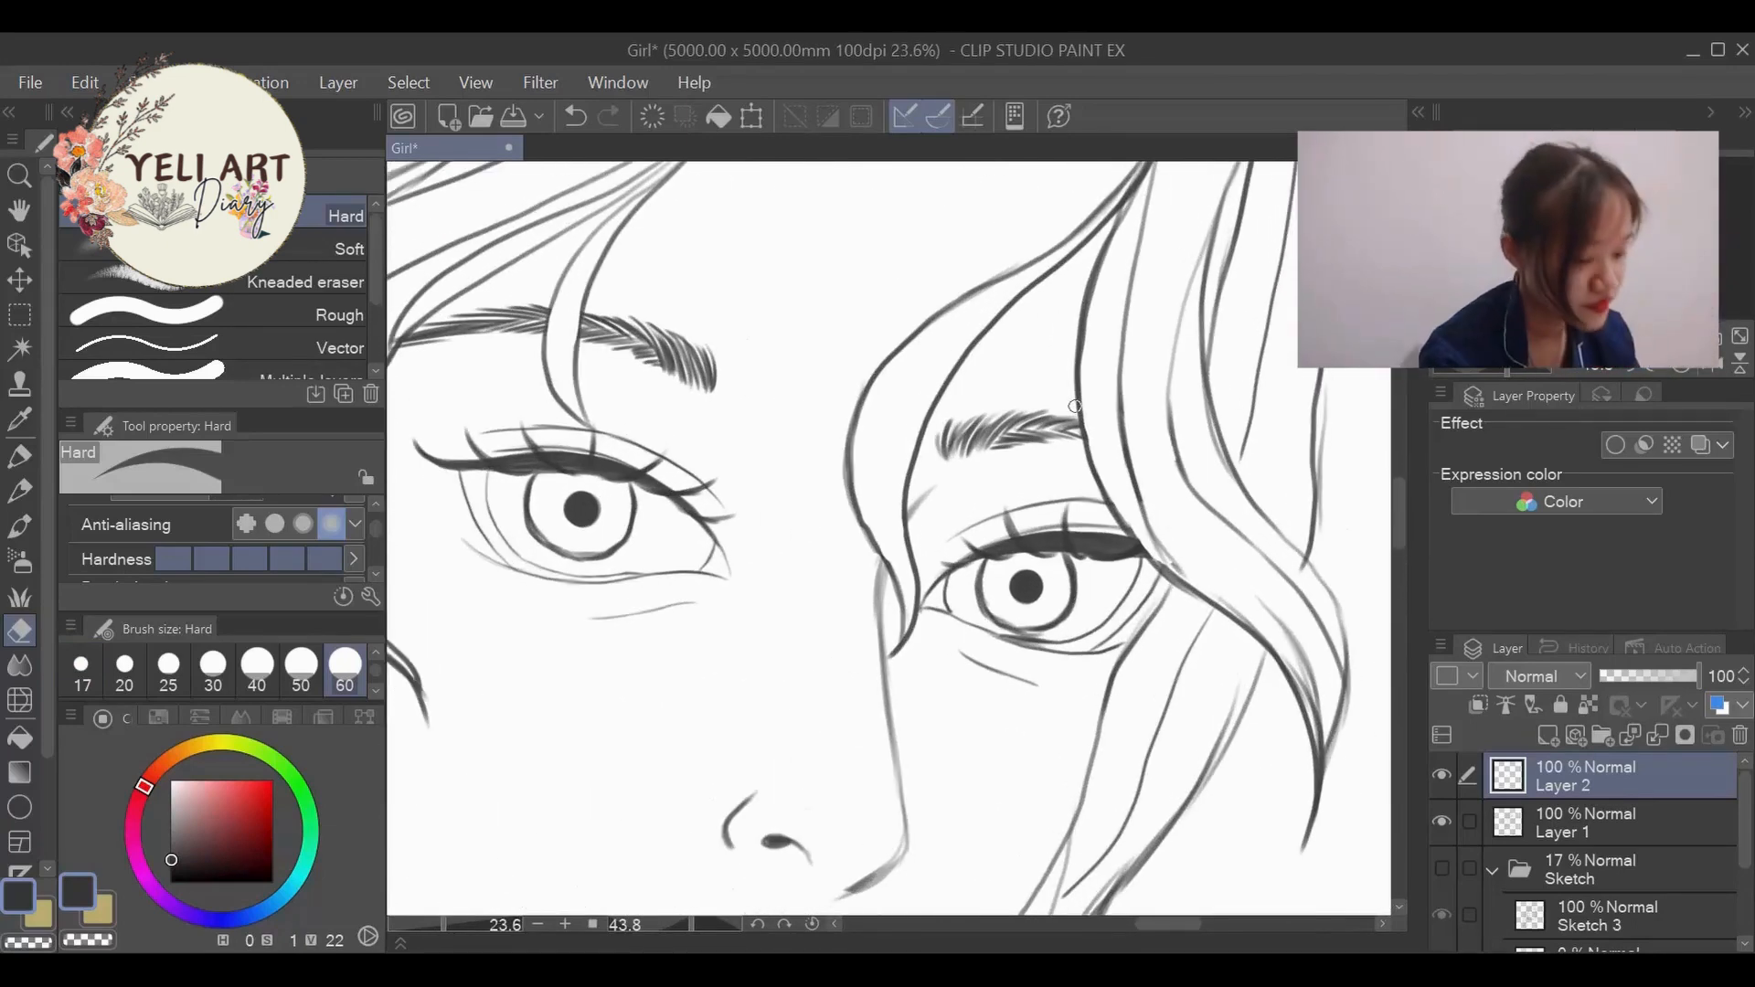
# - Add finer lashes between the thick upper lashes of the right-hand eye with the Lighter pencil at size 20
pyautogui.click(19, 491)
pyautogui.click(124, 668)
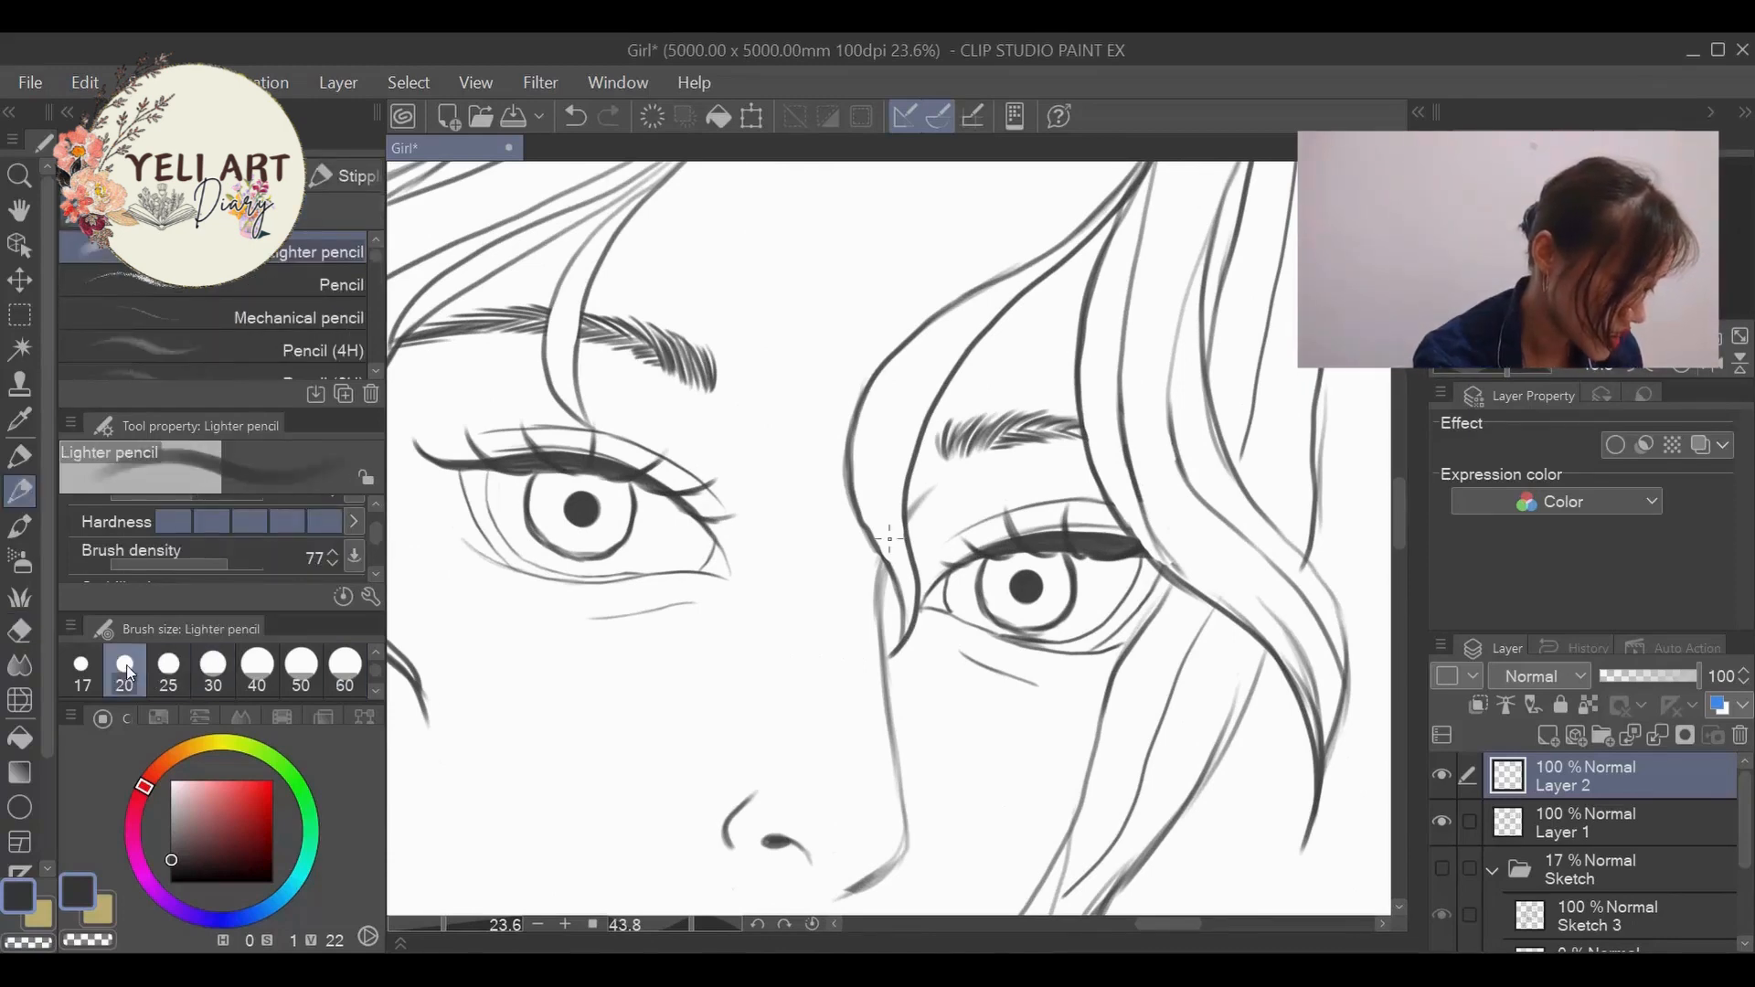
pyautogui.scroll(2, 1051, 577)
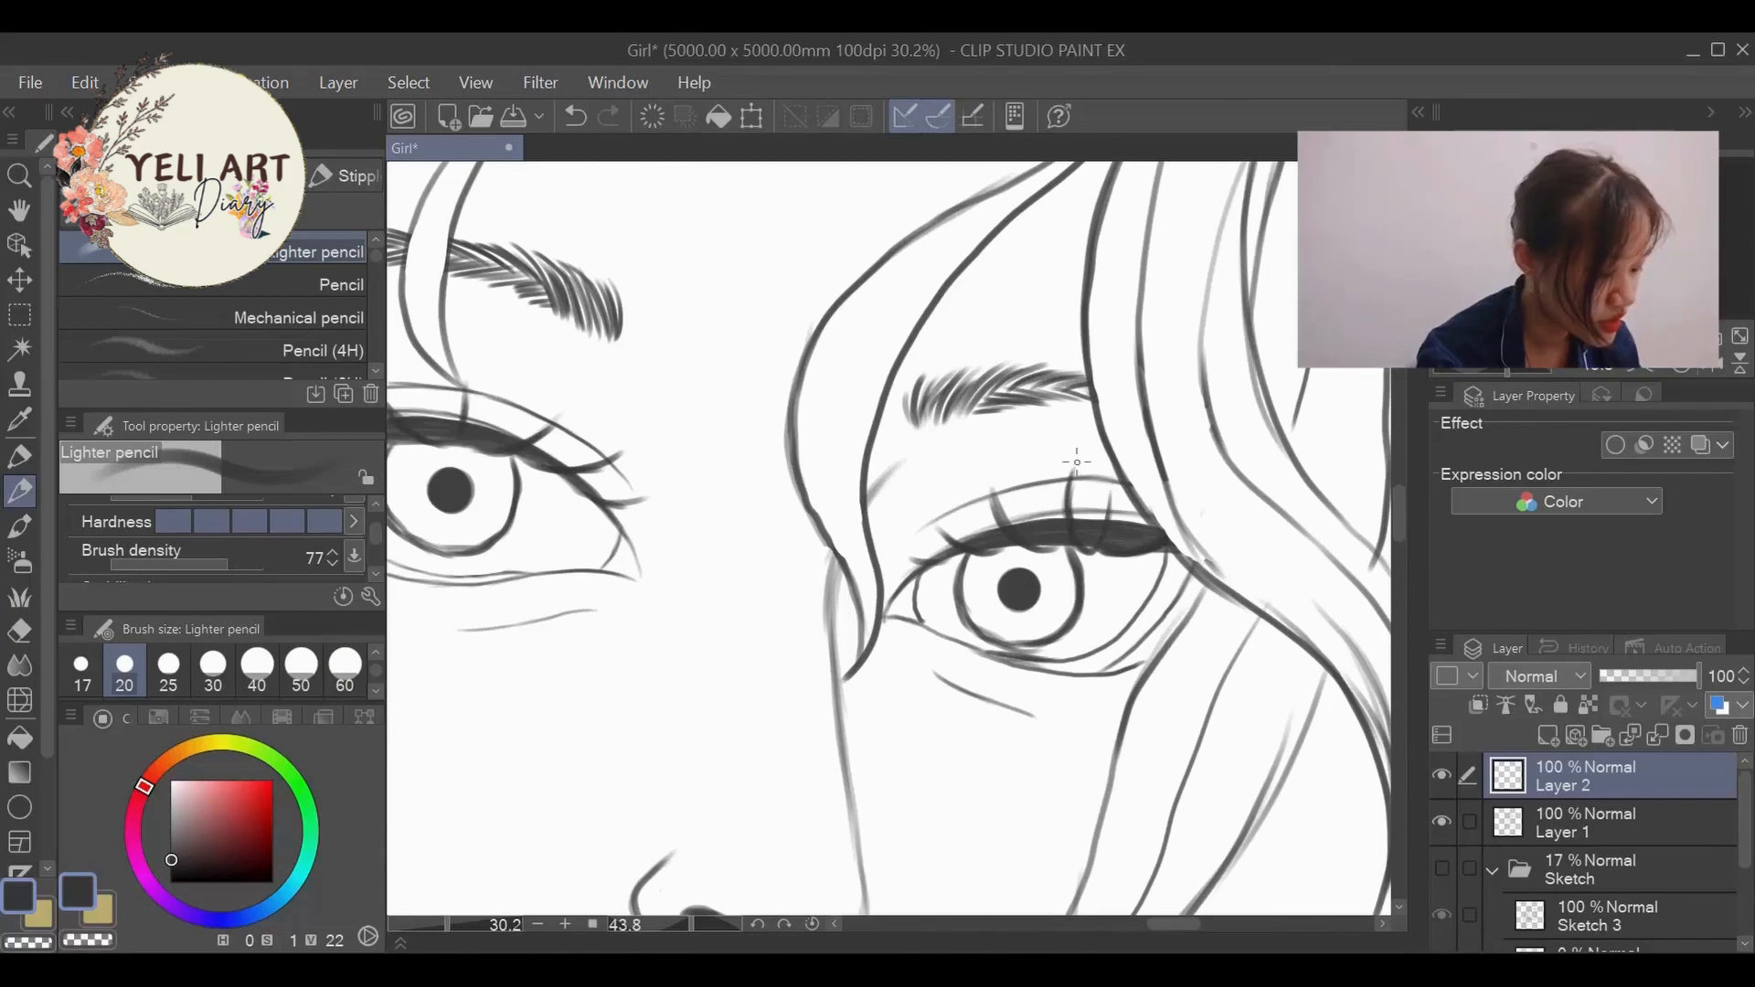
pyautogui.moveTo(1008, 525); pyautogui.dragTo(991, 476)
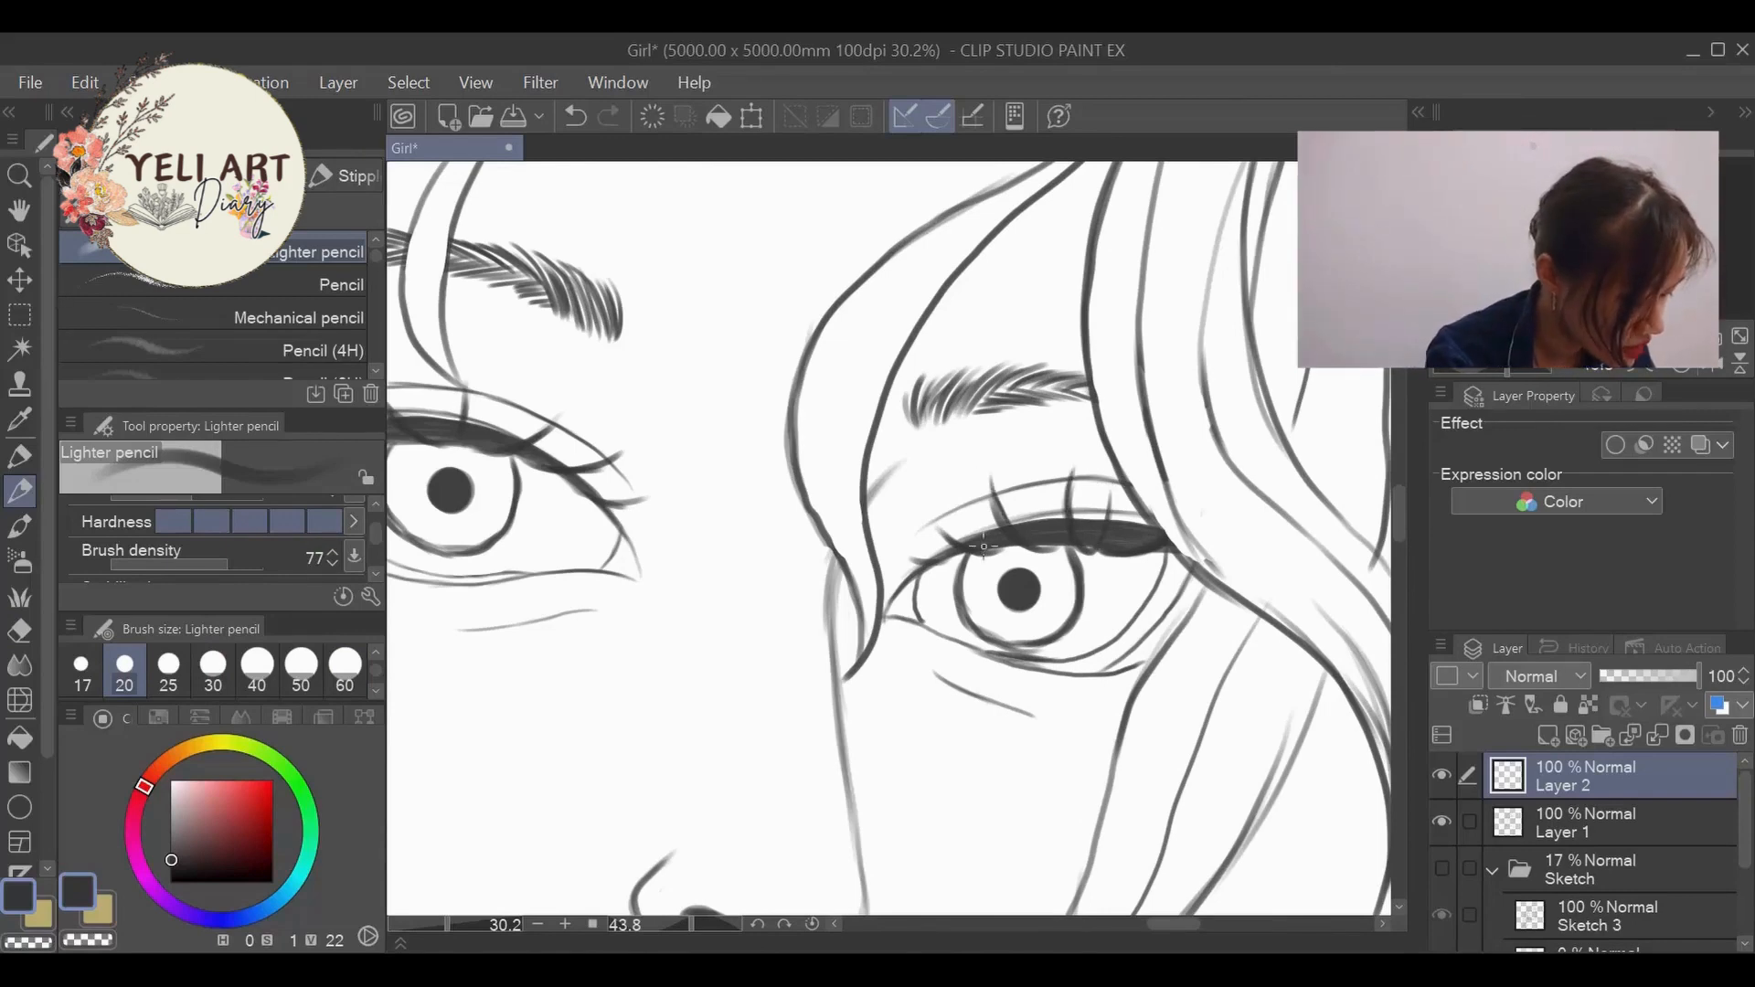
pyautogui.moveTo(953, 542); pyautogui.dragTo(928, 503)
pyautogui.moveTo(930, 564); pyautogui.dragTo(894, 541)
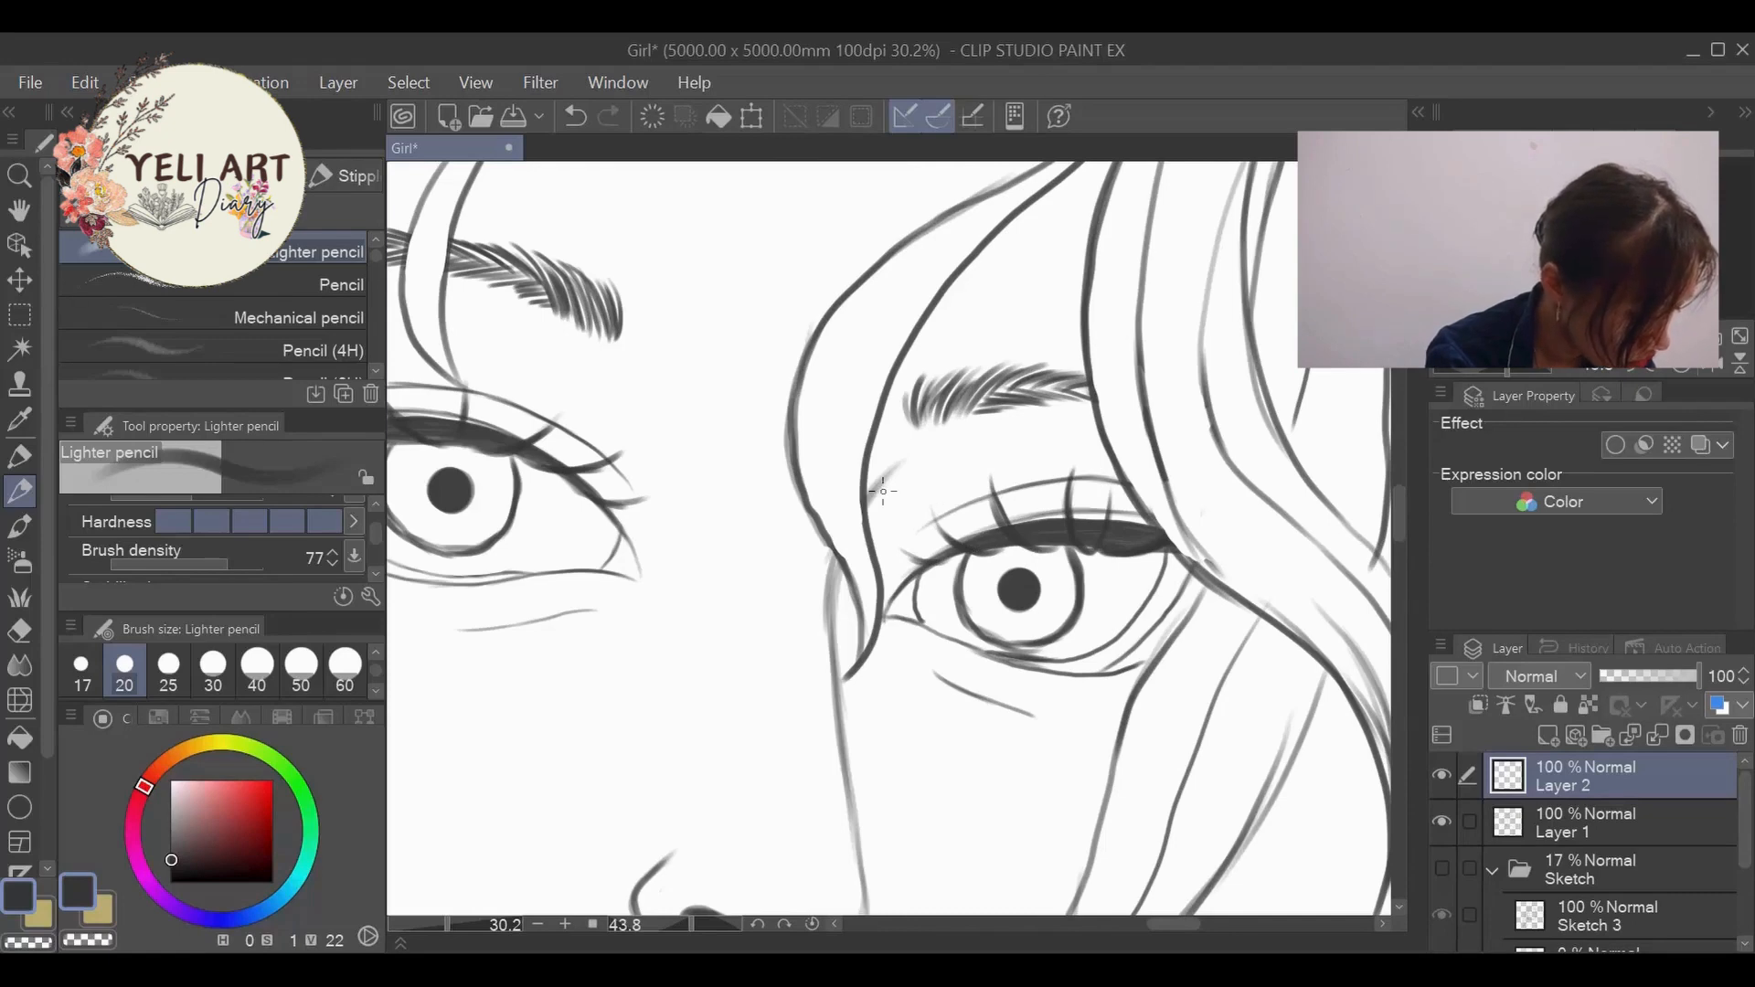
pyautogui.moveTo(1041, 521)
pyautogui.mouseDown()
pyautogui.moveTo(1038, 491)
pyautogui.moveTo(925, 536)
pyautogui.mouseUp()
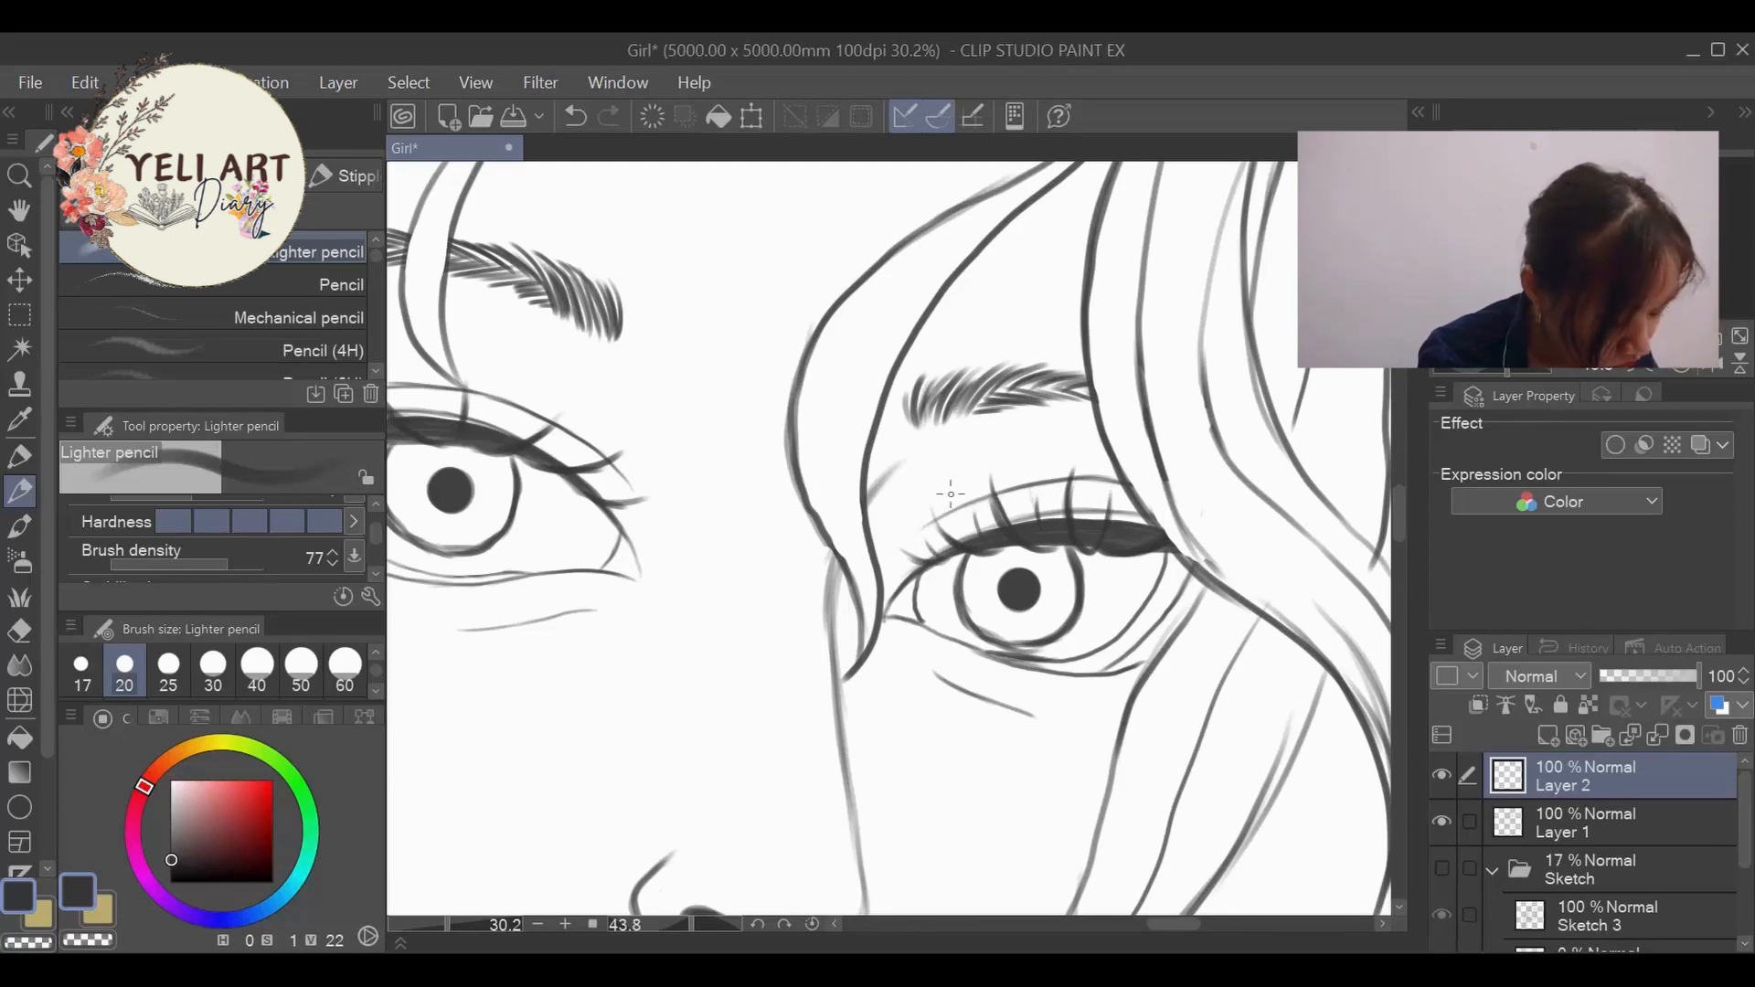
# - Fill in the left-hand eye's upper lash line with finer lashes between the thick ones
pyautogui.moveTo(1178, 930); pyautogui.dragTo(1155, 918)
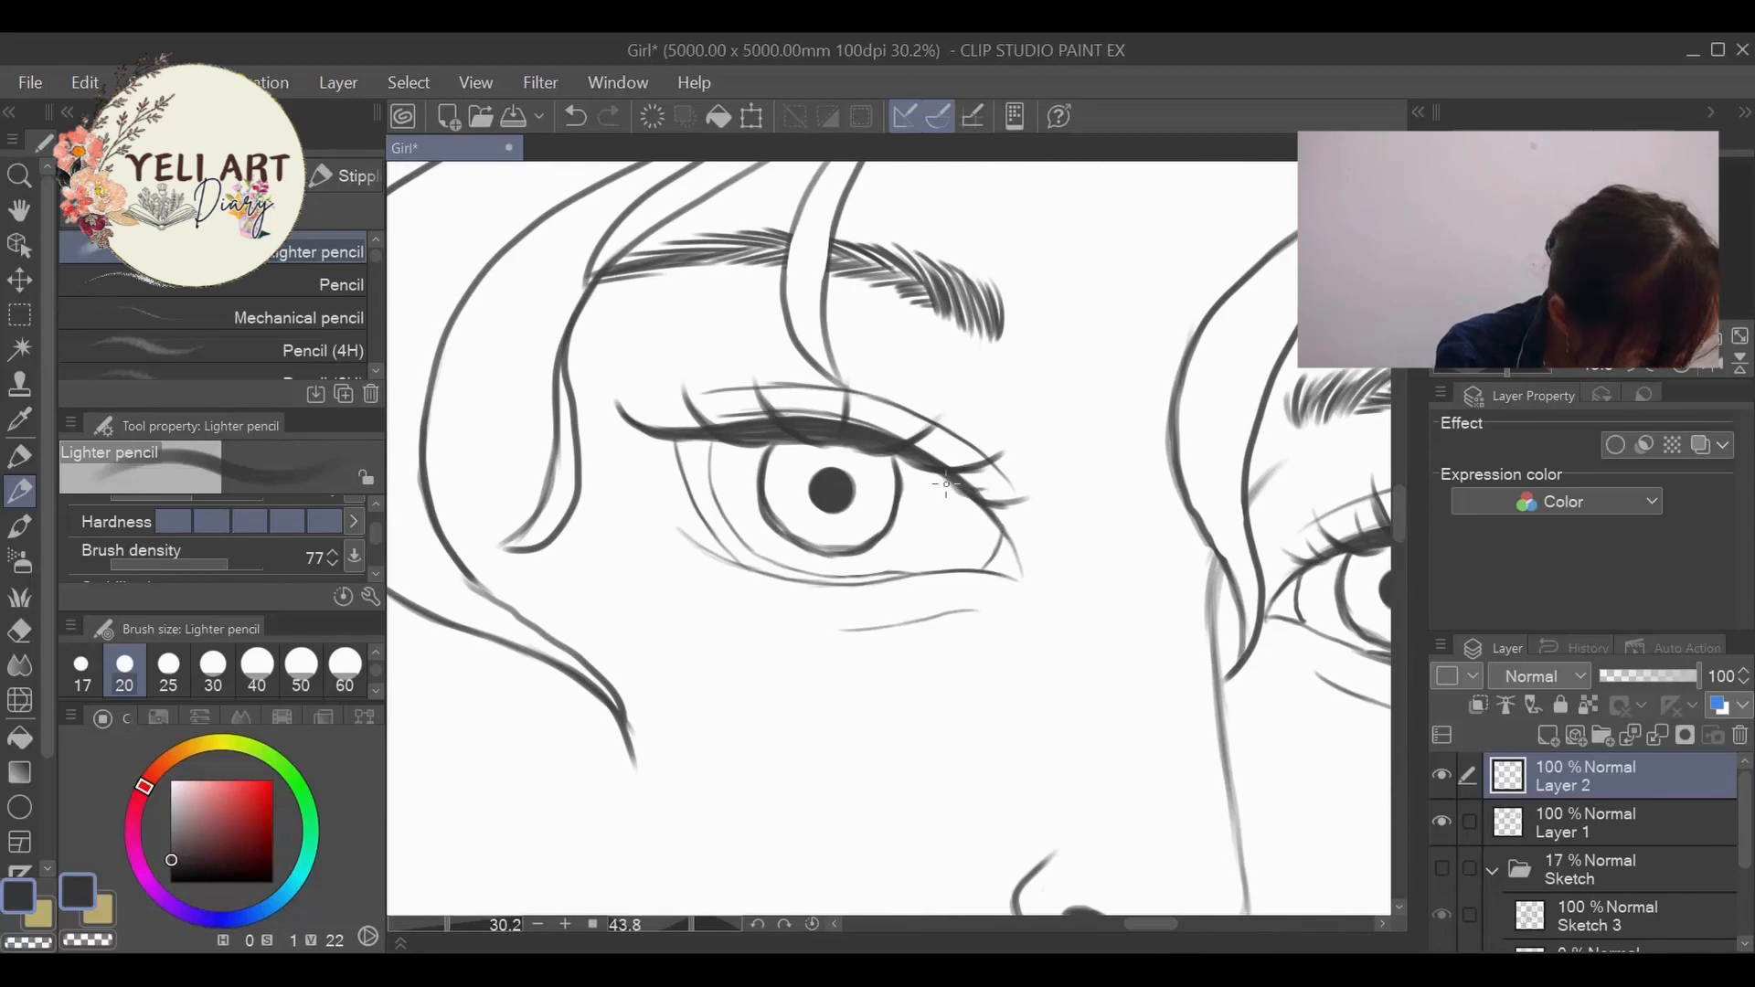
pyautogui.moveTo(946, 485)
pyautogui.mouseDown()
pyautogui.moveTo(994, 483)
pyautogui.moveTo(944, 443)
pyautogui.mouseUp()
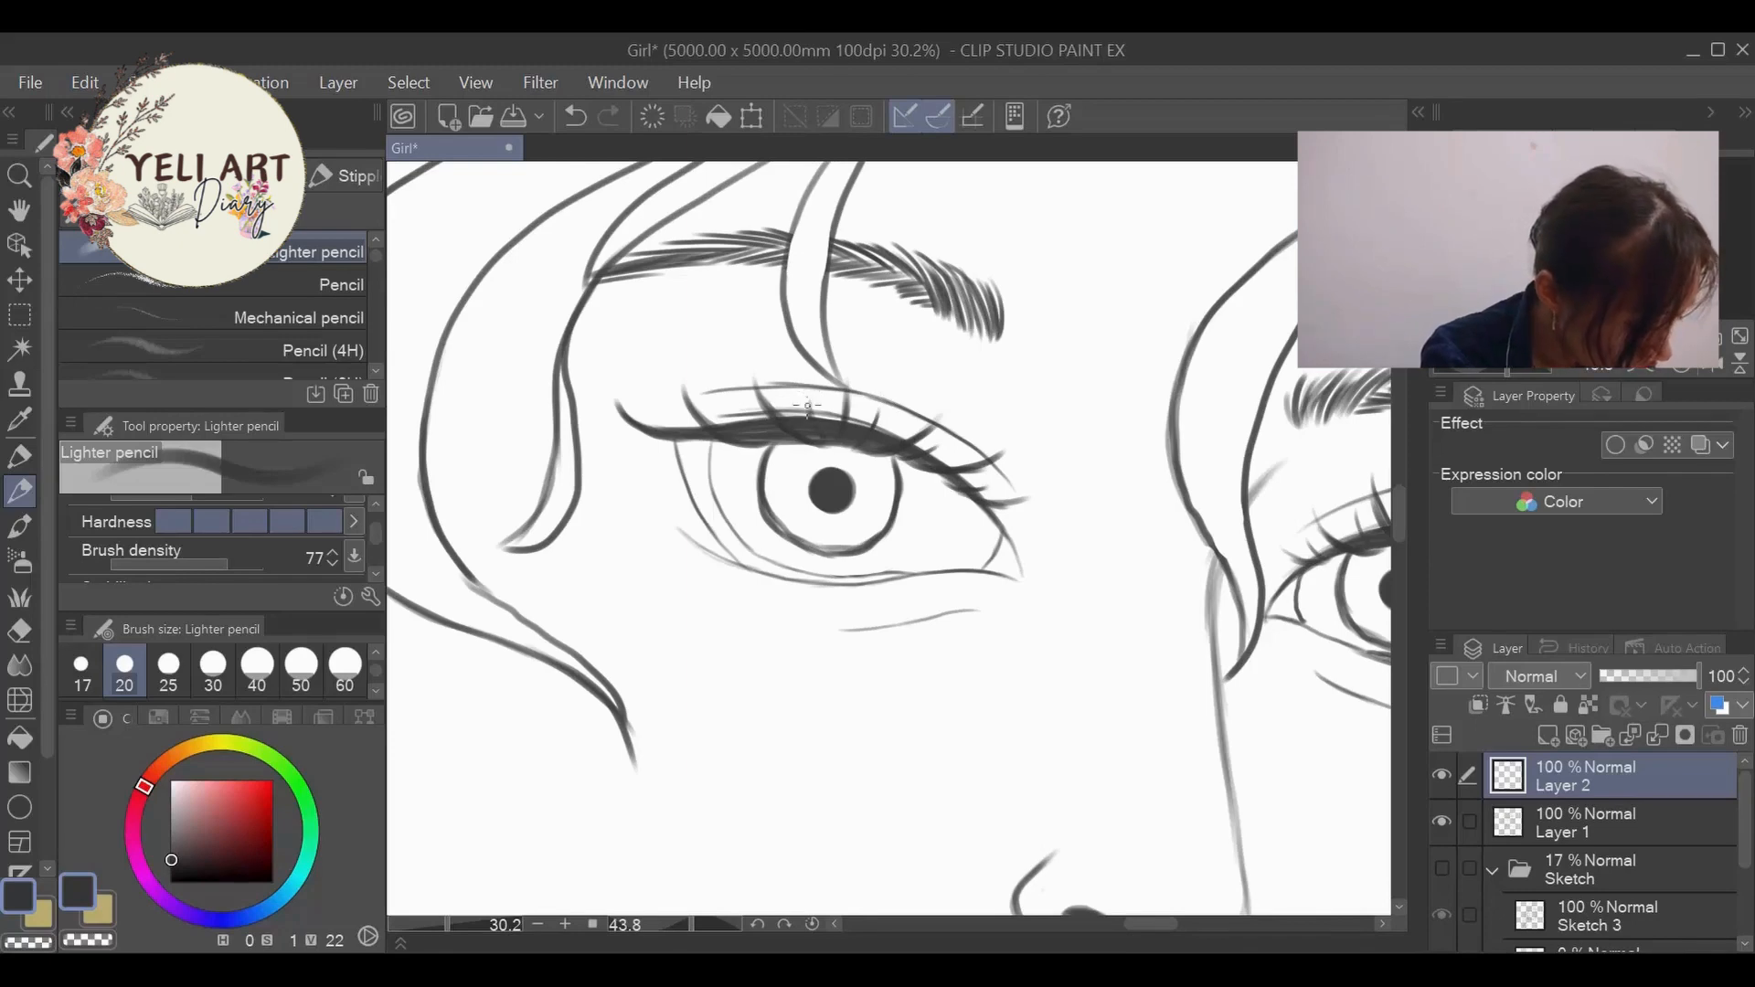
pyautogui.moveTo(782, 441)
pyautogui.mouseDown()
pyautogui.moveTo(738, 402)
pyautogui.moveTo(664, 397)
pyautogui.mouseUp()
pyautogui.scroll(-7, 664, 366)
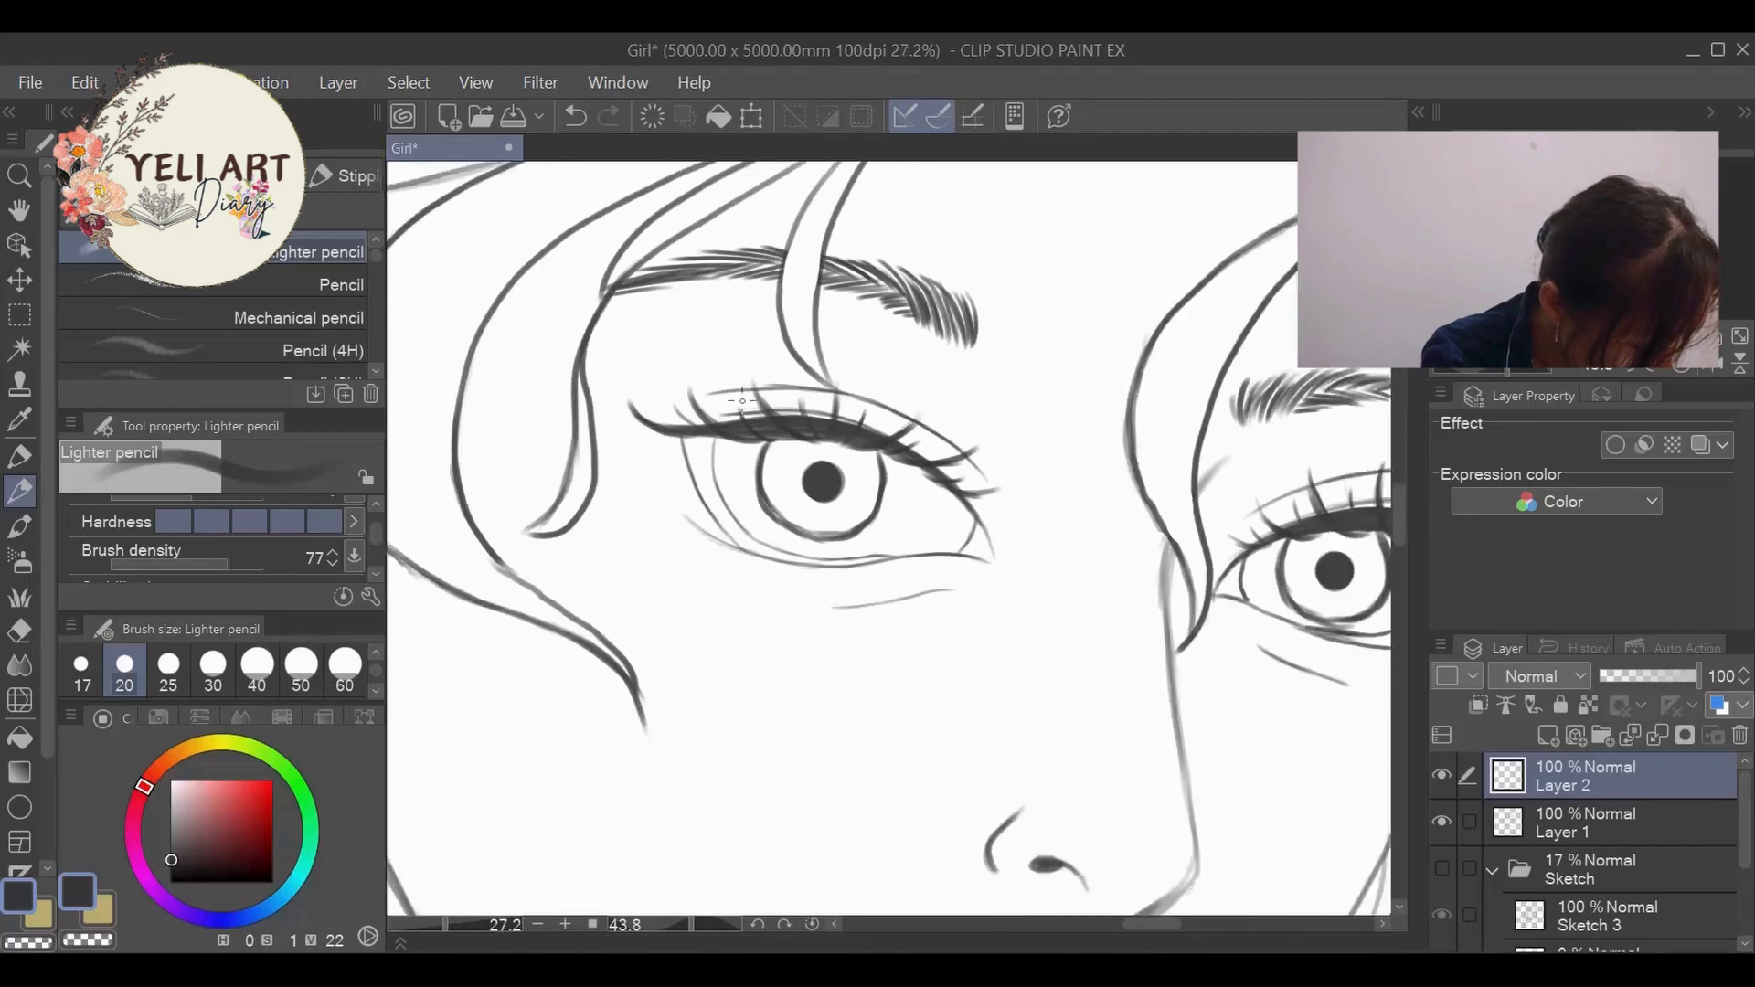
# - Examine the upper lashes of both eyes against the whole head and up close
pyautogui.scroll(-1, 960, 480)
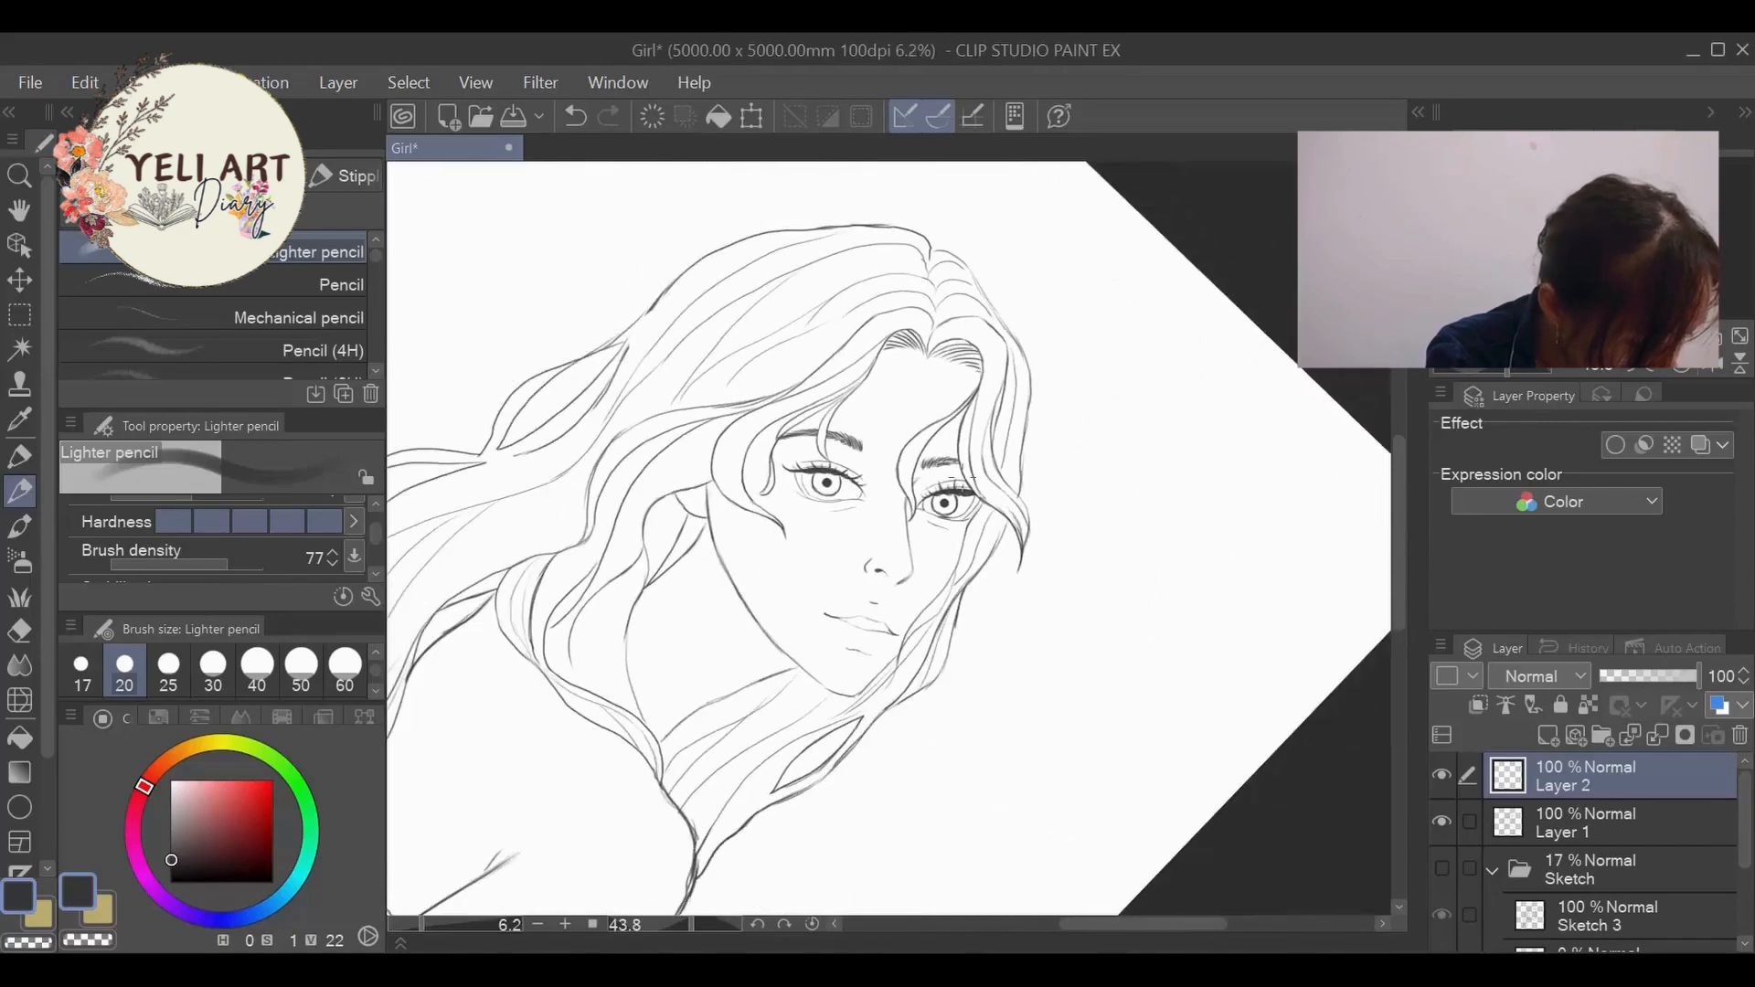
pyautogui.scroll(4, 1015, 485)
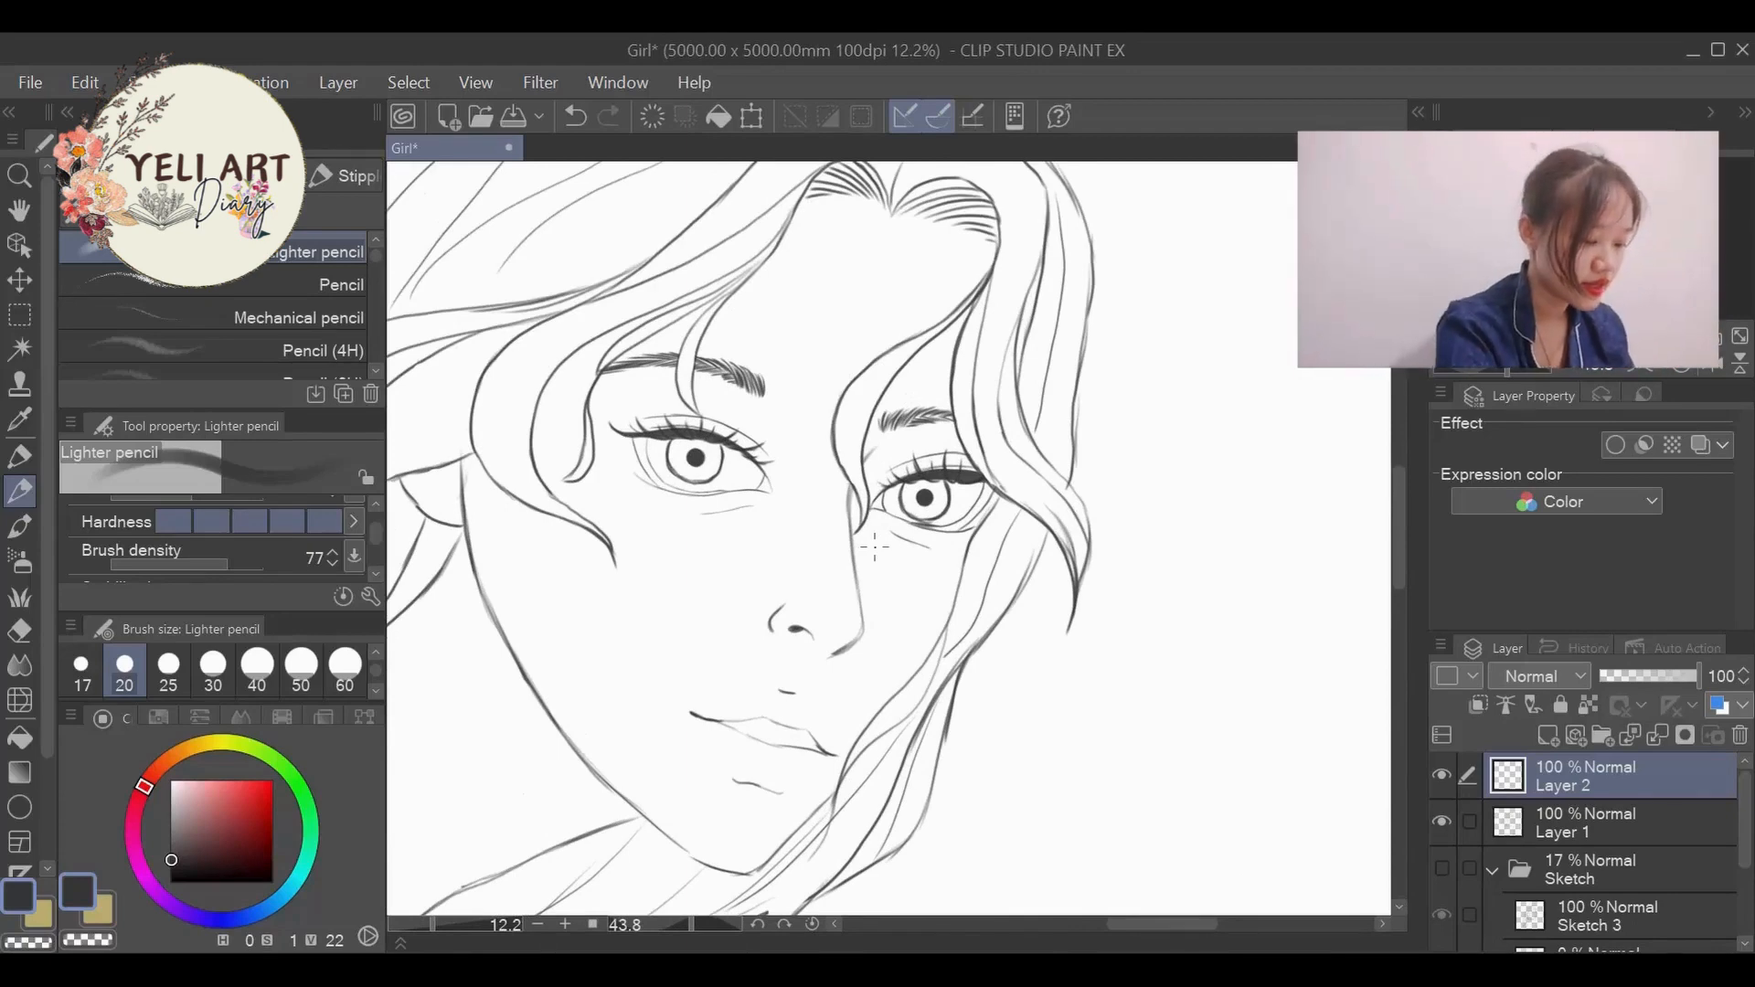
pyautogui.scroll(3, 776, 582)
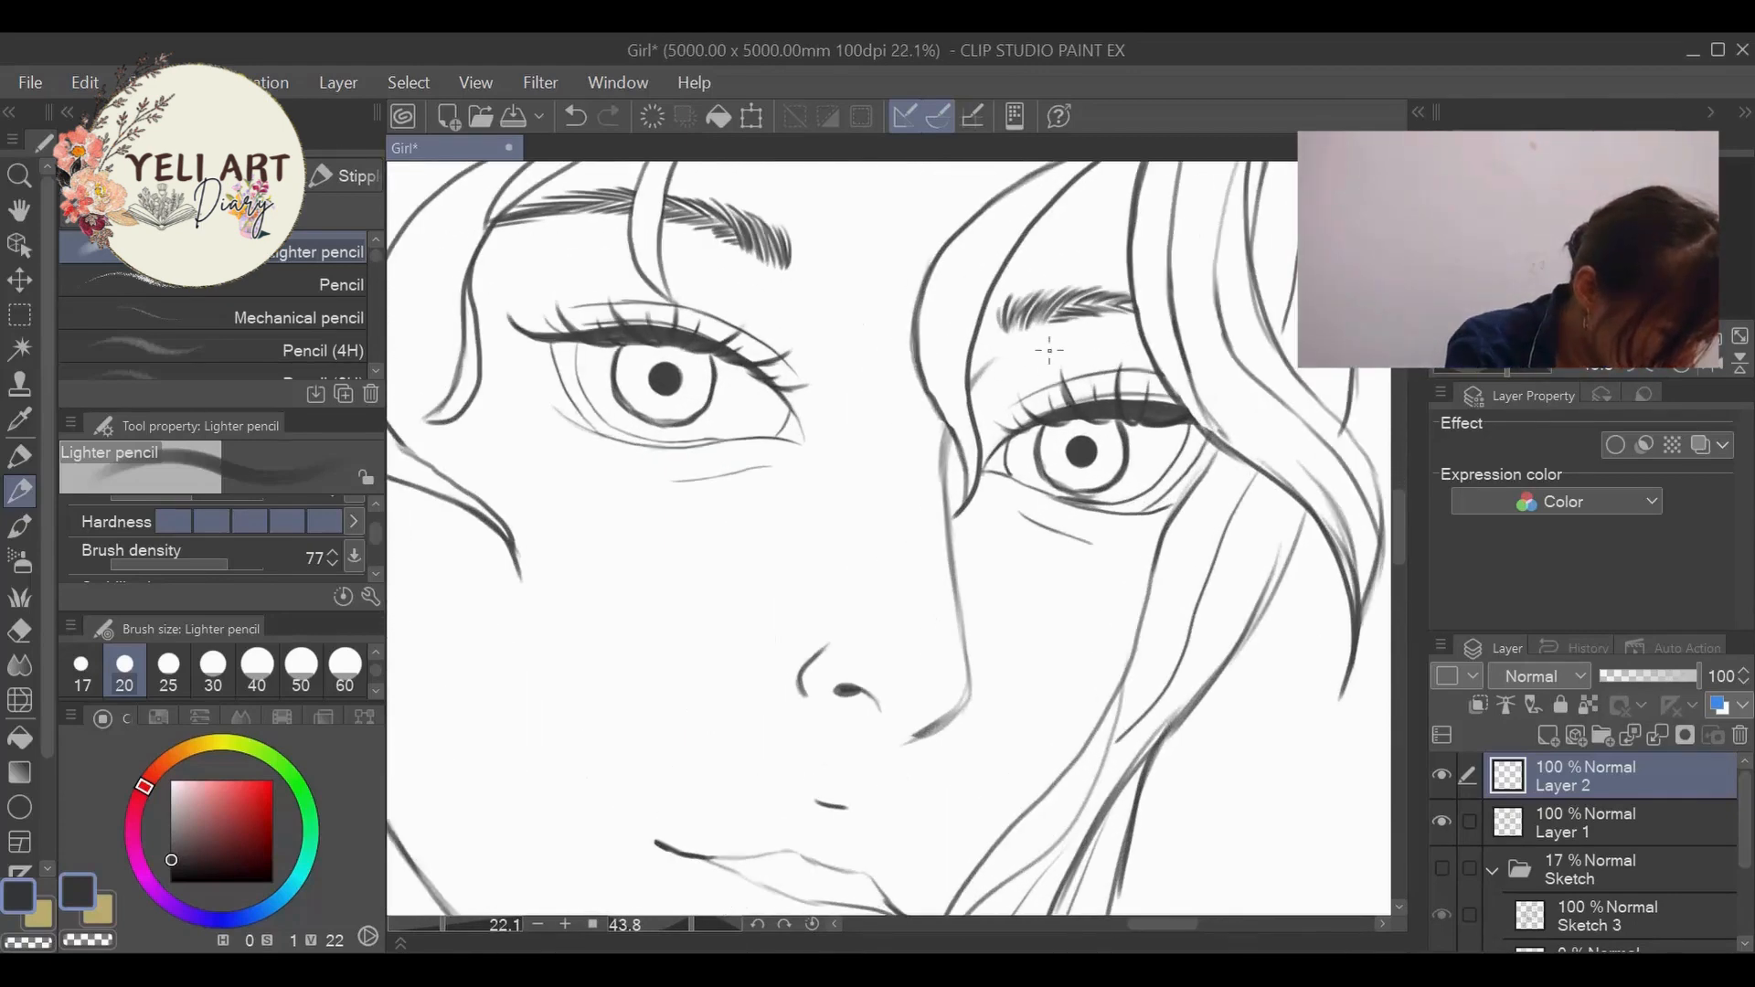
pyautogui.scroll(2, 1050, 351)
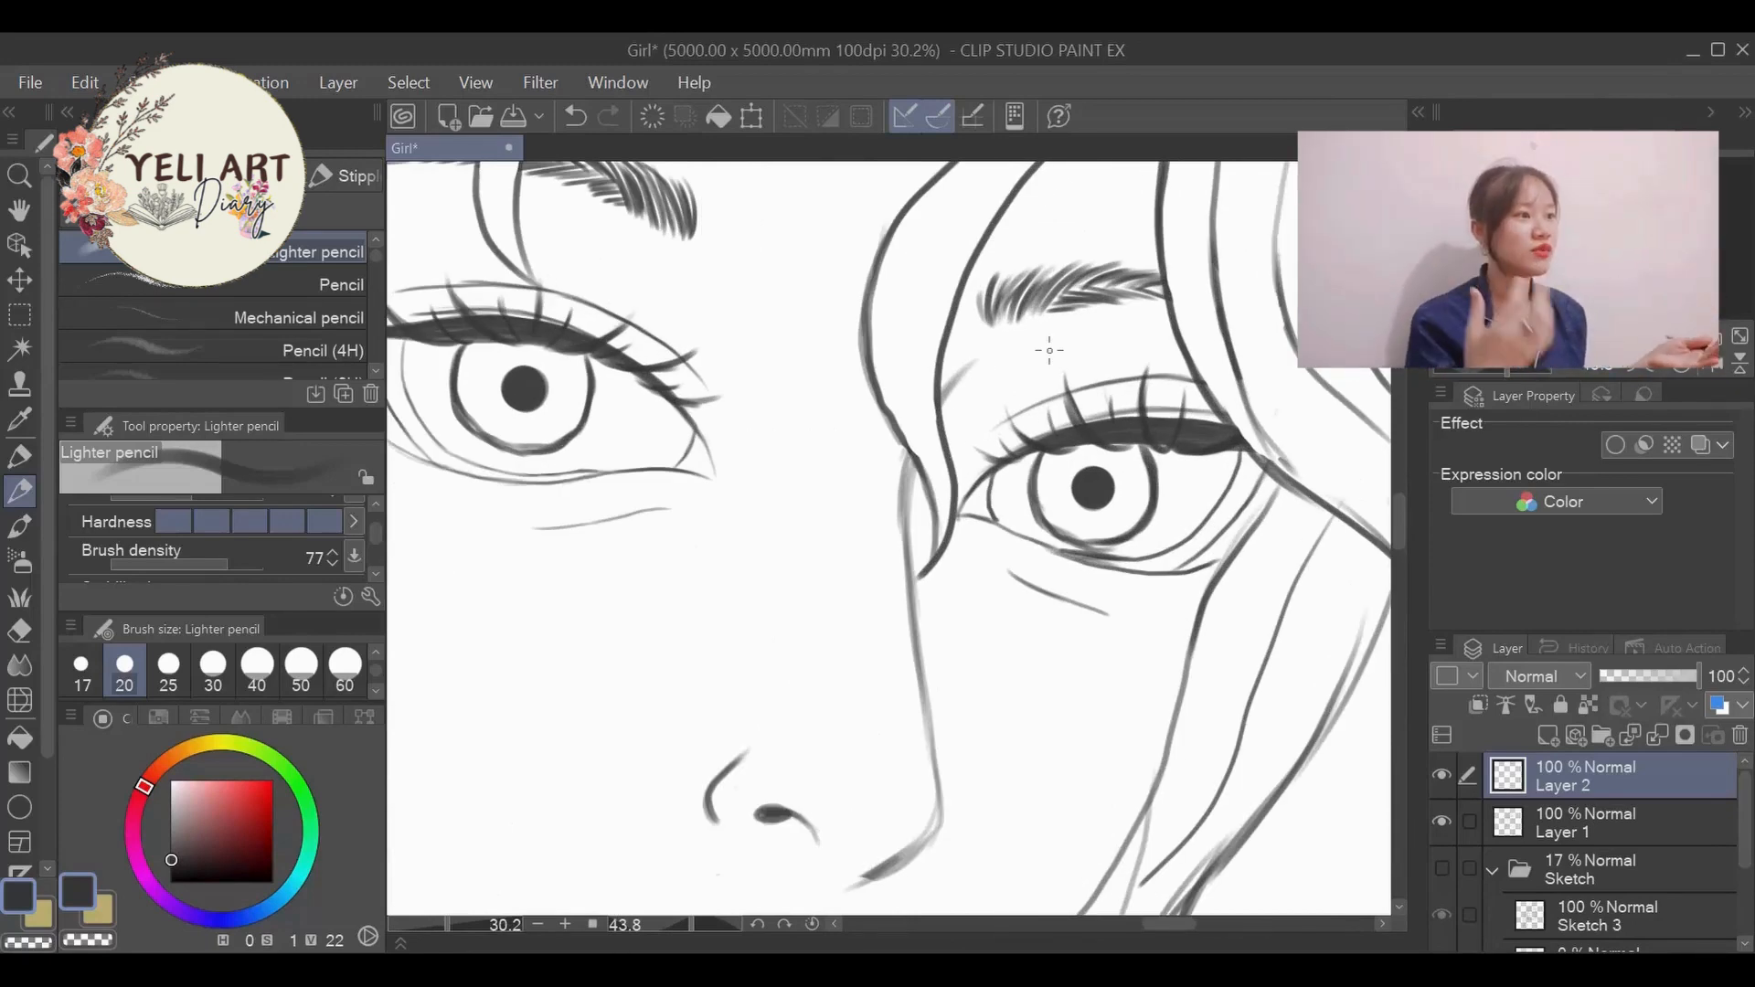
pyautogui.scroll(-2, 824, 487)
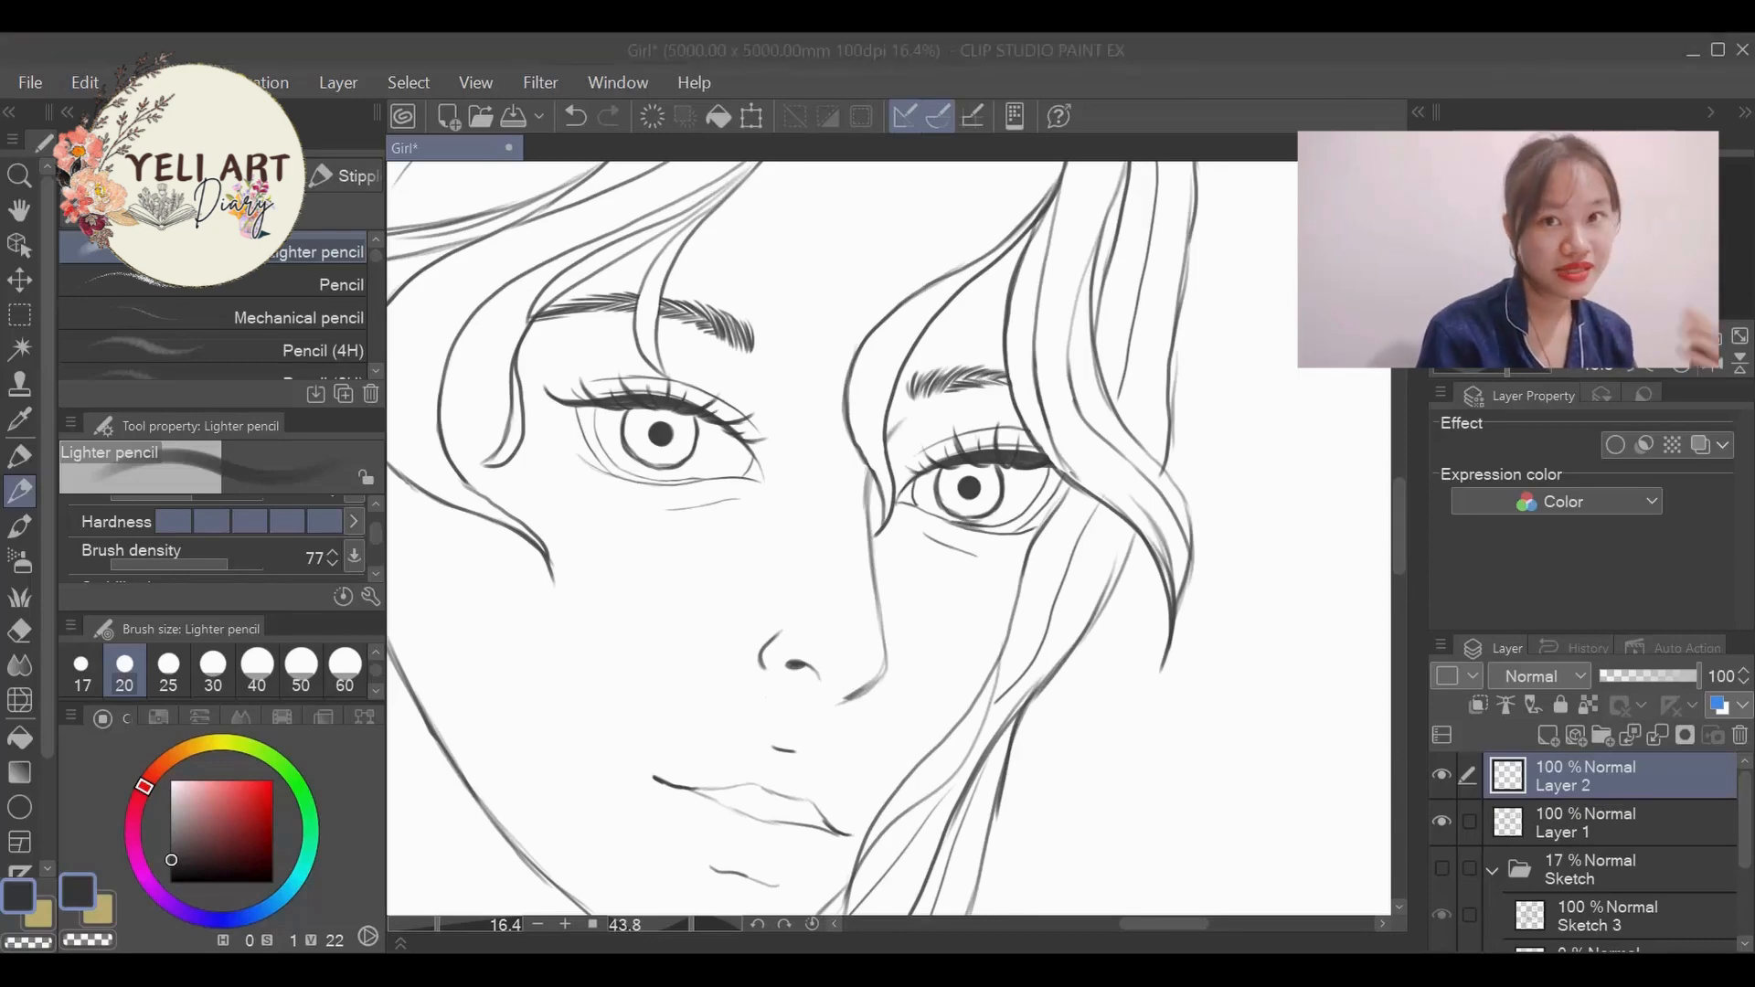
pyautogui.scroll(1, 899, 577)
pyautogui.scroll(1, 899, 577)
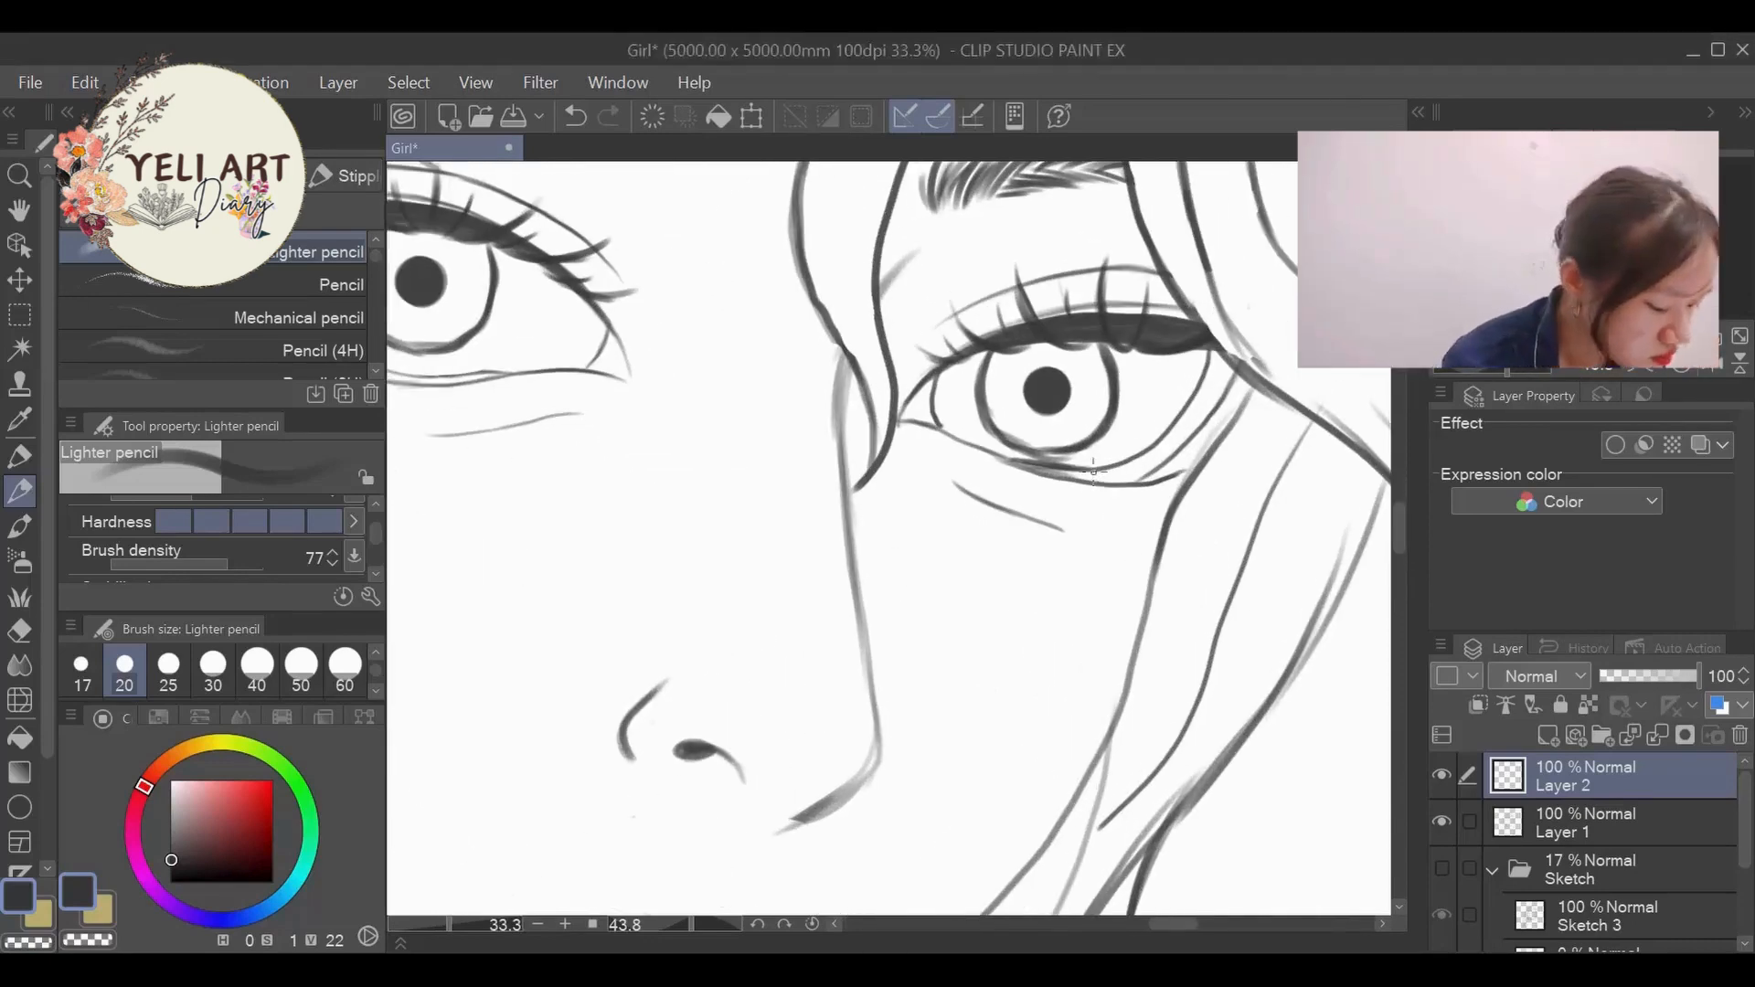
# - Draw short lower lashes near the outer part of the right-hand eye at brush size 25, undoing unwanted strokes
pyautogui.press(']')
pyautogui.moveTo(1086, 485)
pyautogui.mouseDown()
pyautogui.moveTo(1133, 475)
pyautogui.moveTo(1161, 508)
pyautogui.moveTo(1109, 506)
pyautogui.moveTo(1111, 481)
pyautogui.moveTo(1161, 503)
pyautogui.moveTo(1183, 468)
pyautogui.moveTo(1210, 471)
pyautogui.moveTo(1034, 488)
pyautogui.mouseUp()
pyautogui.hotkey('ctrl', 'z')
pyautogui.hotkey('ctrl', 'z')
pyautogui.moveTo(1044, 477)
pyautogui.mouseDown()
pyautogui.moveTo(1027, 498)
pyautogui.moveTo(974, 469)
pyautogui.mouseUp()
pyautogui.hotkey('ctrl', 'z')
pyautogui.scroll(-4, 956, 430)
pyautogui.scroll(4, 949, 388)
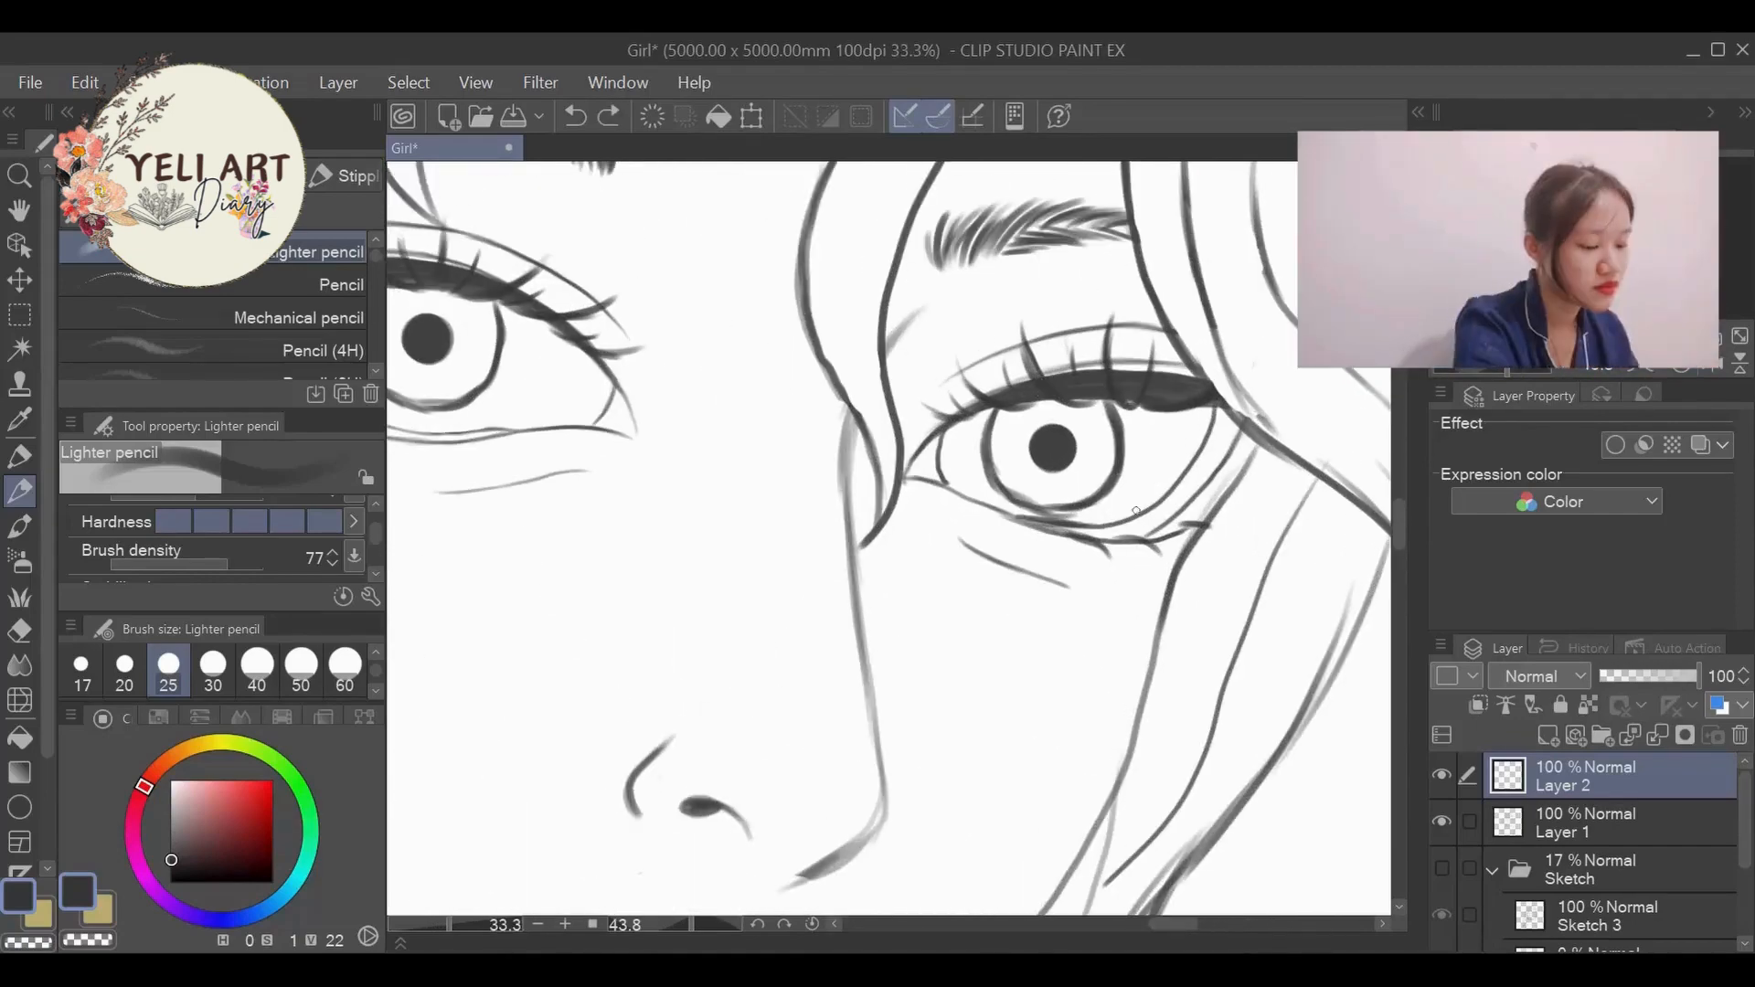
# - Continue the right-hand eye's short lower lashes along the lower lid to its inner corner
pyautogui.moveTo(1140, 545); pyautogui.dragTo(1161, 562)
pyautogui.hotkey('ctrl', 'z')
pyautogui.moveTo(1029, 519); pyautogui.dragTo(953, 511)
pyautogui.moveTo(1059, 533)
pyautogui.mouseDown()
pyautogui.moveTo(1039, 547)
pyautogui.moveTo(988, 526)
pyautogui.mouseUp()
pyautogui.moveTo(946, 487); pyautogui.dragTo(929, 492)
pyautogui.moveTo(1176, 923); pyautogui.dragTo(1154, 924)
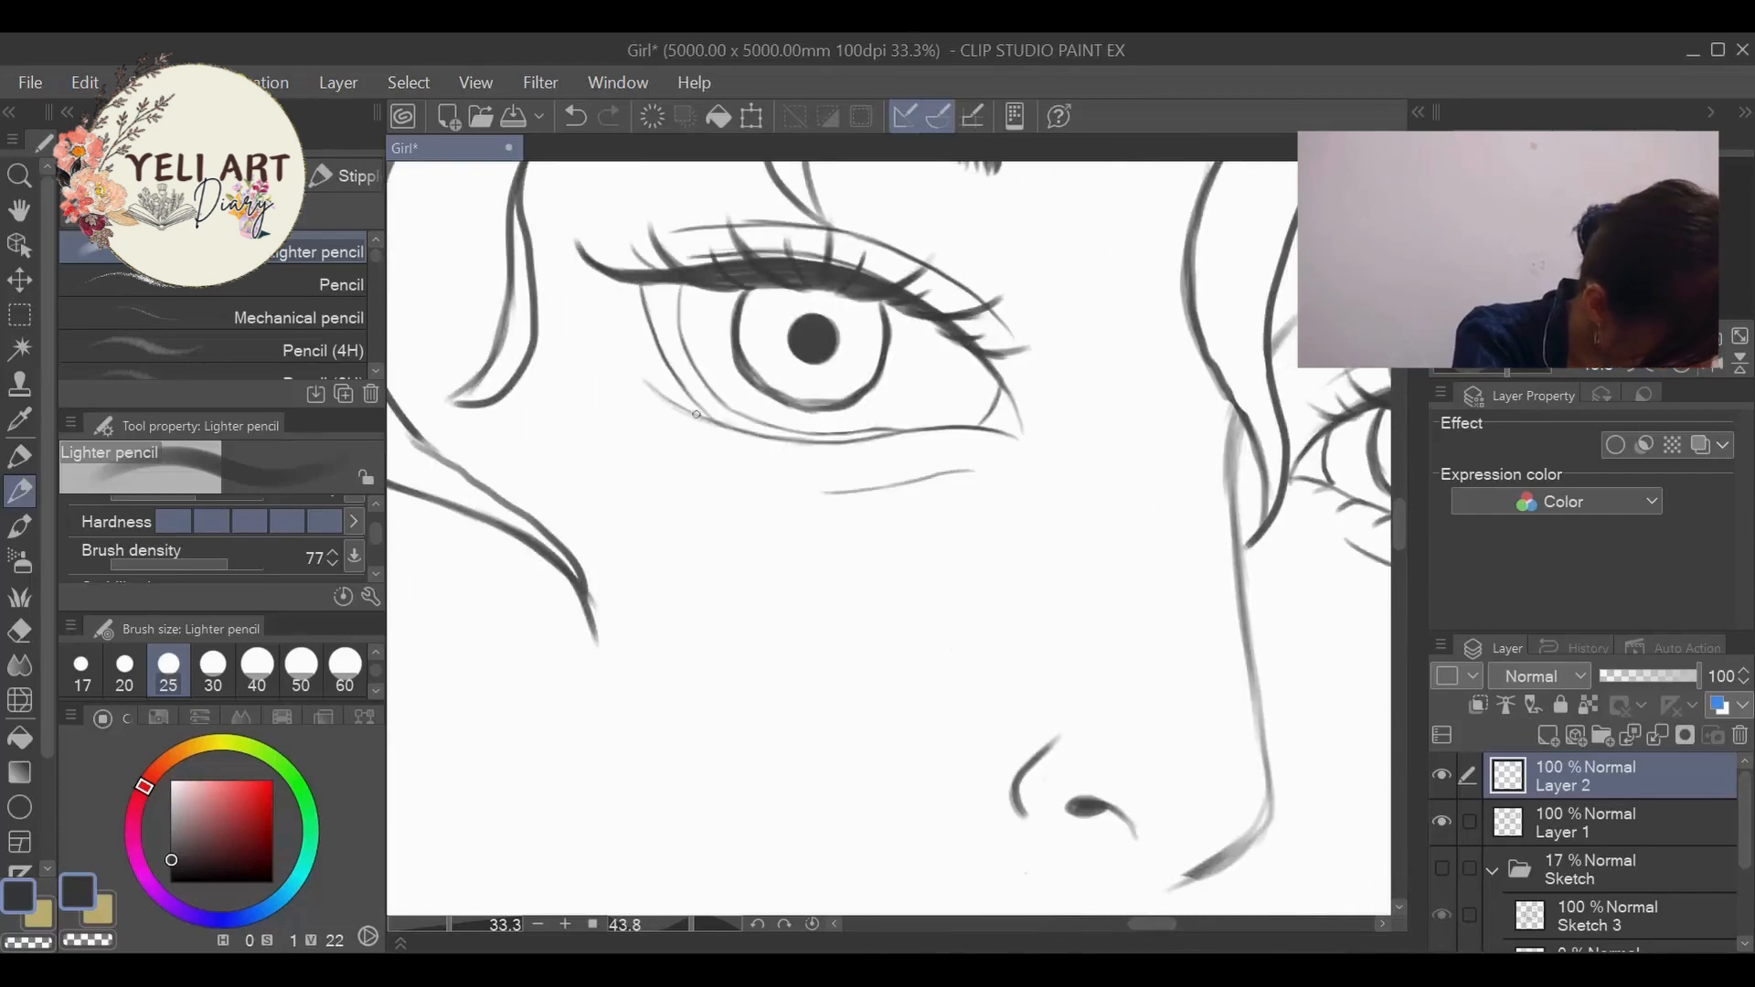
# - Draw short curved lower lashes at the outer corner of the left-hand eye with the pencil at brush size 25
pyautogui.moveTo(681, 409); pyautogui.dragTo(647, 416)
pyautogui.moveTo(653, 390)
pyautogui.mouseDown()
pyautogui.moveTo(609, 379)
pyautogui.moveTo(579, 314)
pyautogui.moveTo(627, 348)
pyautogui.mouseUp()
pyautogui.moveTo(579, 315); pyautogui.dragTo(609, 316)
pyautogui.moveTo(610, 383); pyautogui.dragTo(650, 392)
pyautogui.moveTo(648, 416)
pyautogui.mouseDown()
pyautogui.moveTo(691, 415)
pyautogui.moveTo(645, 420)
pyautogui.mouseUp()
pyautogui.moveTo(642, 382)
pyautogui.mouseDown()
pyautogui.moveTo(594, 384)
pyautogui.moveTo(586, 348)
pyautogui.mouseUp()
pyautogui.moveTo(621, 316); pyautogui.dragTo(580, 315)
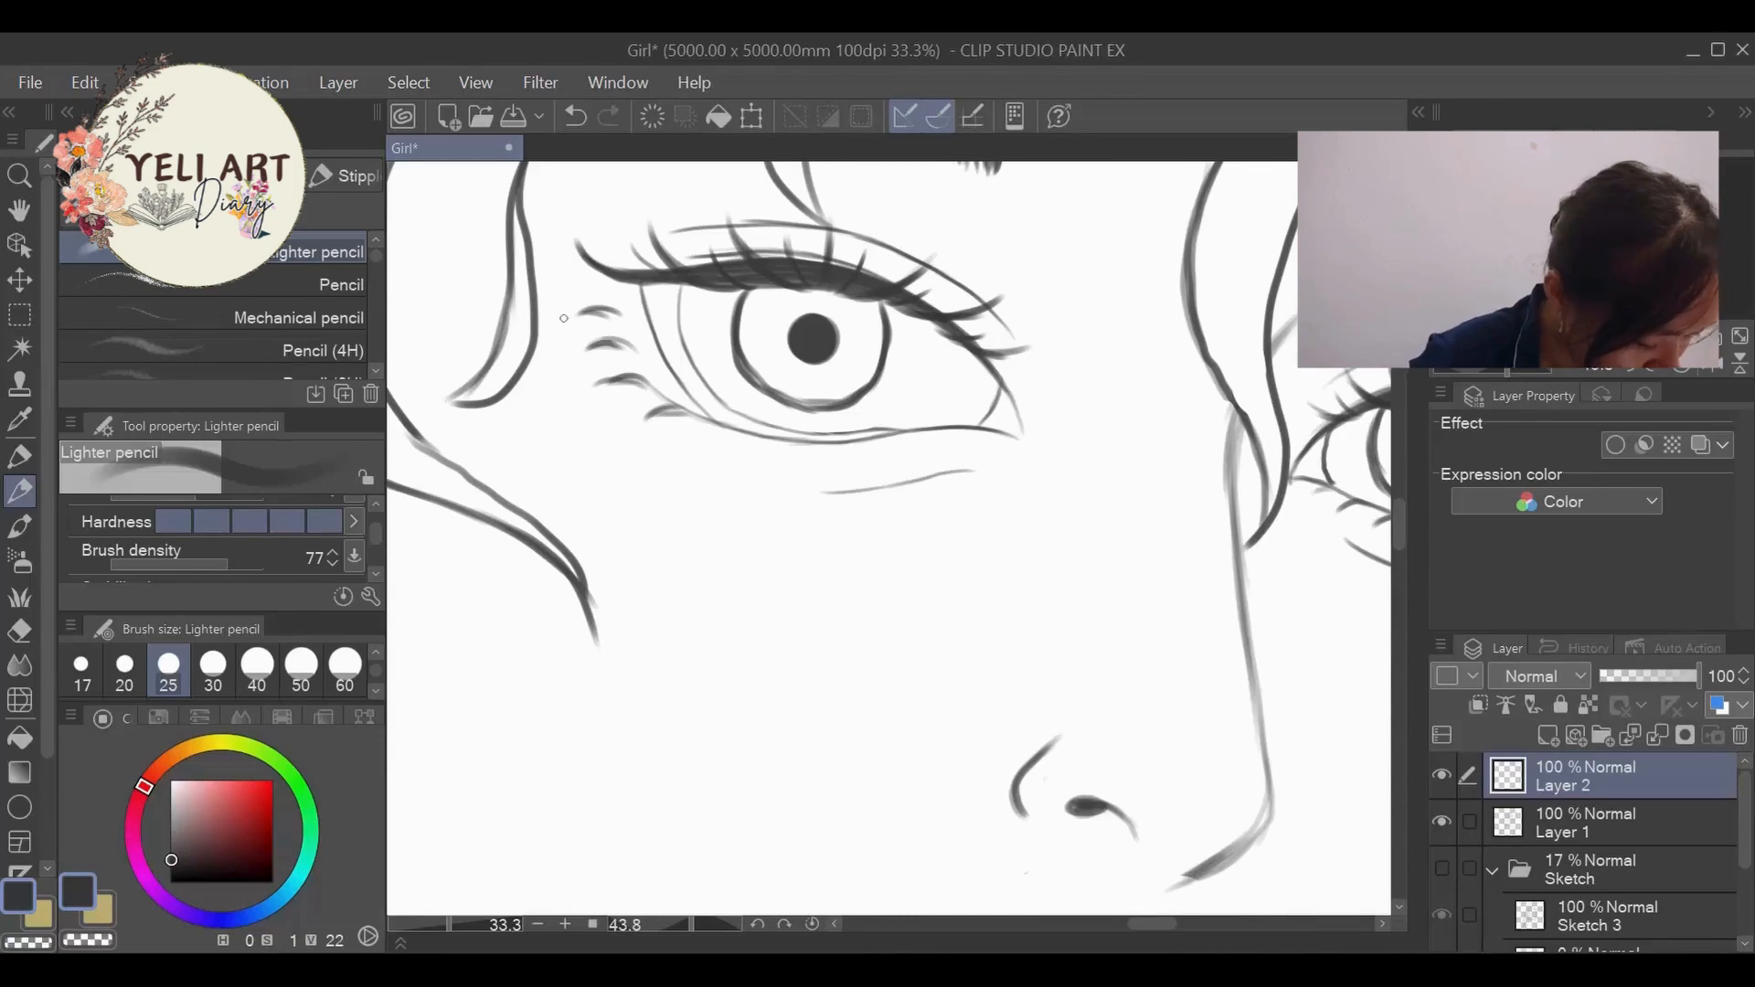
# - Continue the left-hand eye's short lower lashes along the lower lid towards its inner corner
pyautogui.moveTo(757, 434); pyautogui.dragTo(709, 439)
pyautogui.moveTo(815, 439); pyautogui.dragTo(775, 461)
pyautogui.moveTo(900, 434); pyautogui.dragTo(859, 466)
pyautogui.moveTo(947, 429)
pyautogui.mouseDown()
pyautogui.moveTo(987, 413)
pyautogui.moveTo(830, 459)
pyautogui.mouseUp()
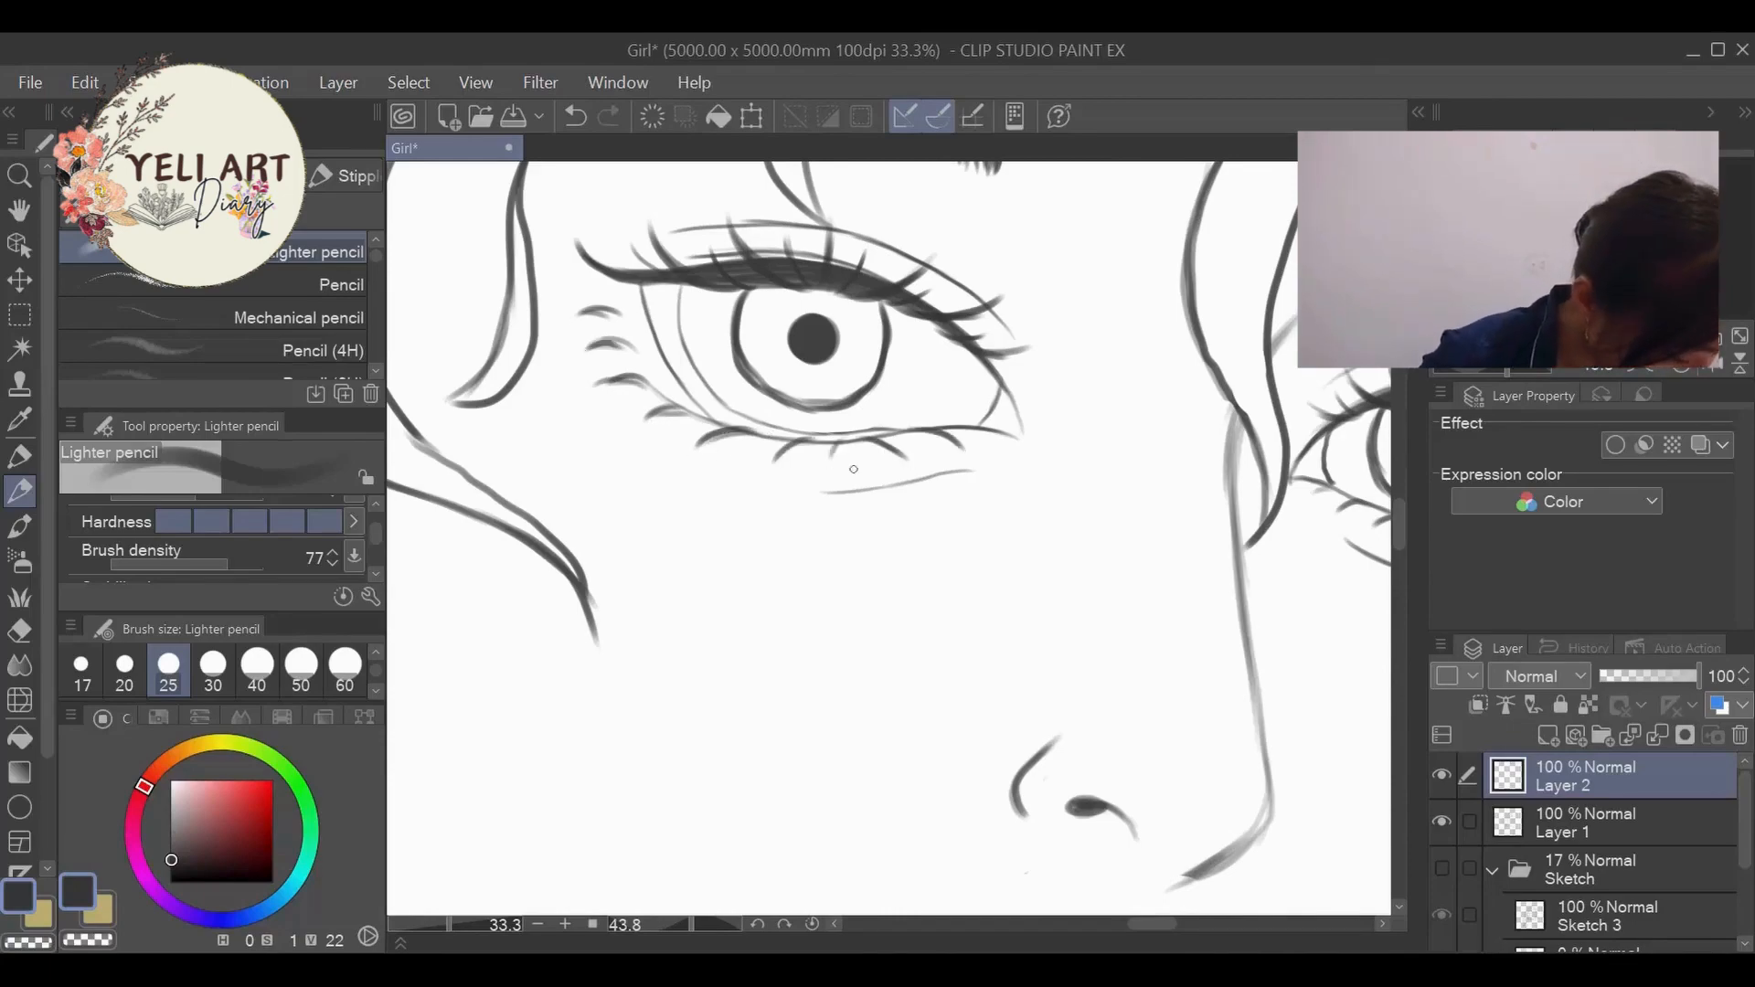
# - Erase the excess strokes around the left-hand eye's outermost lower lashes to leave clean single curves
pyautogui.scroll(-5, 874, 409)
pyautogui.scroll(6, 857, 385)
pyautogui.click(19, 631)
pyautogui.moveTo(767, 259); pyautogui.dragTo(706, 241)
pyautogui.moveTo(761, 304); pyautogui.dragTo(697, 292)
pyautogui.moveTo(765, 356)
pyautogui.mouseDown()
pyautogui.moveTo(713, 348)
pyautogui.moveTo(745, 345)
pyautogui.mouseUp()
pyautogui.moveTo(795, 416)
pyautogui.mouseDown()
pyautogui.moveTo(718, 368)
pyautogui.moveTo(718, 295)
pyautogui.mouseUp()
# - Refine the left-hand eye's outermost lower lashes with the Lighter pencil at brush size 17, undoing unwanted strokes
pyautogui.click(19, 492)
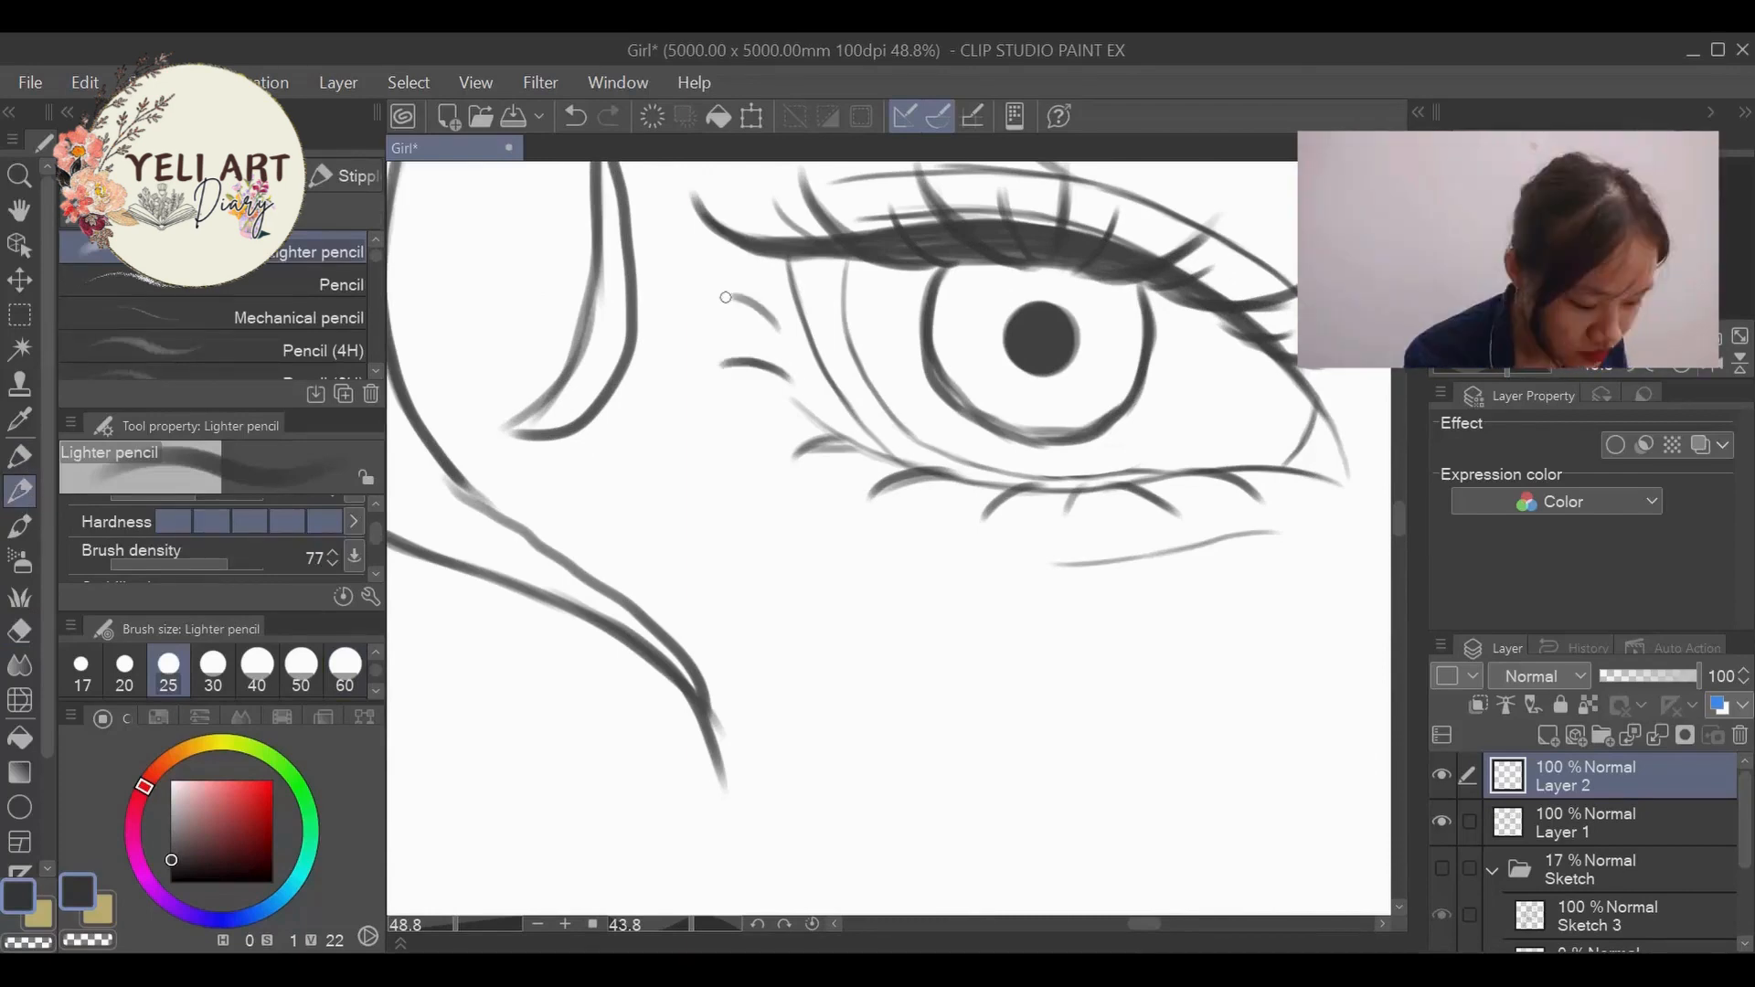
pyautogui.scroll(-3, 719, 301)
pyautogui.scroll(3, 713, 375)
pyautogui.click(81, 670)
pyautogui.moveTo(719, 380)
pyautogui.mouseDown()
pyautogui.moveTo(648, 359)
pyautogui.moveTo(625, 274)
pyautogui.mouseUp()
pyautogui.hotkey('ctrl', 'z')
pyautogui.hotkey('ctrl', 'z')
pyautogui.hotkey('ctrl', 'z')
pyautogui.hotkey('ctrl', 'z')
pyautogui.hotkey('ctrl', 'z')
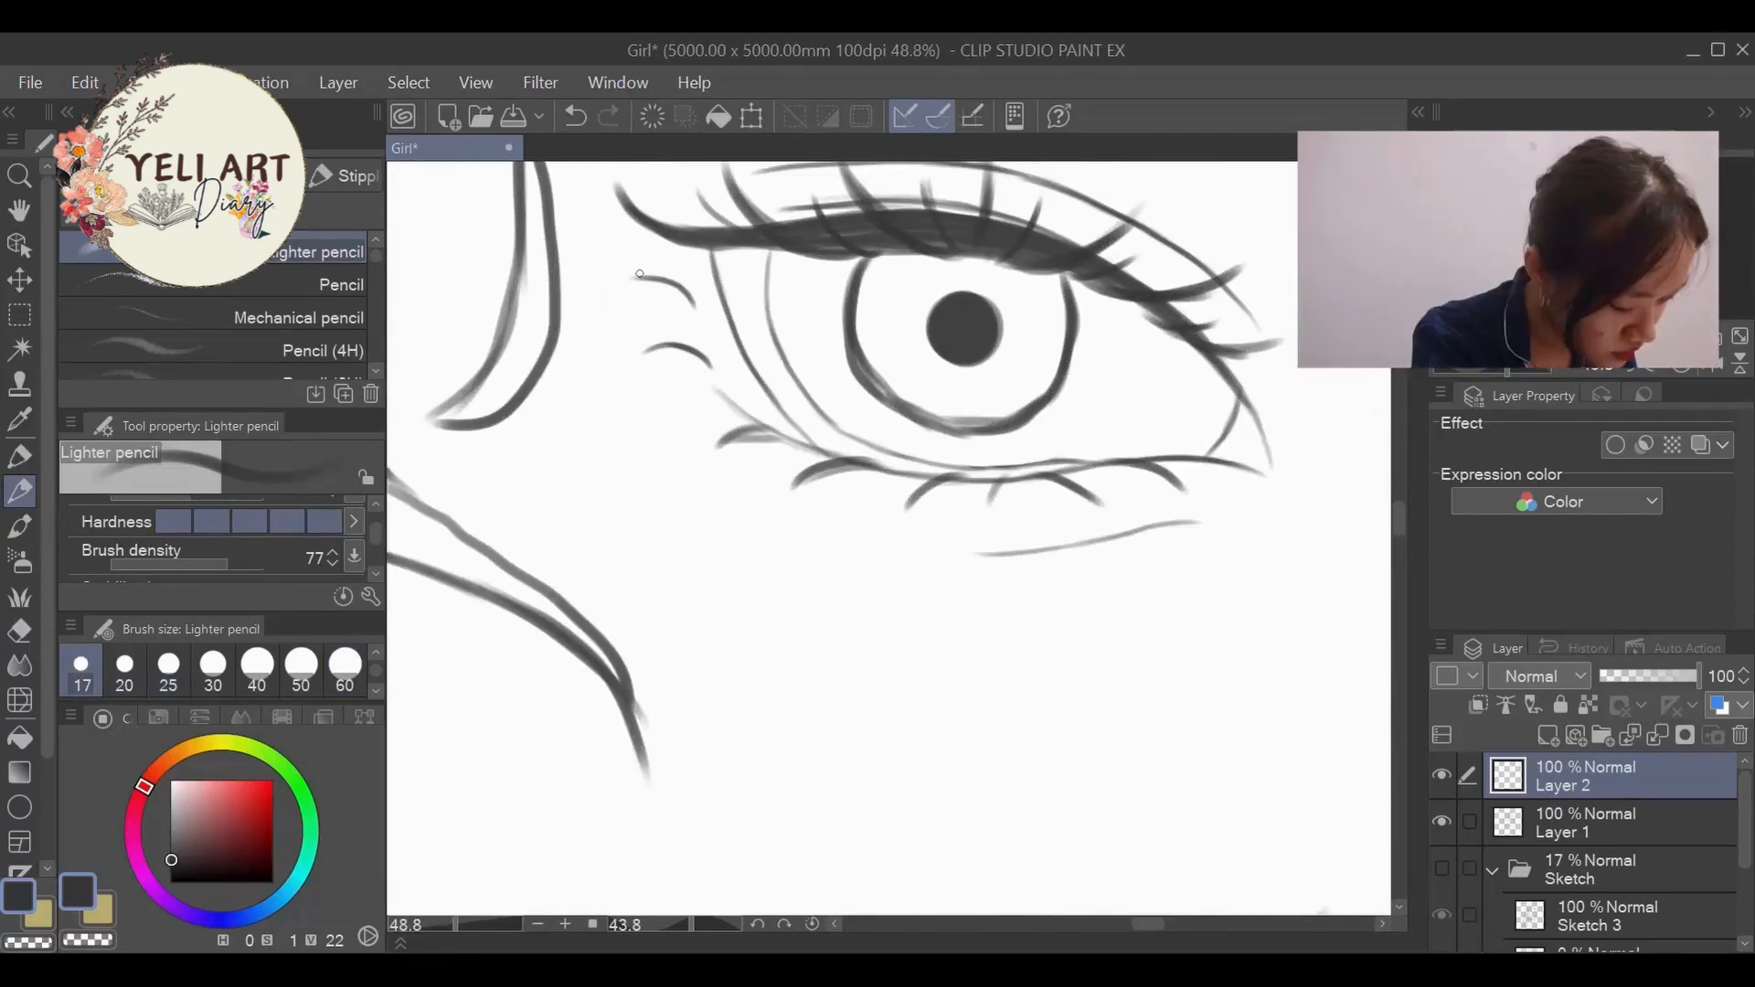
# - Retrace the left-hand eye's lower lashes along the lid with thin, darker strokes from the outer corner to below the iris
pyautogui.moveTo(779, 431); pyautogui.dragTo(715, 448)
pyautogui.moveTo(870, 464); pyautogui.dragTo(793, 490)
pyautogui.moveTo(962, 476); pyautogui.dragTo(909, 506)
pyautogui.moveTo(1013, 475); pyautogui.dragTo(988, 519)
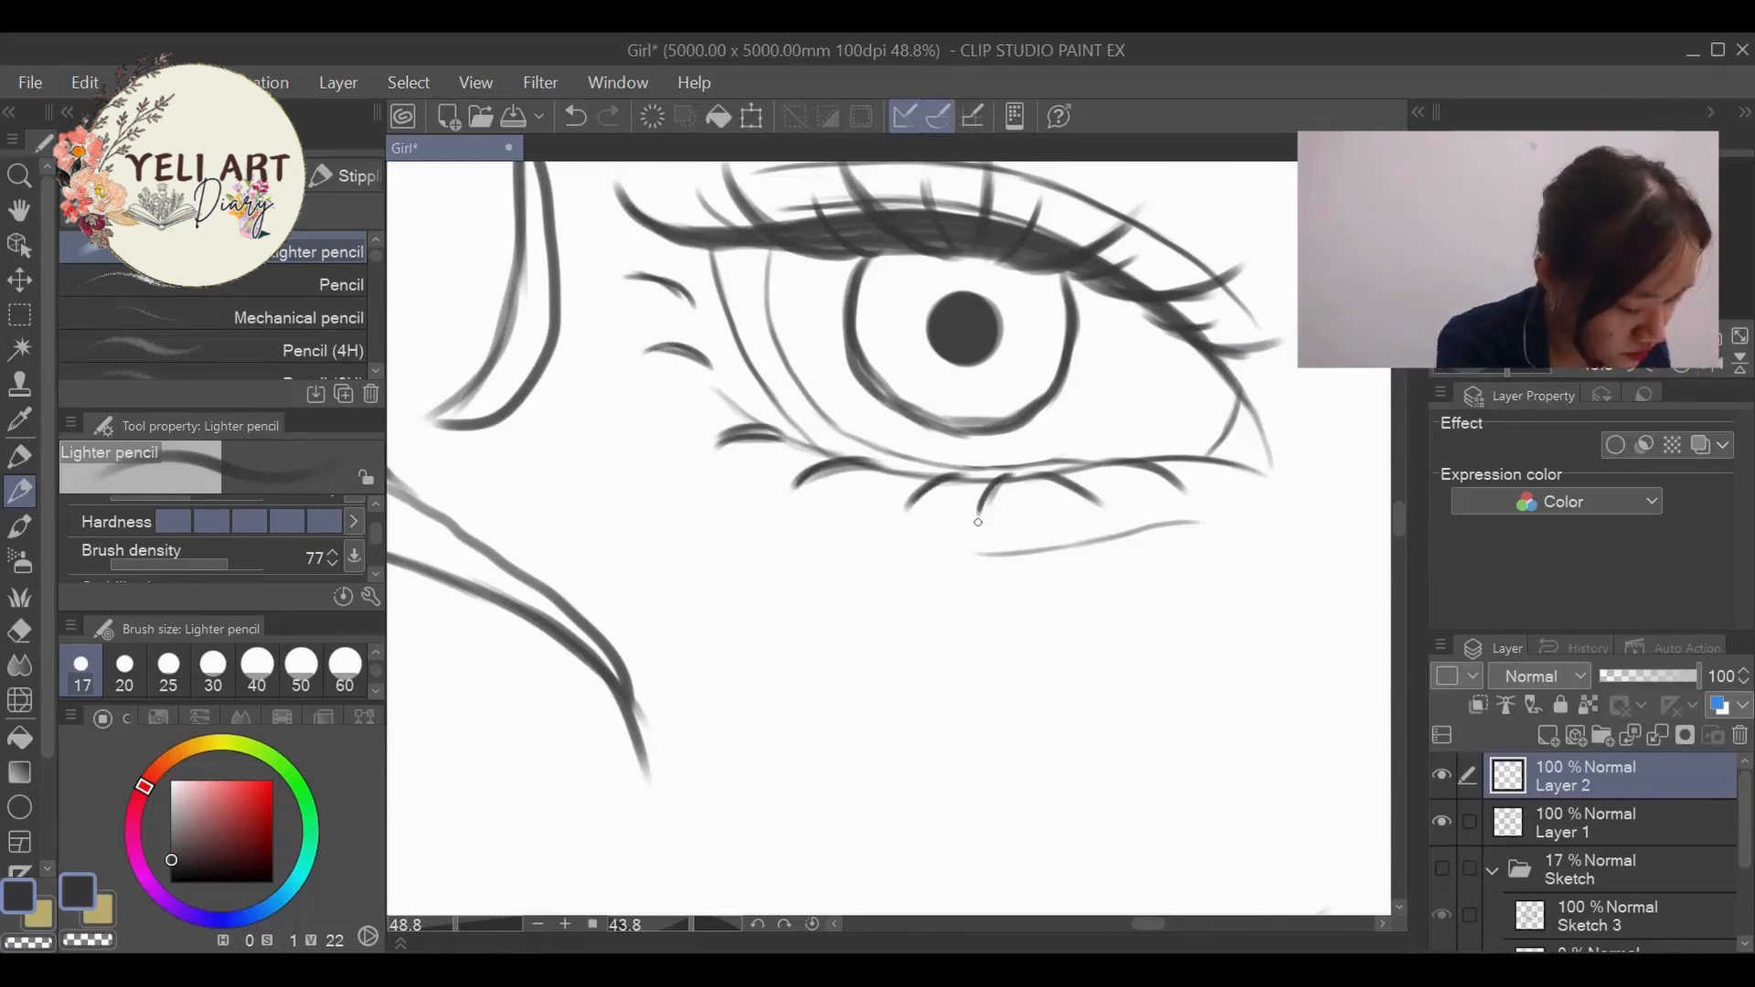
# - Examine the left-hand eye's lower lashes up close and against the other eye and the whole face
pyautogui.scroll(-5, 951, 525)
pyautogui.scroll(3, 1024, 508)
pyautogui.scroll(-1, 915, 567)
pyautogui.scroll(1, 777, 641)
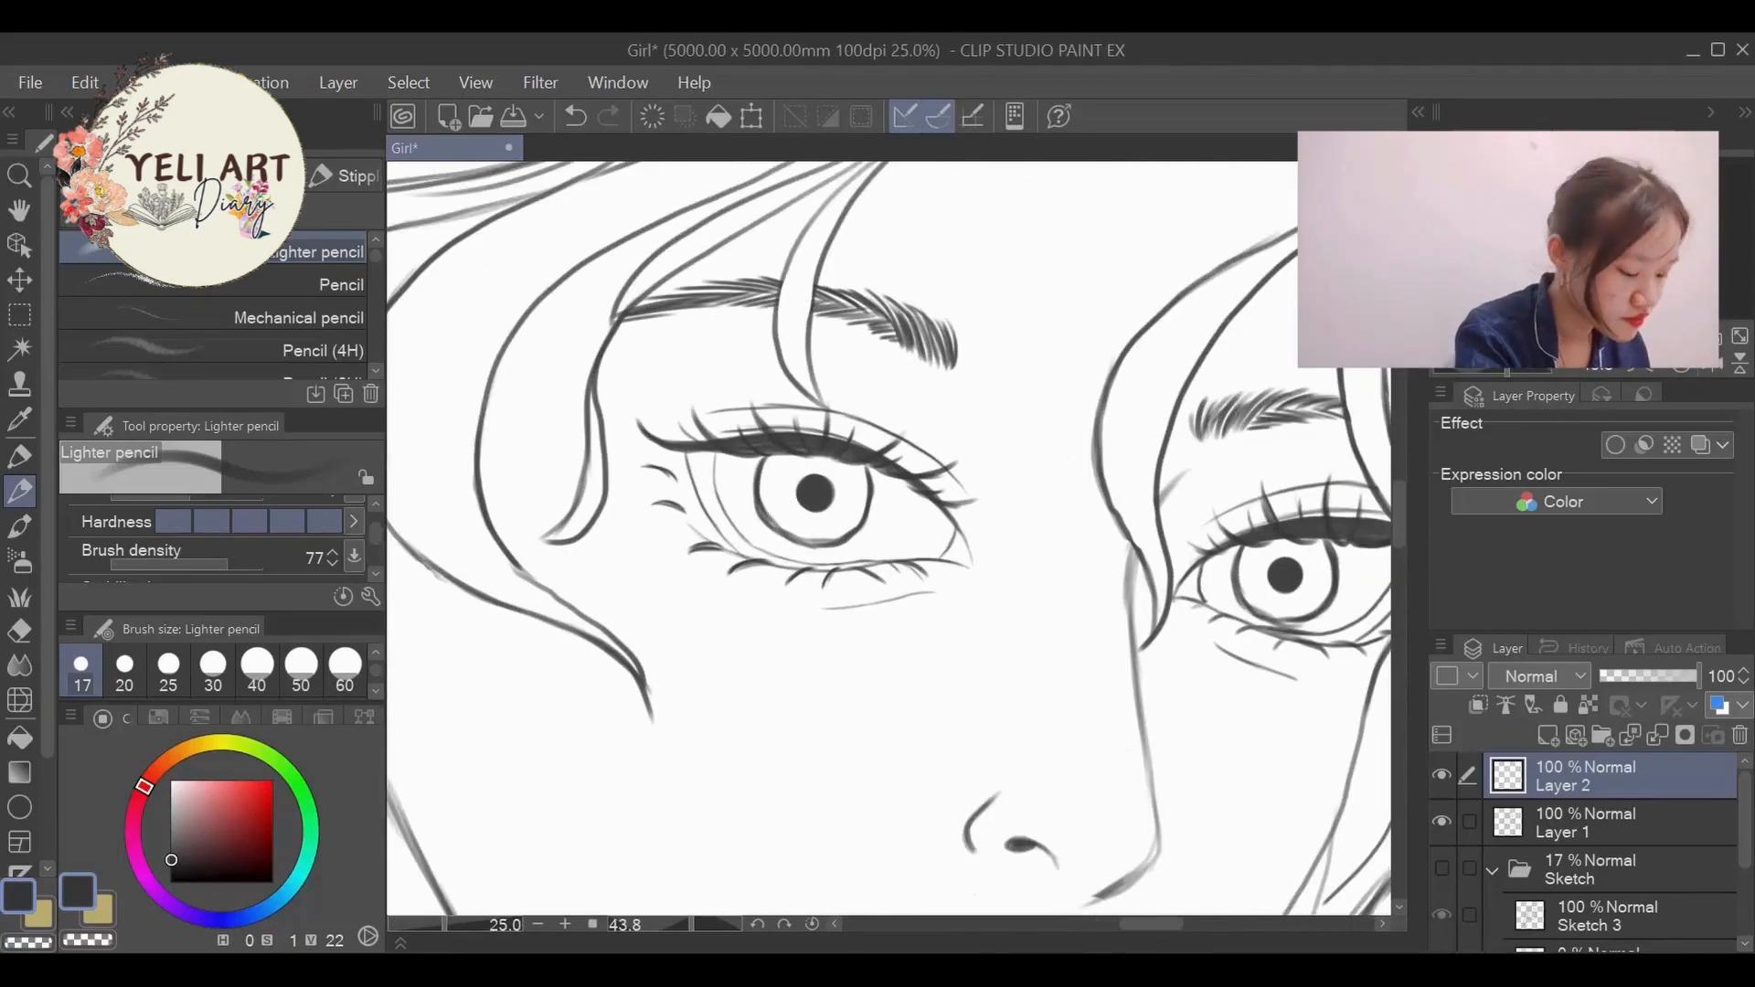
pyautogui.scroll(3, 838, 588)
pyautogui.scroll(-1, 1046, 640)
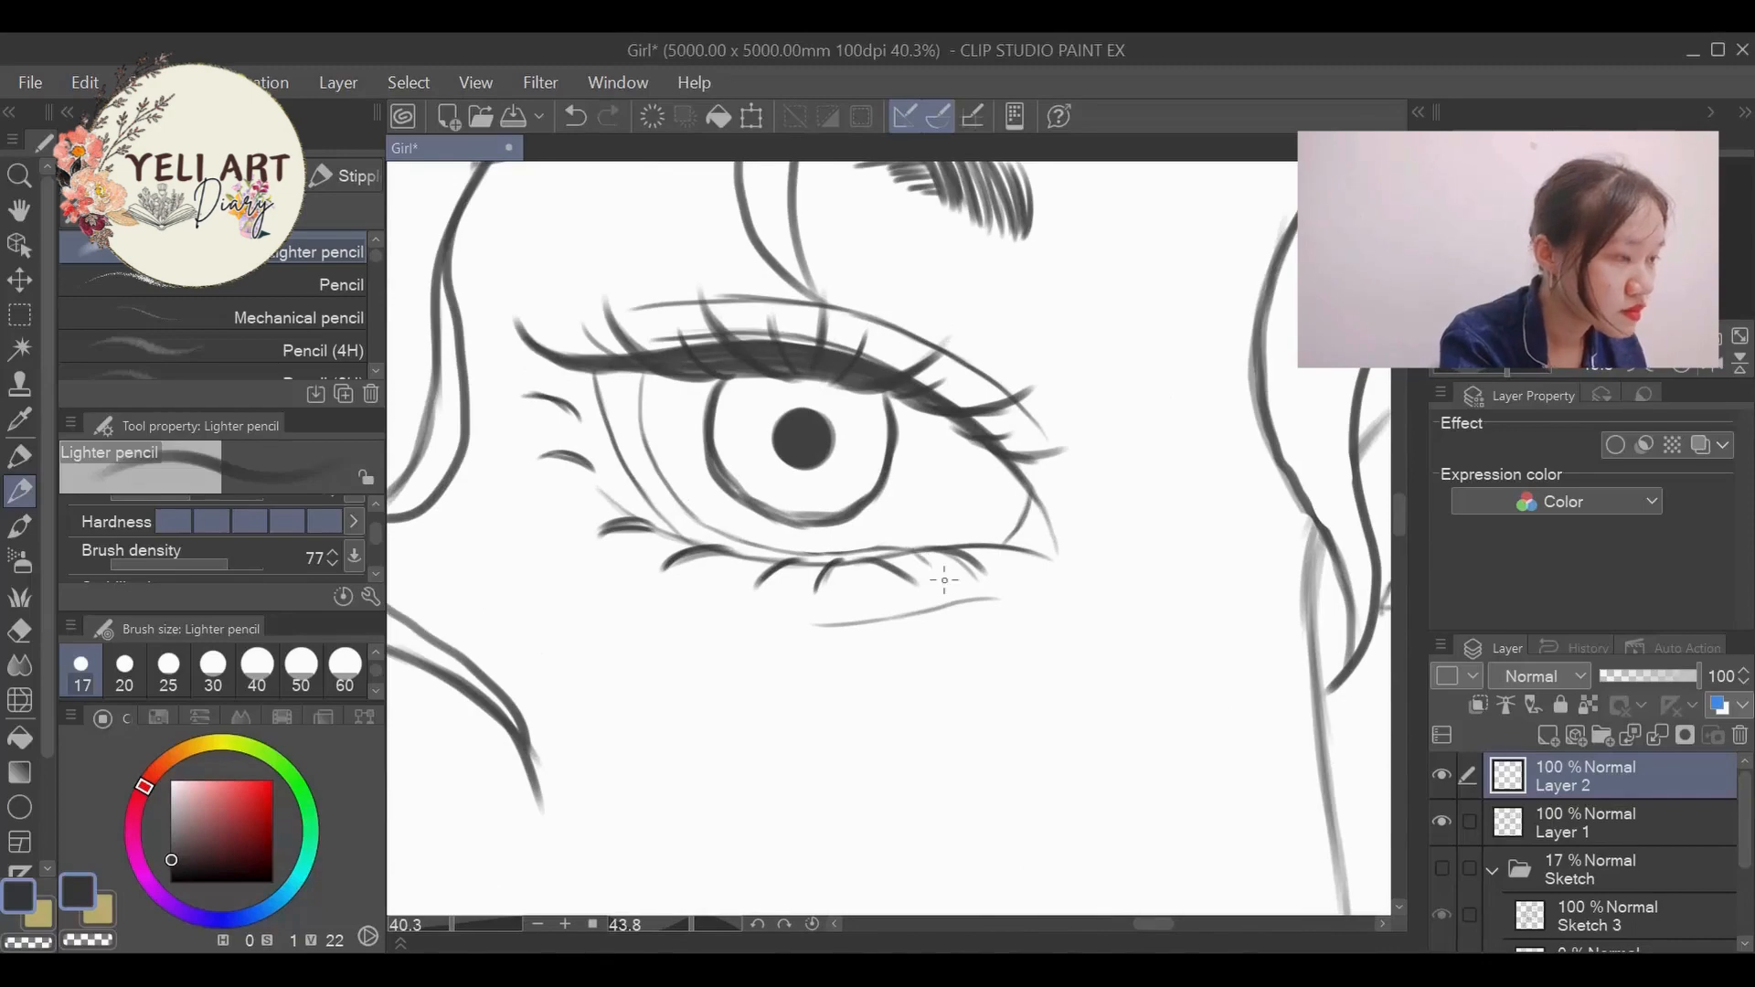
pyautogui.scroll(-6, 955, 778)
pyautogui.scroll(4, 900, 410)
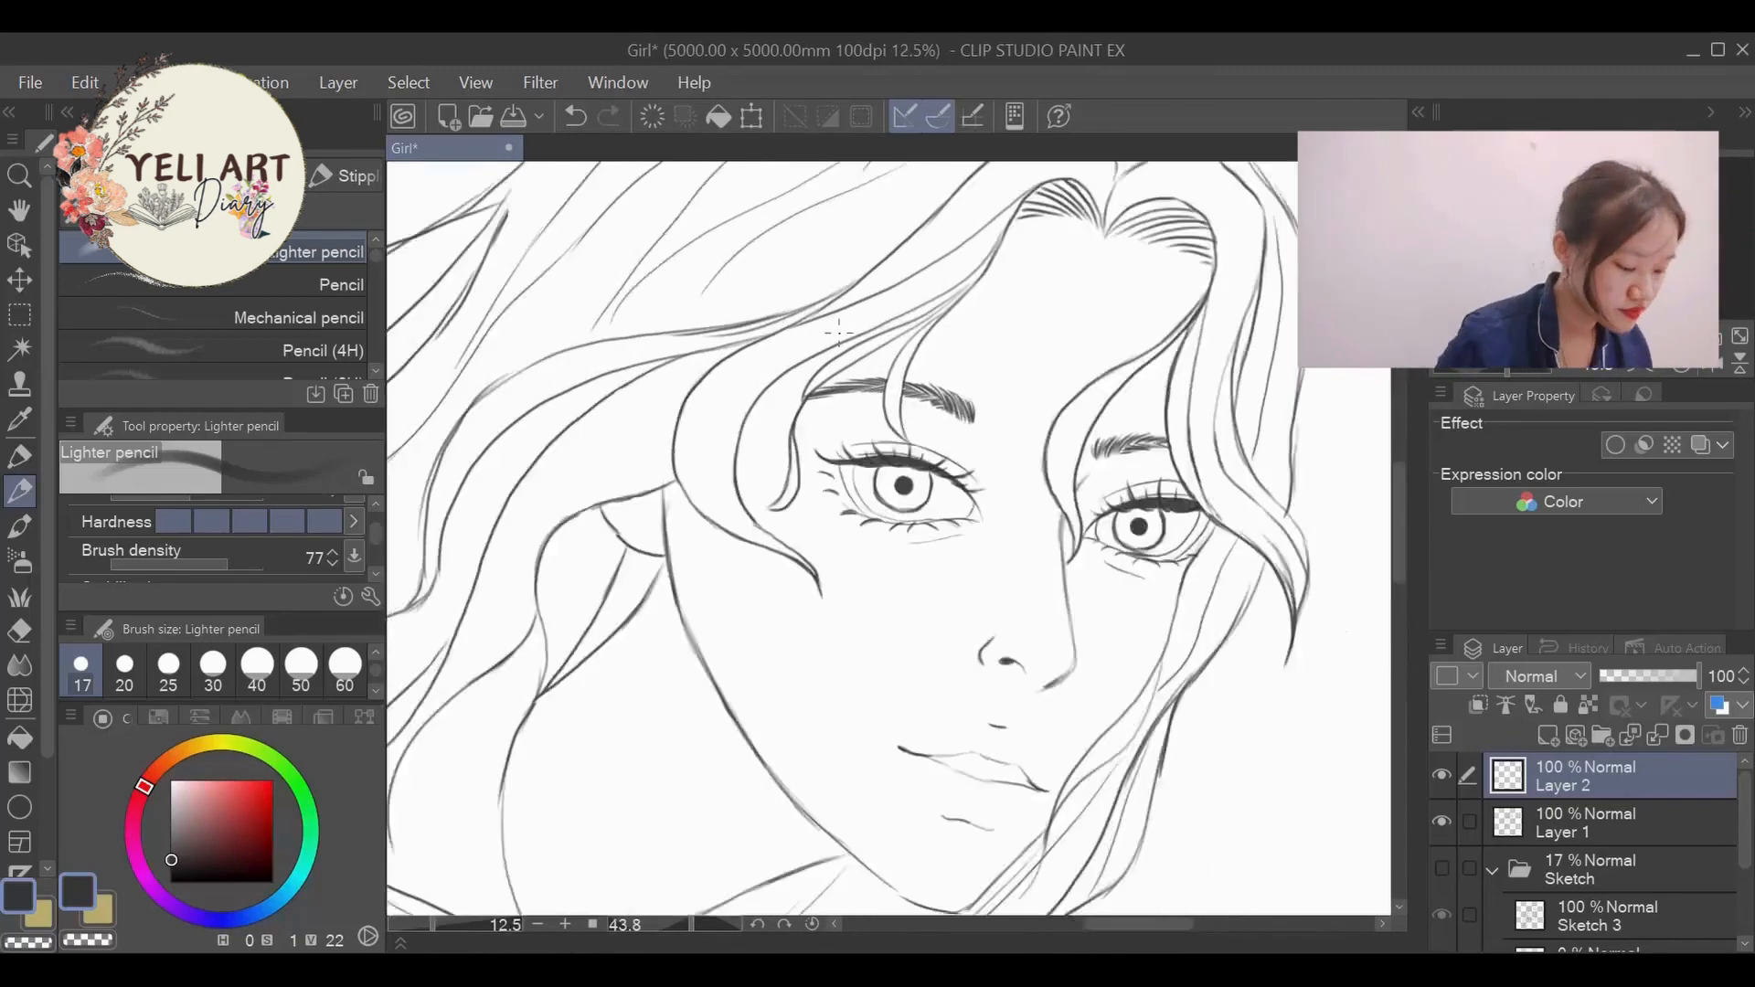
# - Make Layer 1 the active layer and rotate the canvas view to -2.4 degrees so the figure stands nearly upright
pyautogui.click(1582, 811)
pyautogui.moveTo(1036, 468); pyautogui.dragTo(1045, 441)
pyautogui.scroll(-6, 1079, 420)
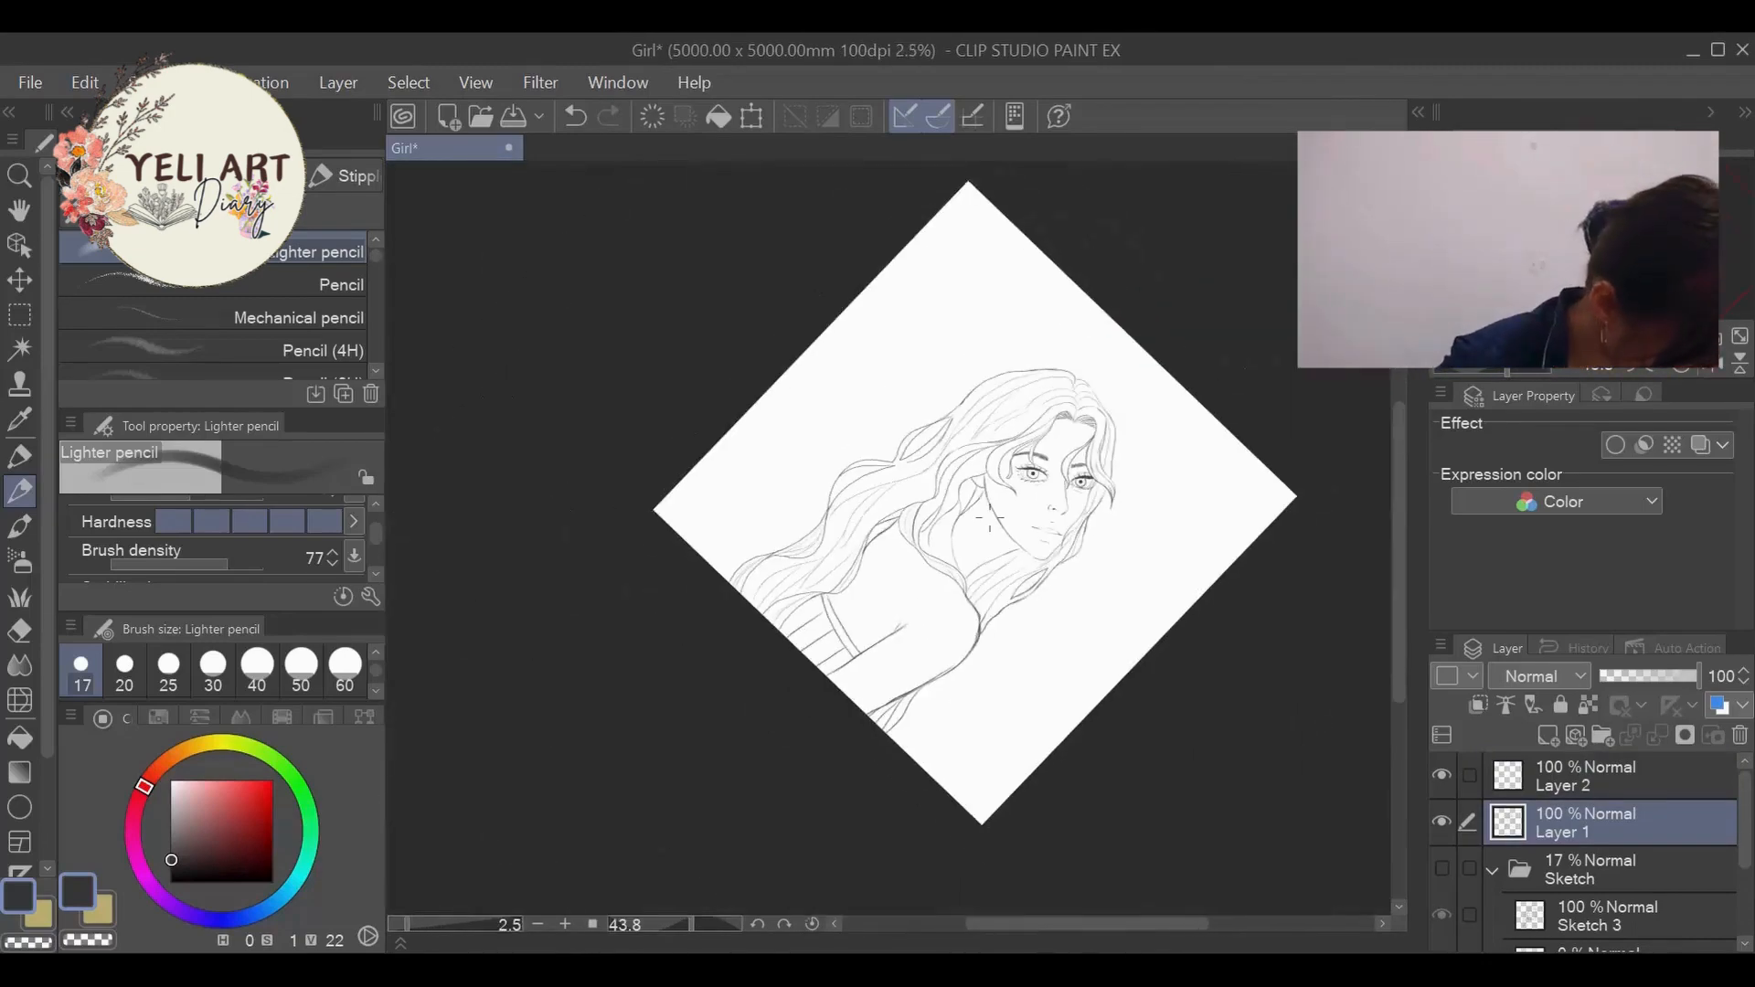
pyautogui.moveTo(691, 922); pyautogui.dragTo(674, 920)
pyautogui.scroll(6, 1027, 381)
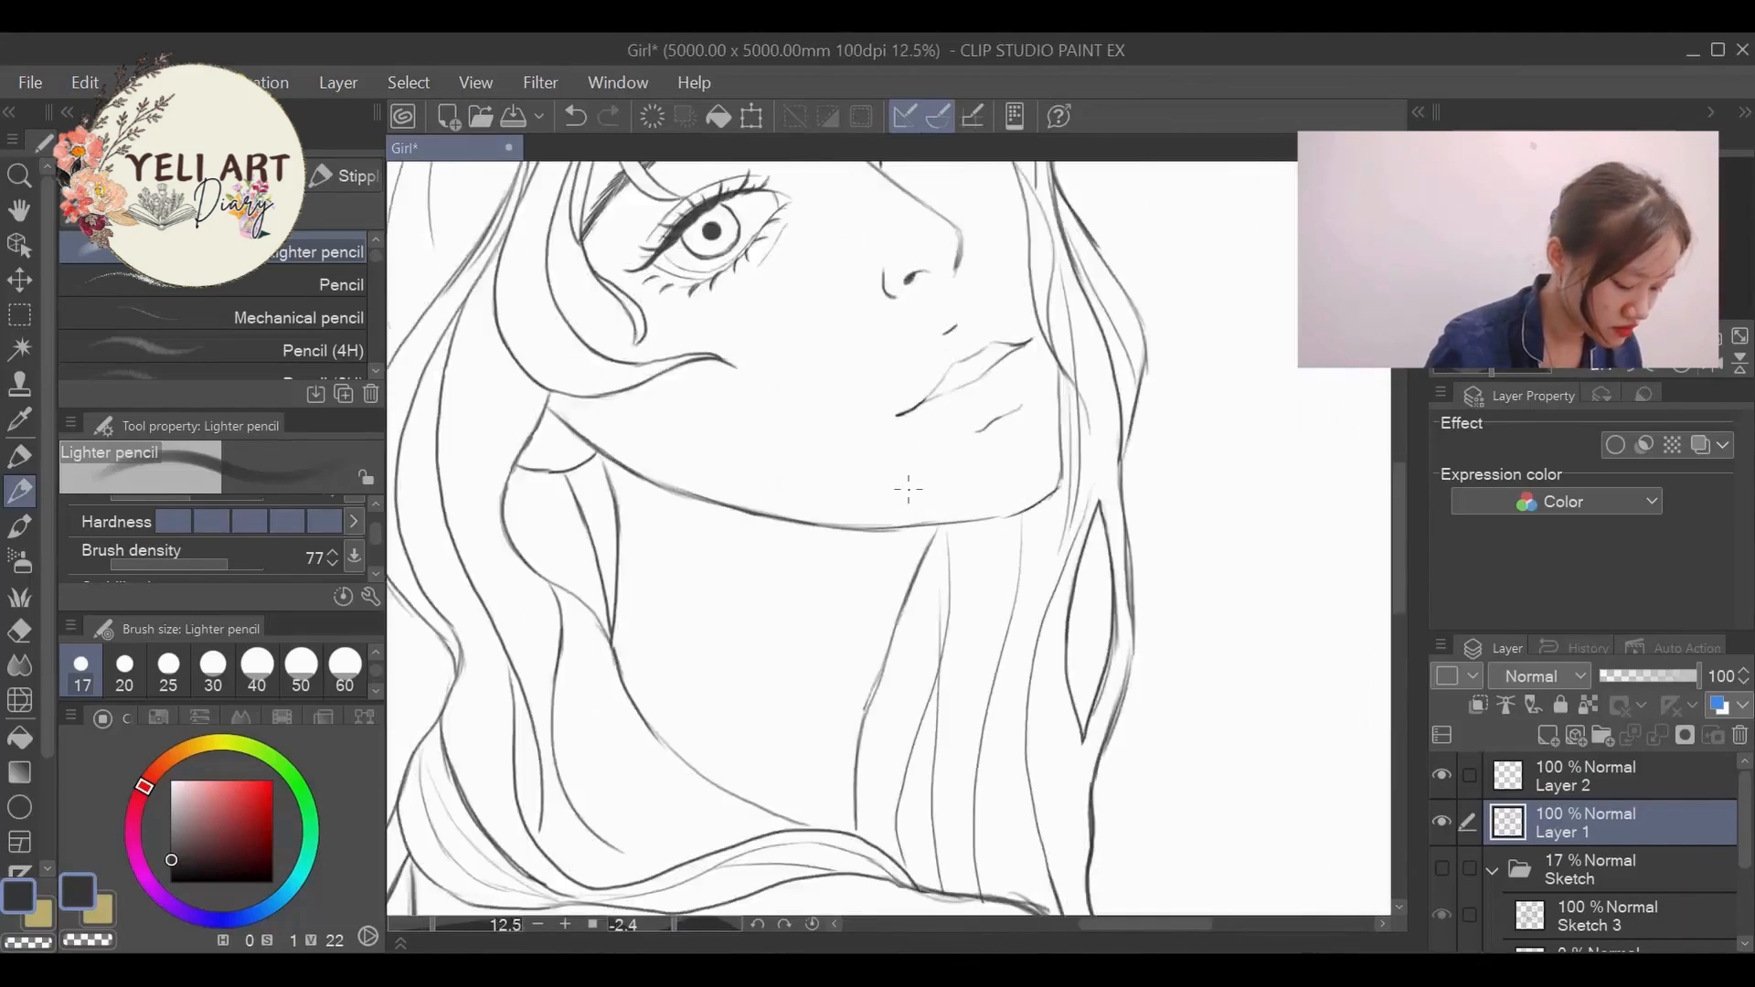
# - Examine the line art, comparing the whole figure with closer views of the face, both eyes and their lashes
pyautogui.scroll(-5, 1094, 543)
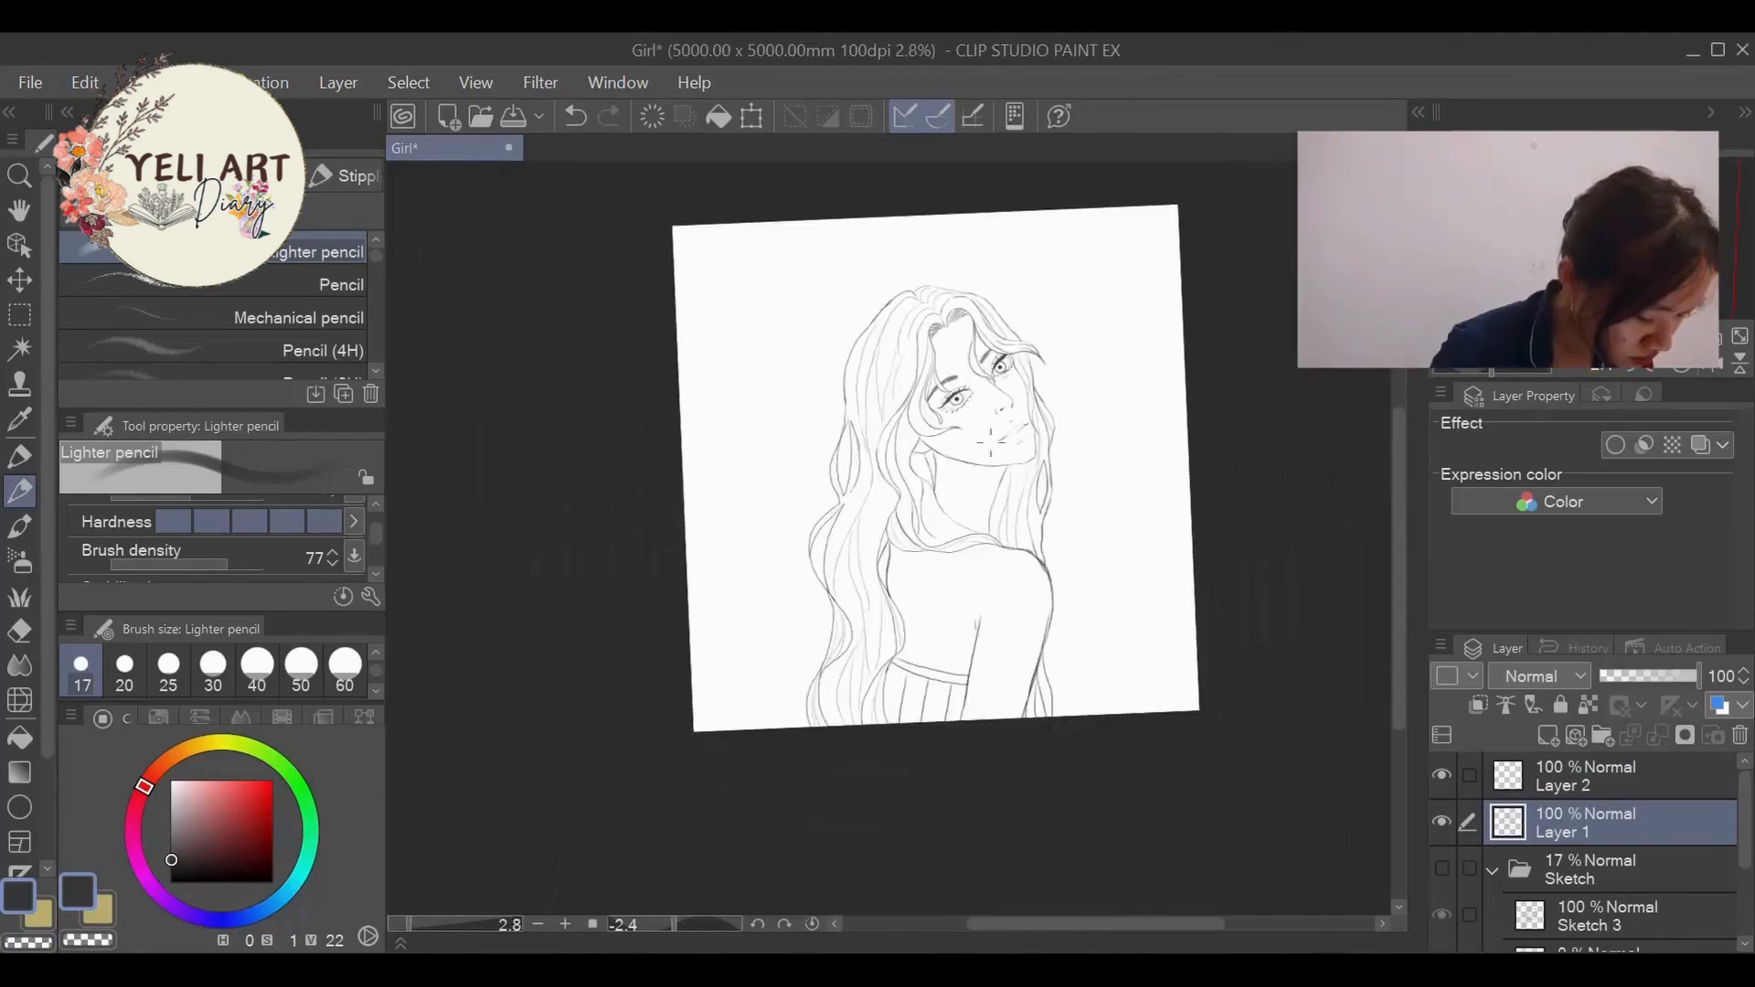
pyautogui.scroll(3, 976, 744)
pyautogui.moveTo(920, 513); pyautogui.dragTo(930, 570)
pyautogui.scroll(-6, 930, 555)
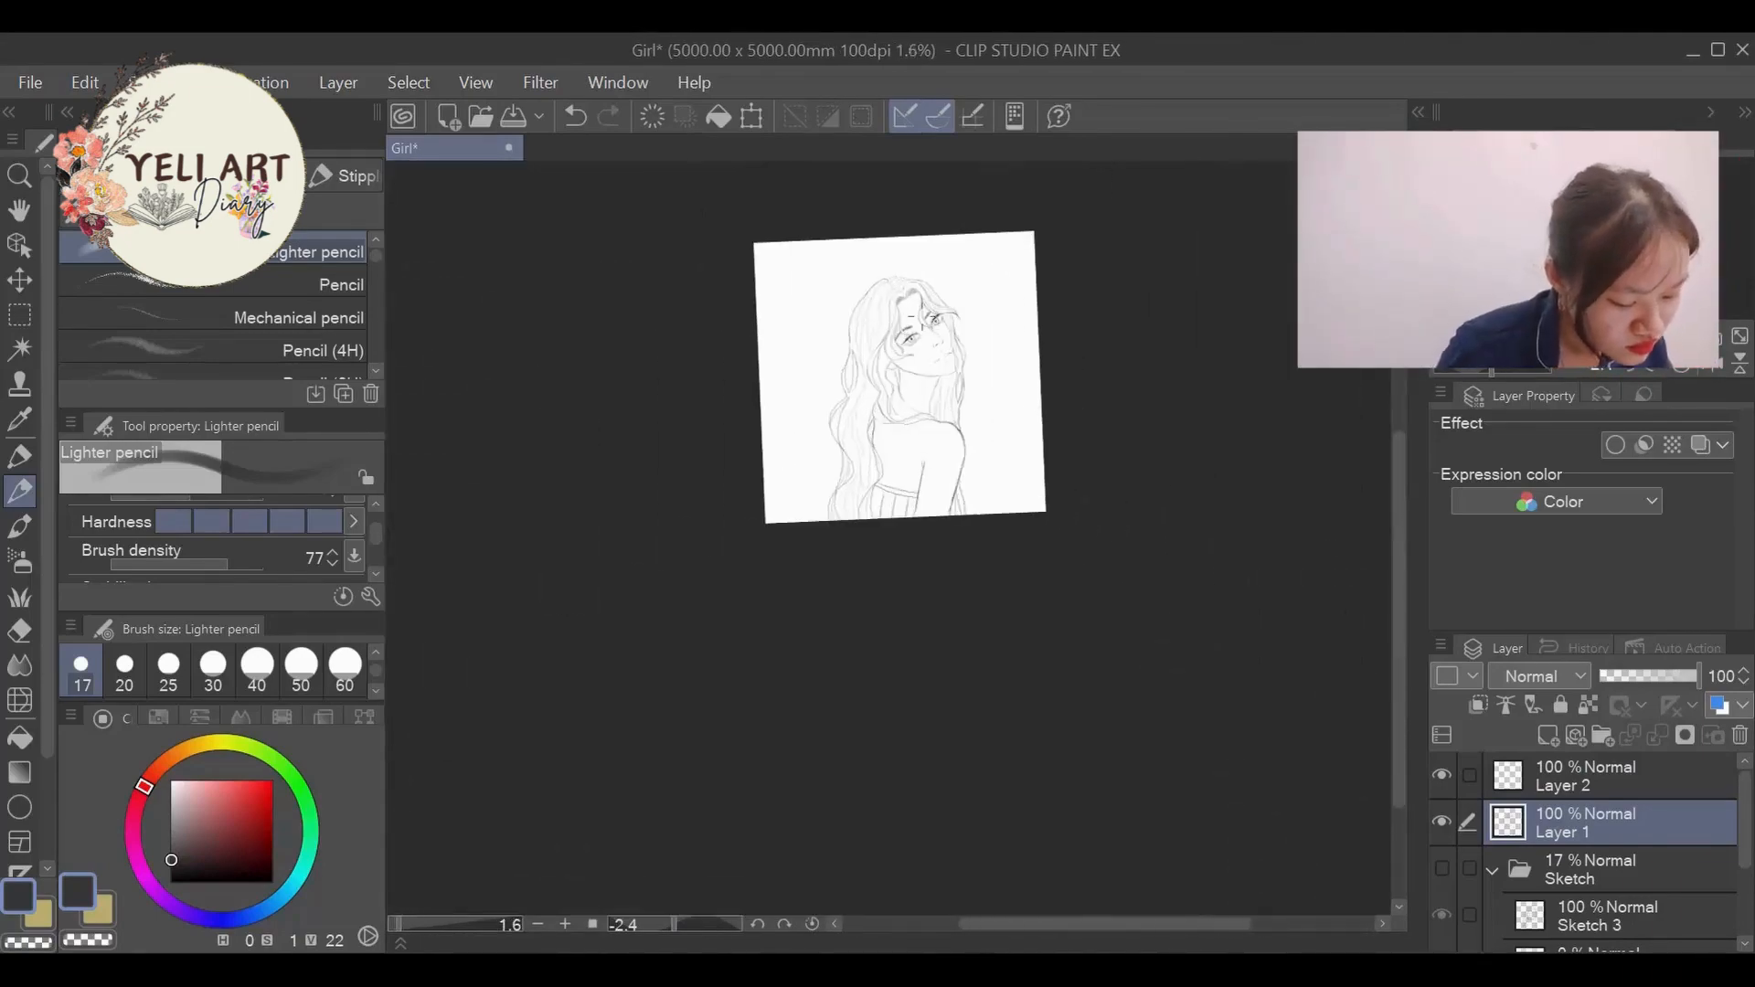
pyautogui.scroll(2, 912, 320)
pyautogui.scroll(-2, 913, 320)
pyautogui.scroll(1, 917, 321)
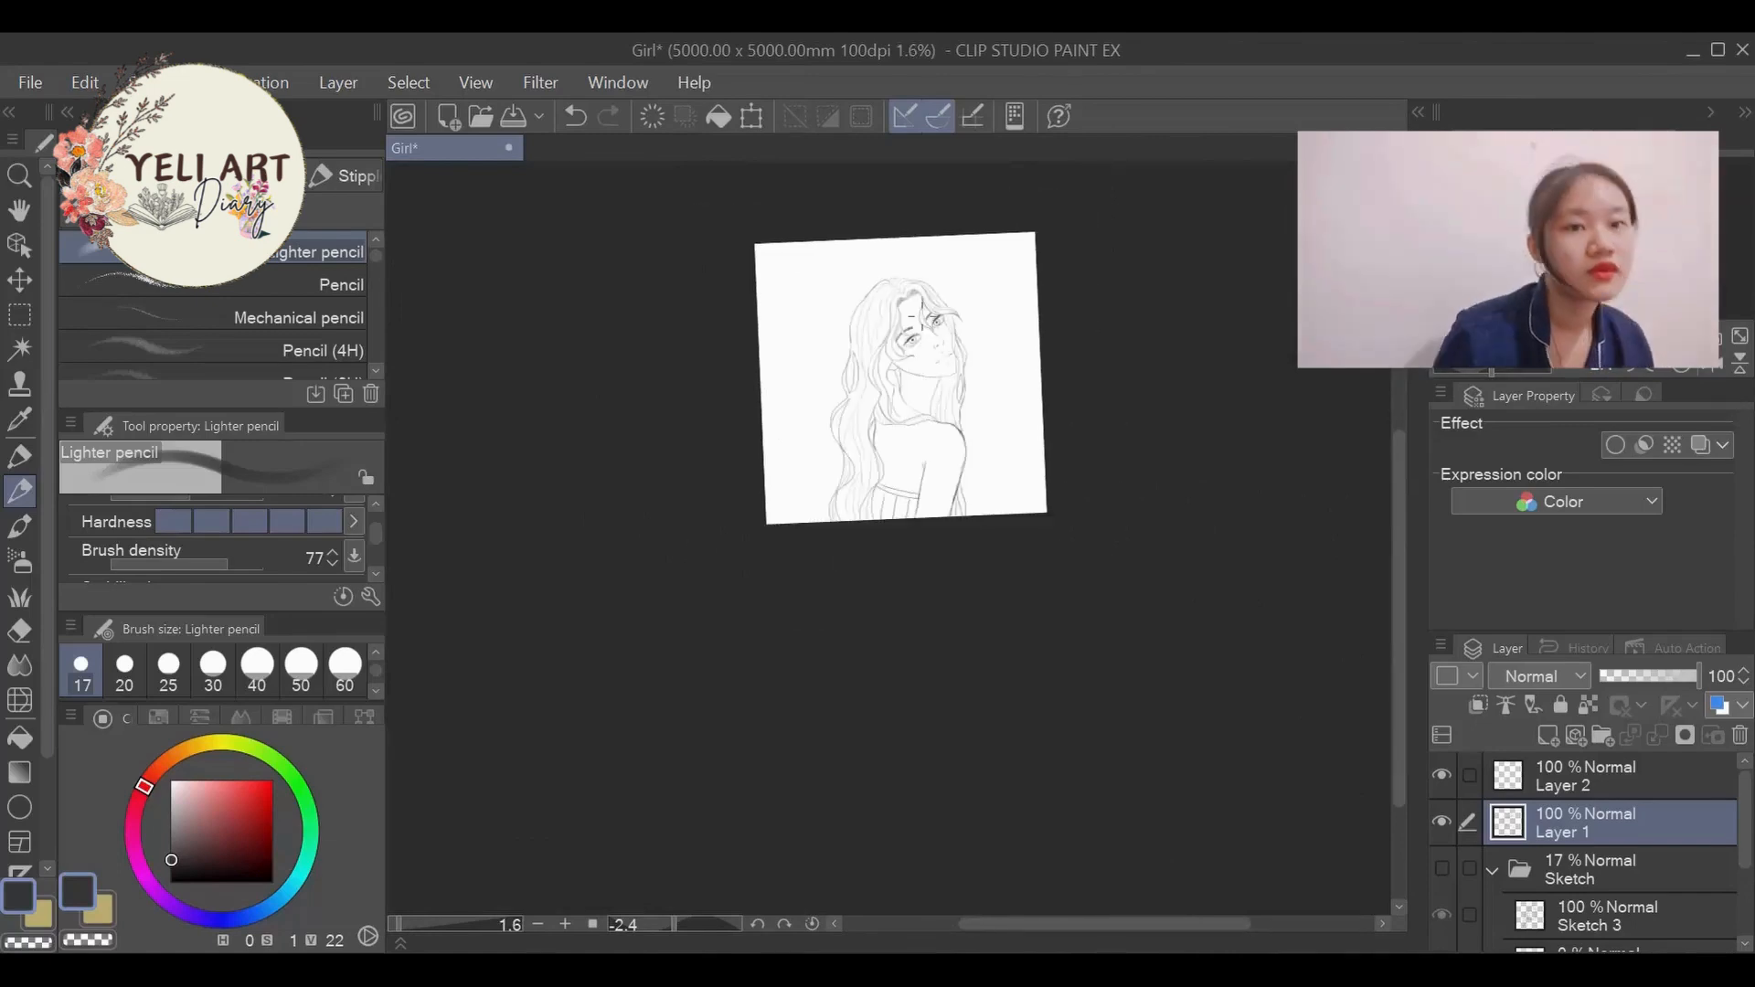
pyautogui.scroll(-1, 917, 321)
pyautogui.scroll(4, 917, 321)
pyautogui.scroll(1, 1060, 301)
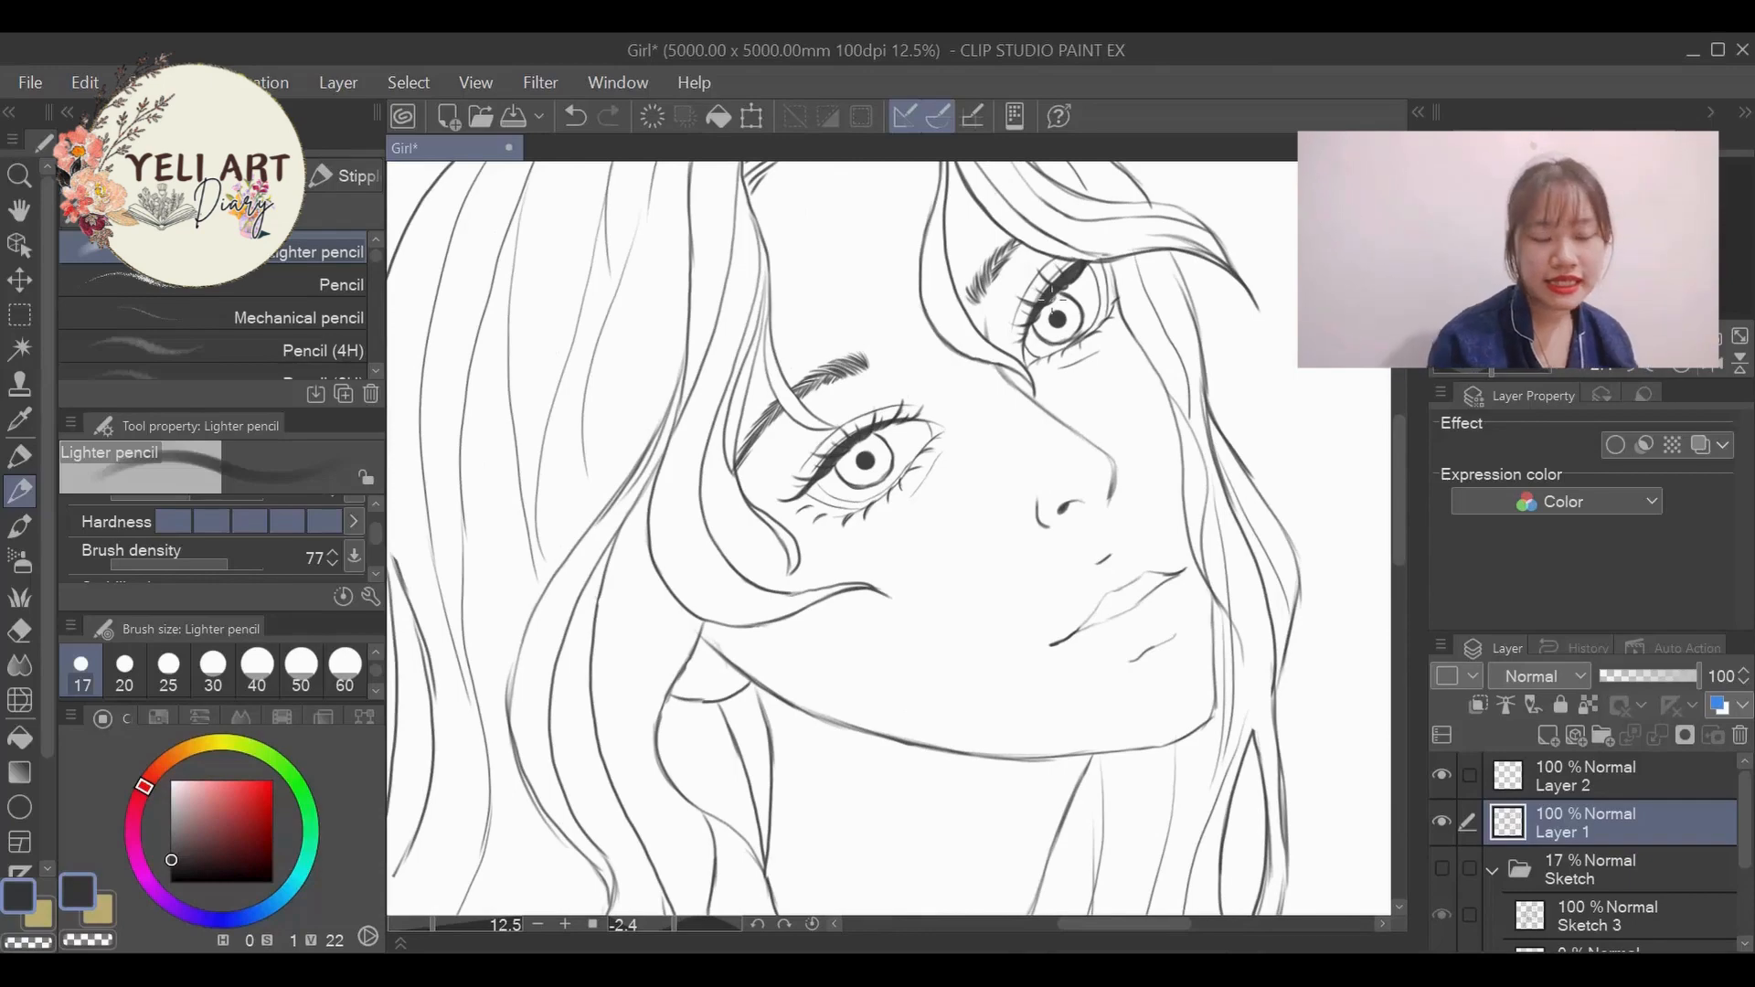
pyautogui.scroll(-2, 1052, 300)
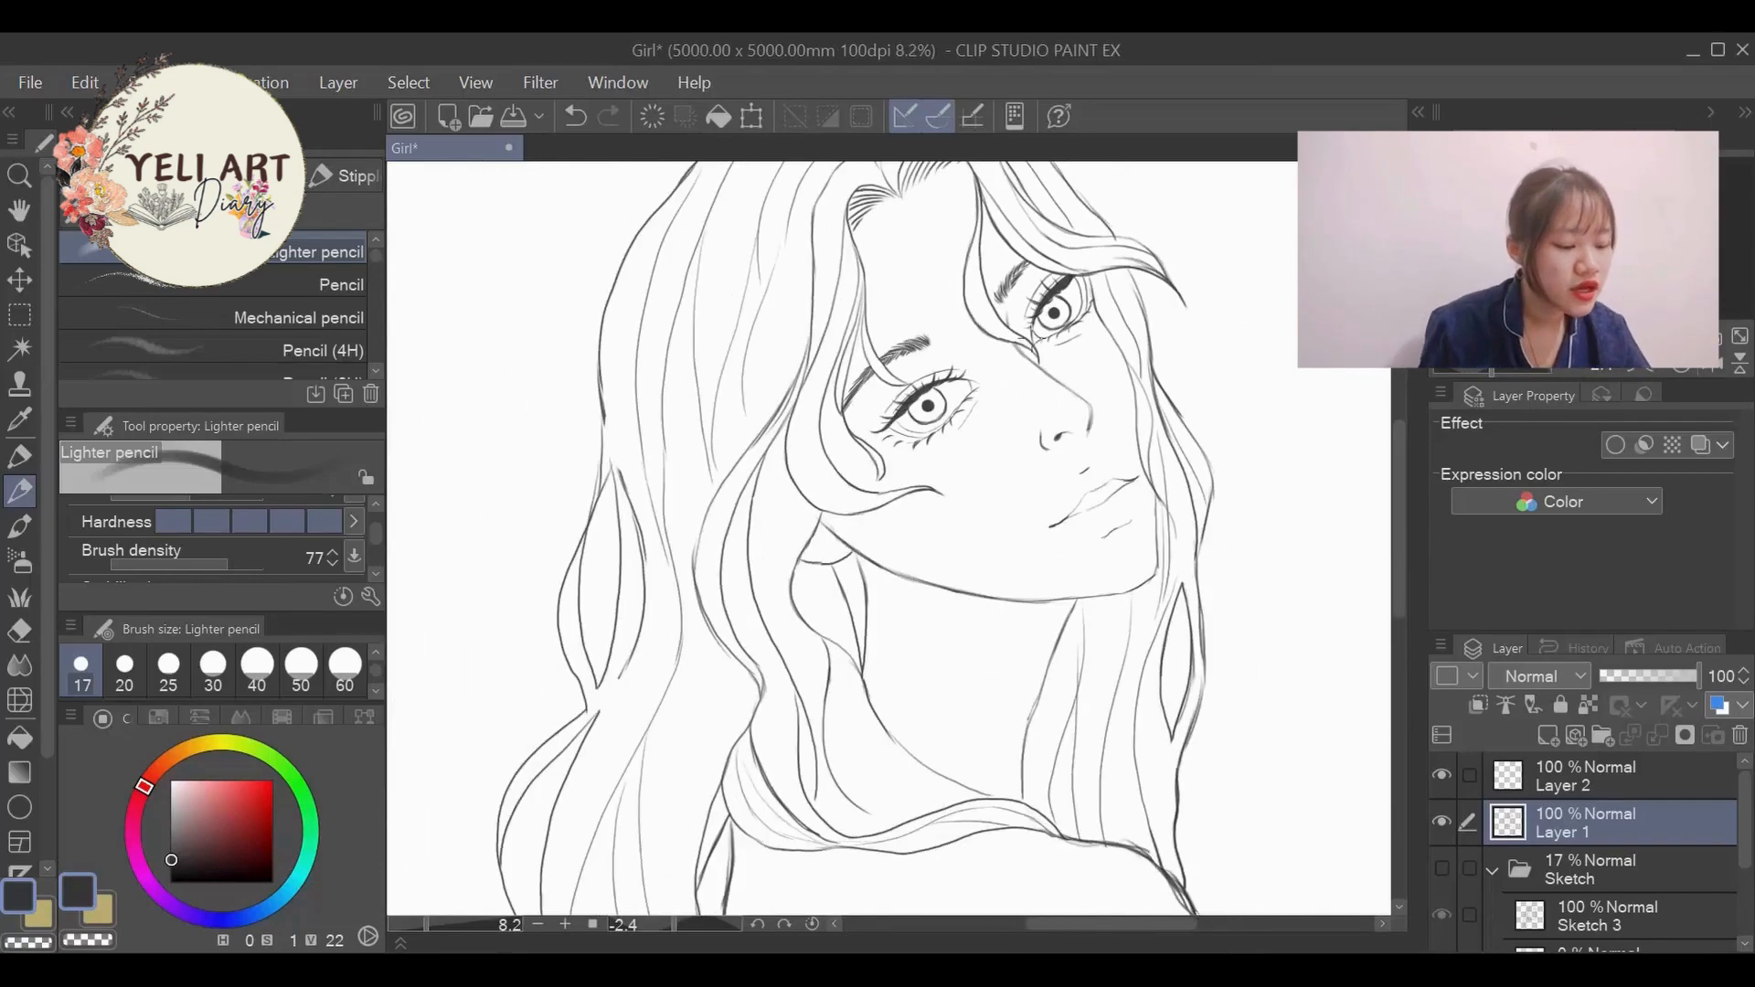
pyautogui.scroll(5, 1093, 263)
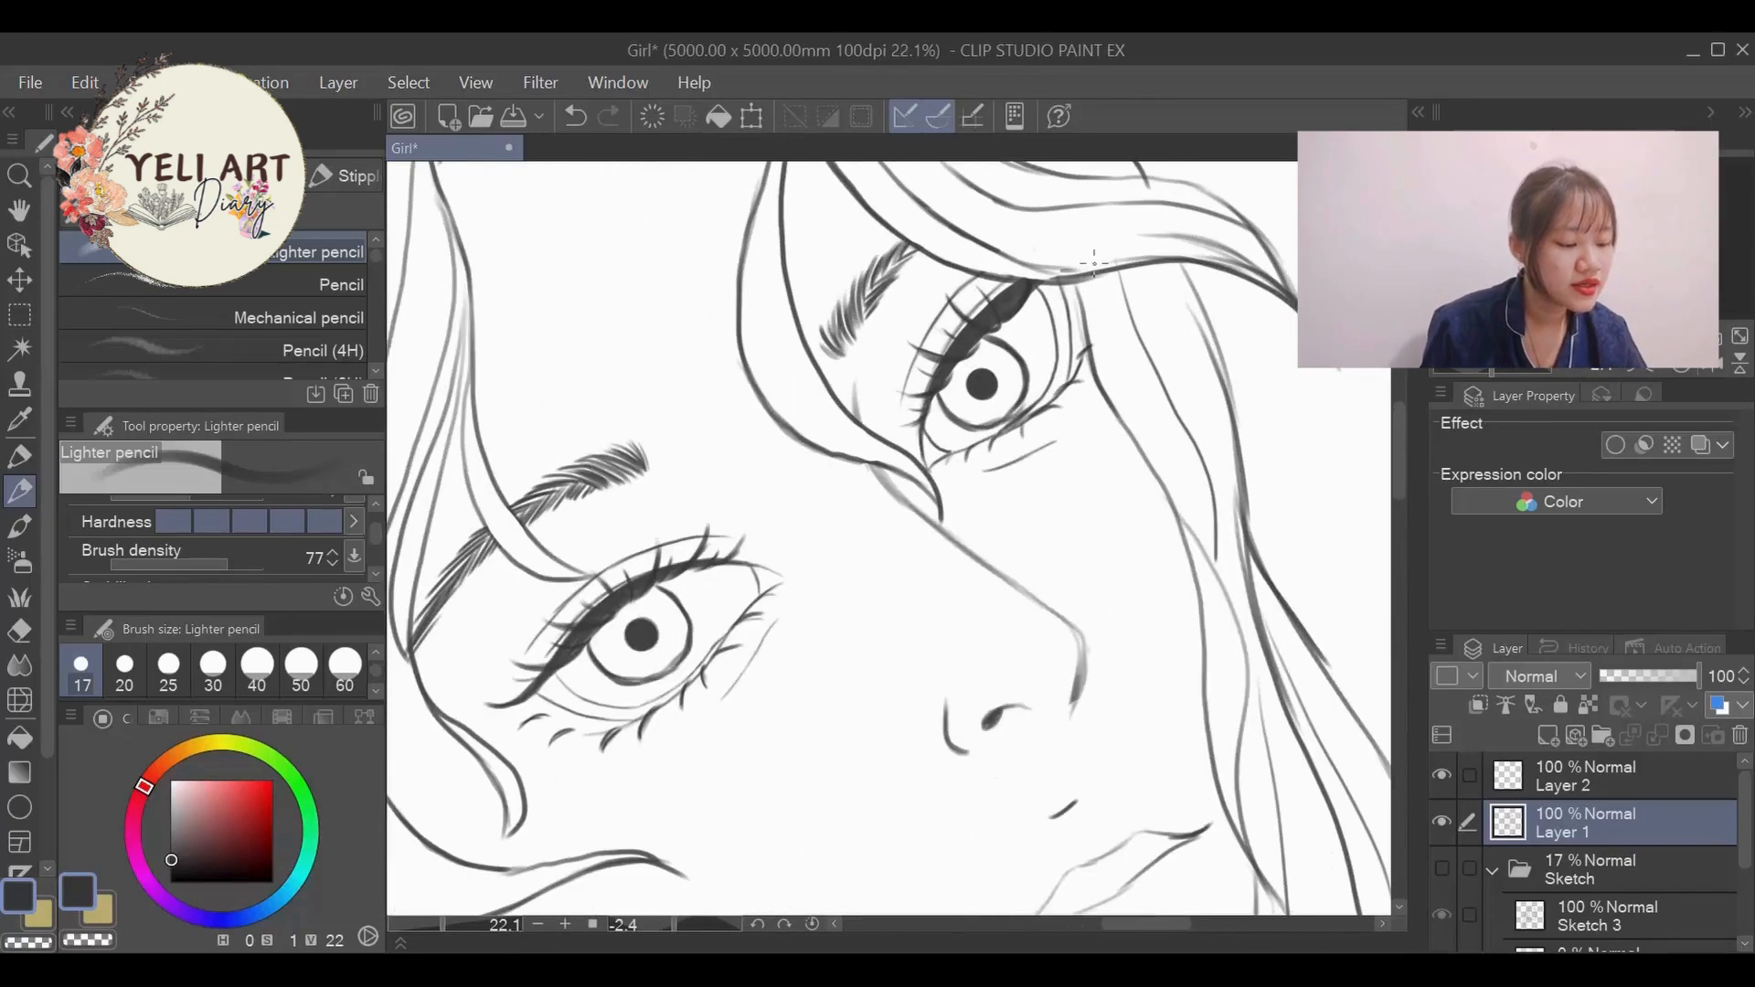
pyautogui.scroll(-7, 1061, 249)
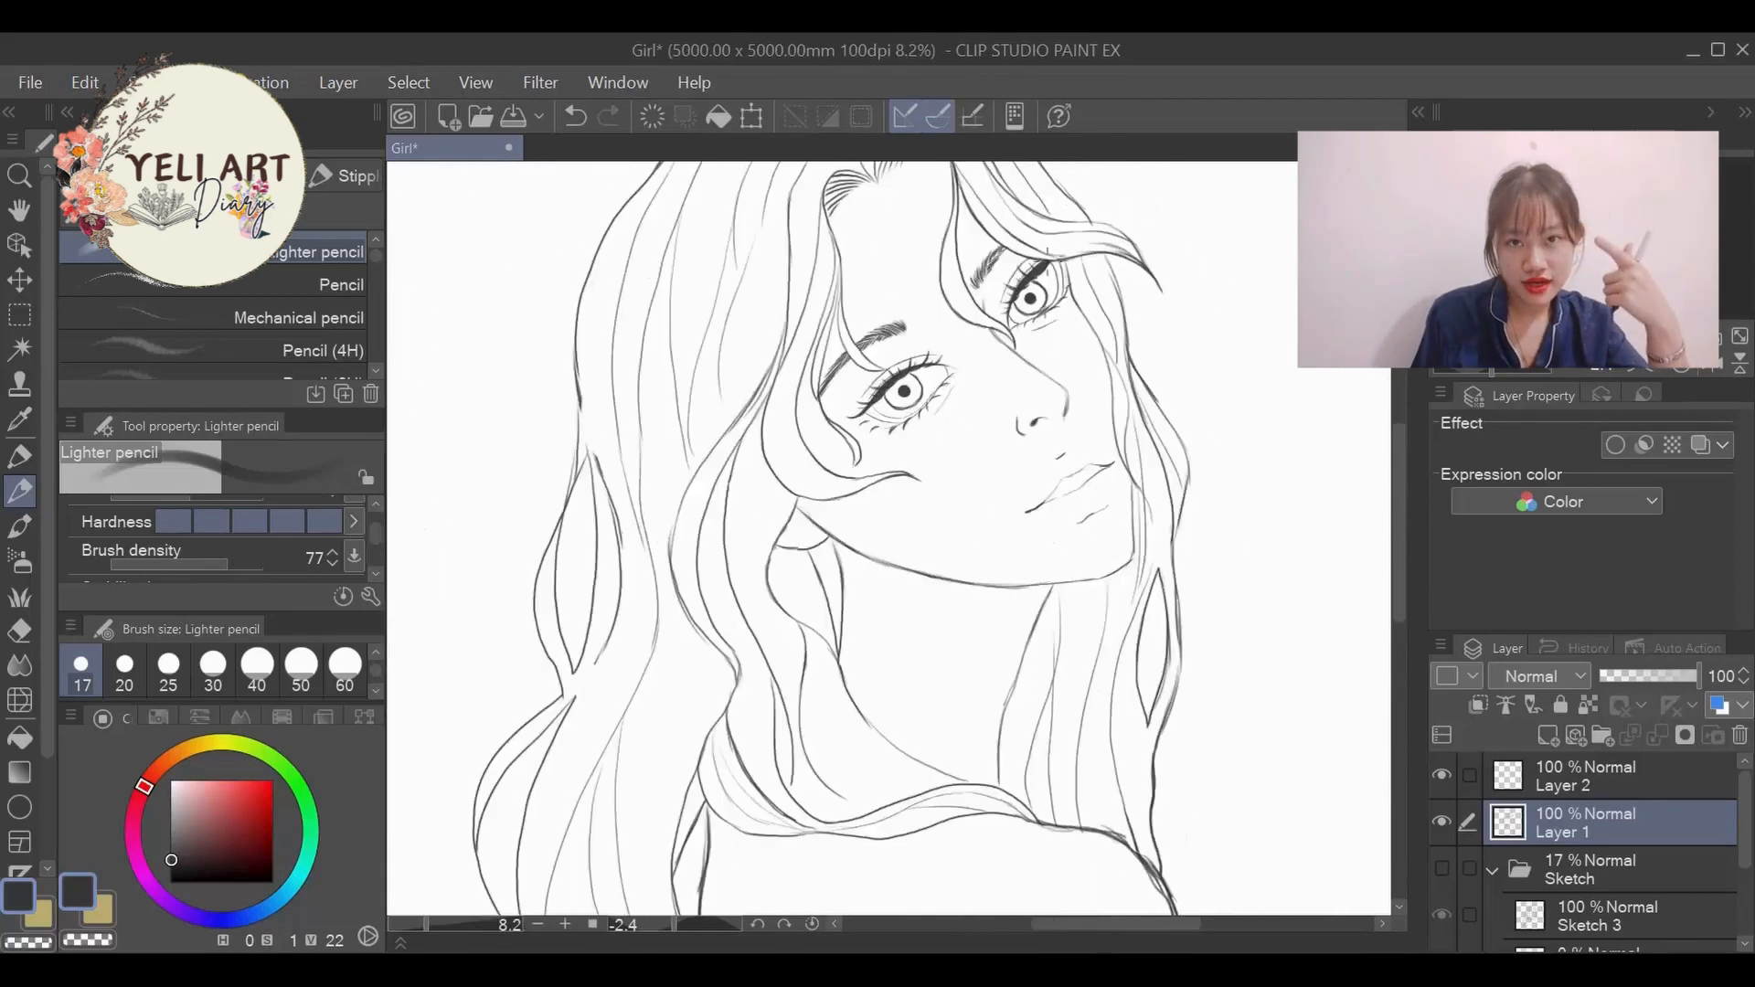
pyautogui.scroll(-3, 1041, 347)
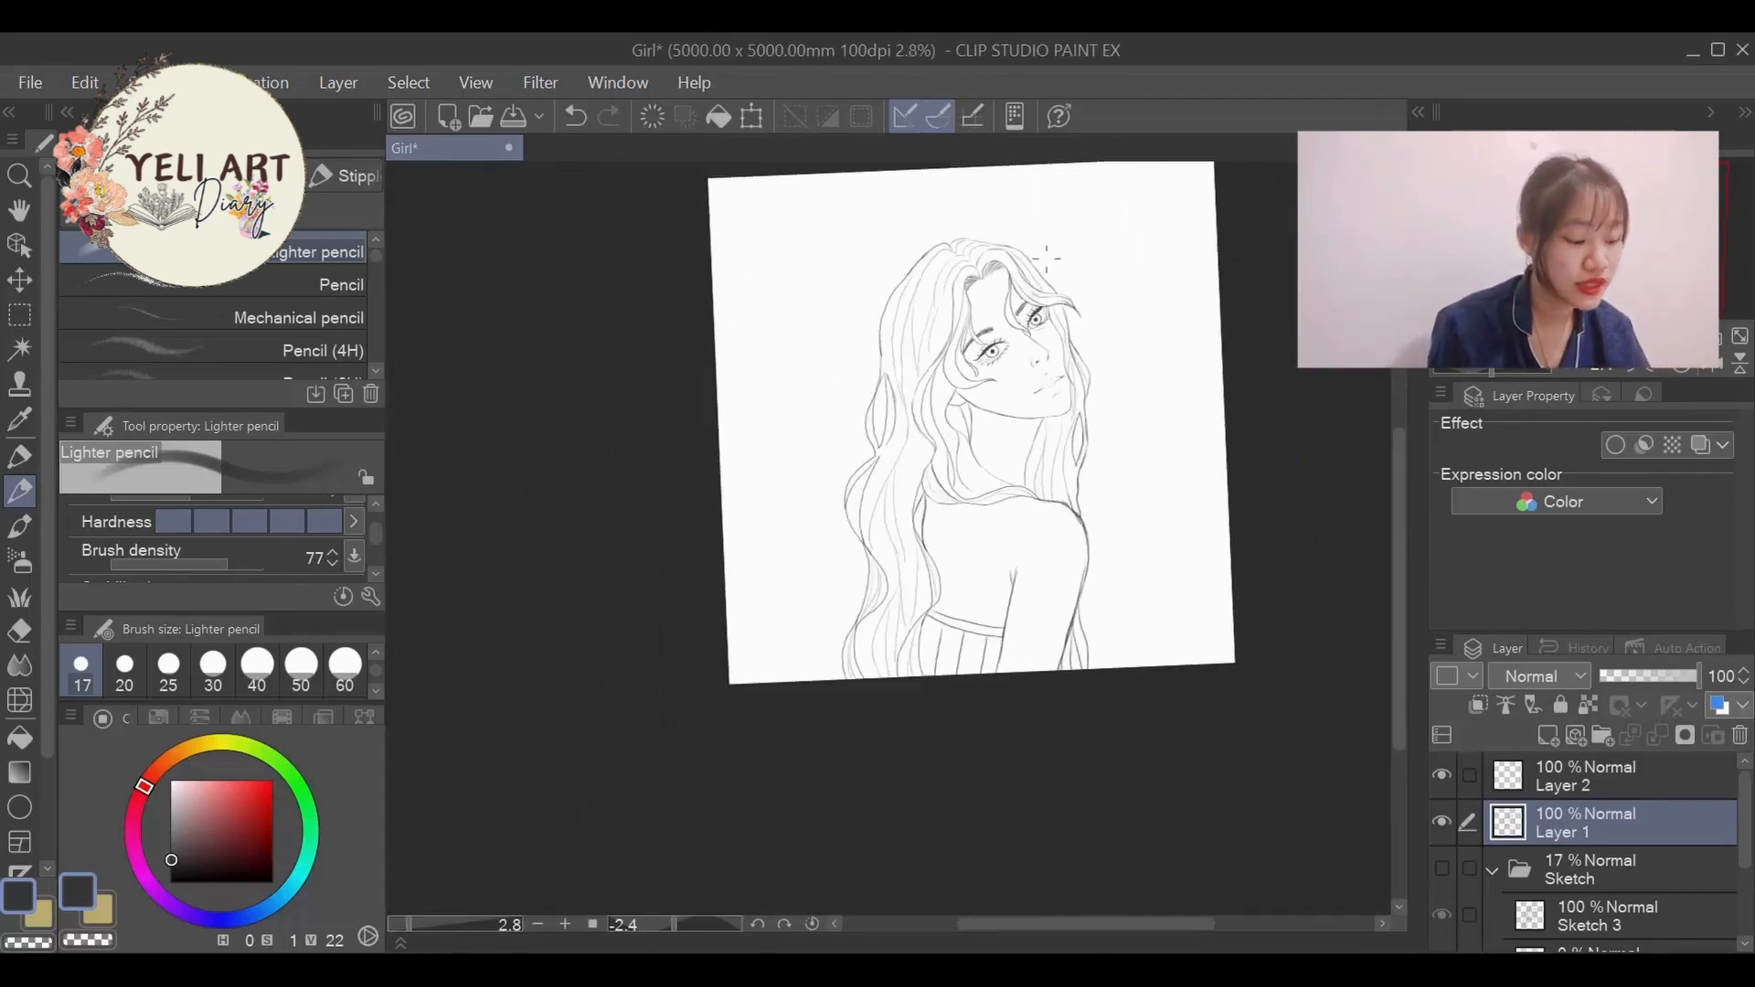
pyautogui.scroll(5, 1047, 258)
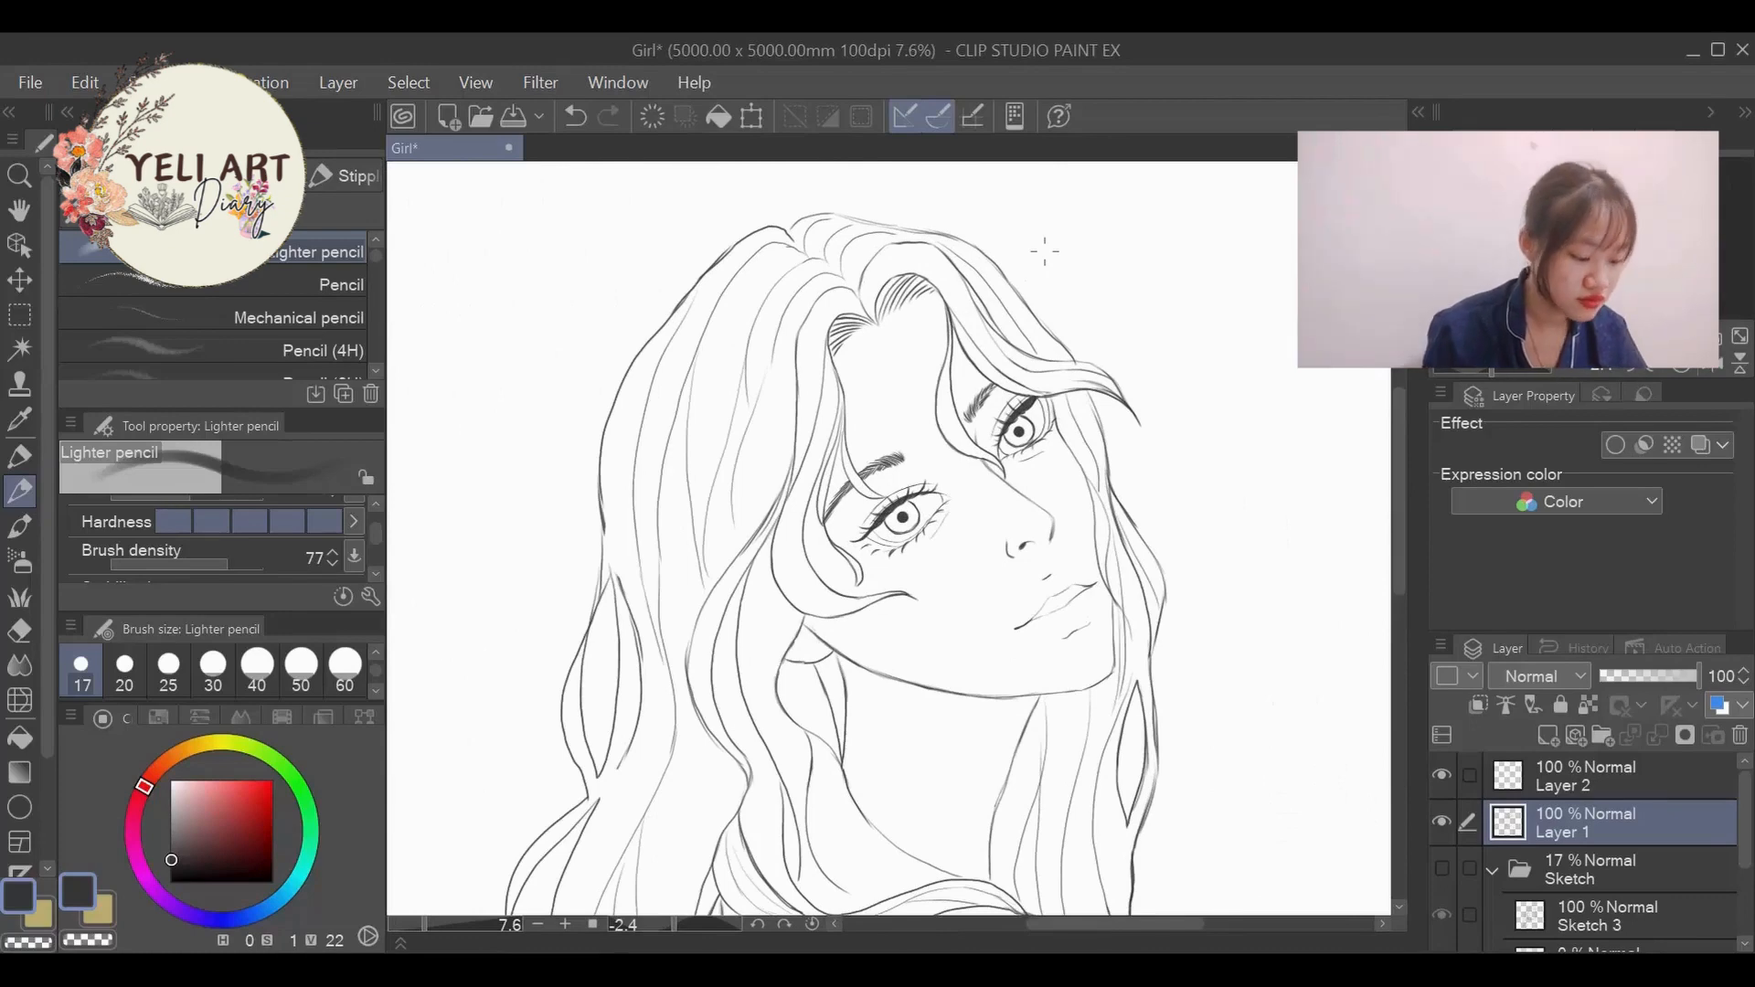
pyautogui.scroll(-2, 564, 580)
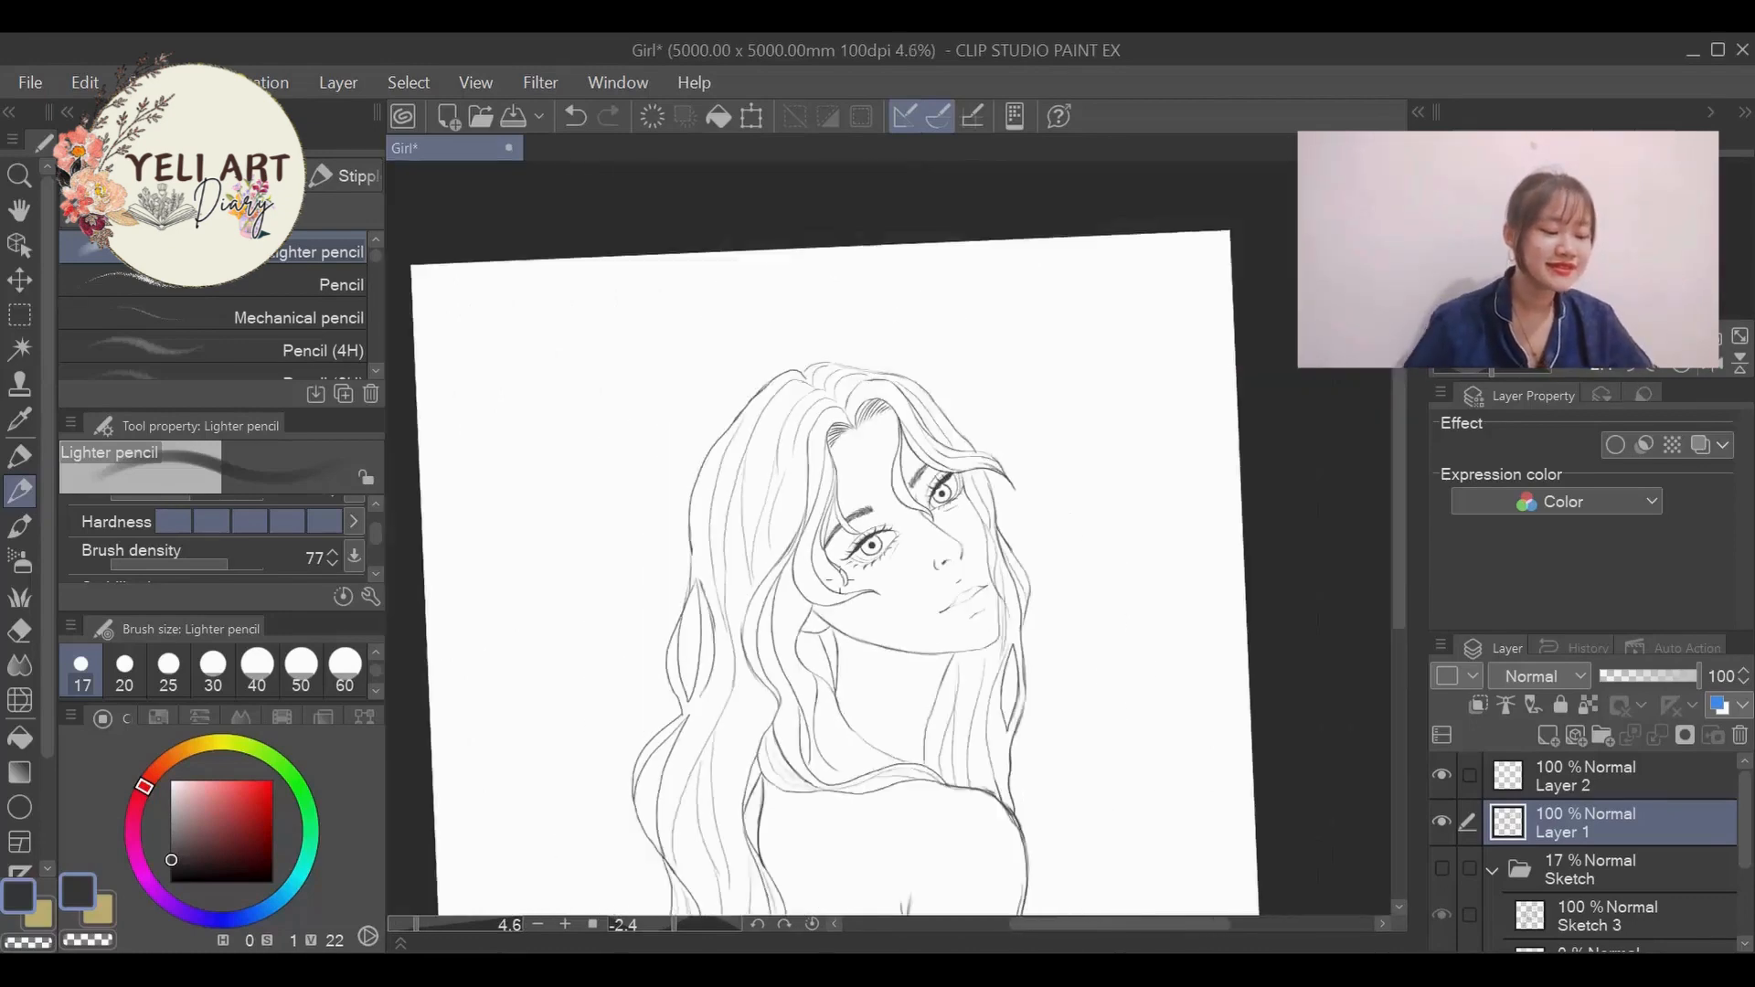
pyautogui.scroll(2, 945, 582)
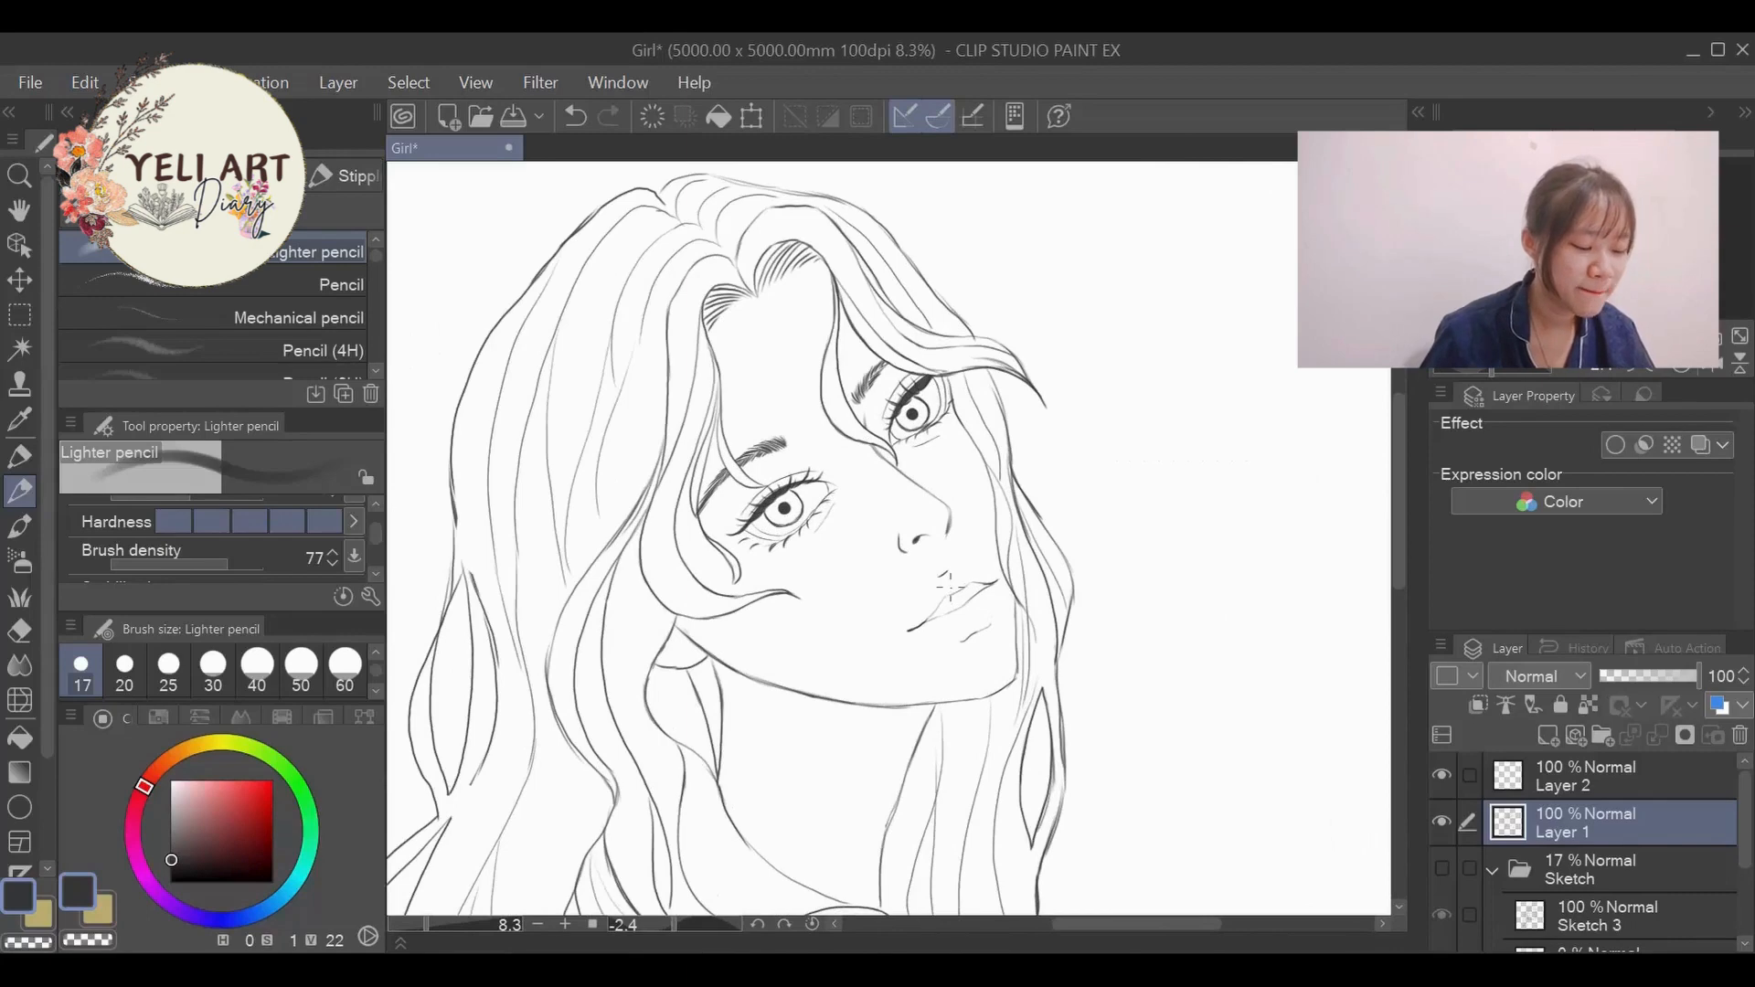
pyautogui.scroll(-5, 956, 457)
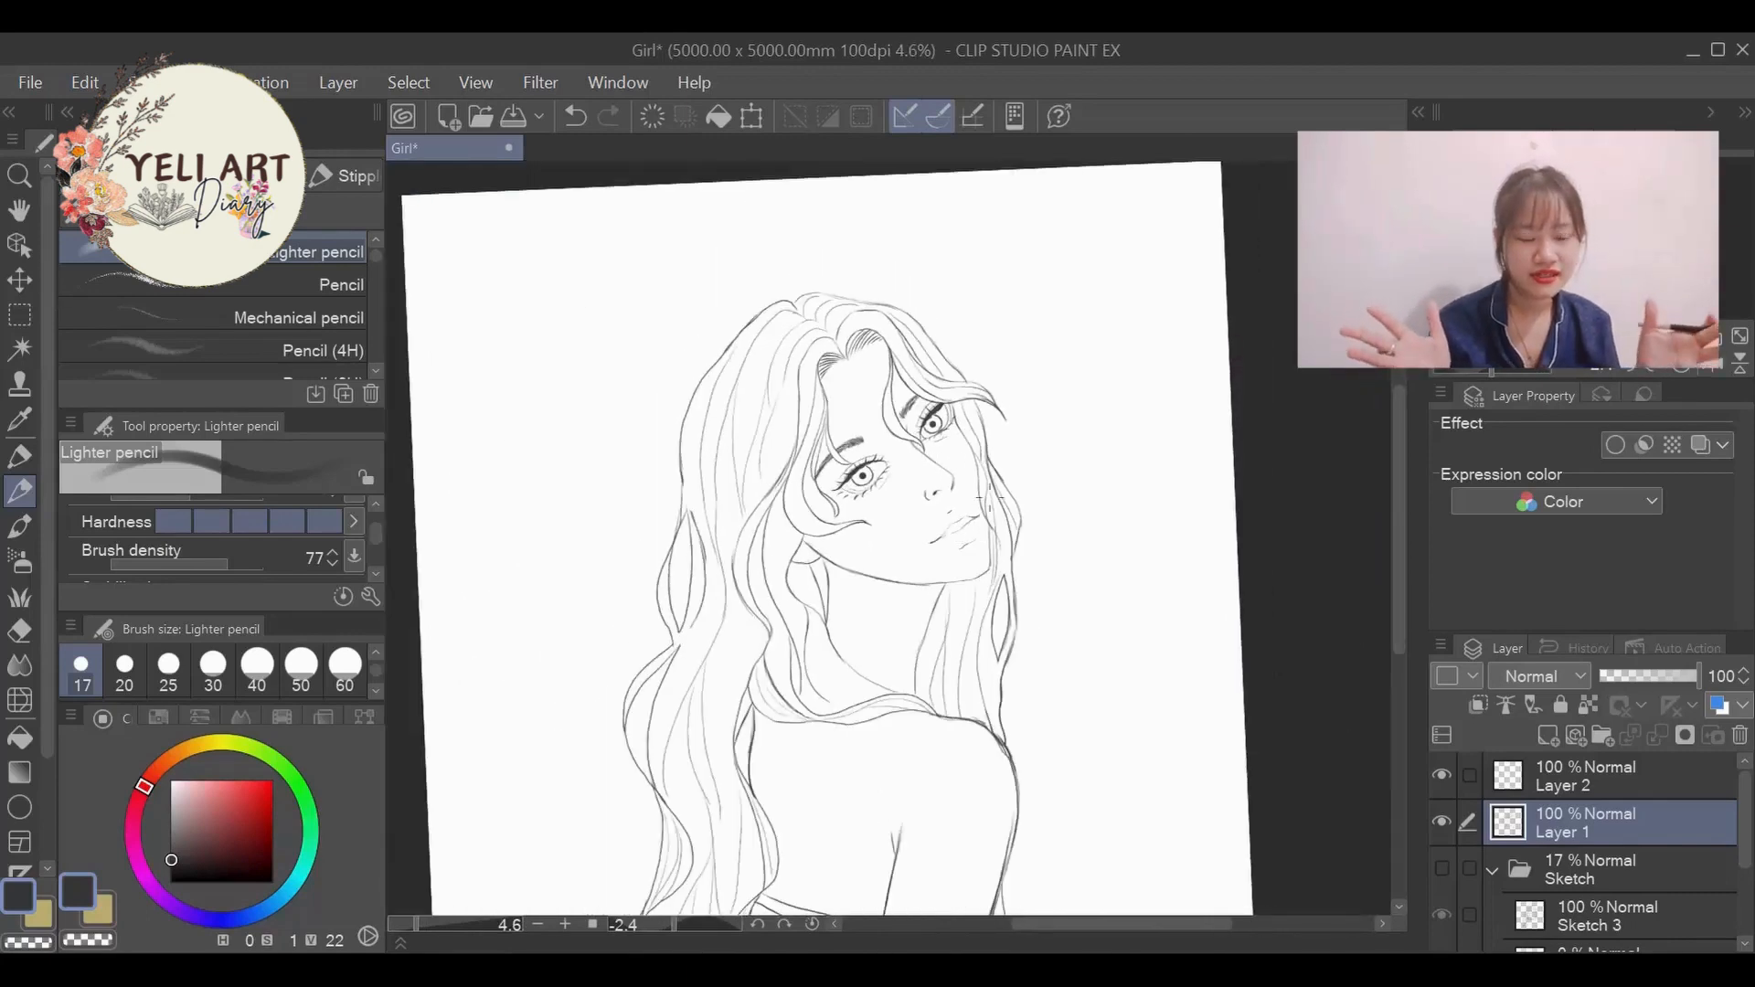
pyautogui.scroll(2, 954, 738)
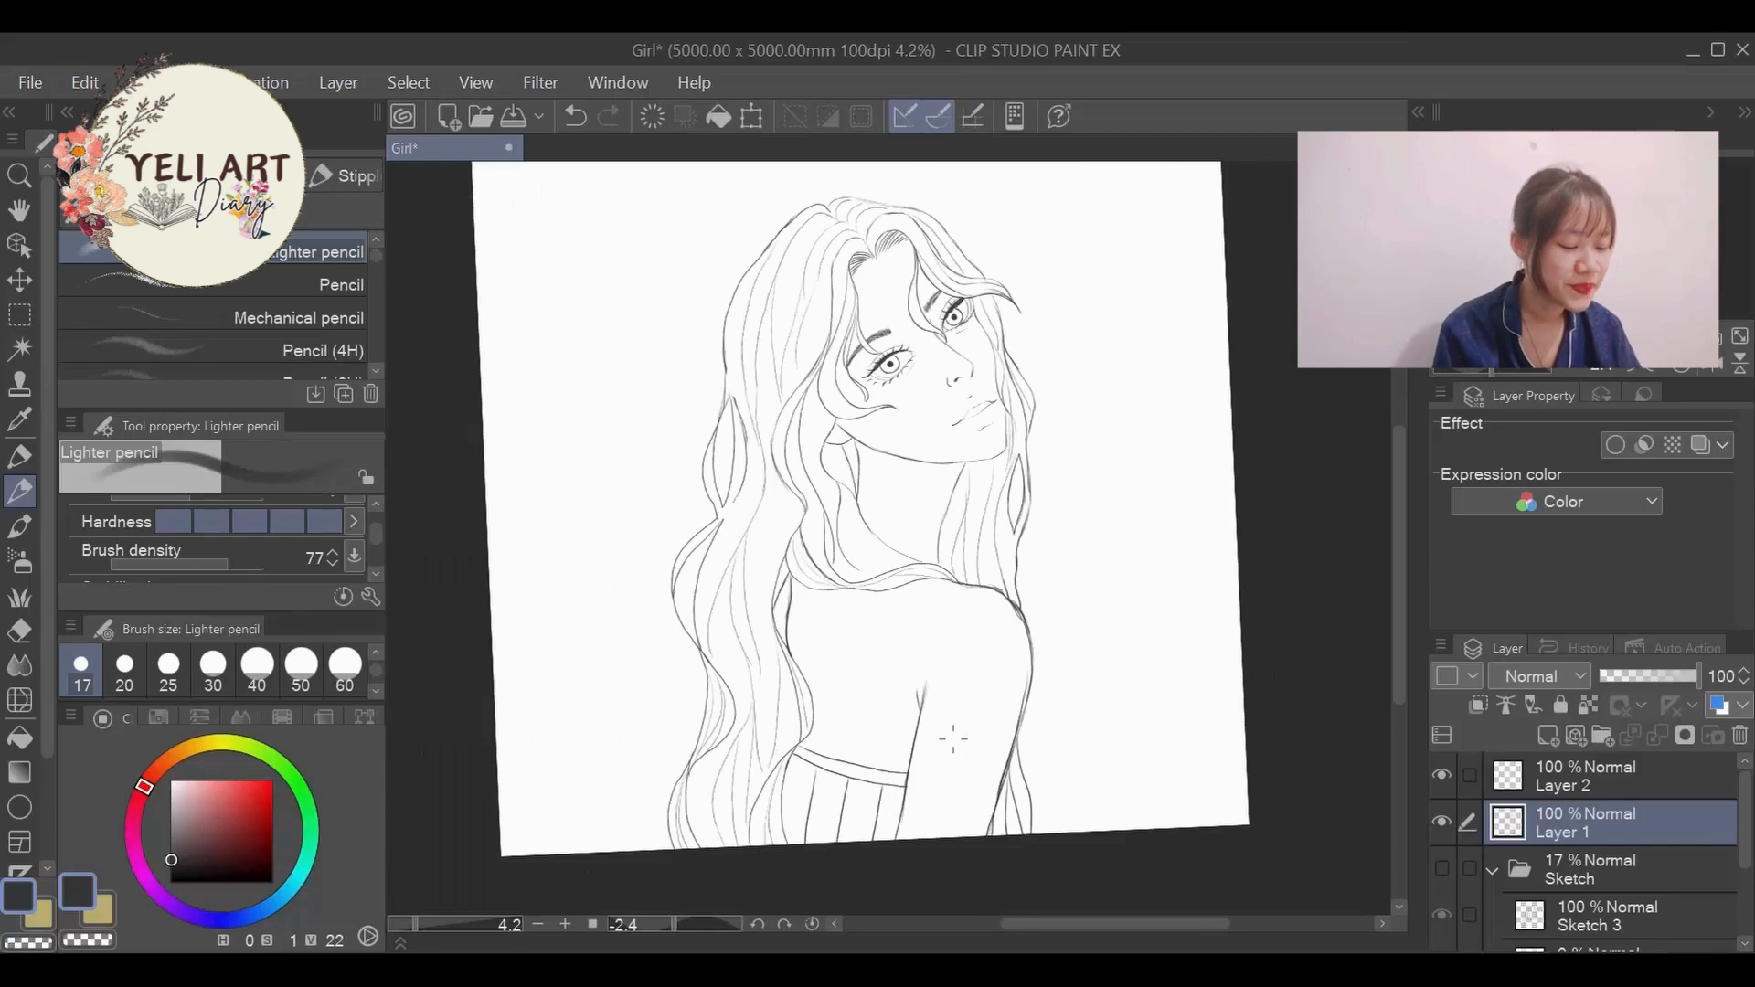
# - Examine the hair, neck, shoulder and arm lines against the full figure
pyautogui.scroll(3, 903, 352)
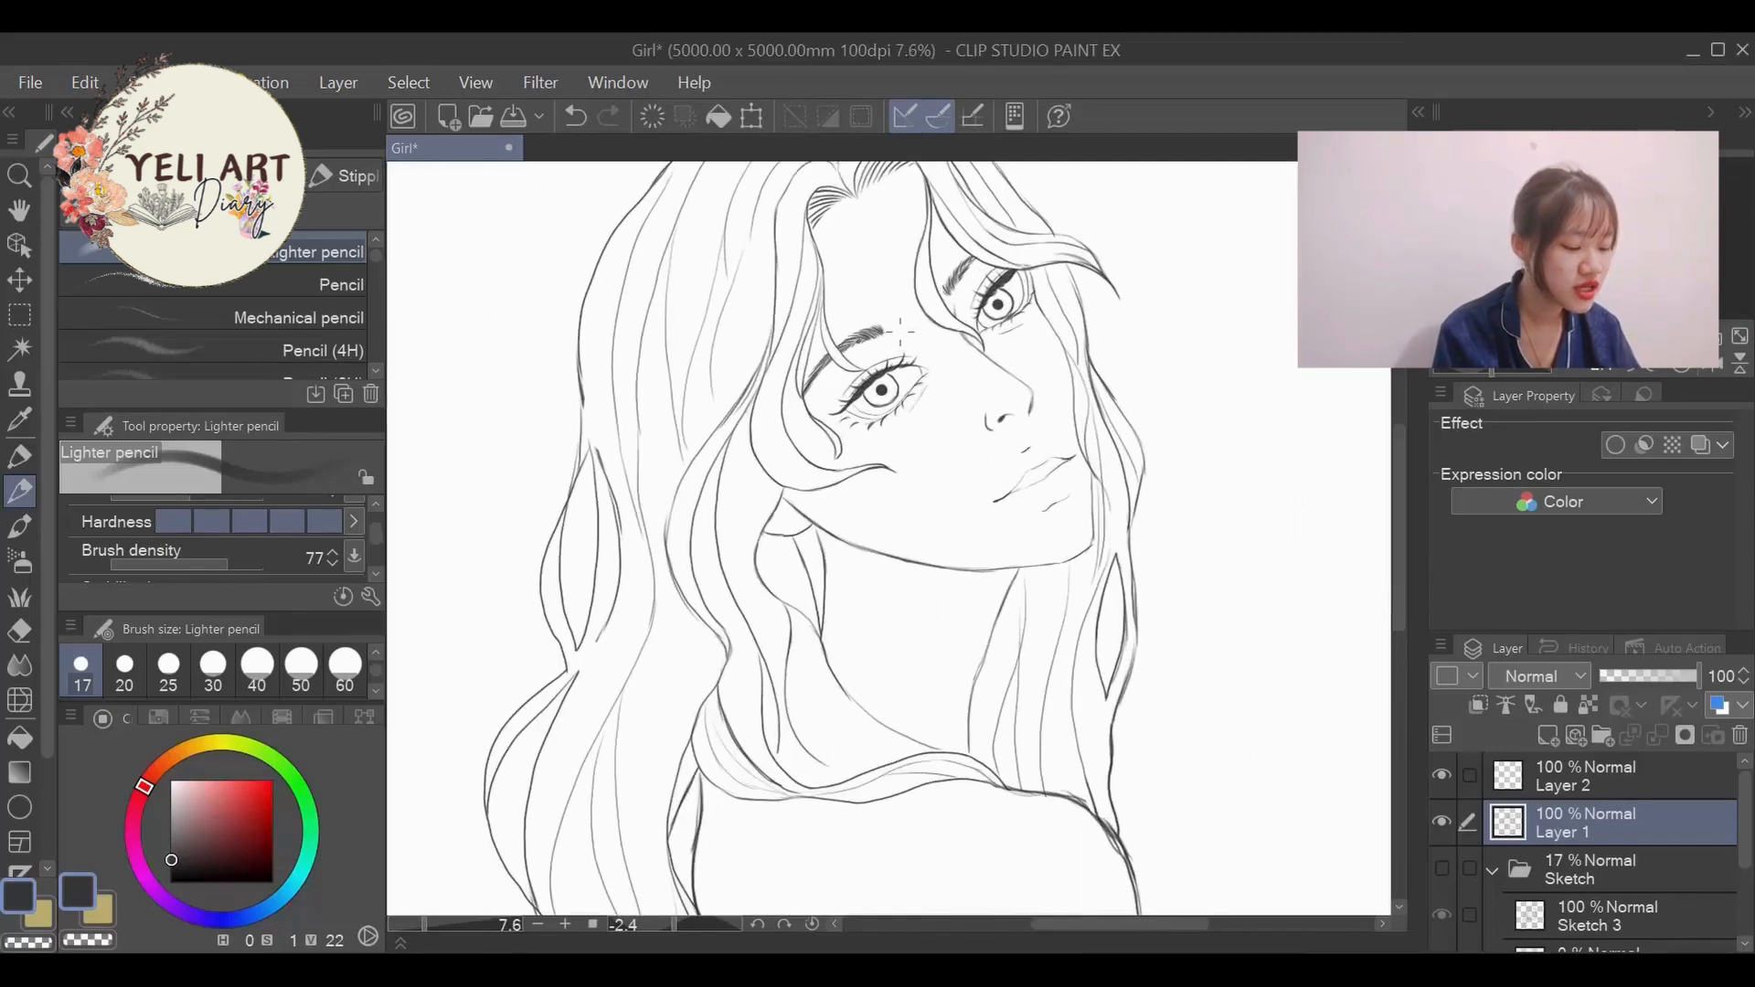
pyautogui.scroll(-4, 987, 411)
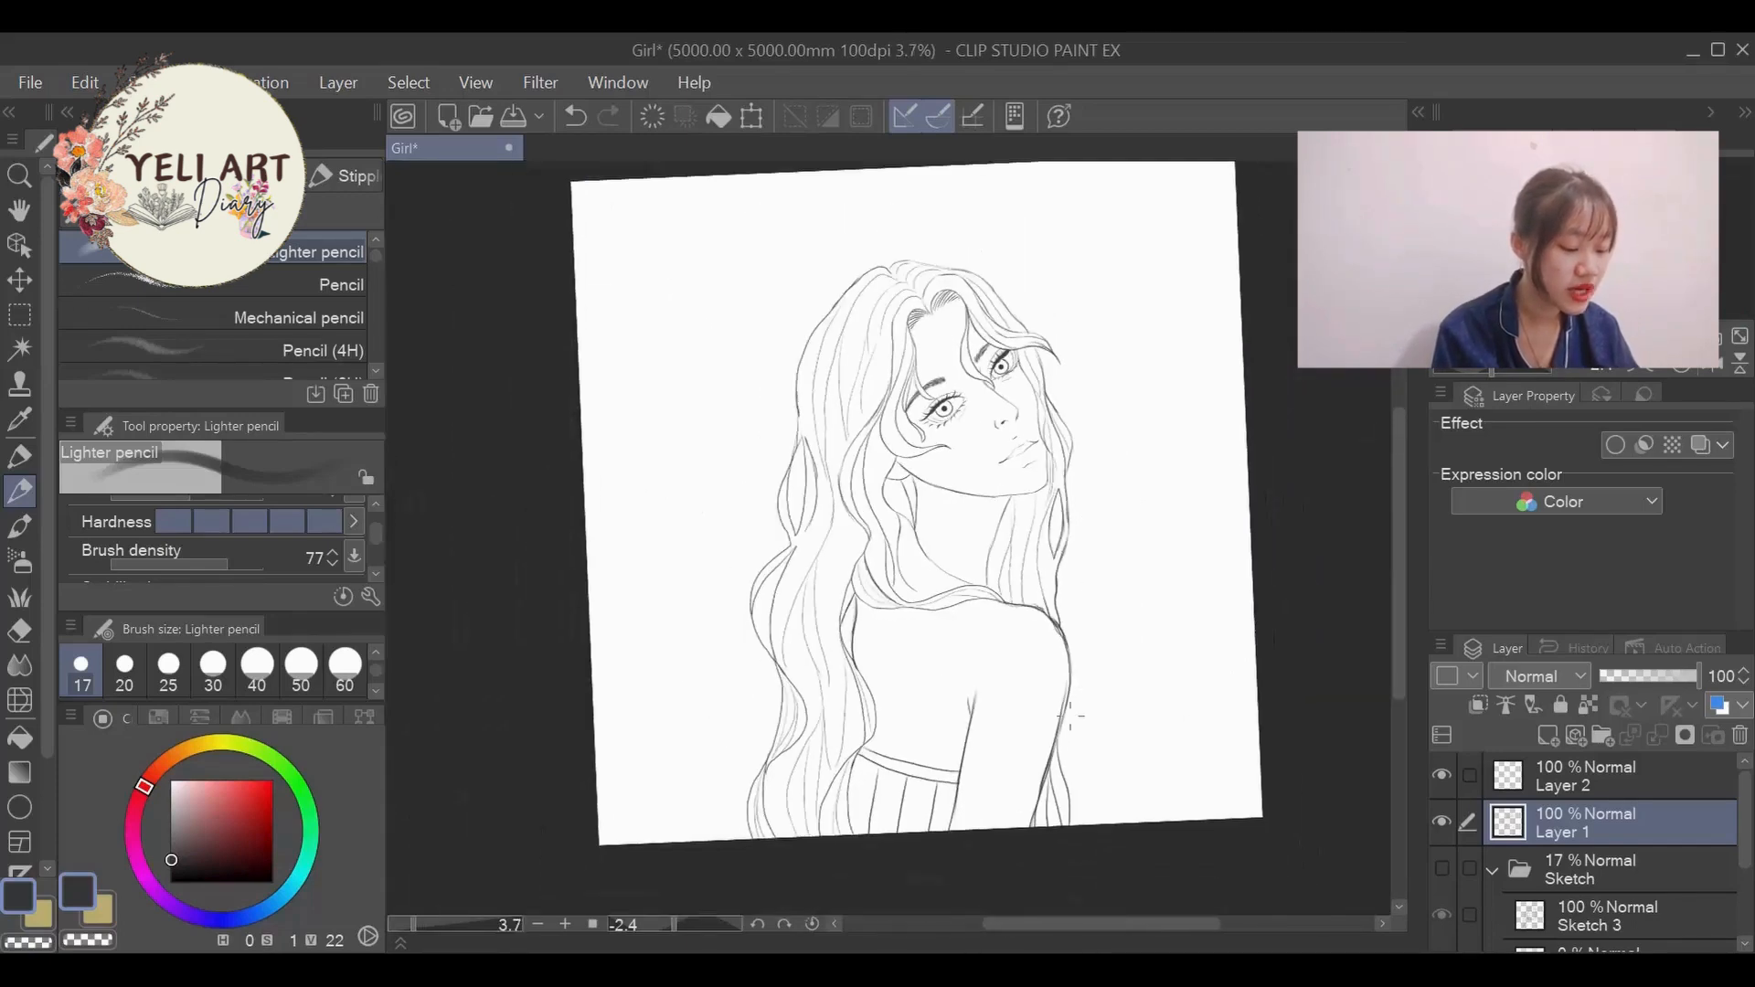
pyautogui.scroll(2, 1065, 714)
pyautogui.scroll(-1, 1045, 686)
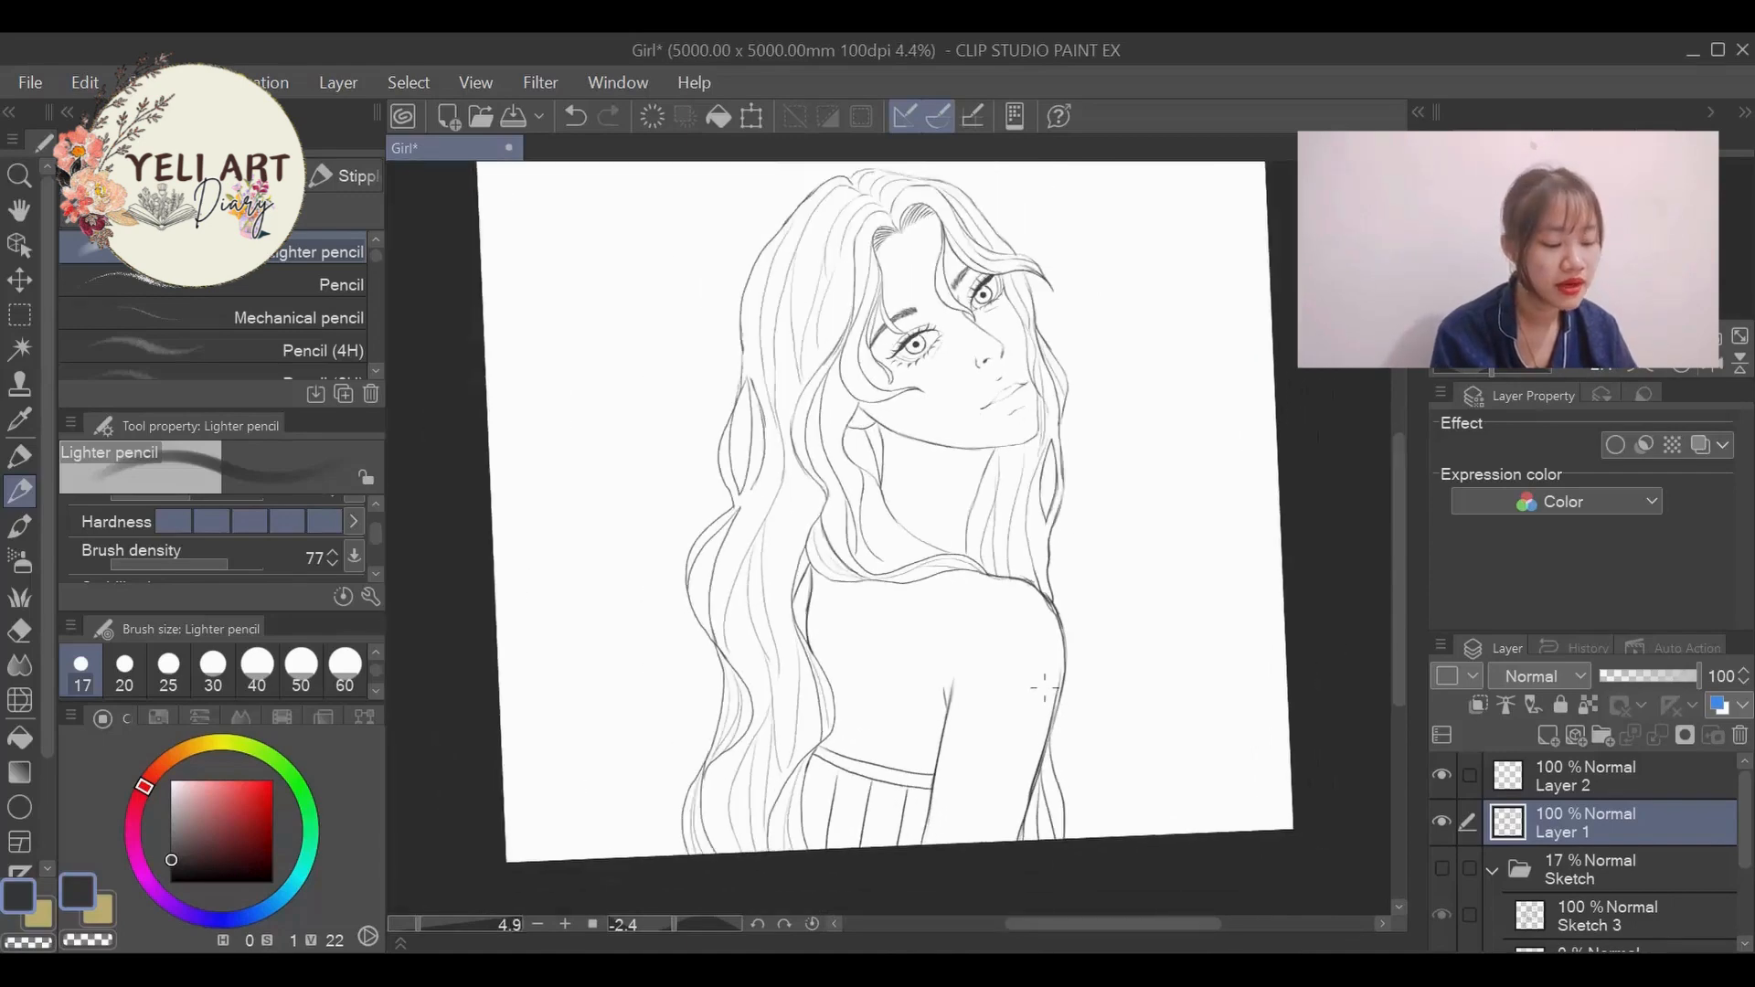
pyautogui.scroll(-2, 1044, 687)
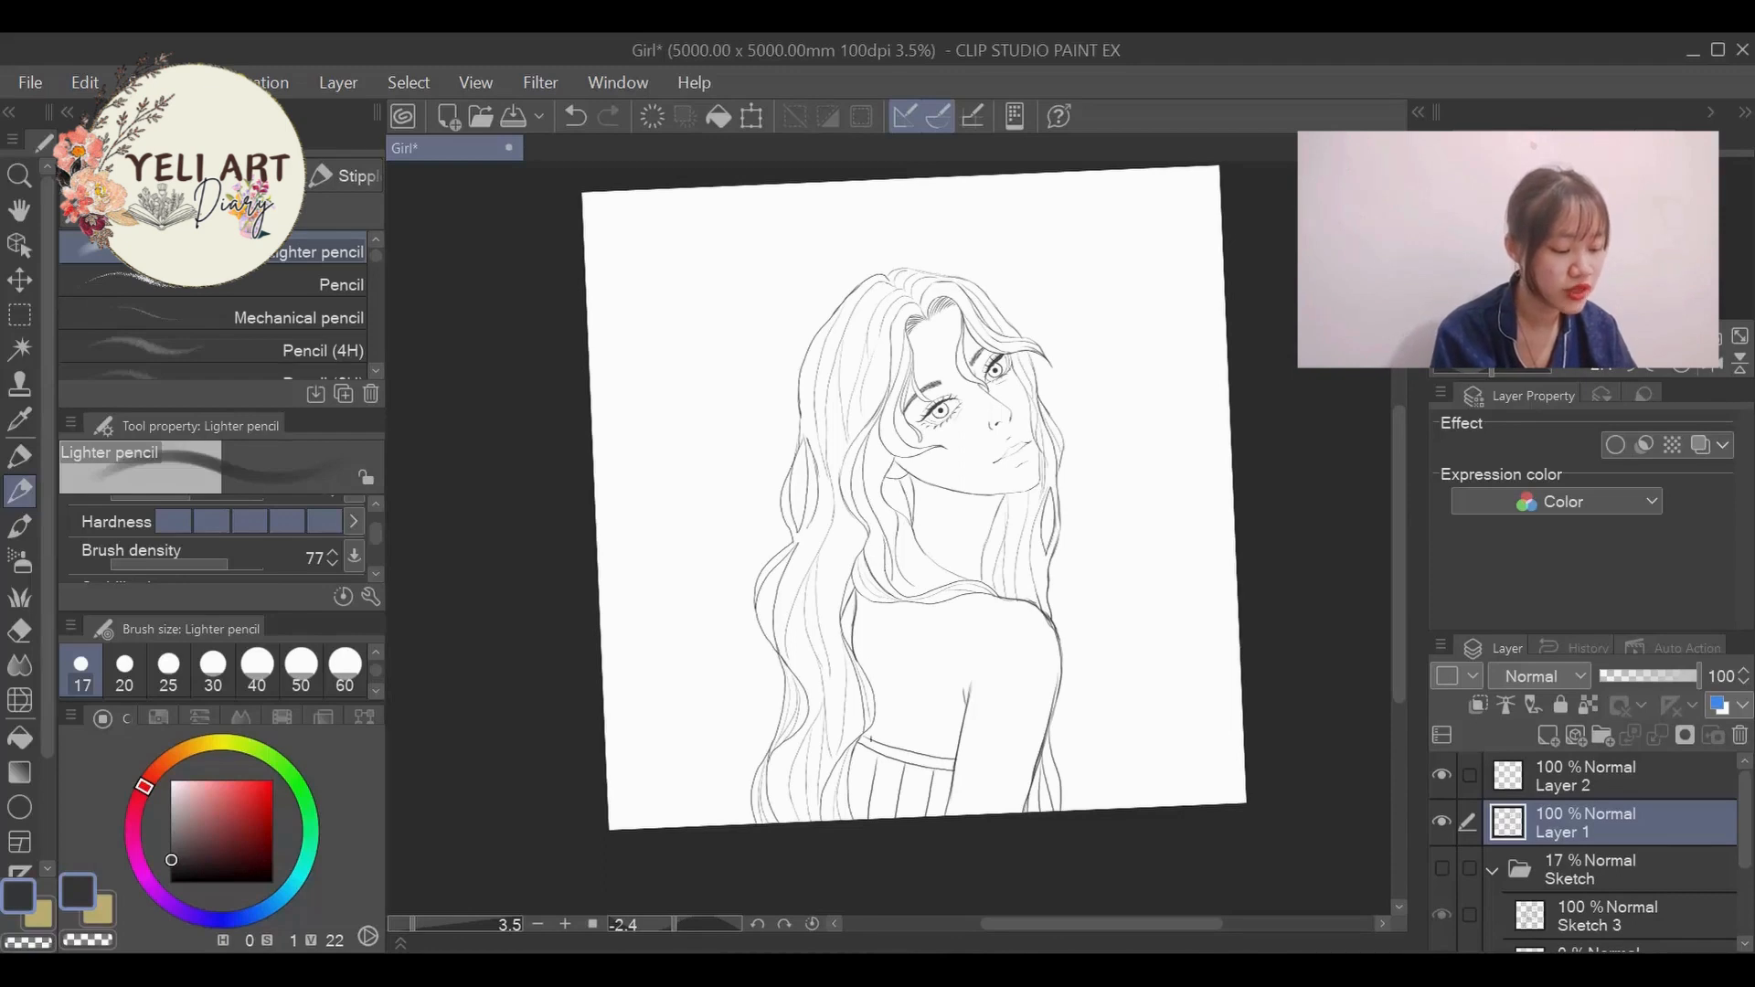
pyautogui.scroll(-3, 1058, 485)
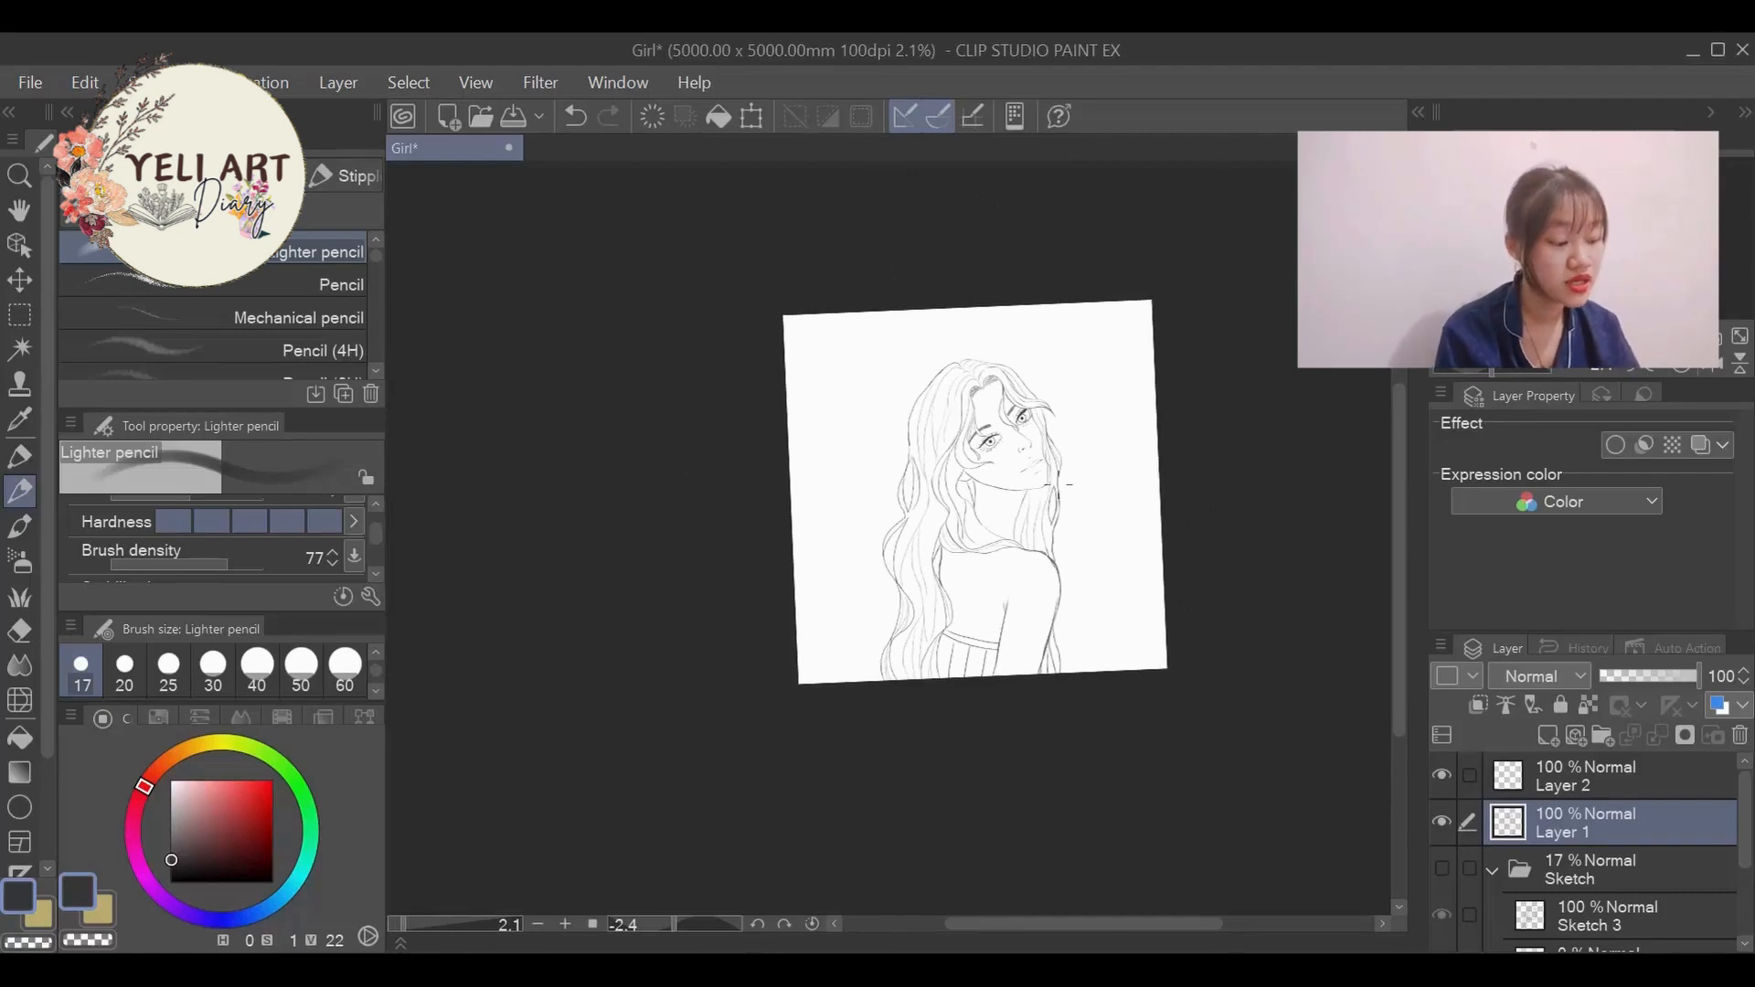
pyautogui.scroll(5, 1032, 467)
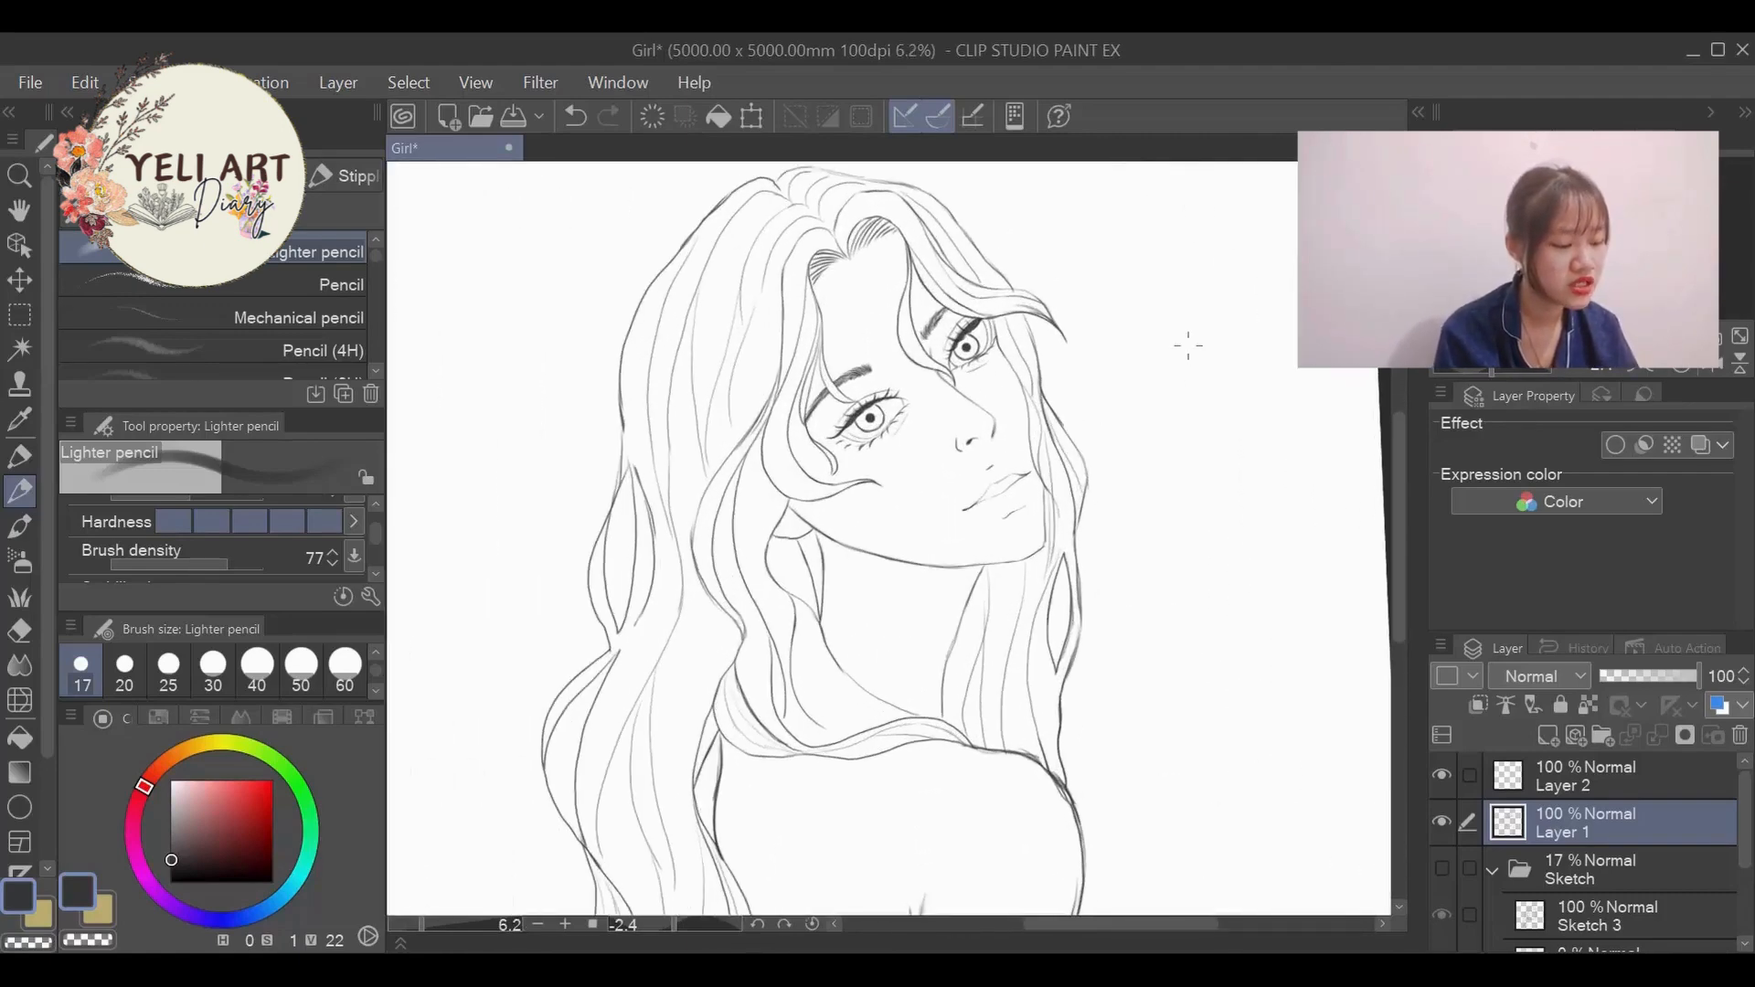
pyautogui.scroll(4, 817, 466)
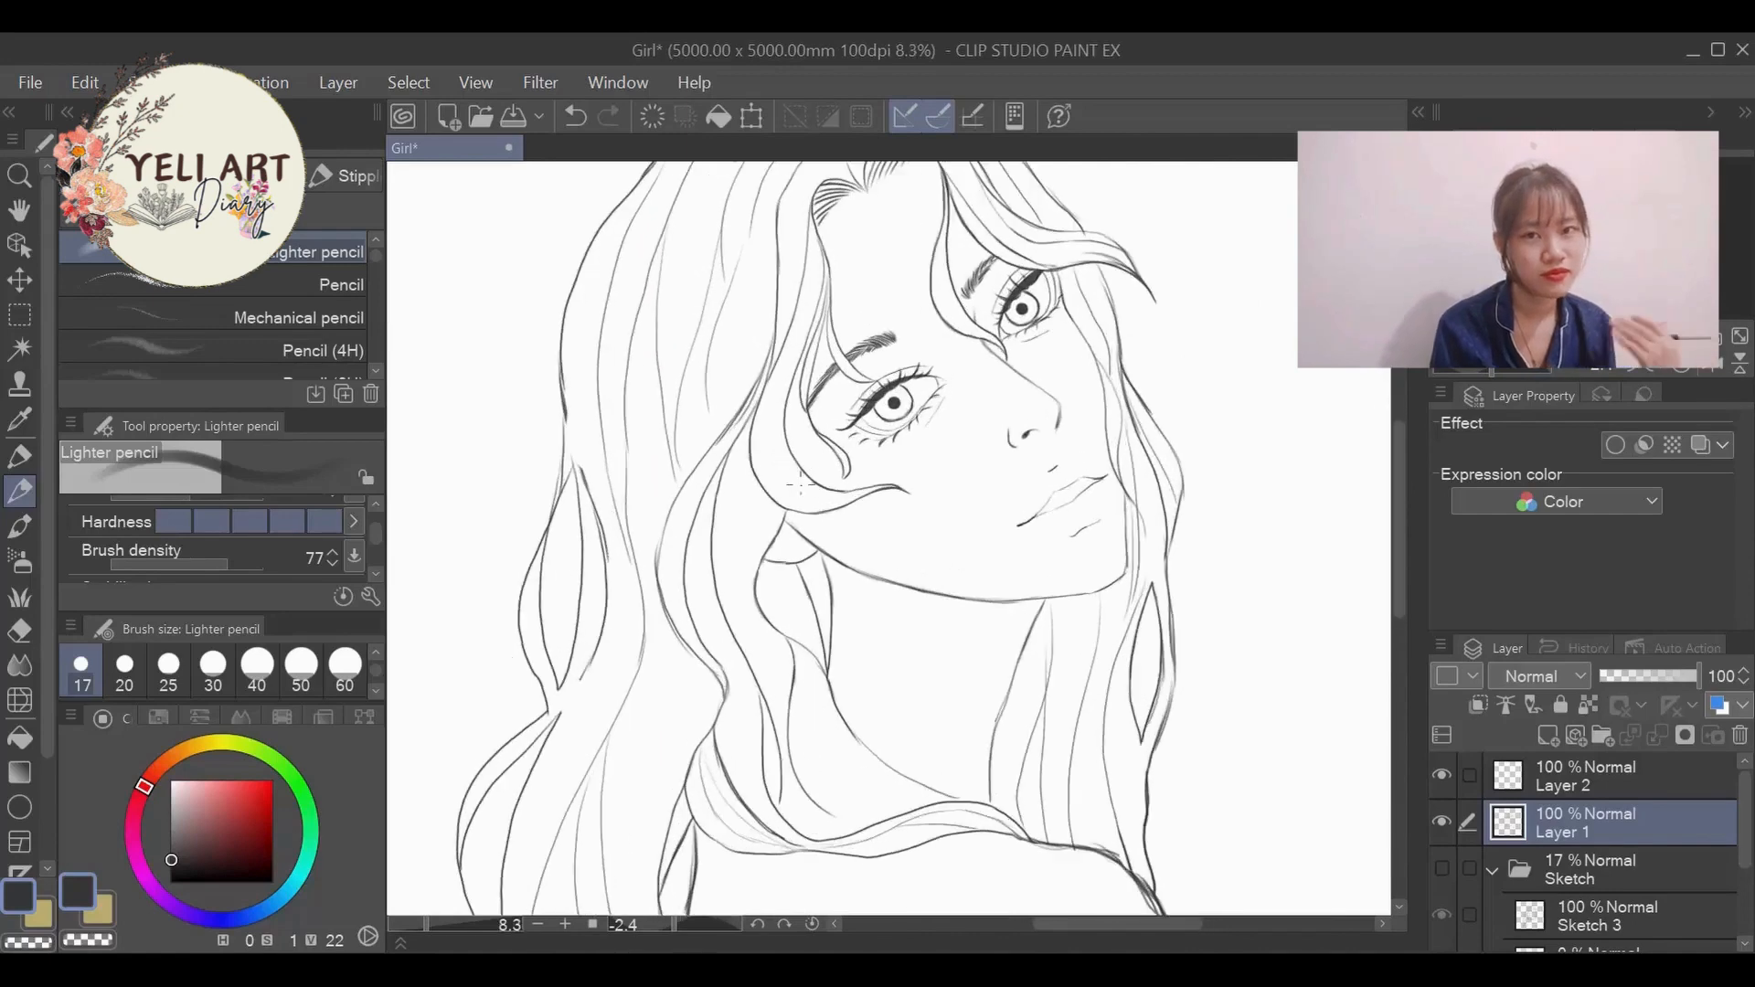
pyautogui.scroll(-4, 809, 506)
pyautogui.scroll(-1, 790, 530)
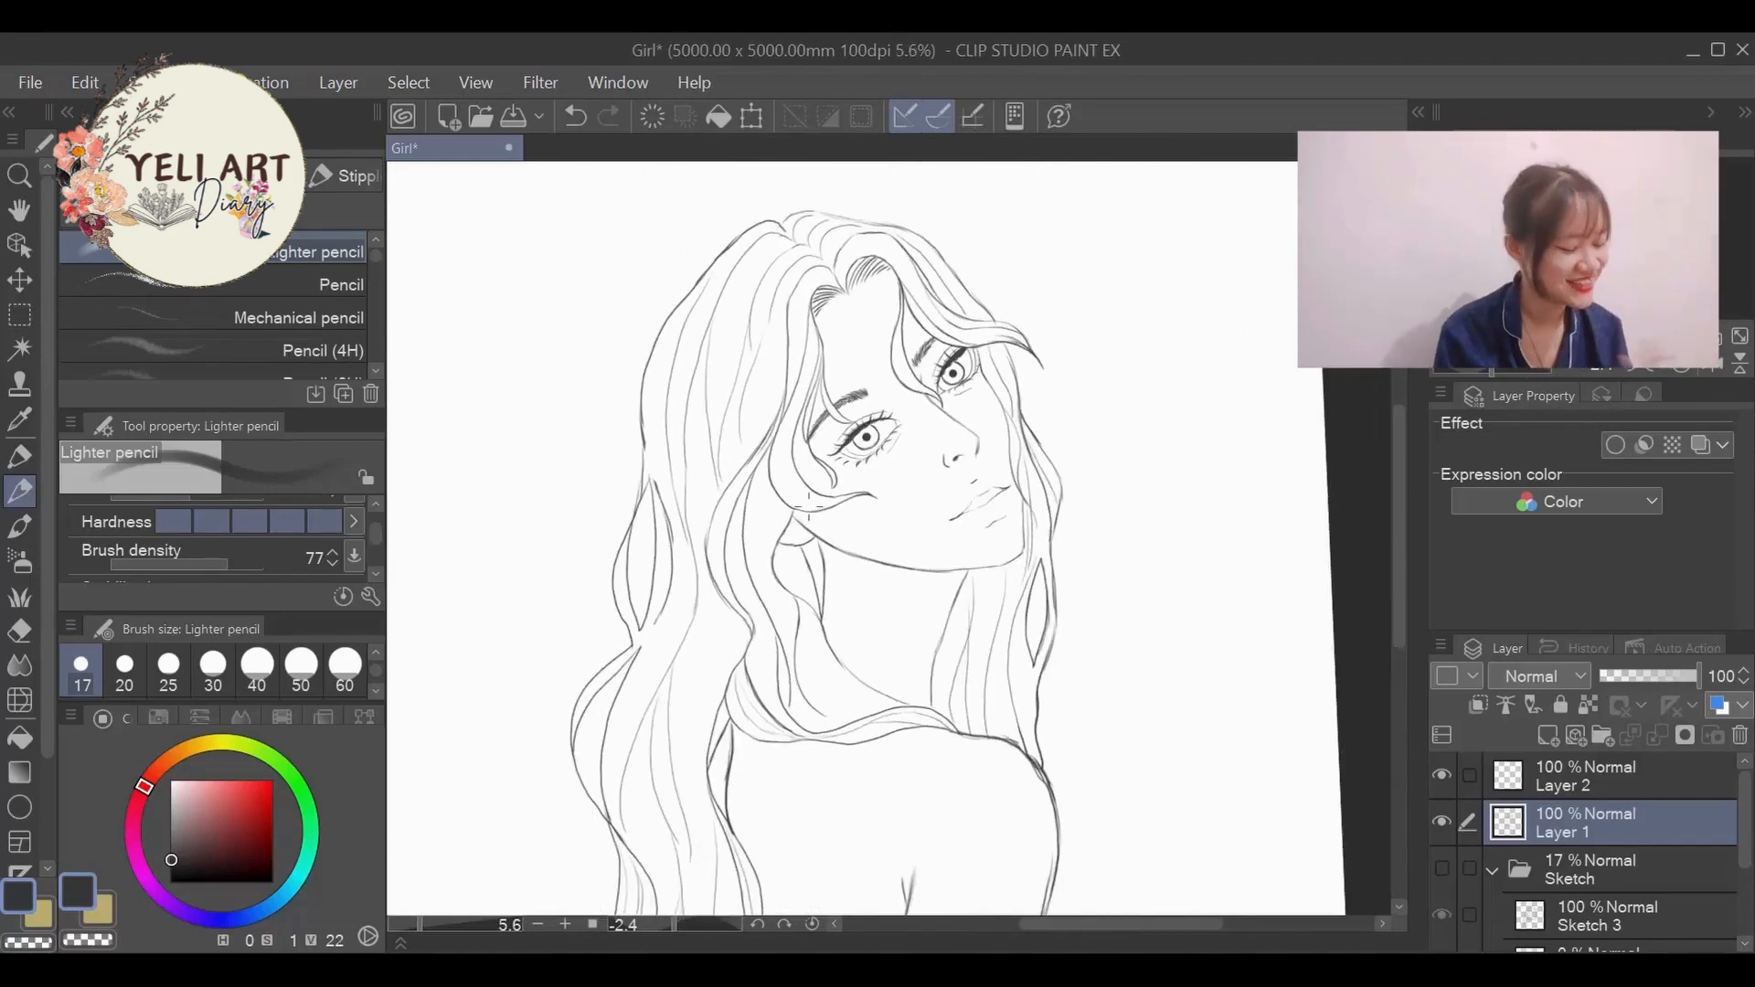
pyautogui.scroll(-3, 923, 448)
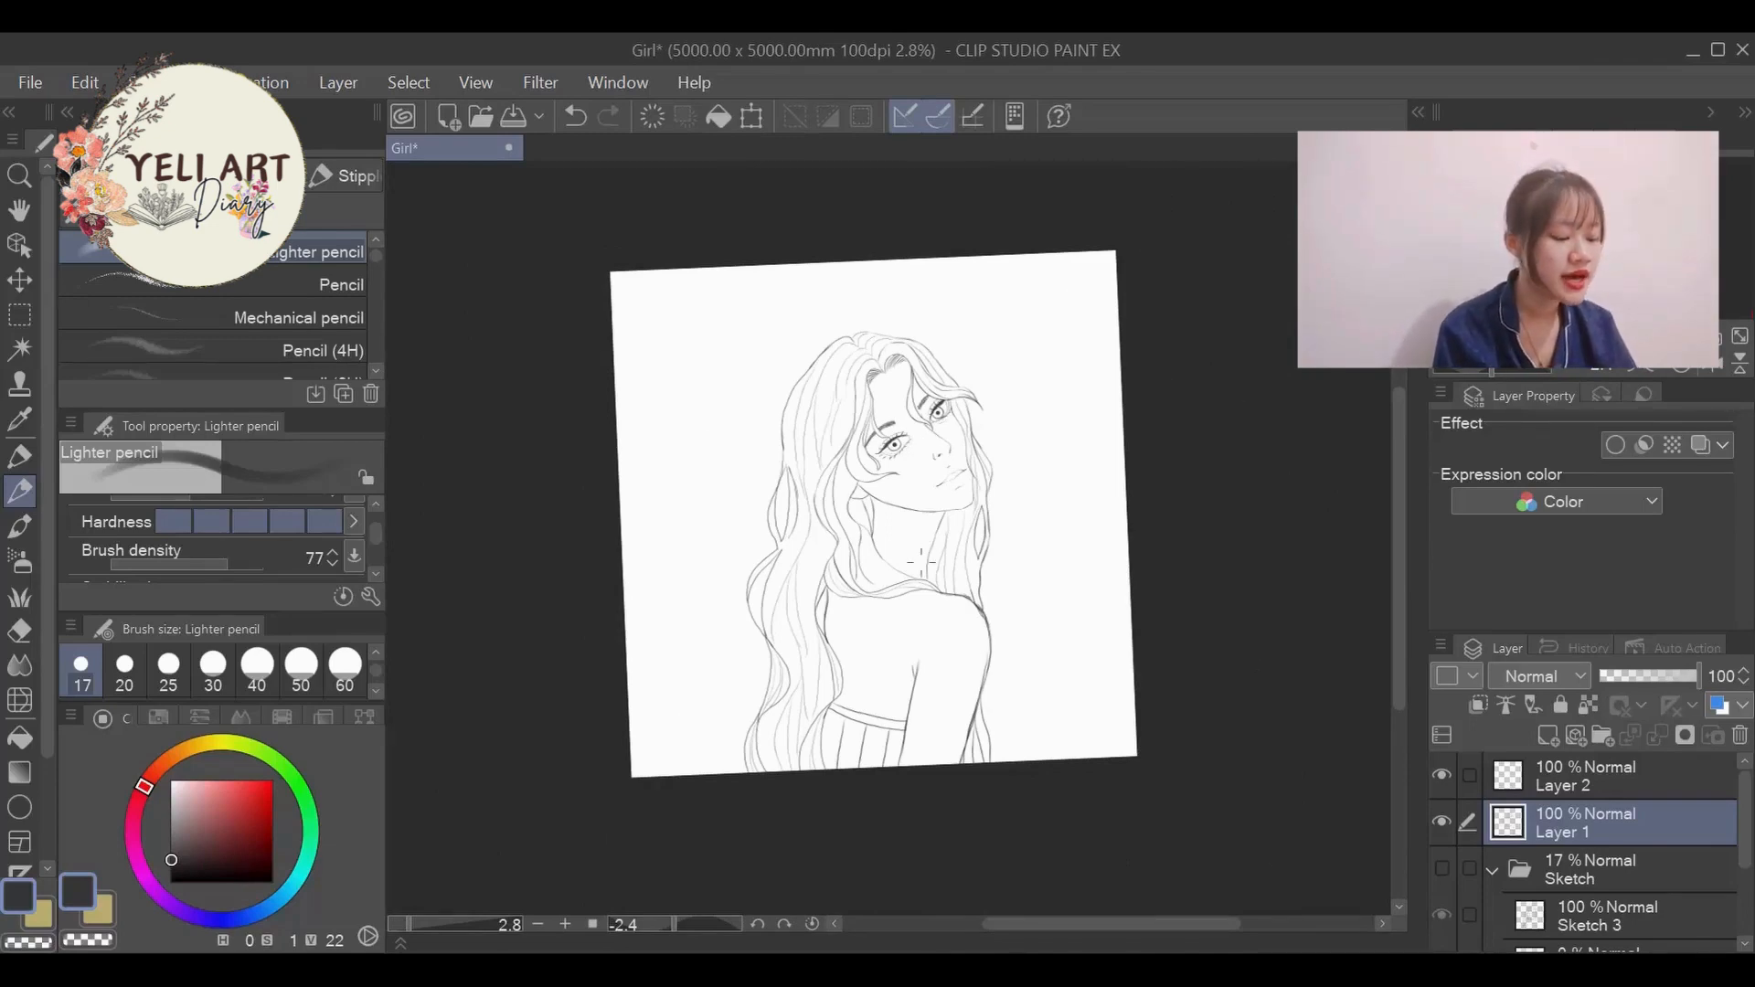
pyautogui.scroll(7, 921, 559)
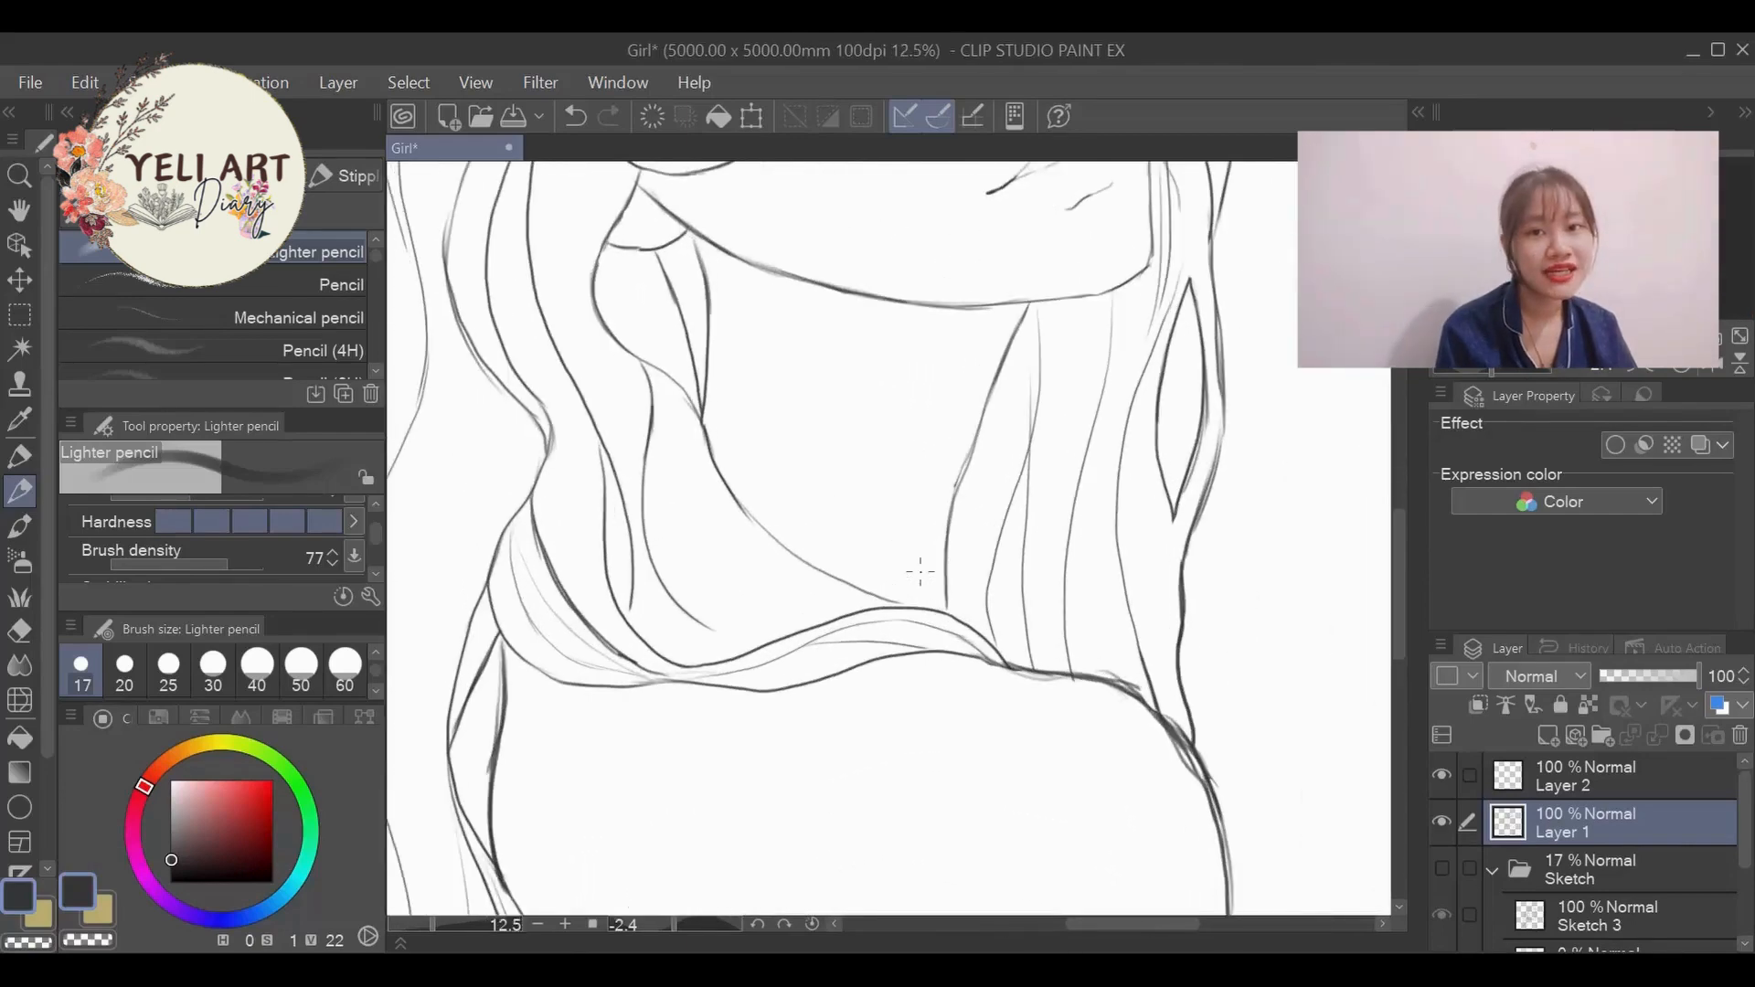
pyautogui.scroll(1, 920, 572)
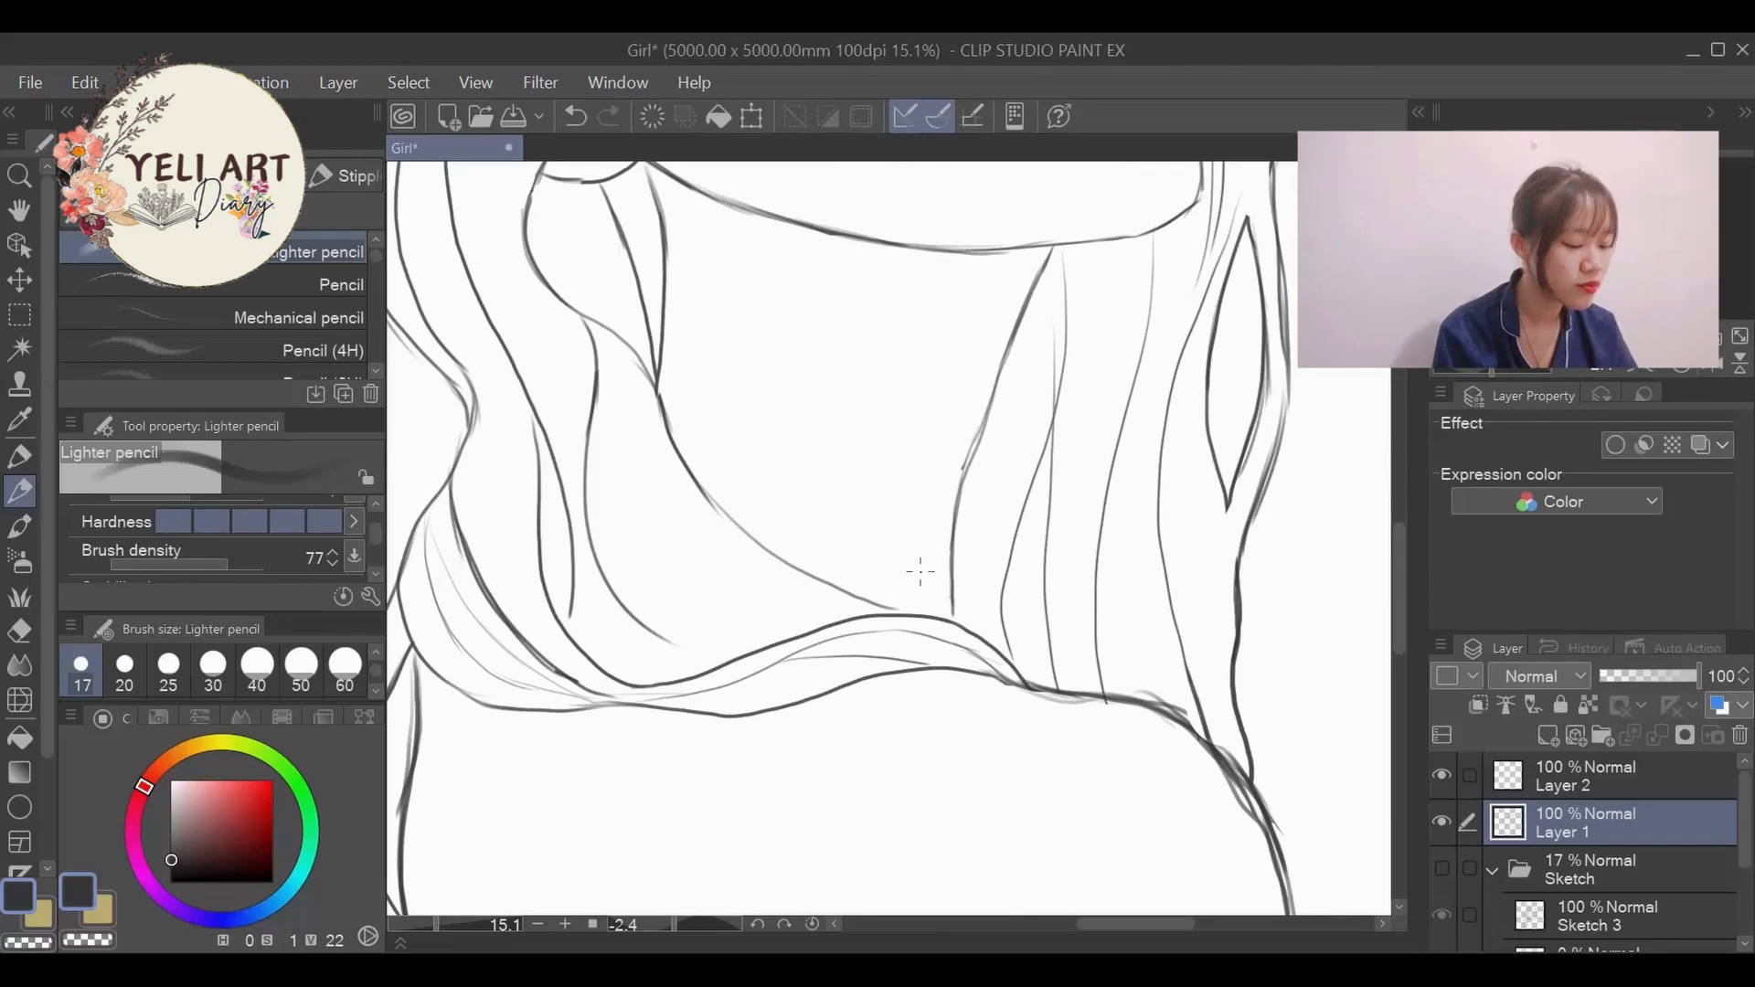
pyautogui.scroll(-5, 921, 572)
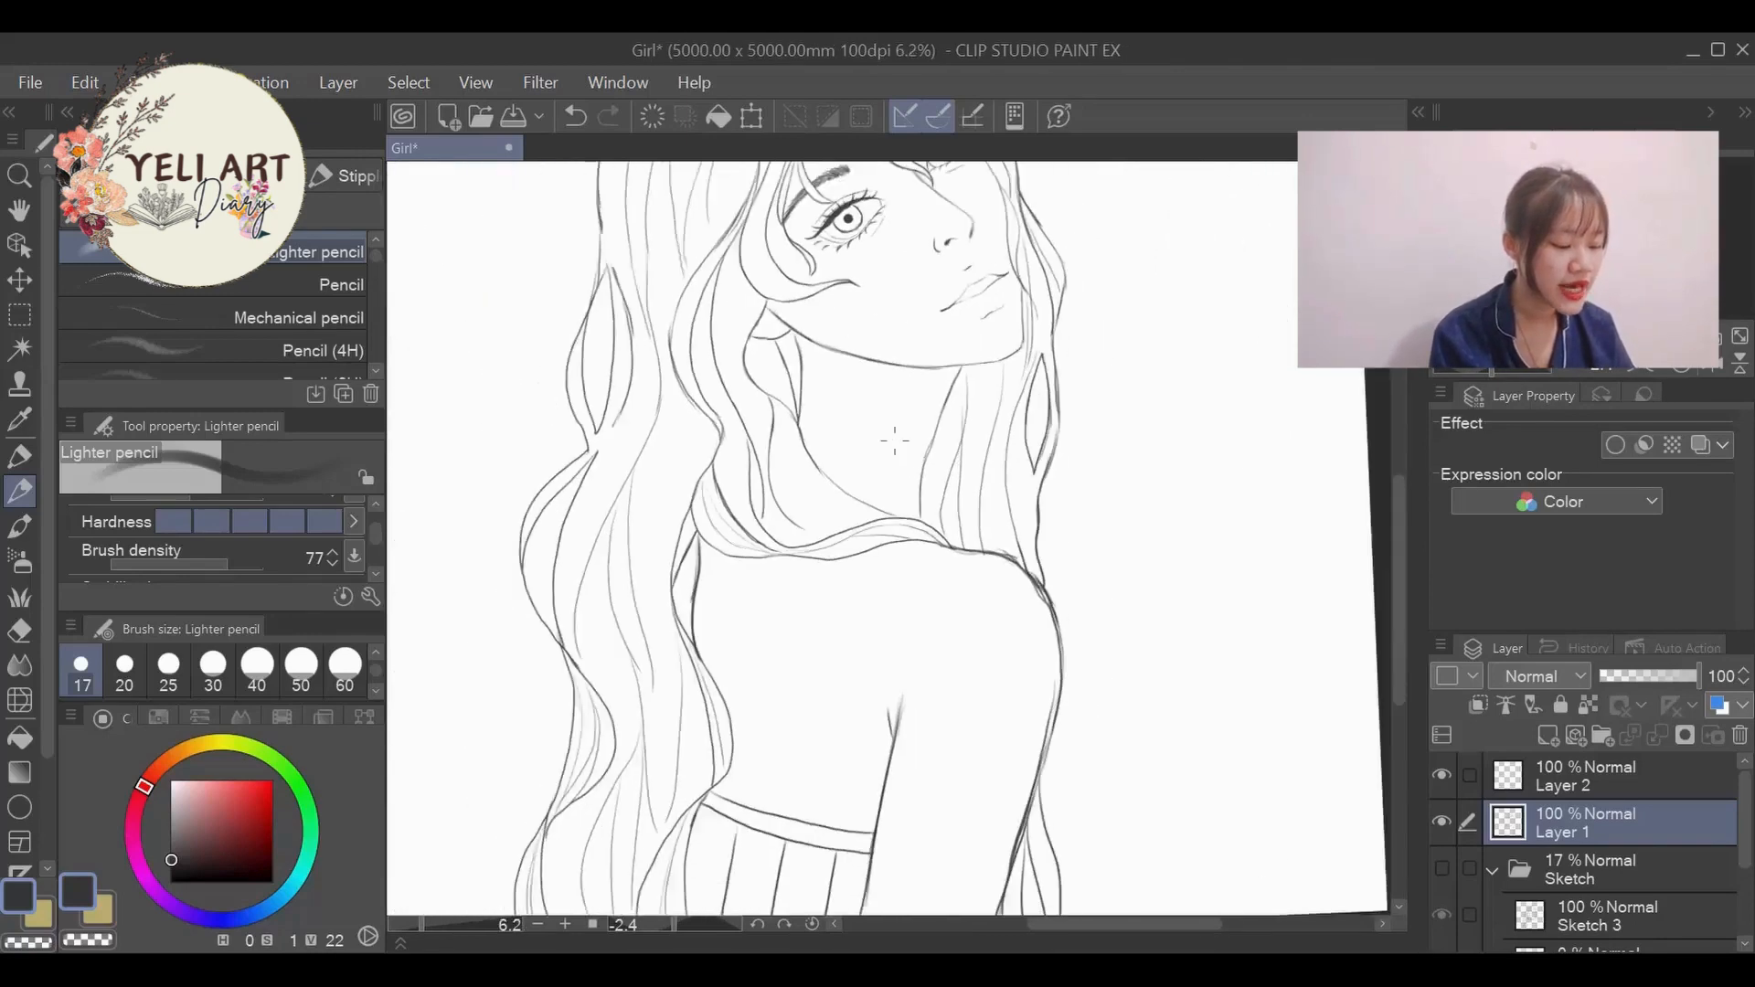
# - Set the drawing colour to a dark grey with hue 0, saturation 2 and value 32
pyautogui.scroll(-3, 895, 441)
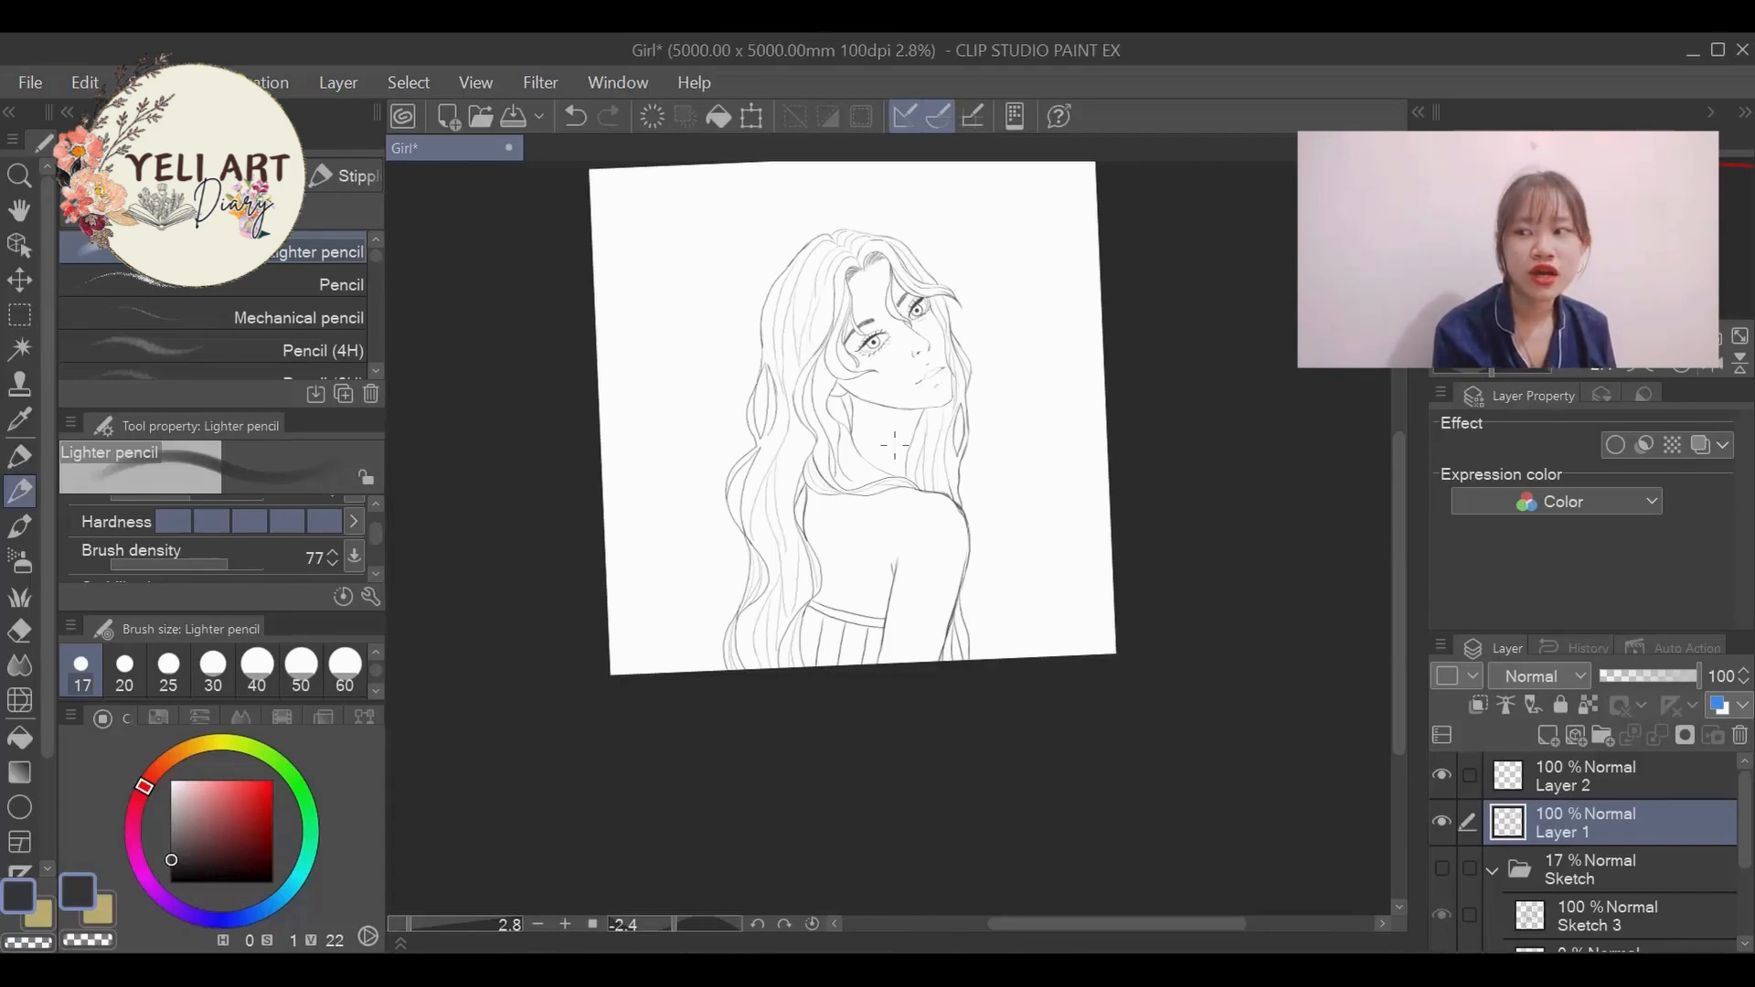
pyautogui.scroll(-3, 885, 192)
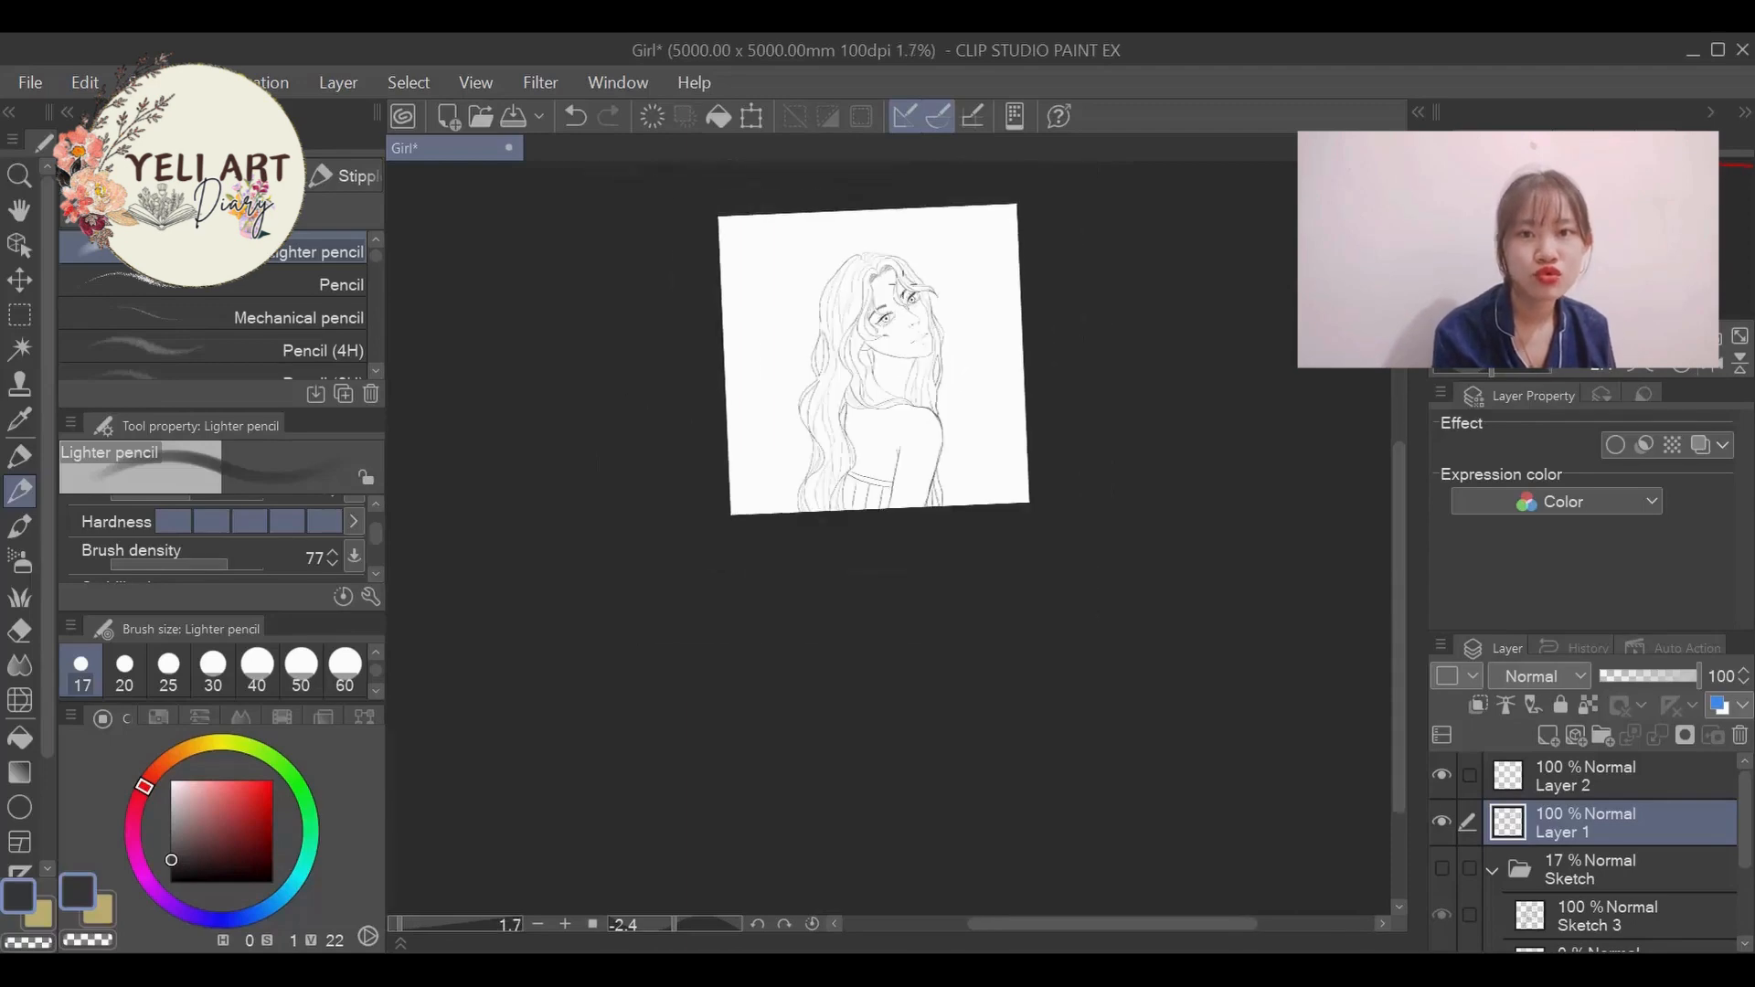
pyautogui.scroll(5, 966, 395)
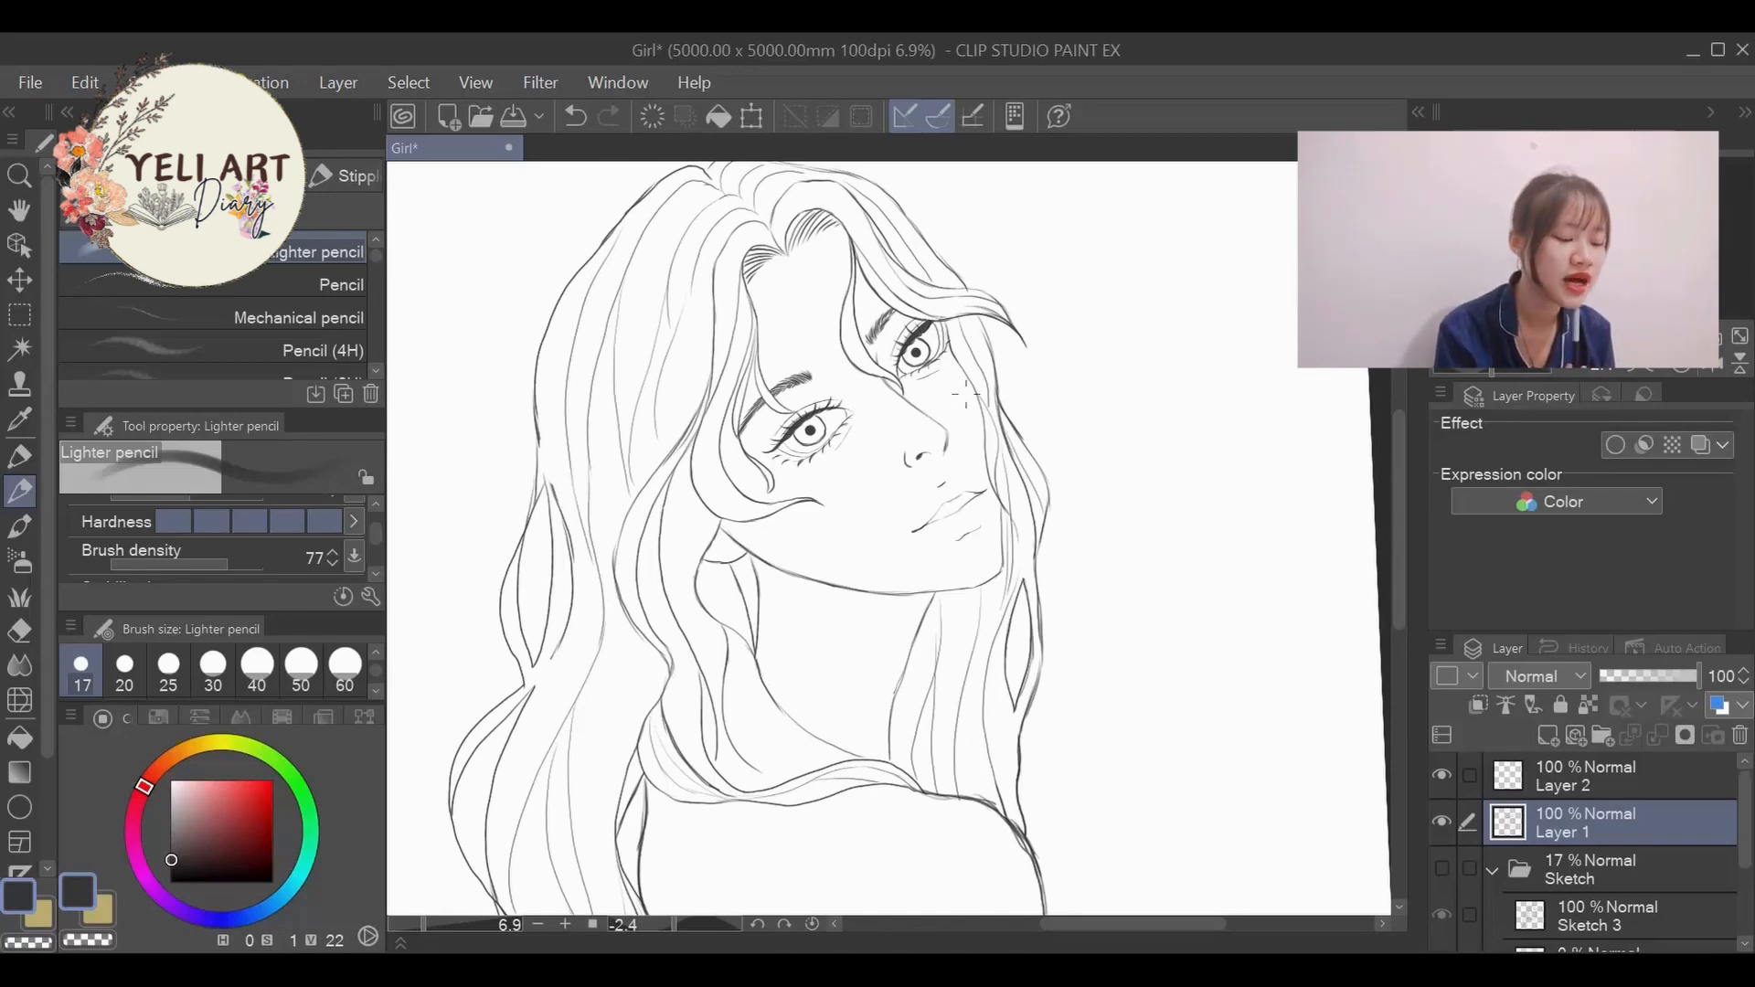
pyautogui.moveTo(1396, 503)
pyautogui.mouseDown()
pyautogui.moveTo(1390, 443)
pyautogui.moveTo(1388, 519)
pyautogui.mouseUp()
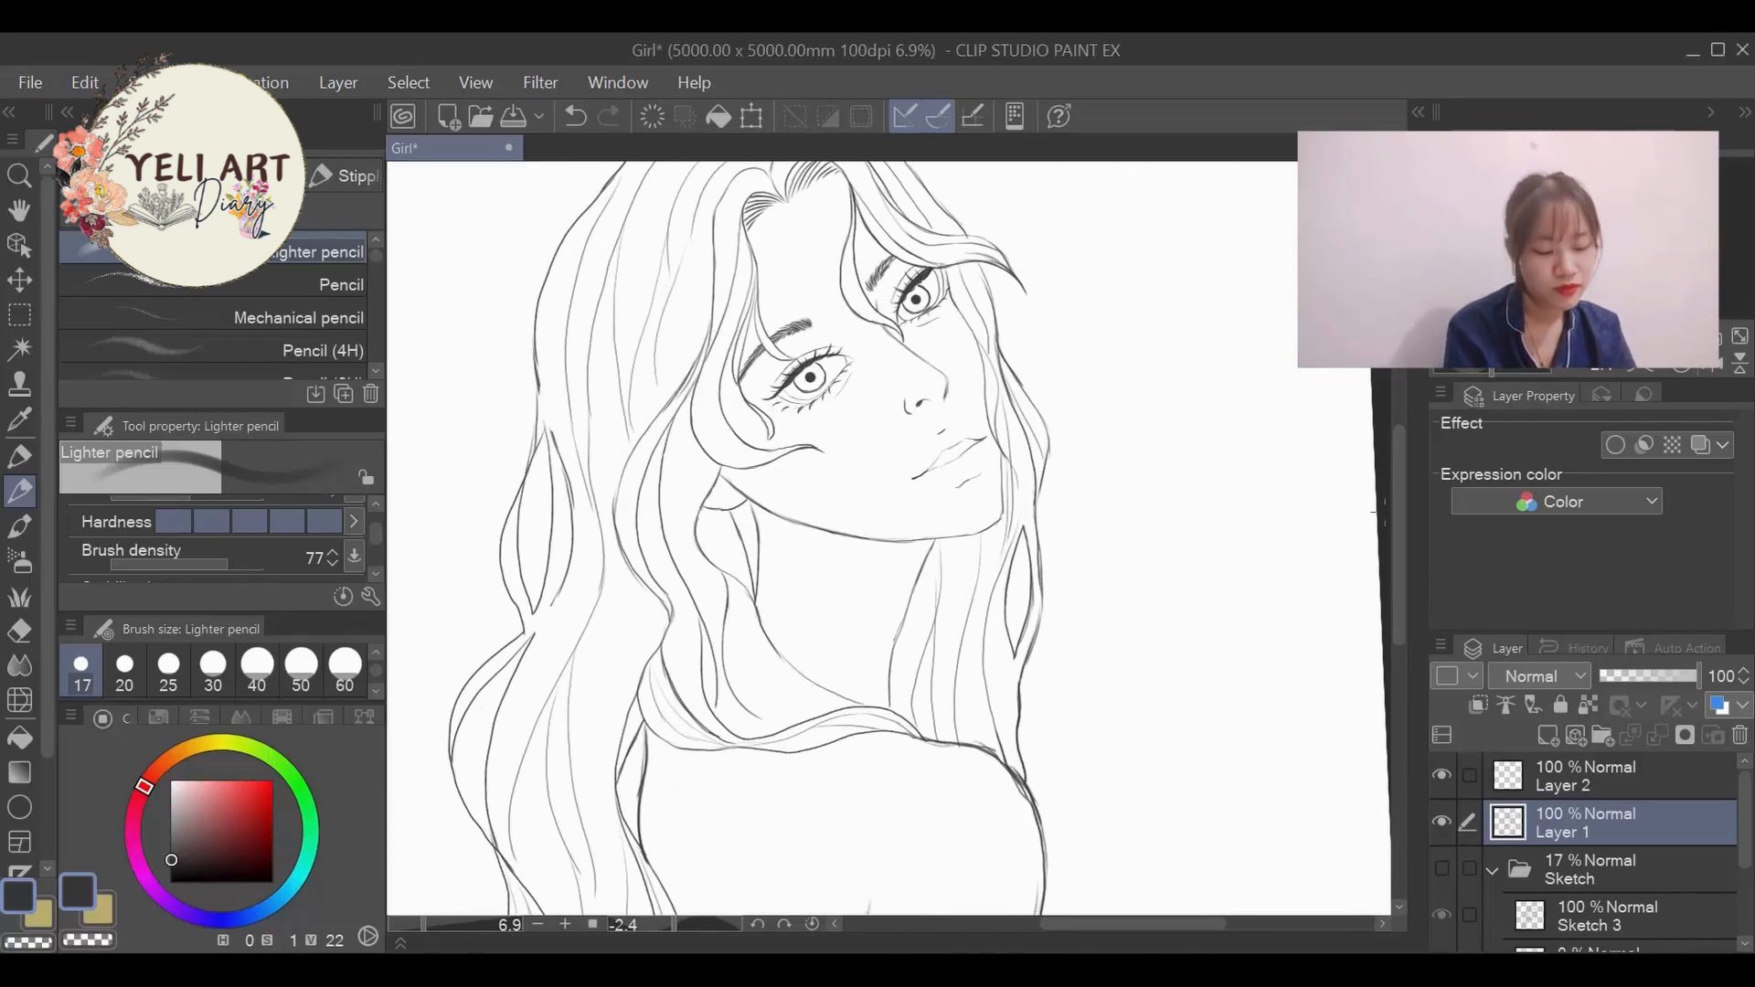
pyautogui.click(171, 850)
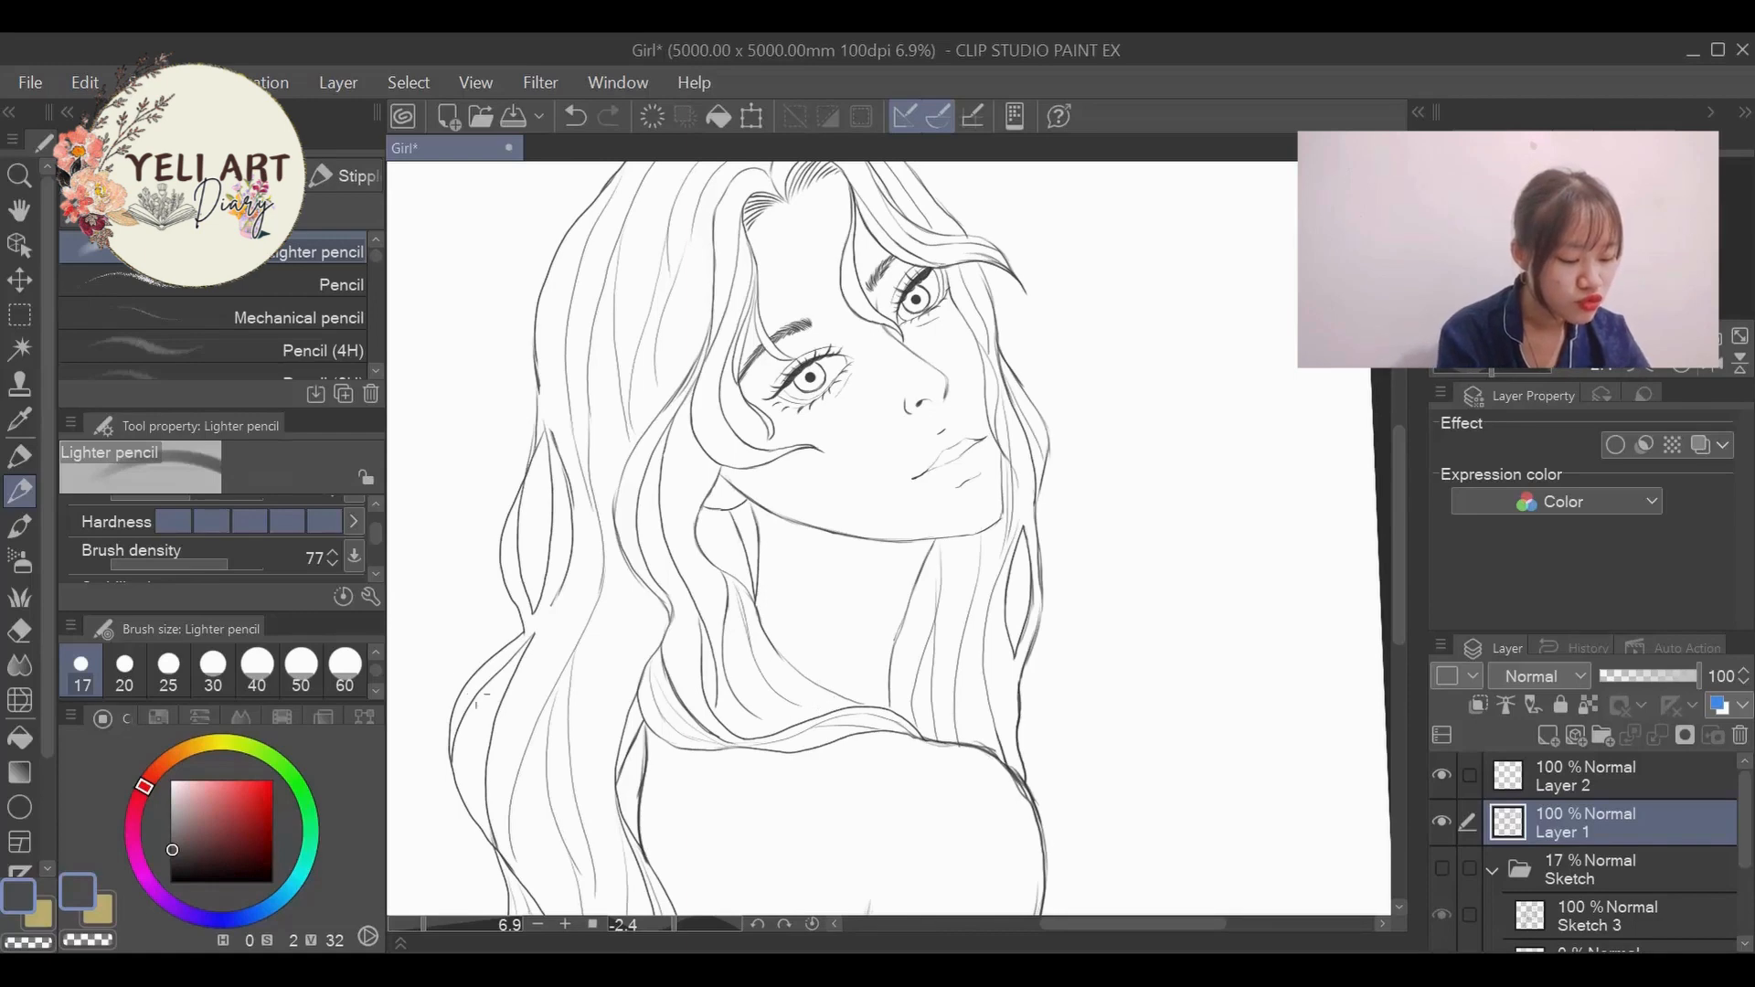
# - Examine the line art of the face, eyes and surrounding hair up close and against the whole figure
pyautogui.scroll(-5, 681, 389)
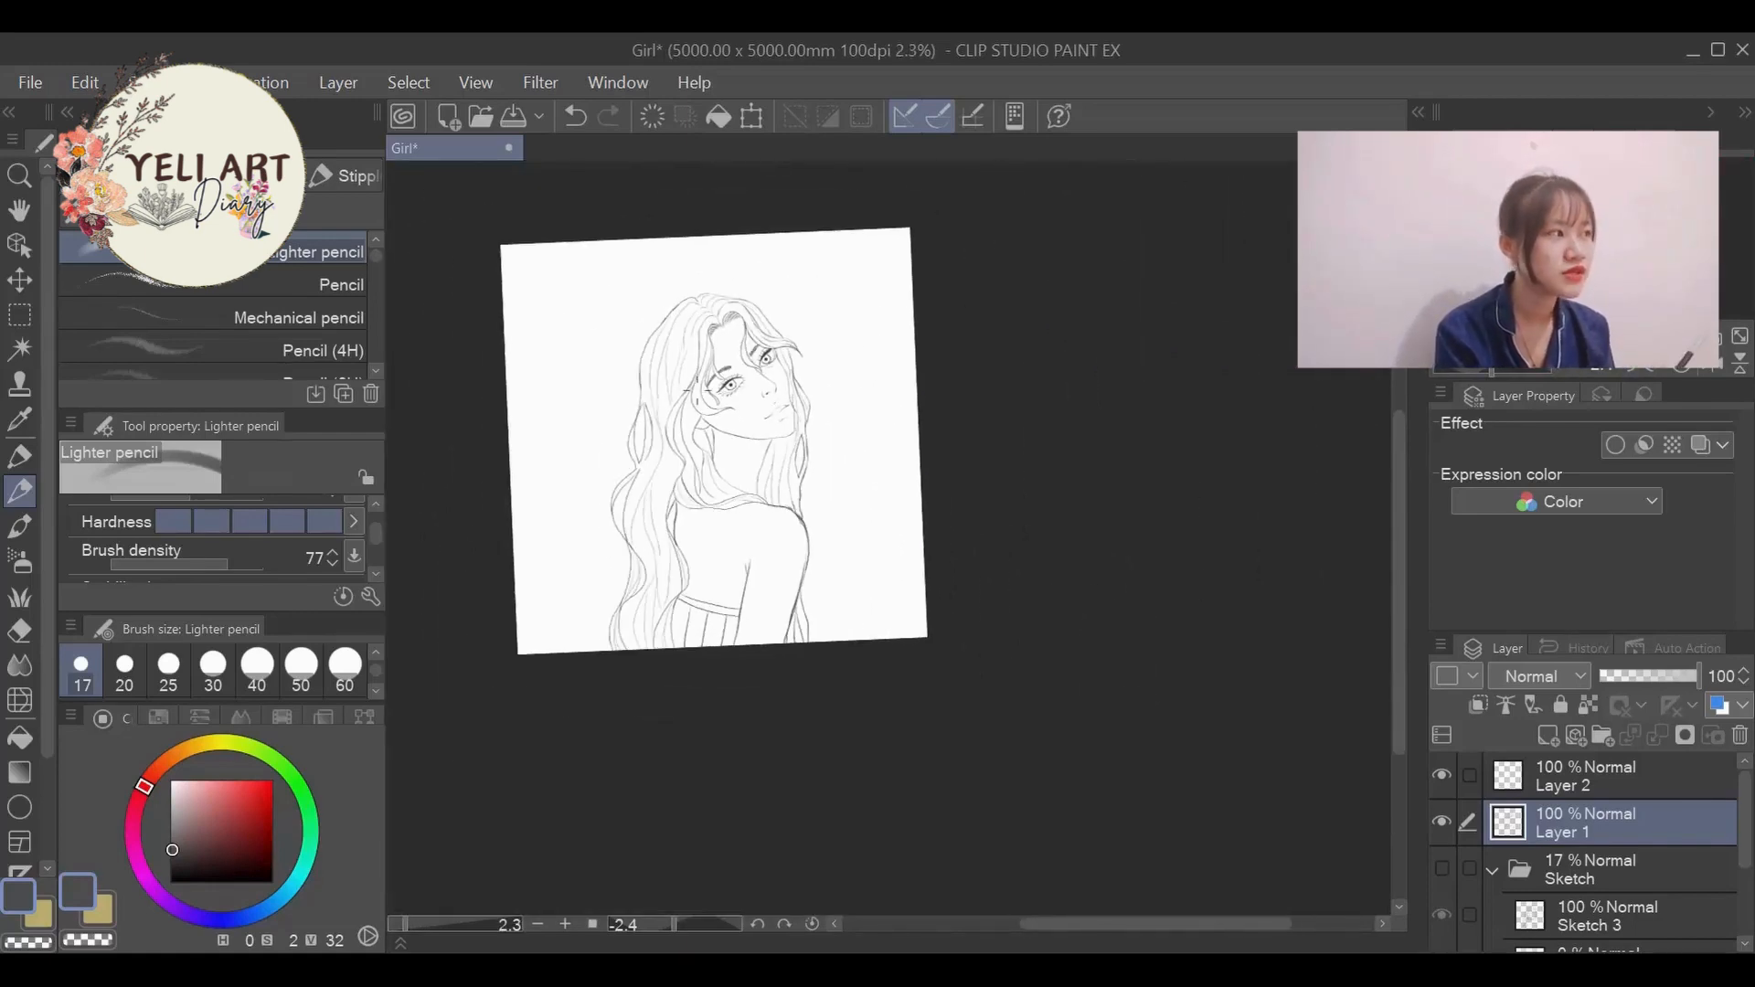
pyautogui.scroll(3, 697, 388)
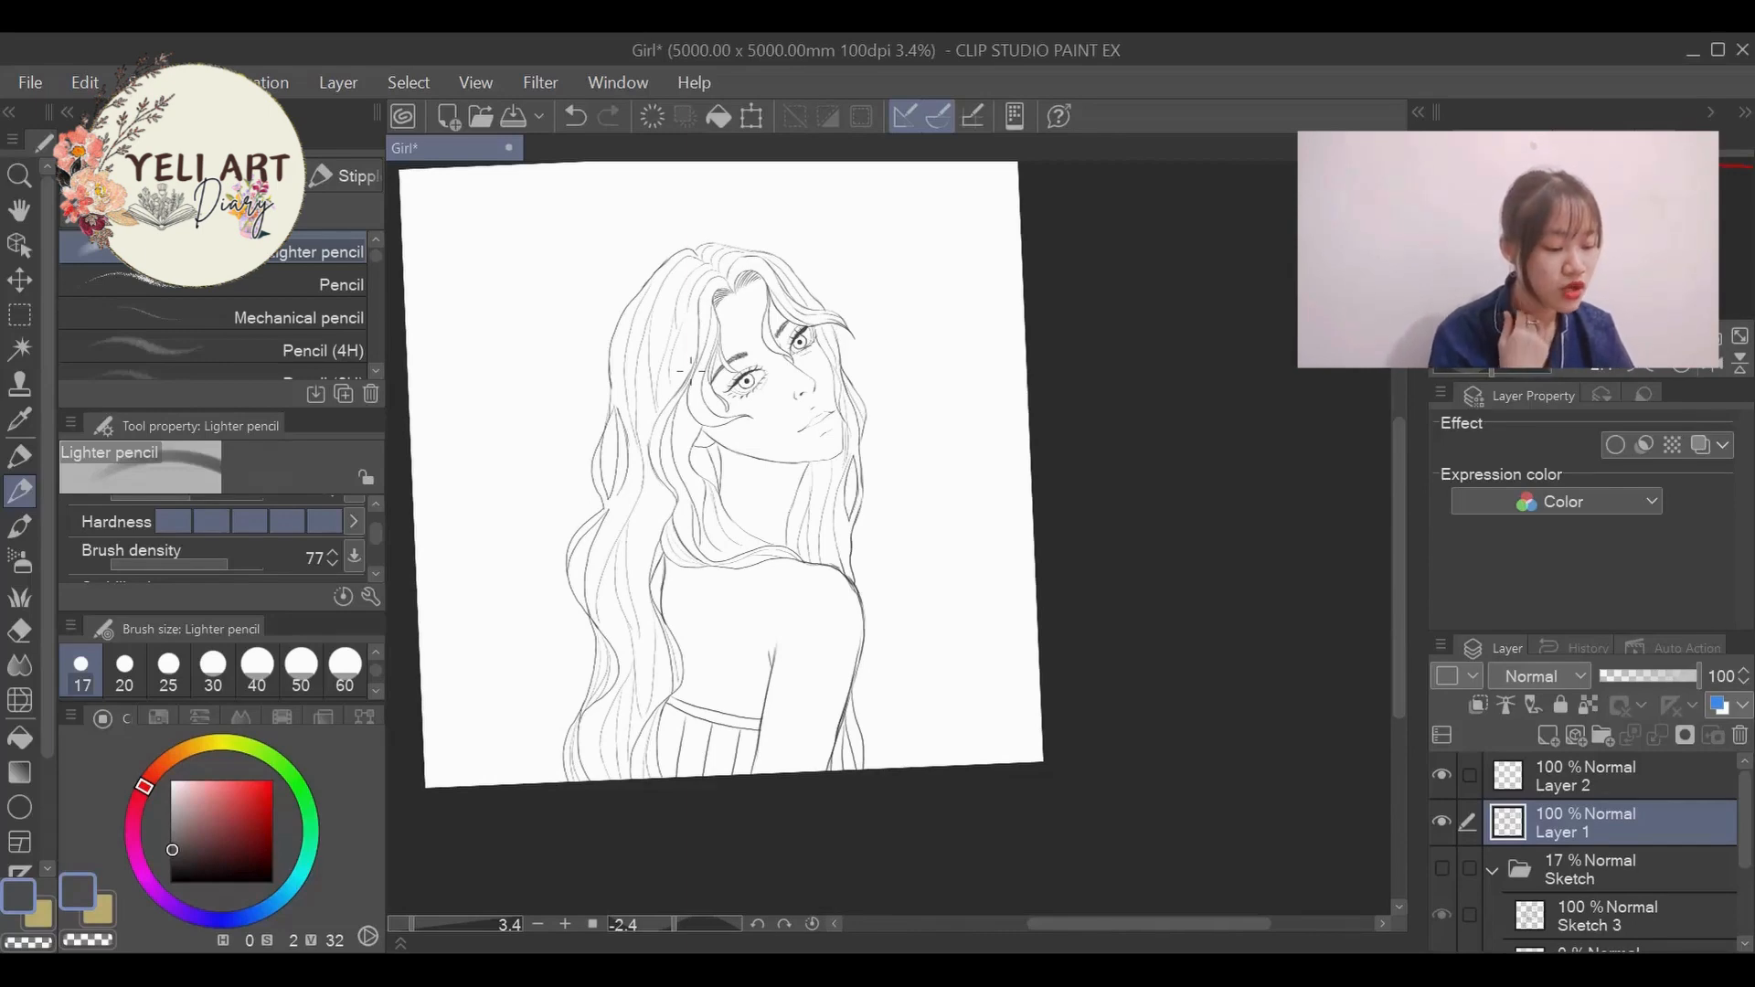
pyautogui.scroll(2, 720, 339)
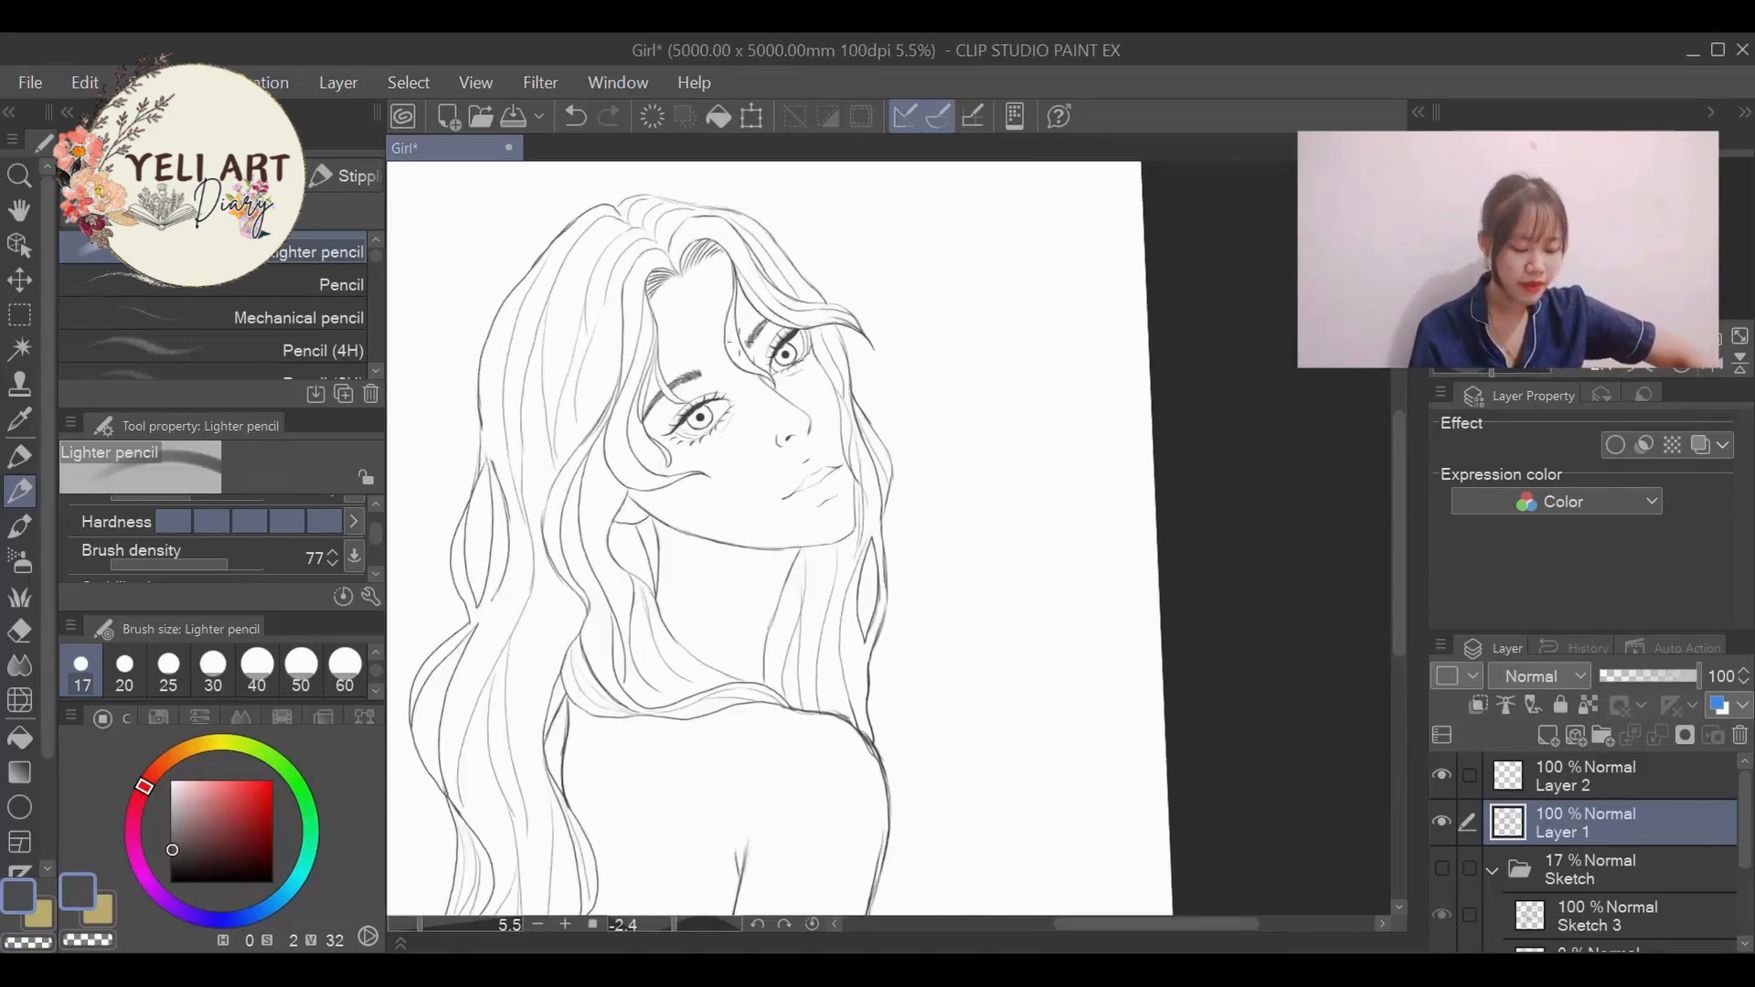
pyautogui.scroll(3, 719, 338)
pyautogui.scroll(1, 720, 338)
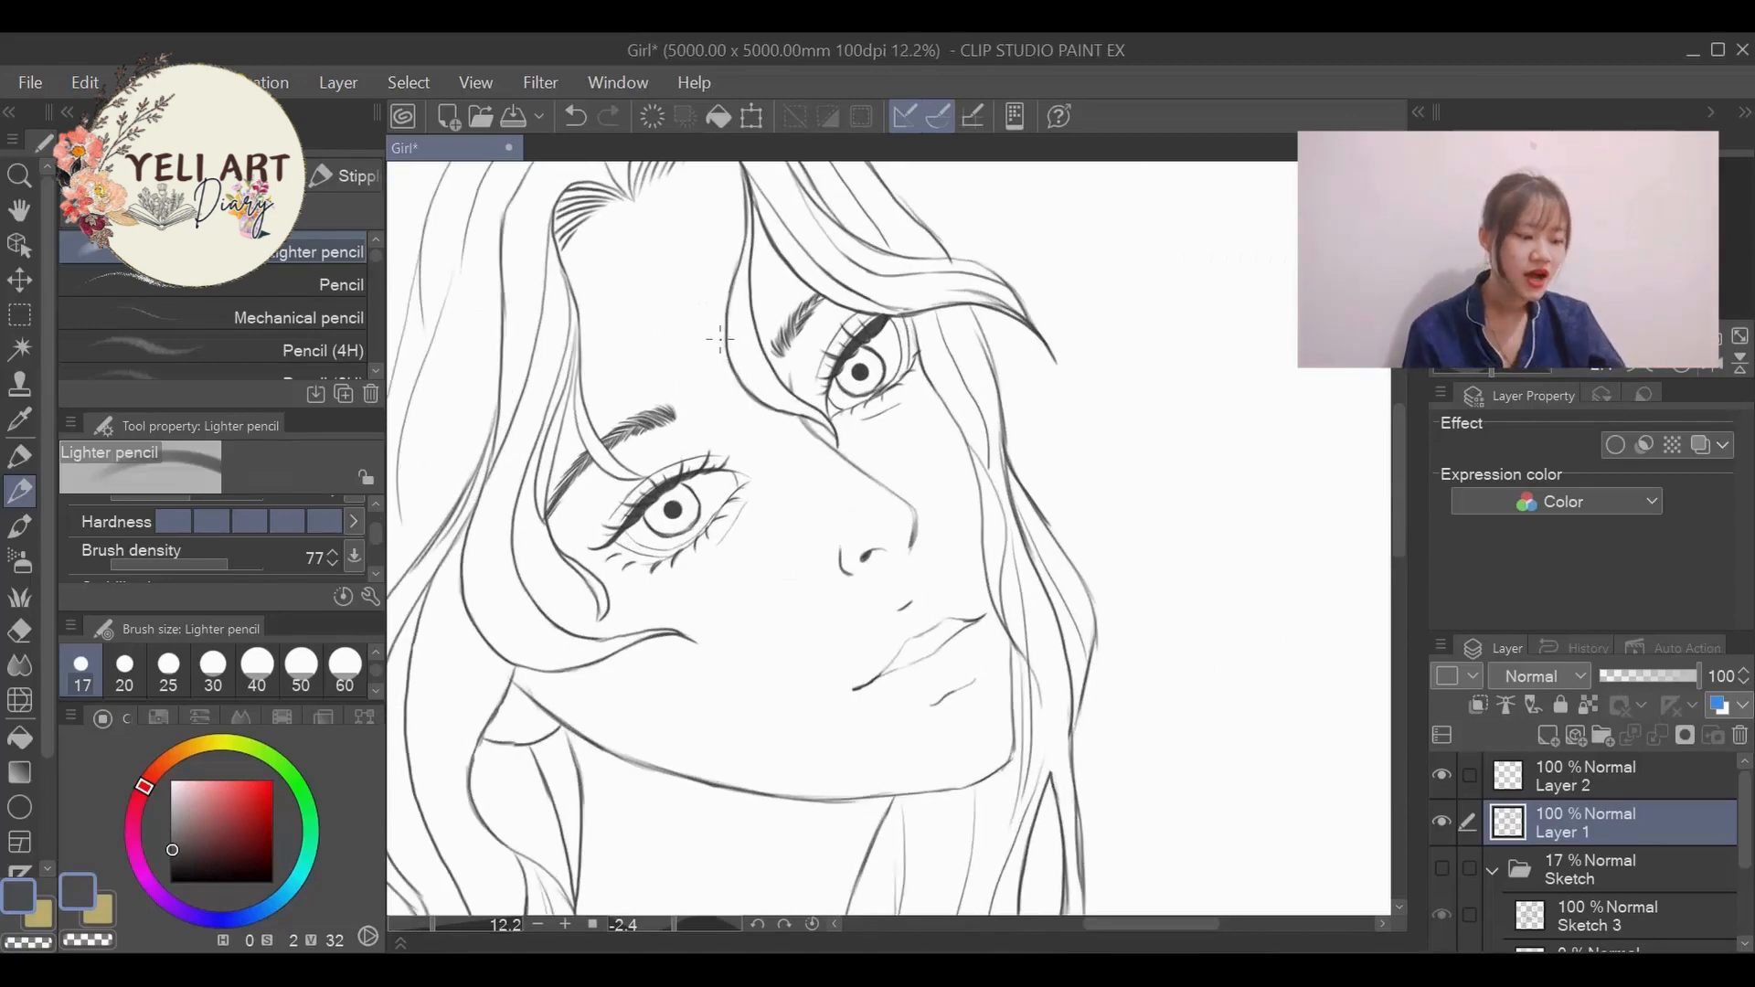
pyautogui.scroll(-6, 720, 338)
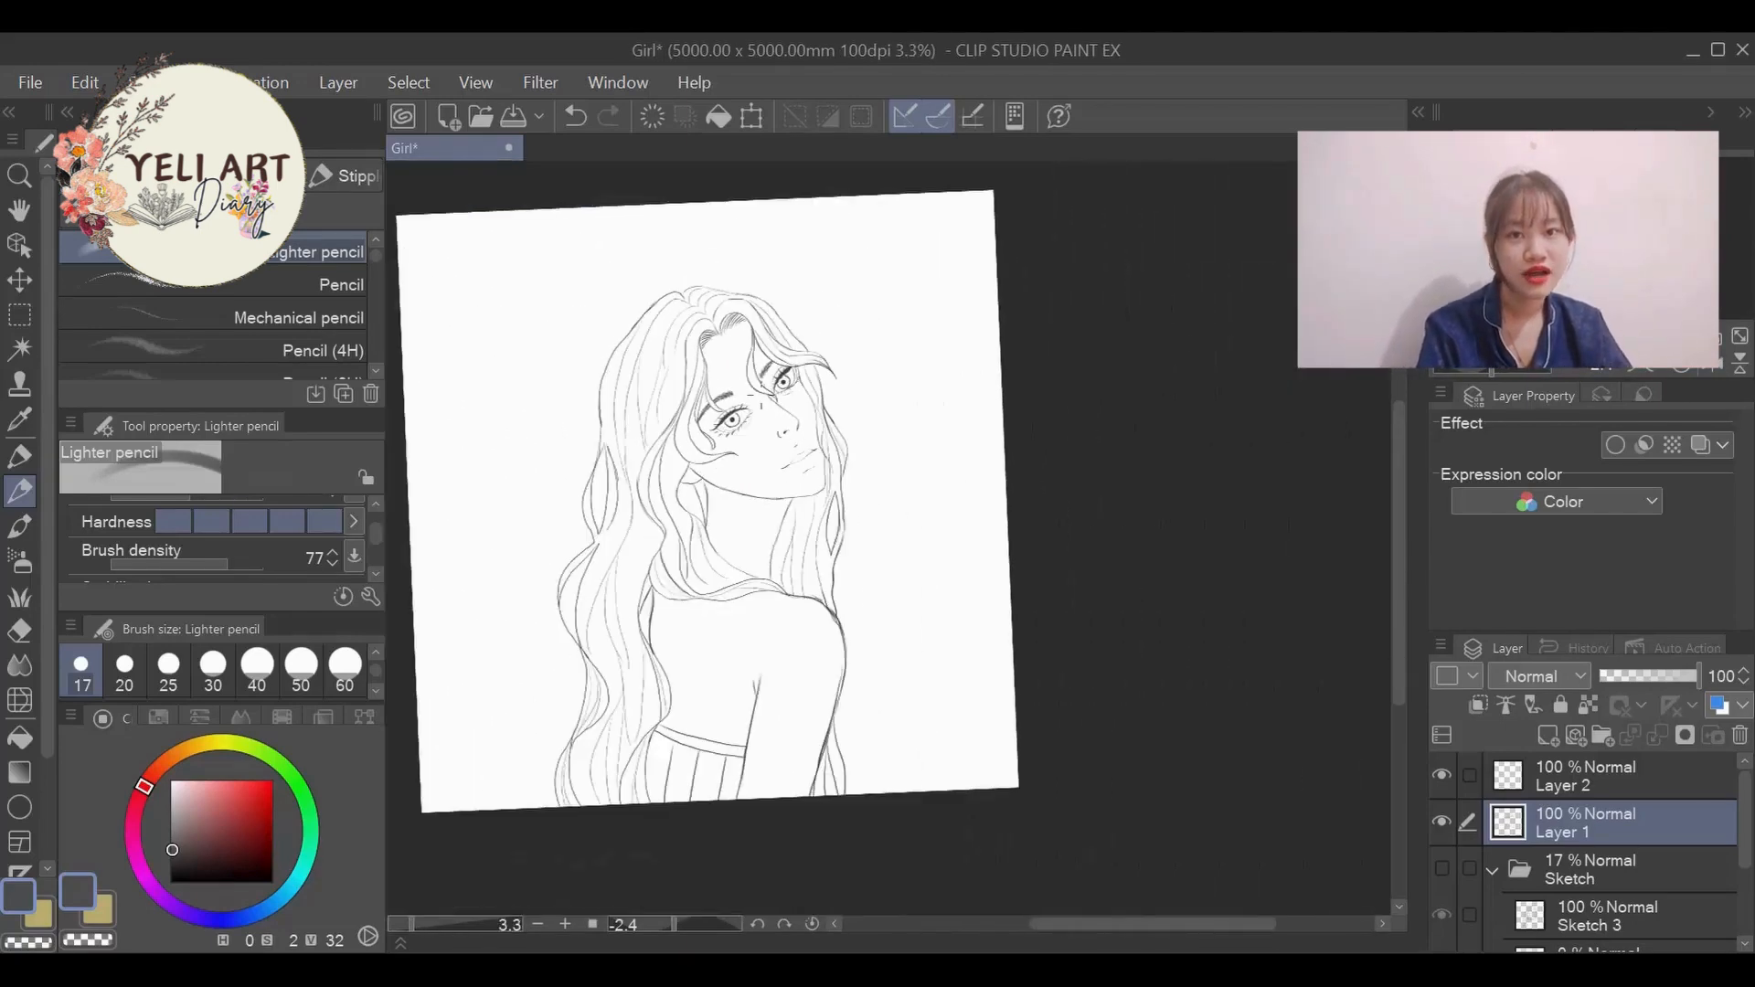
pyautogui.scroll(3, 762, 399)
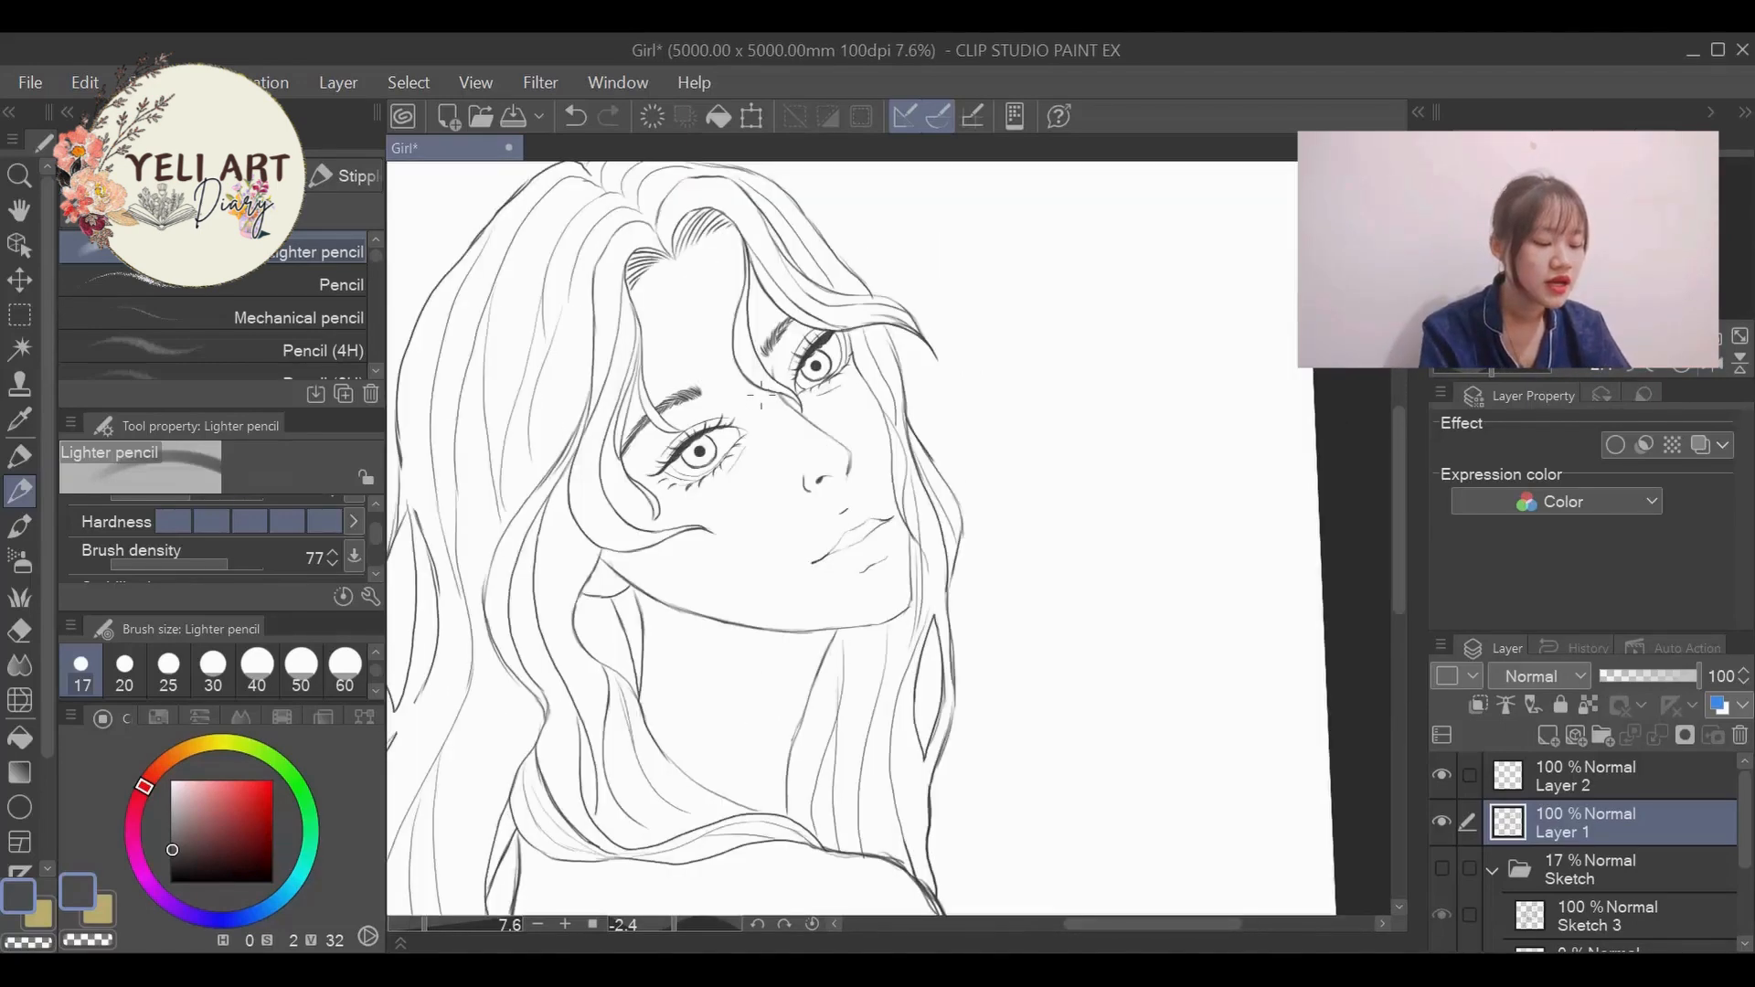
pyautogui.scroll(-3, 761, 400)
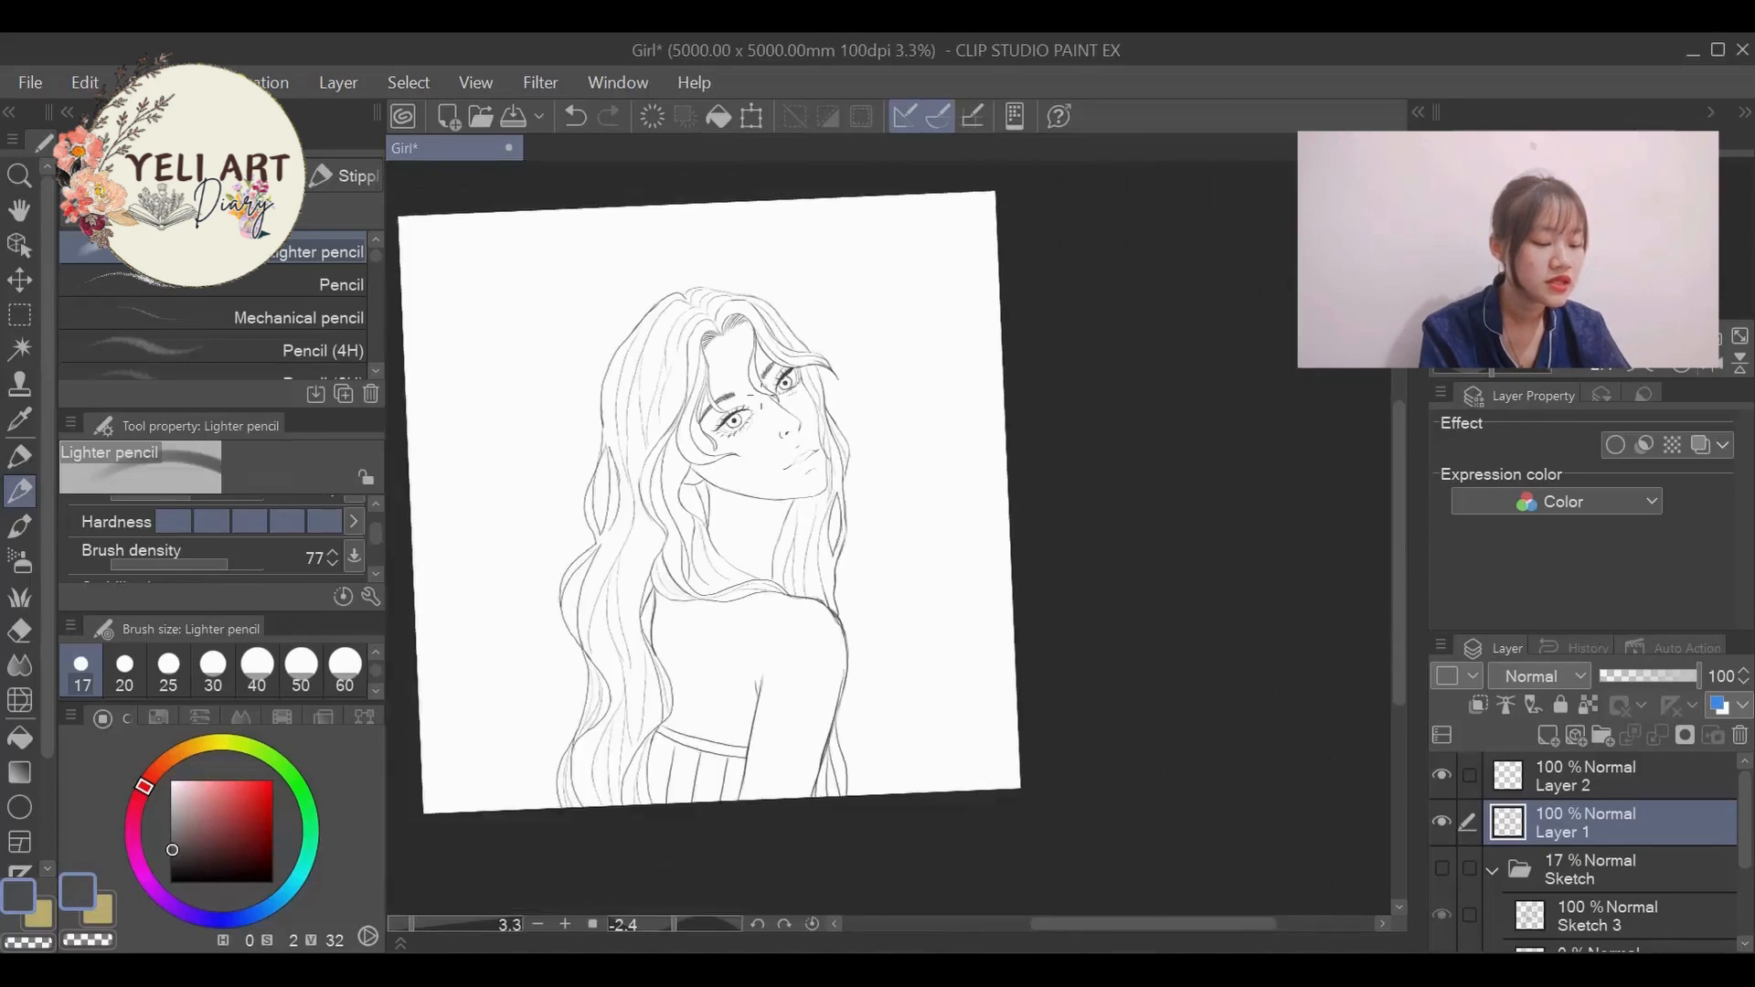
pyautogui.scroll(-1, 762, 400)
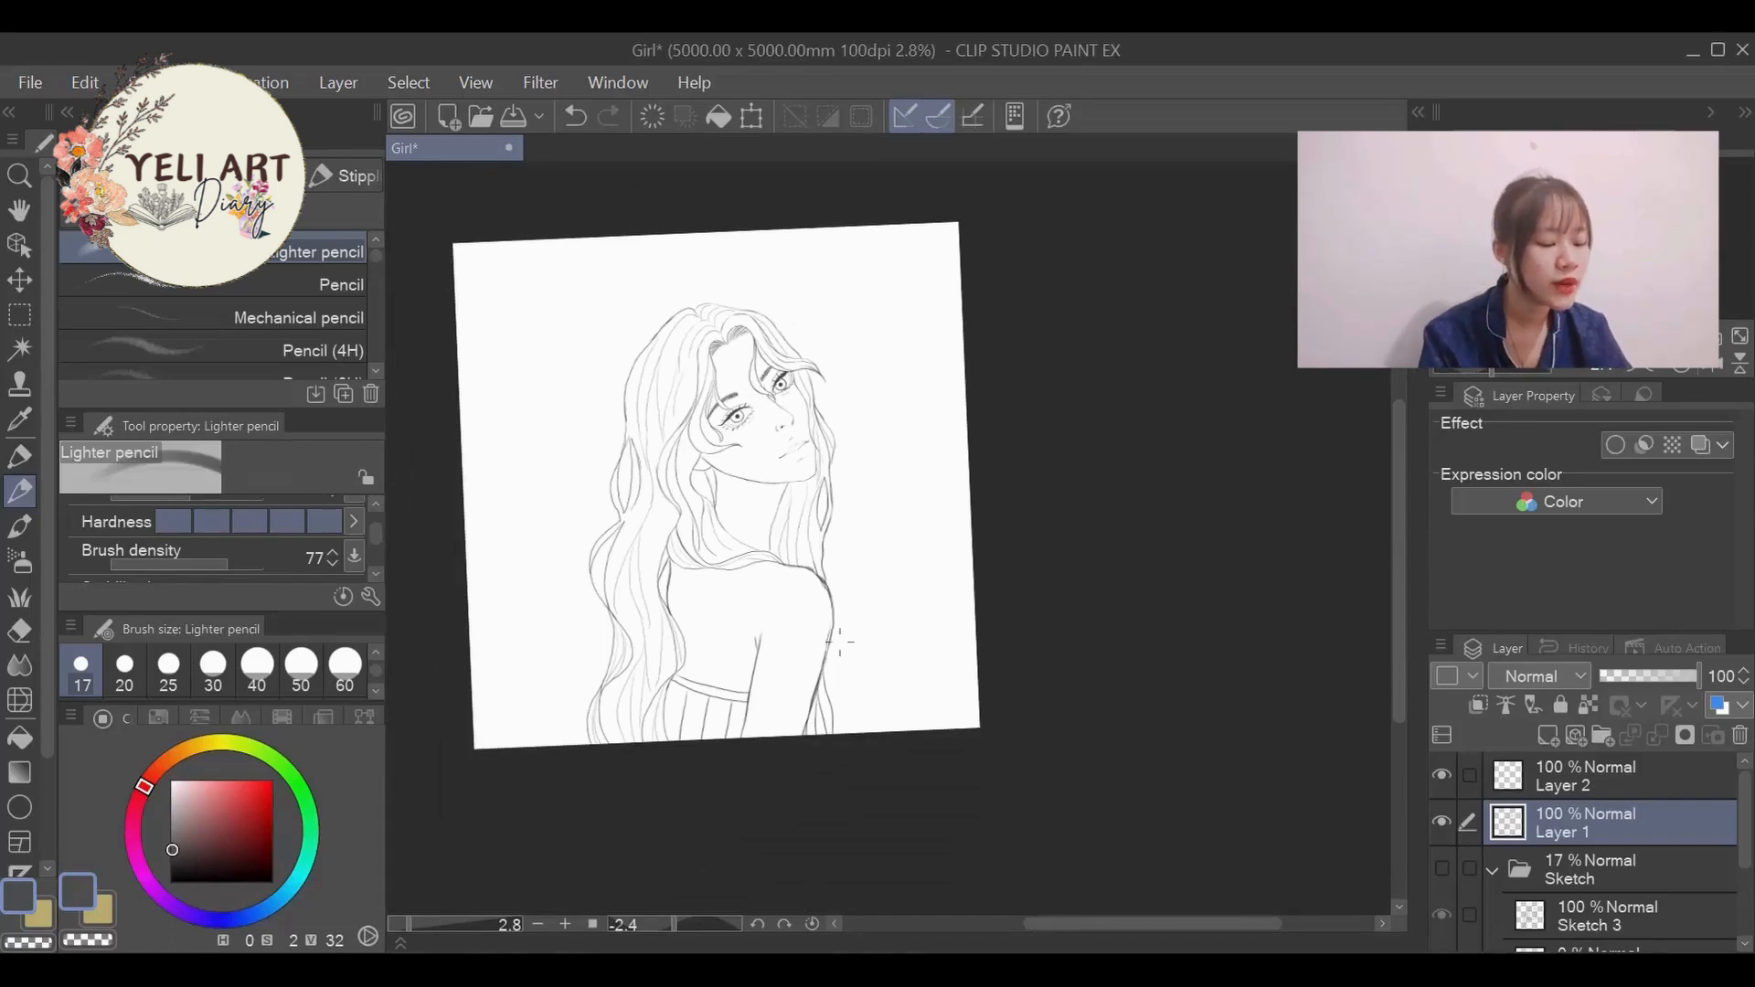
pyautogui.scroll(2, 840, 639)
pyautogui.scroll(-3, 840, 639)
pyautogui.scroll(1, 823, 465)
pyautogui.scroll(2, 827, 466)
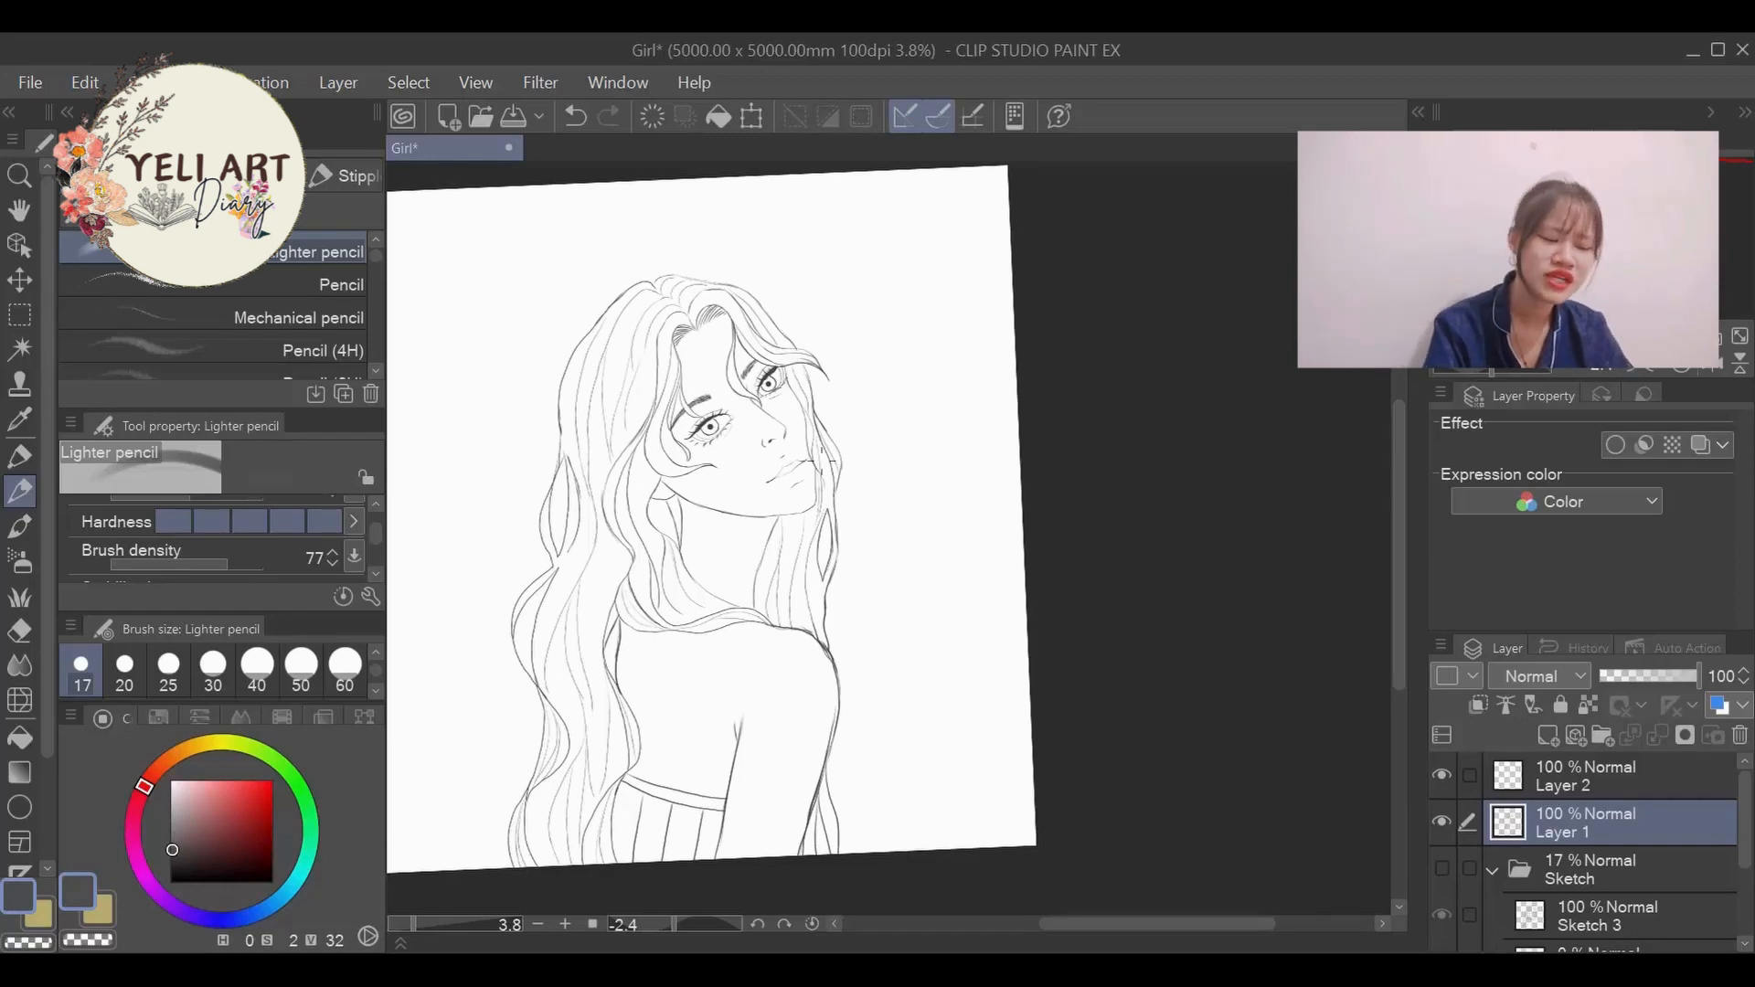
pyautogui.scroll(-4, 681, 374)
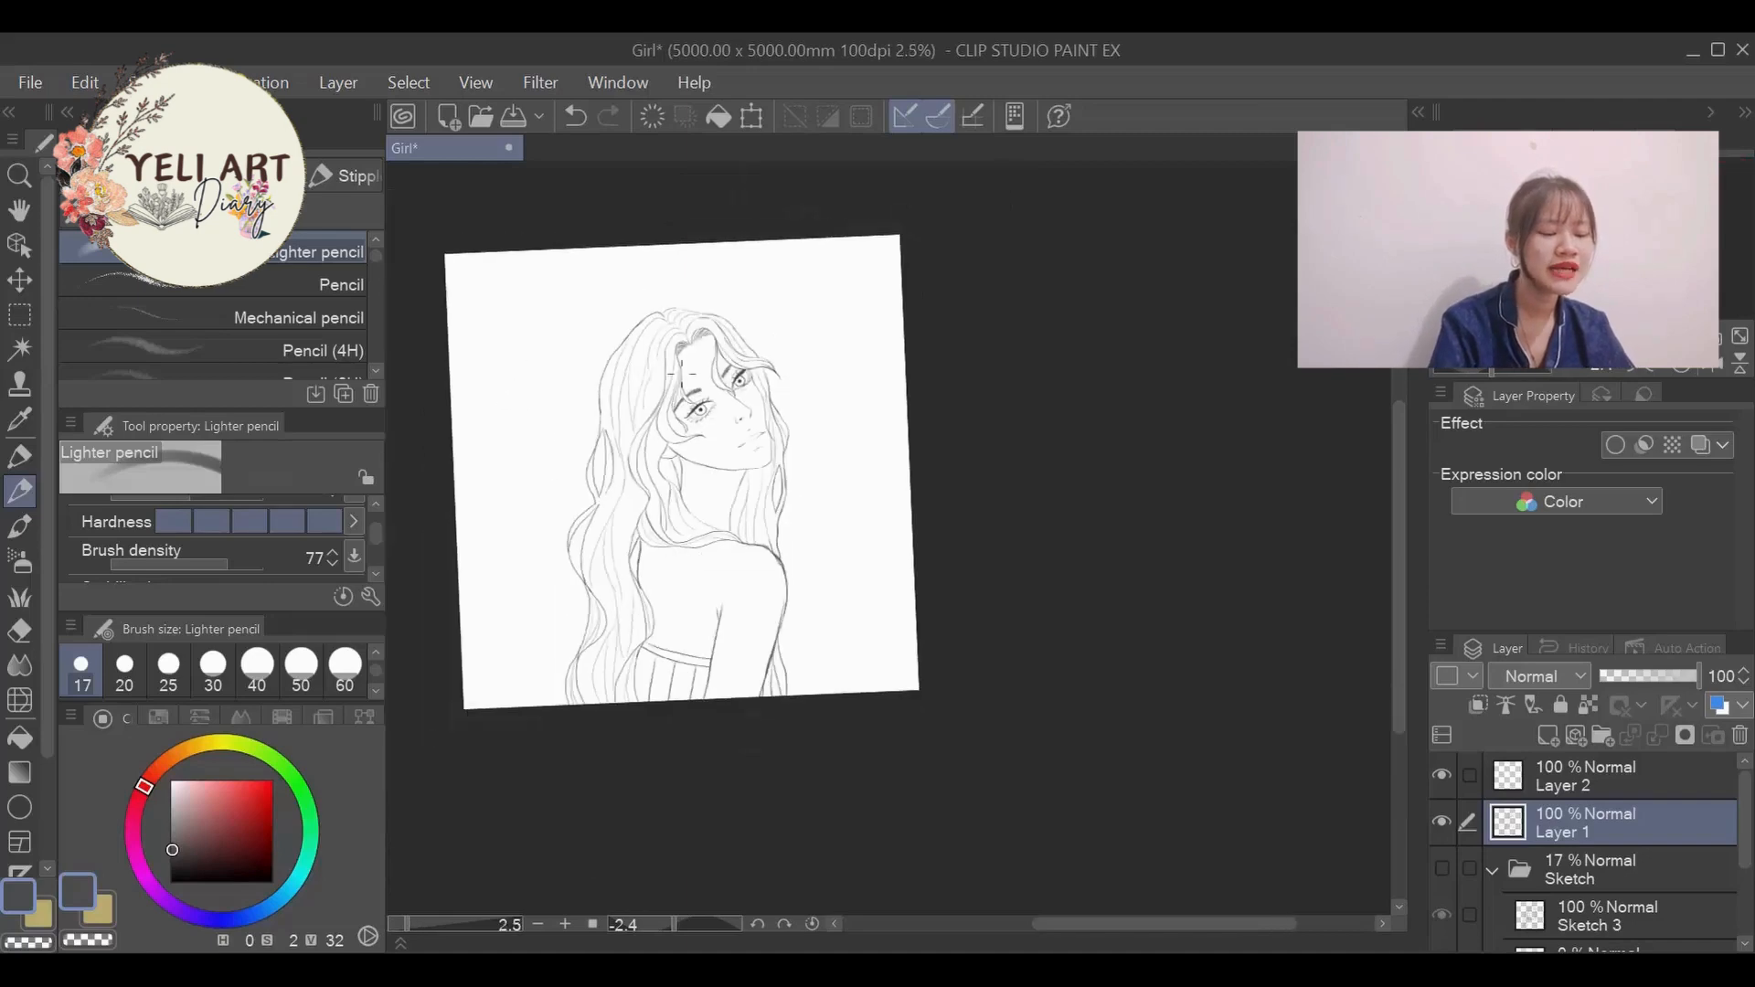
pyautogui.scroll(5, 681, 373)
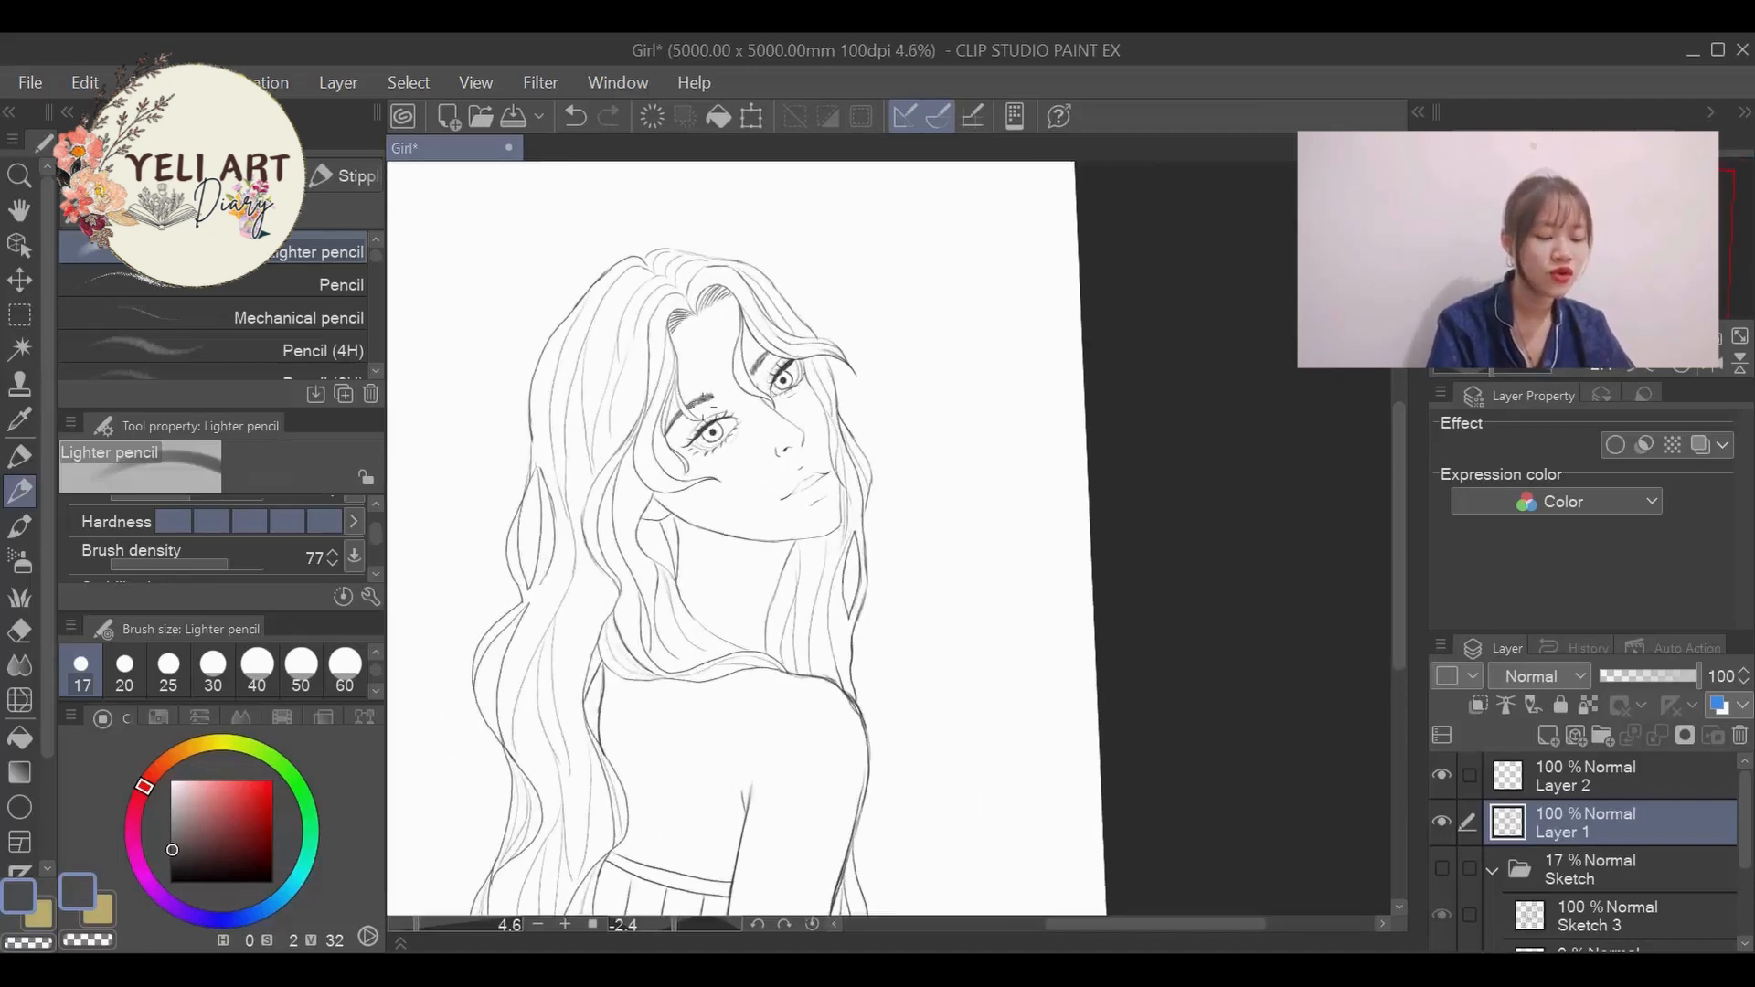
pyautogui.scroll(-3, 702, 407)
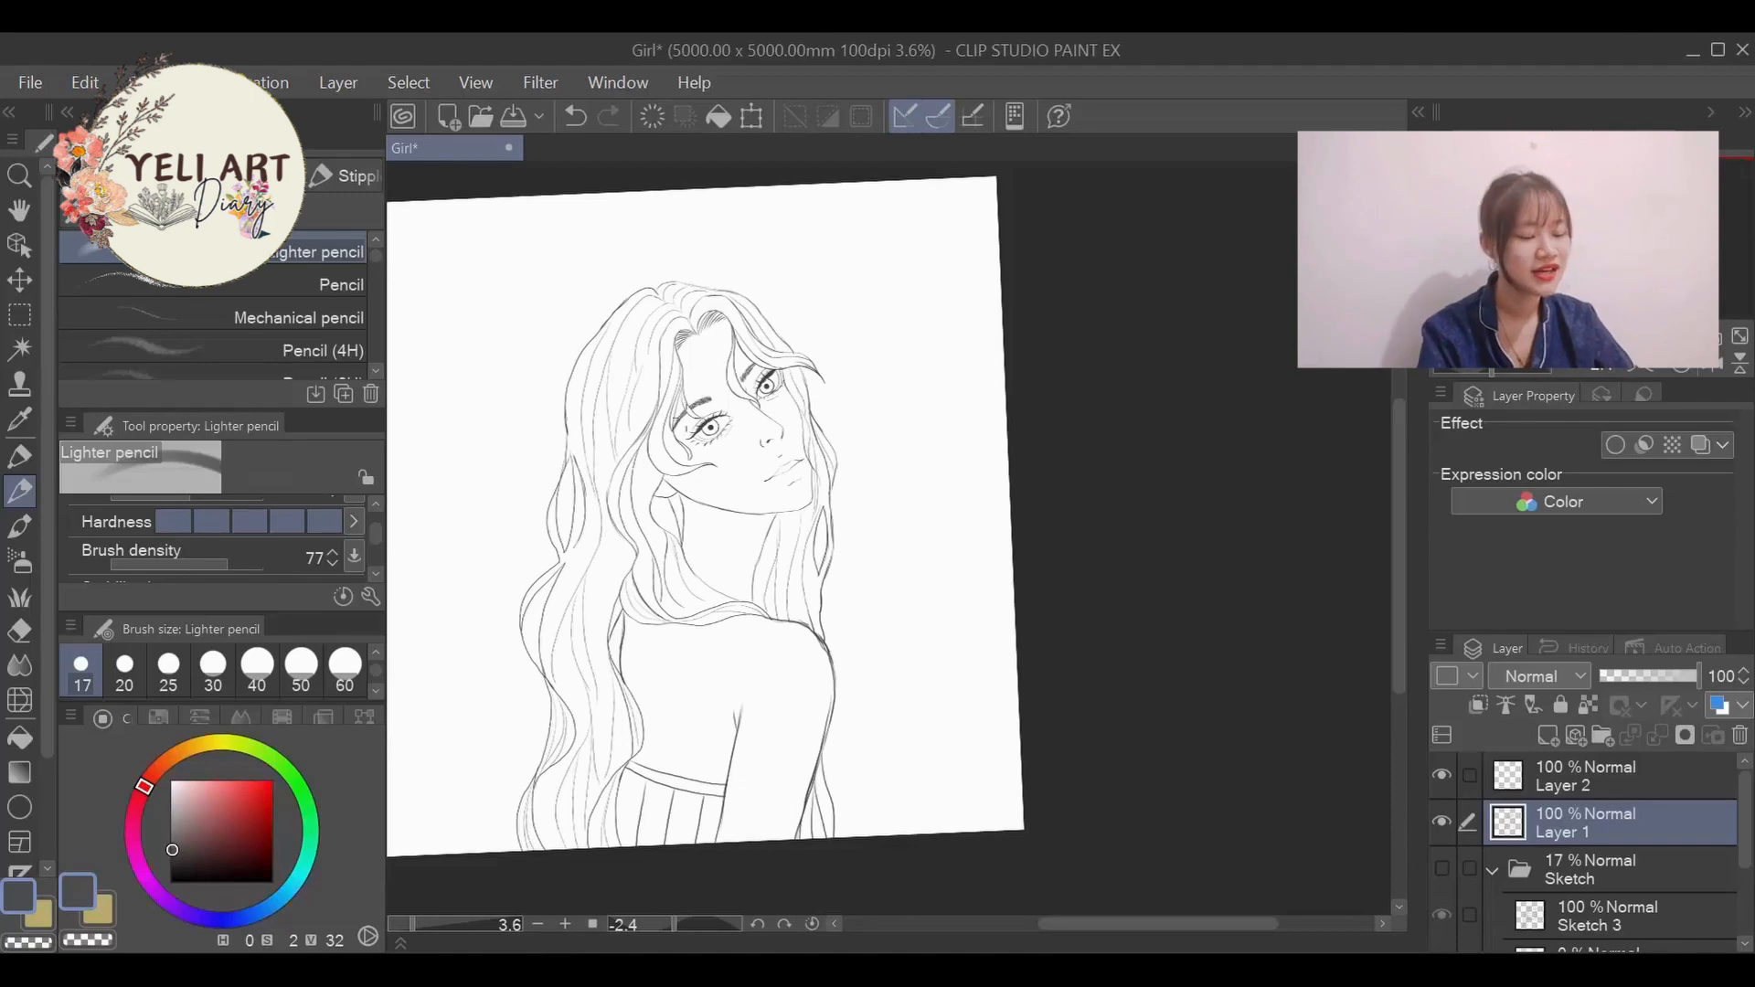
pyautogui.scroll(2, 603, 551)
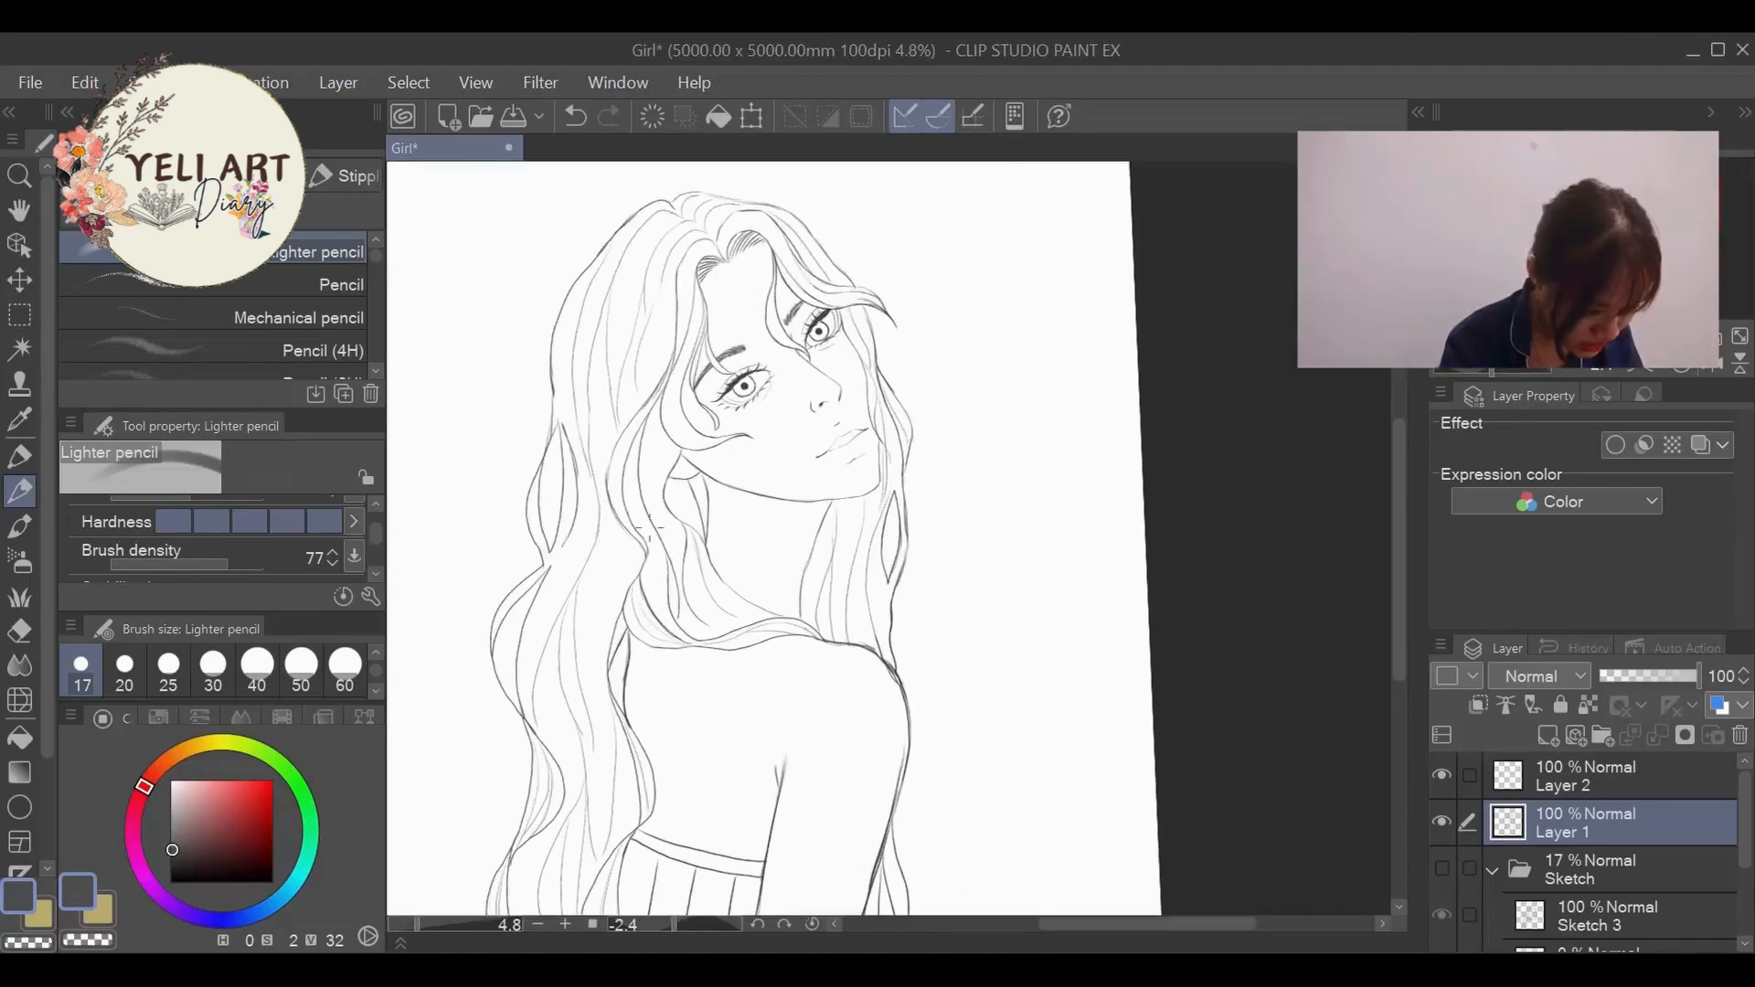
pyautogui.scroll(-1, 648, 529)
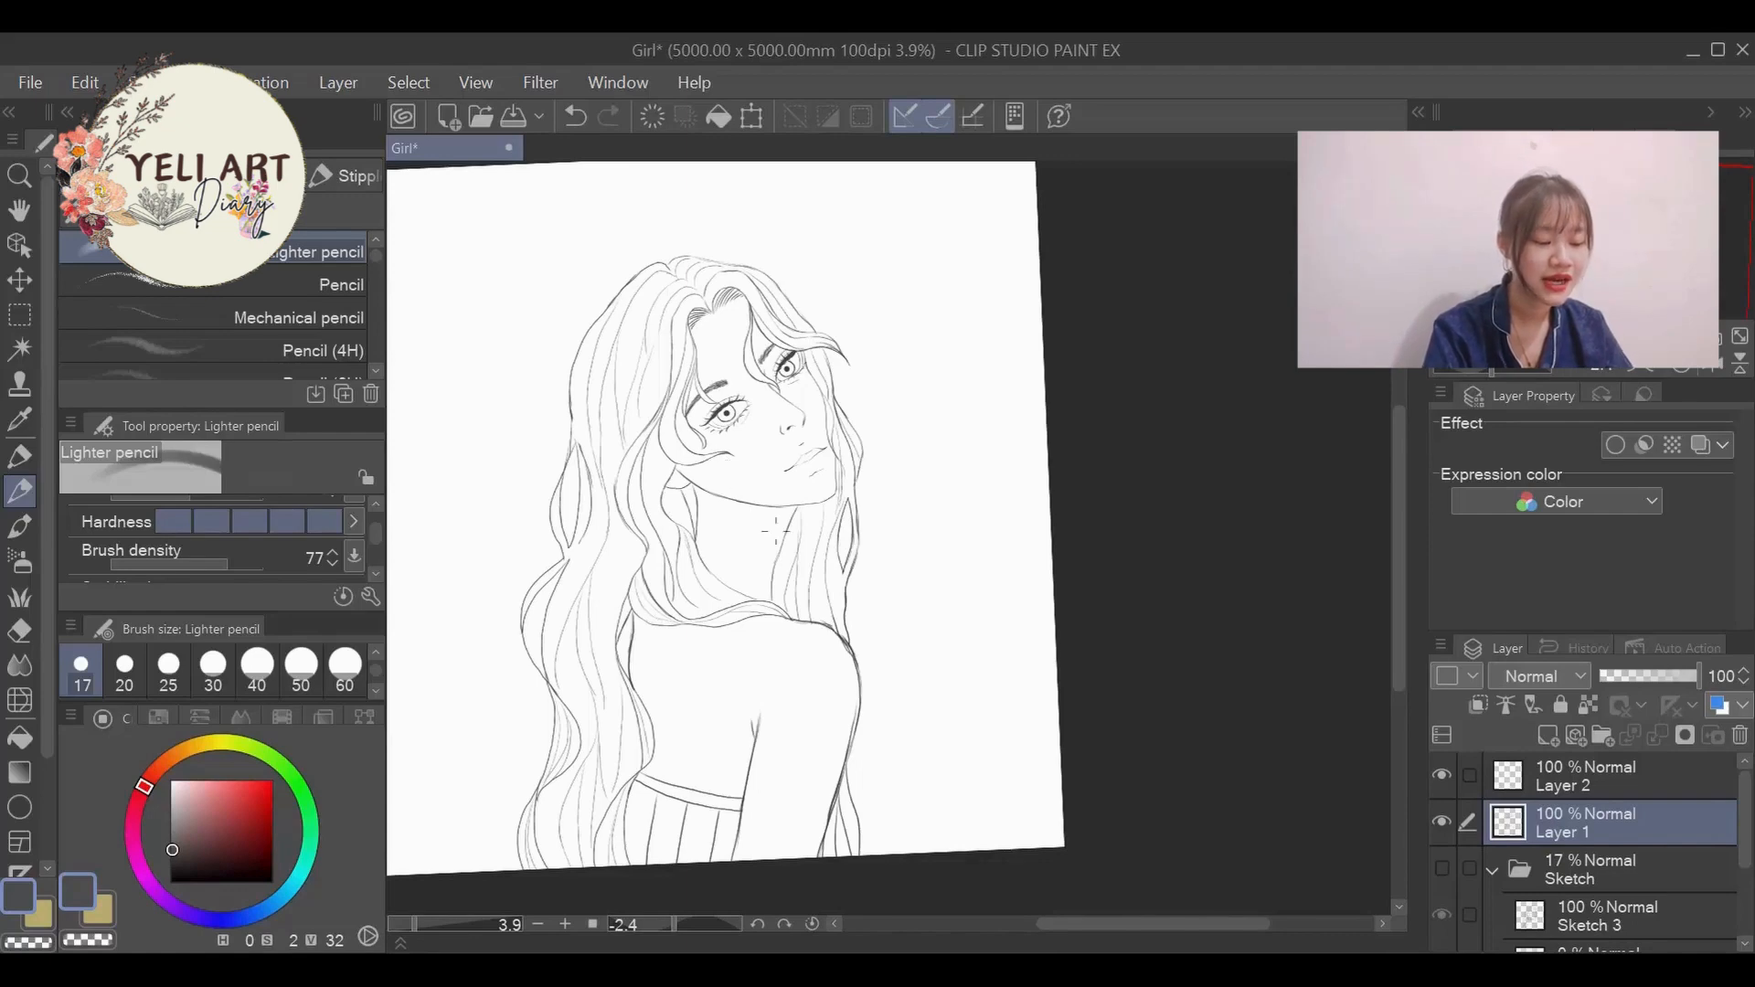
pyautogui.scroll(3, 702, 525)
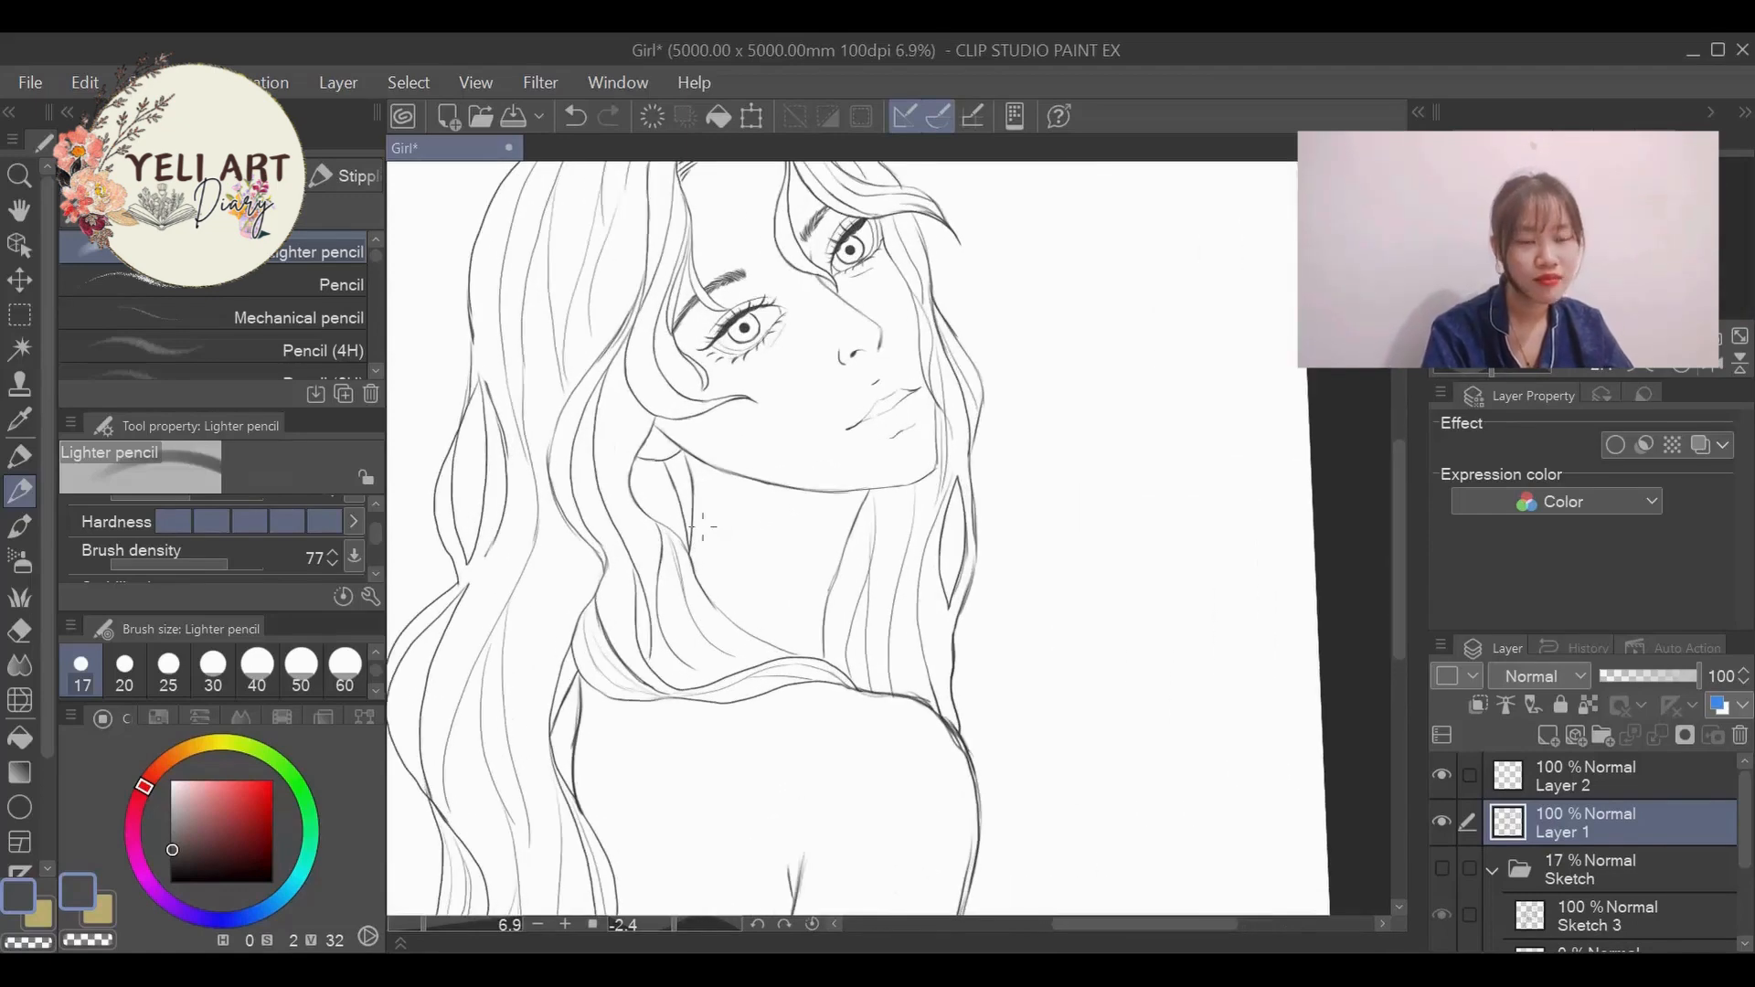
pyautogui.scroll(-2, 703, 526)
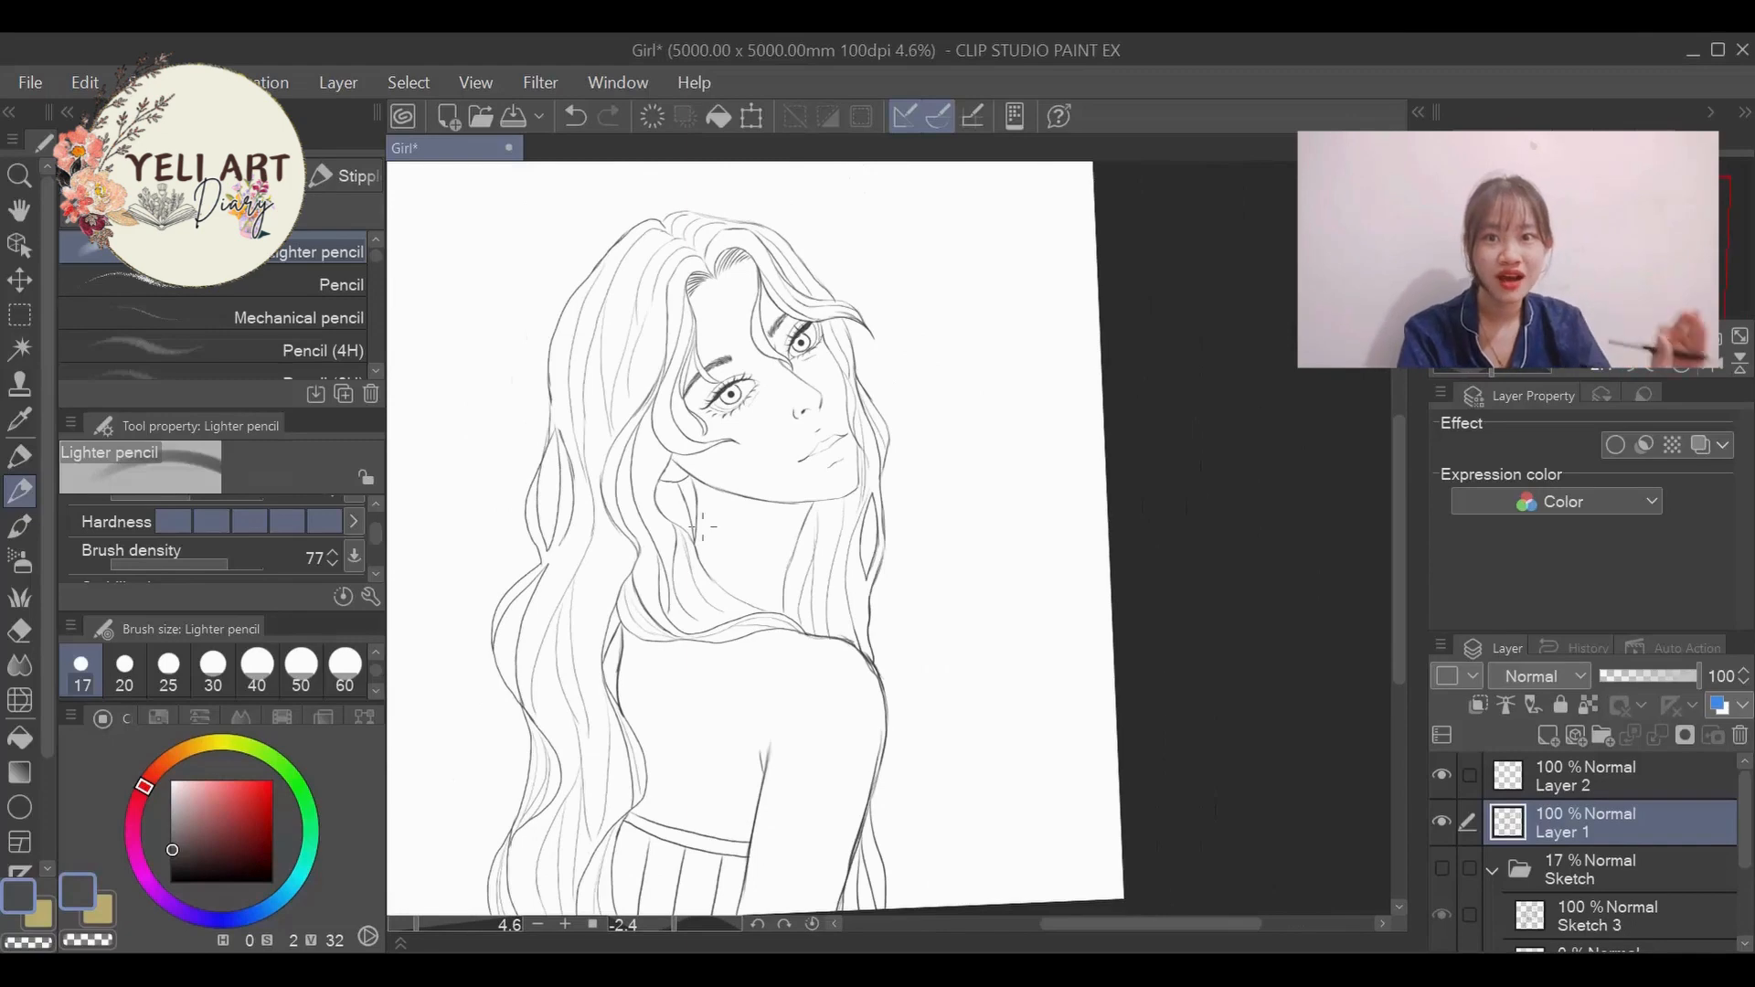
pyautogui.scroll(-1, 703, 526)
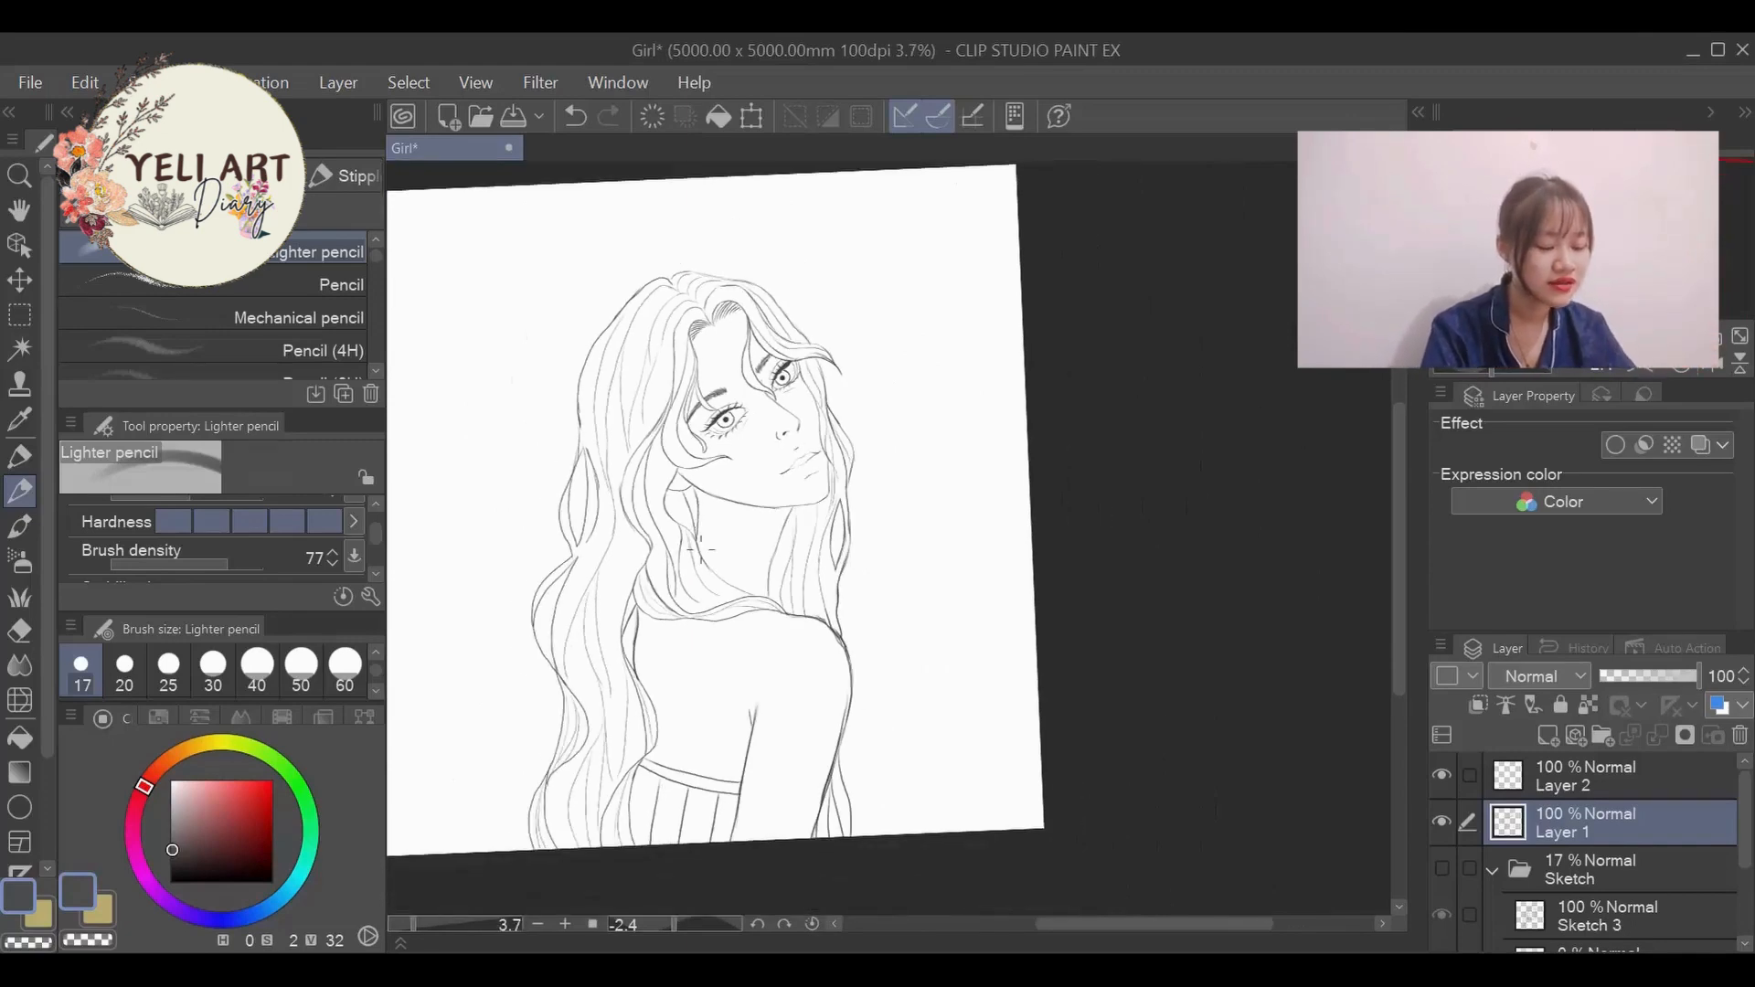
pyautogui.scroll(-1, 819, 734)
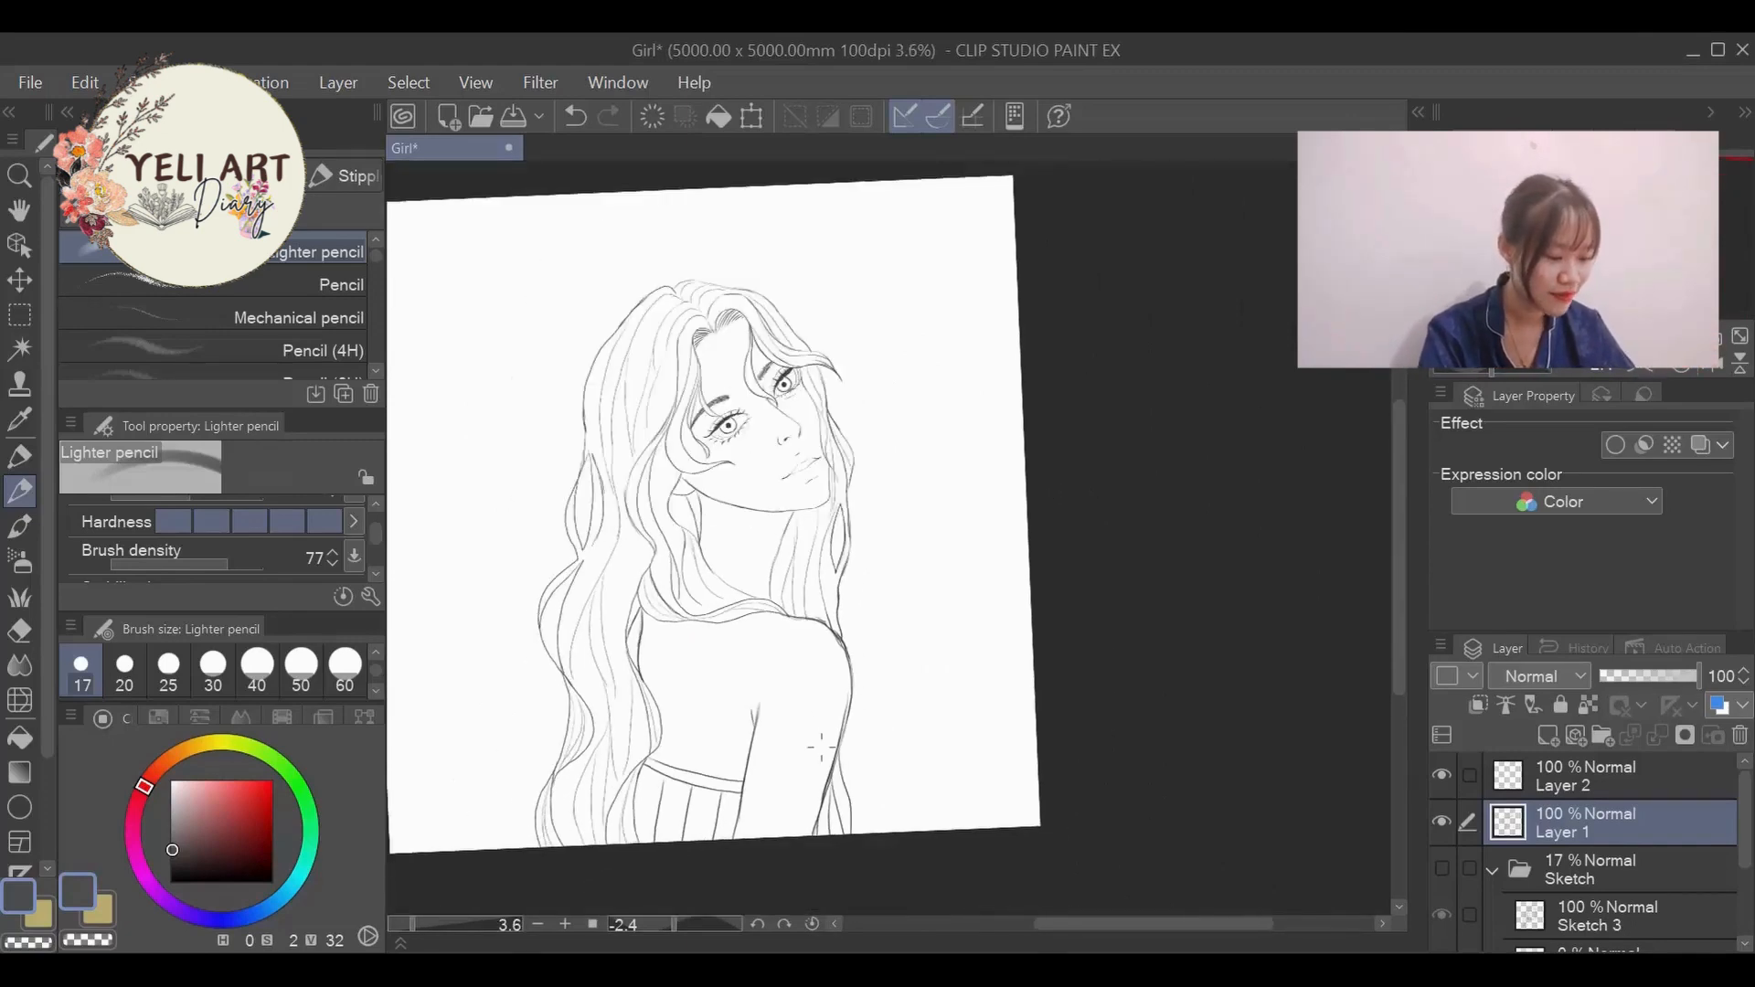